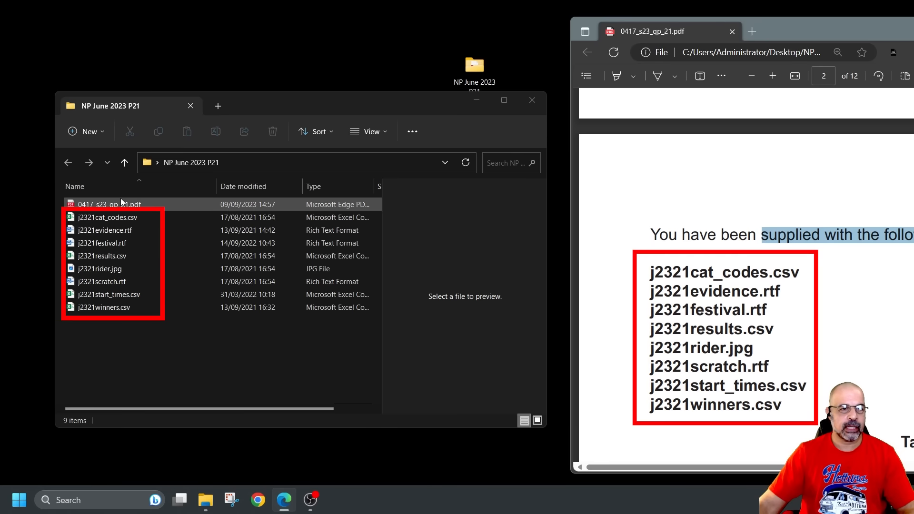
Preview 0417_s23_qp_21.pdf in File Explorer and drag the Edge PDF window off to the right.
click(118, 206)
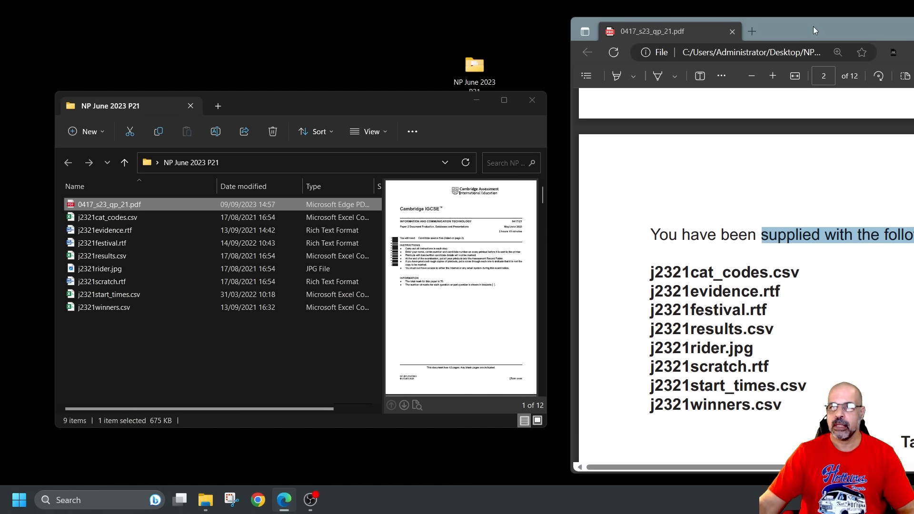
drag(814, 31, 913, 31)
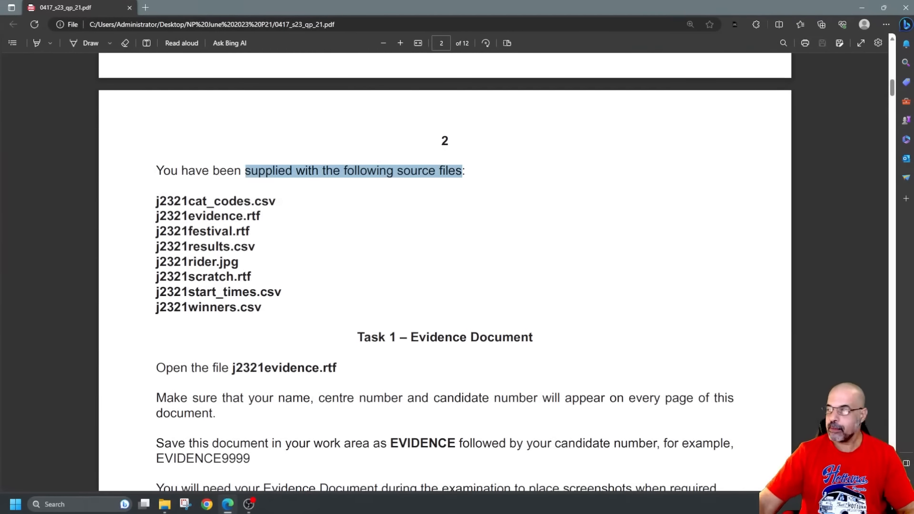
Highlight the example file name EVIDENCE9999 in the question paper's Task 1 instructions.
scroll(465, 300, down, 5)
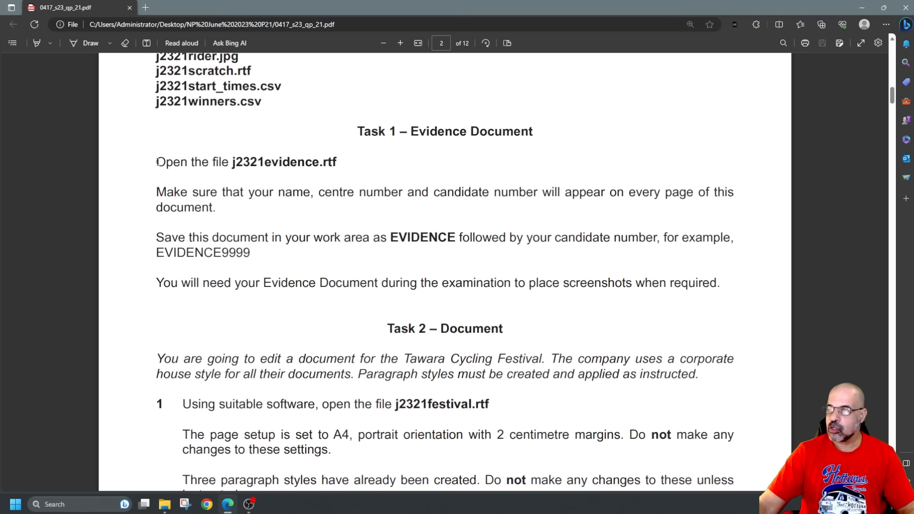
drag(159, 164, 763, 292)
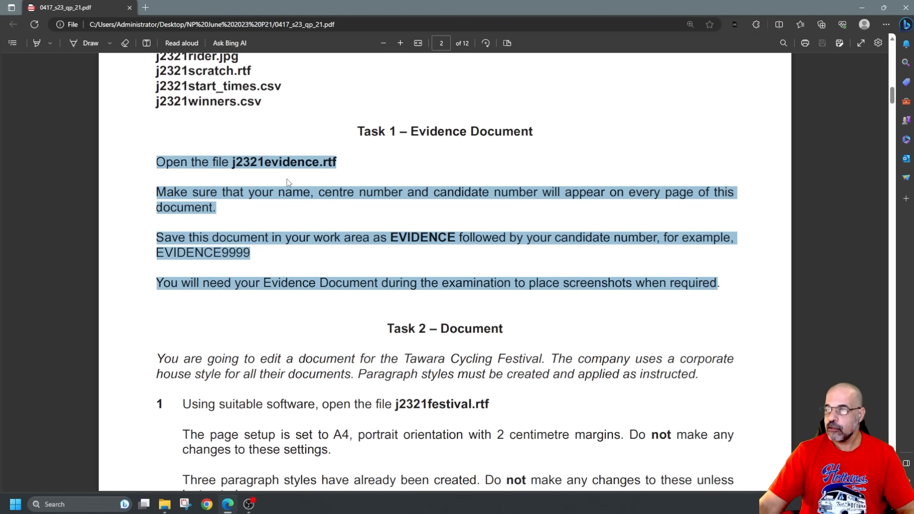
click(267, 165)
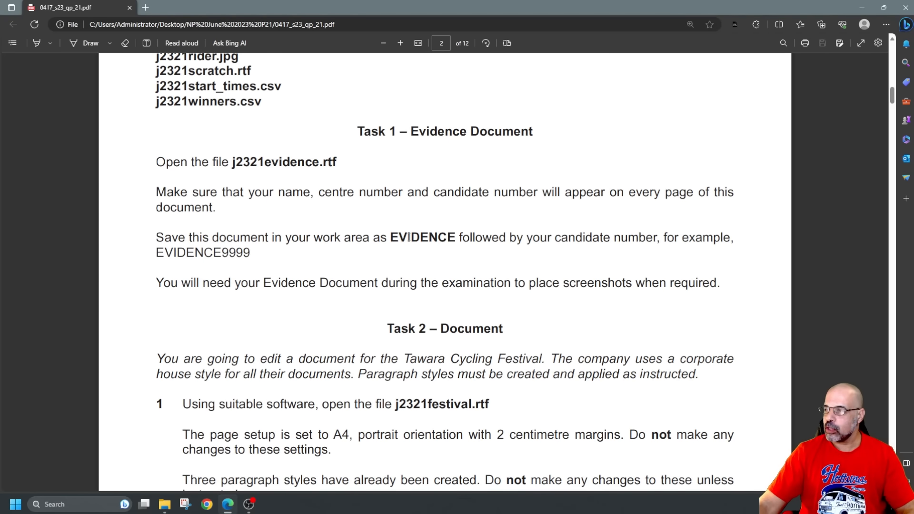
click(38, 45)
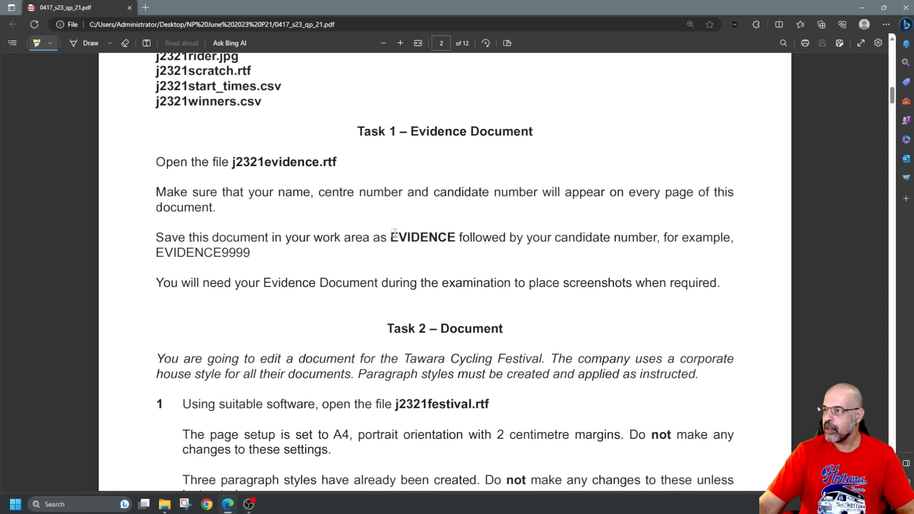
drag(251, 253, 156, 249)
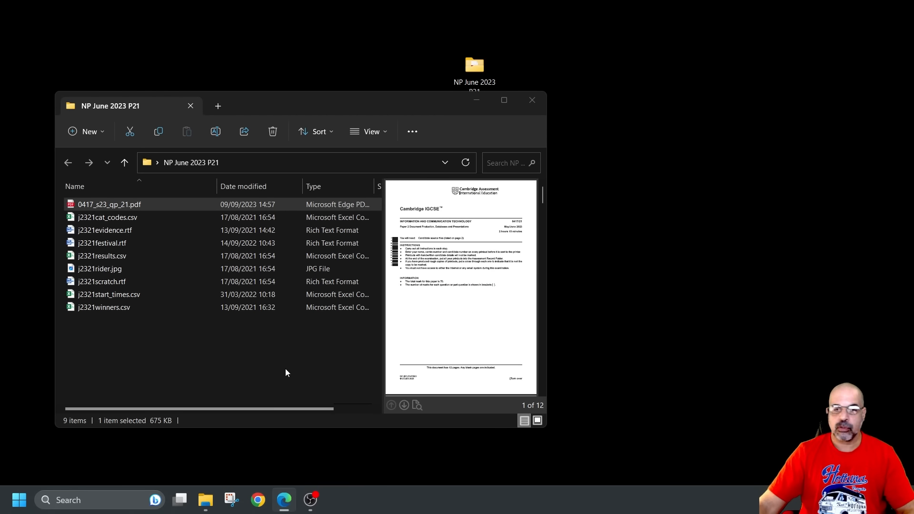
Open j2321evidence.rtf, type the candidate's name, centre number and candidate number in the header, then go to Save As.
double_click(122, 230)
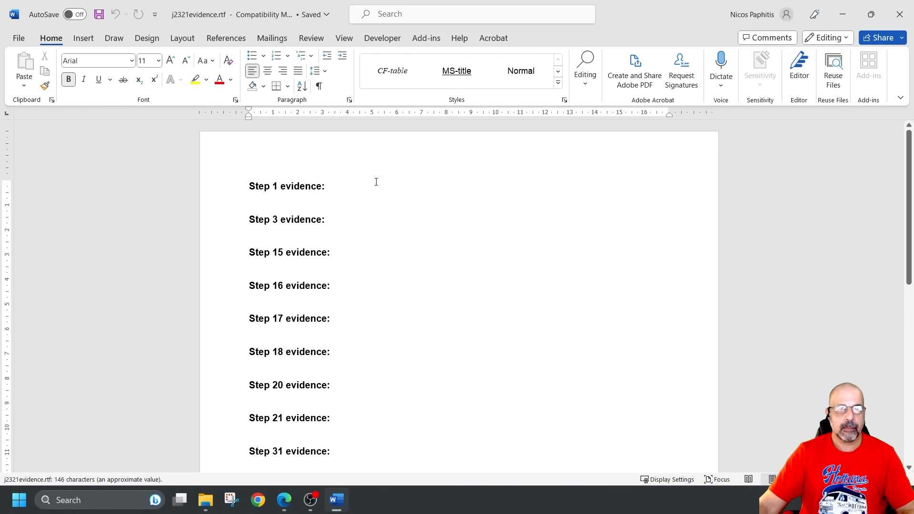
double_click(458, 151)
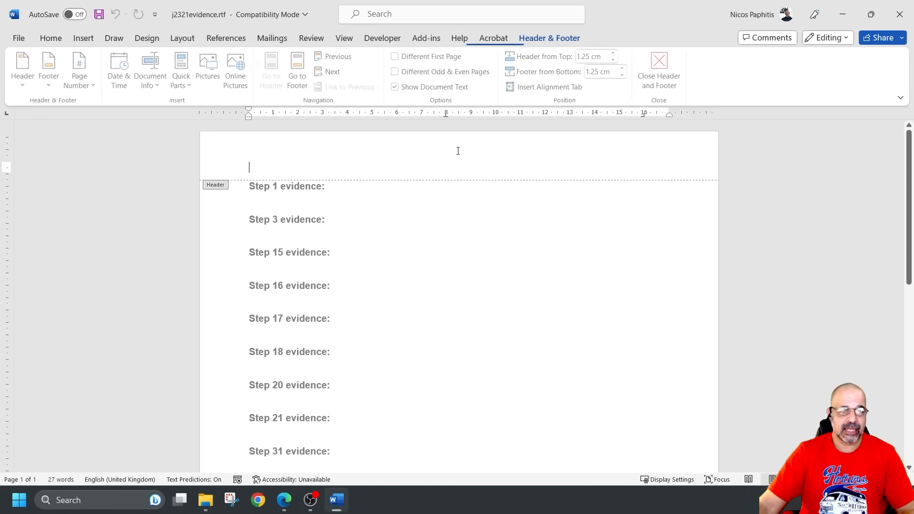
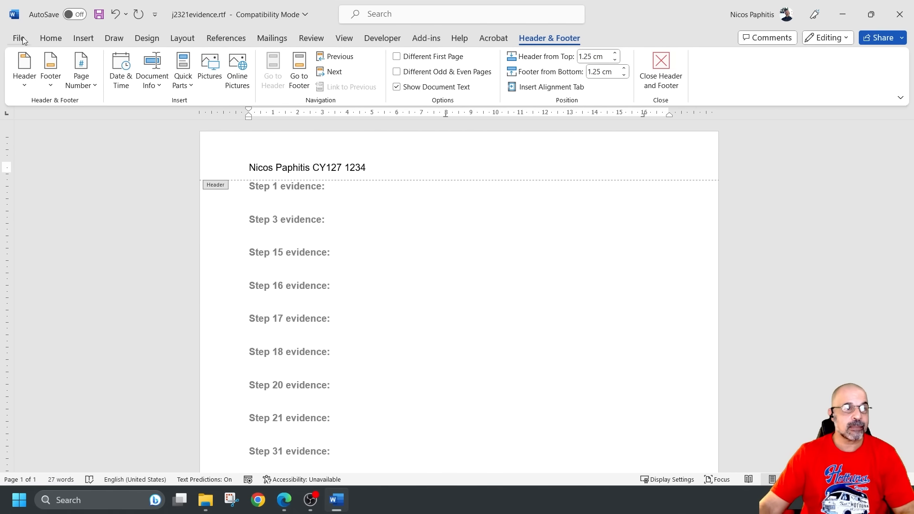
double_click(454, 224)
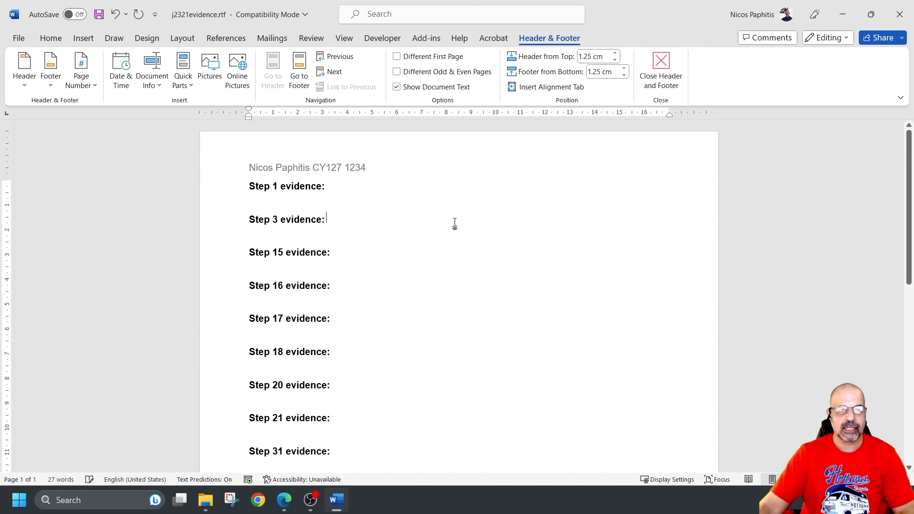
click(18, 39)
click(45, 219)
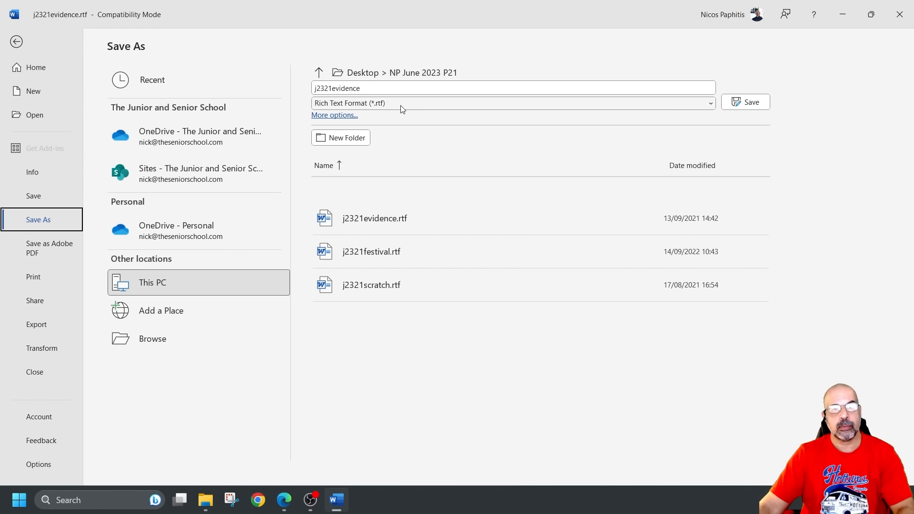
Save the evidence file as EVIDENCE1234 in Word Document (*.docx) format, then minimise Word.
click(400, 104)
click(394, 119)
click(397, 89)
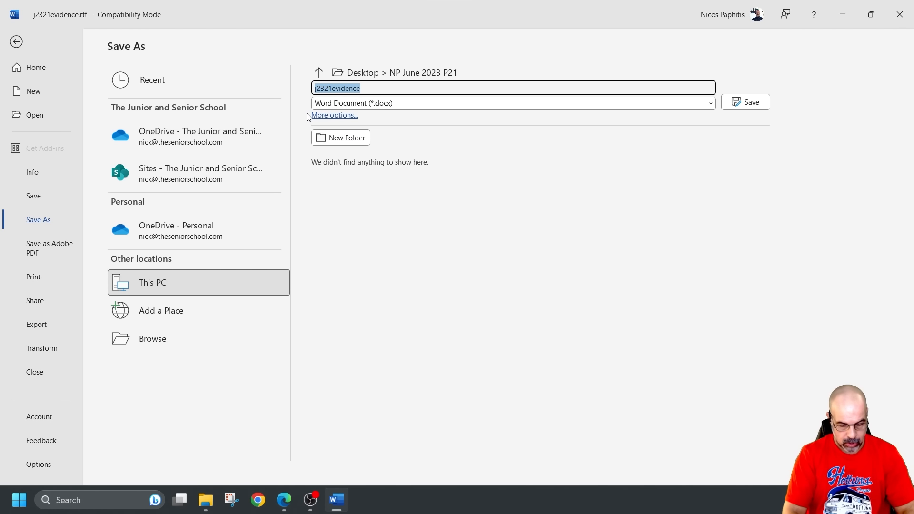
text(EVIDENC)
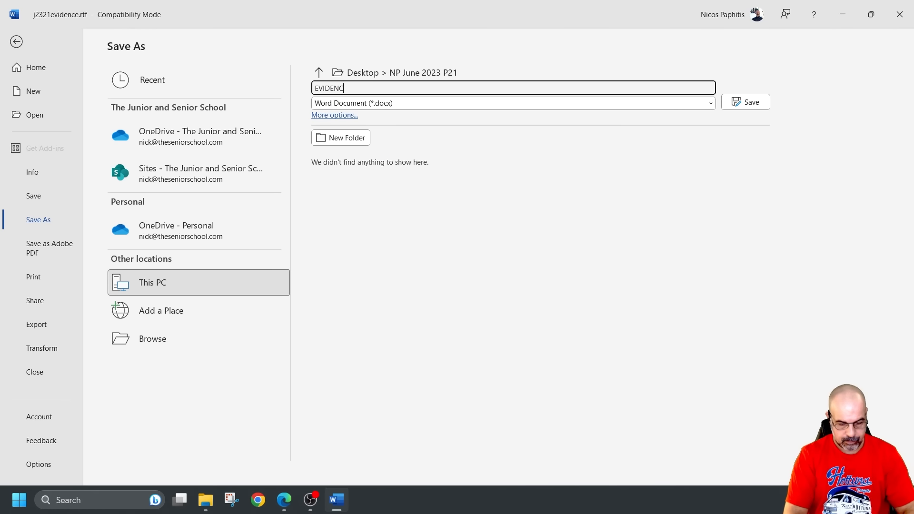
text(E1234)
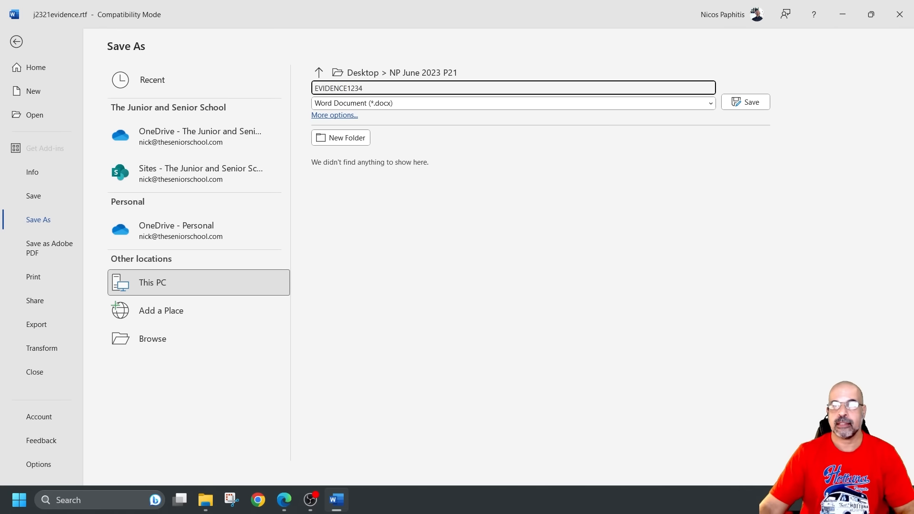
click(756, 105)
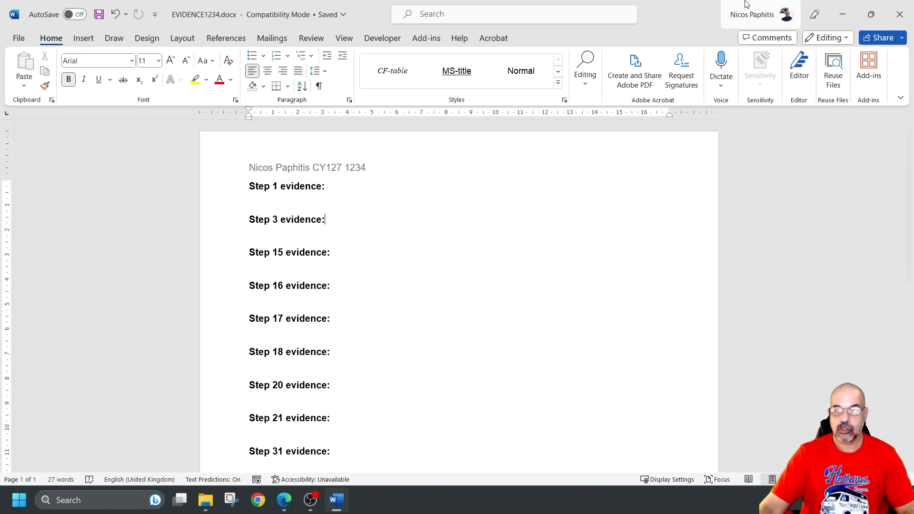
click(850, 18)
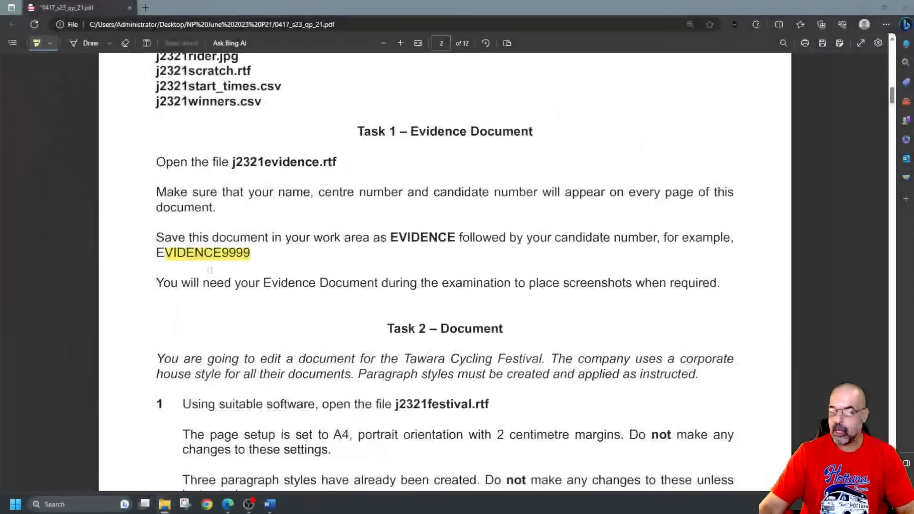
Scroll the question paper to page 2's Task 2 – Document instructions.
scroll(257, 280, down, 3)
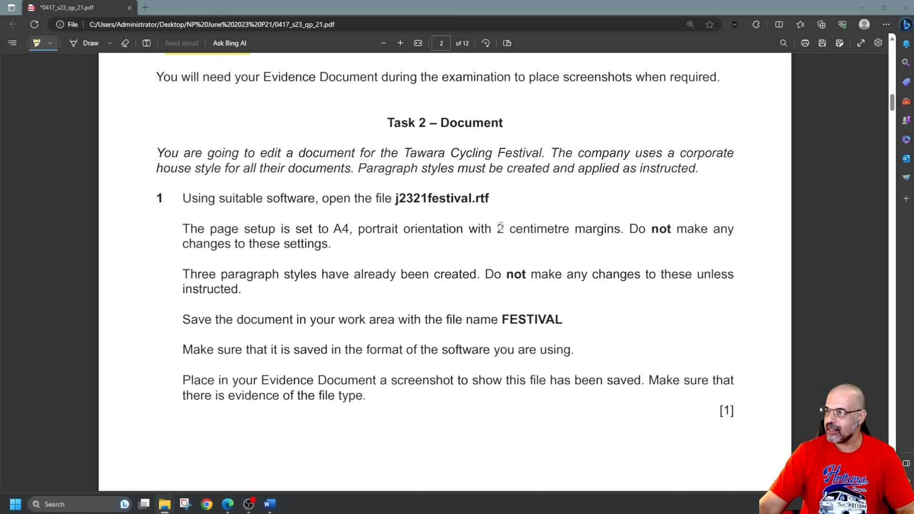
In Task 2 step 1, highlight 'A4', '2 centimetre margins', 'Do not make any' and 'FESTIVAL'.
drag(327, 230, 355, 230)
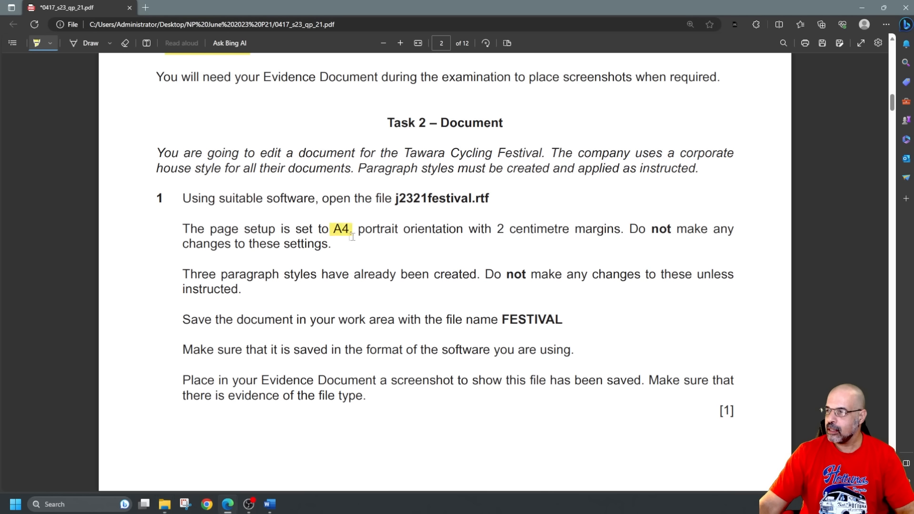
drag(496, 230, 621, 230)
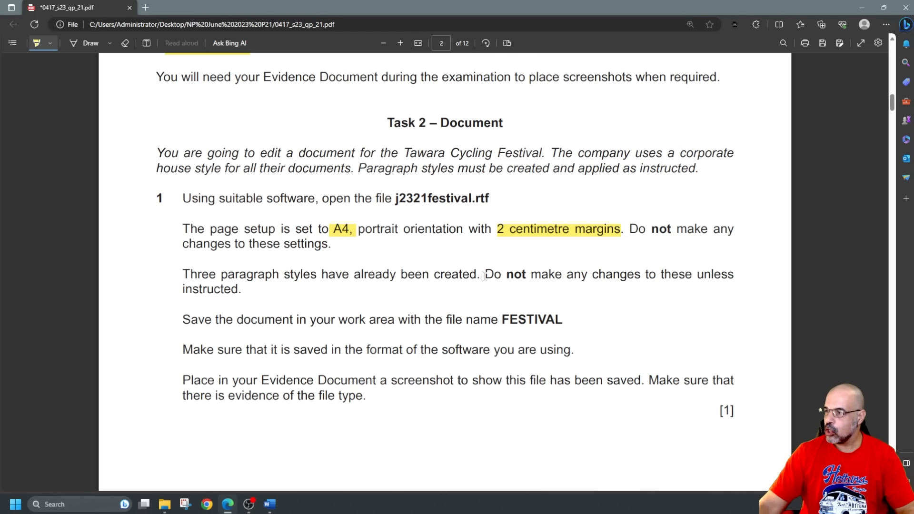
drag(485, 275, 578, 276)
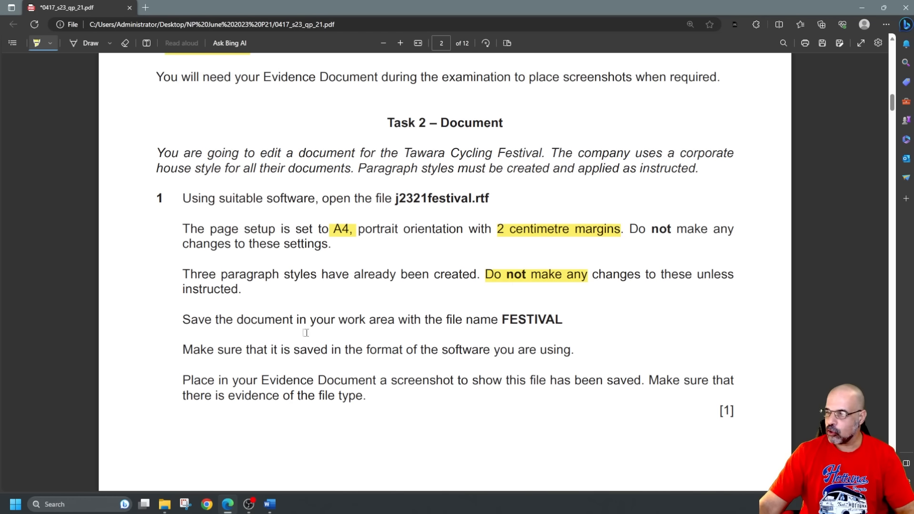
drag(491, 320, 565, 317)
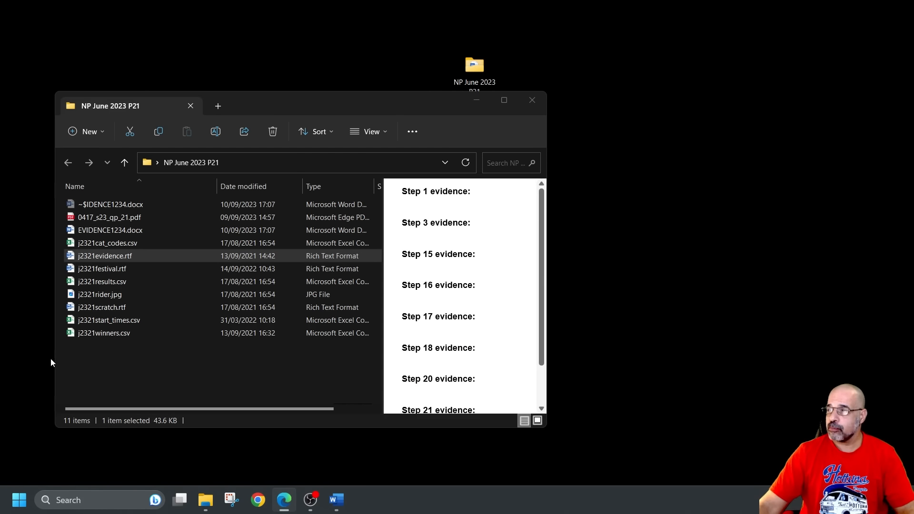
Open j2321festival.rtf and confirm Page Setup shows A4 paper with 2 cm margins, changing nothing.
click(127, 268)
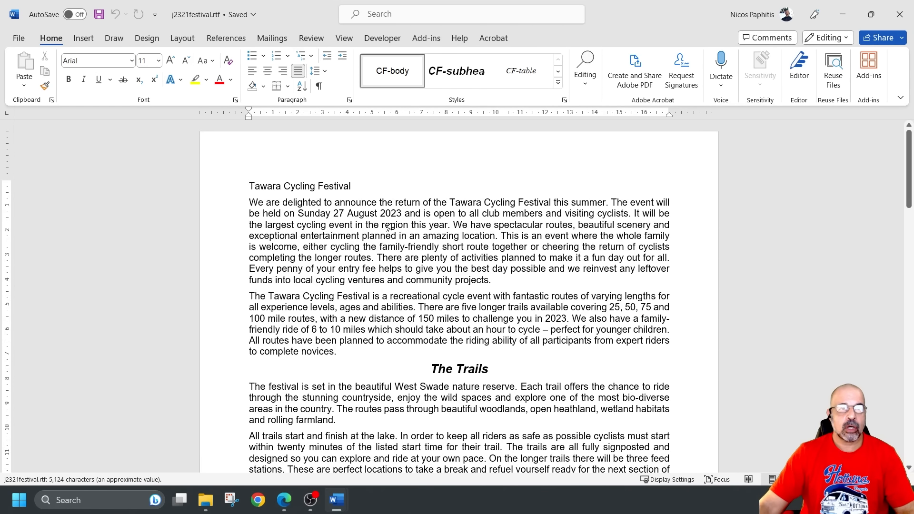
click(182, 38)
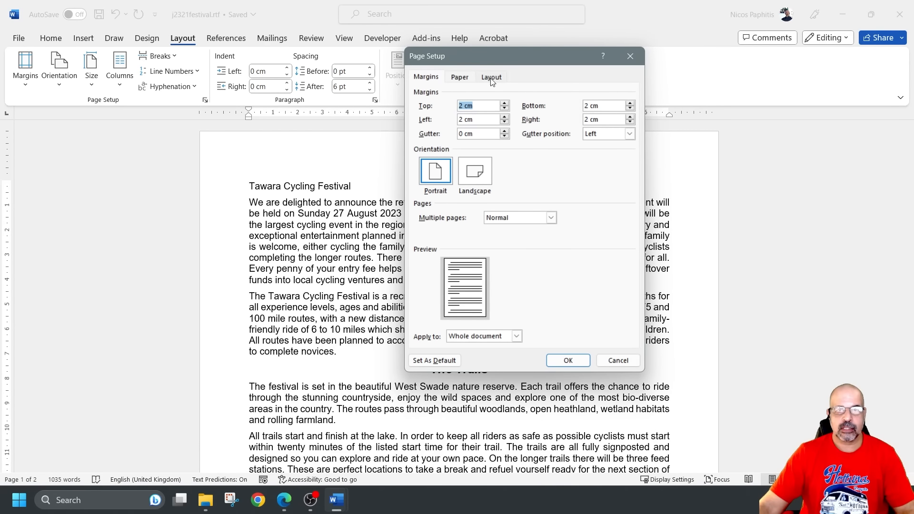
click(462, 77)
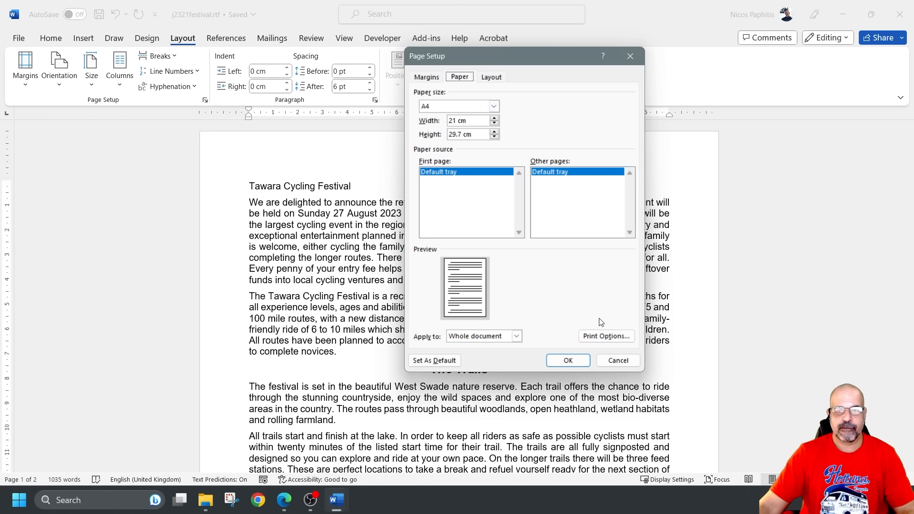
click(576, 362)
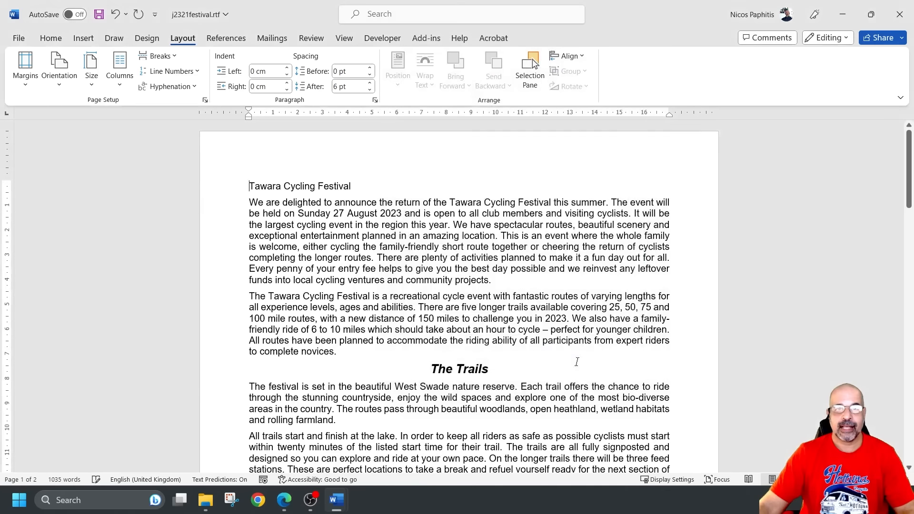
click(50, 39)
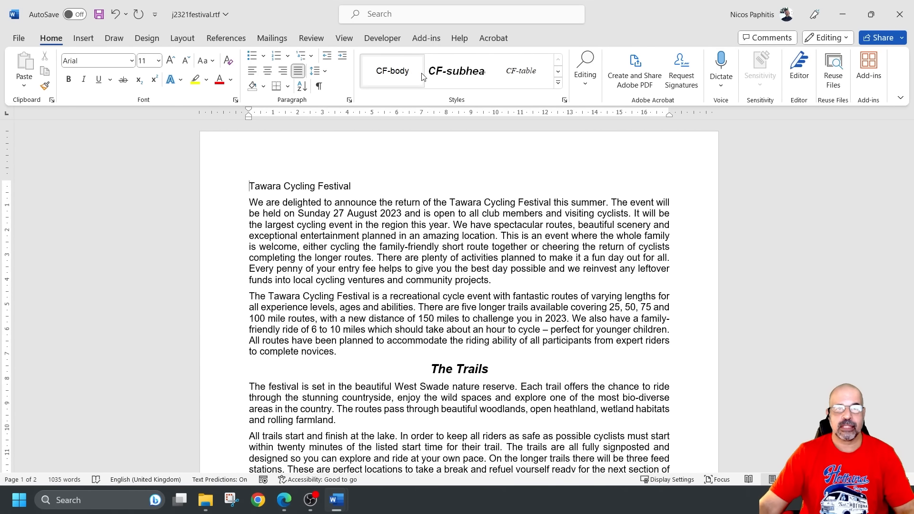
Inspect the festival document's paragraph styles in the Styles pane, then go to Save As.
click(563, 101)
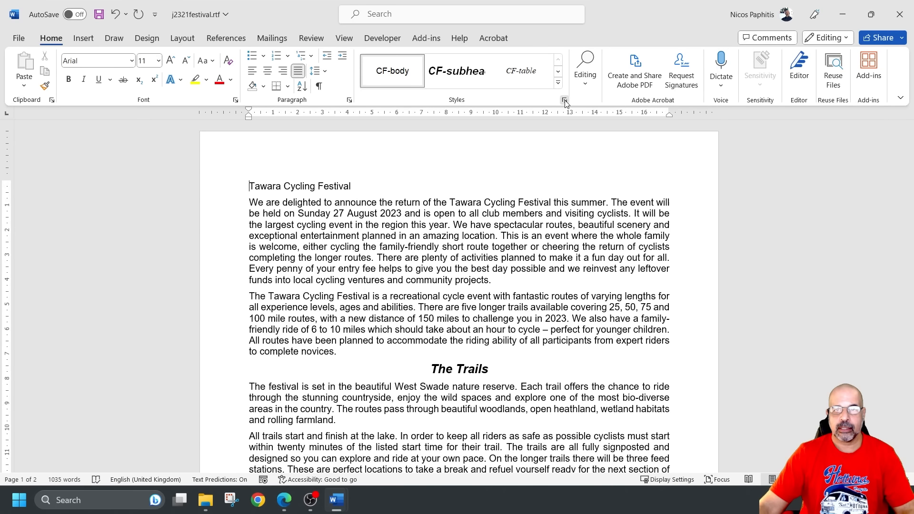
drag(828, 81, 772, 90)
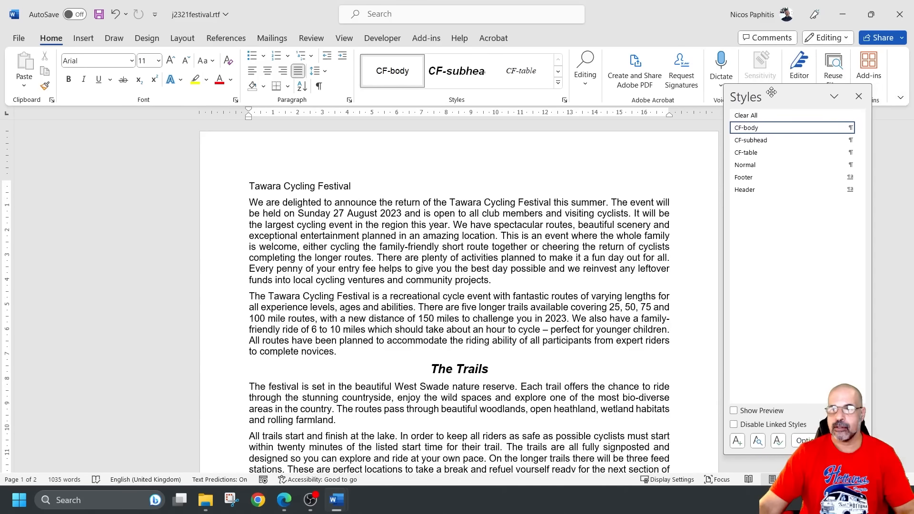
click(859, 95)
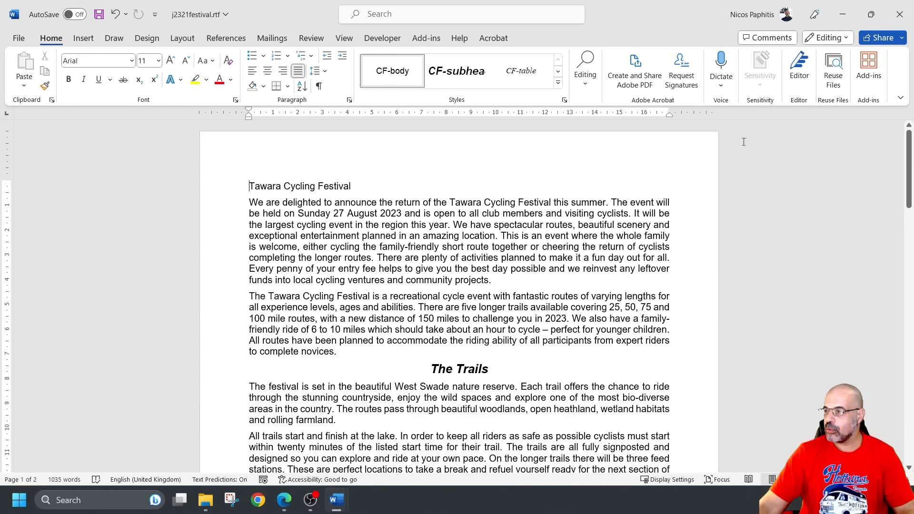
click(19, 39)
click(42, 218)
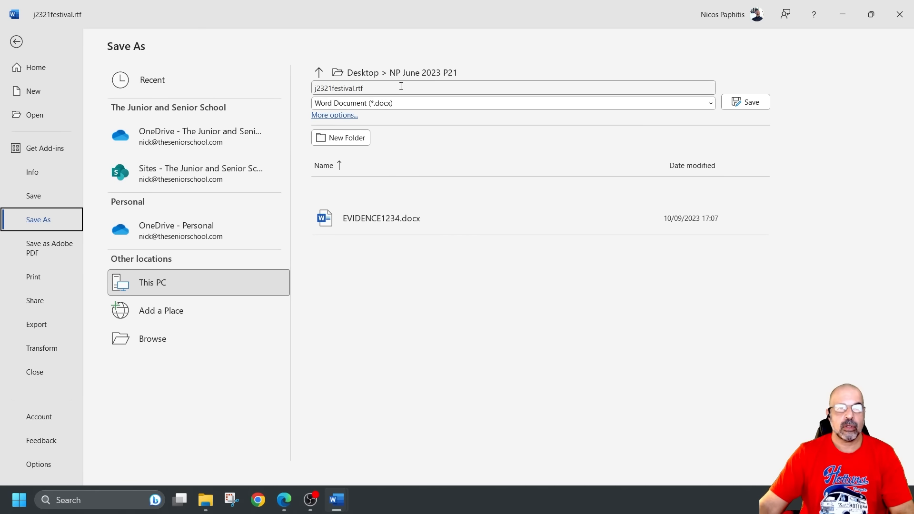
Save the document as FESTIVAL in Word Document (*.docx) format.
click(443, 87)
text(F)
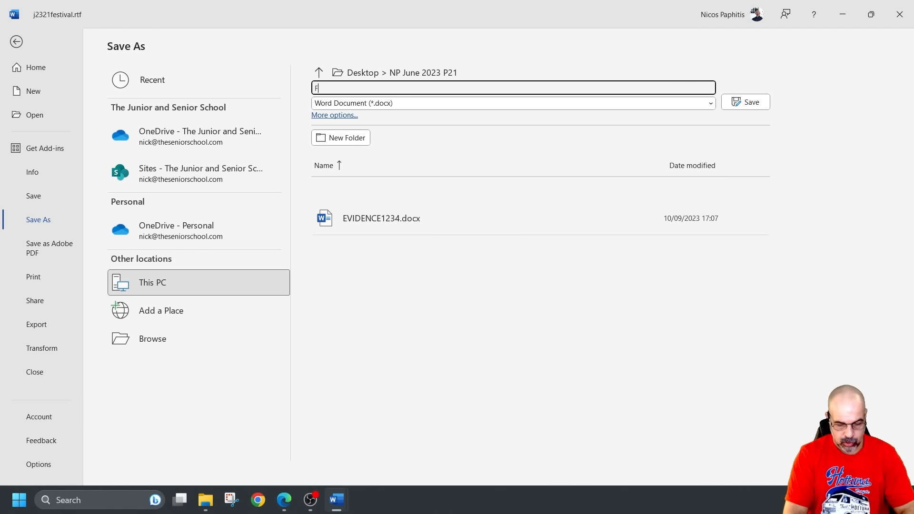
text(ESTIVAL)
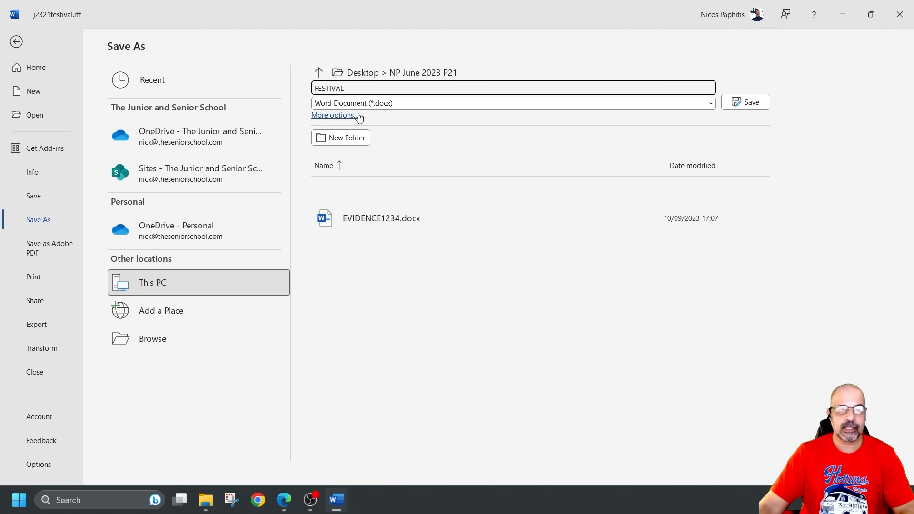
click(754, 102)
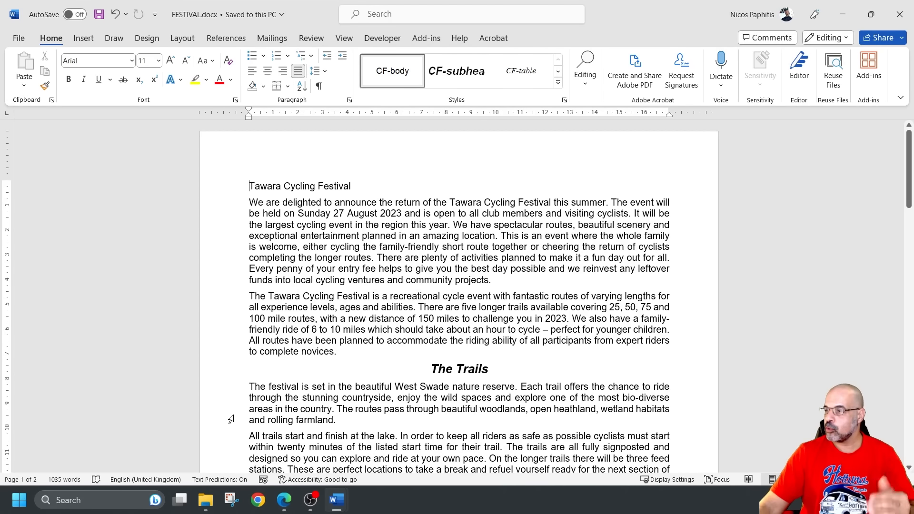
Minimise Word and widen the File Explorer window to show file sizes.
click(843, 14)
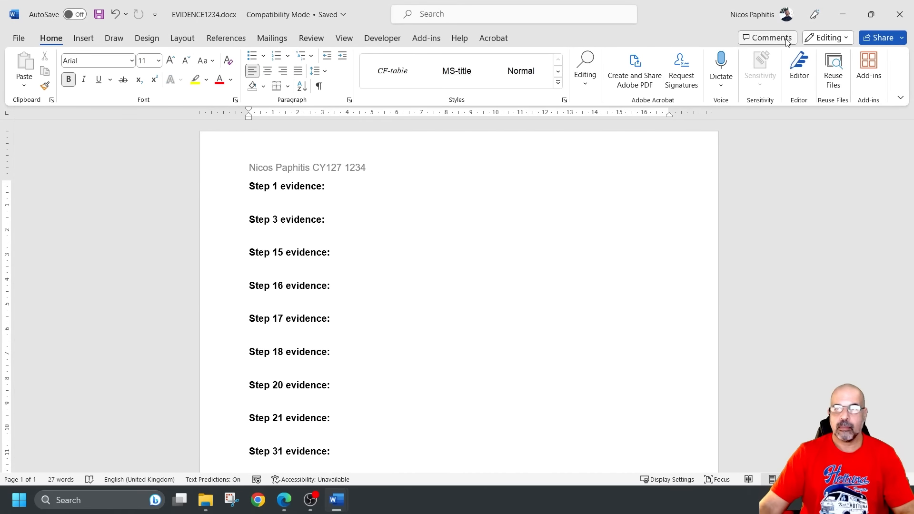
click(843, 15)
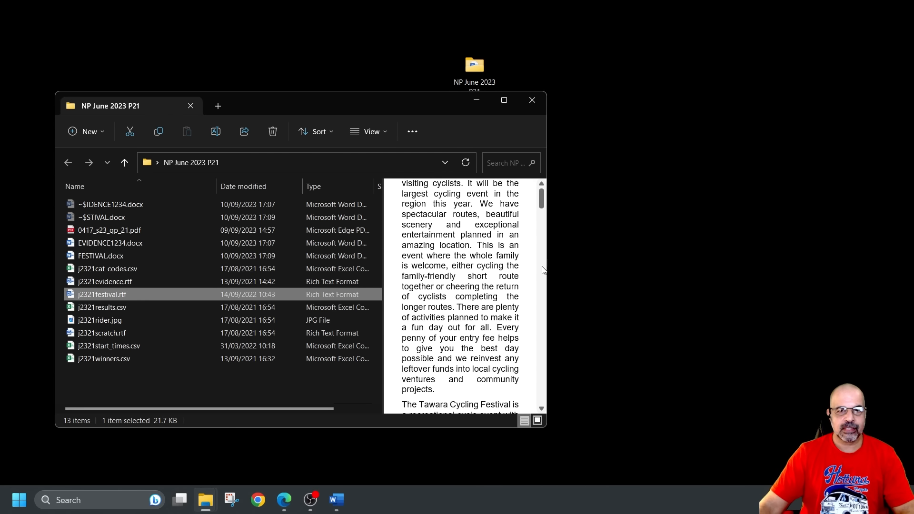
drag(547, 268, 728, 268)
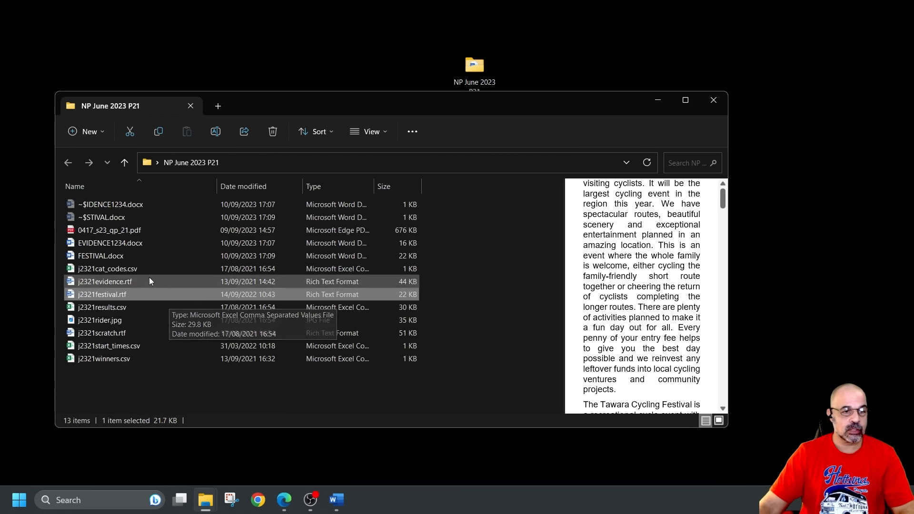
Select FESTIVAL.docx, switch to Details view and widen the Type column to show full type names.
click(141, 256)
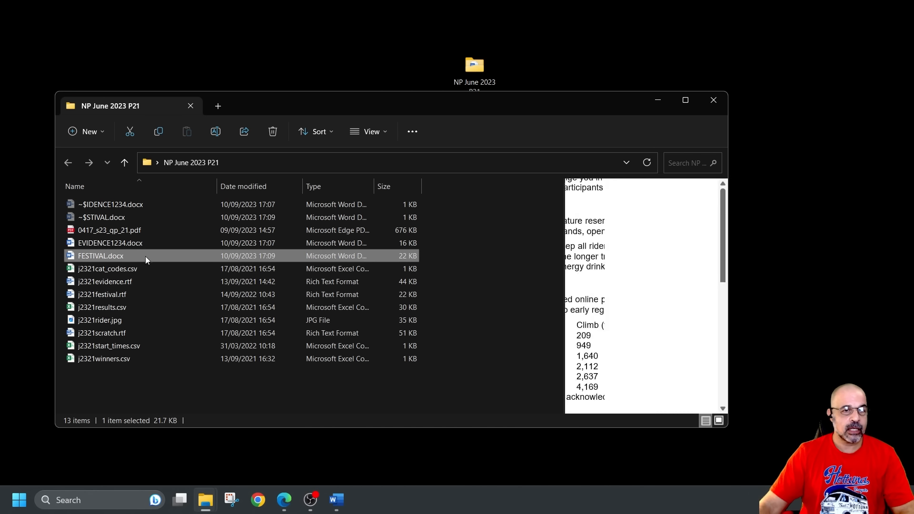
click(382, 134)
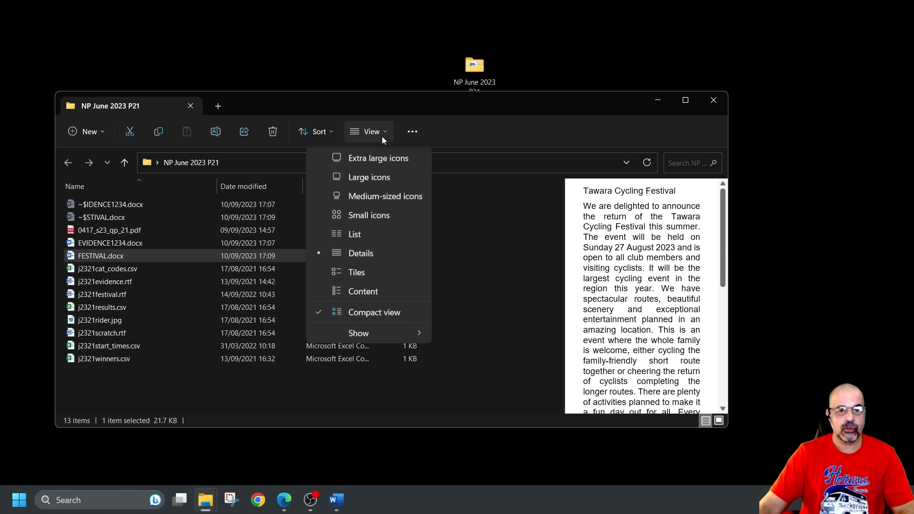
click(360, 256)
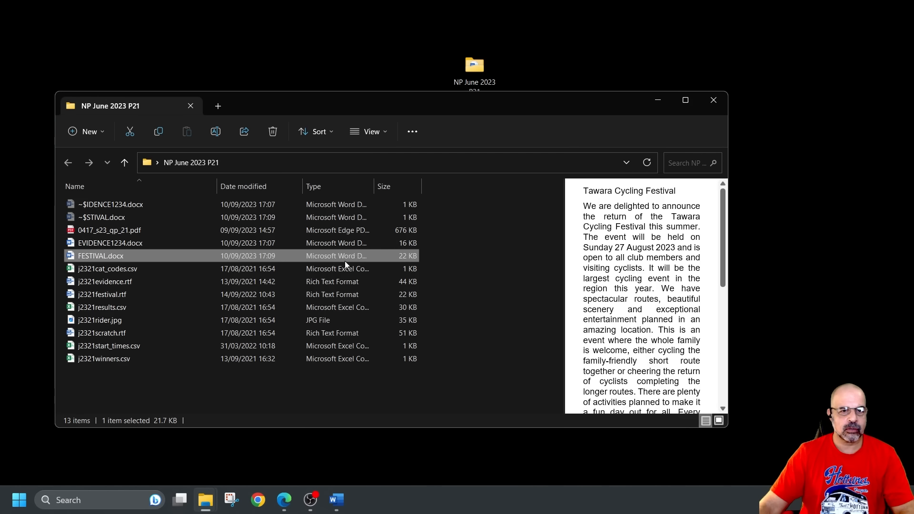
drag(373, 187, 463, 188)
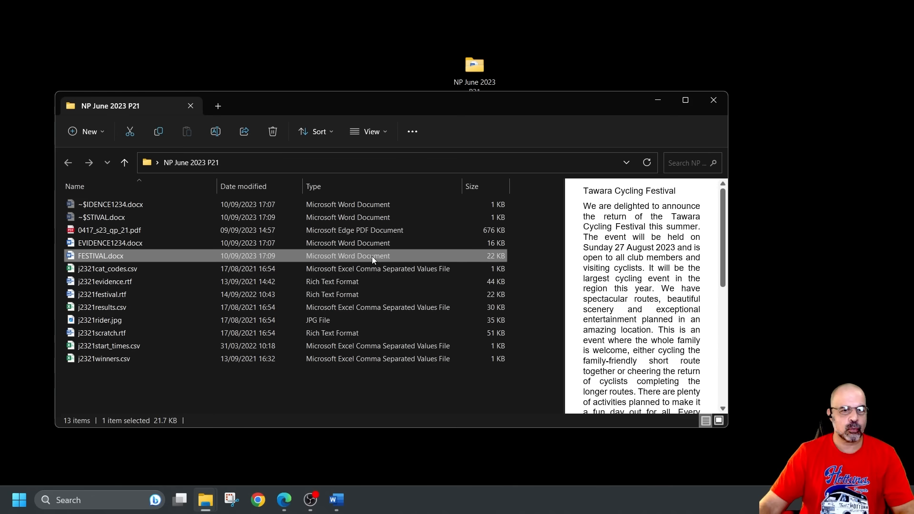
Snip the File Explorer rows listing FESTIVAL.docx, then switch to EVIDENCE1234 in Word.
click(231, 500)
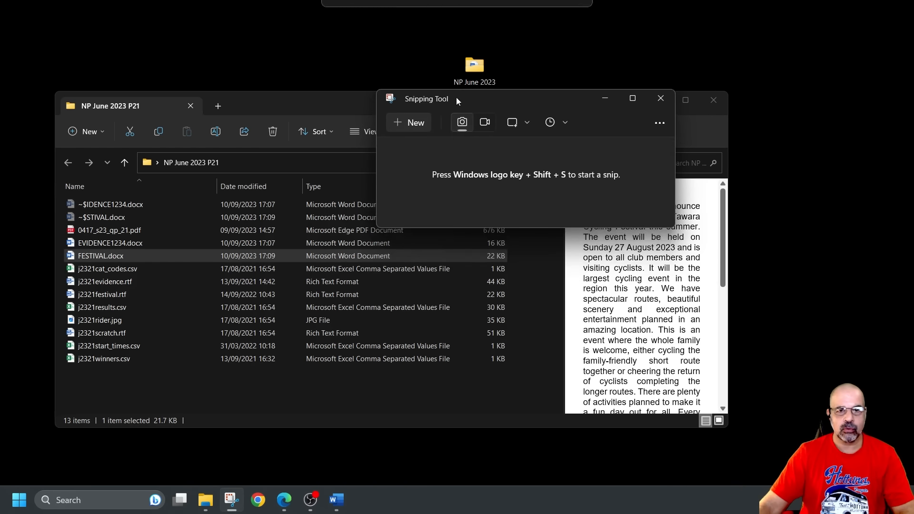
key(super+shift+s)
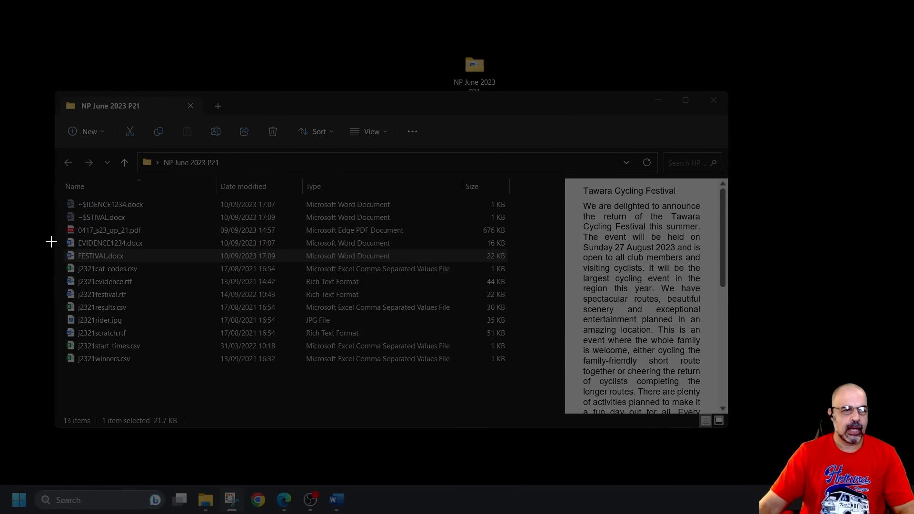
drag(60, 240, 515, 274)
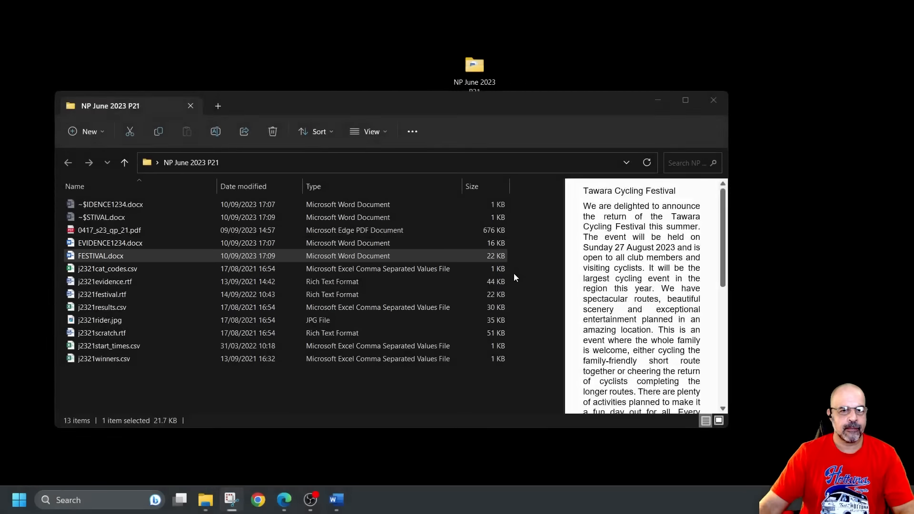
click(337, 499)
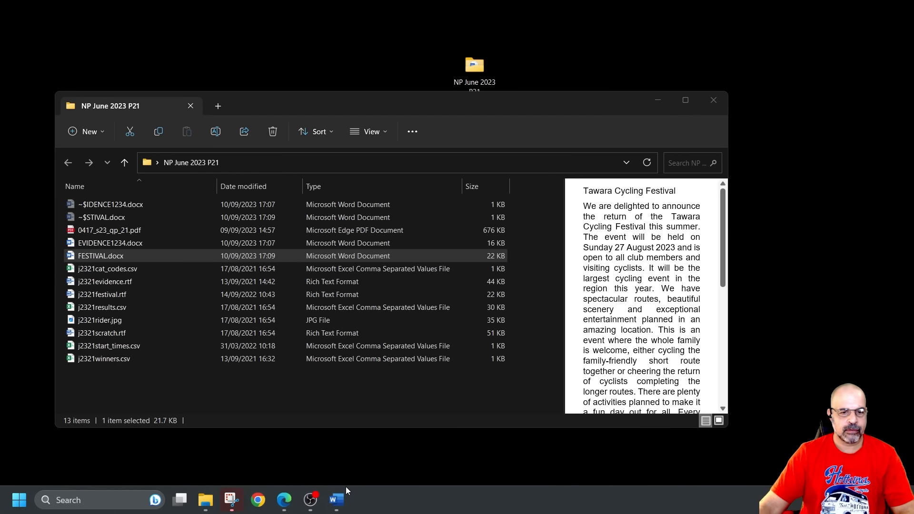
click(302, 446)
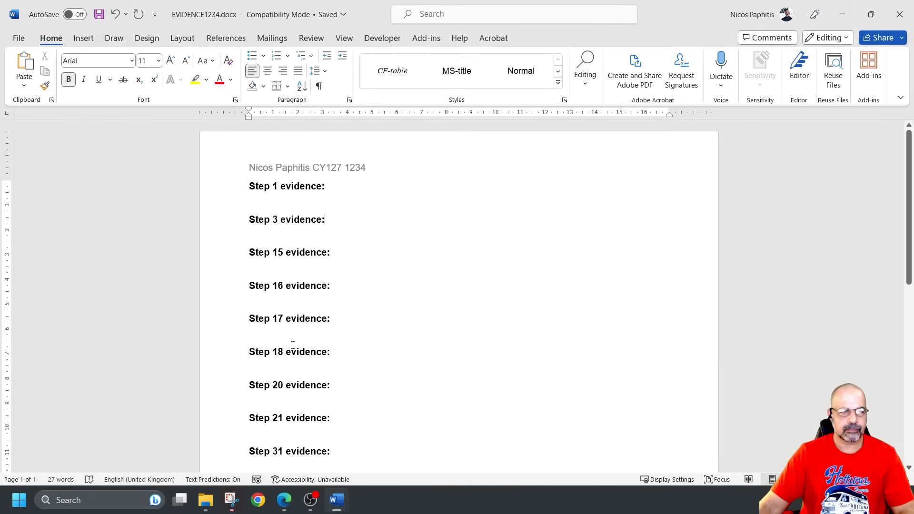
Paste the file-list snip below 'Step 1 evidence:' and minimise EVIDENCE1234 to show the question paper.
click(303, 206)
key(ctrl+v)
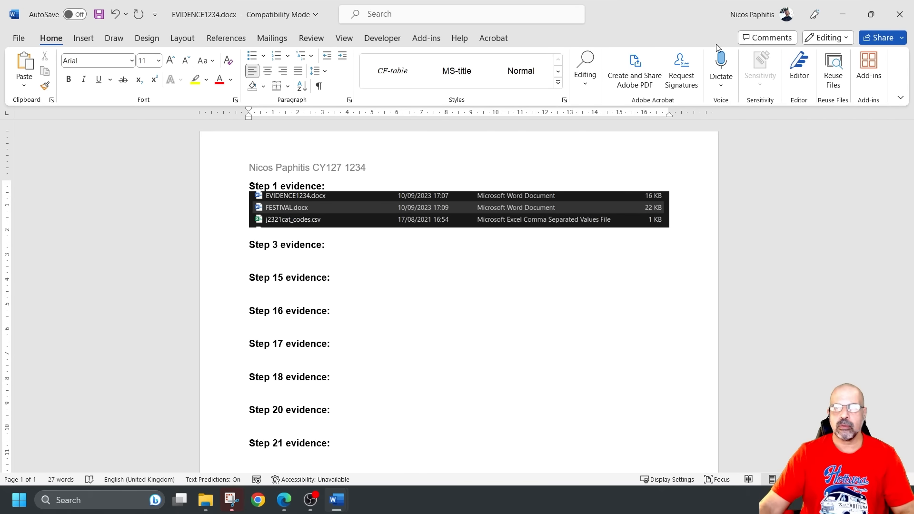
click(842, 14)
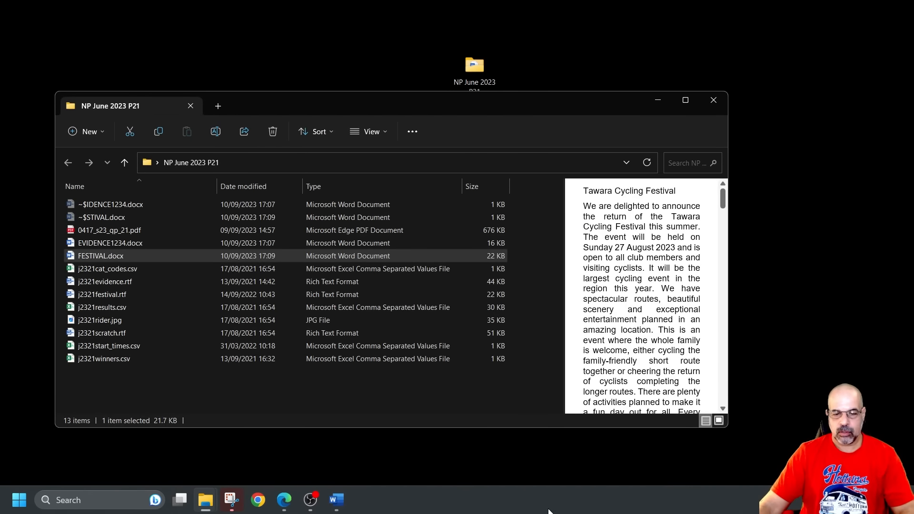
click(336, 500)
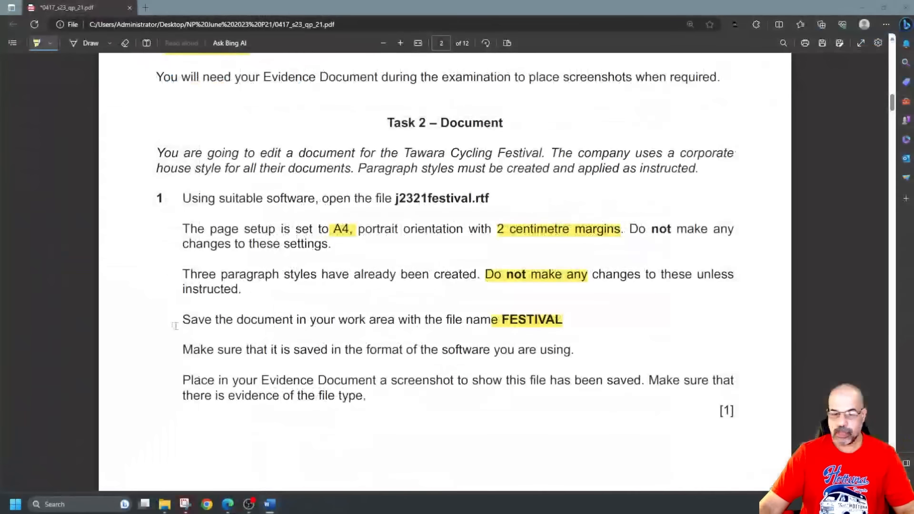
Read Task 2's header-and-footer item on page 3 of the question paper, then return to FESTIVAL.docx.
scroll(336, 292, down, 8)
scroll(336, 292, down, 6)
scroll(321, 293, up, 1)
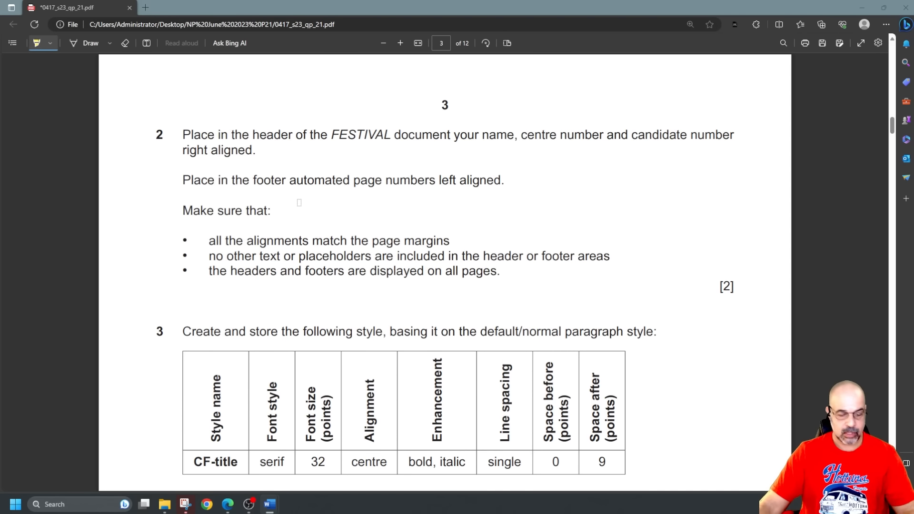
key(alt+Tab)
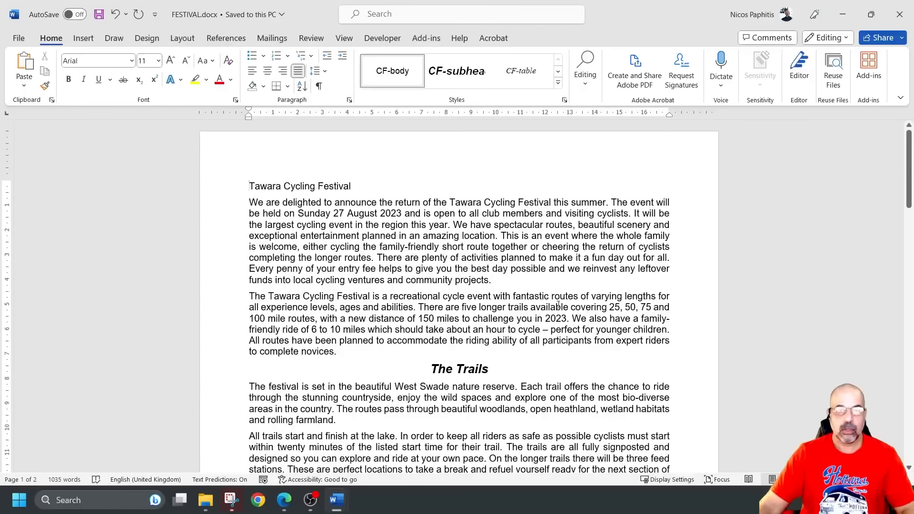
Zoom in and open FESTIVAL.docx's empty page header for editing from the top margin.
ctrl+scroll(503, 263, up, 1)
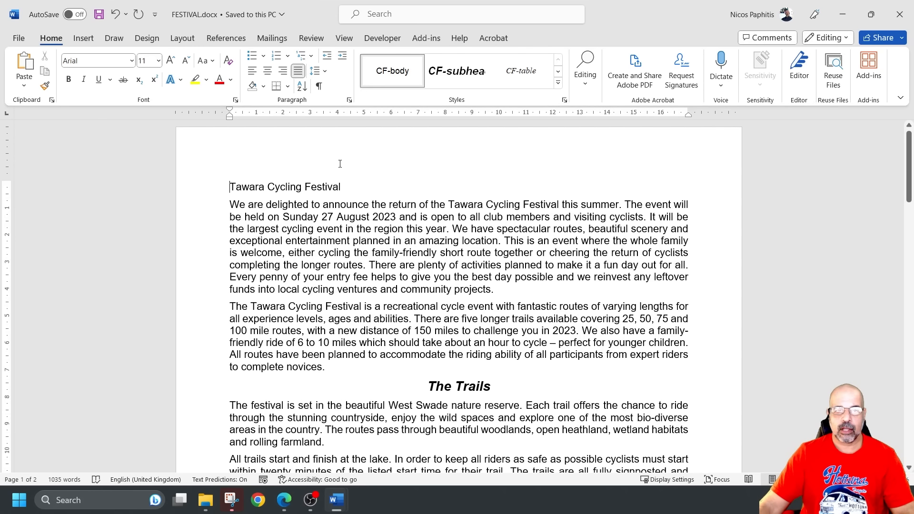
double_click(359, 148)
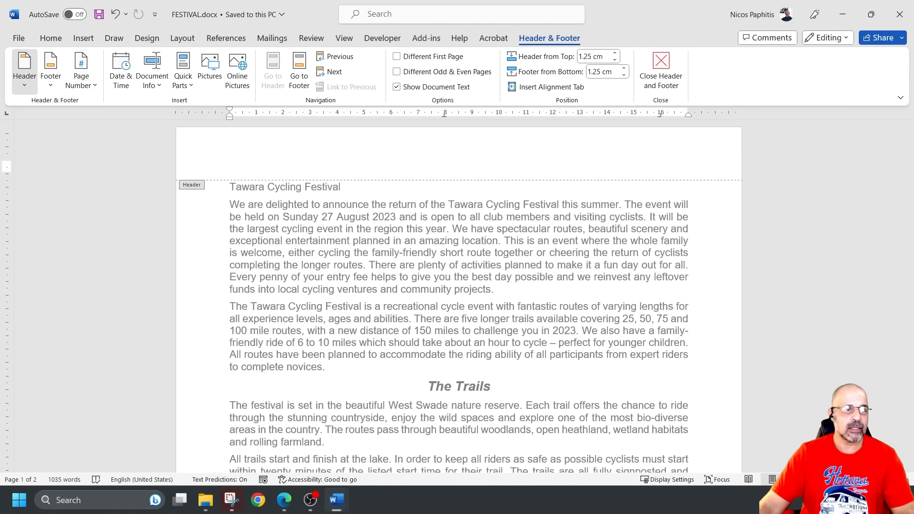
Insert a Blank (Three Columns) header and enter the candidate's name, centre number and candidate number on the right.
click(25, 71)
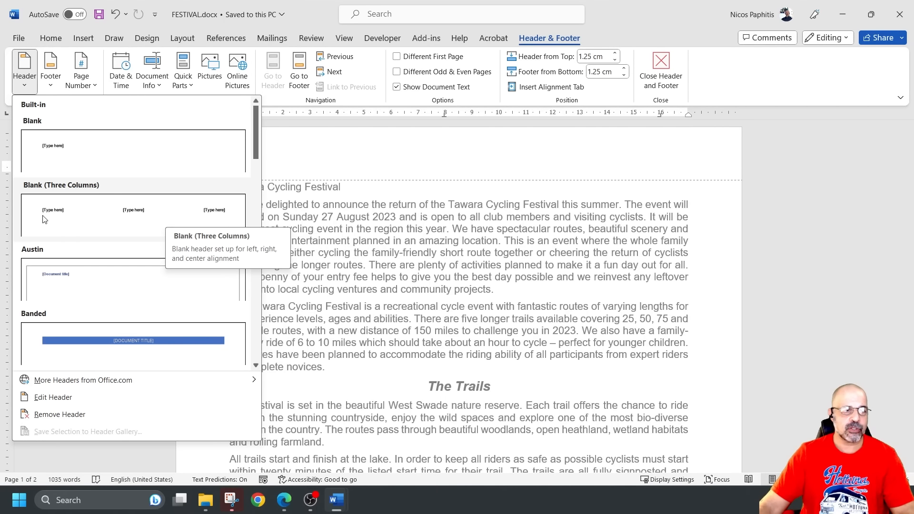
click(126, 218)
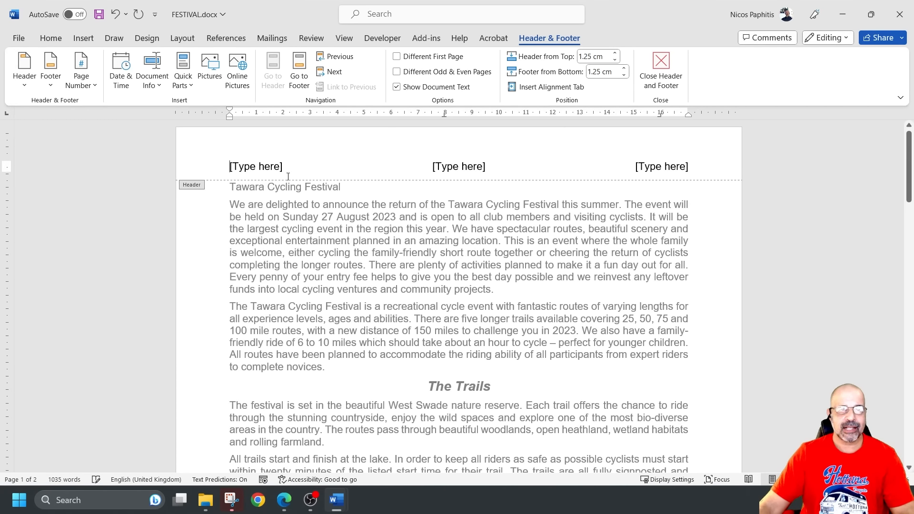
click(242, 168)
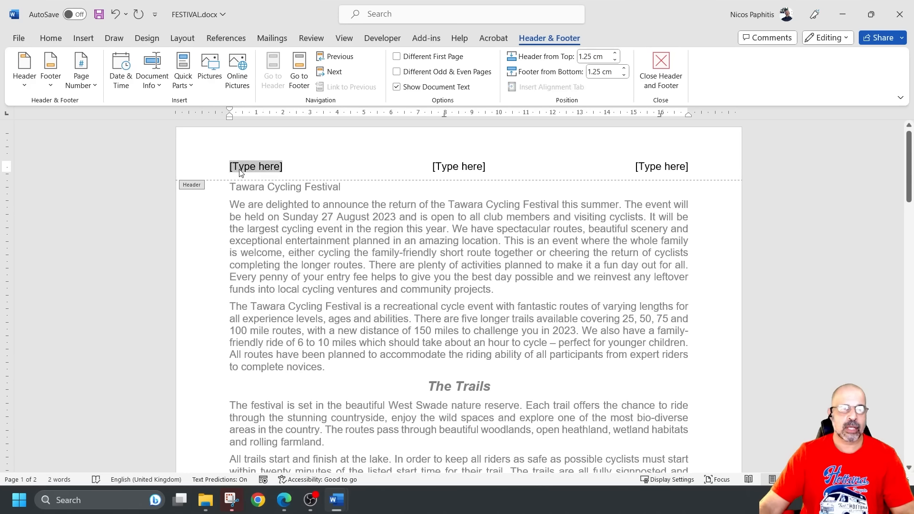
click(455, 167)
click(663, 167)
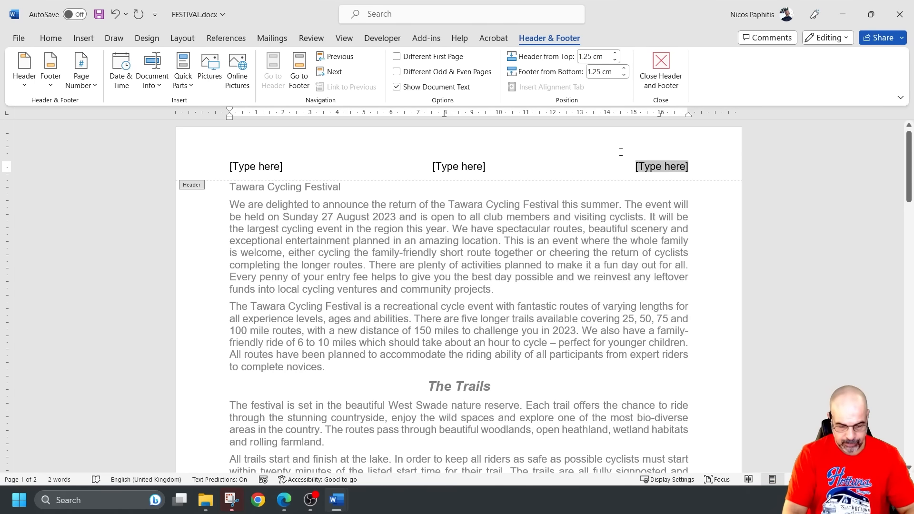
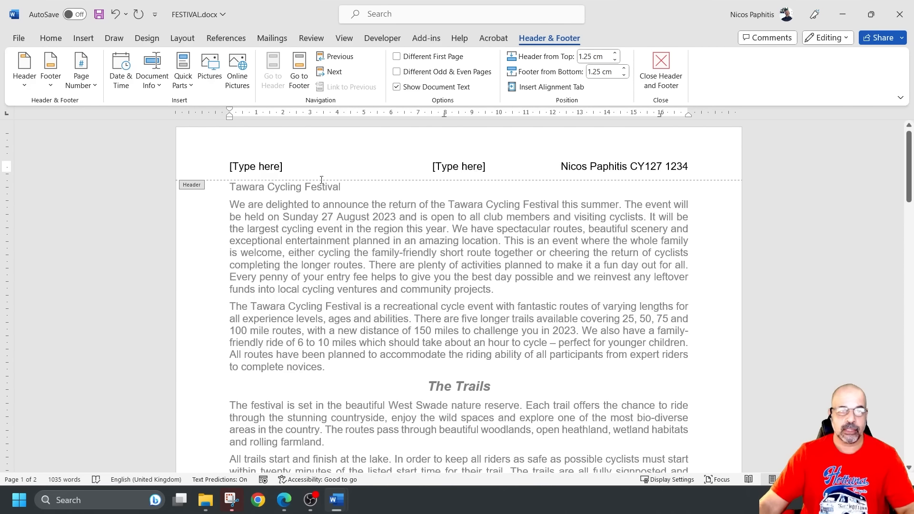
Delete the left and middle header placeholders.
click(254, 163)
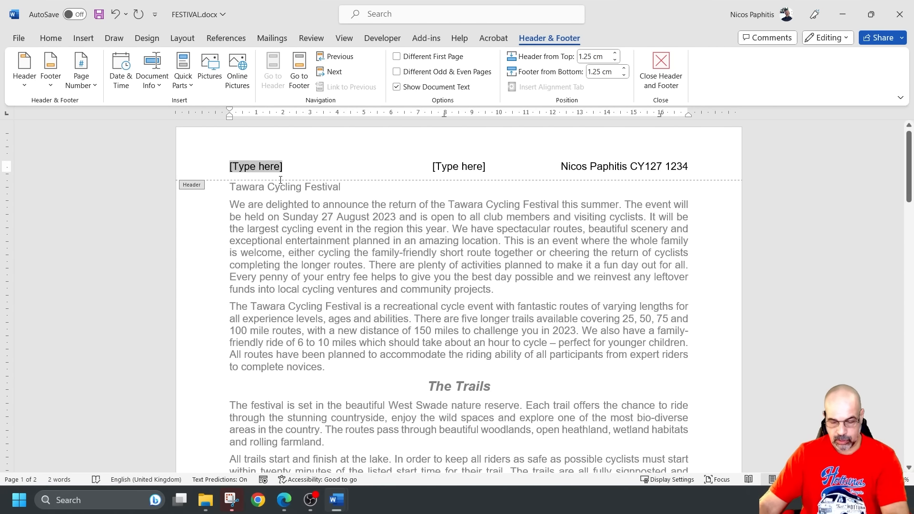
key(Delete)
click(459, 167)
key(Delete)
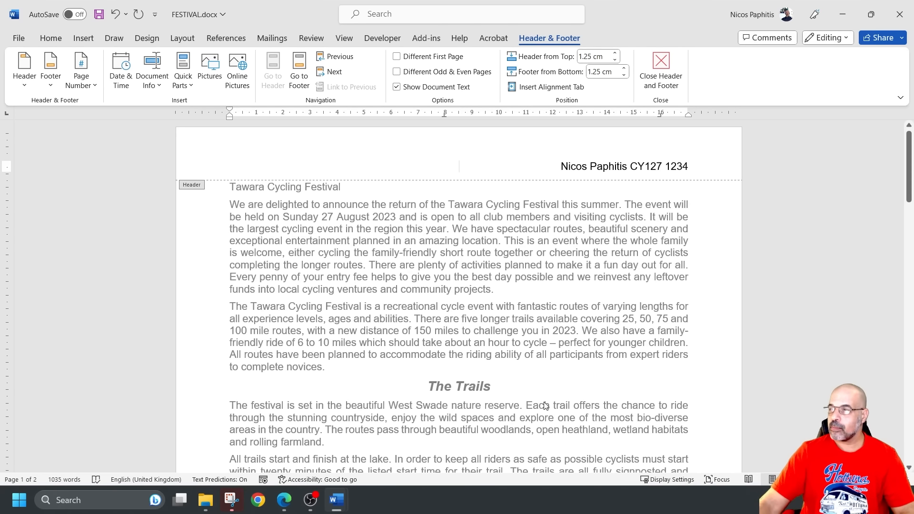
scroll(464, 362, down, 3)
scroll(460, 349, down, 8)
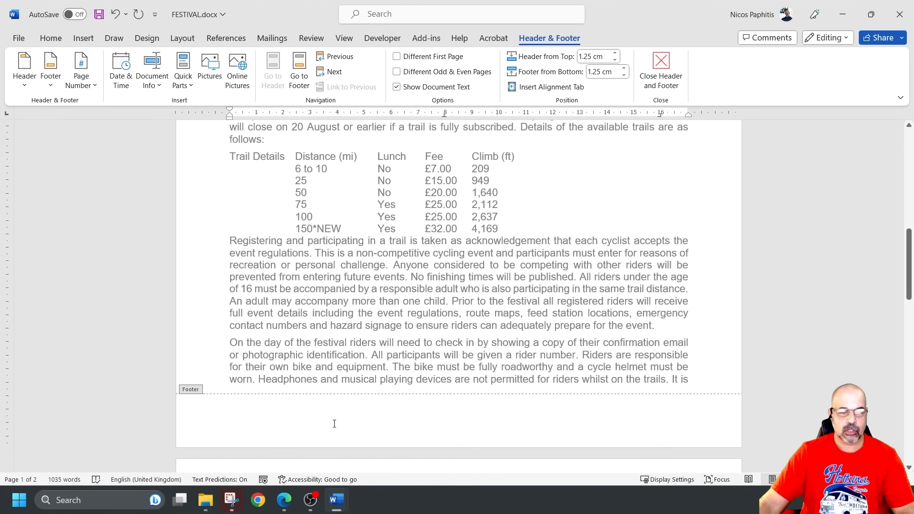
Add a Plain Number 1 page number at the footer's left, then return to the body text.
click(228, 416)
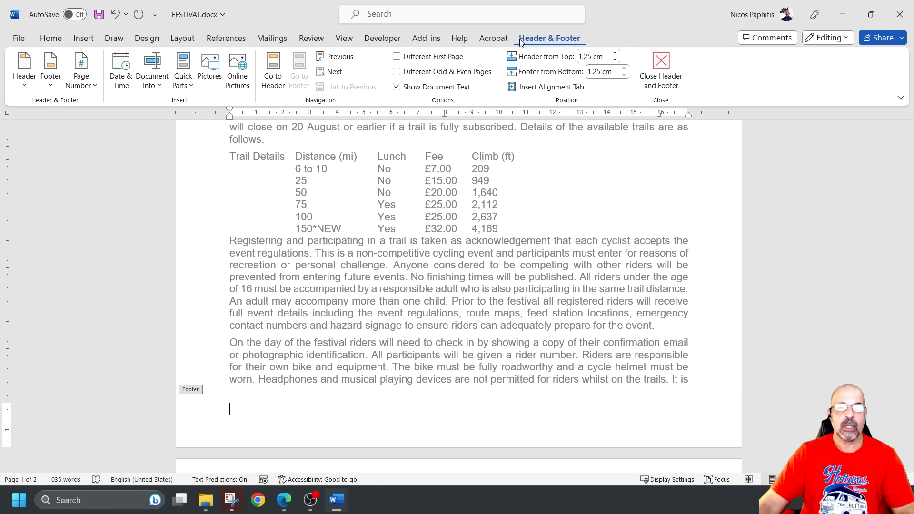
click(94, 86)
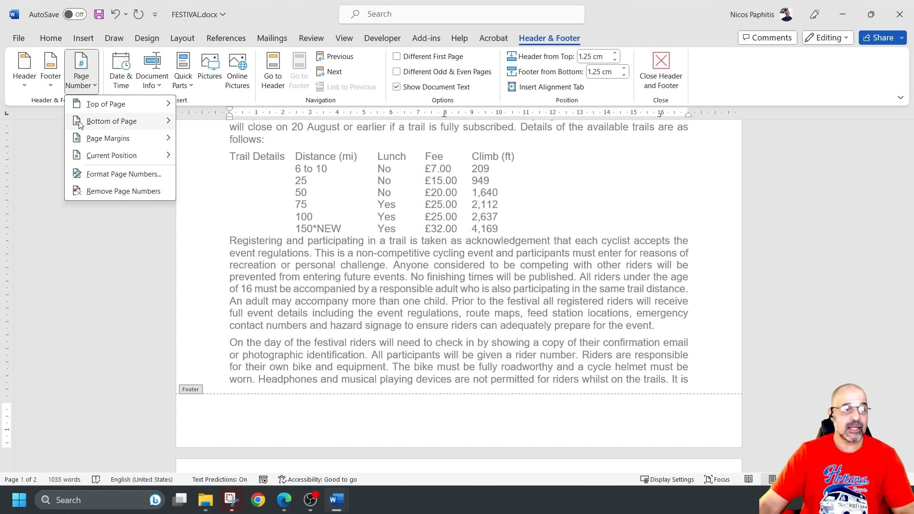
mouse_move(107, 122)
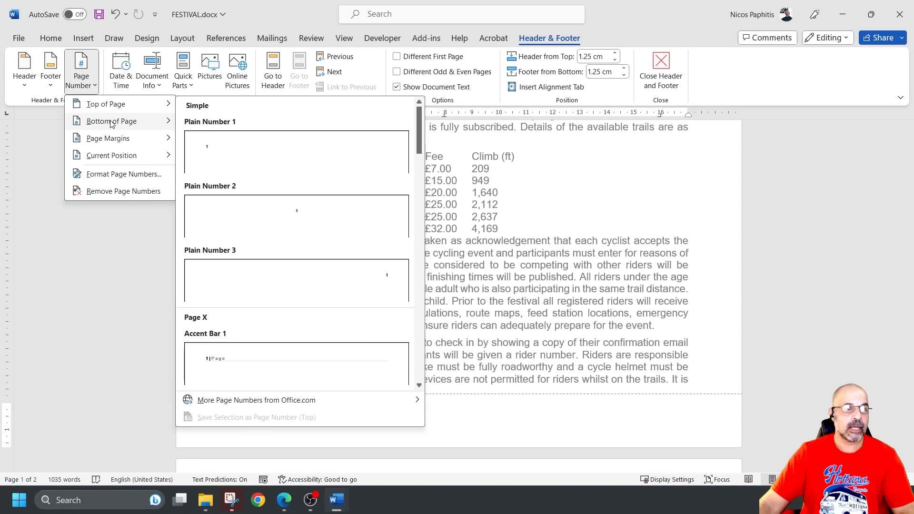
click(214, 174)
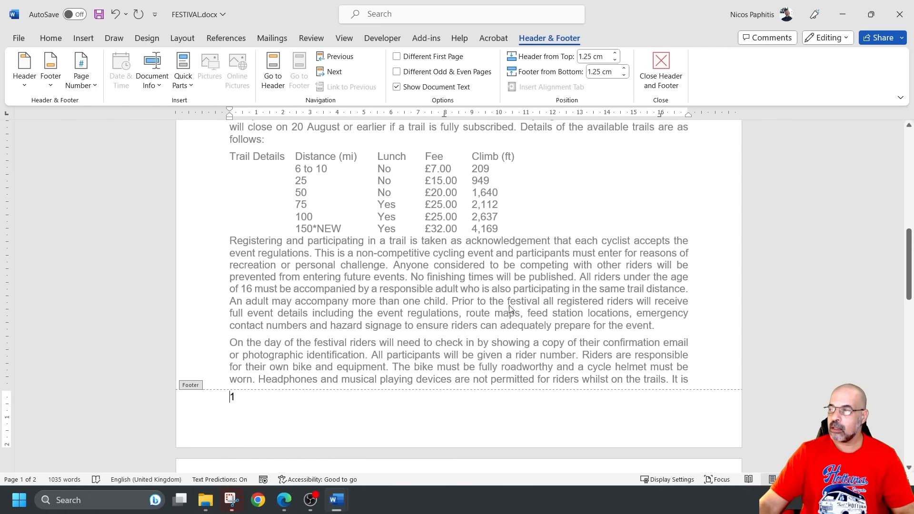
double_click(485, 292)
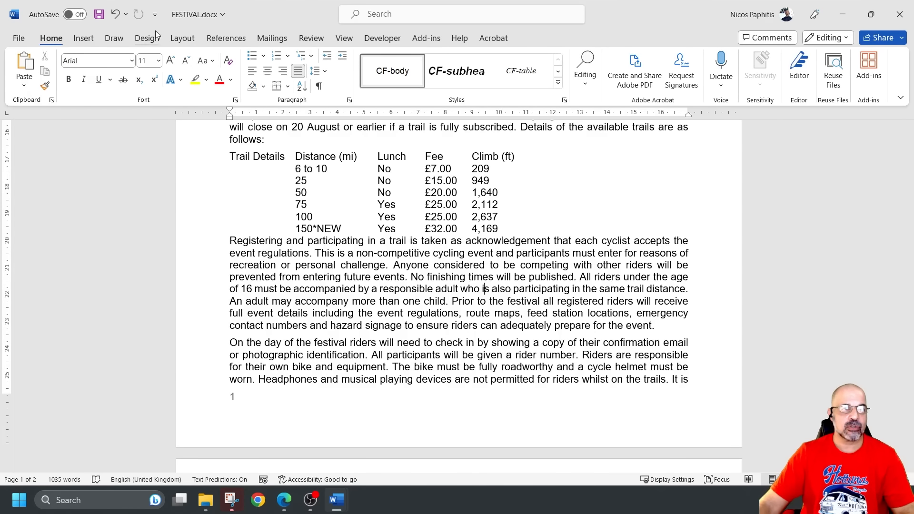
click(344, 40)
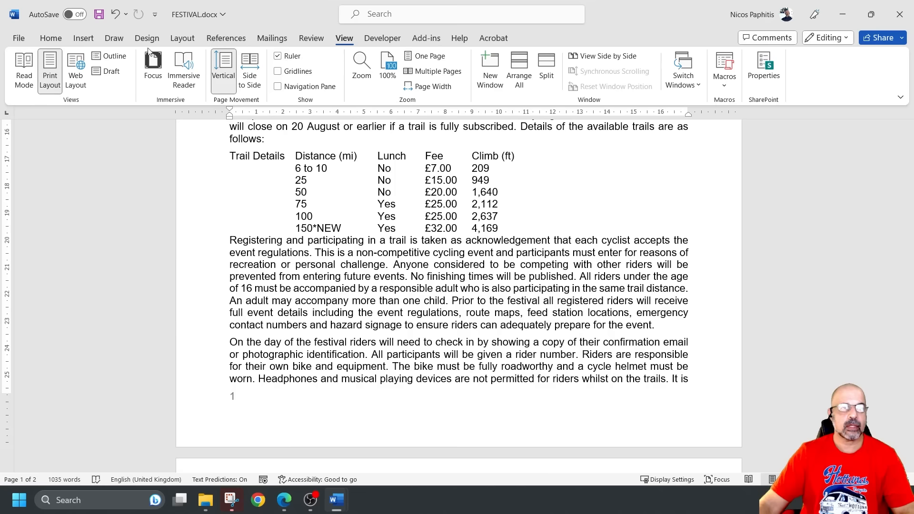
click(114, 38)
click(334, 69)
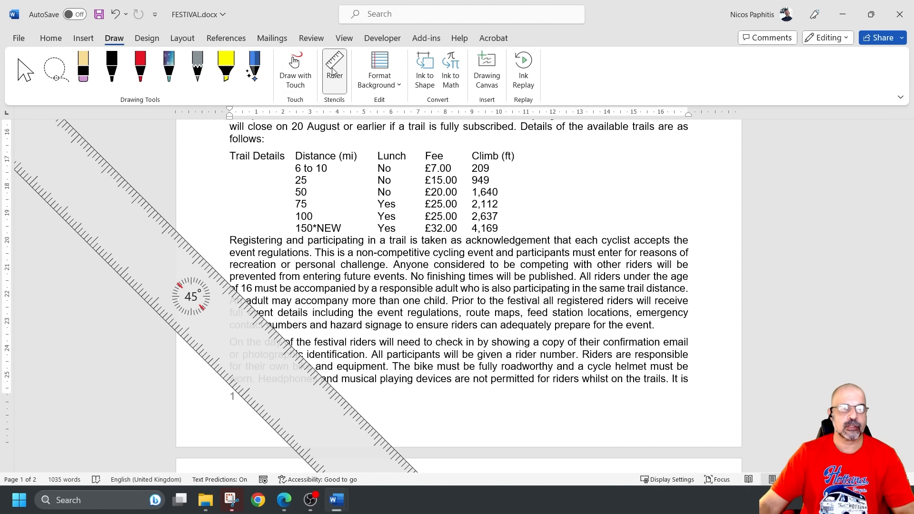
scroll(223, 251, up, 2)
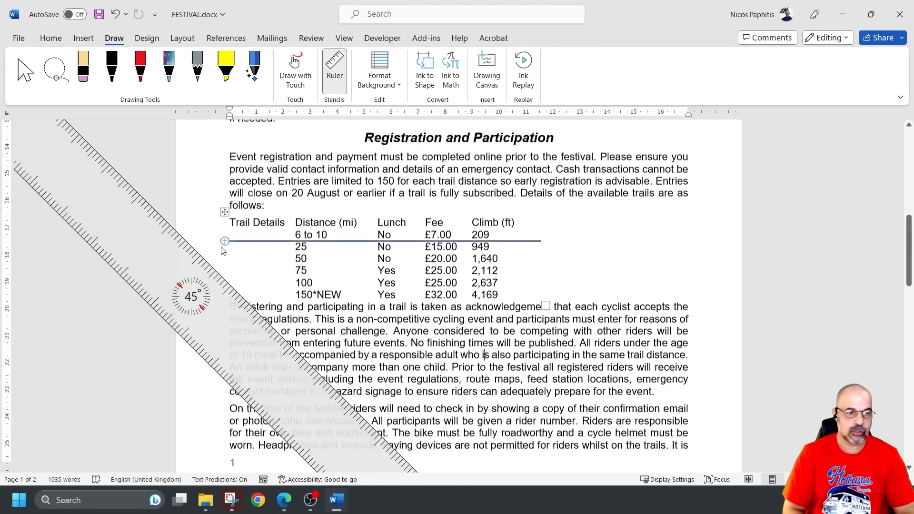
scroll(222, 250, down, 1)
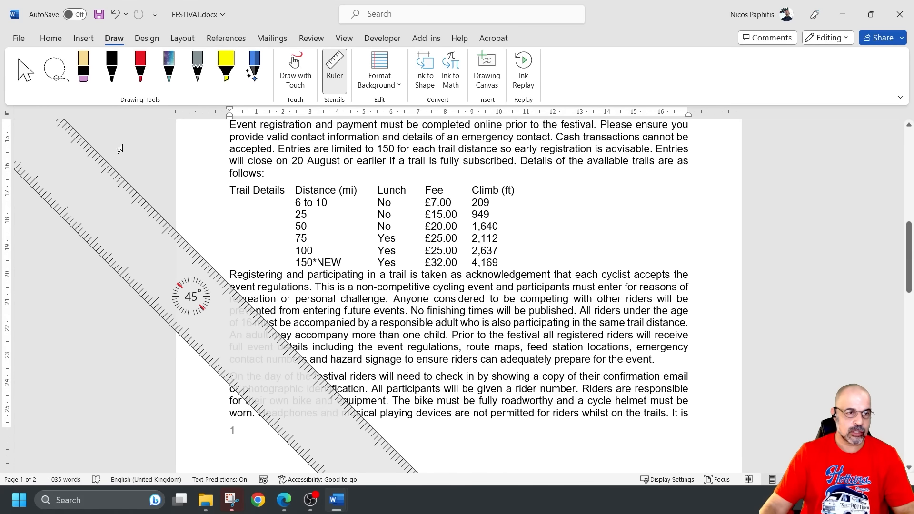
scroll(90, 197, down, 12)
scroll(90, 196, up, 12)
scroll(90, 197, up, 14)
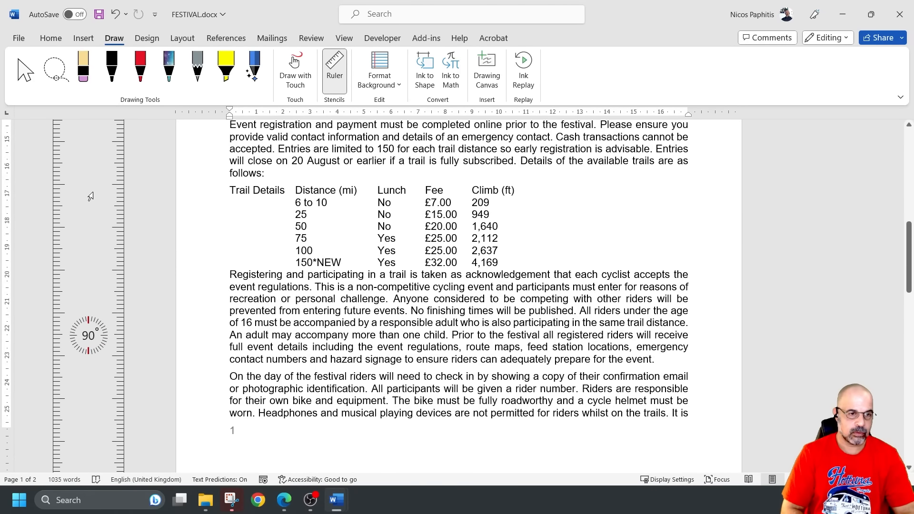
mouse_move(91, 197)
mouse_down()
mouse_move(224, 210)
mouse_move(188, 200)
mouse_up()
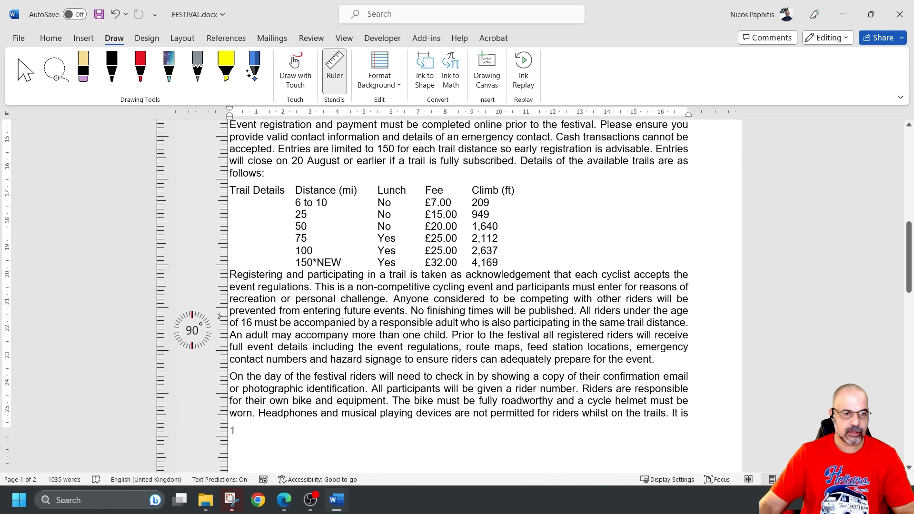
scroll(230, 234, up, 15)
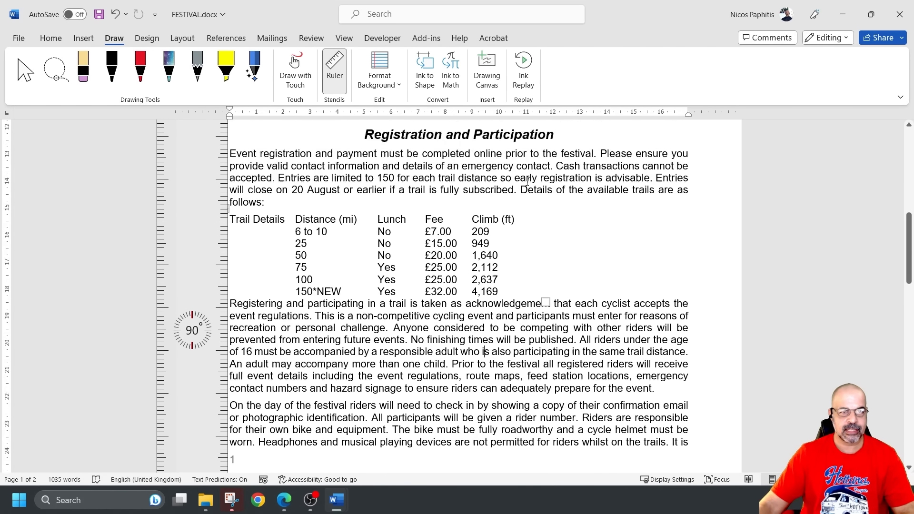
drag(188, 216, 719, 208)
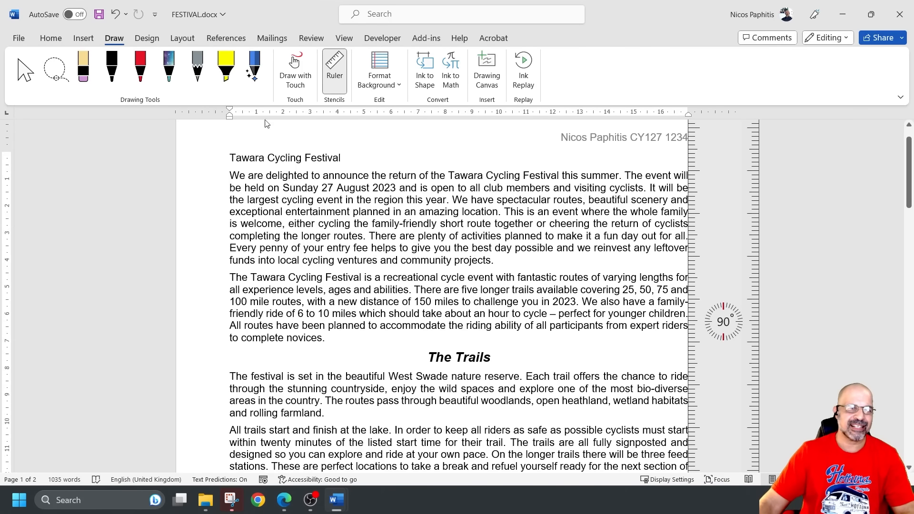
click(334, 80)
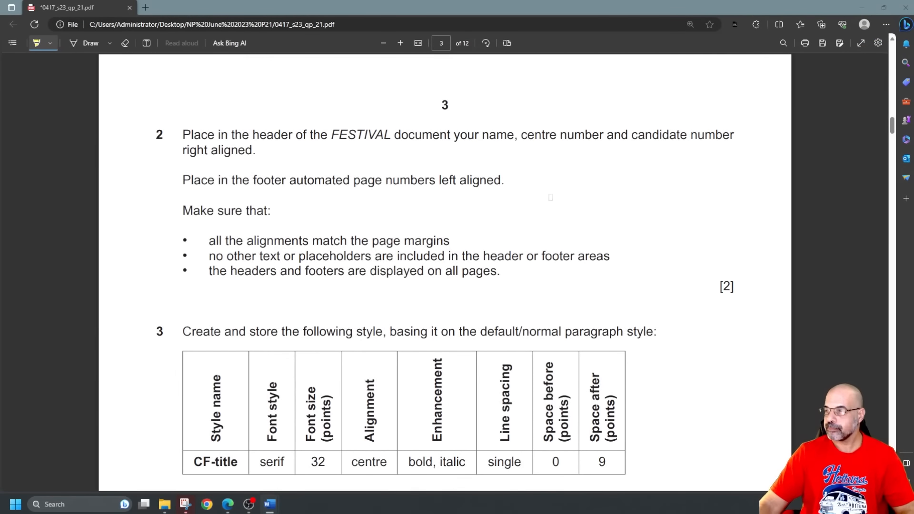
Highlight 'default/normal paragraph style', 'CF-title style' and 'Tawara Cycling Festival' in the PDF, then return to Word.
scroll(550, 198, down, 2)
scroll(550, 198, down, 3)
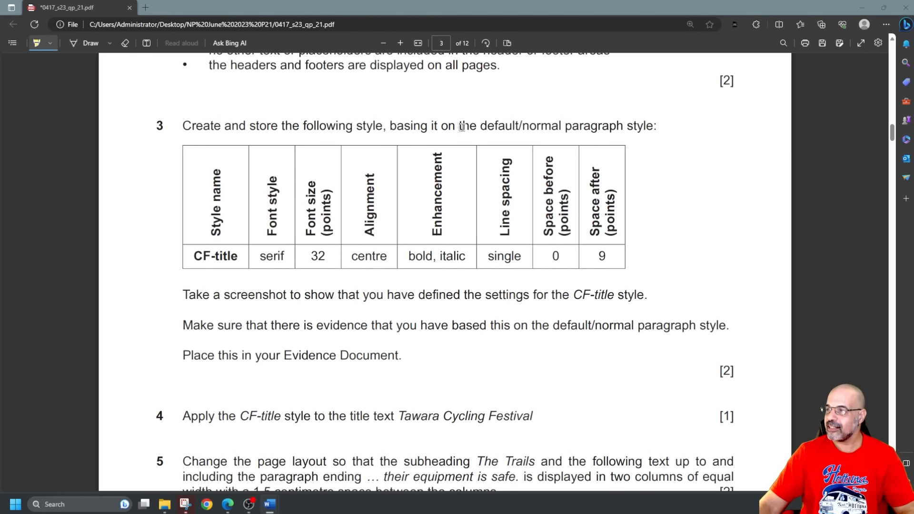
drag(483, 126, 651, 124)
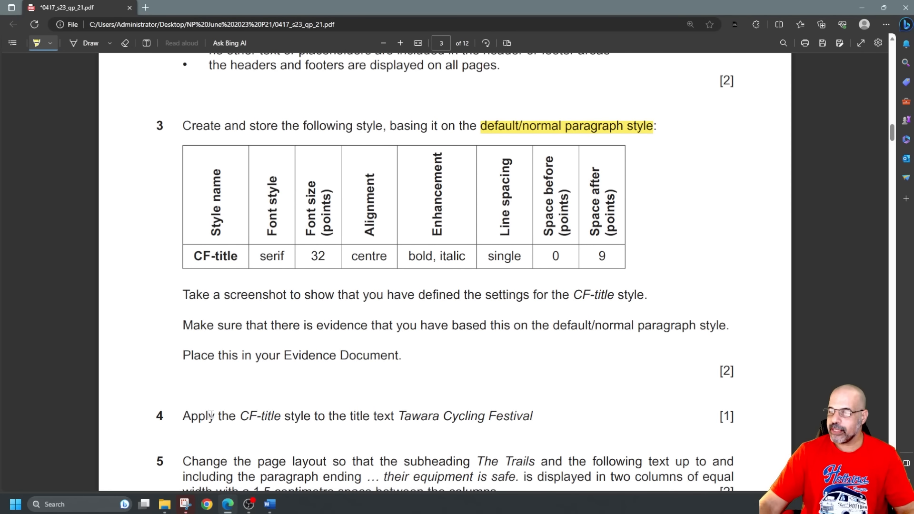
drag(241, 416, 310, 417)
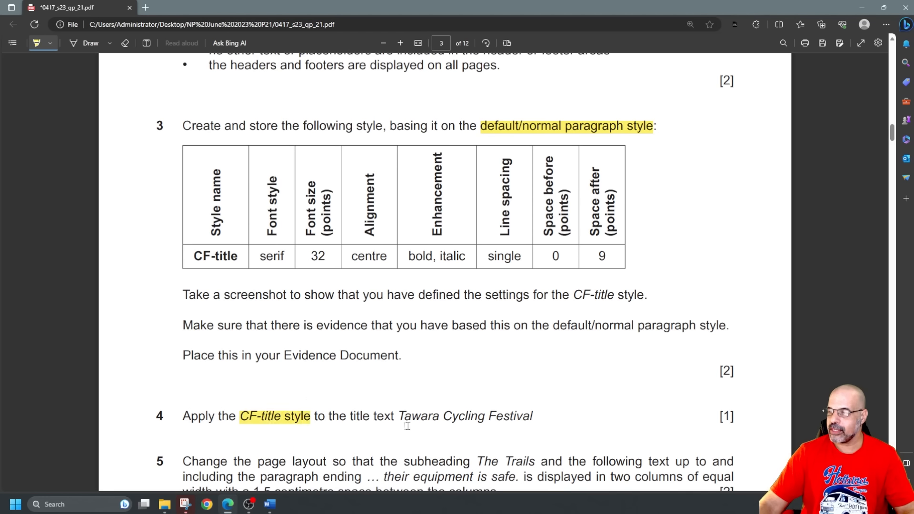
drag(402, 416, 536, 417)
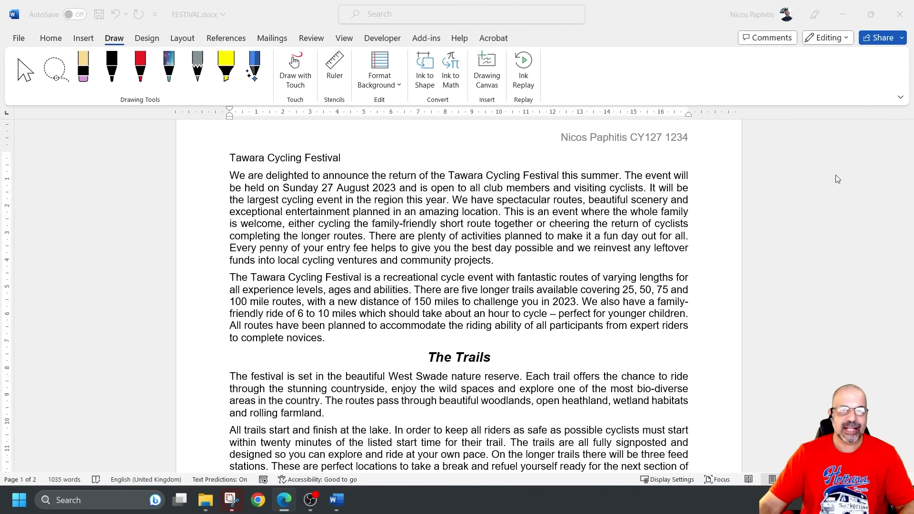
scroll(583, 218, up, 1)
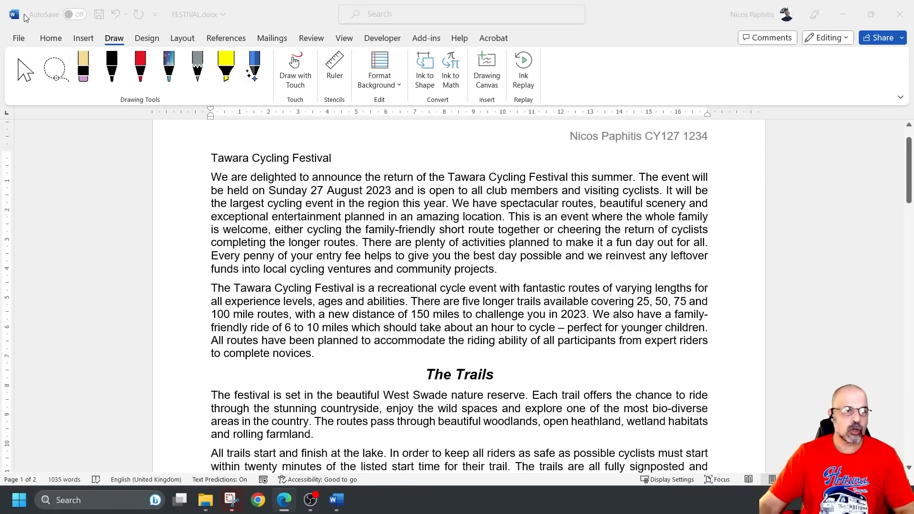
click(52, 44)
click(51, 39)
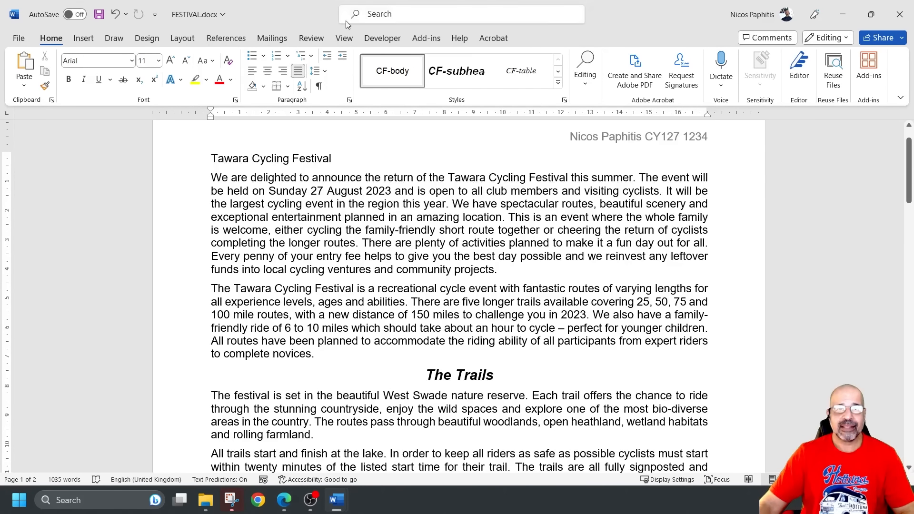
Open the Styles pane and check the styles of The Trails heading and first body paragraph, cancelling a new style.
click(564, 100)
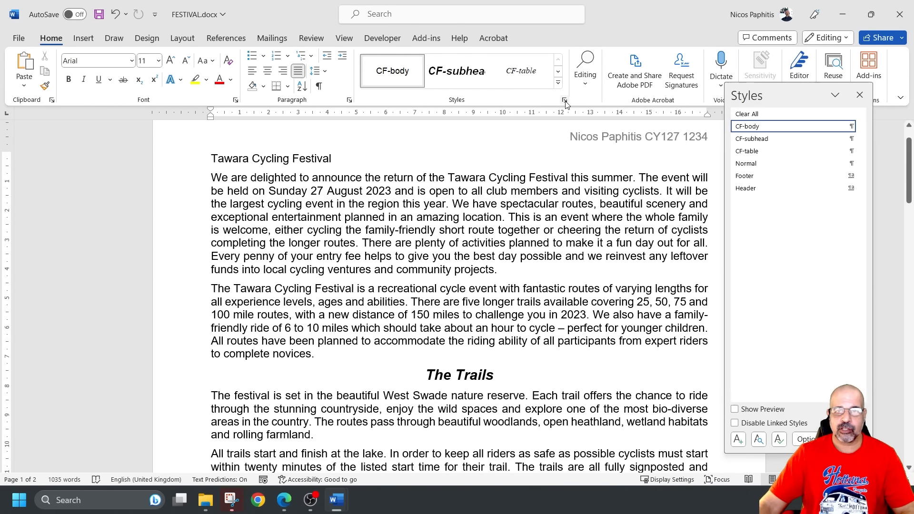
drag(800, 96, 808, 84)
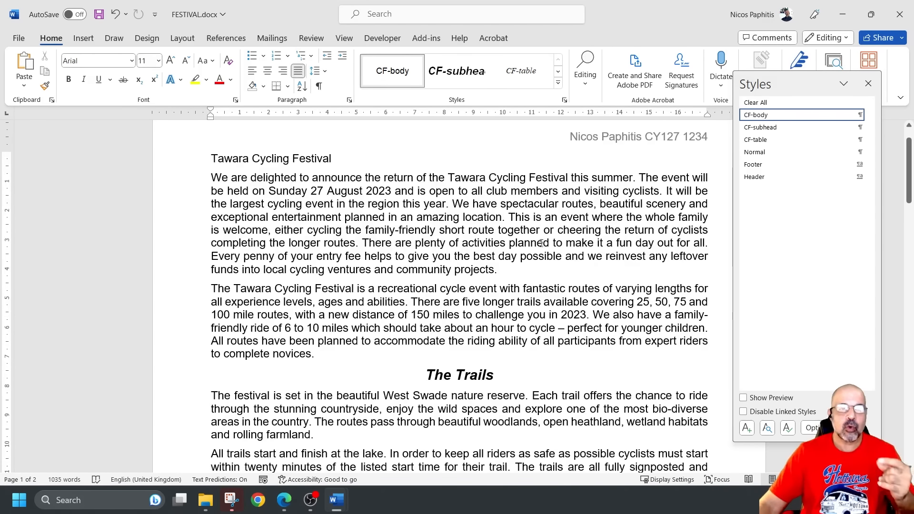
click(443, 375)
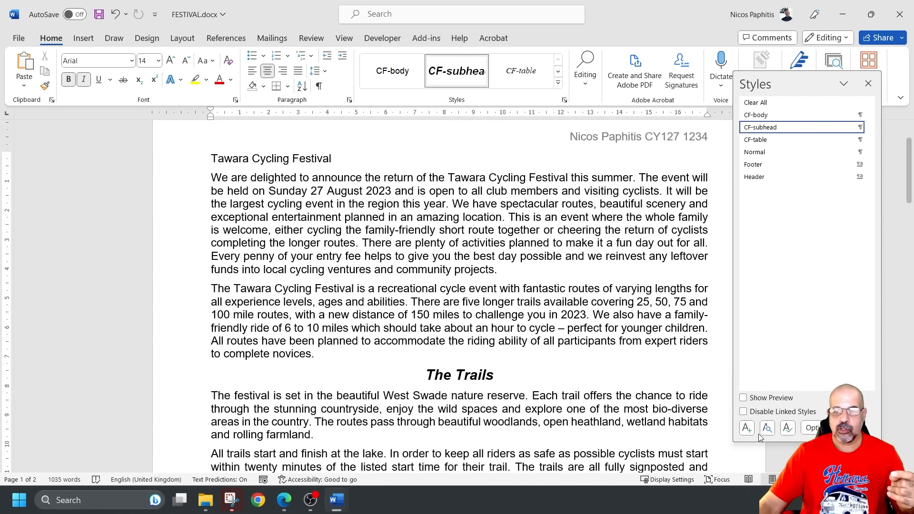
click(746, 428)
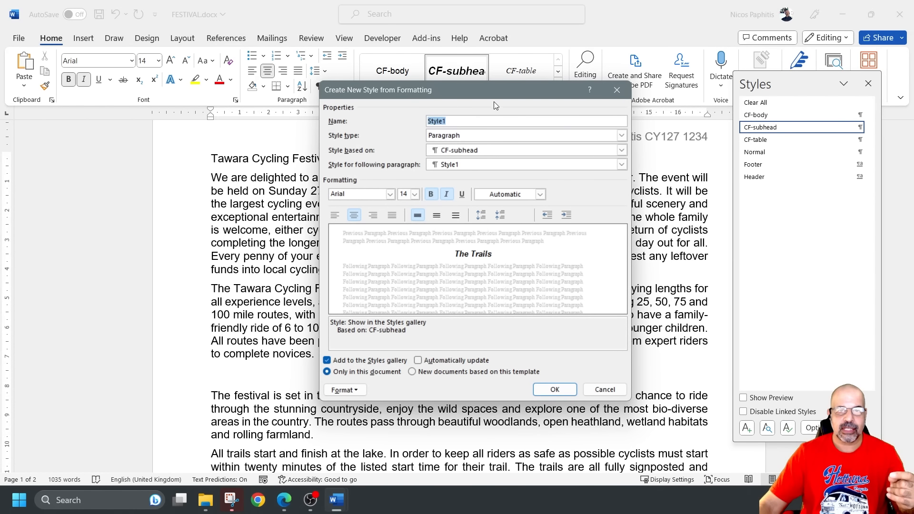
drag(496, 86, 276, 71)
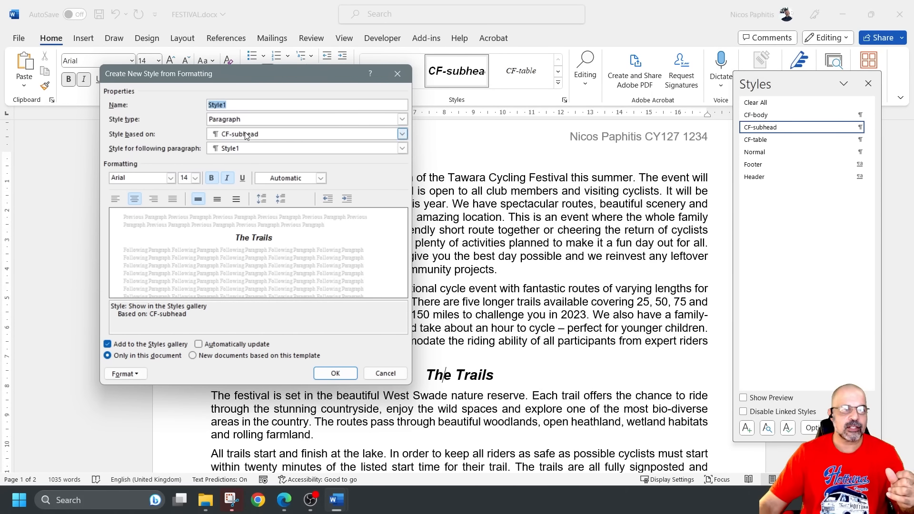
click(397, 73)
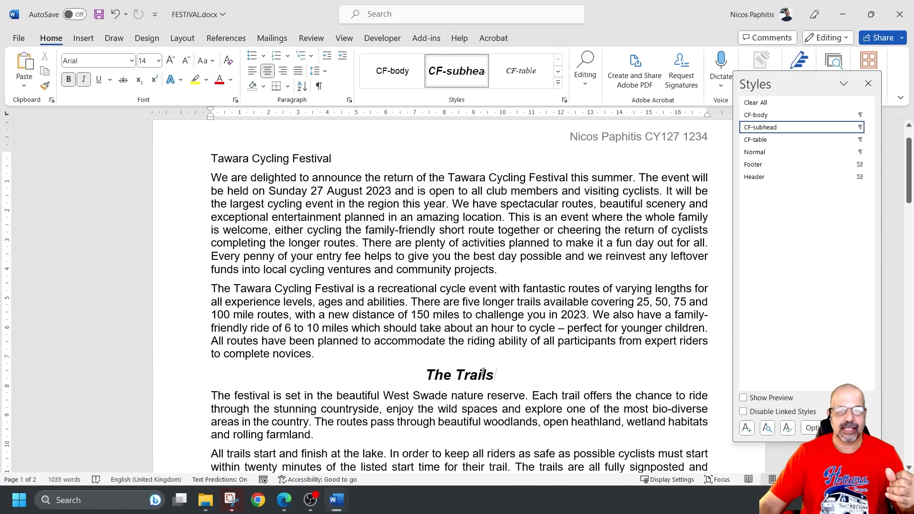
drag(499, 374, 418, 368)
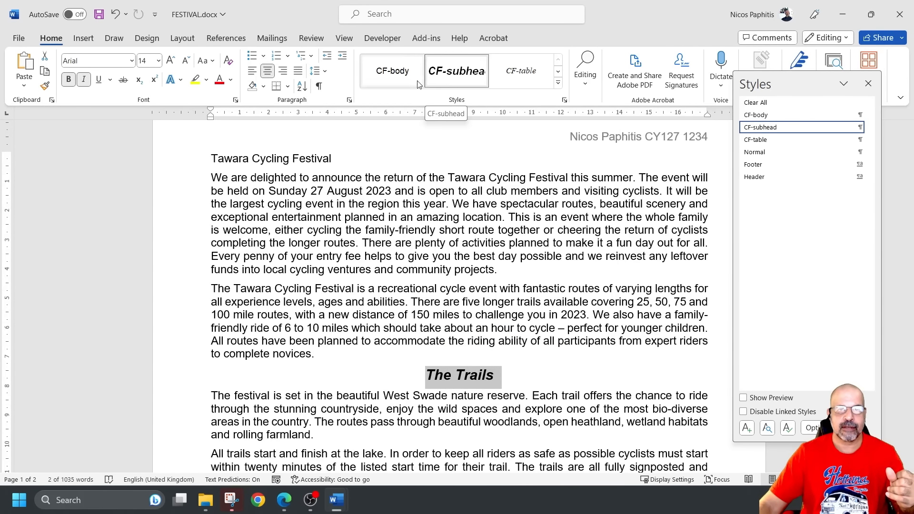
click(390, 217)
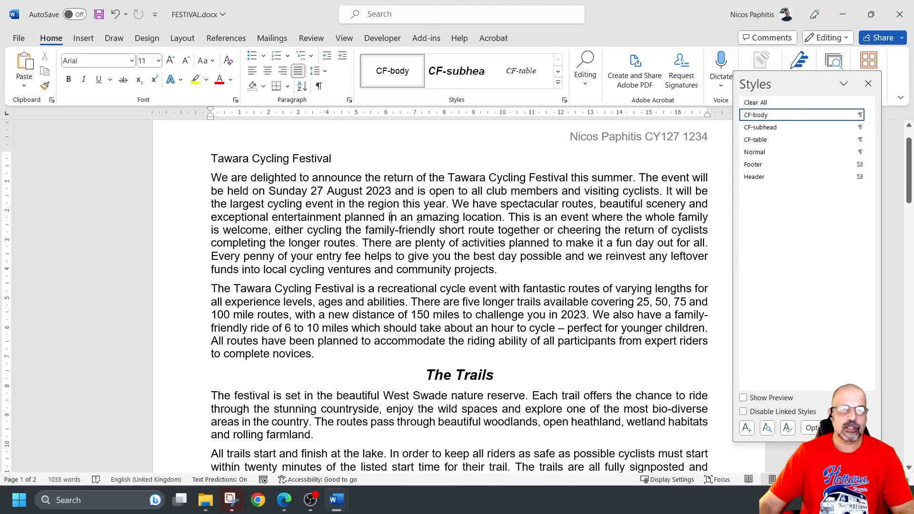
click(746, 428)
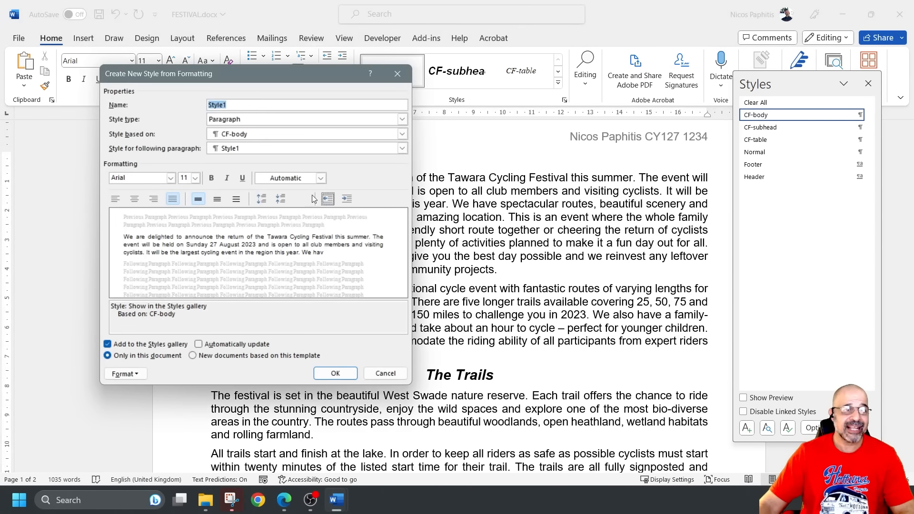
click(396, 74)
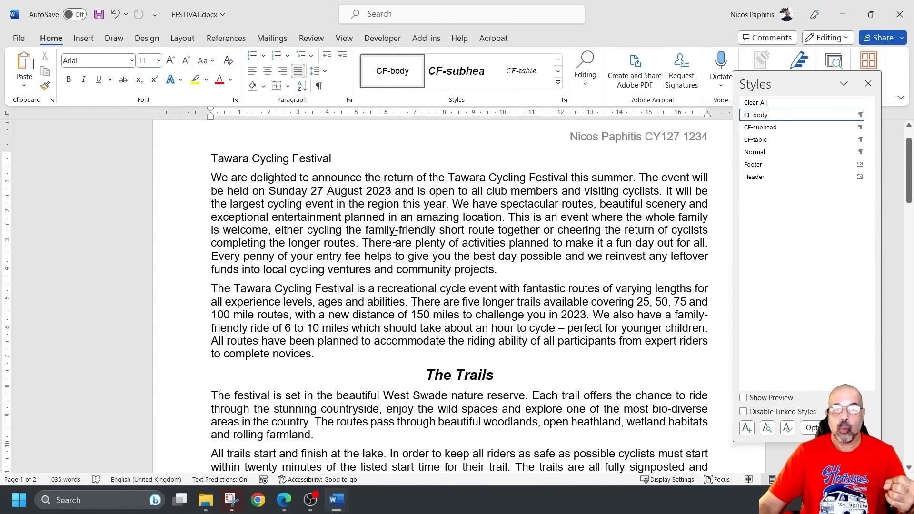
double_click(427, 218)
triple_click(427, 218)
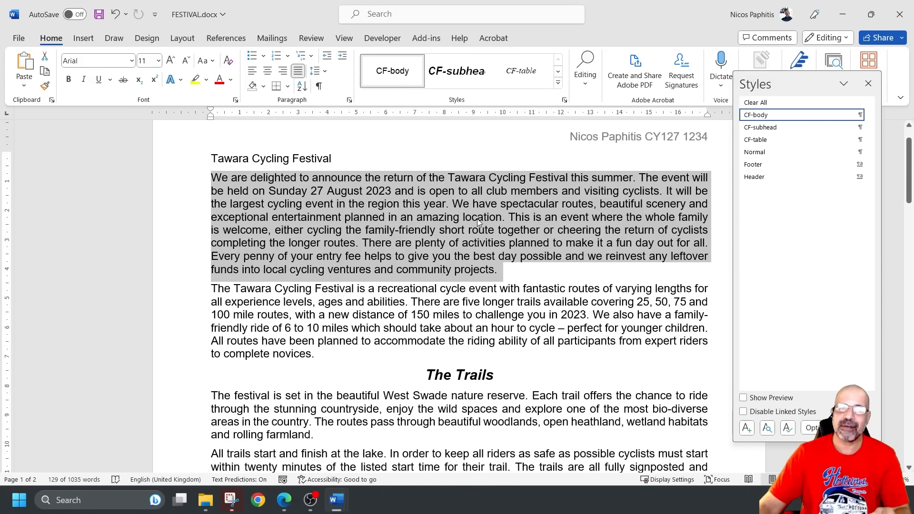
click(367, 230)
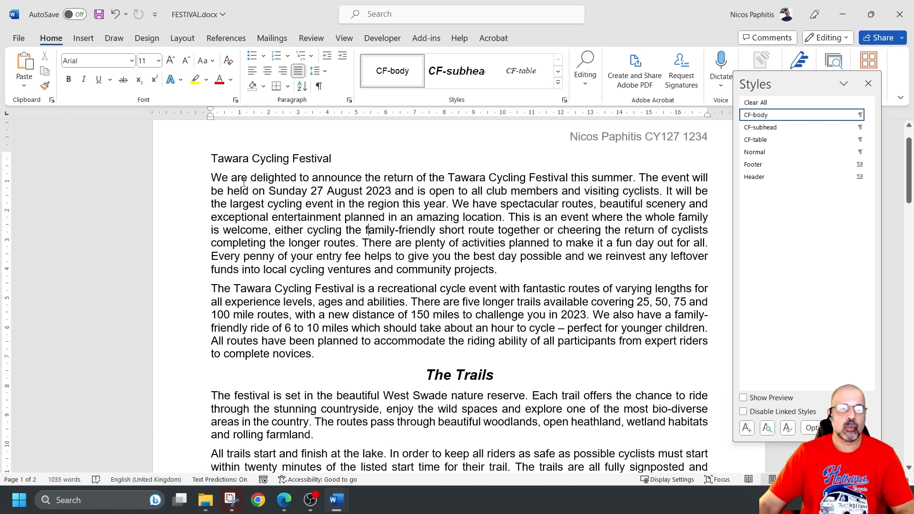
drag(211, 157, 362, 160)
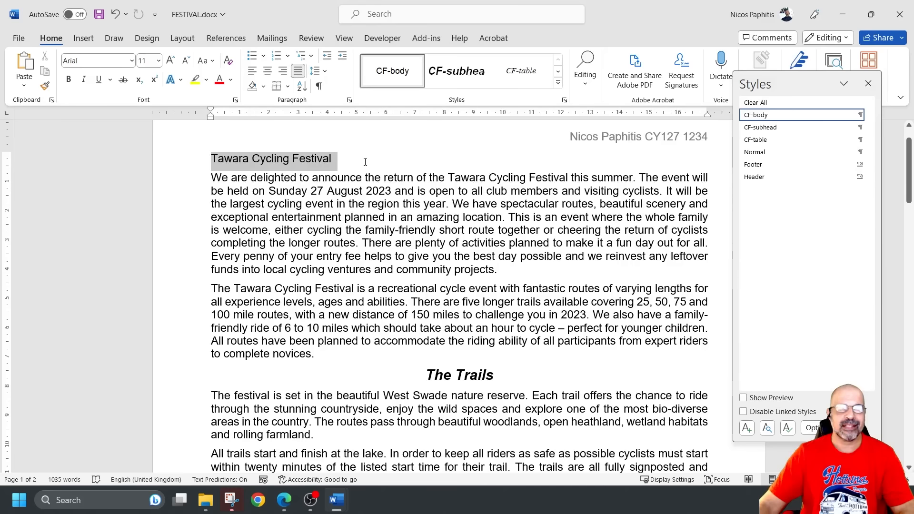
click(218, 157)
click(211, 157)
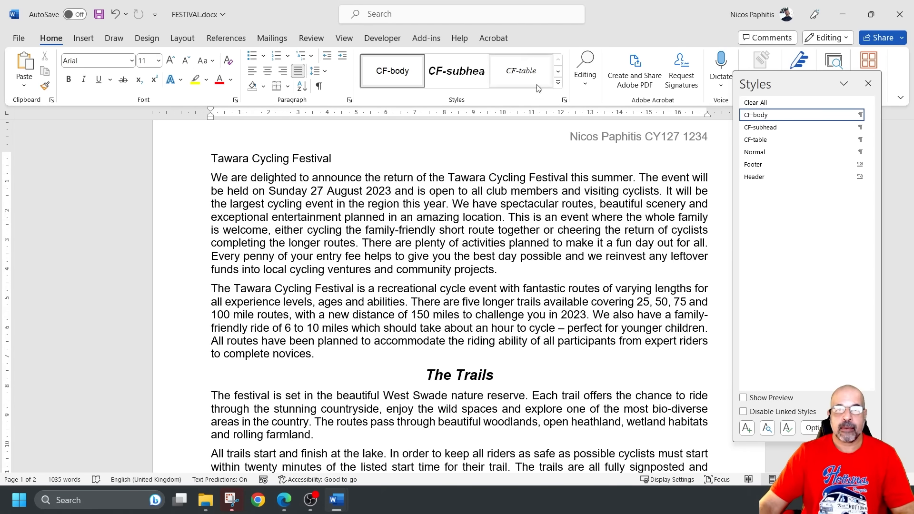
Create a new paragraph style named CF-title, based on Normal.
click(746, 428)
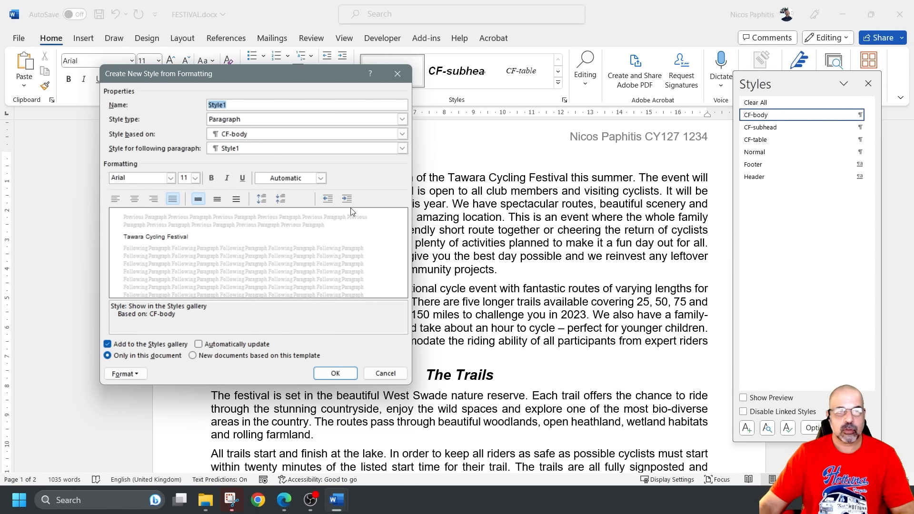
text(CF-t)
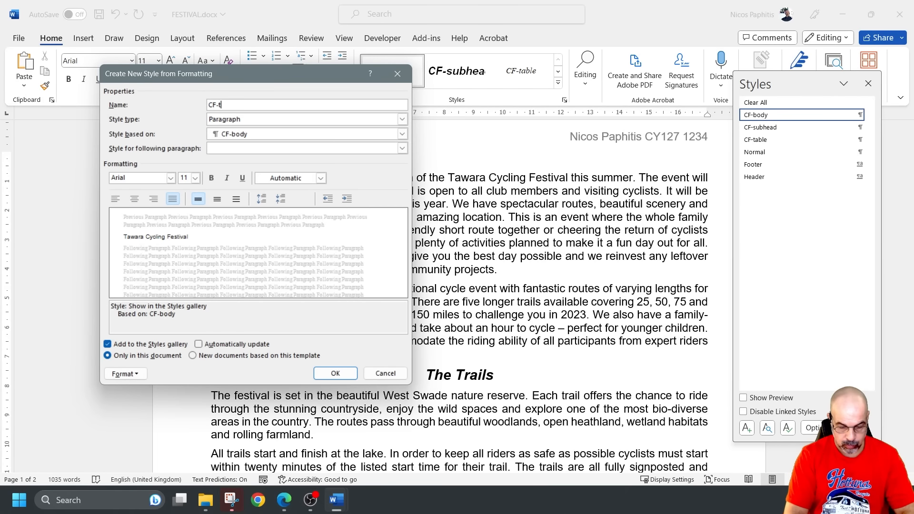
text(itle)
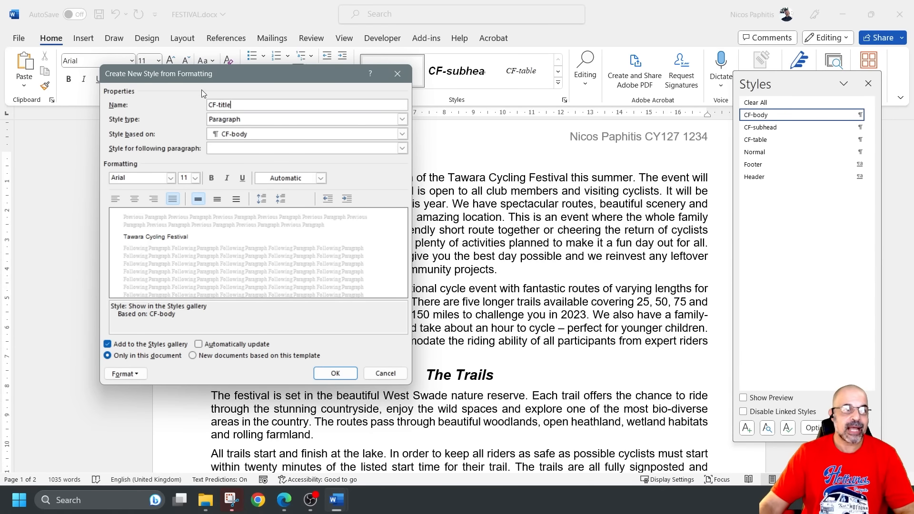
click(402, 133)
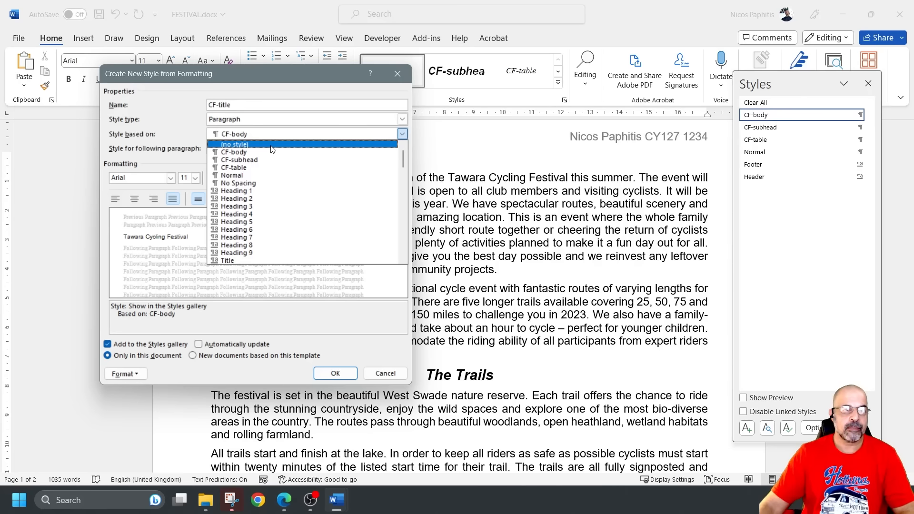
click(272, 144)
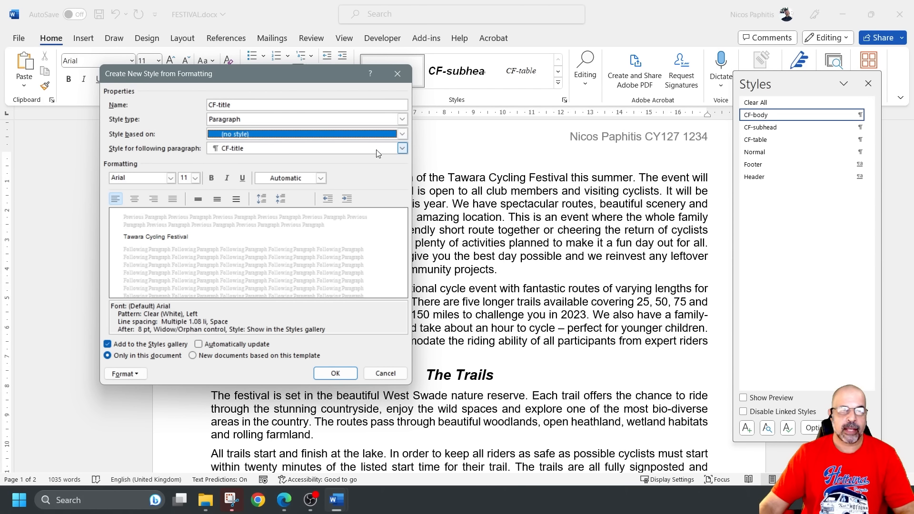
click(404, 136)
scroll(331, 255, down, 3)
scroll(332, 254, down, 7)
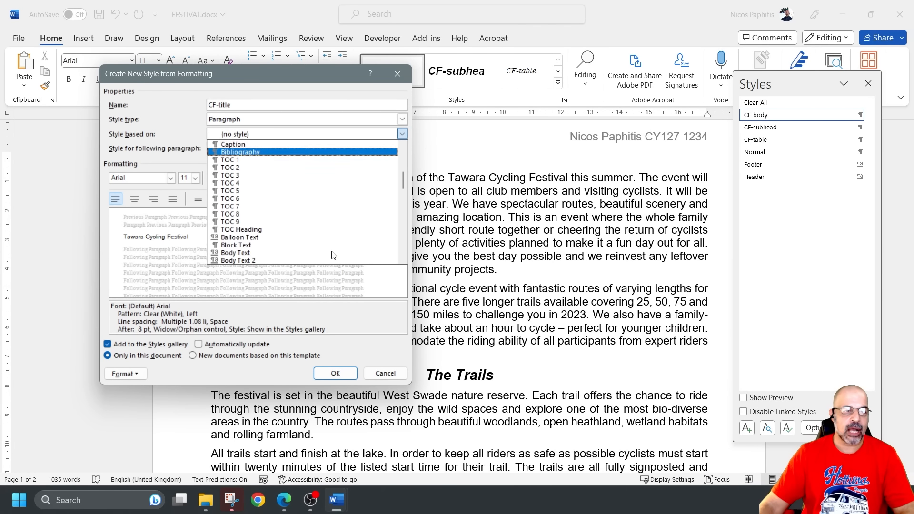
scroll(332, 255, down, 20)
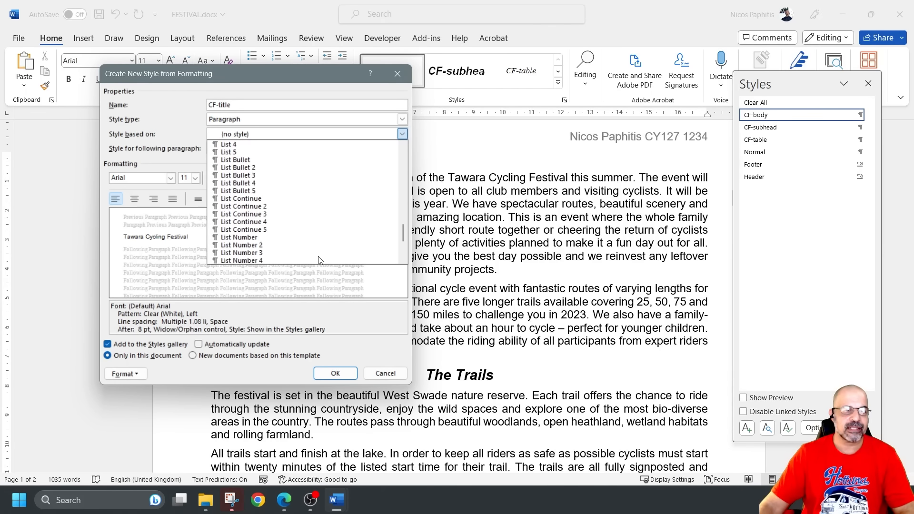
scroll(311, 257, up, 2)
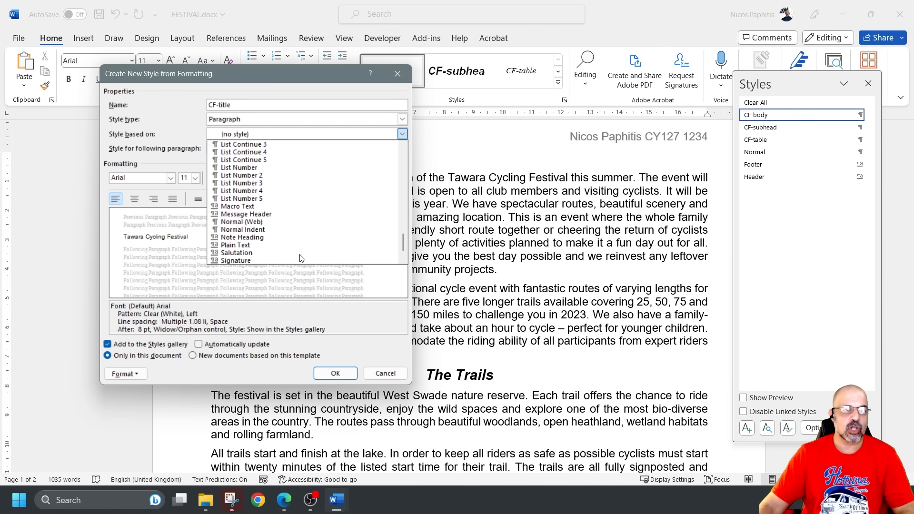
scroll(300, 257, up, 15)
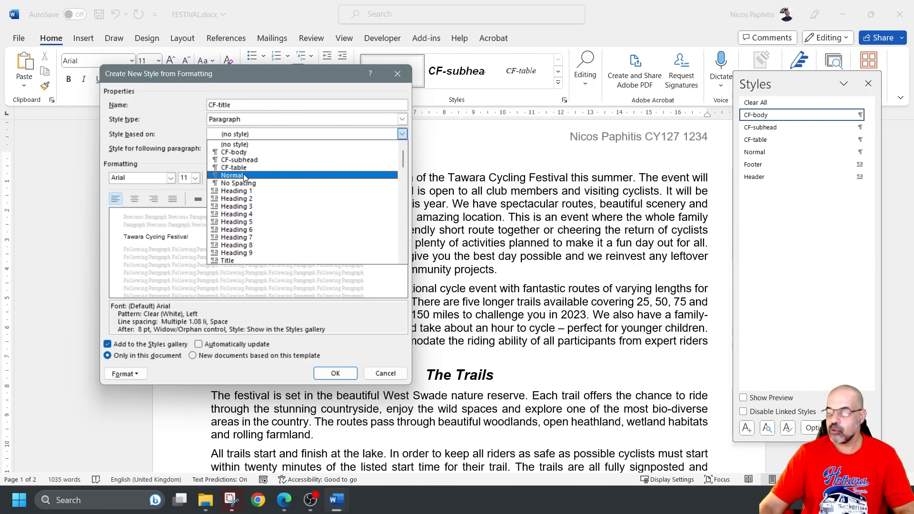
click(244, 175)
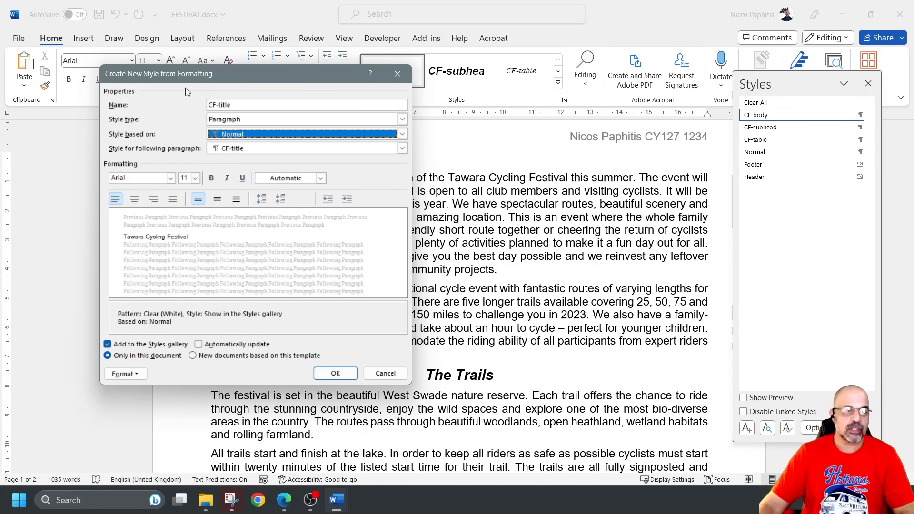
drag(202, 70, 354, 77)
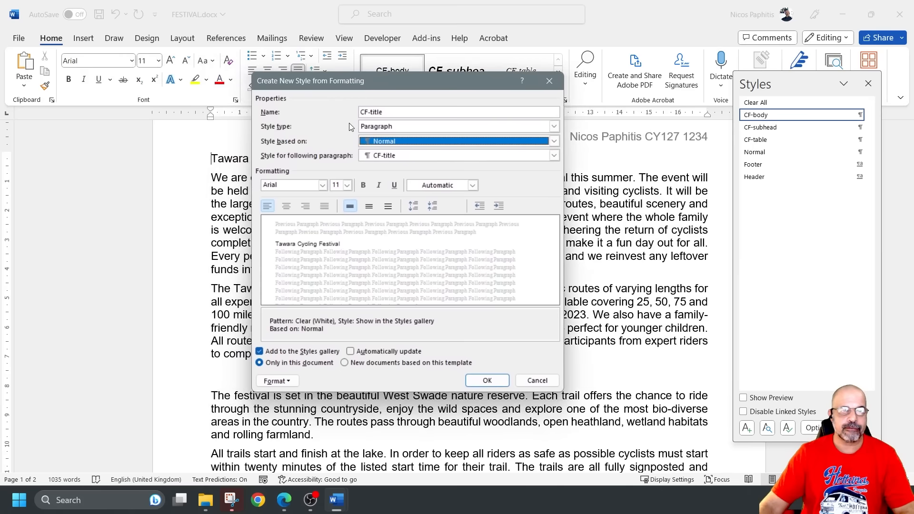
Set CF-title to Times New Roman 32 pt, bold, italic and centred.
click(322, 185)
click(315, 220)
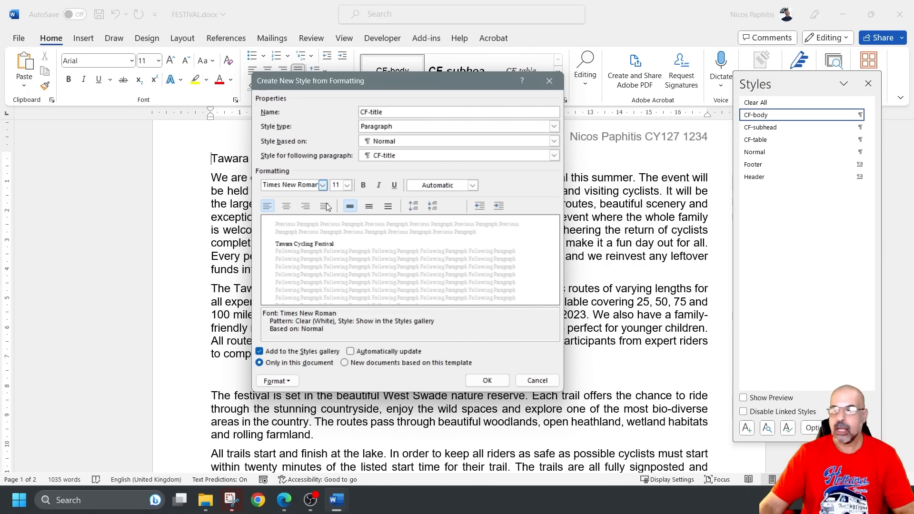
click(345, 185)
scroll(345, 238, down, 2)
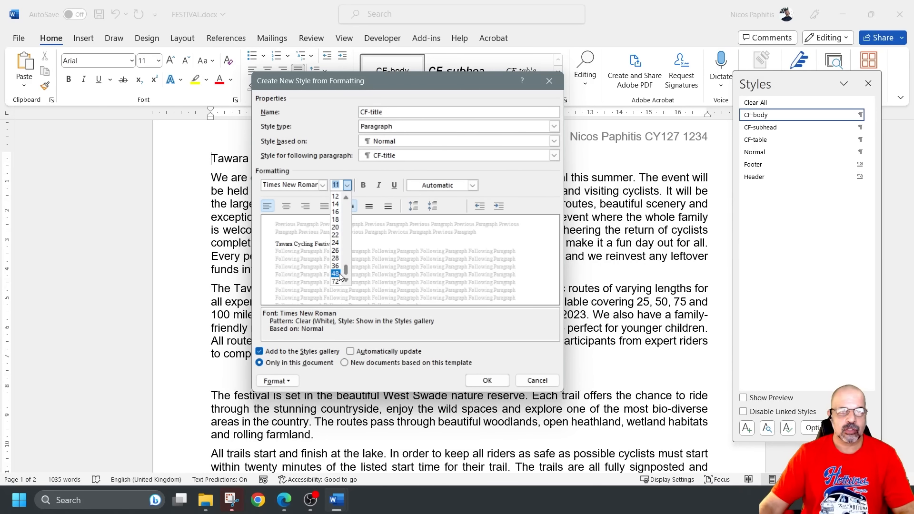
click(339, 261)
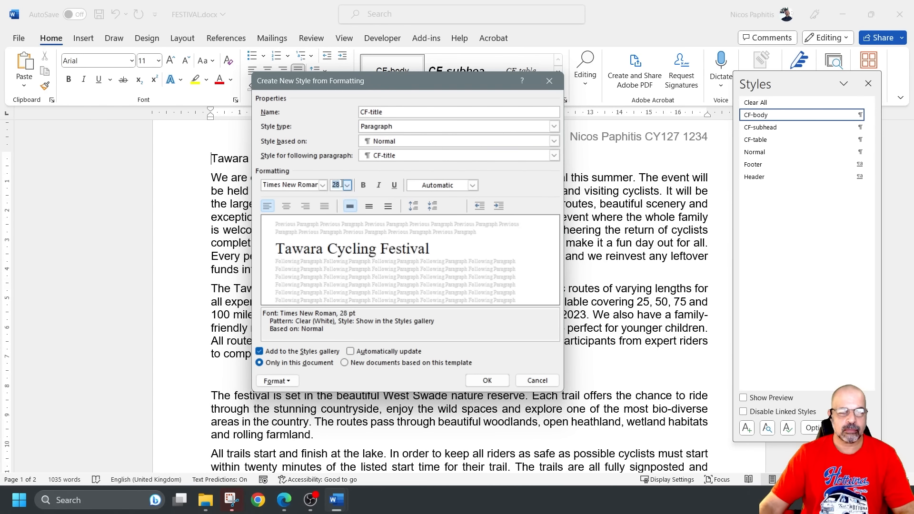
text(32)
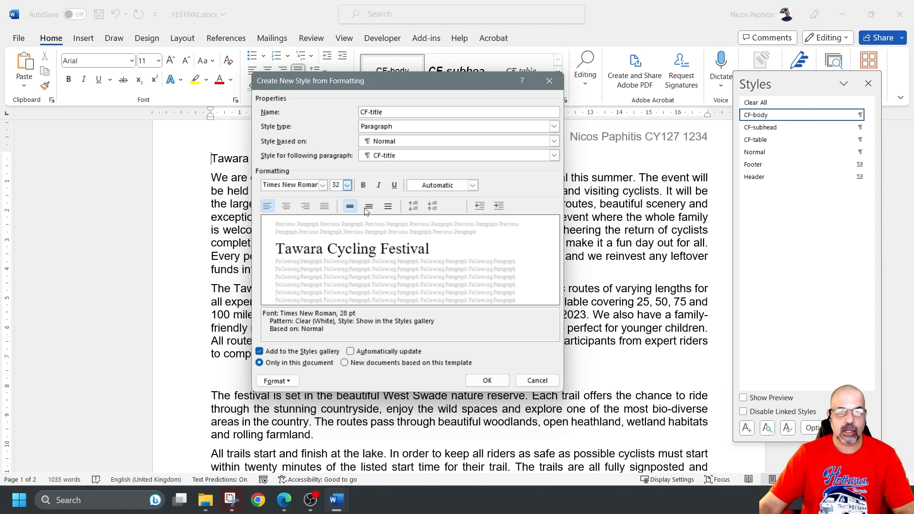
click(286, 205)
click(363, 185)
click(378, 185)
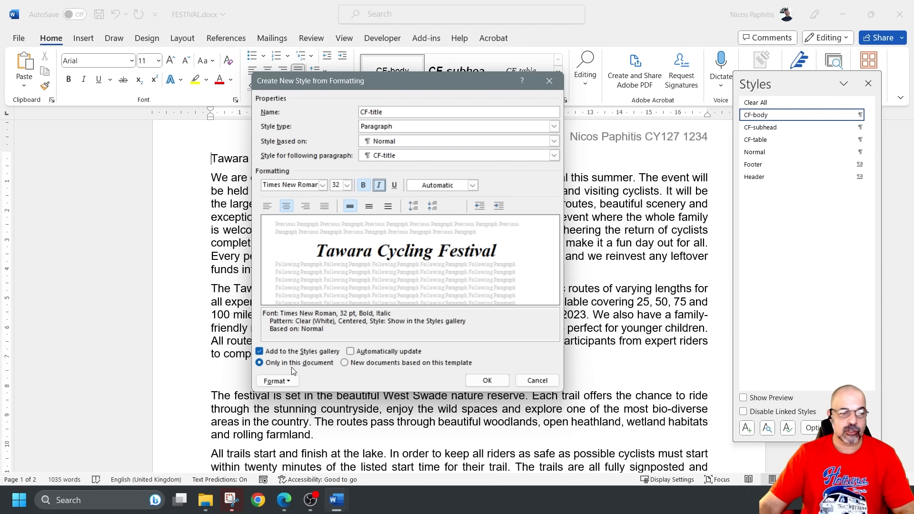
Confirm CF-title's paragraph spacing is 0 pt before and after.
click(290, 381)
click(321, 272)
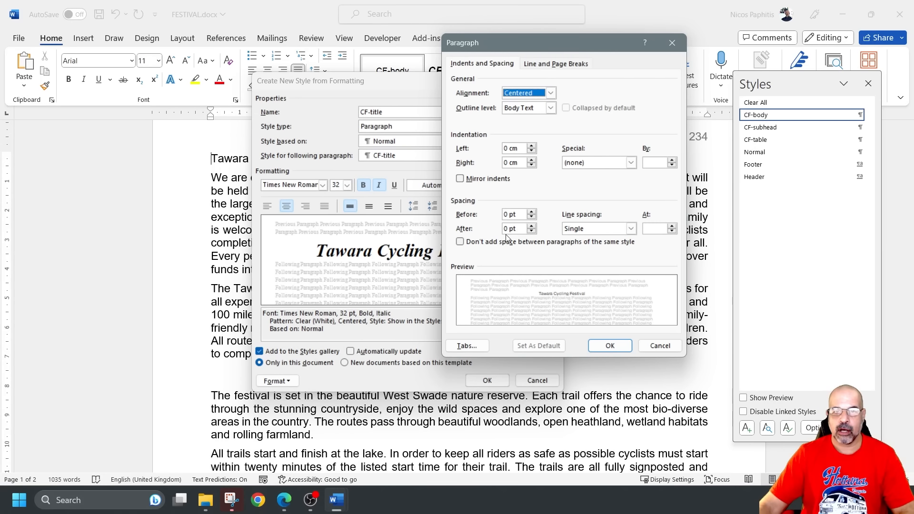
click(531, 219)
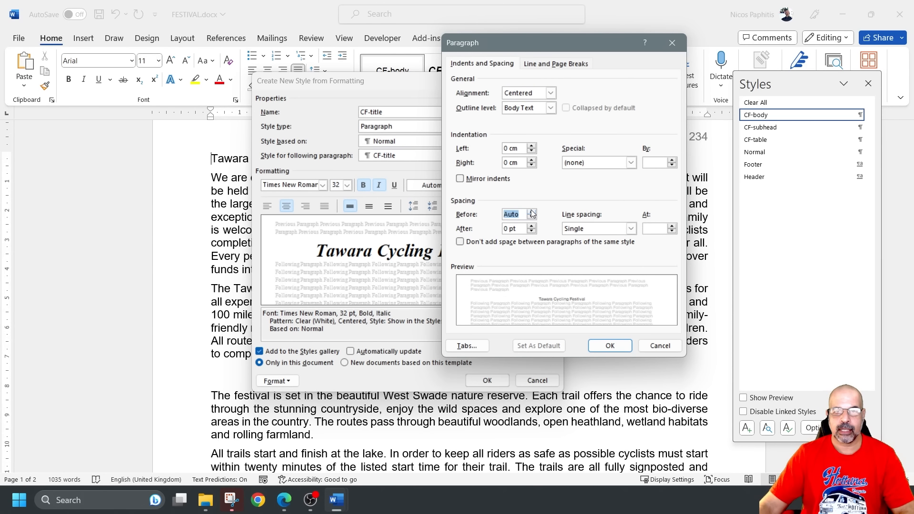
click(610, 346)
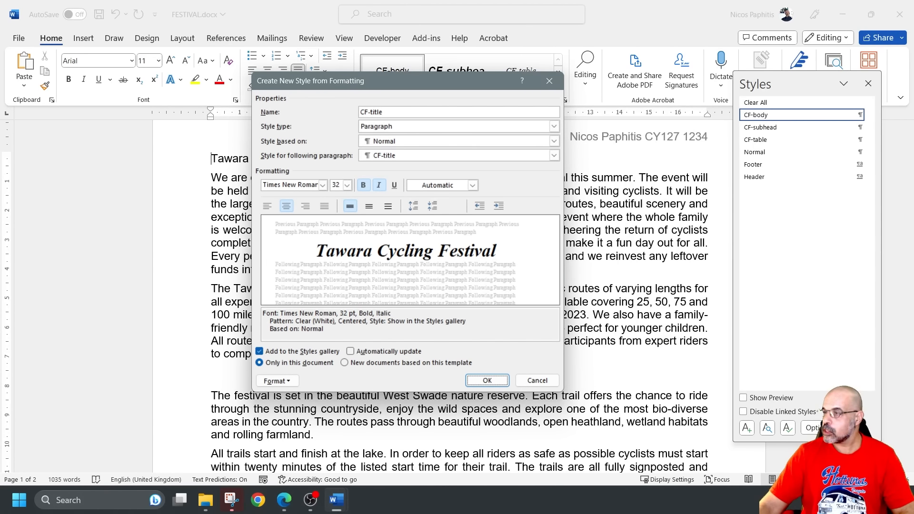
Give the CF-title style 9 pt spacing after in its paragraph settings.
click(276, 381)
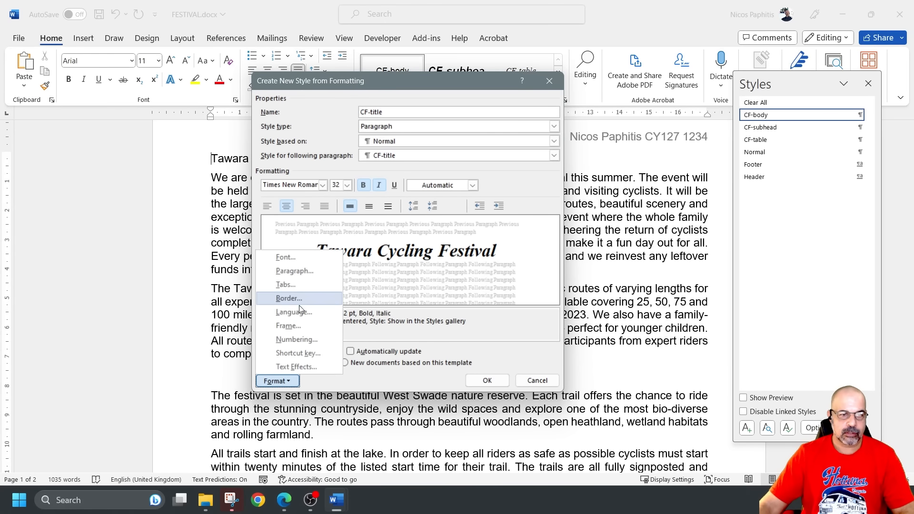
click(295, 271)
click(530, 226)
click(530, 227)
double_click(509, 227)
text(9)
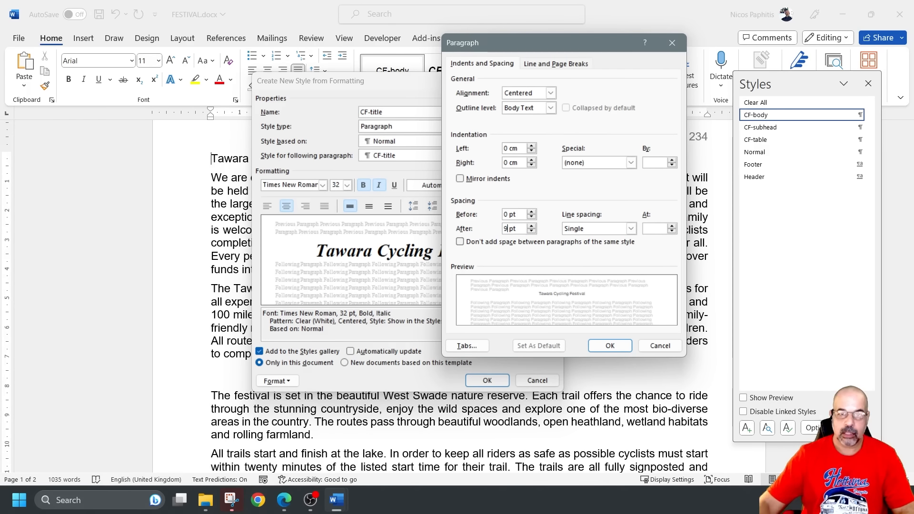
click(599, 347)
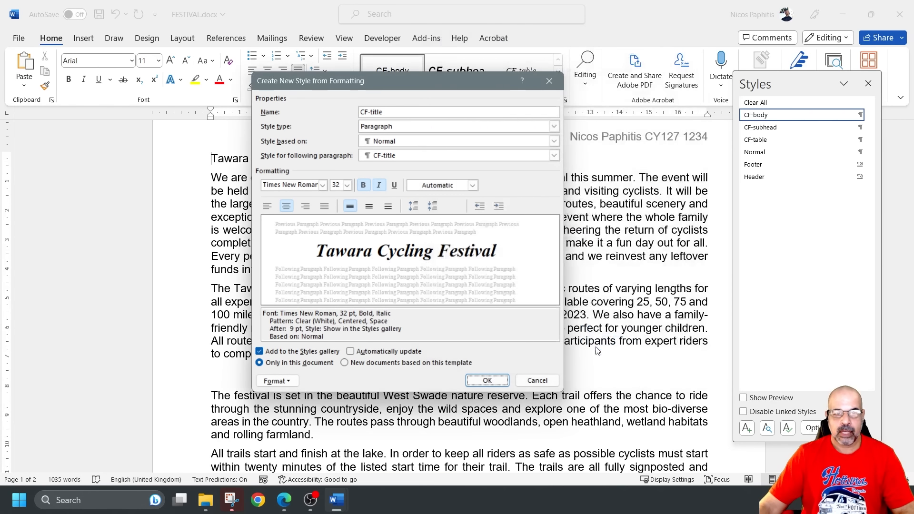
Create the CF-title style and apply it to the festival title.
drag(266, 316, 332, 336)
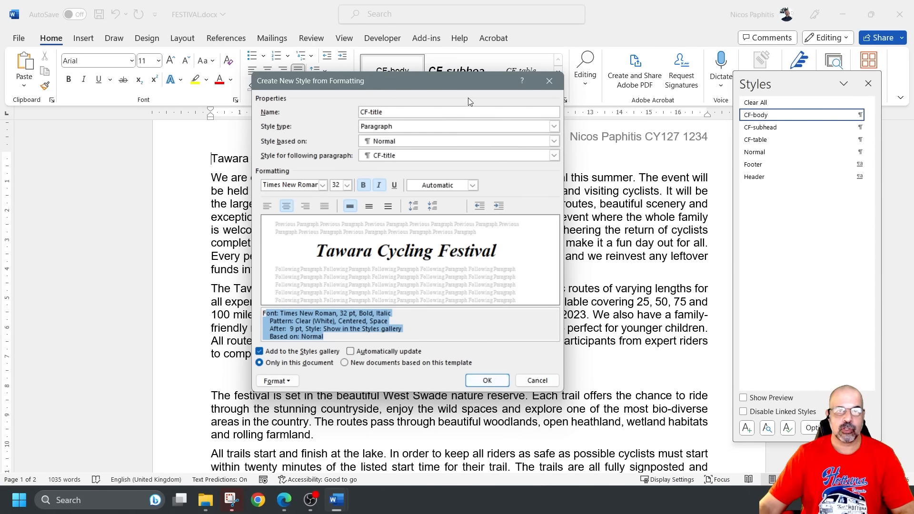
drag(469, 81, 596, 75)
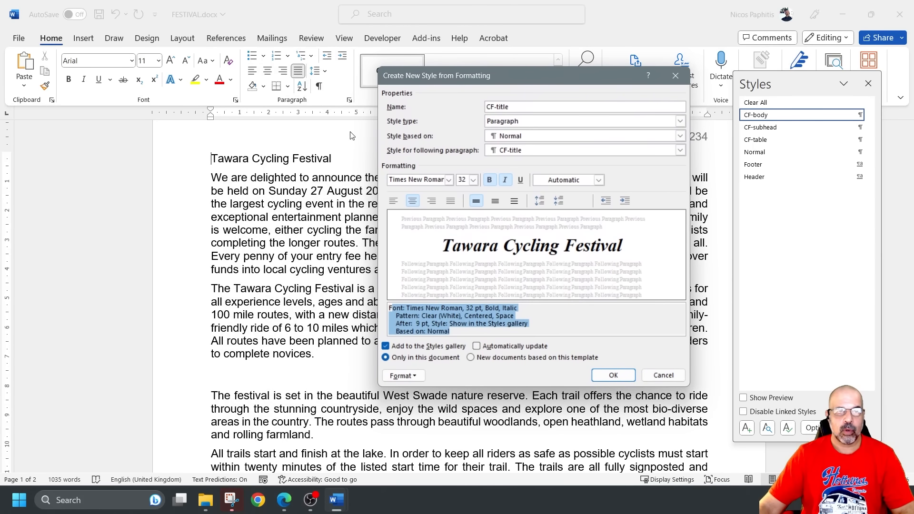
click(216, 163)
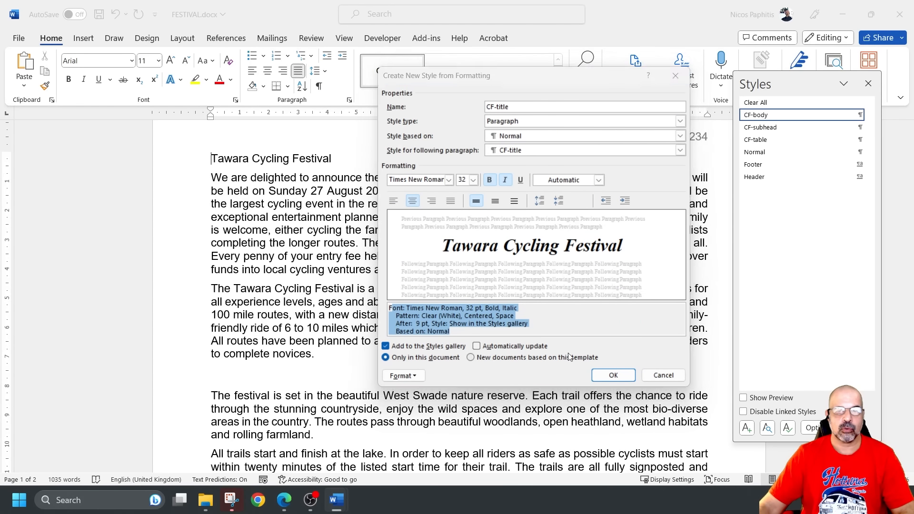
click(614, 375)
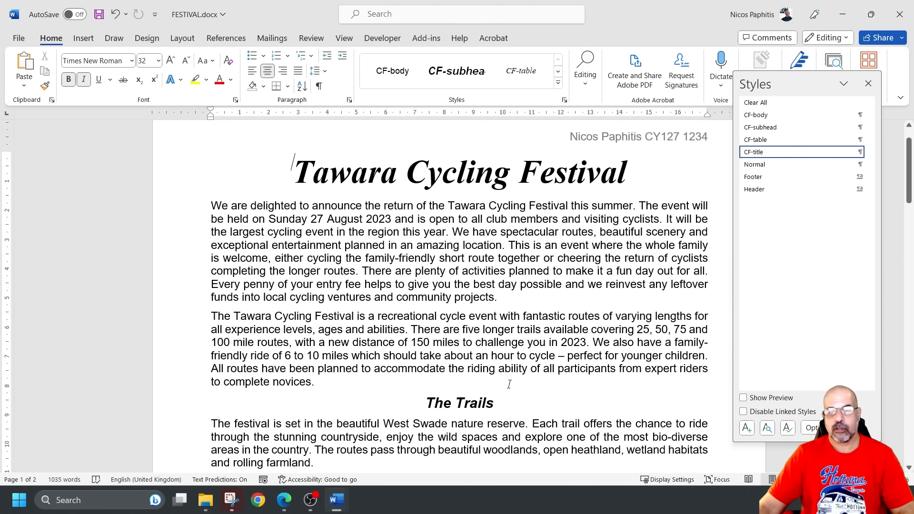
drag(445, 403, 531, 415)
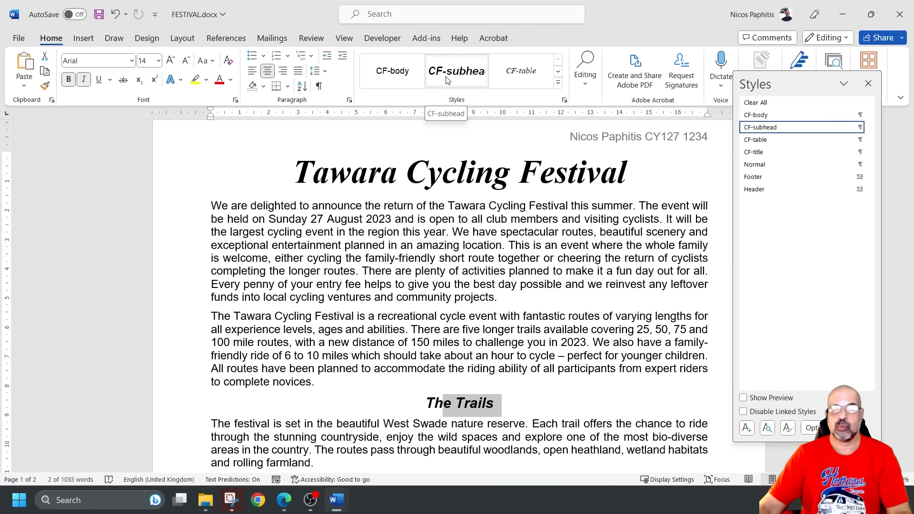
click(505, 182)
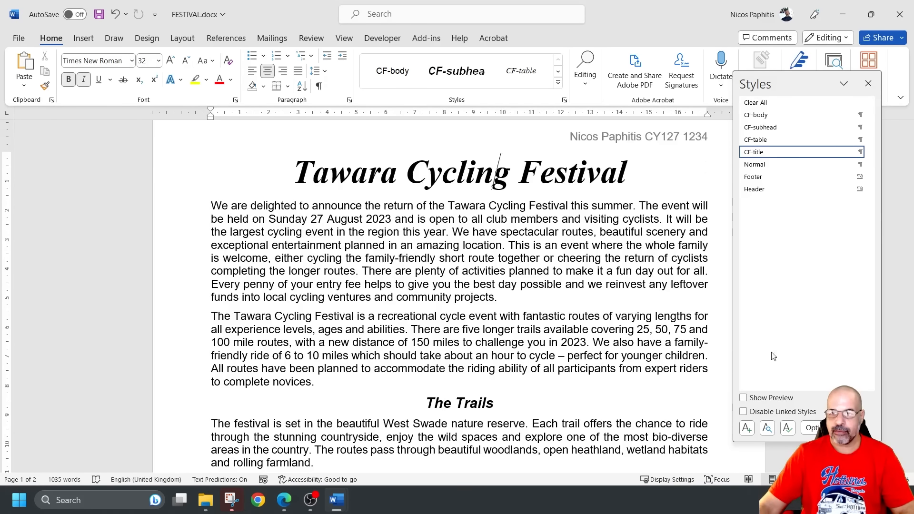
click(873, 84)
click(564, 100)
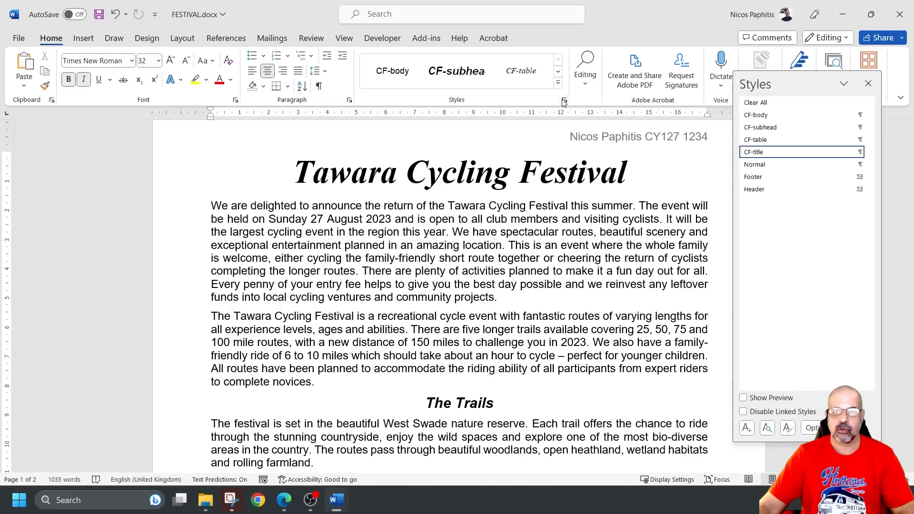
Open the CF-title style's modify settings and move the dialog to the left.
right_click(760, 153)
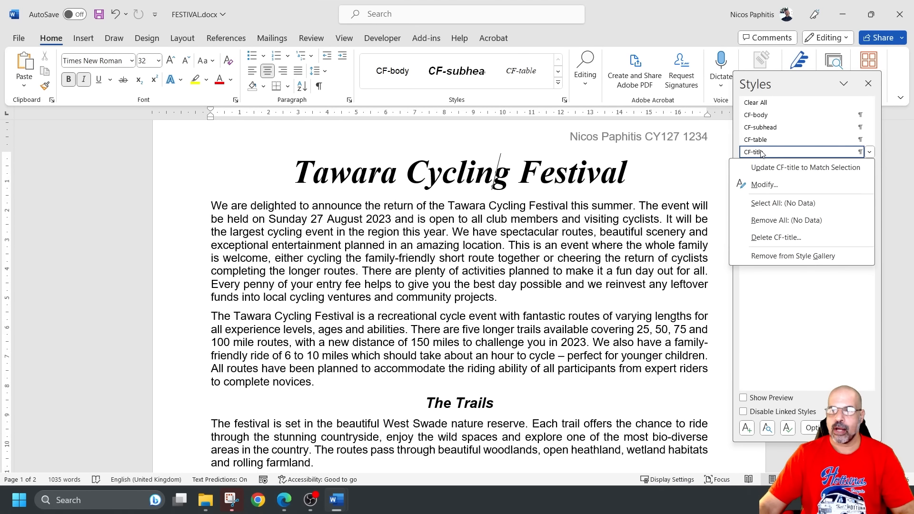
click(870, 153)
click(870, 153)
click(763, 184)
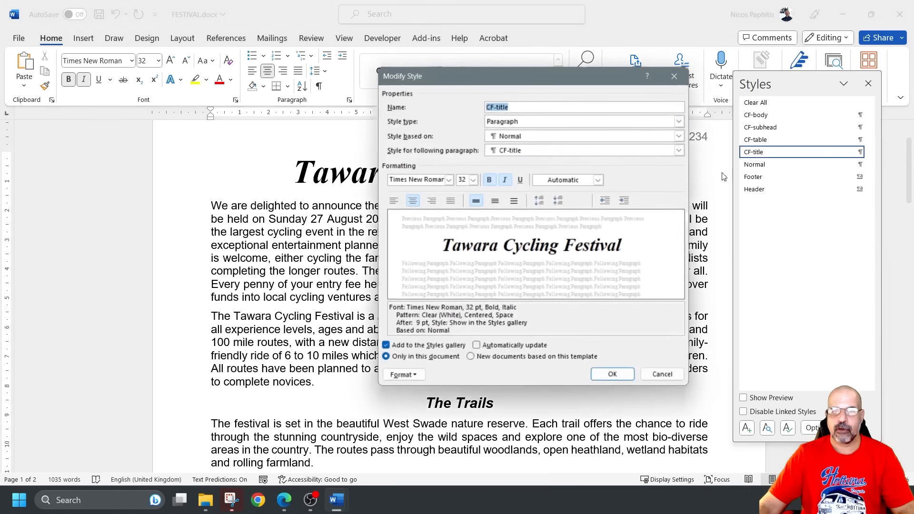
drag(582, 79, 515, 78)
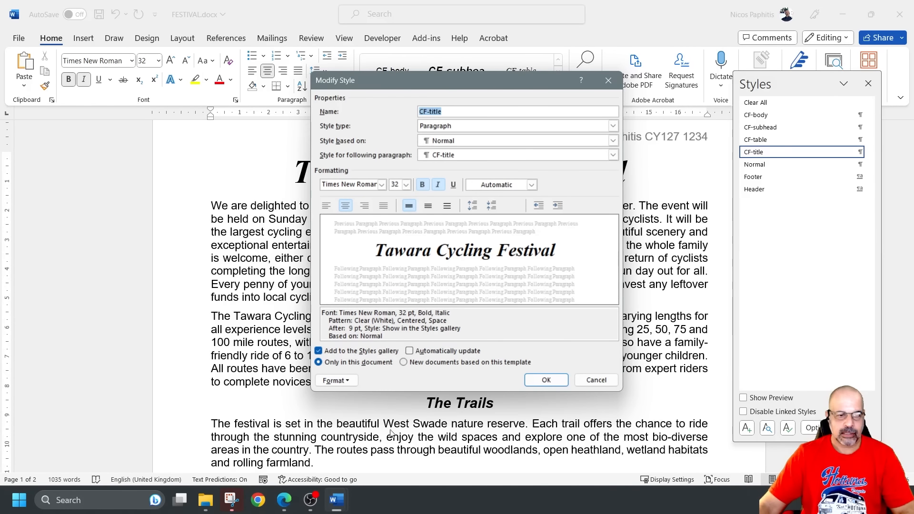
Snip the CF-title style settings, then close the dialog and the Styles pane.
click(232, 500)
click(402, 134)
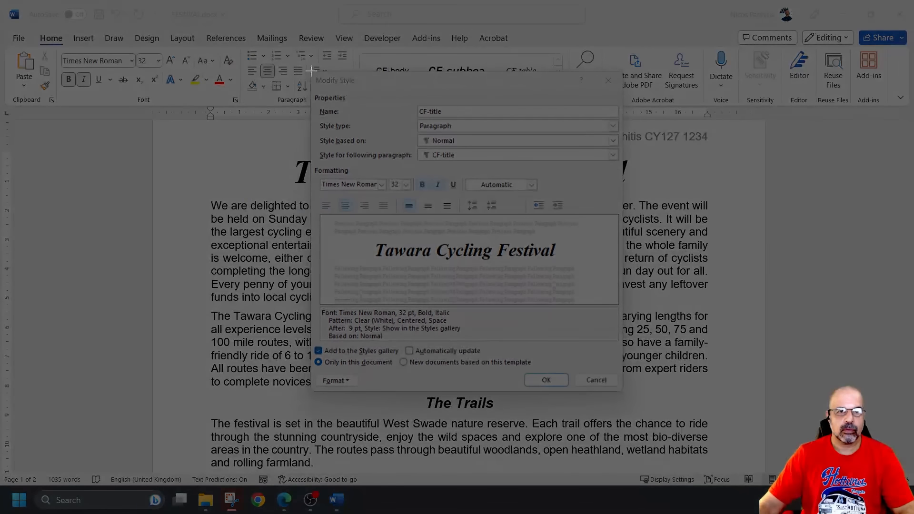
drag(310, 70, 623, 391)
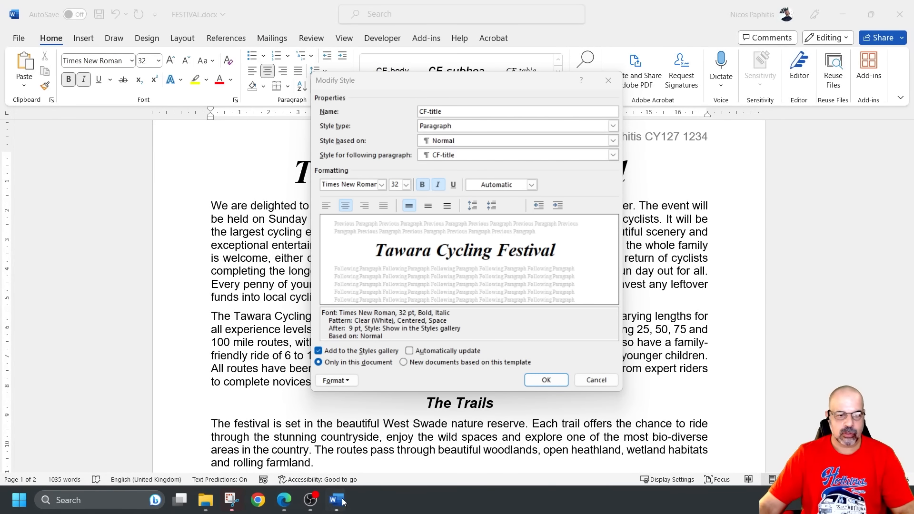
mouse_move(343, 501)
click(362, 471)
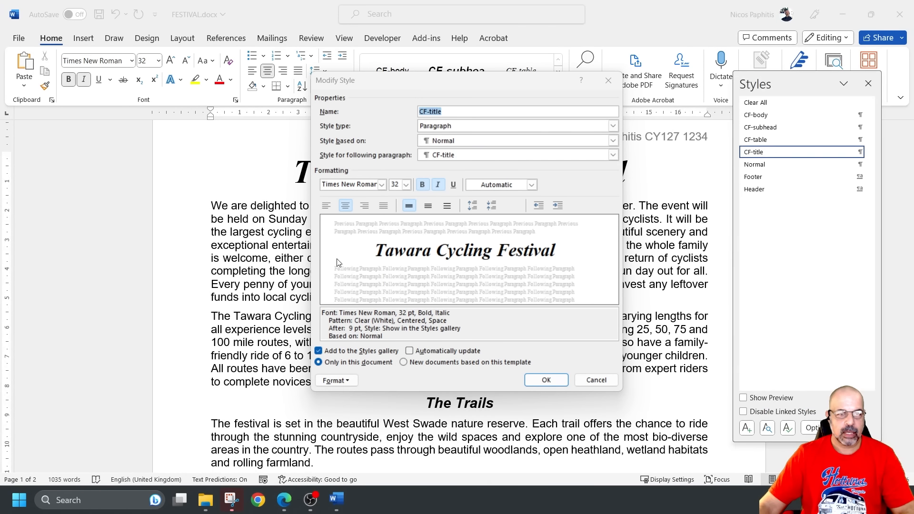
click(607, 81)
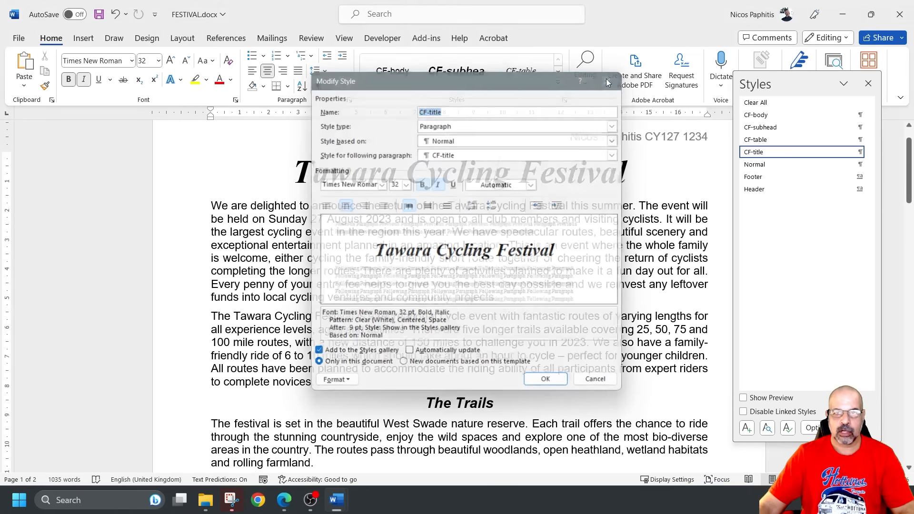
click(868, 83)
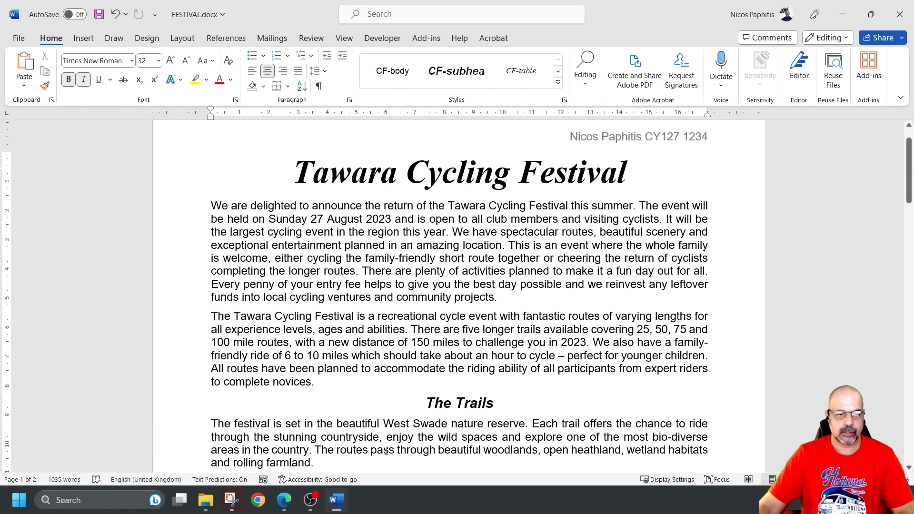
Paste the CF-title settings snip below Step 3 evidence in EVIDENCE1234.docx.
mouse_move(336, 500)
click(313, 449)
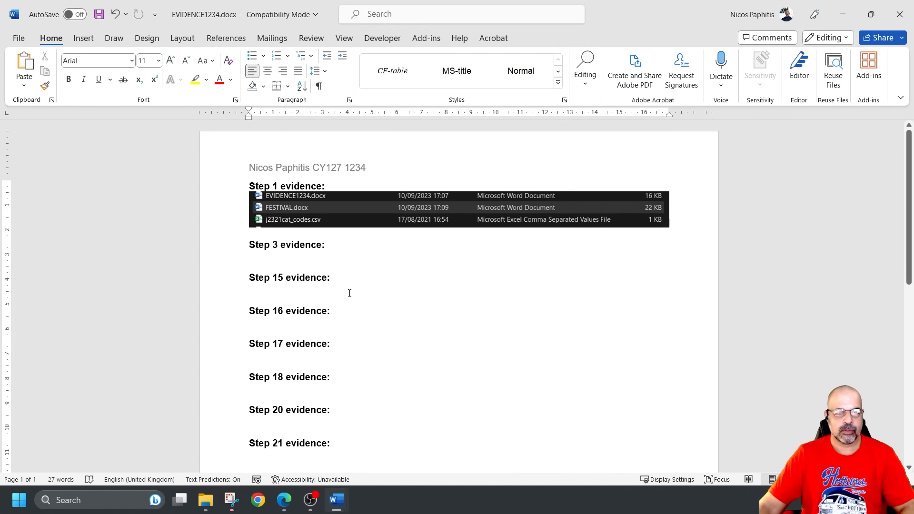
click(345, 260)
key(ctrl+v)
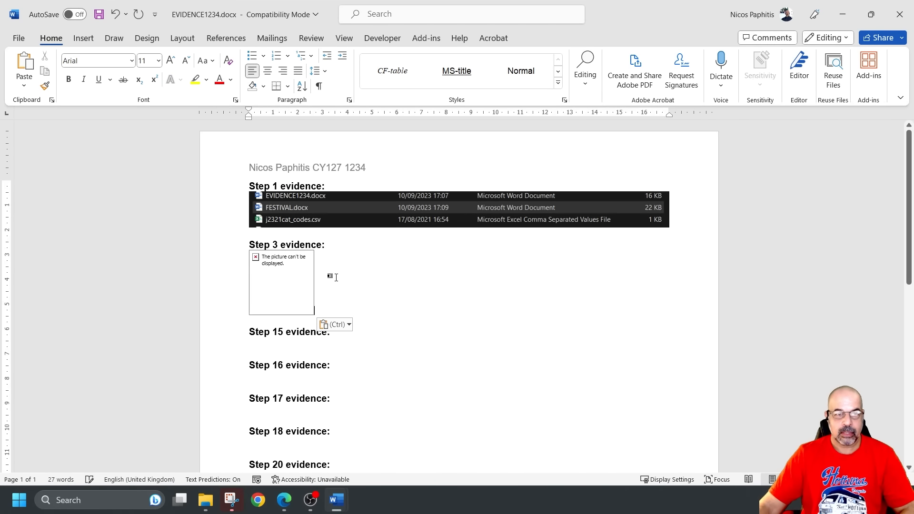
key(ctrl+z)
key(ctrl+f)
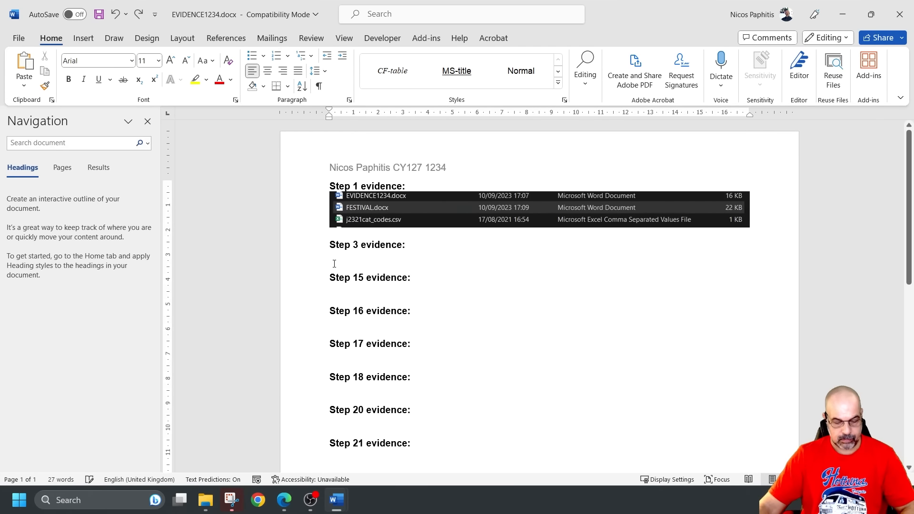
key(ctrl+v)
Shrink the pasted screenshot, save EVIDENCE1234.docx, and minimize it.
click(473, 288)
drag(668, 452, 554, 329)
scroll(556, 326, up, 3)
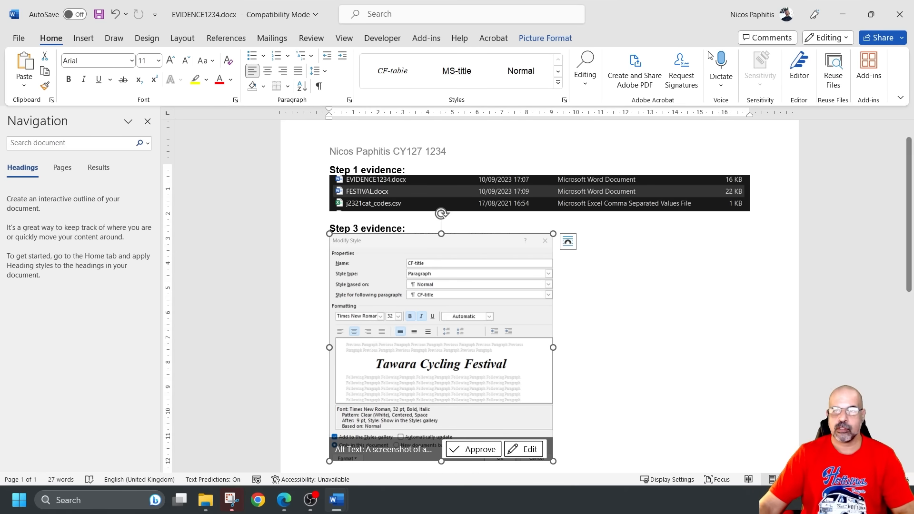
click(99, 14)
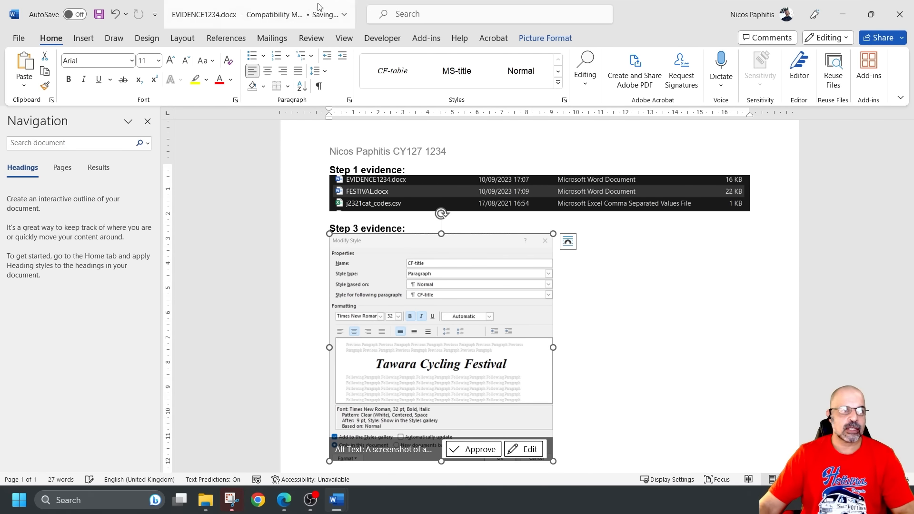
click(841, 14)
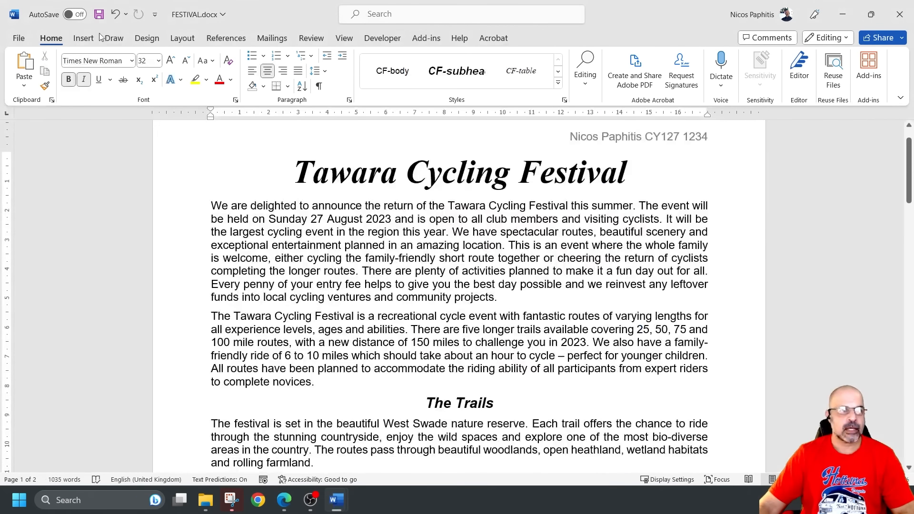
Save FESTIVAL.docx and bring the question paper to question 5.
click(99, 15)
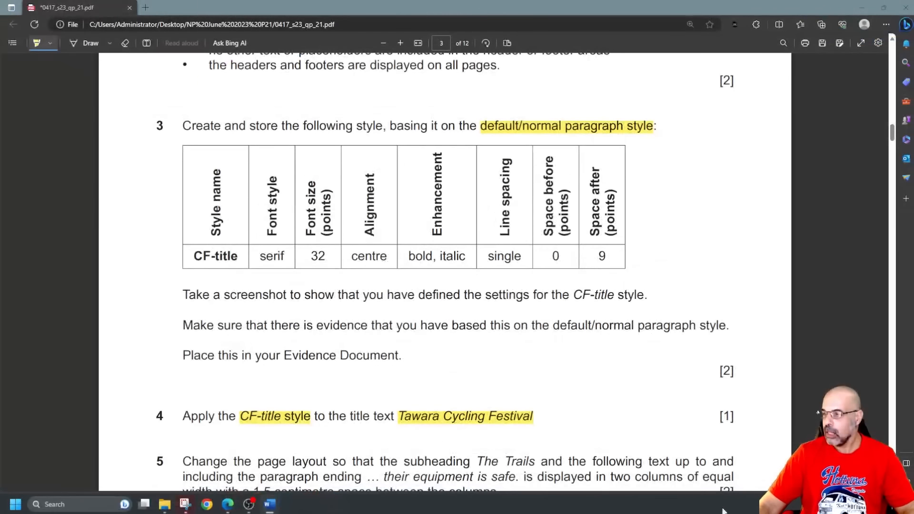
scroll(348, 284, down, 5)
scroll(349, 285, up, 4)
scroll(348, 285, down, 3)
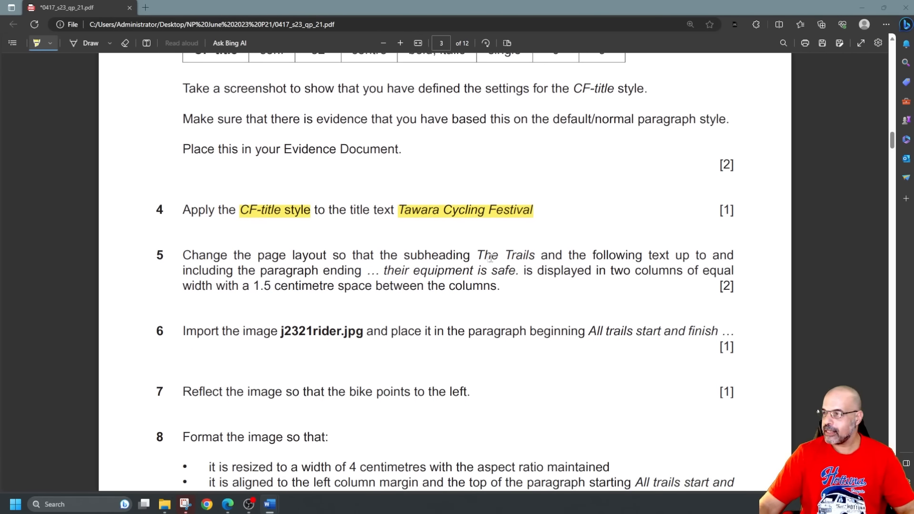
Highlight 'The Trails', '… their equipment is safe' and '1.5 centimetre space' in question 5, then return to Word.
drag(478, 256, 535, 257)
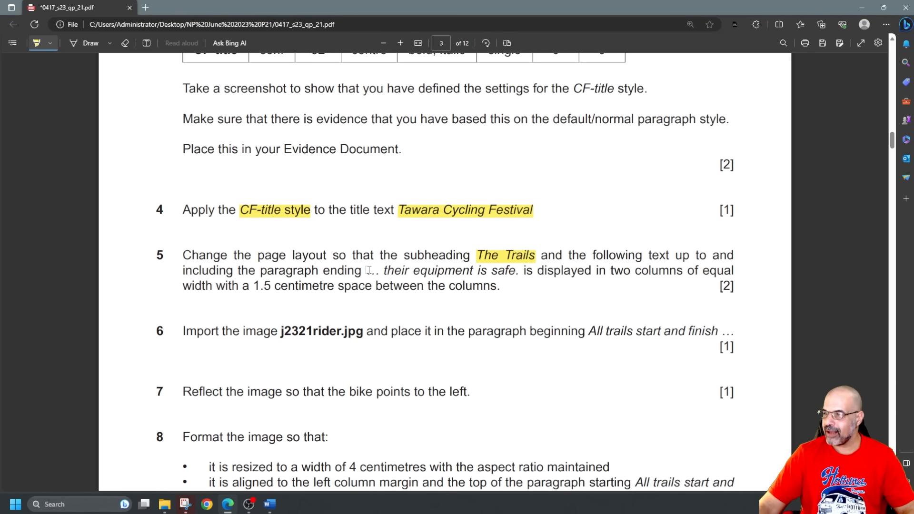
drag(368, 272, 516, 275)
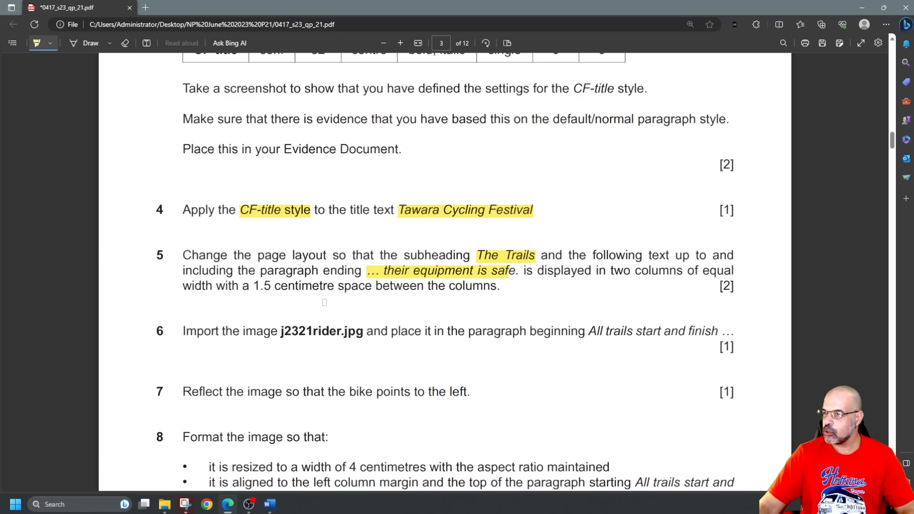
drag(258, 286, 372, 288)
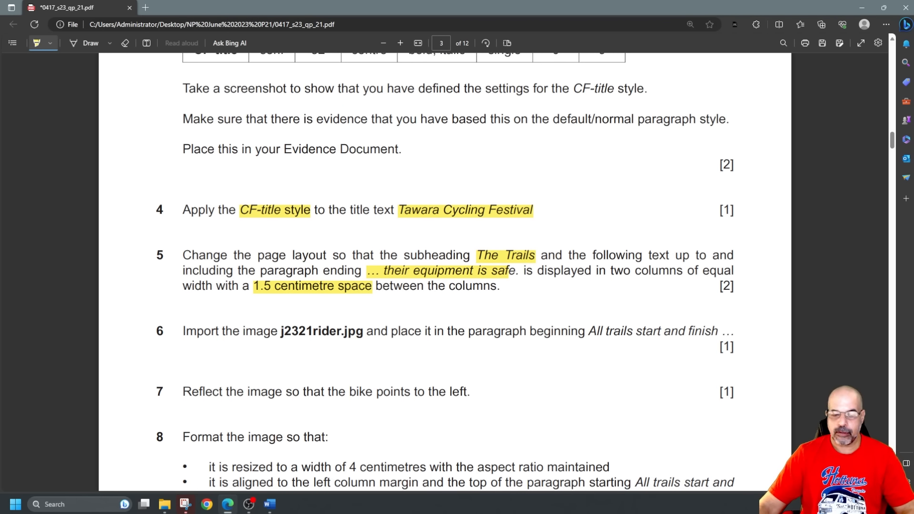
key(alt+Tab)
scroll(416, 266, down, 3)
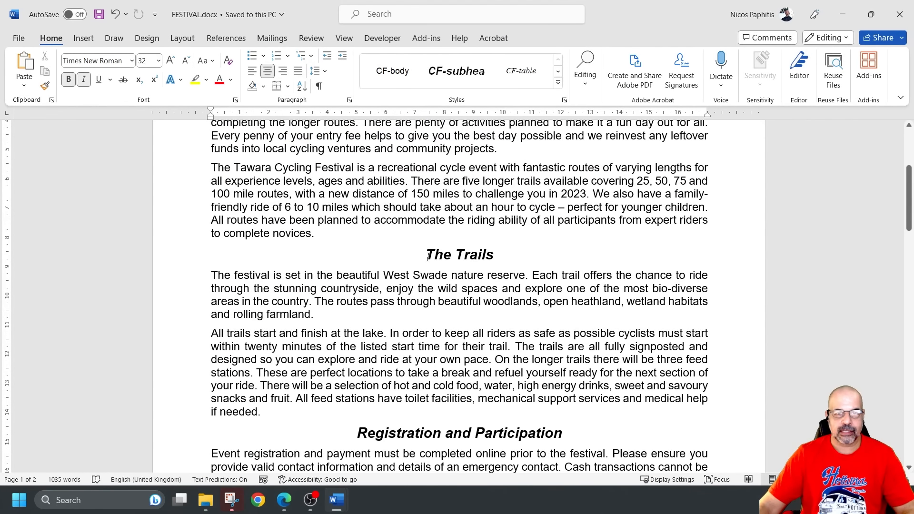
Select from The Trails heading through the paragraph ending 'their equipment is safe.', then show Layout options.
drag(426, 254, 493, 254)
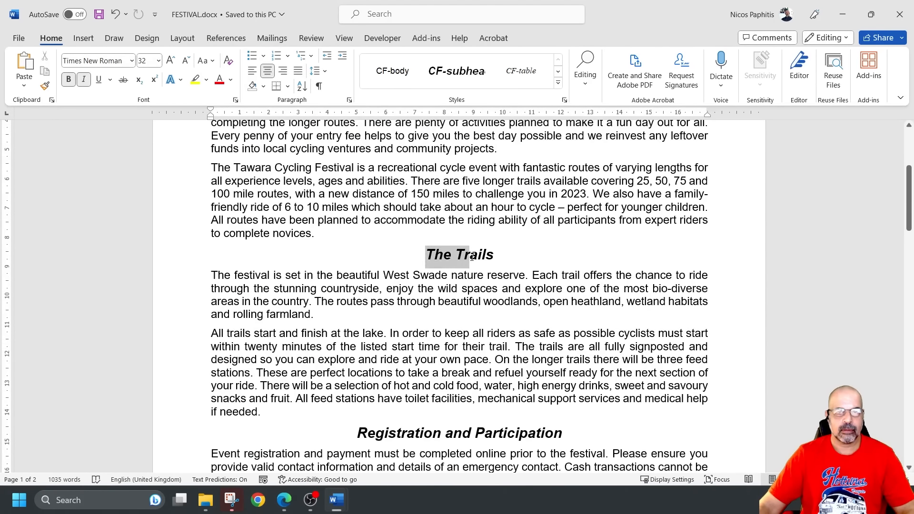
scroll(629, 259, down, 6)
scroll(630, 259, down, 7)
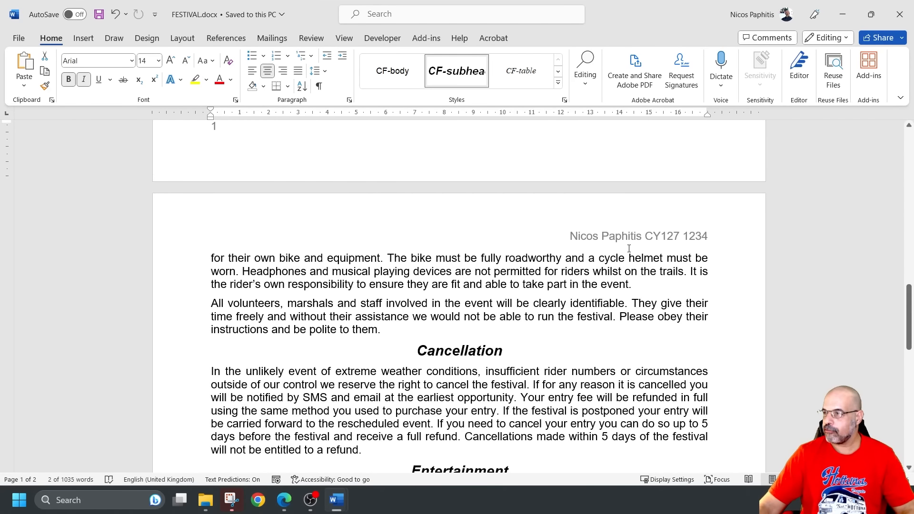
scroll(629, 249, down, 1)
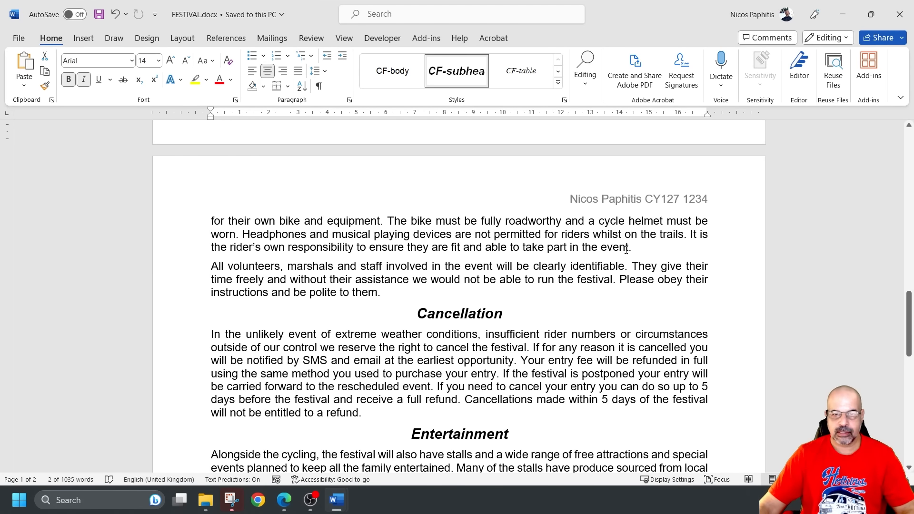
scroll(626, 250, down, 4)
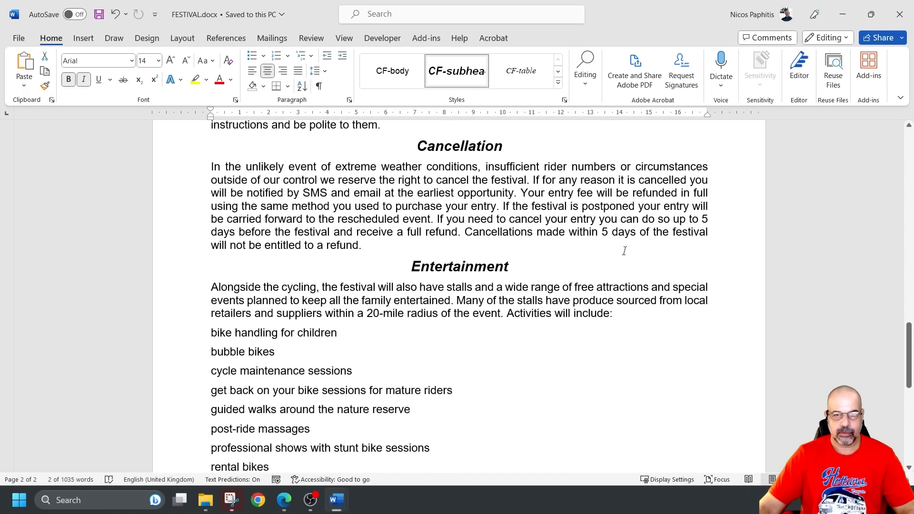
scroll(624, 251, down, 10)
scroll(621, 260, up, 2)
scroll(621, 260, up, 1)
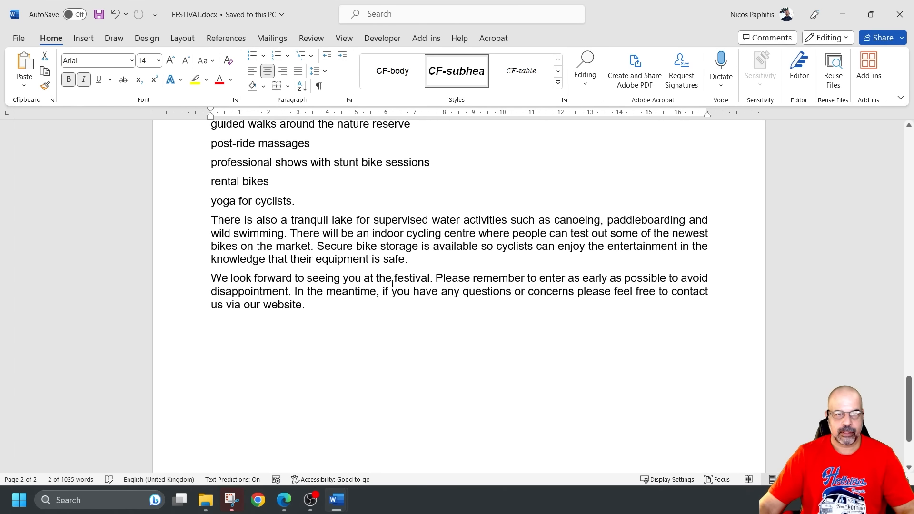
shift+click(412, 261)
scroll(509, 381, down, 3)
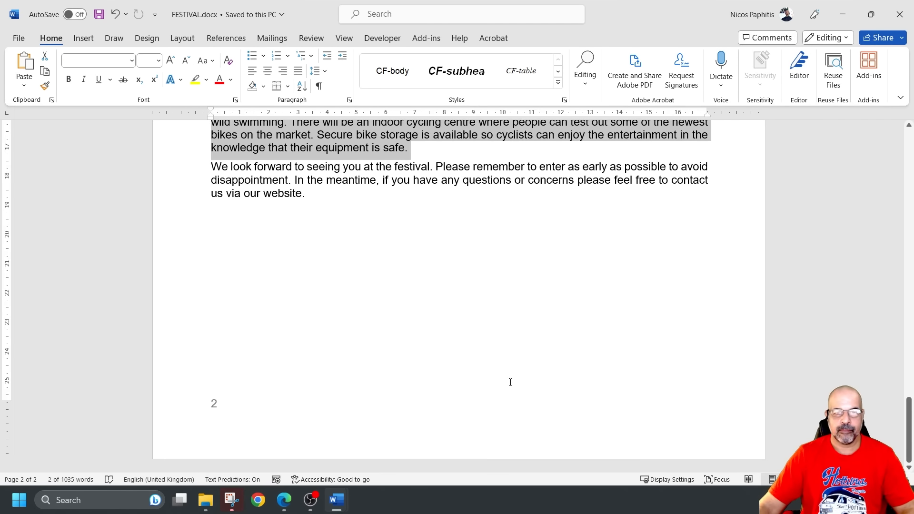
scroll(501, 371, up, 6)
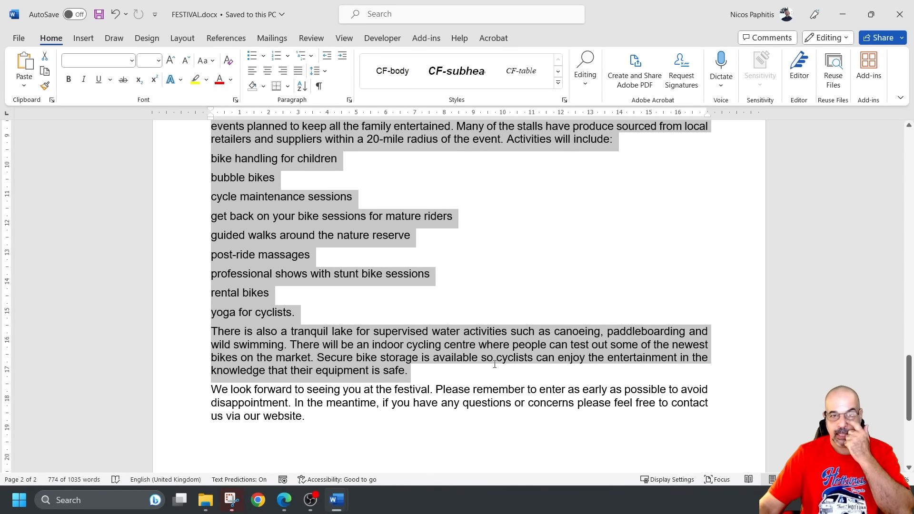
scroll(500, 357, up, 20)
scroll(493, 363, up, 10)
scroll(493, 363, down, 7)
scroll(493, 364, up, 5)
scroll(493, 363, up, 1)
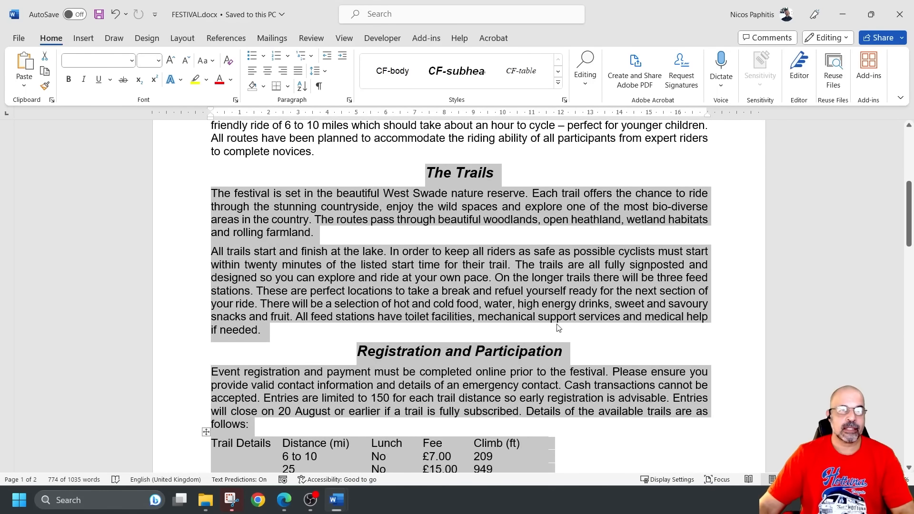
click(189, 42)
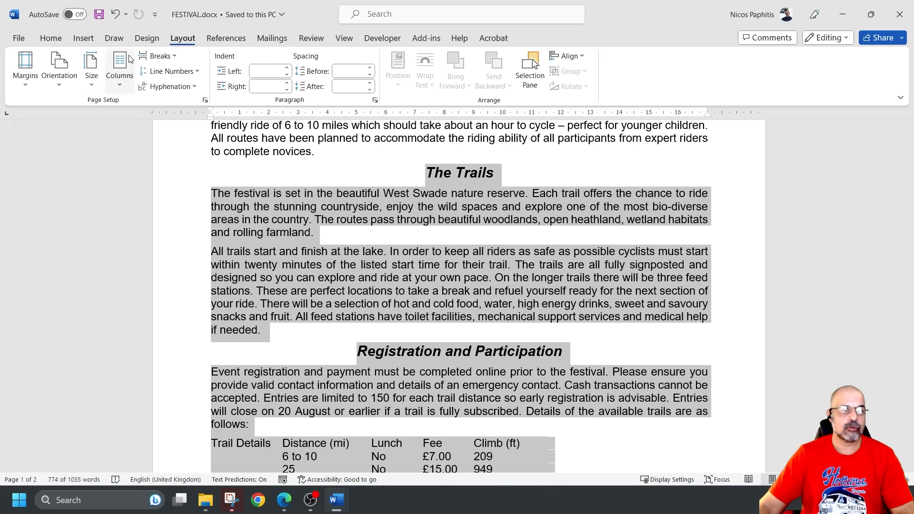
Lay out the selected Trails text in two equal-width columns 1.5 cm apart with a dividing line.
click(119, 71)
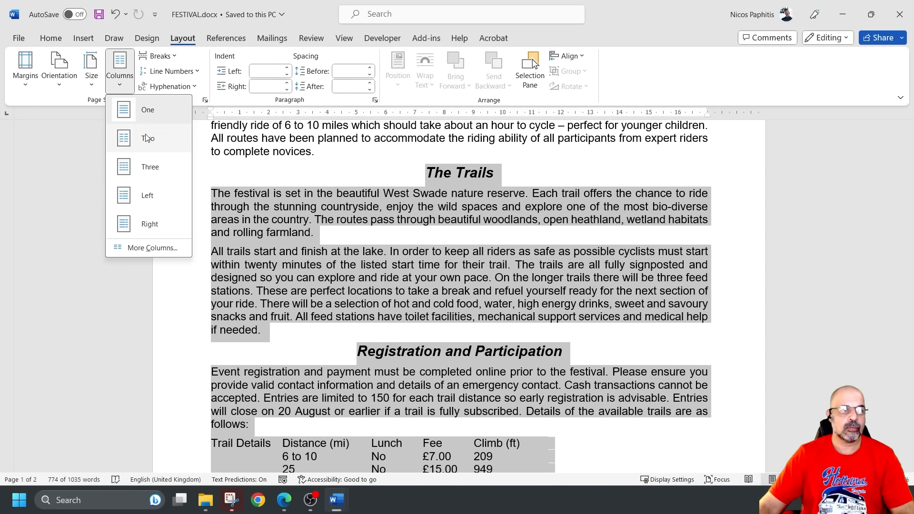
click(164, 249)
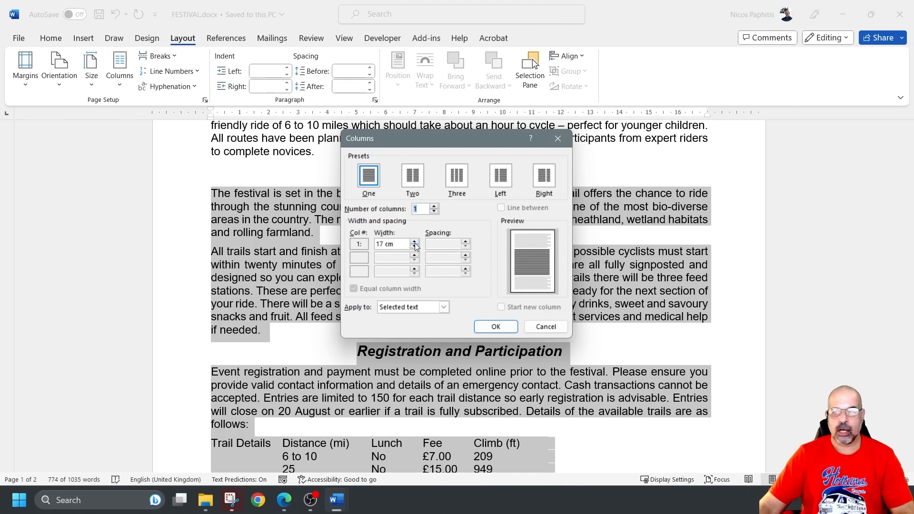
click(413, 246)
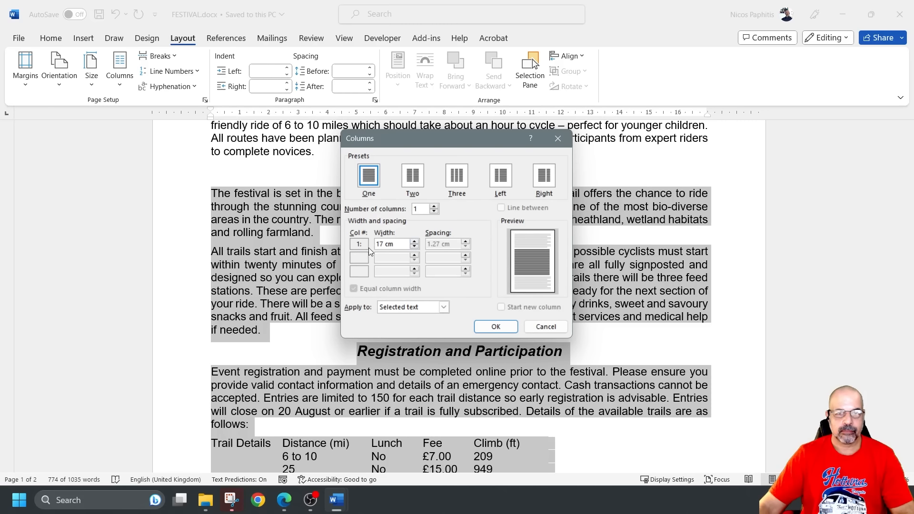
click(531, 322)
click(119, 69)
click(164, 256)
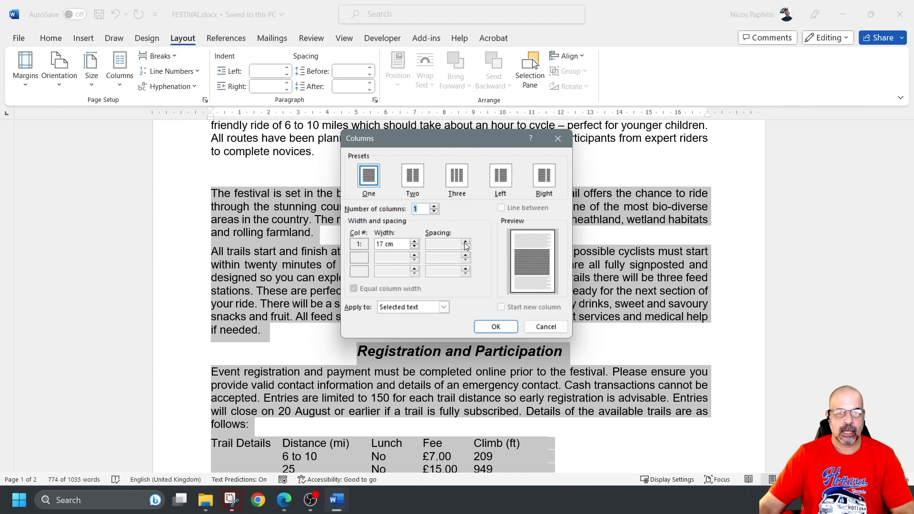
click(418, 177)
click(465, 240)
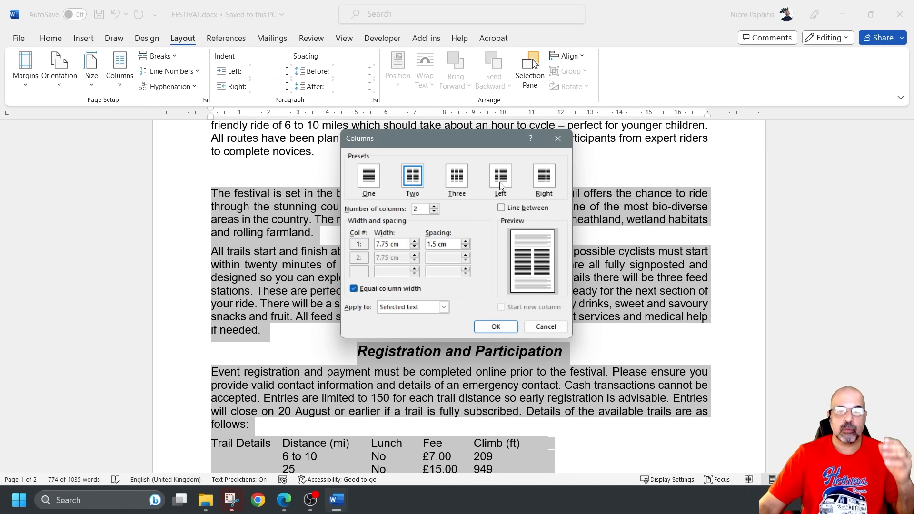
click(503, 208)
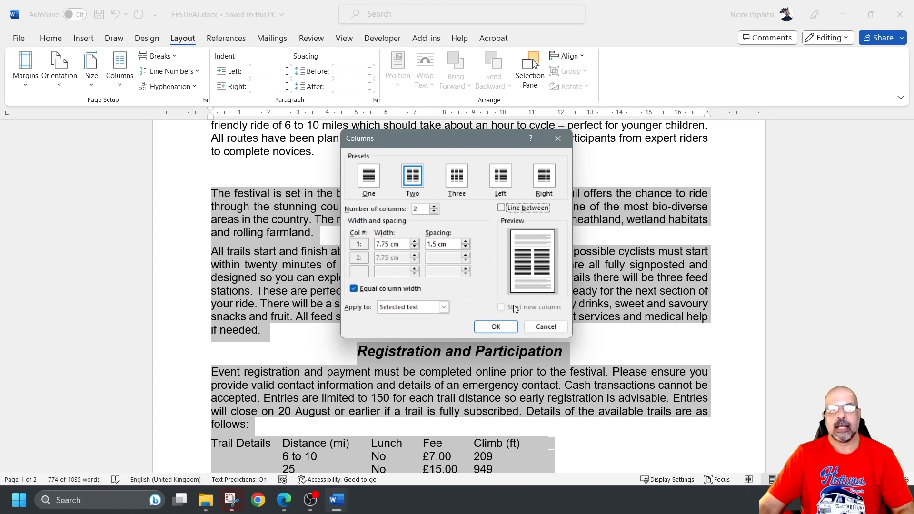
click(500, 326)
Save FESTIVAL.docx.
scroll(513, 304, down, 6)
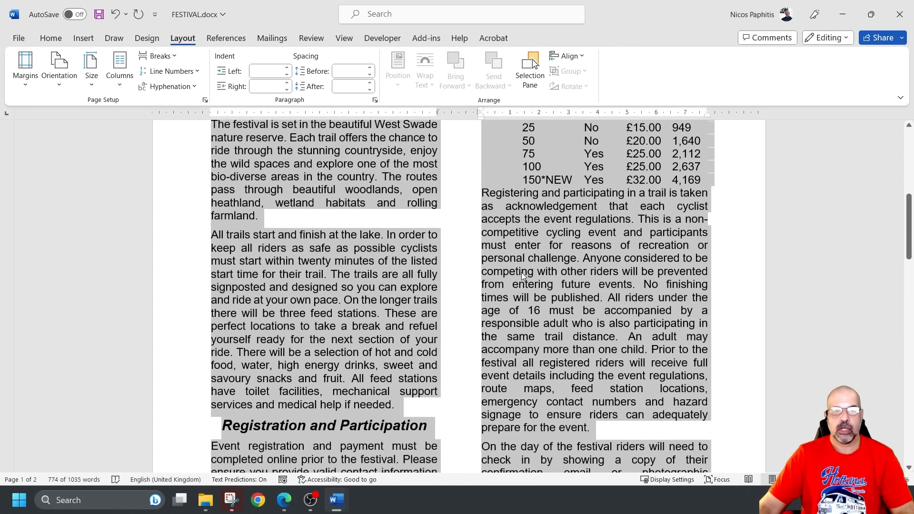
scroll(432, 201, up, 7)
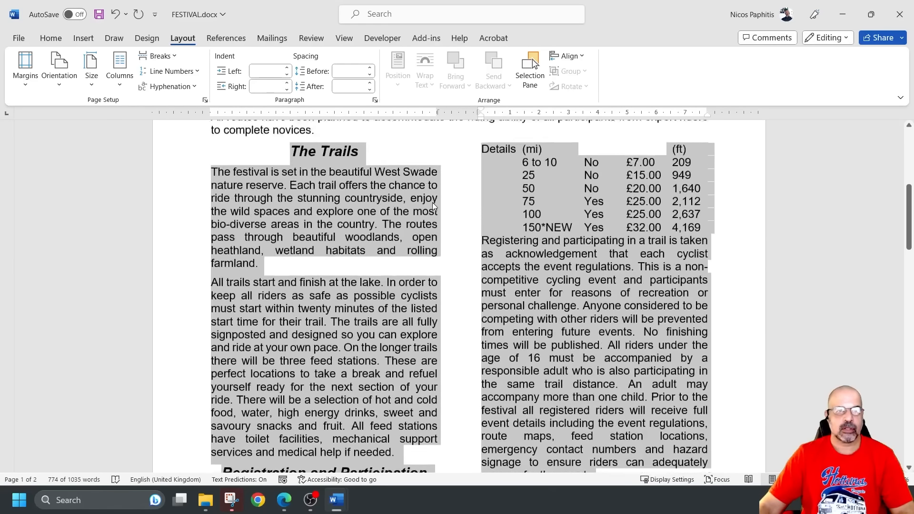
click(99, 14)
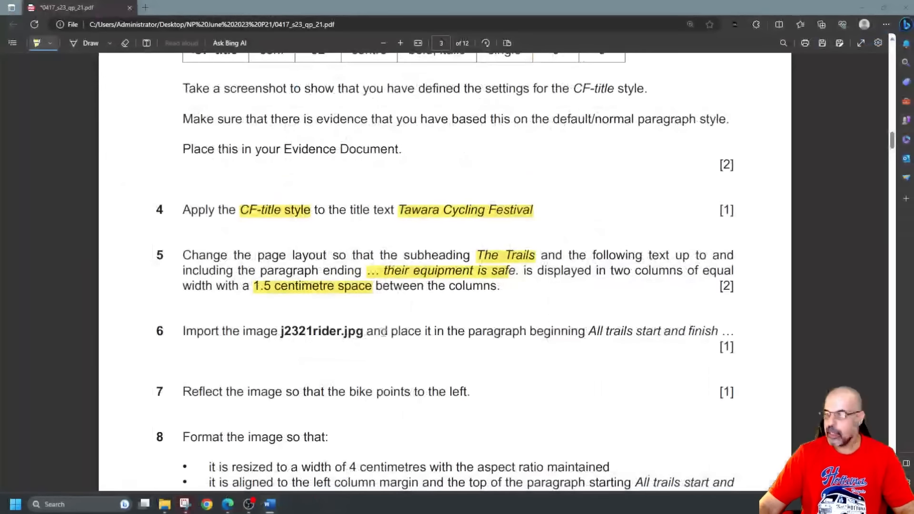
Highlight j2321rider.jpg, 'points to the left', 'width of 4 centimetres' and 'aspect ratio maintained' in questions 6–8.
drag(281, 330, 363, 332)
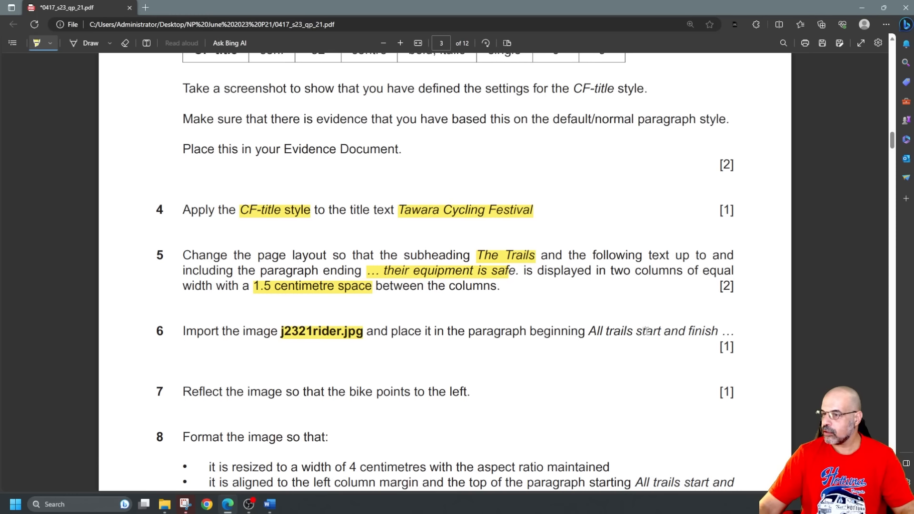
scroll(560, 322, down, 3)
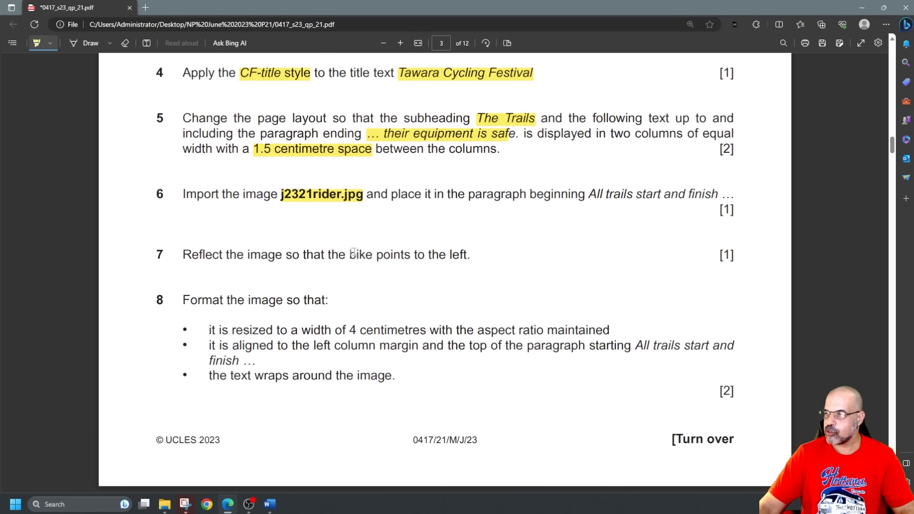
drag(396, 255, 466, 255)
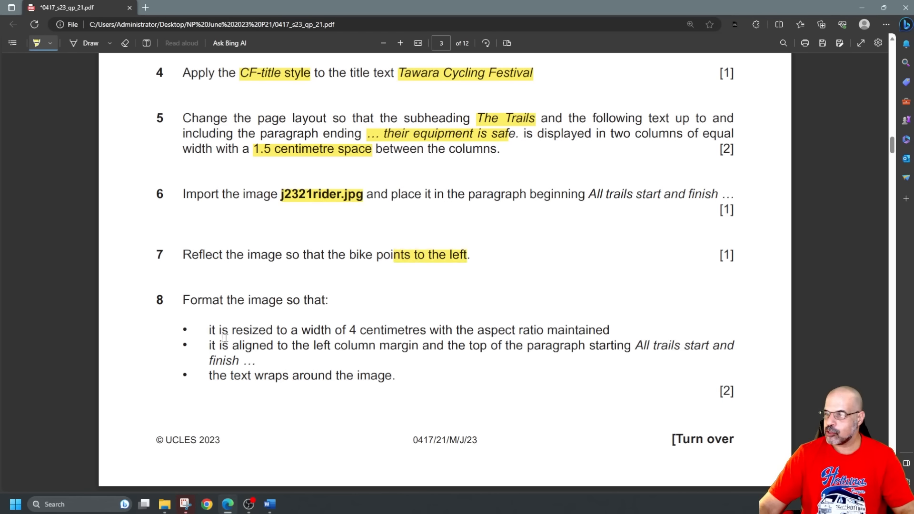
drag(307, 330, 372, 329)
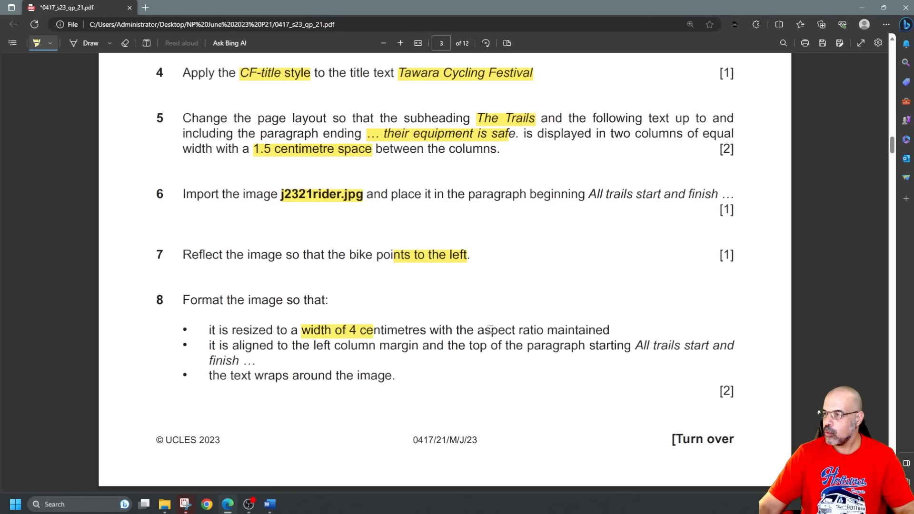
drag(477, 330, 614, 329)
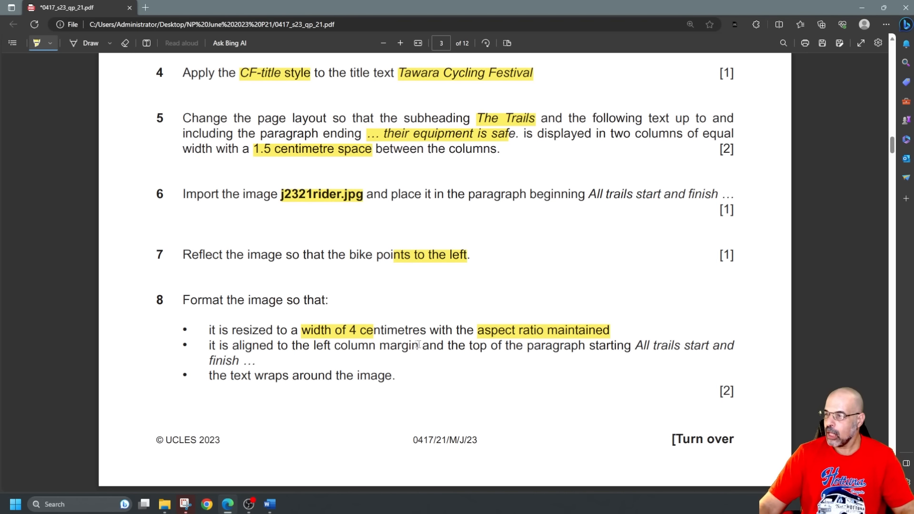
scroll(315, 353, up, 2)
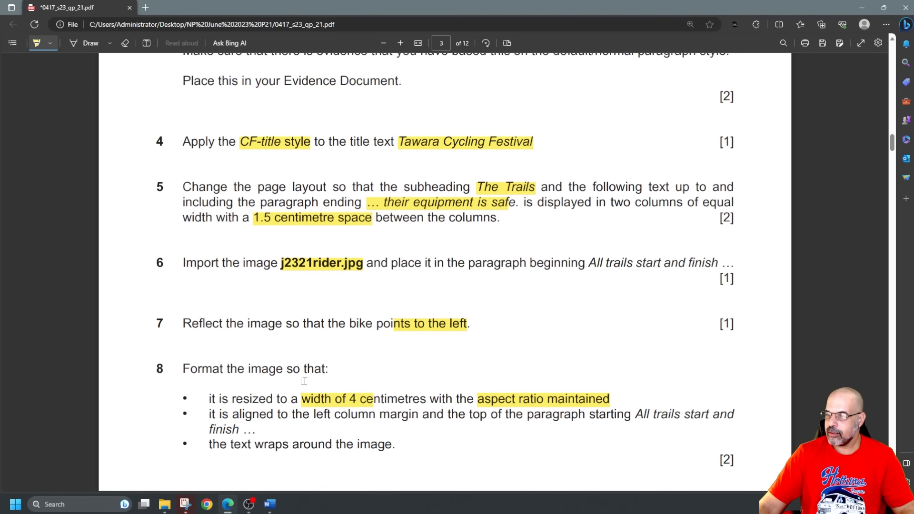
scroll(316, 434, down, 8)
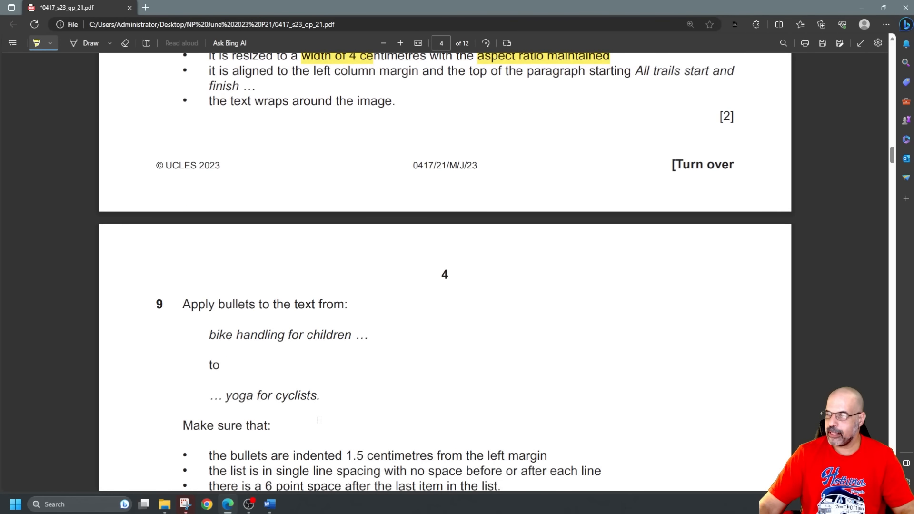
scroll(317, 419, up, 5)
scroll(318, 419, up, 2)
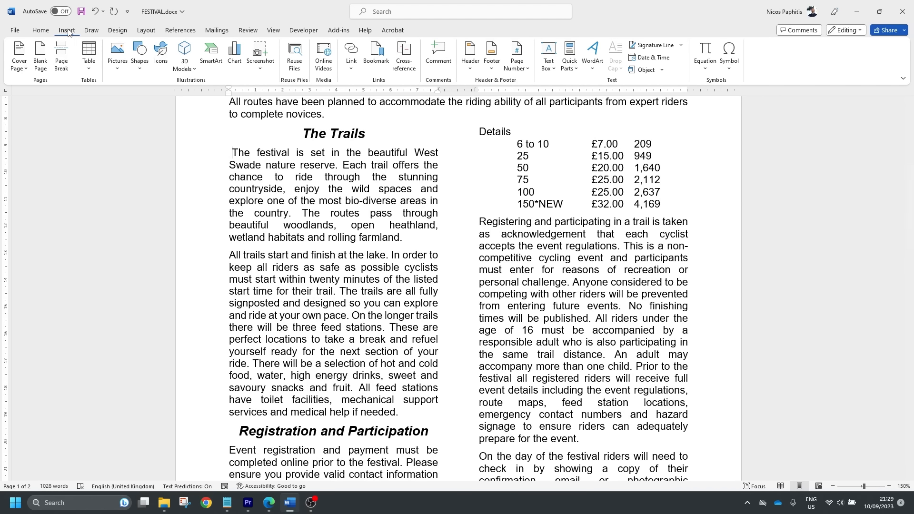
Insert j2321rider.jpg from Desktop > NP June 2023 P21 into The Trails section.
click(118, 62)
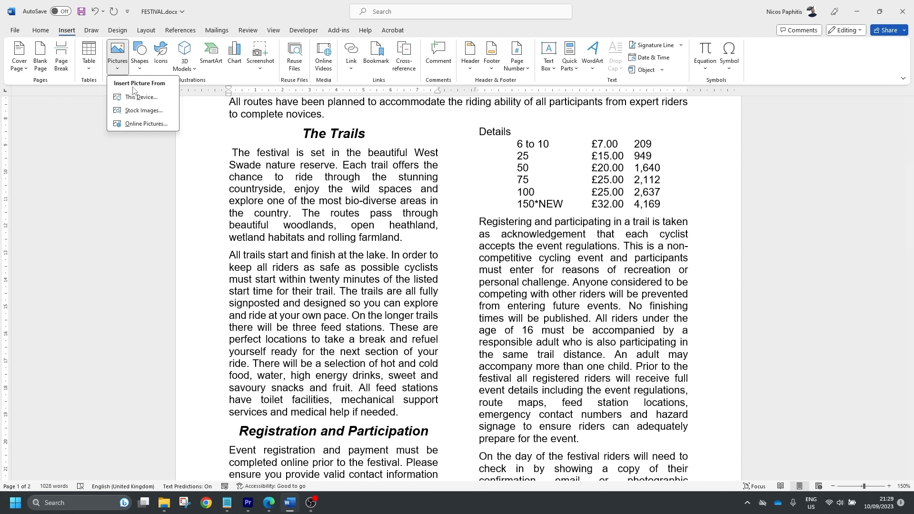
click(141, 98)
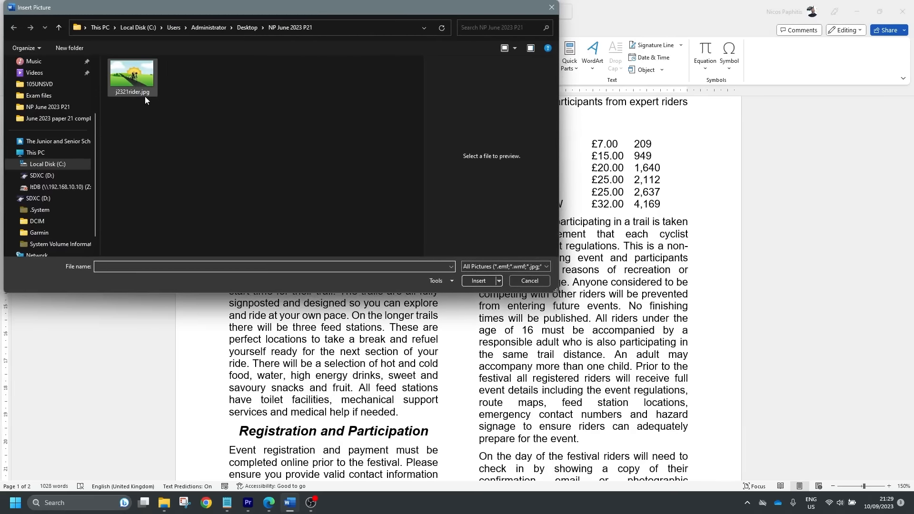
scroll(48, 177, up, 3)
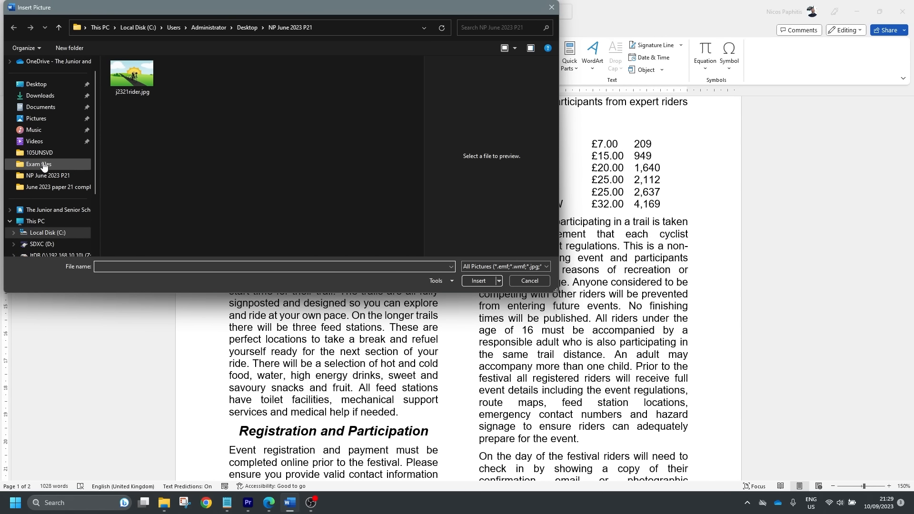
click(53, 84)
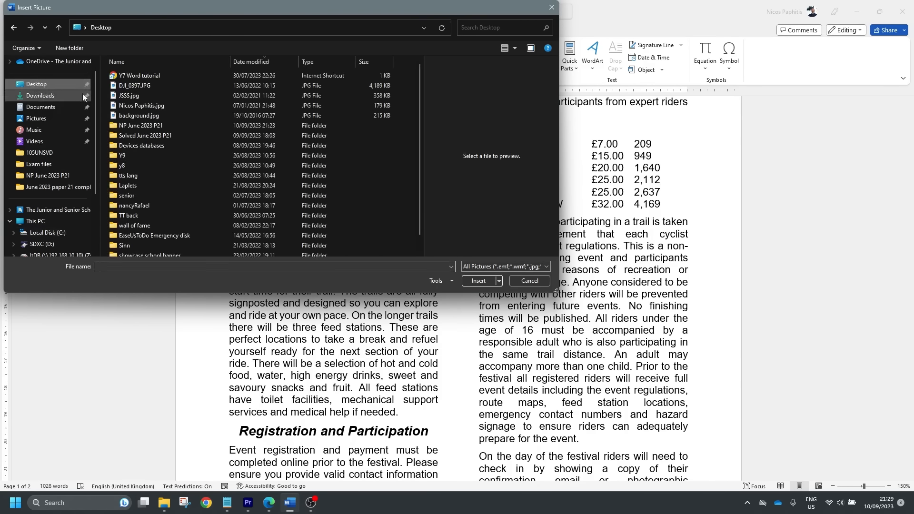
double_click(138, 126)
click(131, 75)
click(478, 281)
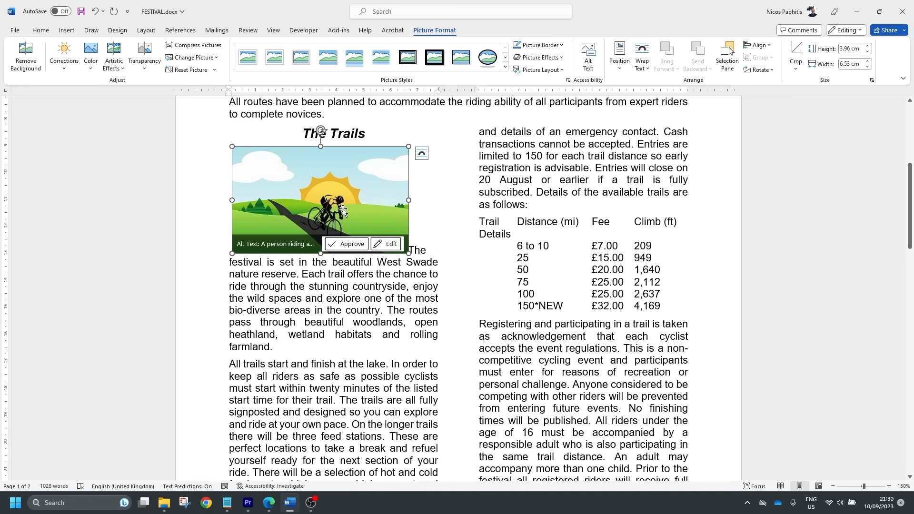
Select the cyclist picture and flip it horizontally.
click(456, 228)
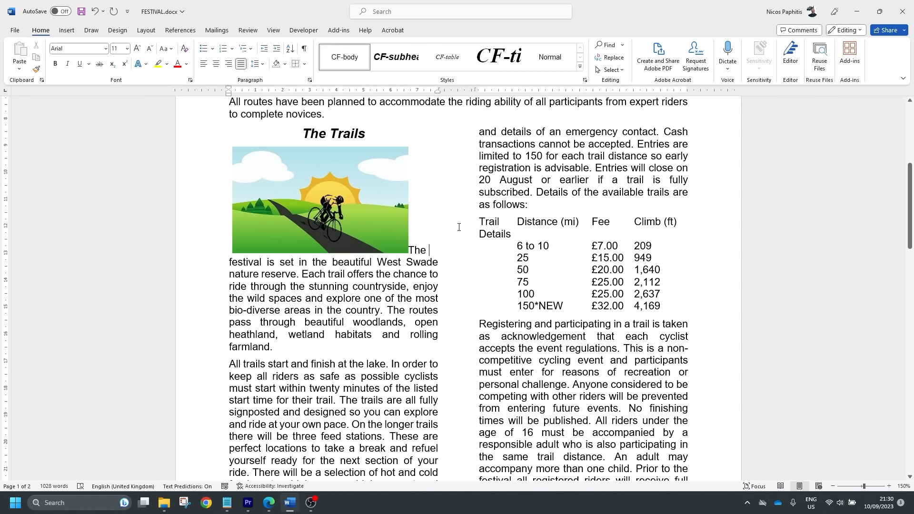
click(328, 200)
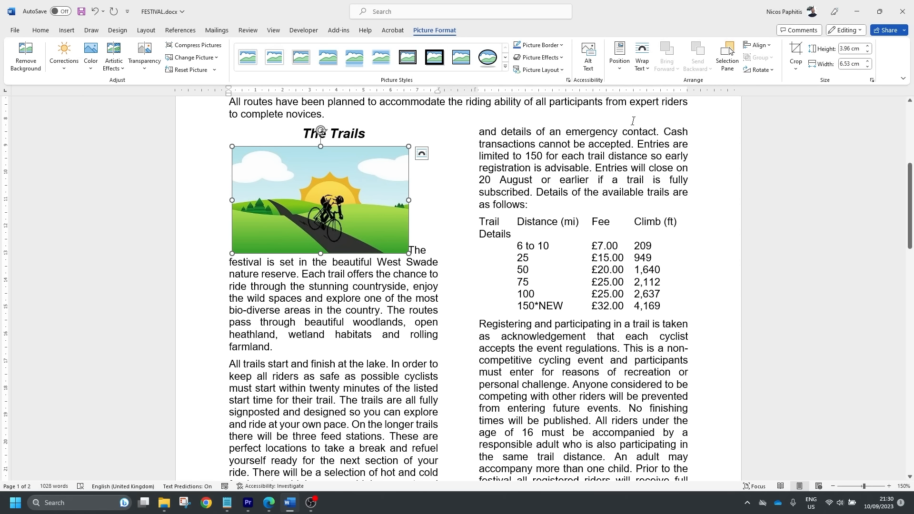
click(772, 71)
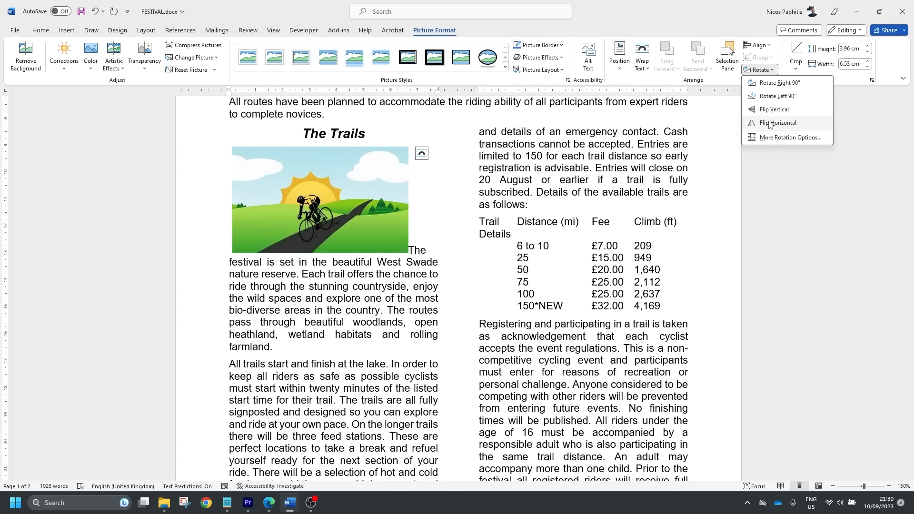
click(770, 122)
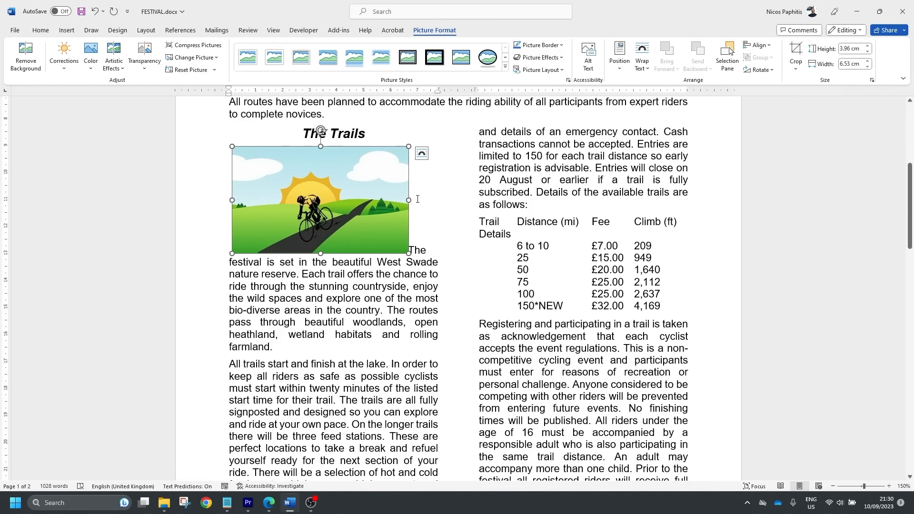
Undo the manual drag-resizing and set the cyclist picture's width to 4 cm.
drag(408, 200, 329, 199)
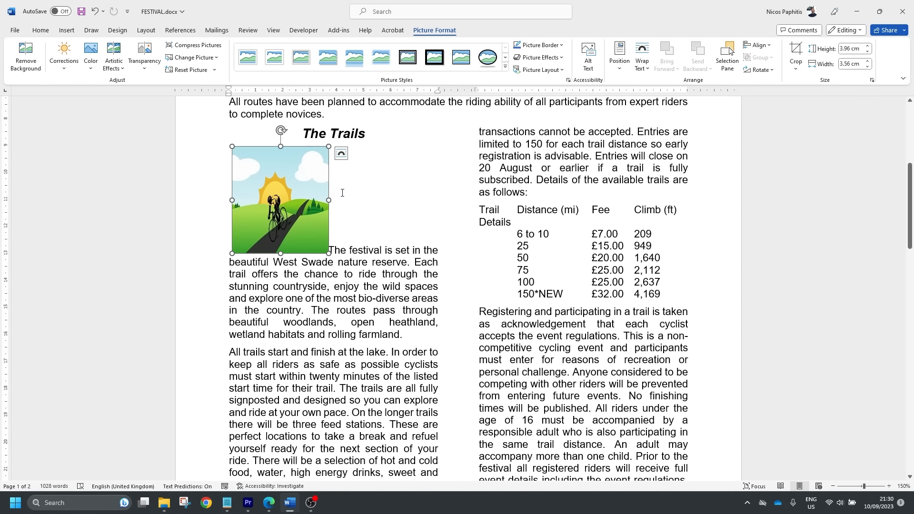
drag(330, 200, 339, 200)
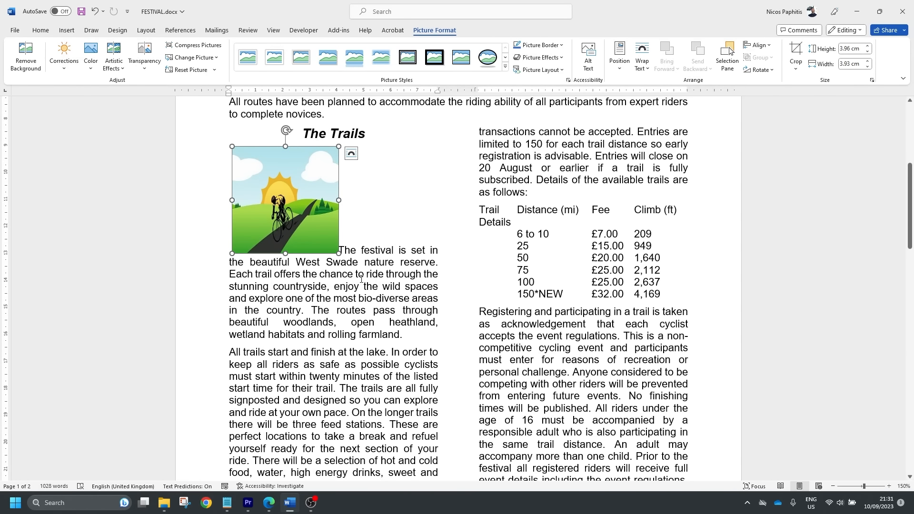
key(ctrl+z)
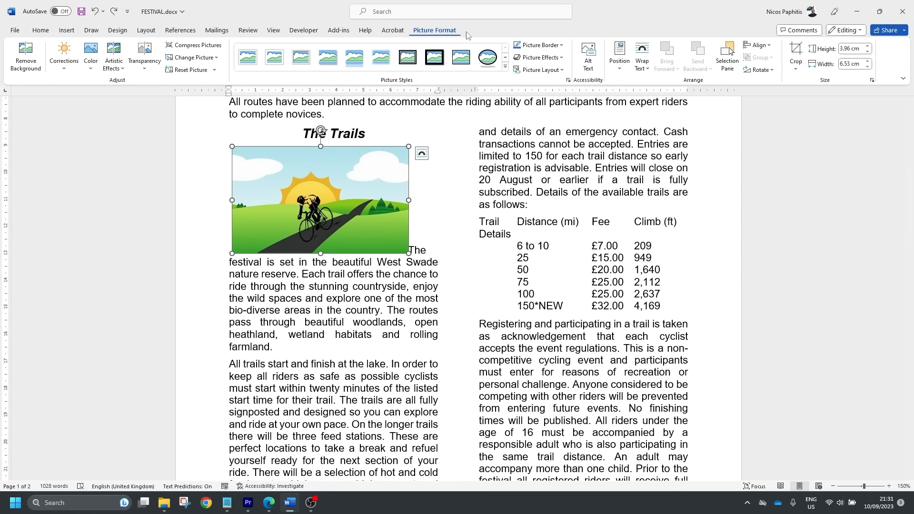
click(856, 50)
click(860, 63)
text(4)
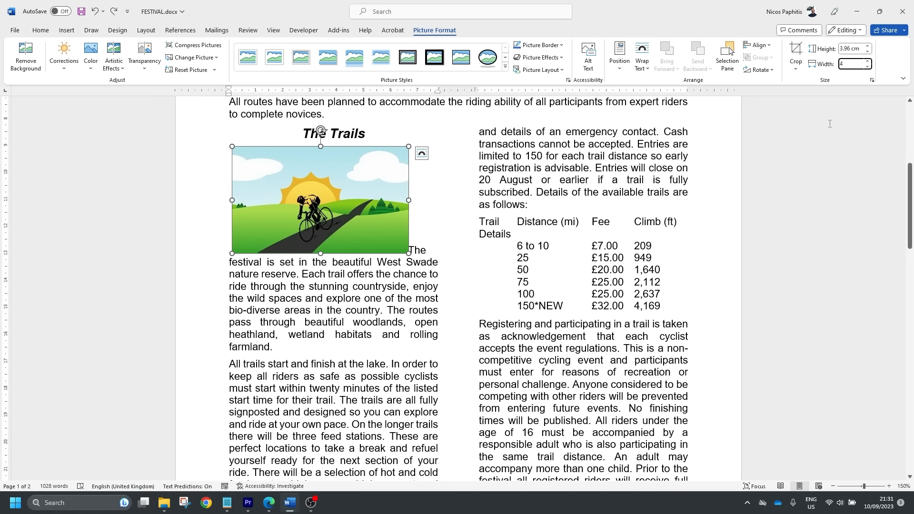
click(830, 124)
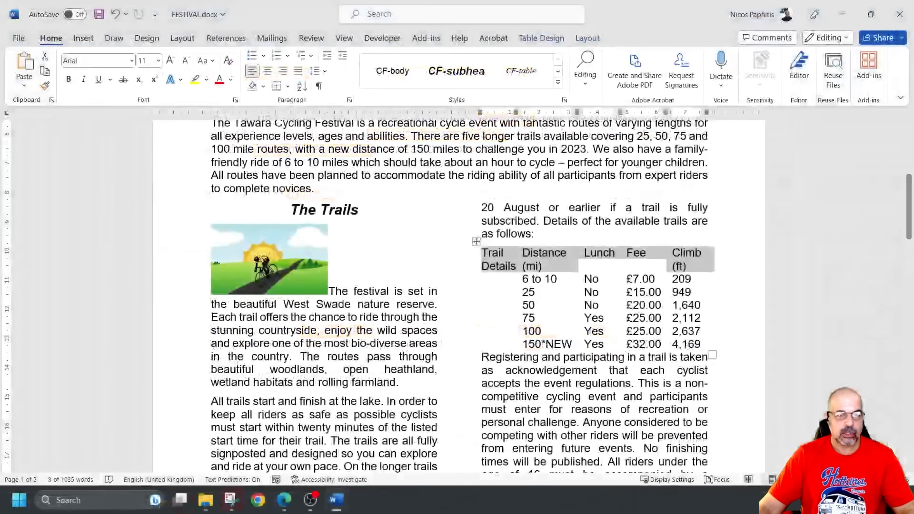
Give the cyclist picture Tight wrapping and drag it to the start of the All trails paragraph.
drag(217, 401, 329, 398)
scroll(328, 398, down, 2)
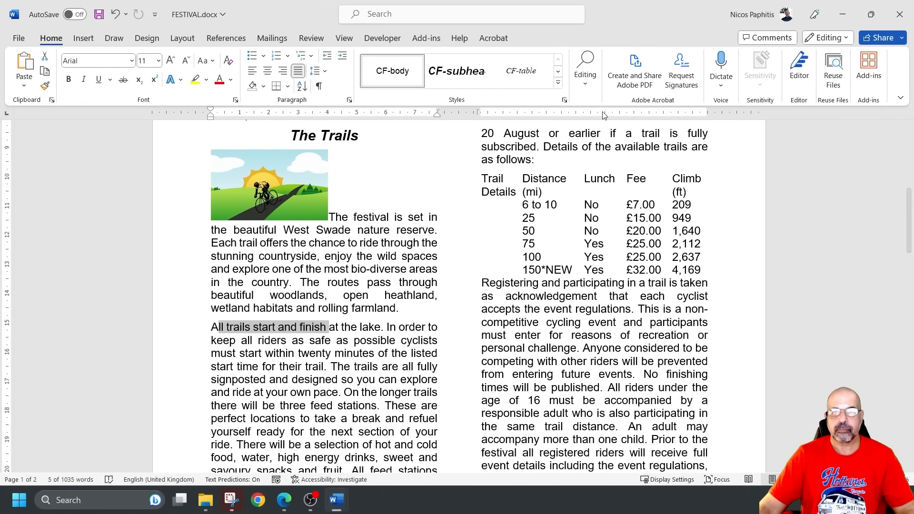
click(284, 180)
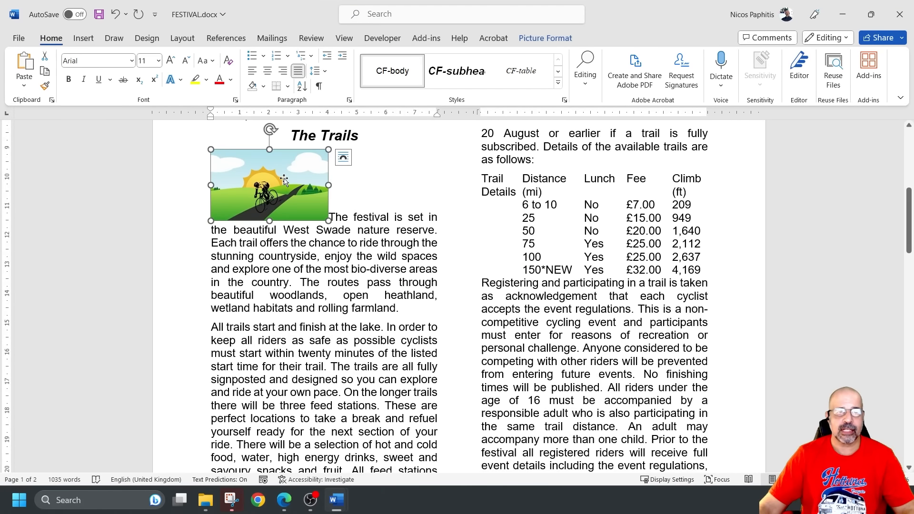
click(545, 39)
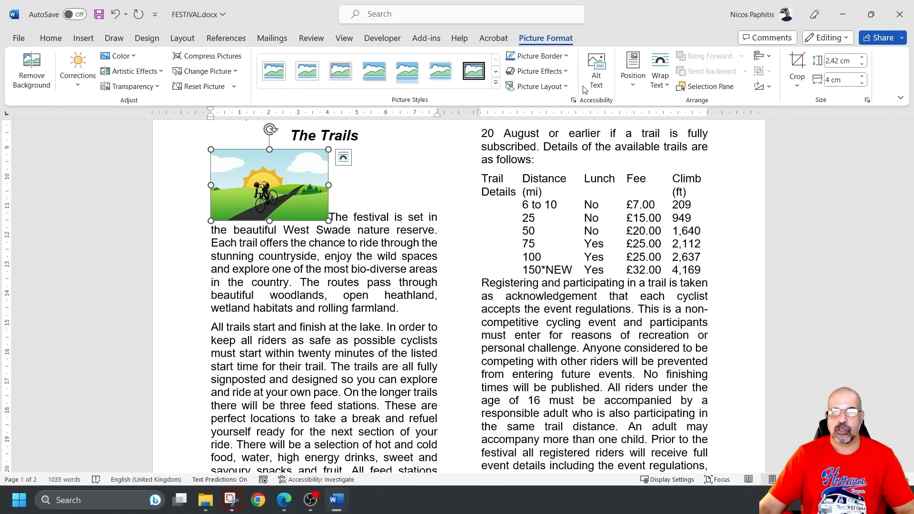
click(659, 74)
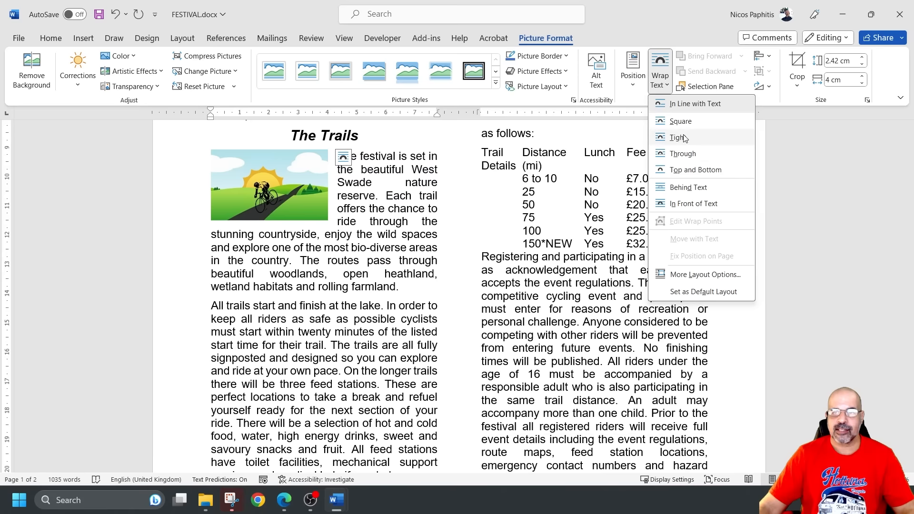
click(684, 138)
drag(298, 193, 303, 301)
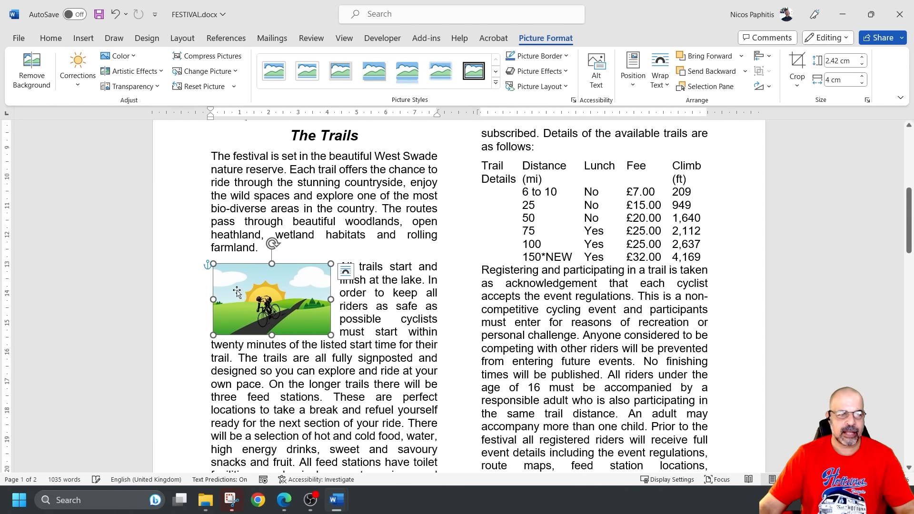
click(113, 38)
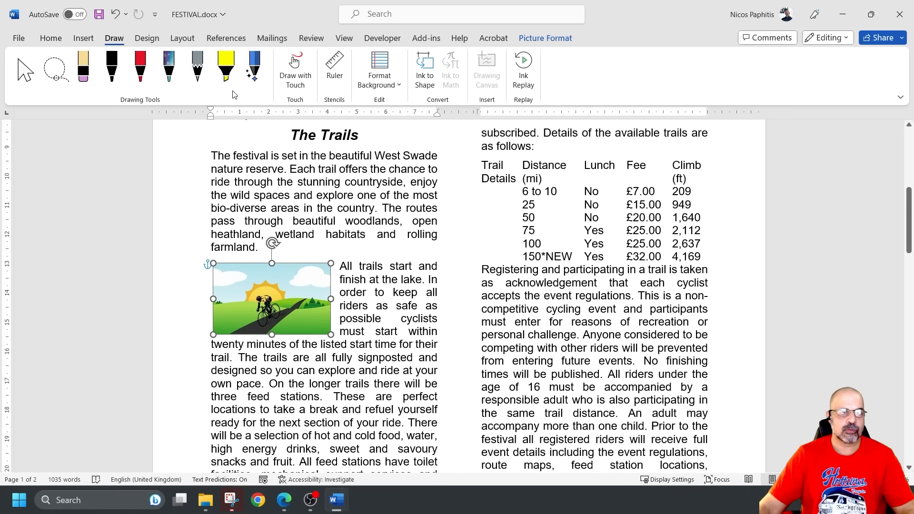
Line the Draw ruler up with the left margin and the cycling picture, then put it away.
click(333, 68)
drag(723, 296, 177, 283)
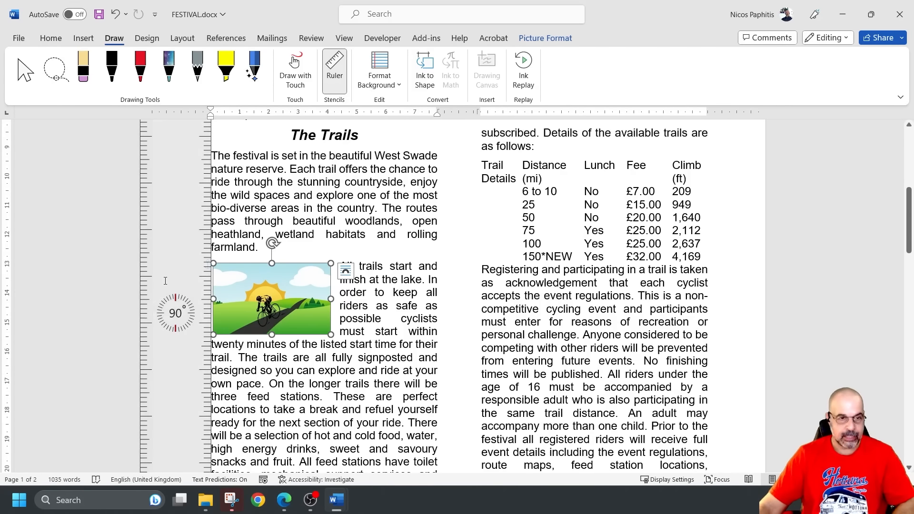
scroll(171, 282, up, 7)
scroll(165, 281, up, 10)
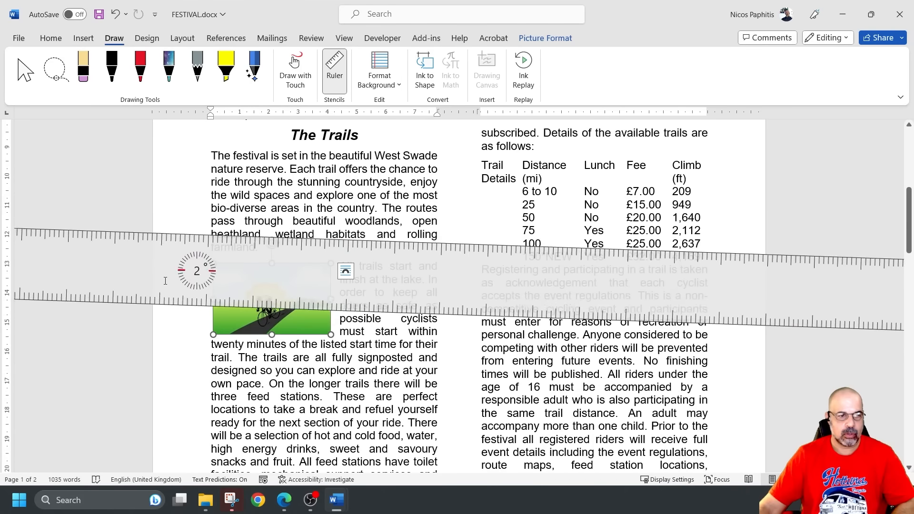
scroll(165, 281, up, 1)
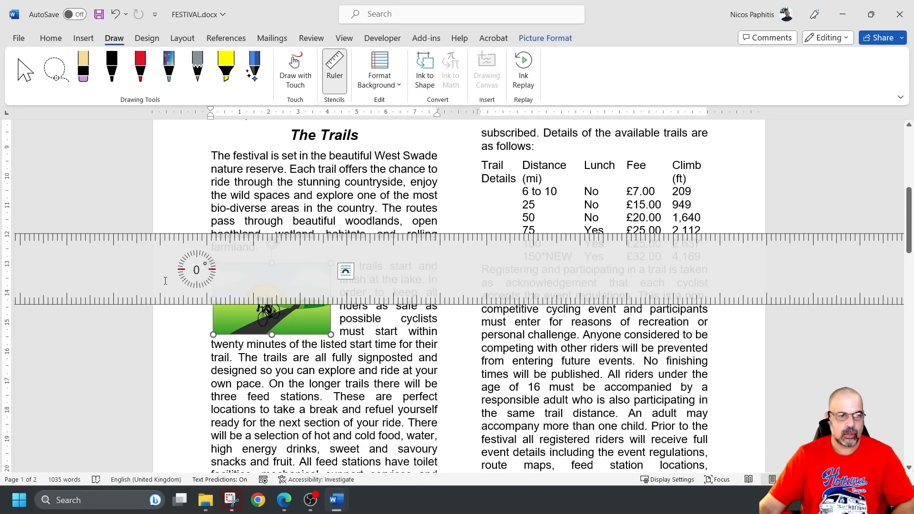
drag(270, 281, 275, 310)
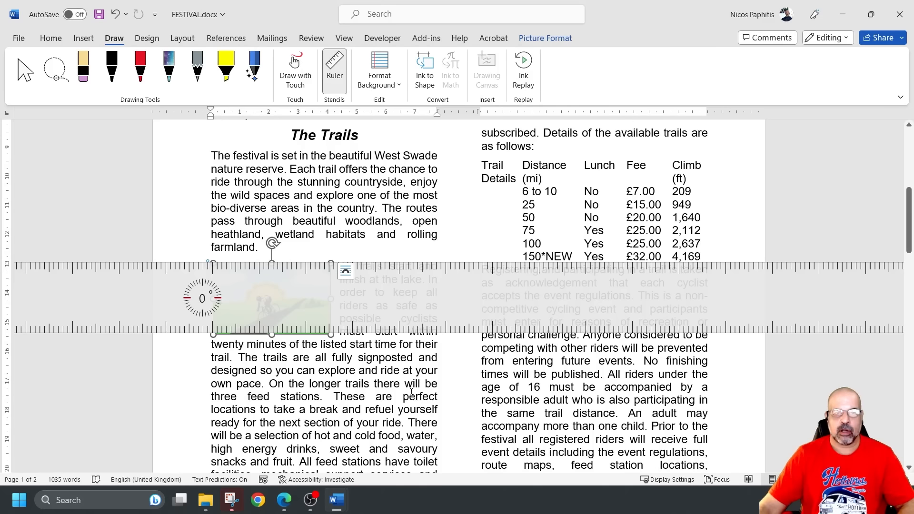
click(334, 69)
Undo the picture nudge so it stays in place, and save FESTIVAL.docx.
drag(276, 301, 225, 295)
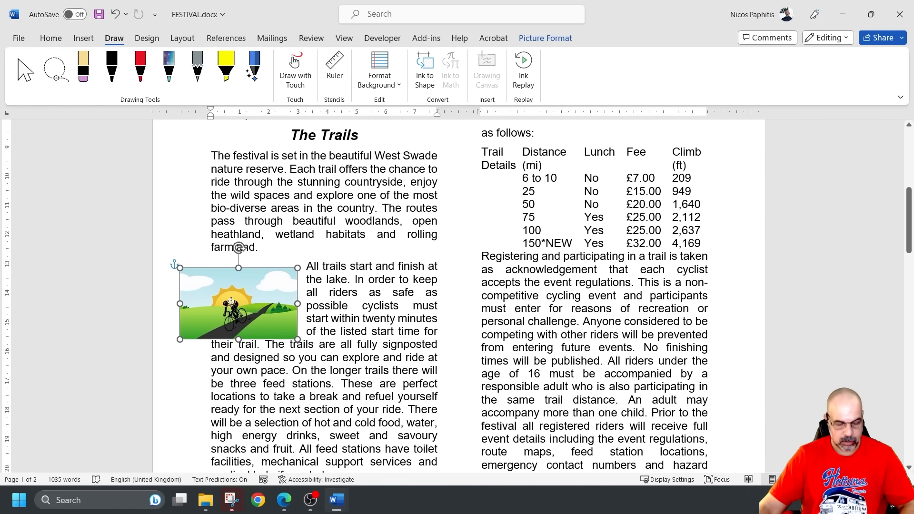
key(ctrl+z)
key(ctrl+z)
key(ctrl+z)
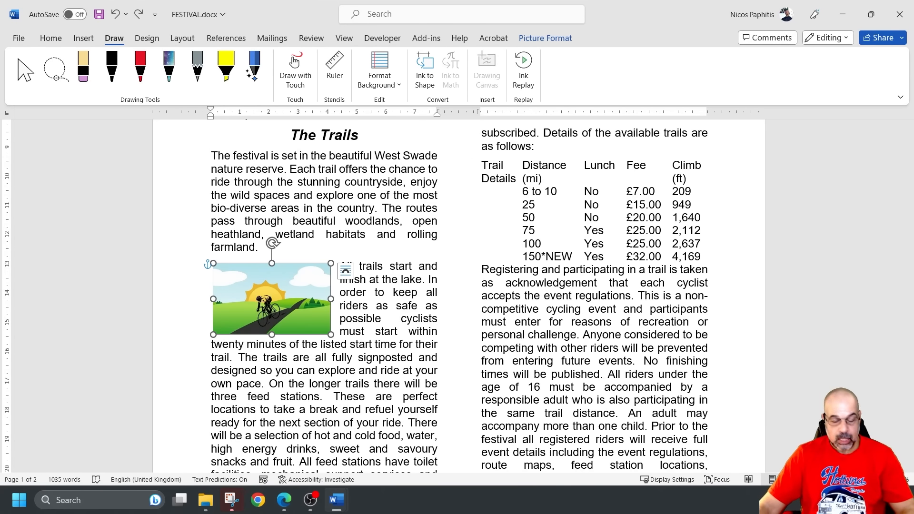
click(98, 14)
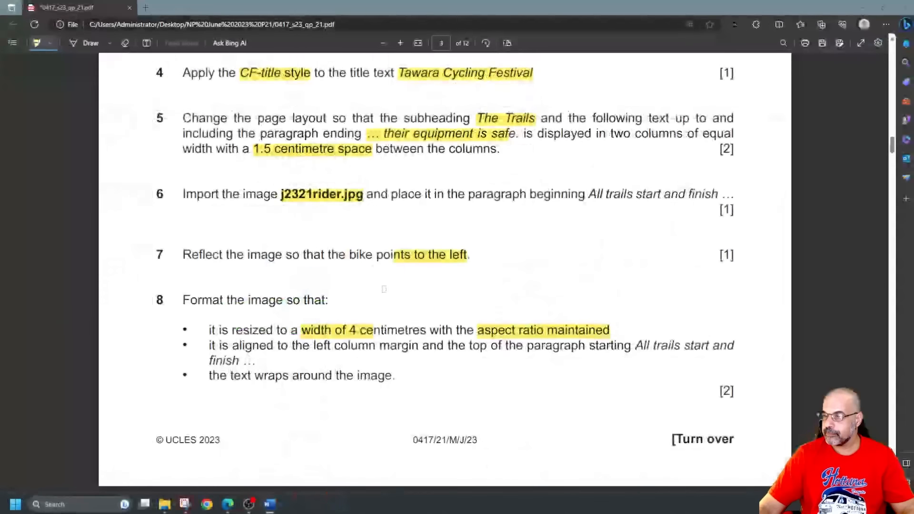
Highlight the text-wrapping requirement in question 8.
scroll(379, 289, down, 1)
scroll(379, 288, down, 2)
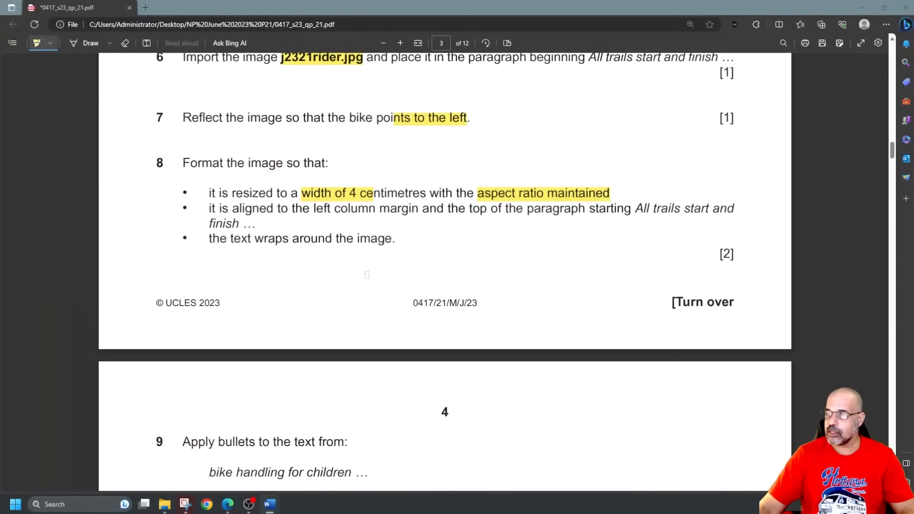
drag(262, 242, 378, 240)
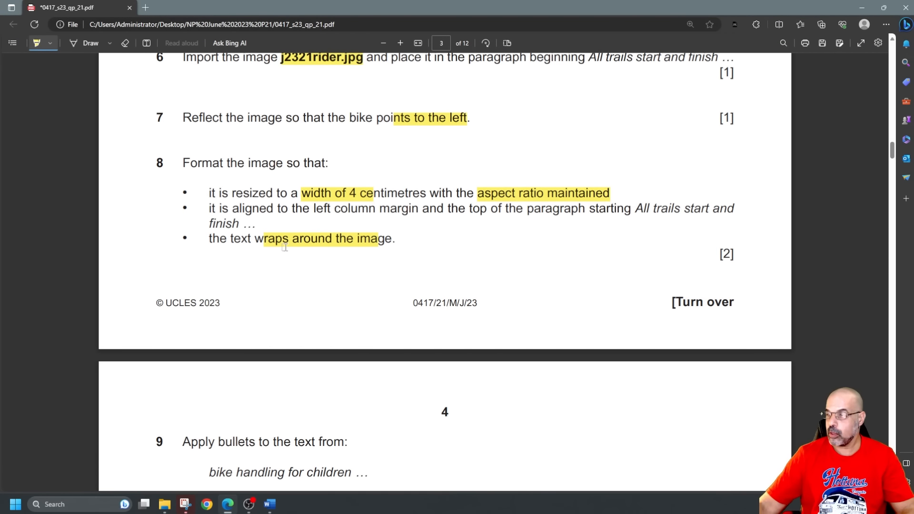
Highlight question 9's bullet range, 1.5 cm indent, single spacing and 6 point space wording.
scroll(299, 238, down, 6)
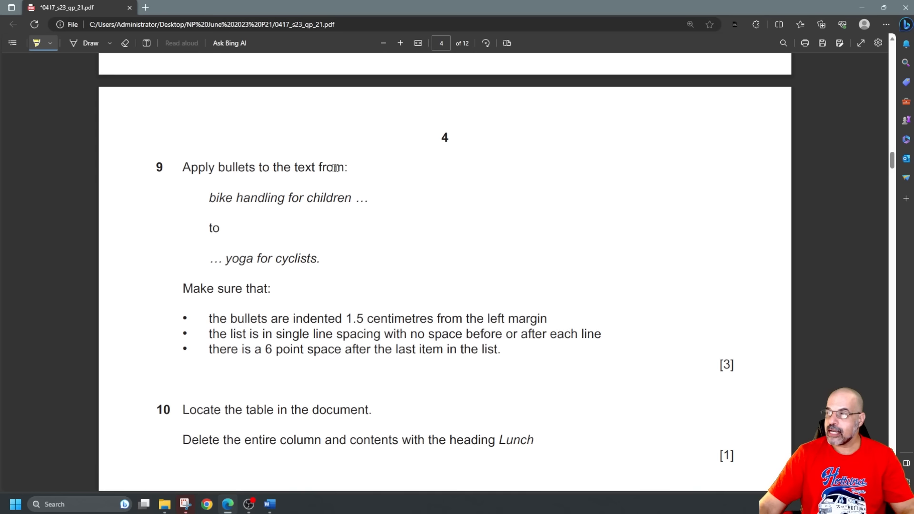
drag(223, 197, 330, 250)
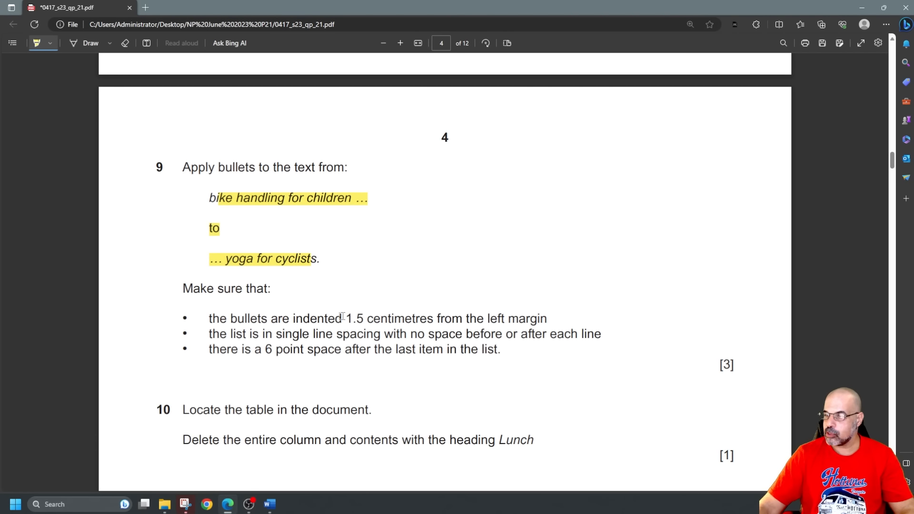
drag(348, 318, 445, 319)
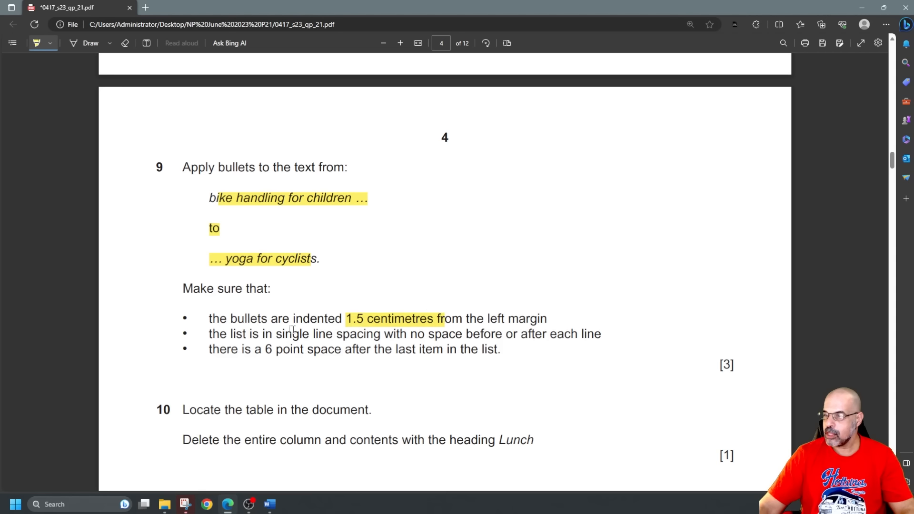
drag(276, 334, 599, 329)
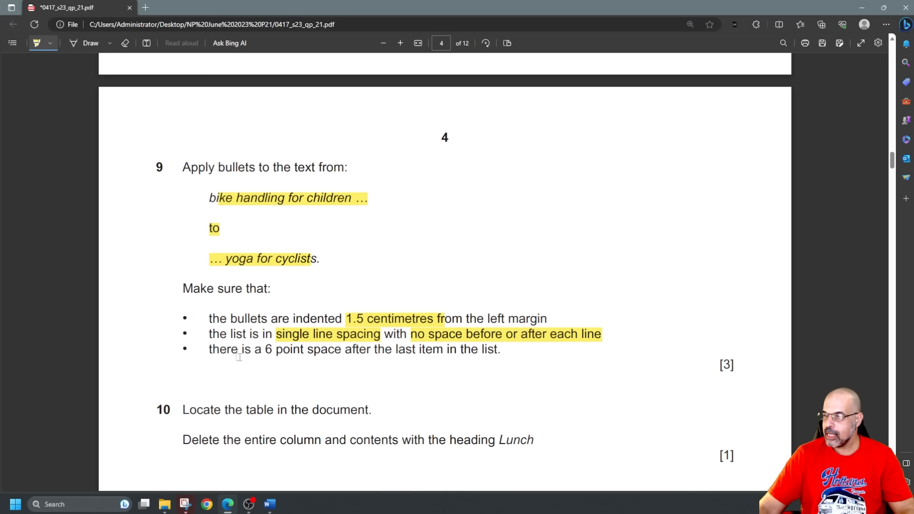
drag(265, 349, 460, 349)
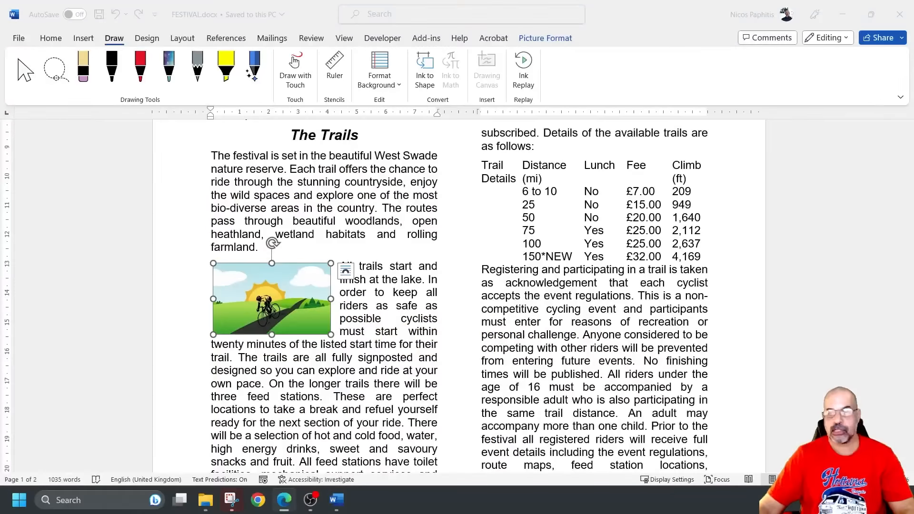
Bullet the nine activities, bike handling for children to yoga for cyclists, and open Paragraph settings.
scroll(614, 164, up, 6)
scroll(632, 354, down, 15)
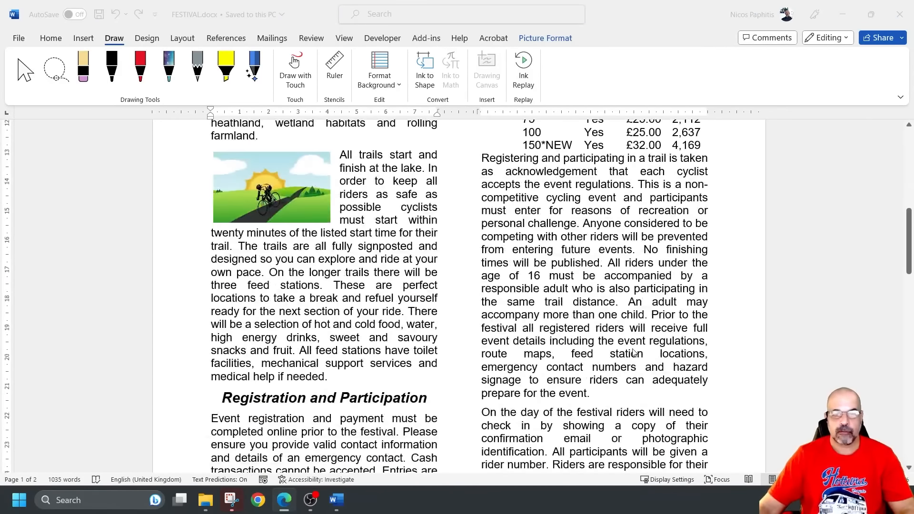
scroll(631, 354, down, 7)
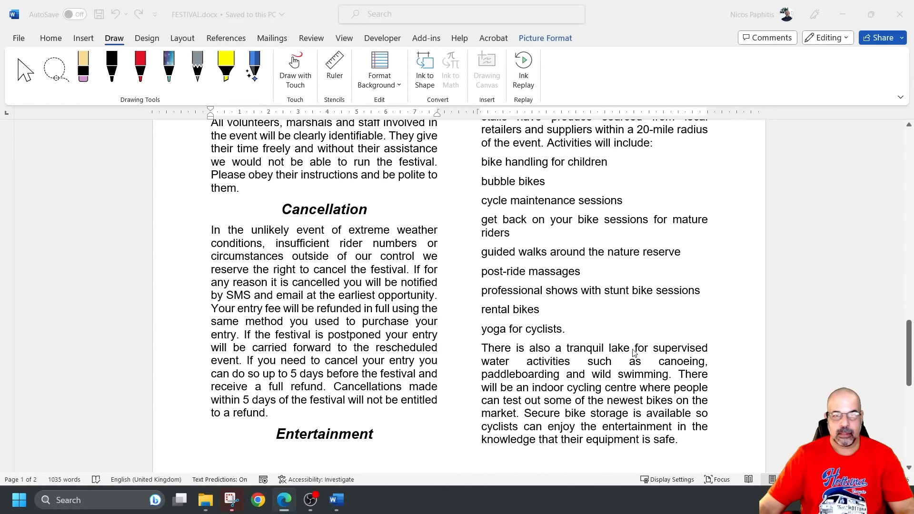
scroll(634, 322, up, 1)
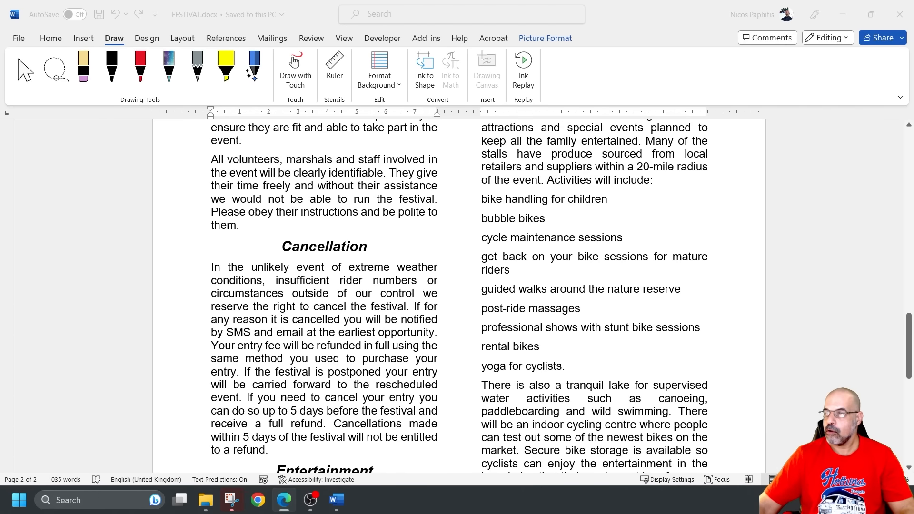
click(481, 200)
drag(480, 195, 608, 363)
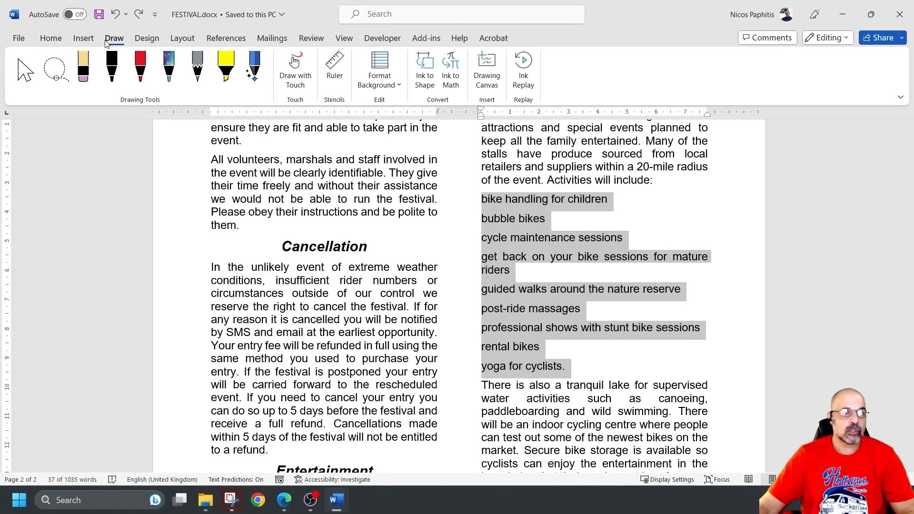
click(59, 37)
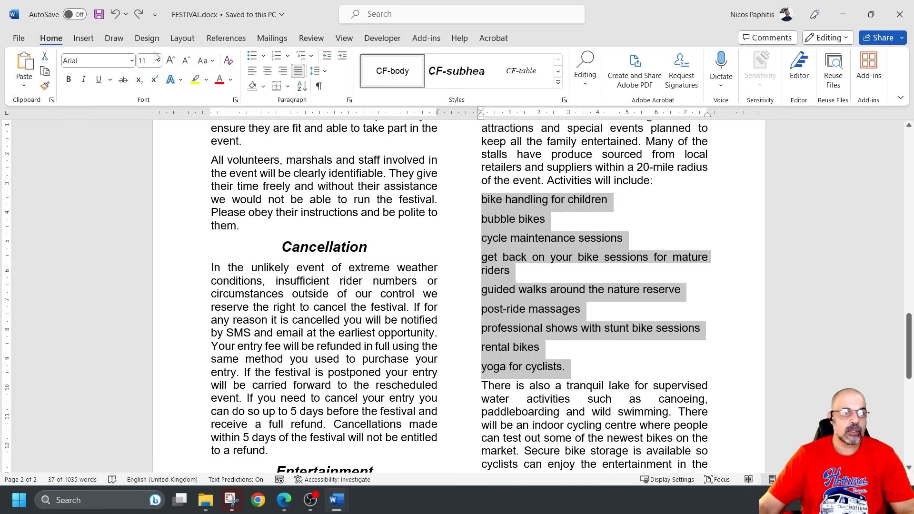
click(249, 58)
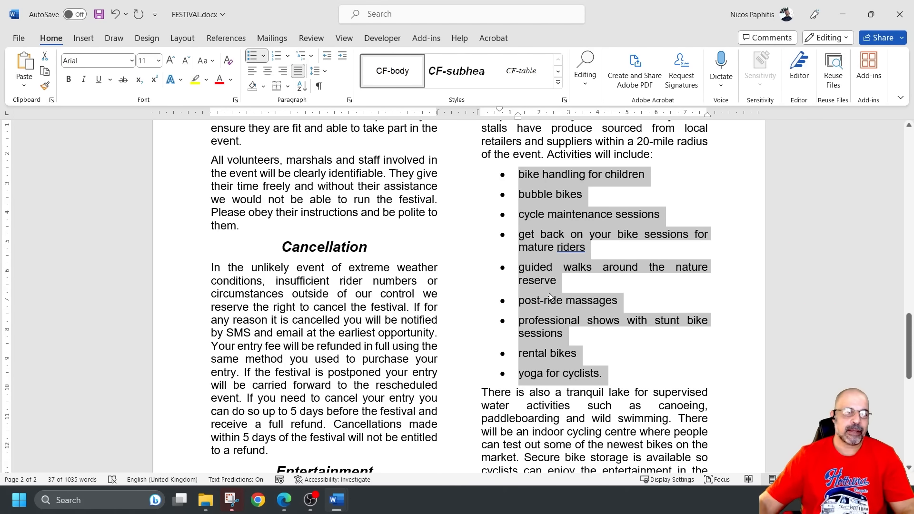
click(349, 101)
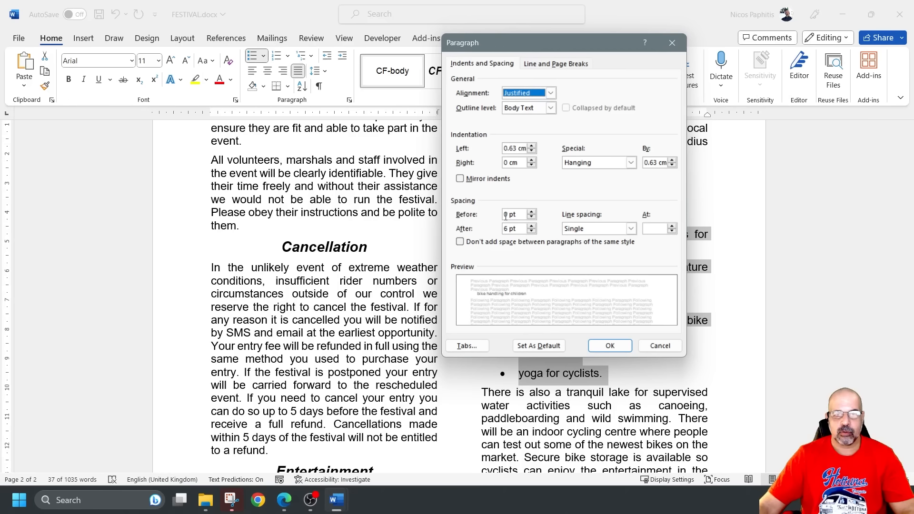
Set the bulleted list's Spacing After to 0 pt and reselect the list.
click(531, 231)
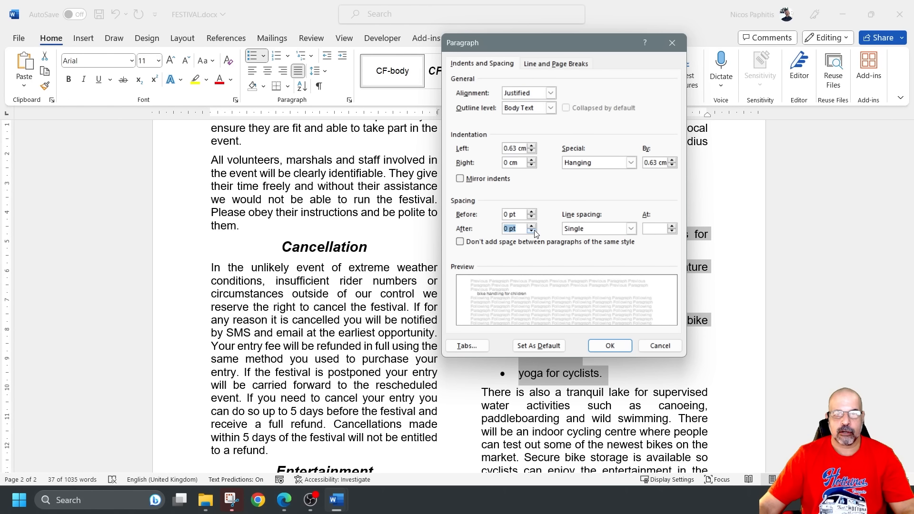
click(614, 347)
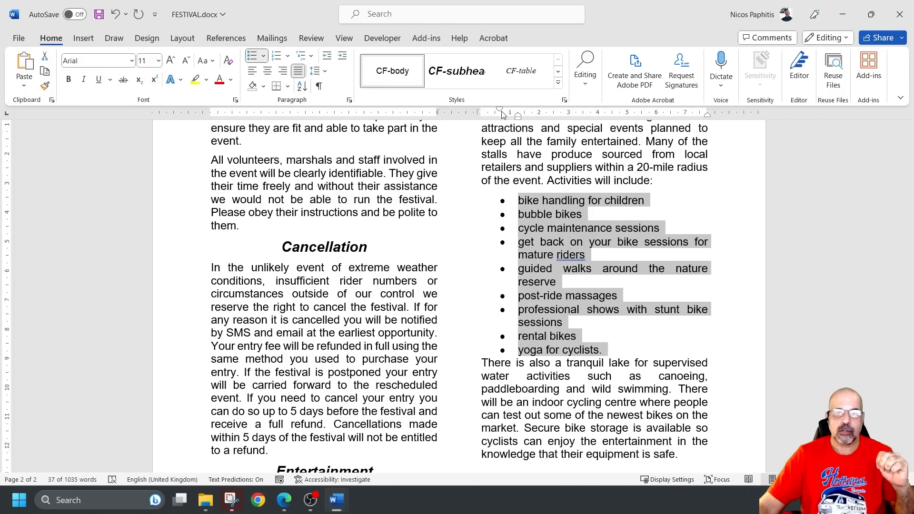
click(598, 295)
drag(604, 351, 518, 203)
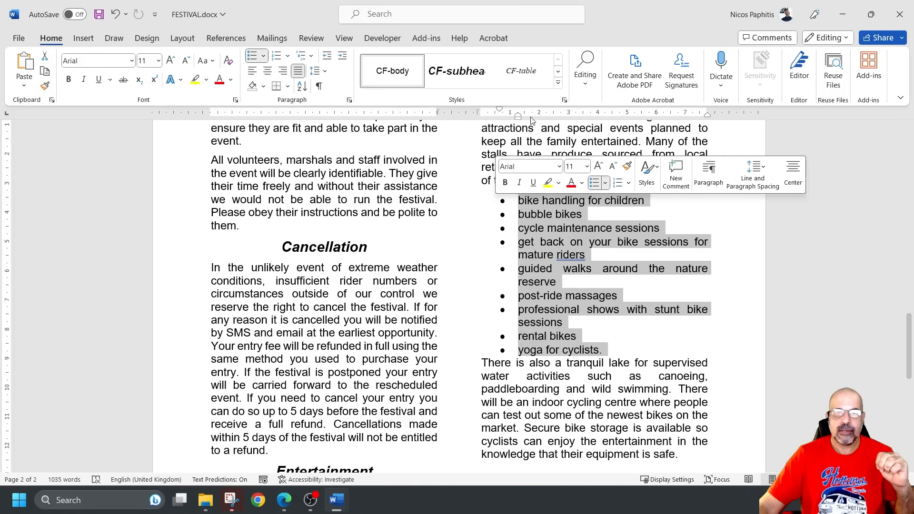
Try dragging the ruler indent markers and undo each indent change.
mouse_move(518, 117)
mouse_down()
mouse_move(567, 131)
mouse_move(526, 128)
mouse_up()
key(ctrl+z)
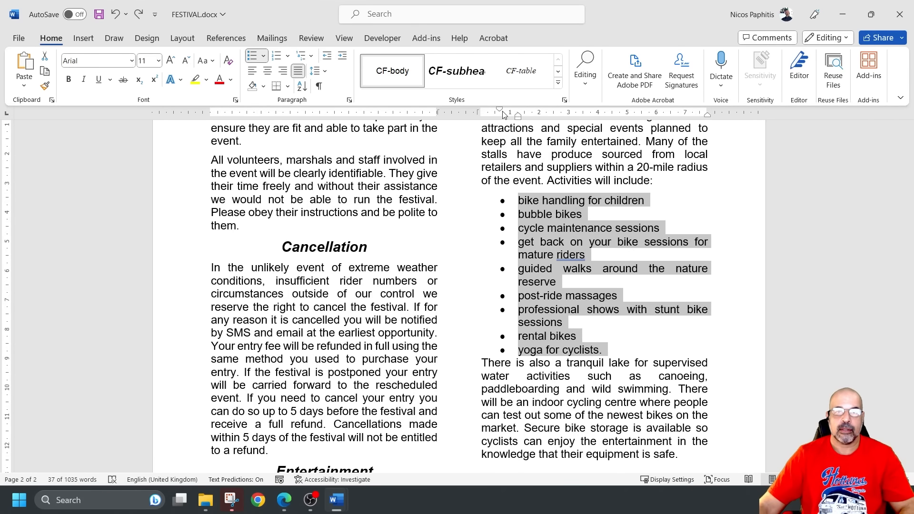
mouse_move(501, 112)
mouse_down()
mouse_move(480, 114)
mouse_move(493, 117)
mouse_up()
key(ctrl+z)
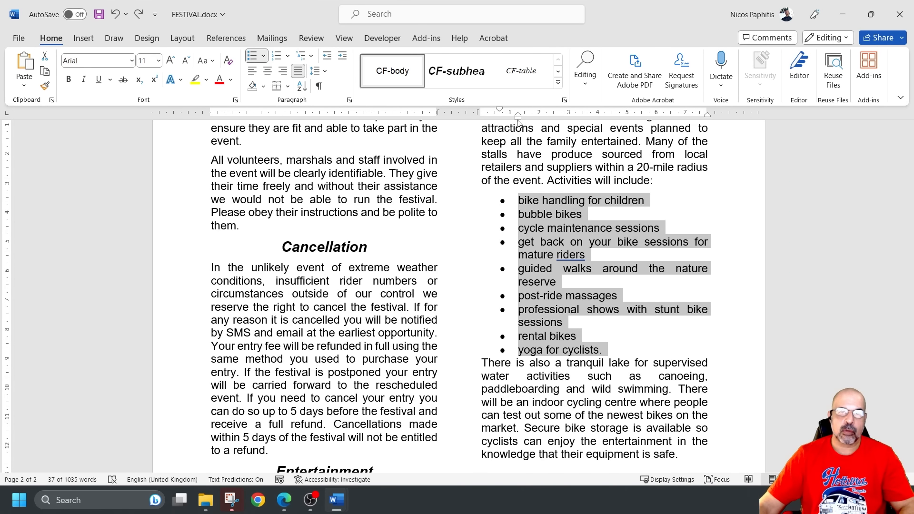
mouse_move(518, 118)
mouse_down()
mouse_move(566, 124)
mouse_move(544, 129)
mouse_move(546, 120)
mouse_up()
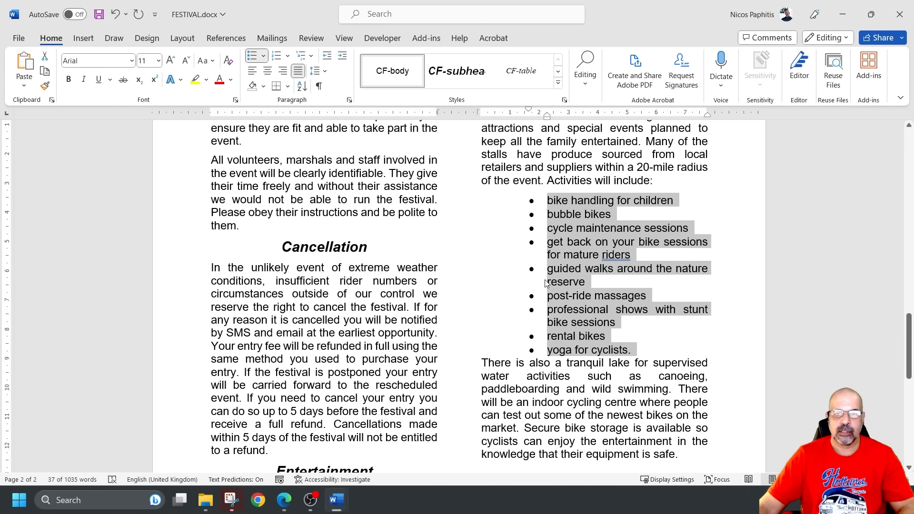
click(493, 272)
key(ctrl+z)
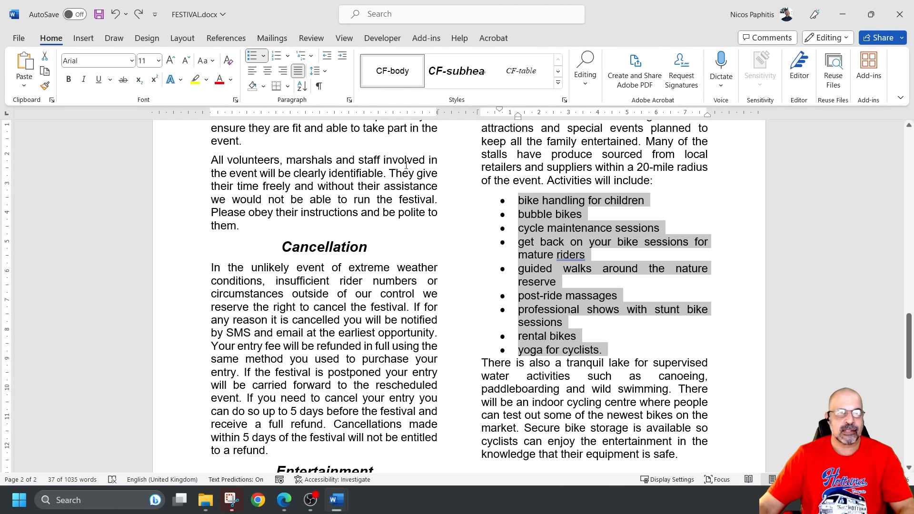
Raise the list's left indentation to 1.5 cm in the Paragraph dialog and apply it.
click(349, 100)
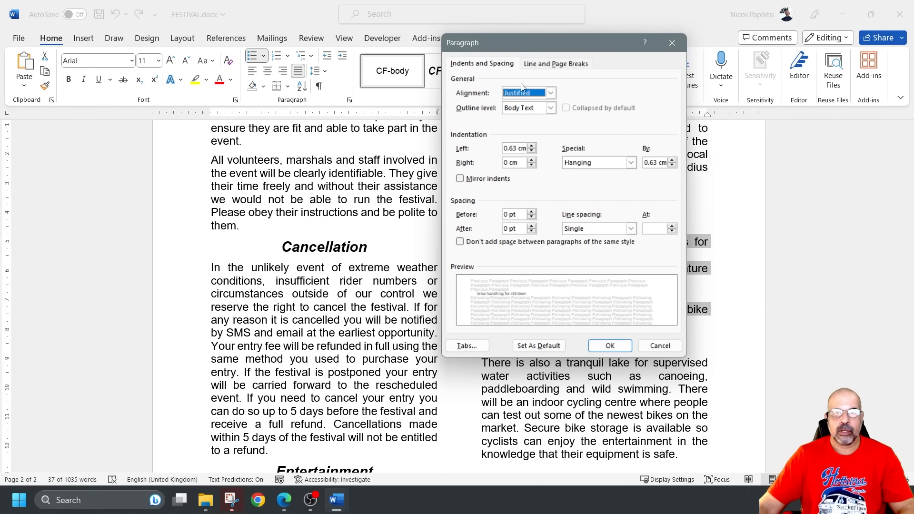
click(532, 146)
click(532, 145)
click(532, 145)
click(531, 146)
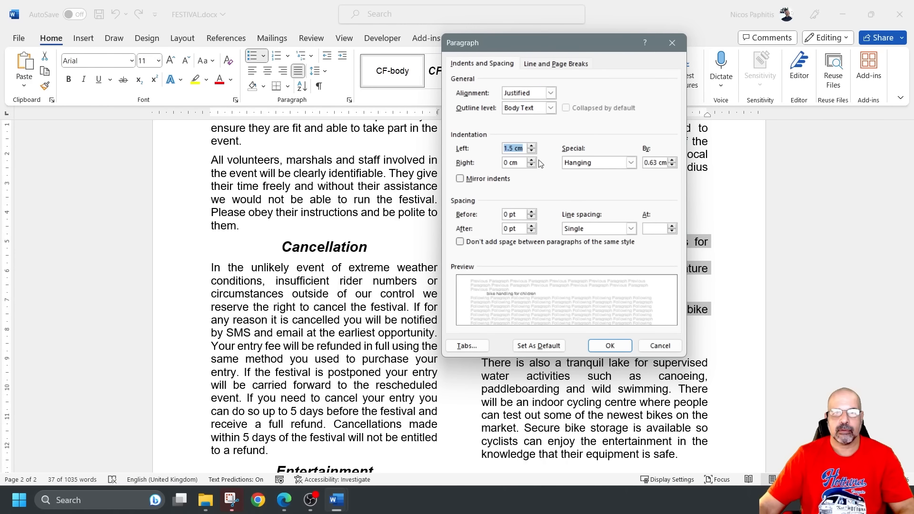
click(610, 346)
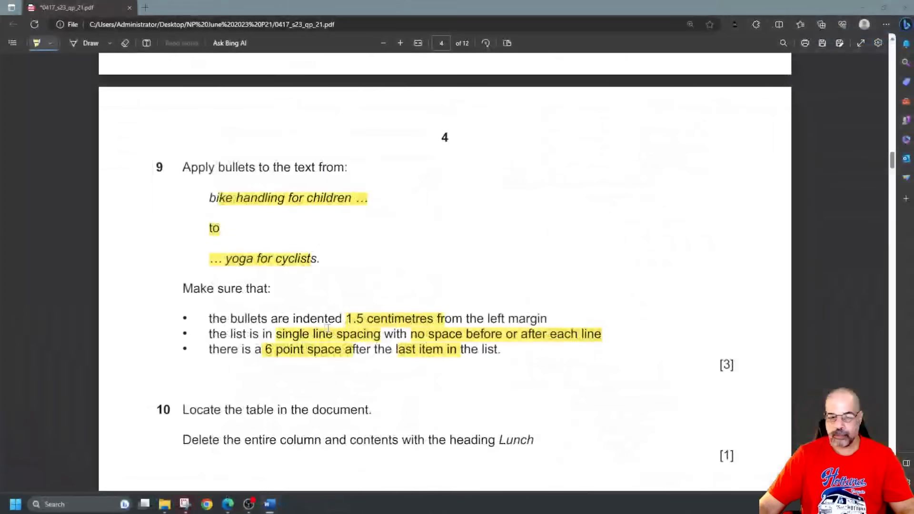
Scroll to question 10 and highlight its 'heading Lunch' column-deletion wording.
scroll(329, 322, down, 5)
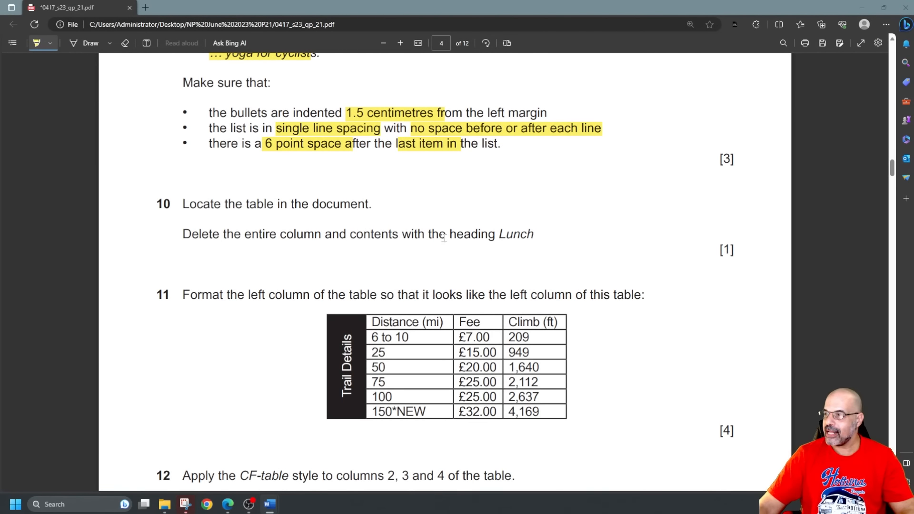
drag(449, 233, 536, 234)
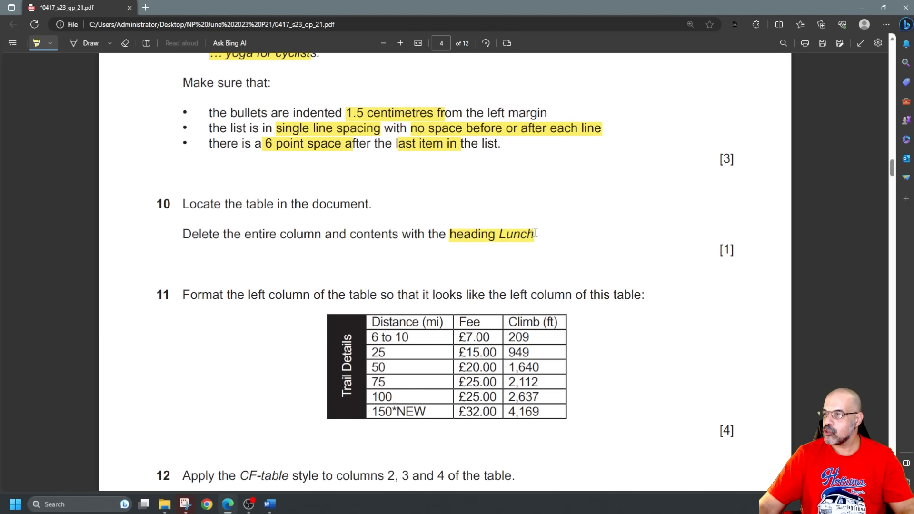
scroll(239, 307, down, 2)
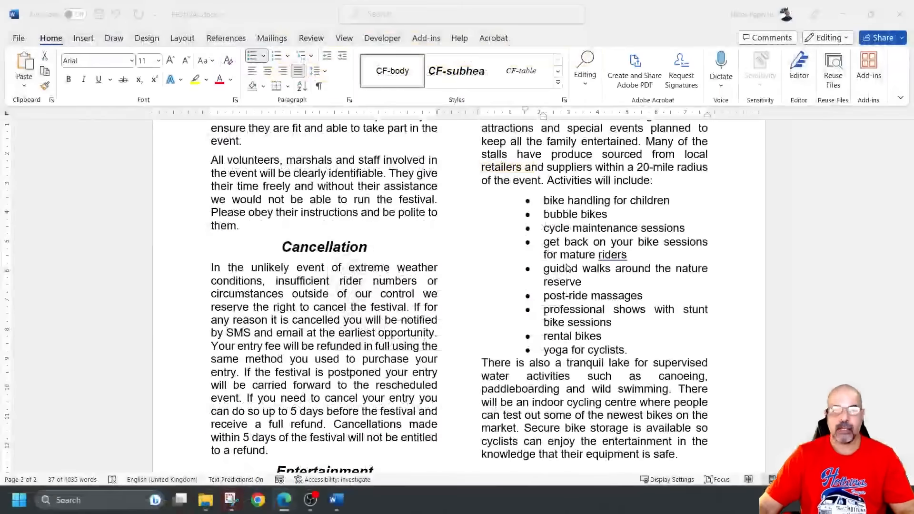
Select the whole trails table and apply All Borders to every cell.
scroll(524, 257, down, 6)
scroll(428, 296, up, 12)
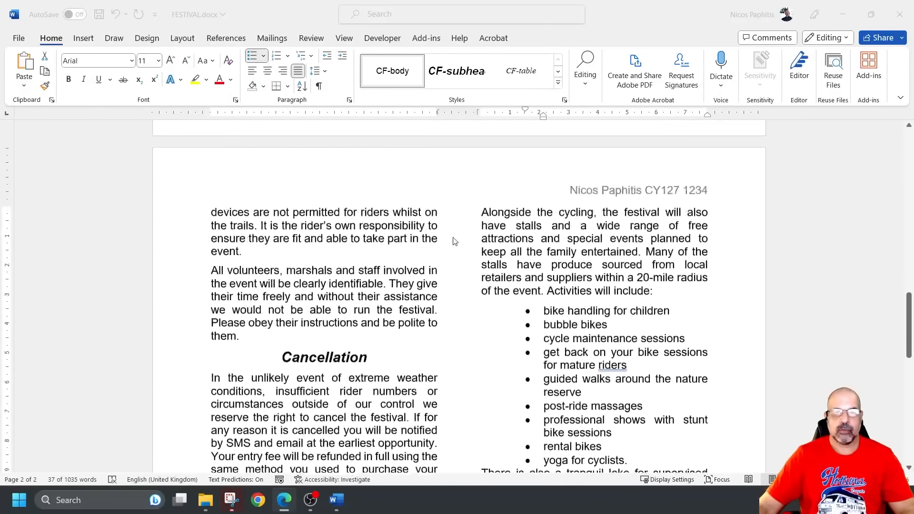
scroll(446, 265, up, 8)
scroll(438, 289, down, 2)
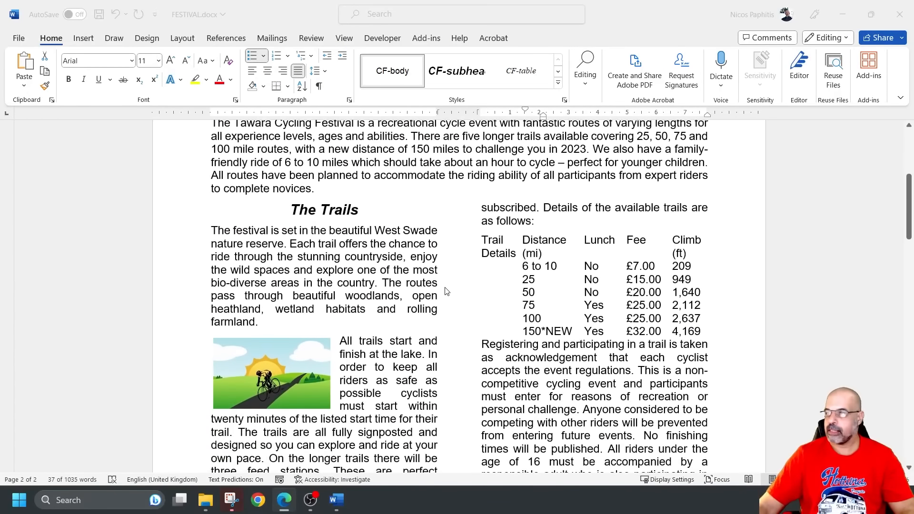
click(568, 264)
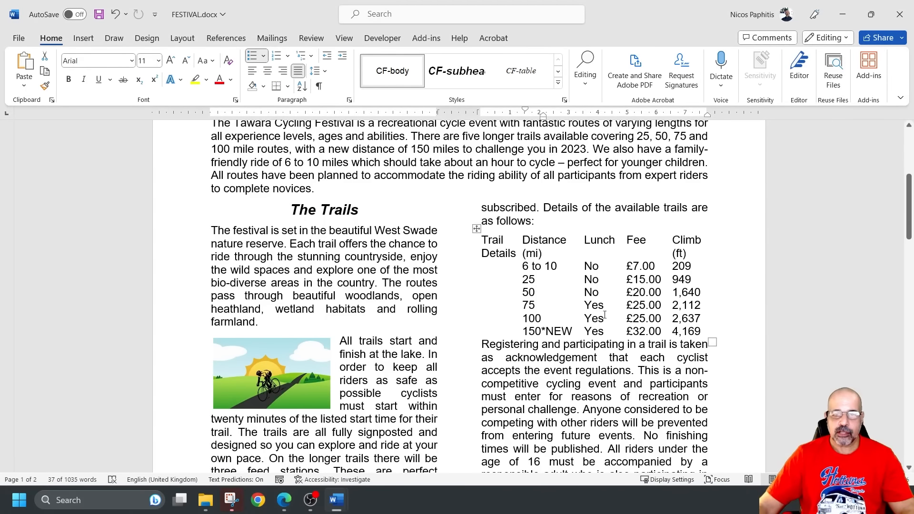
click(475, 229)
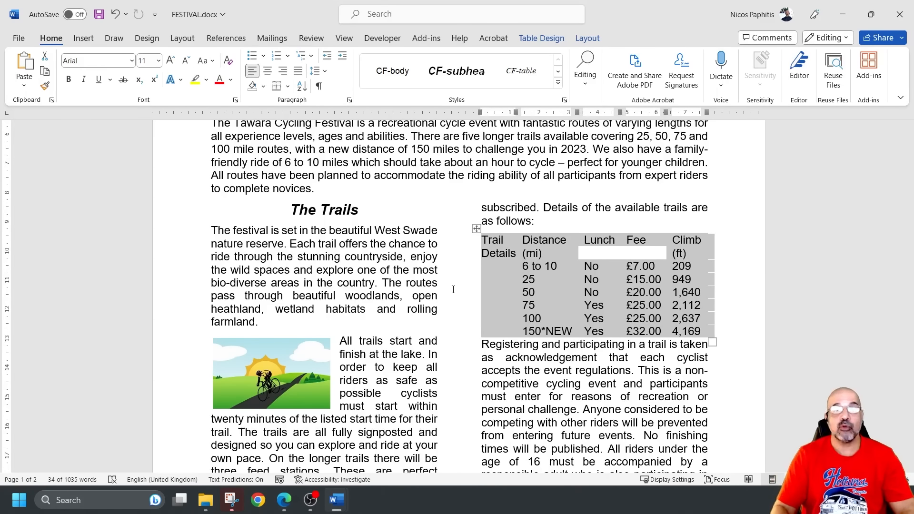
click(289, 90)
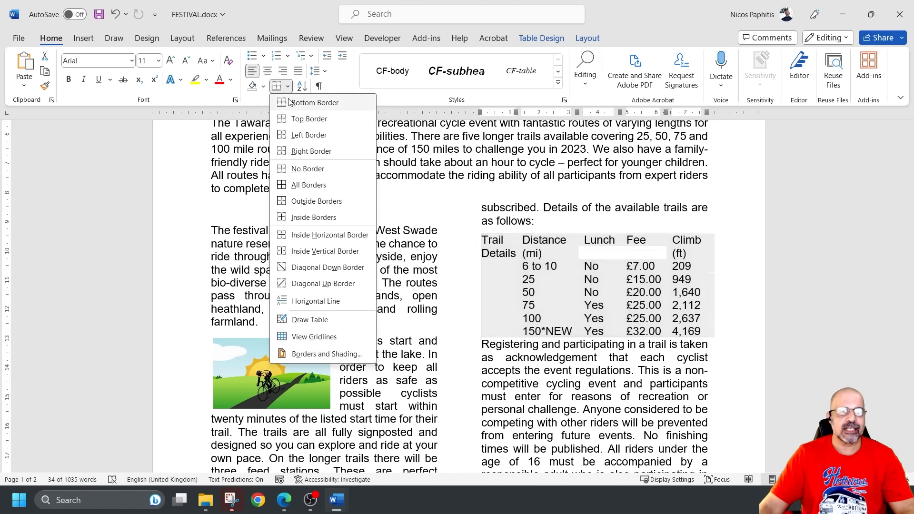
click(287, 185)
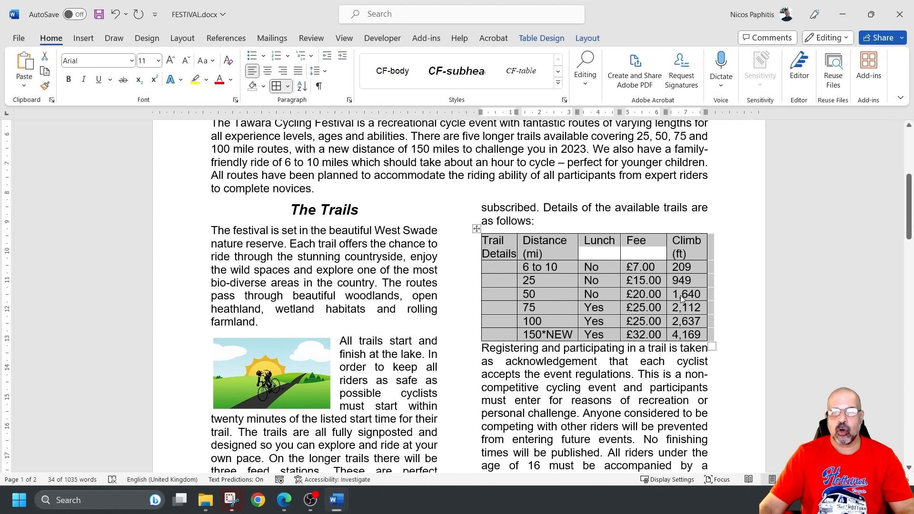
click(686, 308)
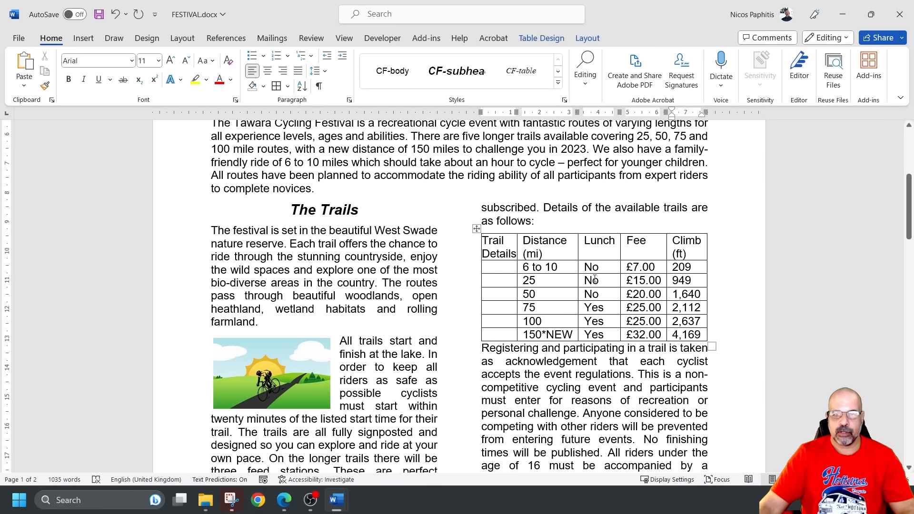
Delete the Lunch column with Table Layout > Delete > Delete Columns.
click(595, 253)
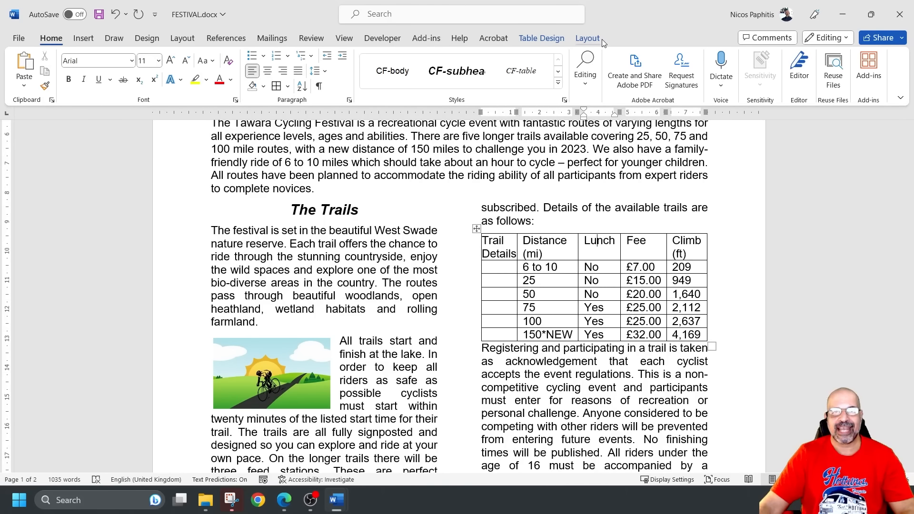
click(581, 149)
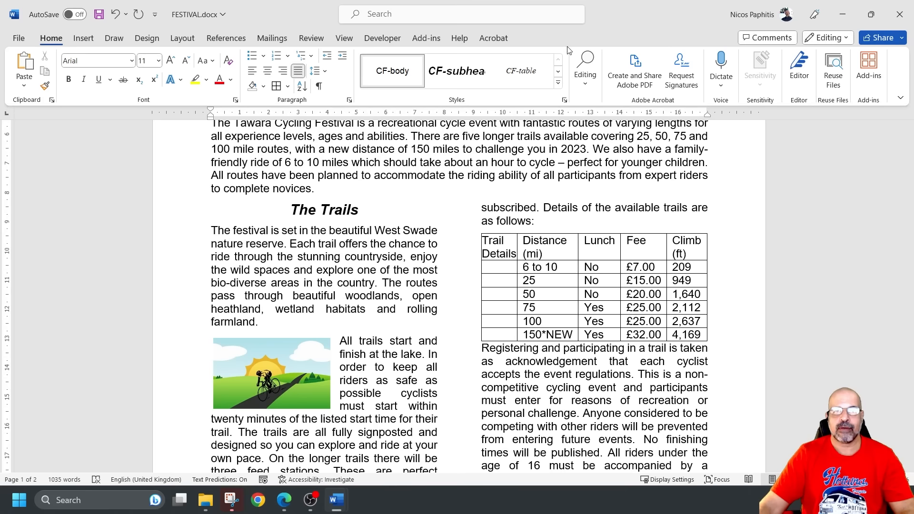
click(607, 272)
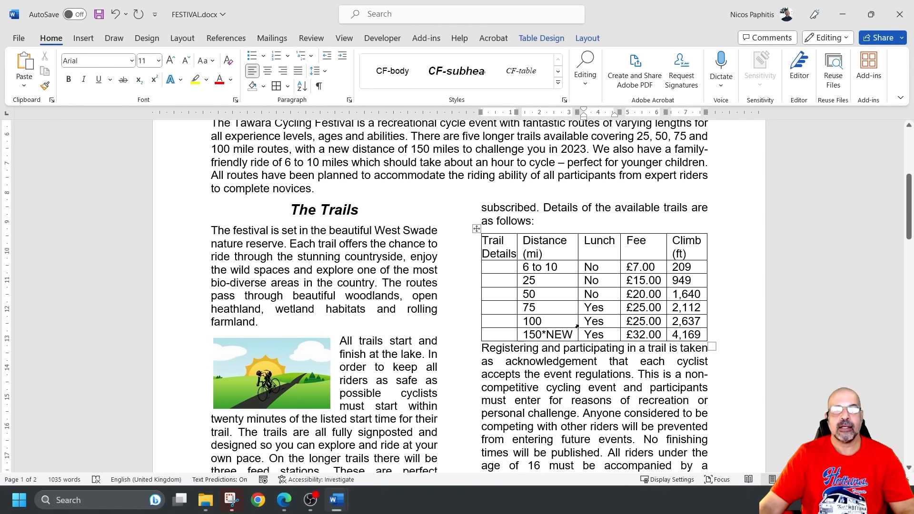
click(558, 42)
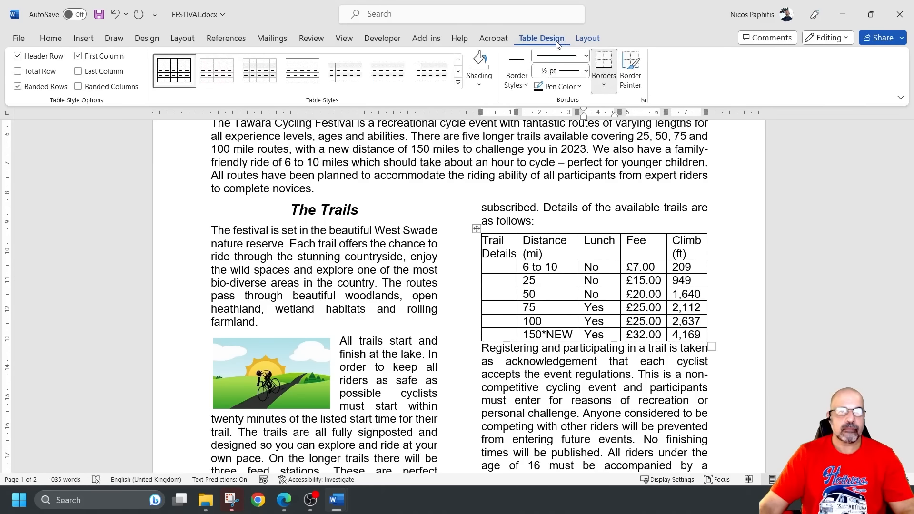
click(589, 38)
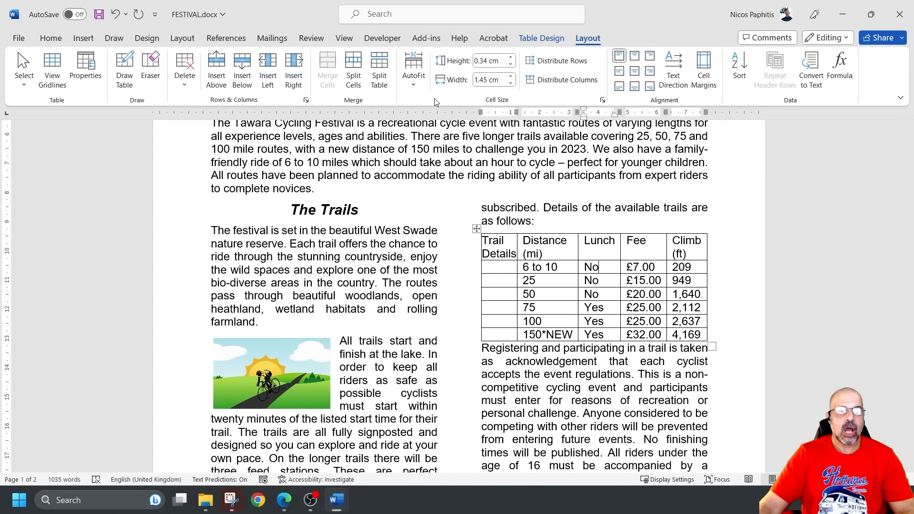
click(184, 76)
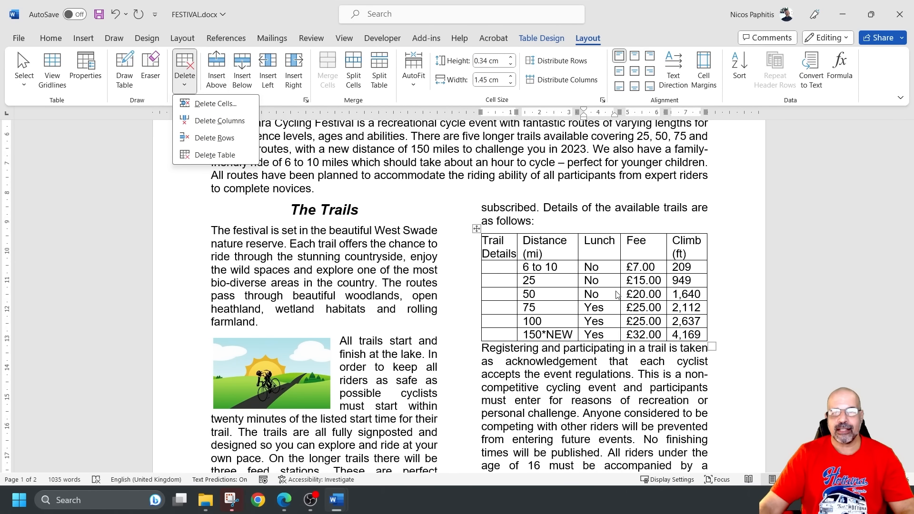
click(604, 273)
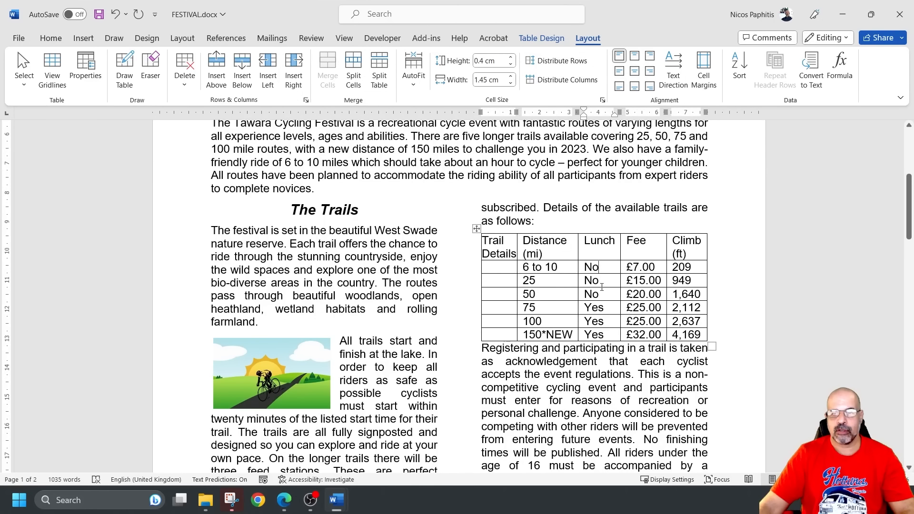
click(185, 76)
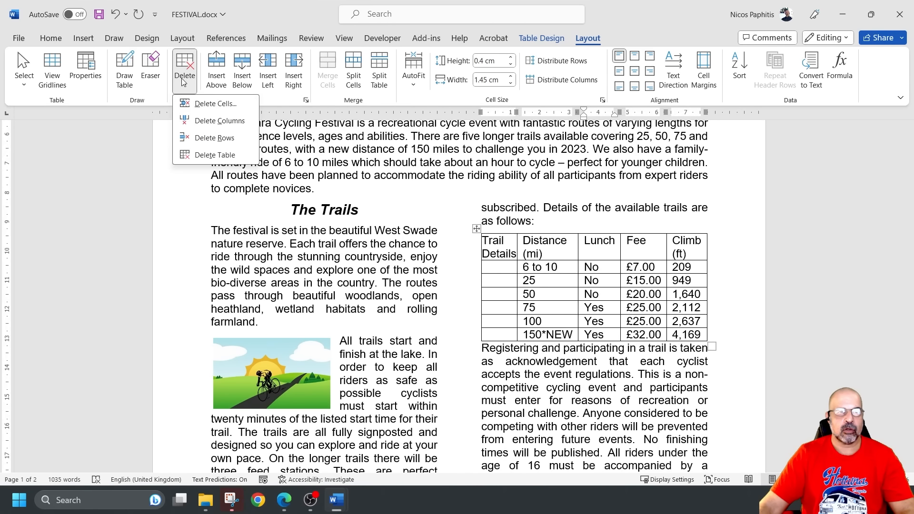
click(242, 125)
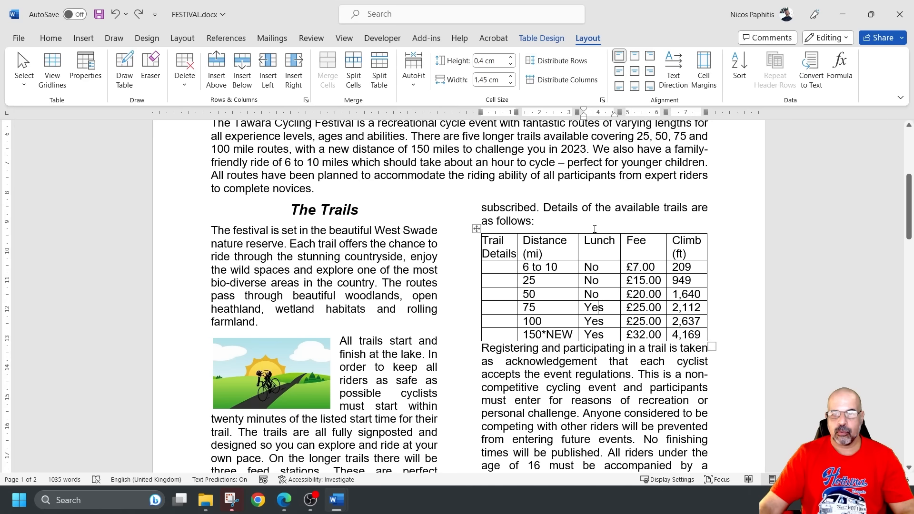
Select the Lunch column, delete it from the right-click menu, then undo the deletion.
click(594, 231)
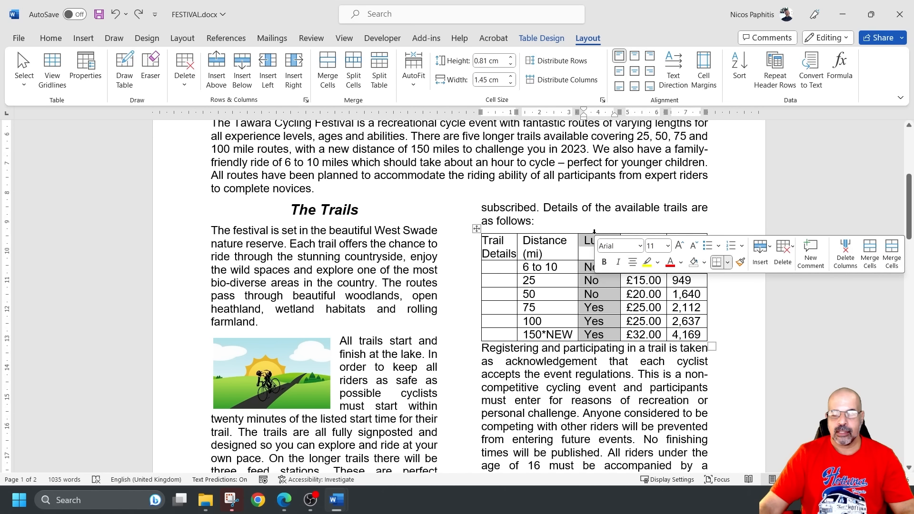
right_click(592, 285)
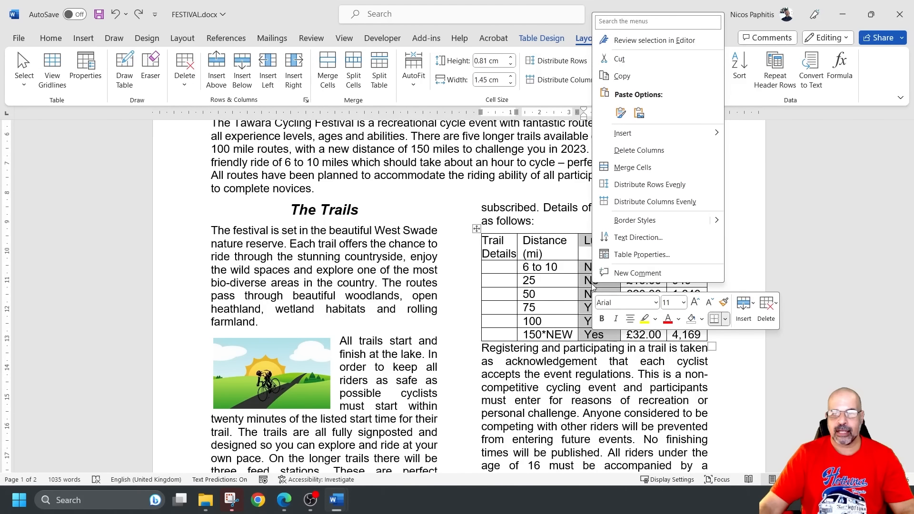
click(638, 150)
key(ctrl+z)
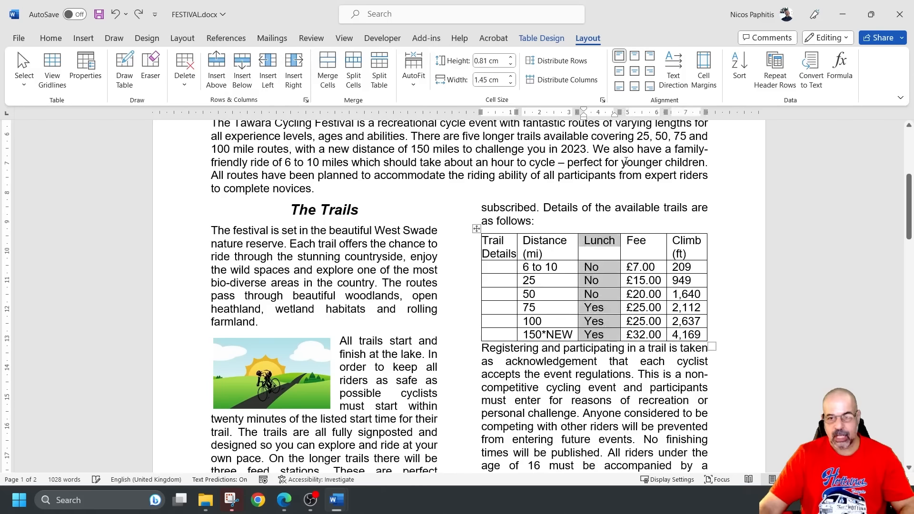
Delete the Lunch column through Delete Cells with Delete entire column chosen.
click(602, 285)
right_click(600, 282)
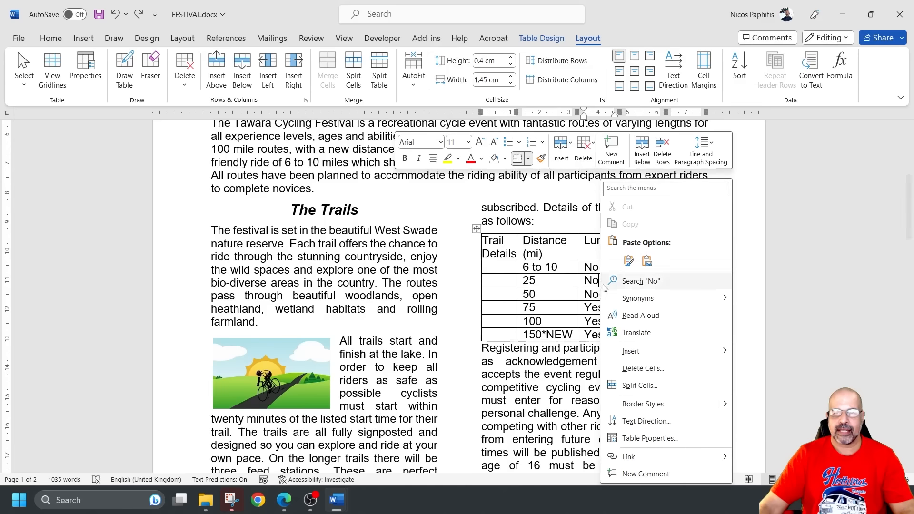
click(643, 368)
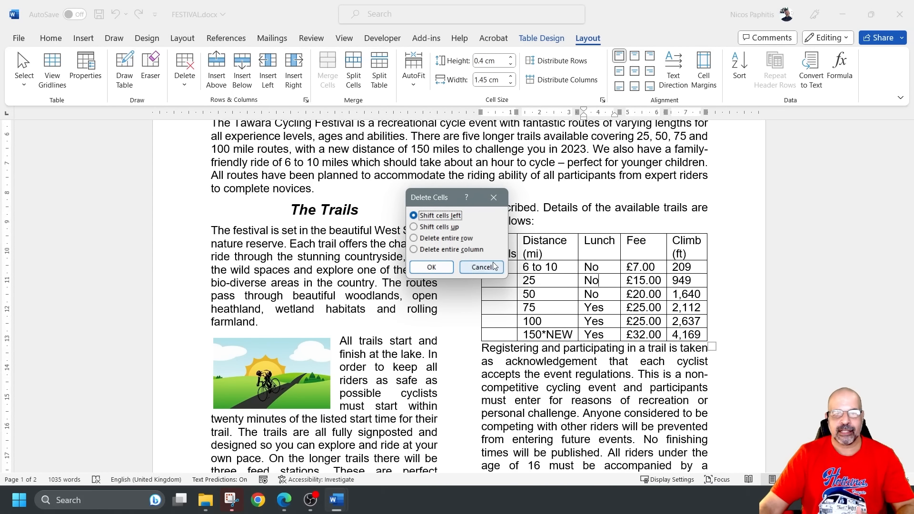
click(435, 251)
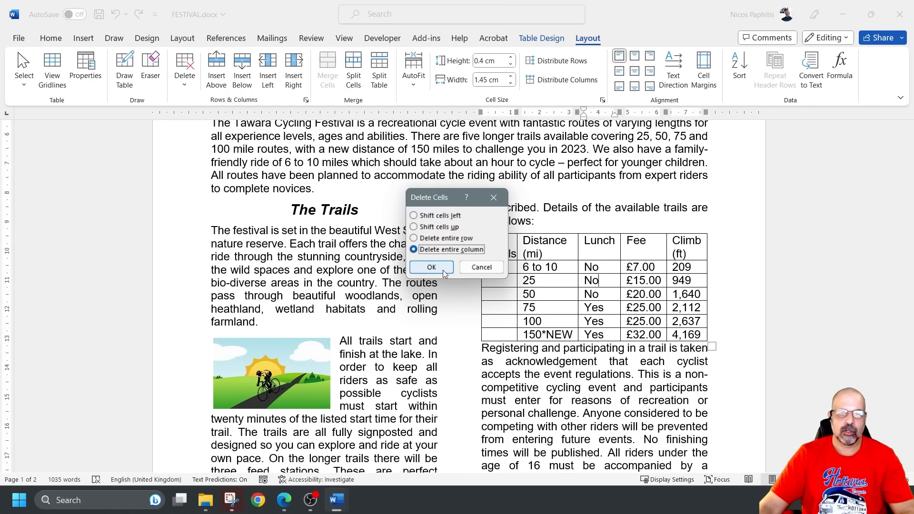
click(432, 267)
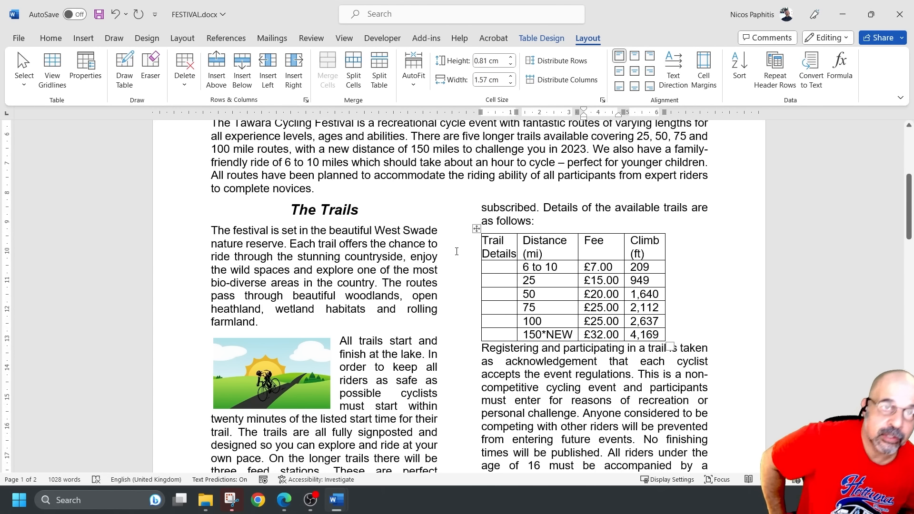
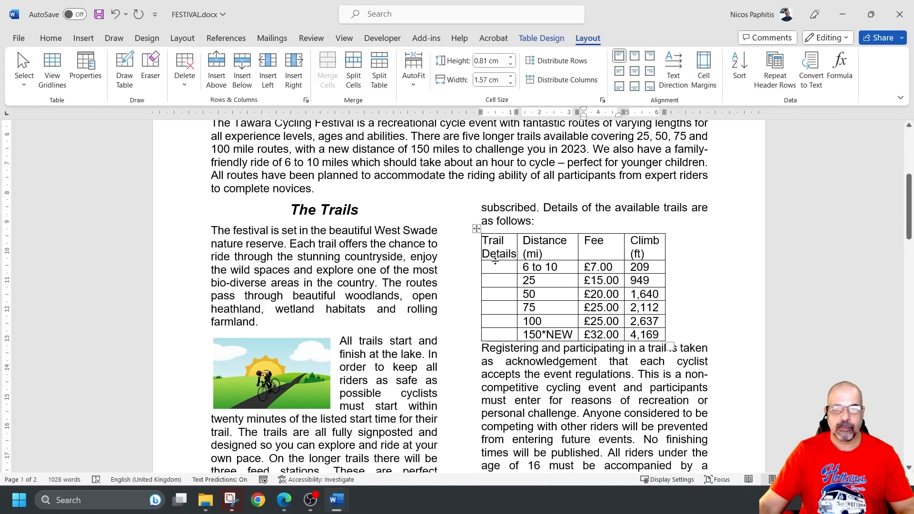
Select the table's first column from Trail Details down and merge it into one cell.
drag(497, 247, 492, 336)
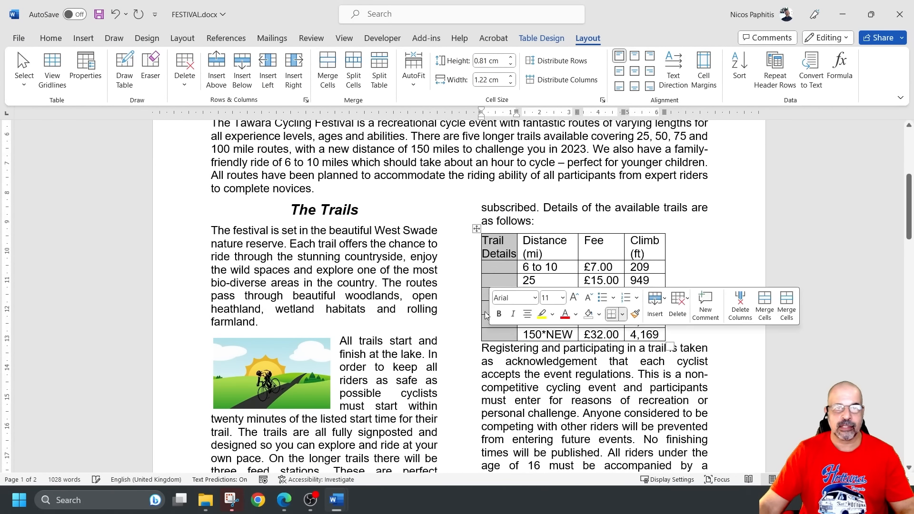
click(527, 41)
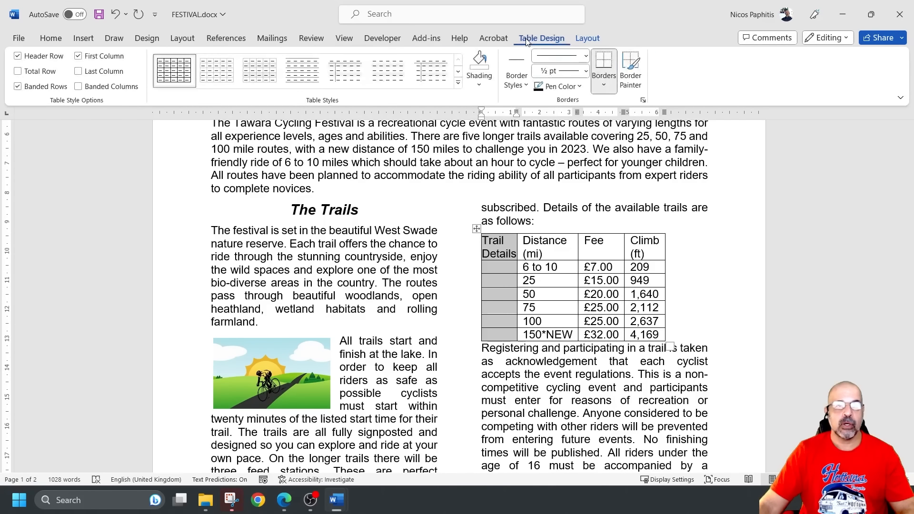
click(587, 38)
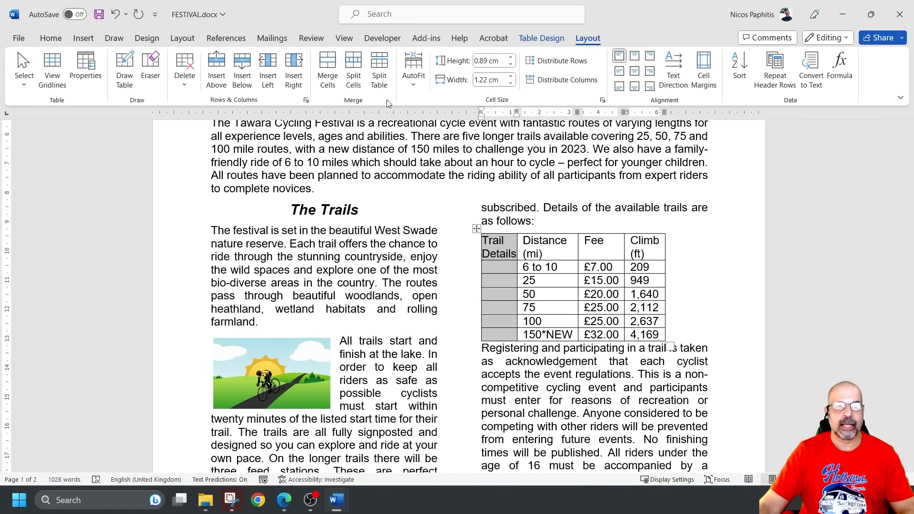
click(327, 72)
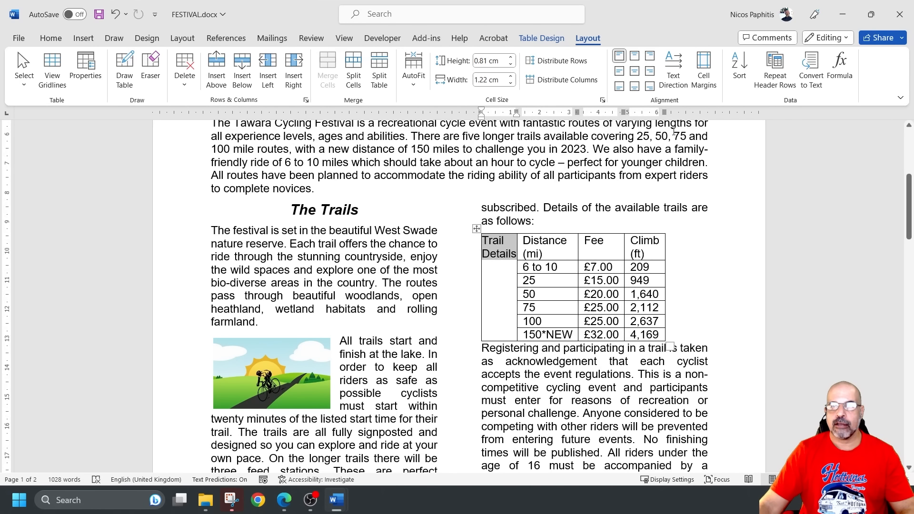
Set the merged cell's text direction so Trail Details reads bottom-to-top.
click(674, 65)
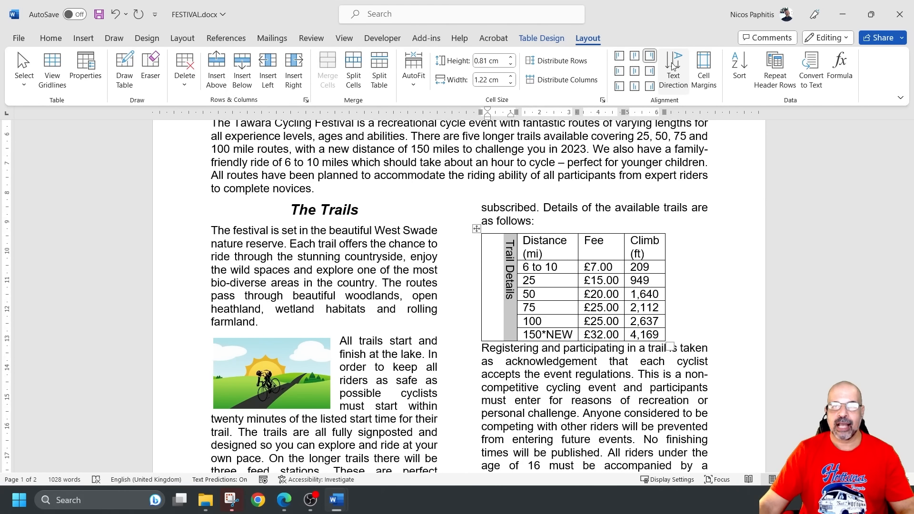
click(674, 65)
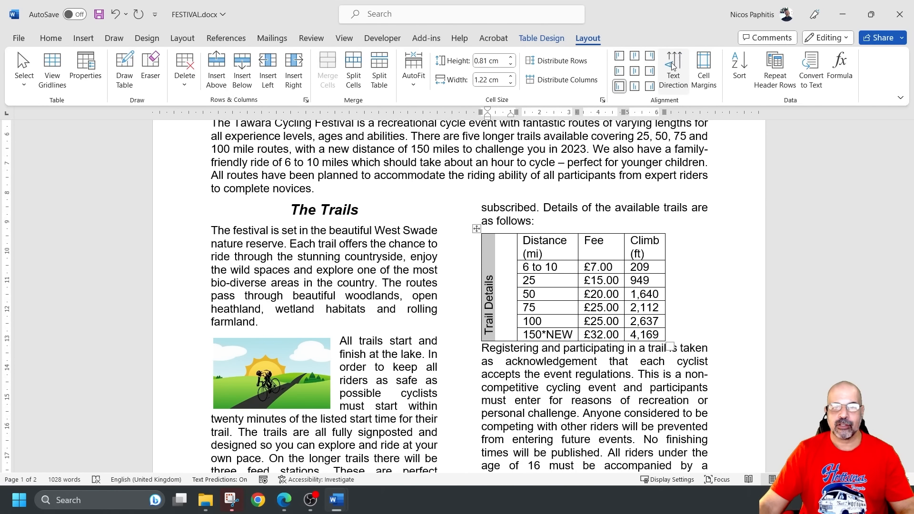
click(674, 66)
click(674, 66)
click(674, 66)
click(674, 65)
click(674, 66)
click(674, 66)
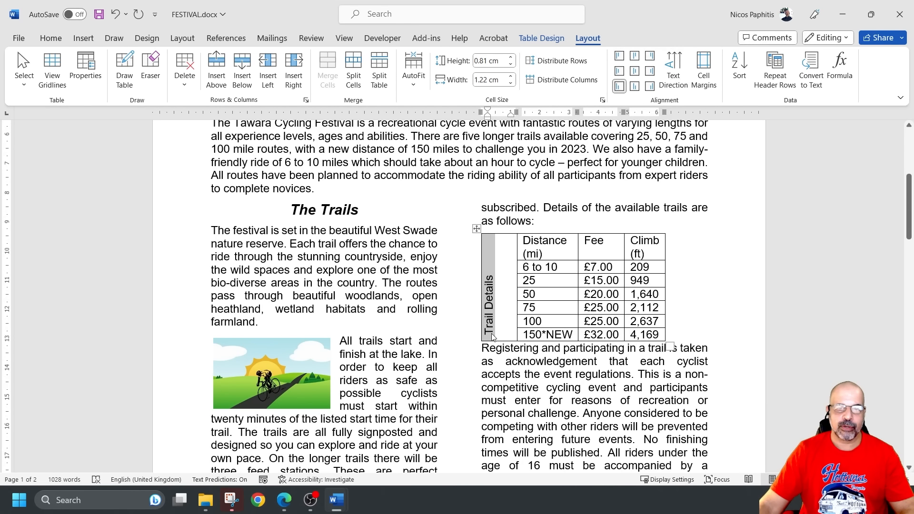
click(674, 66)
click(674, 66)
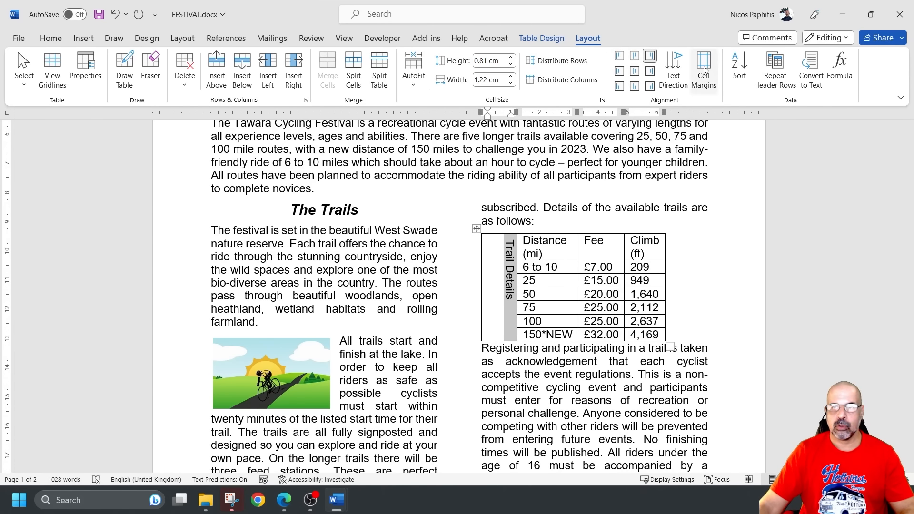
click(676, 67)
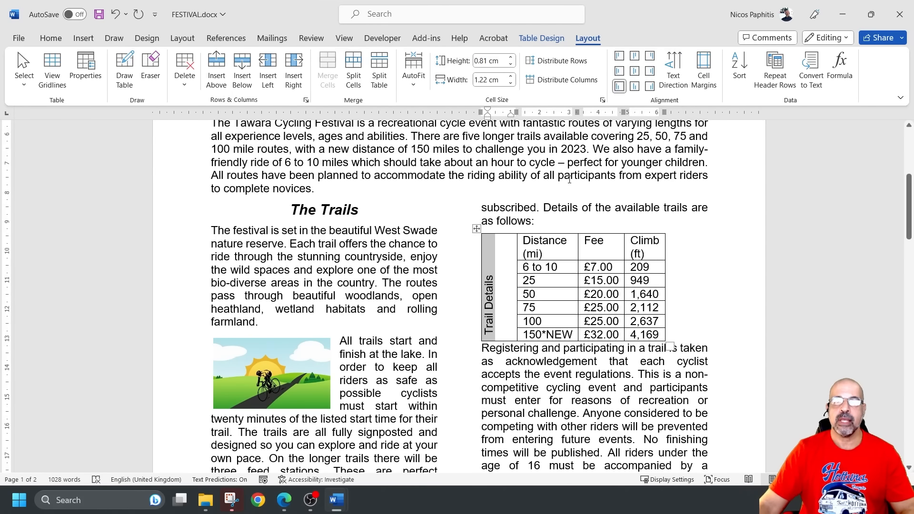
Centre the vertical Trail Details text within its merged cell.
click(633, 73)
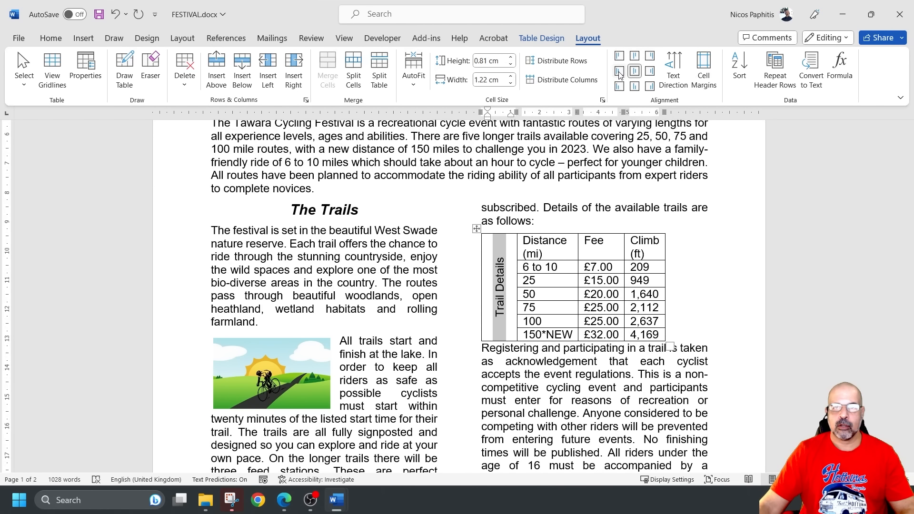
click(618, 73)
click(650, 73)
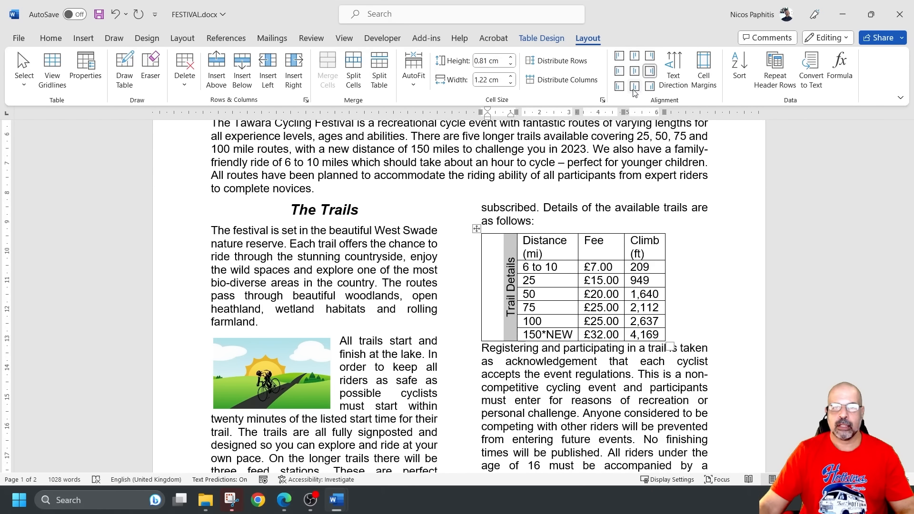
click(634, 86)
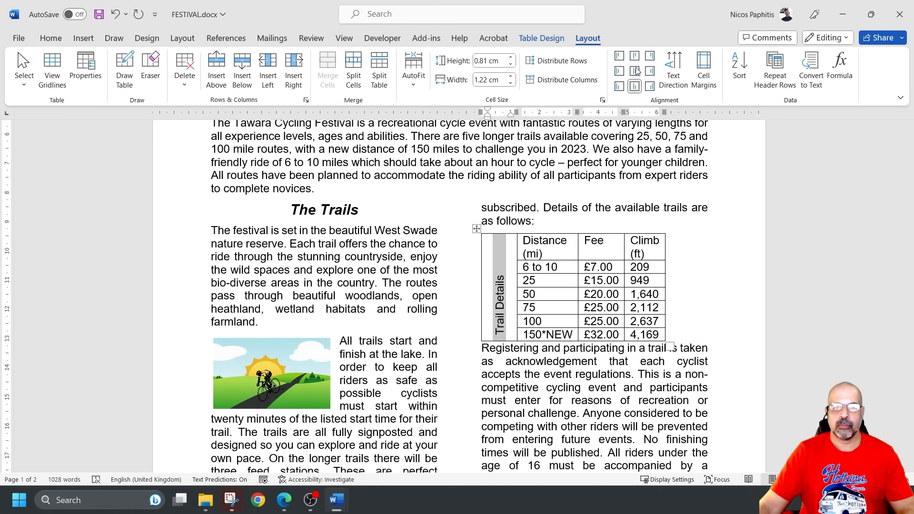
click(635, 71)
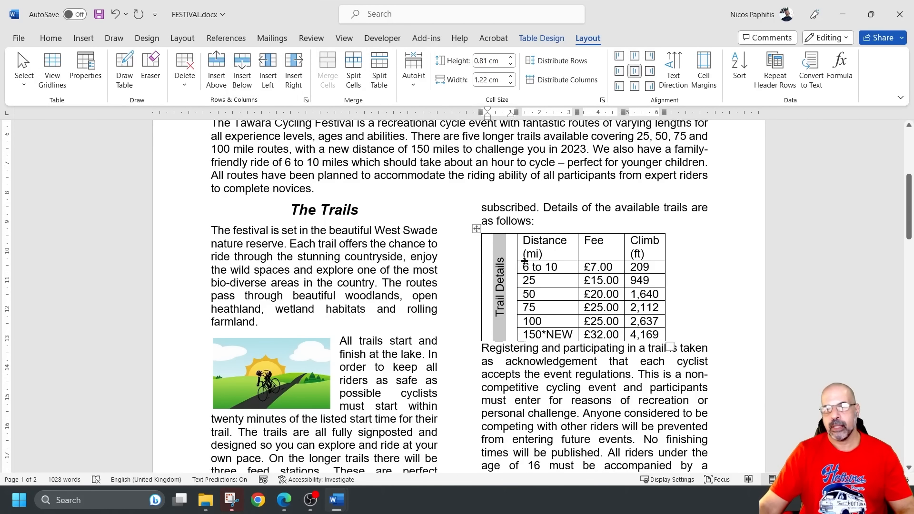
click(499, 285)
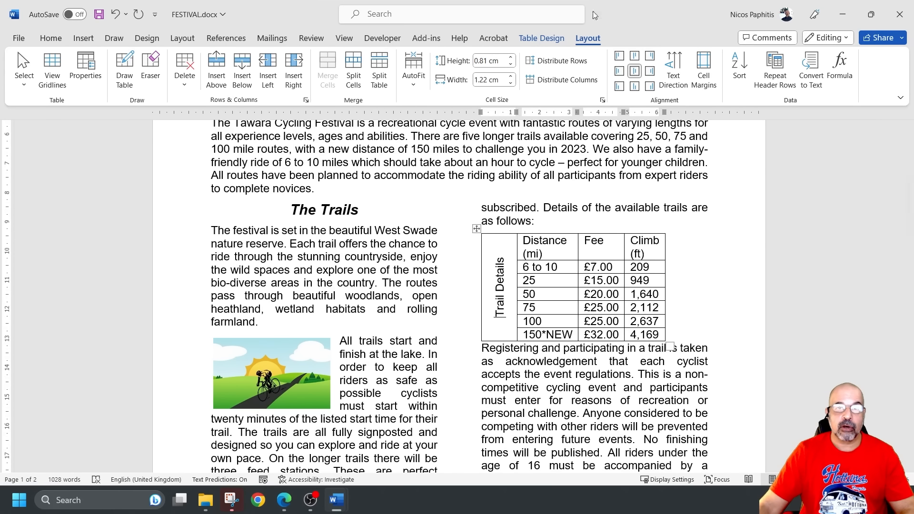
Shade the Trail Details cell black.
click(543, 39)
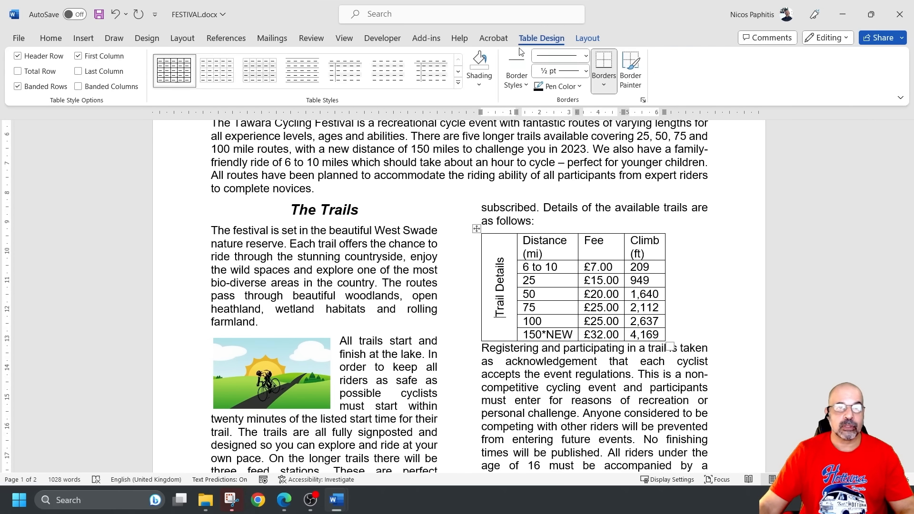
click(489, 88)
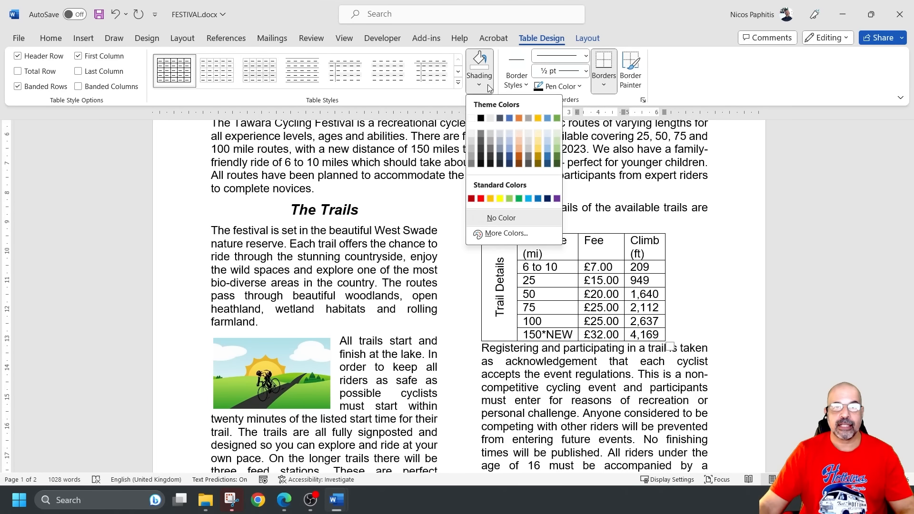
click(480, 118)
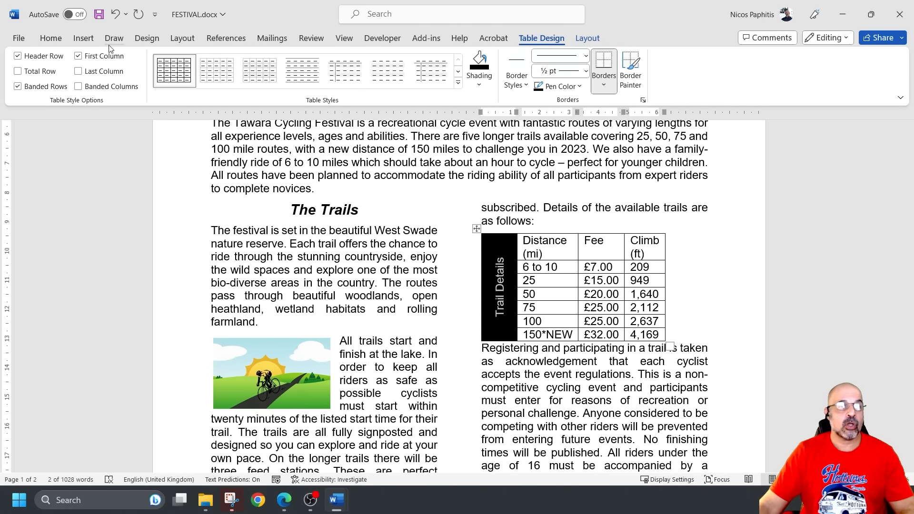
Make the Trail Details text white.
click(50, 38)
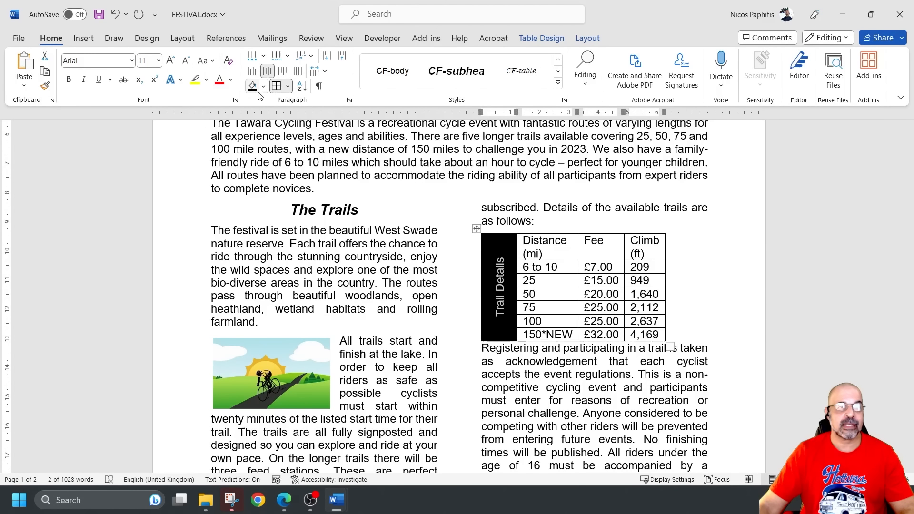
click(231, 80)
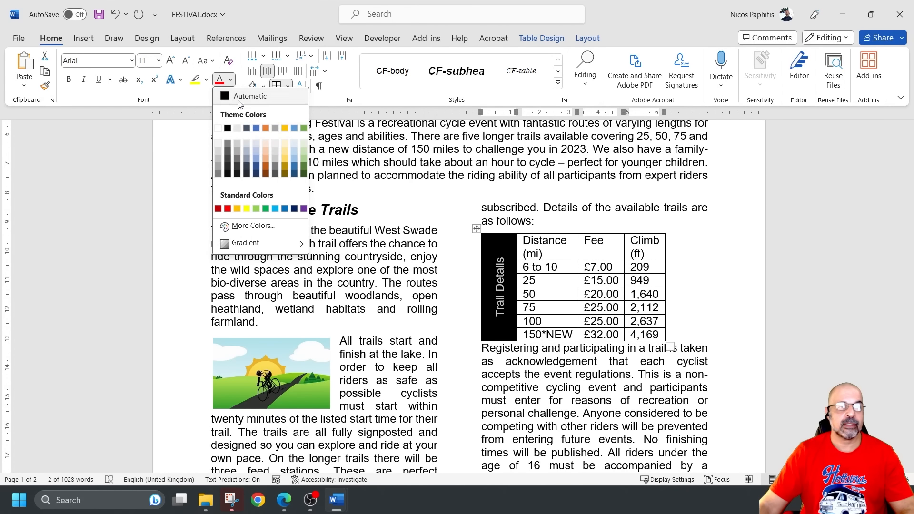
click(218, 130)
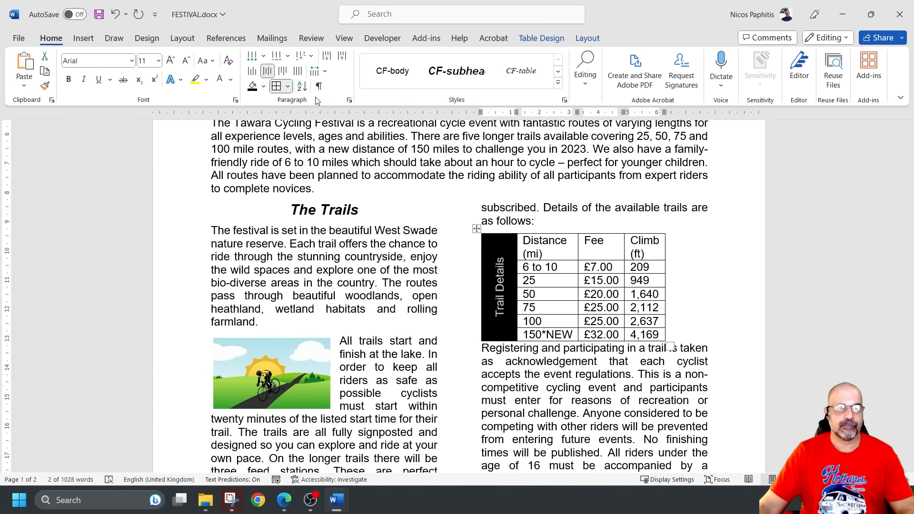
click(231, 80)
click(530, 282)
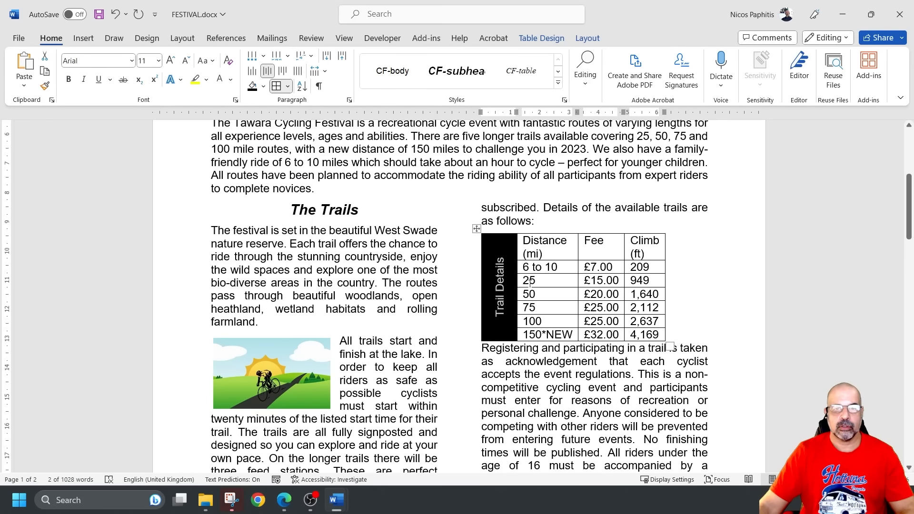
click(531, 284)
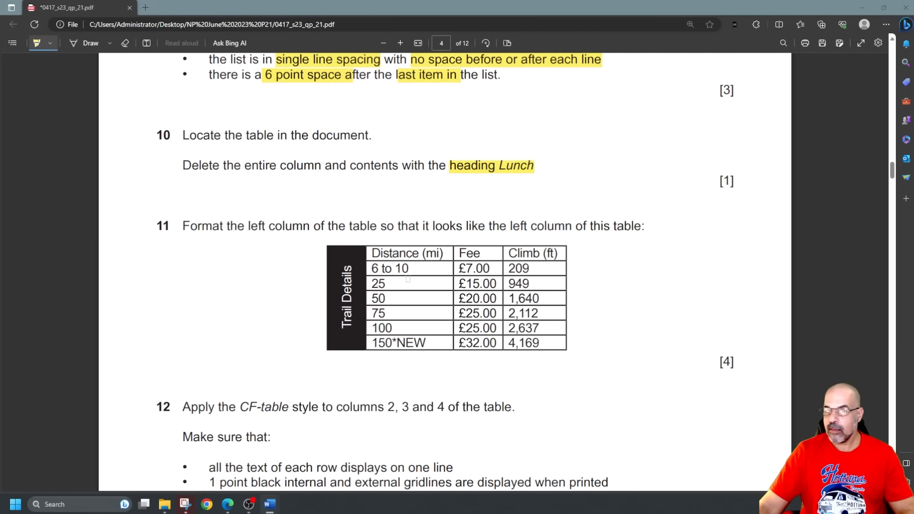
Scroll to question 12 and highlight its requirement that each row displays on one line.
scroll(491, 286, down, 4)
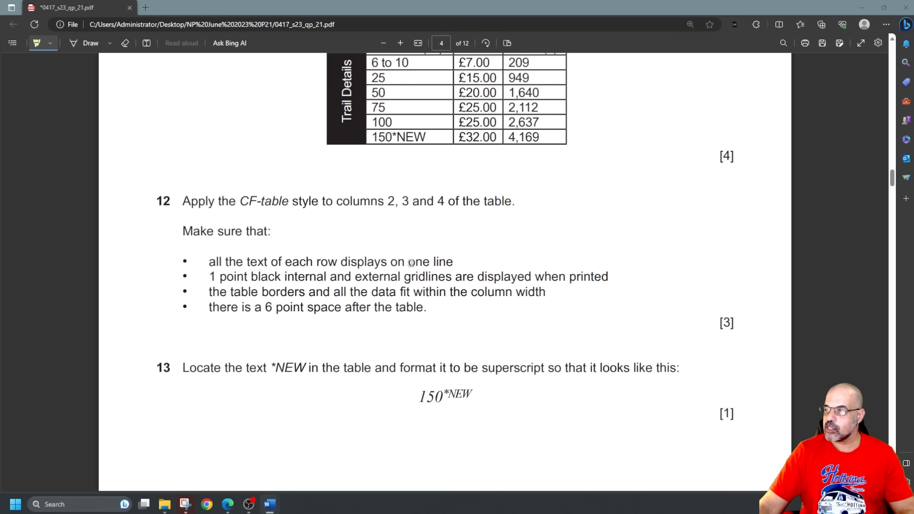
drag(374, 263, 448, 262)
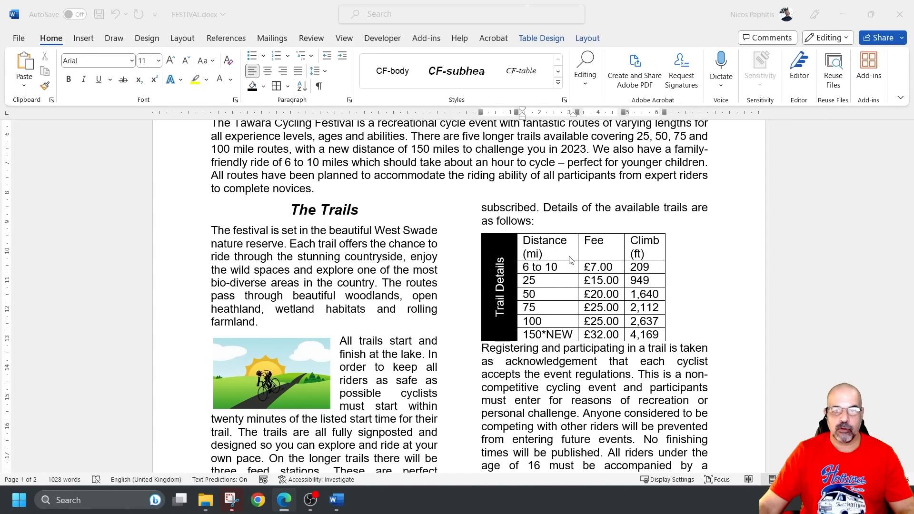
Widen the Climb, Fee and Distance columns so Distance (mi), Climb (ft) and every row fit one line.
click(664, 268)
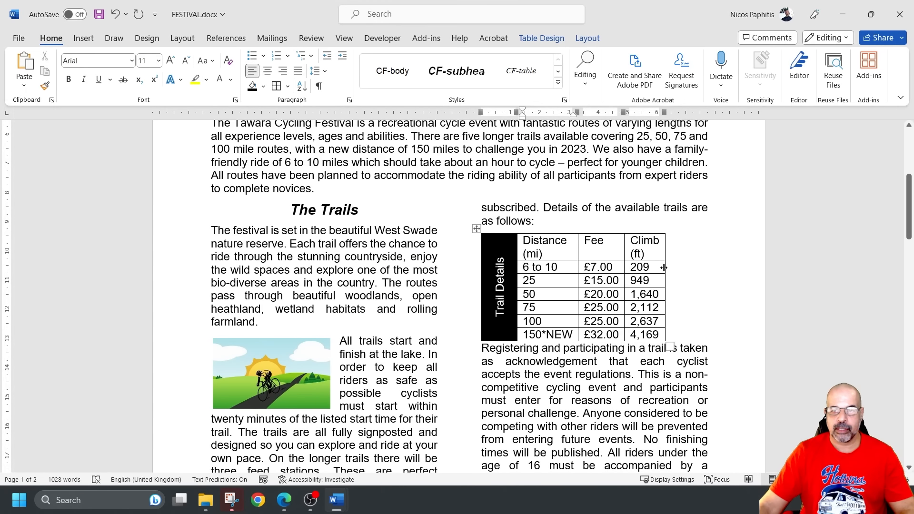
drag(665, 268, 685, 268)
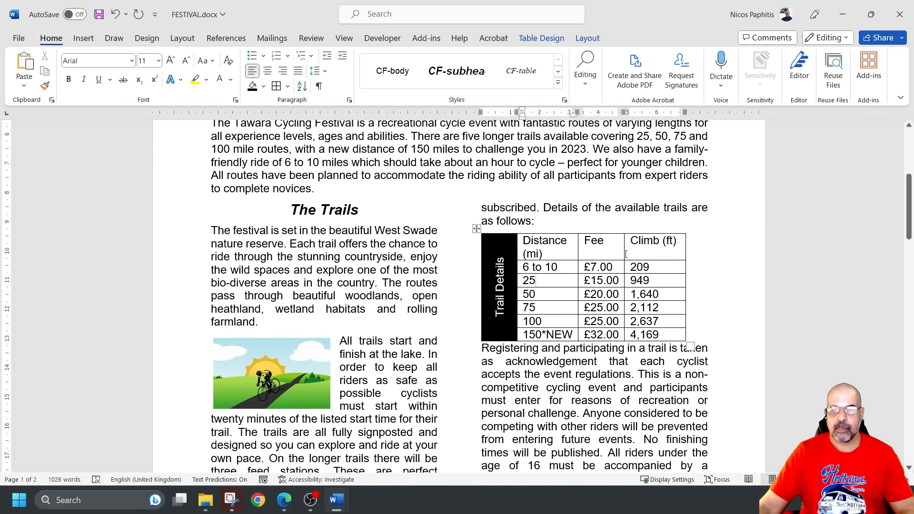
drag(624, 254, 643, 257)
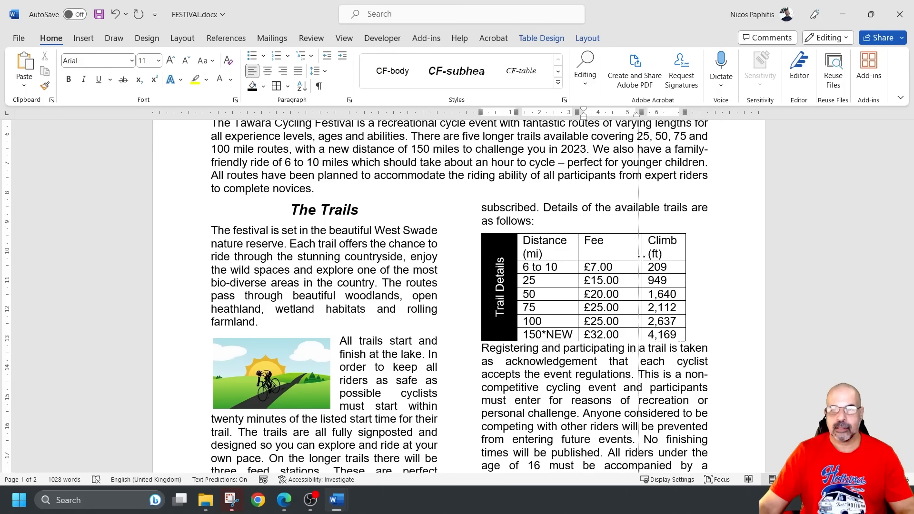
drag(577, 253, 597, 256)
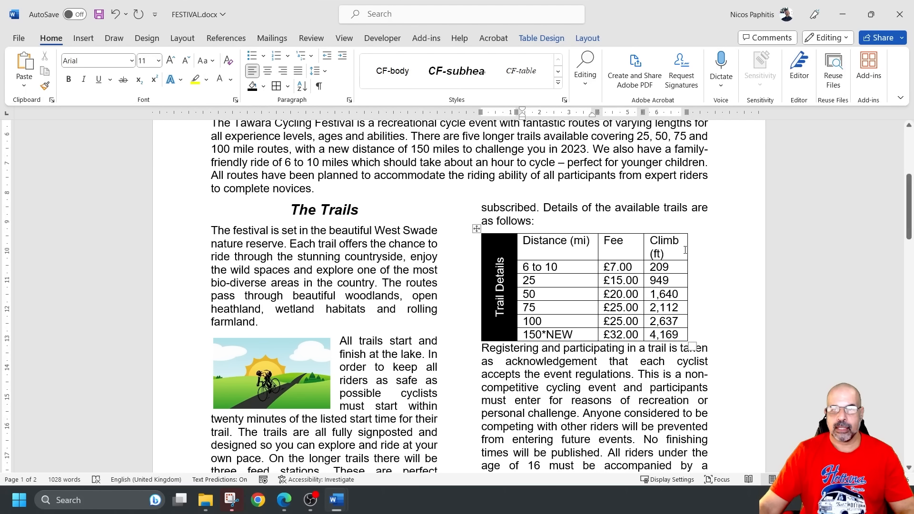
drag(686, 253, 706, 253)
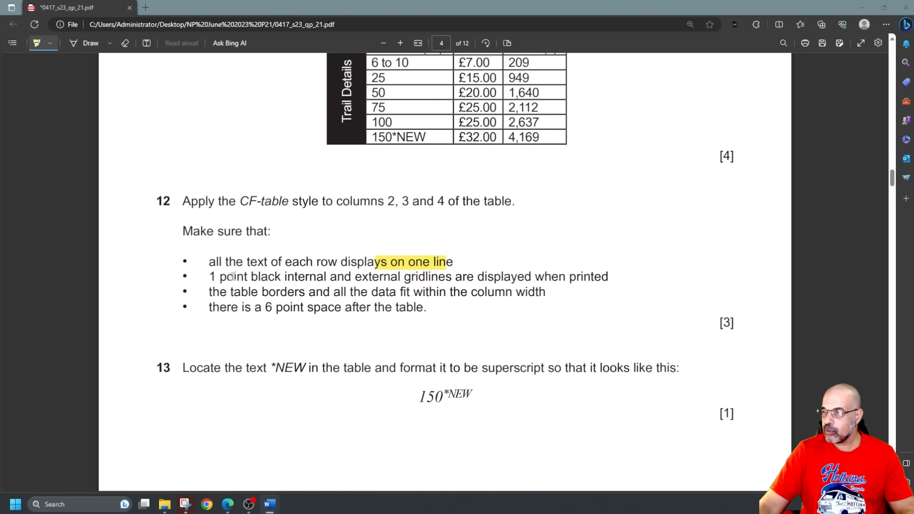
Highlight question 12's requirement for 1 point black internal and external gridlines.
drag(211, 277, 562, 274)
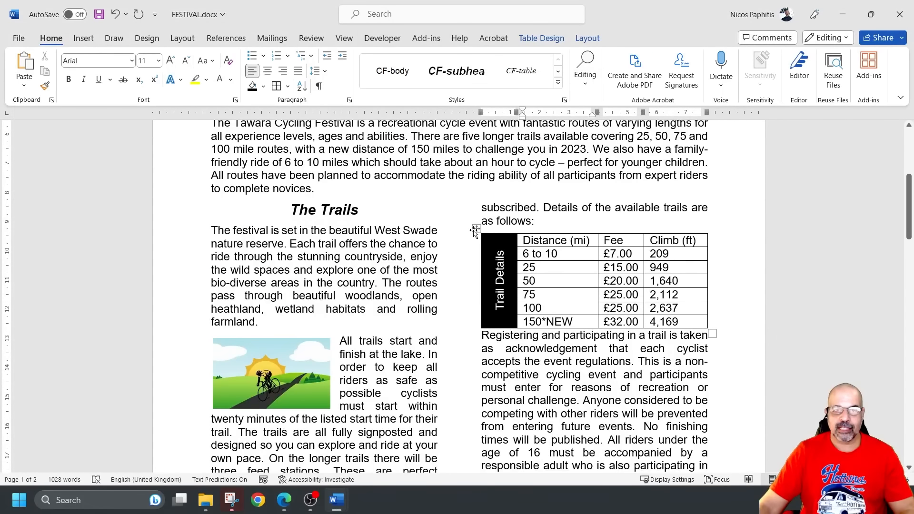
Apply 1 pt borders to all internal and external gridlines of the trail table via Borders and Shading.
click(476, 230)
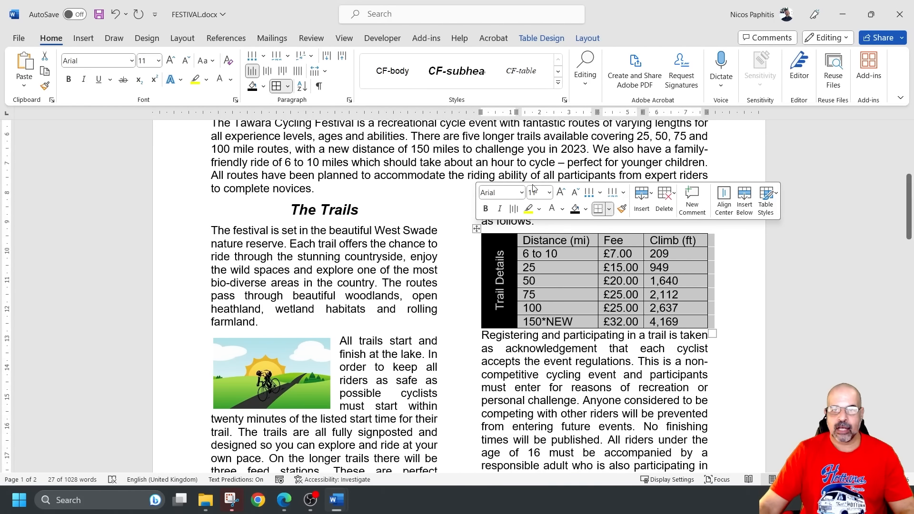
click(609, 209)
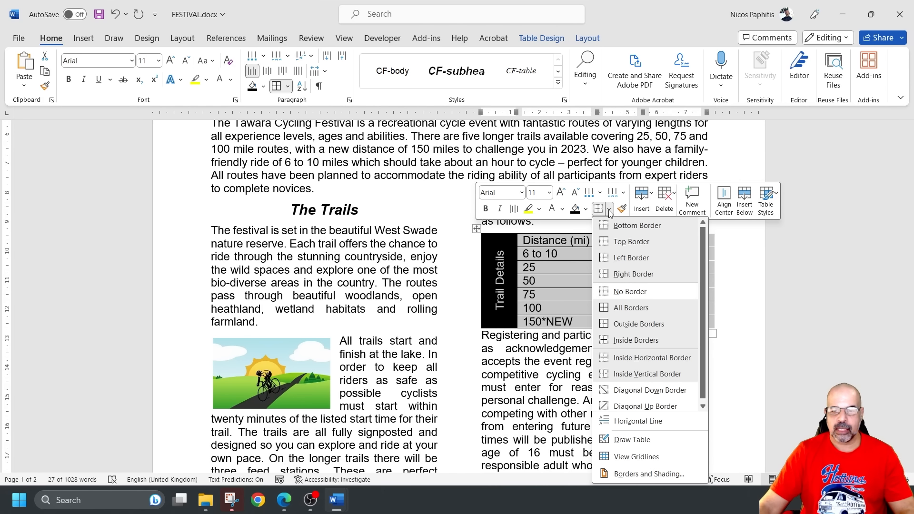
click(649, 474)
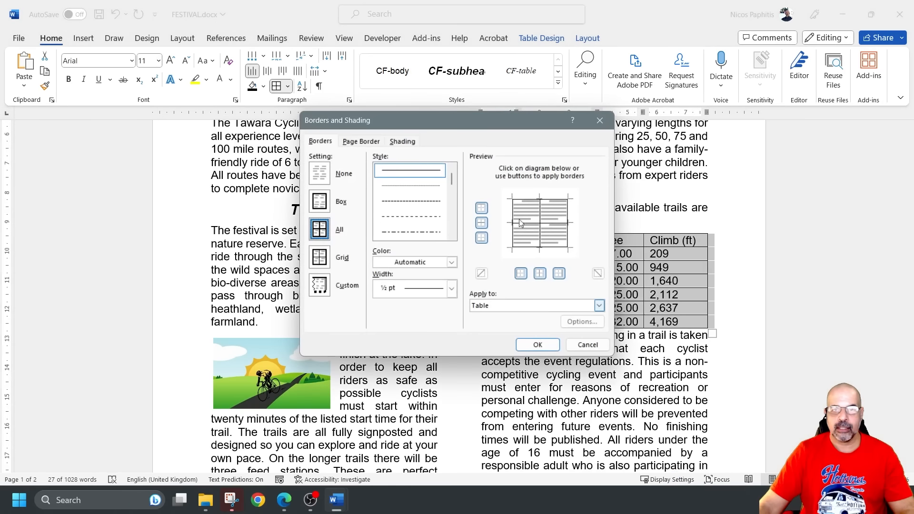
drag(417, 123, 262, 110)
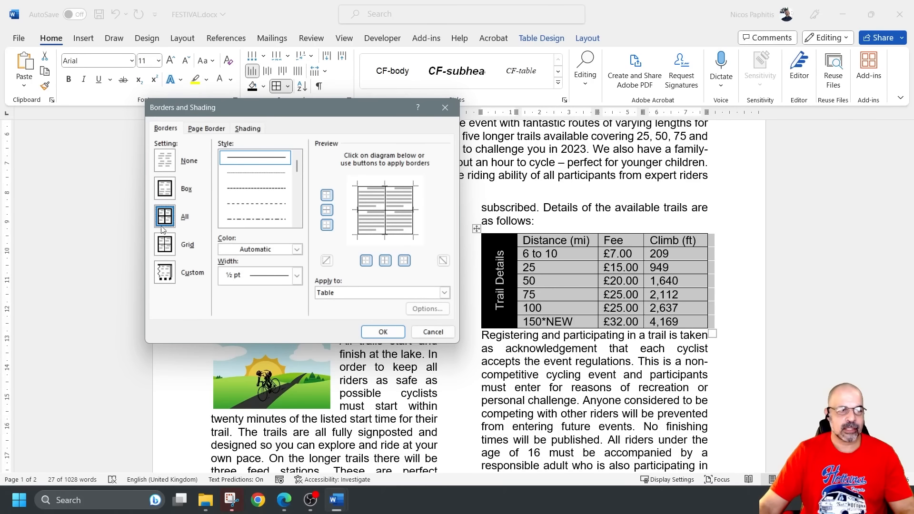
click(296, 276)
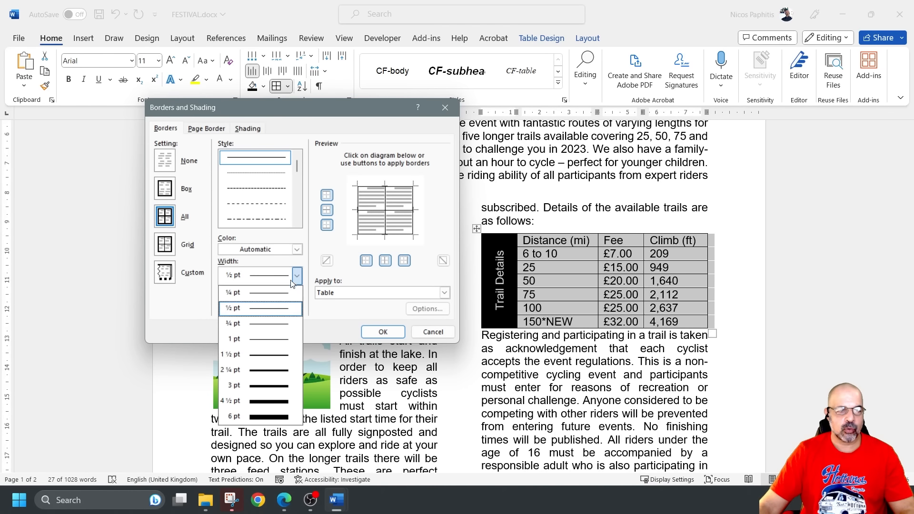
click(264, 338)
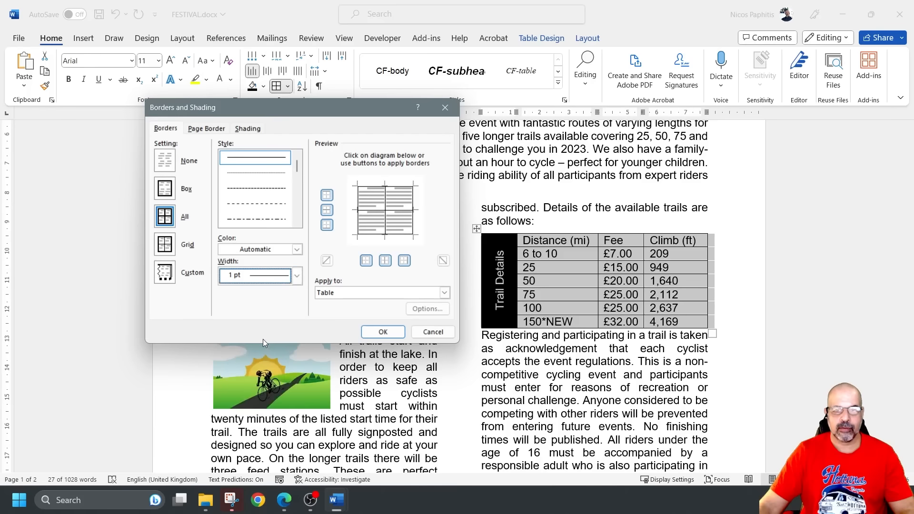
click(396, 333)
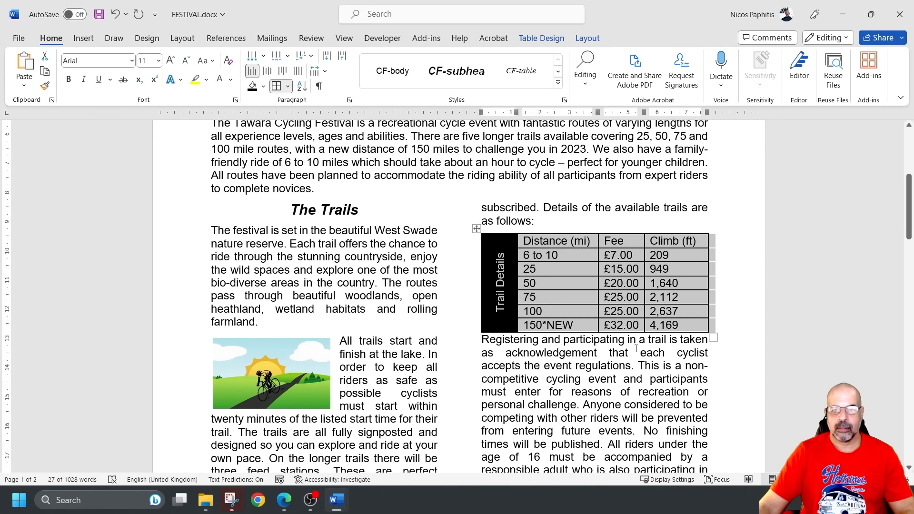
click(636, 348)
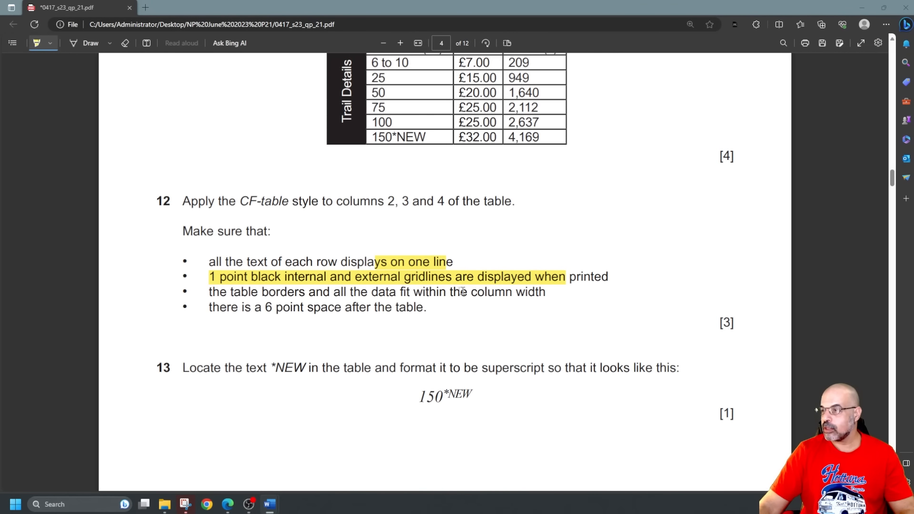
drag(473, 293, 583, 296)
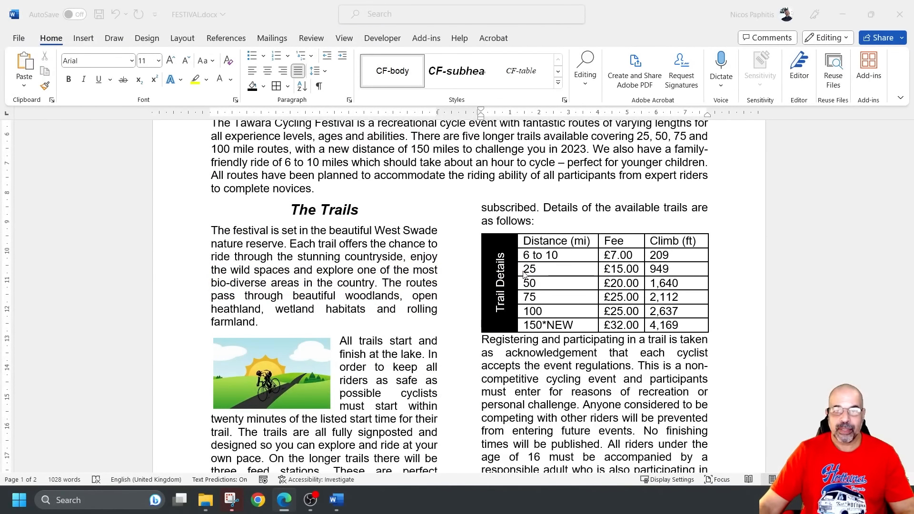
Set 6 pt Spacing Before on the Registering paragraph below the table.
scroll(580, 335, down, 2)
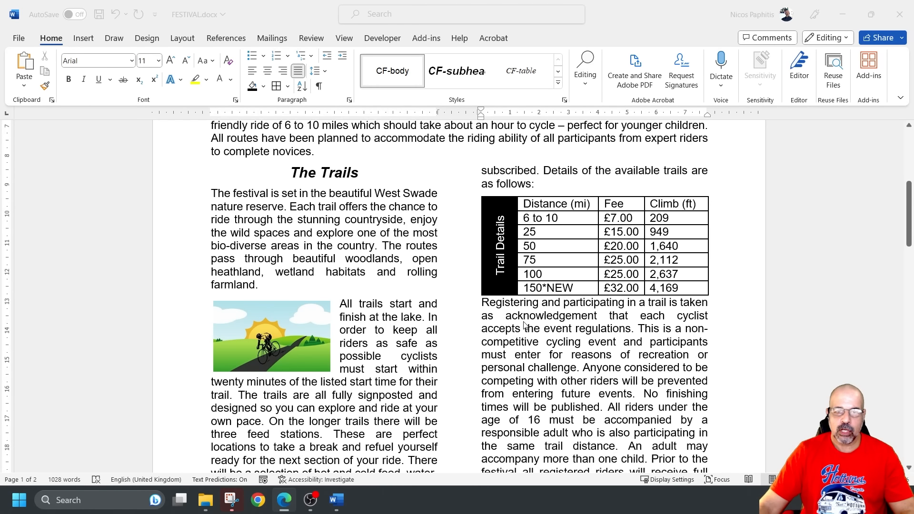
click(505, 307)
drag(504, 299, 523, 316)
click(498, 304)
shift+click(523, 304)
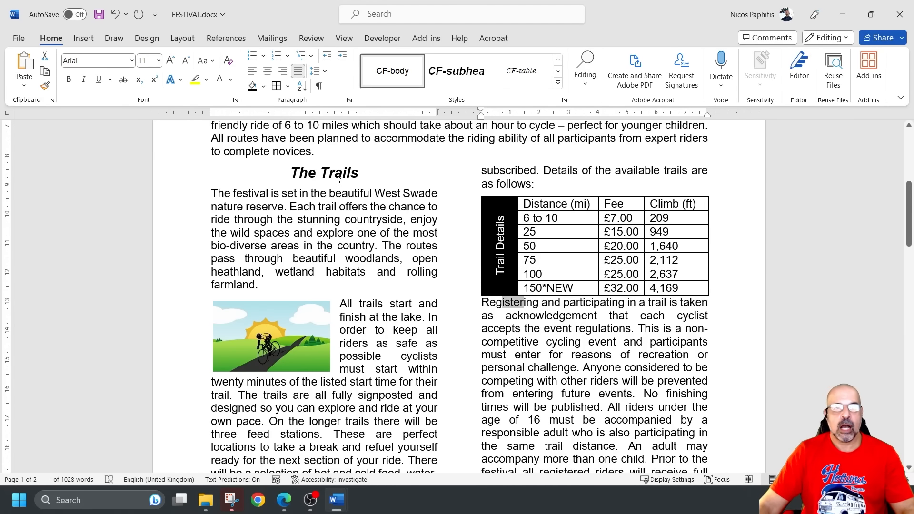
click(349, 100)
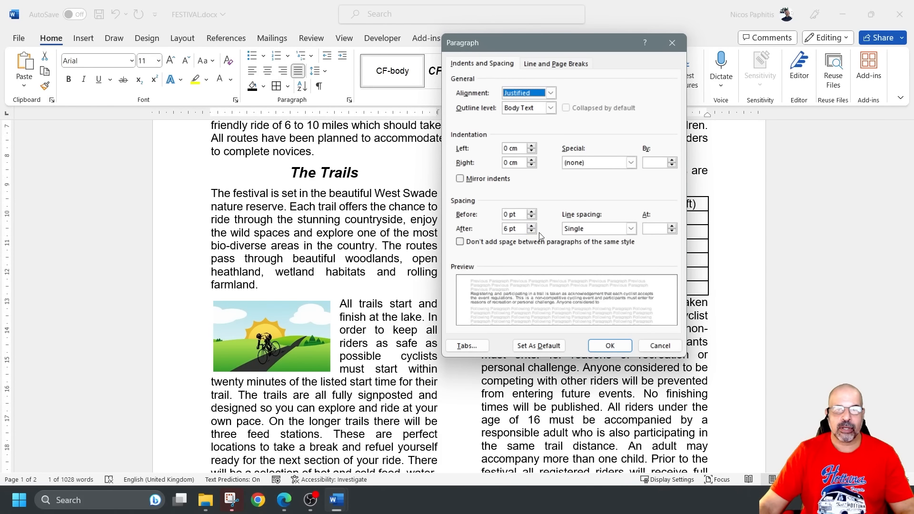
click(531, 212)
drag(589, 38, 323, 93)
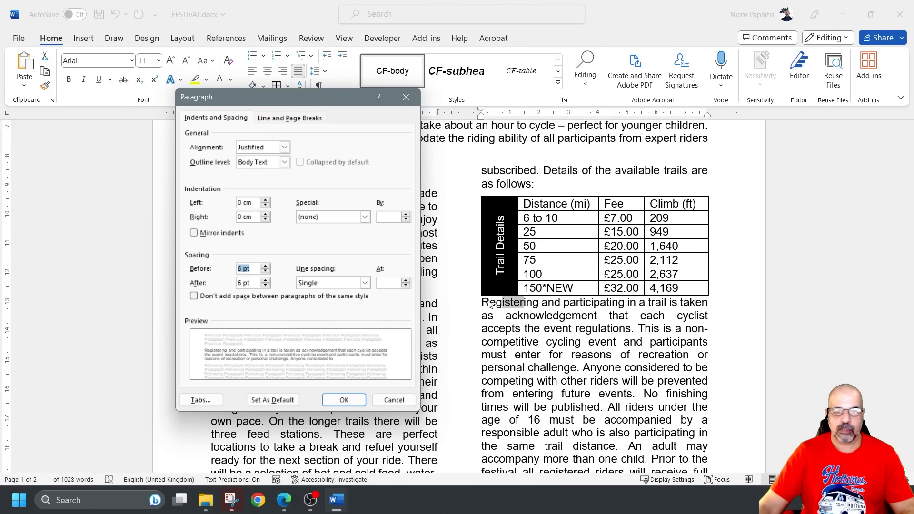
click(344, 400)
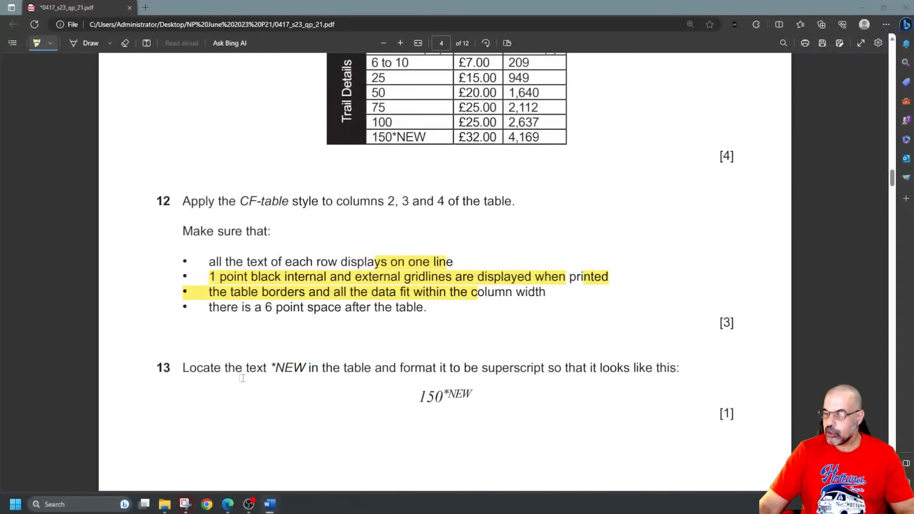
Highlight *NEW, superscript and the 150*NEW example in question 13.
drag(271, 367, 309, 369)
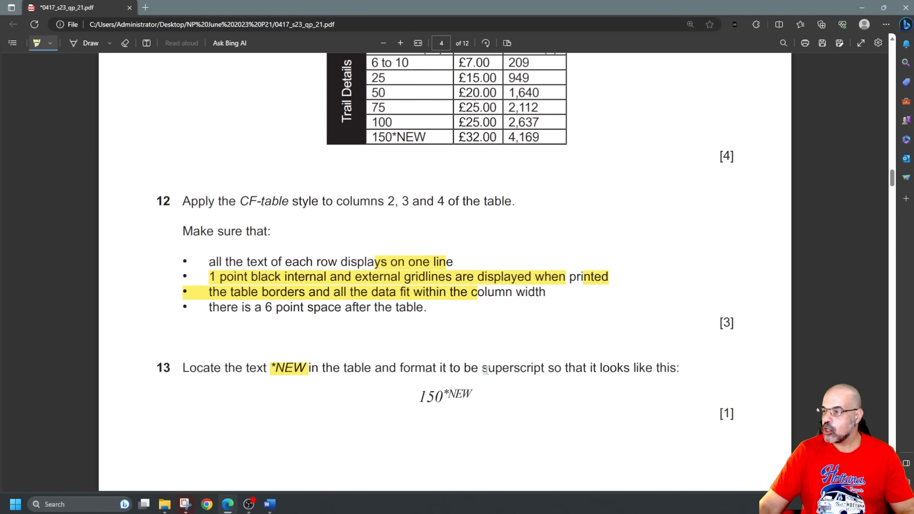
drag(485, 370, 543, 369)
mouse_move(471, 398)
mouse_down()
mouse_move(400, 397)
mouse_move(409, 396)
mouse_up()
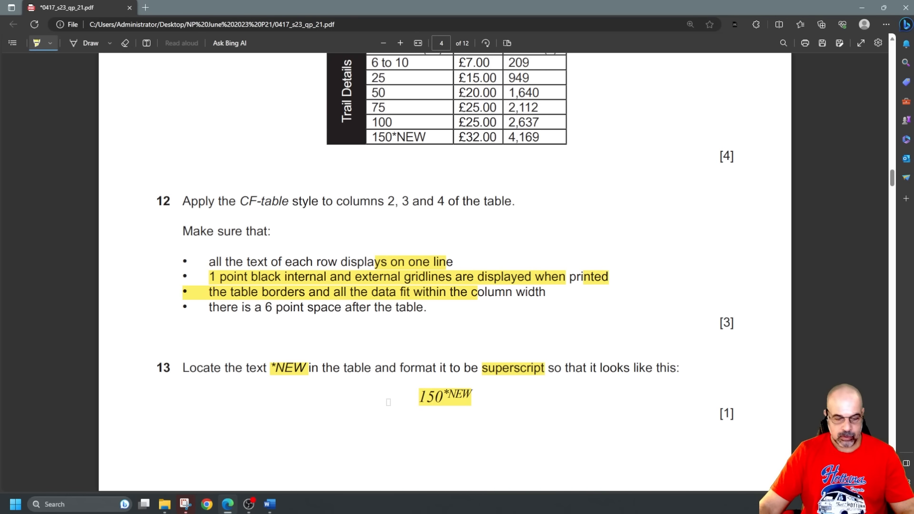
key(alt+Tab)
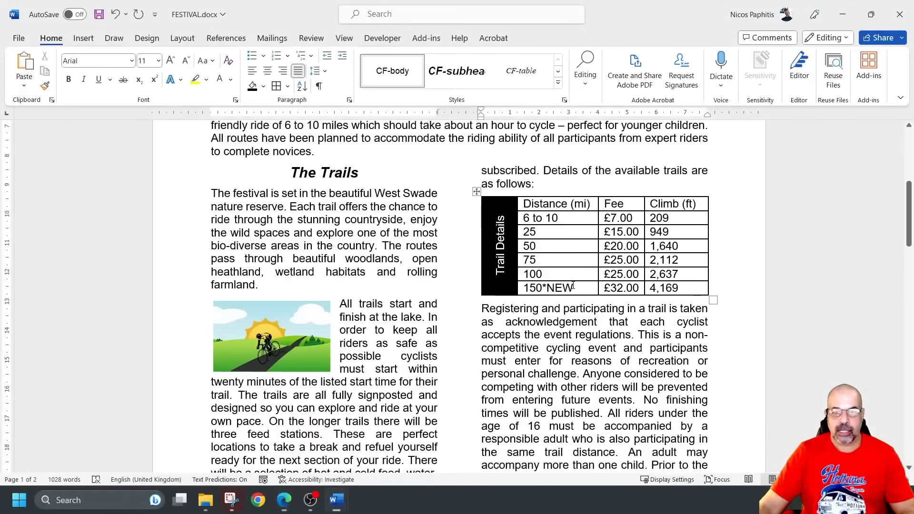
Superscript *NEW in the 150*NEW cell, then highlight question 12's CF-table instruction.
click(574, 284)
drag(574, 283, 546, 289)
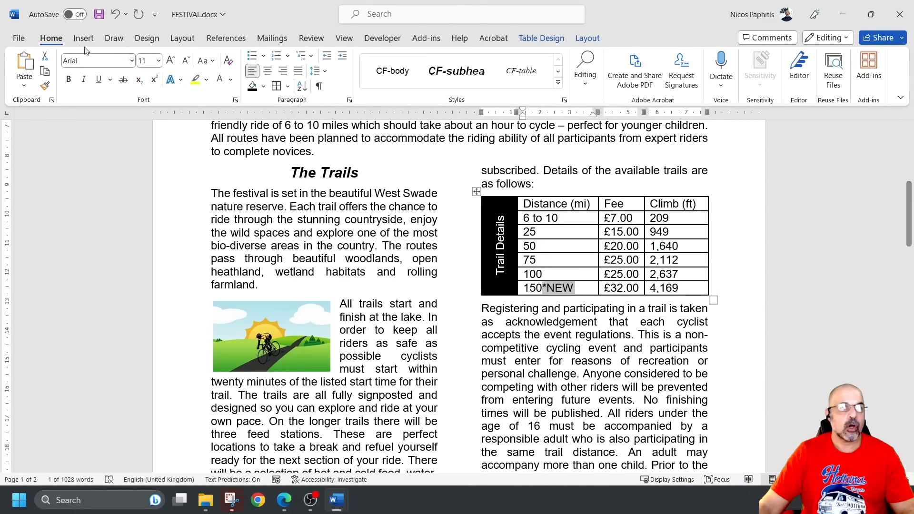
click(154, 81)
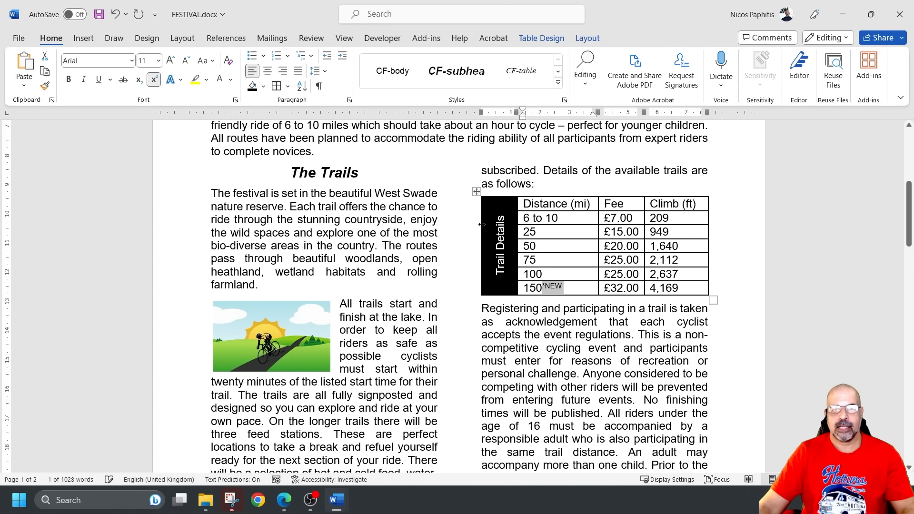
click(567, 288)
drag(568, 288, 542, 288)
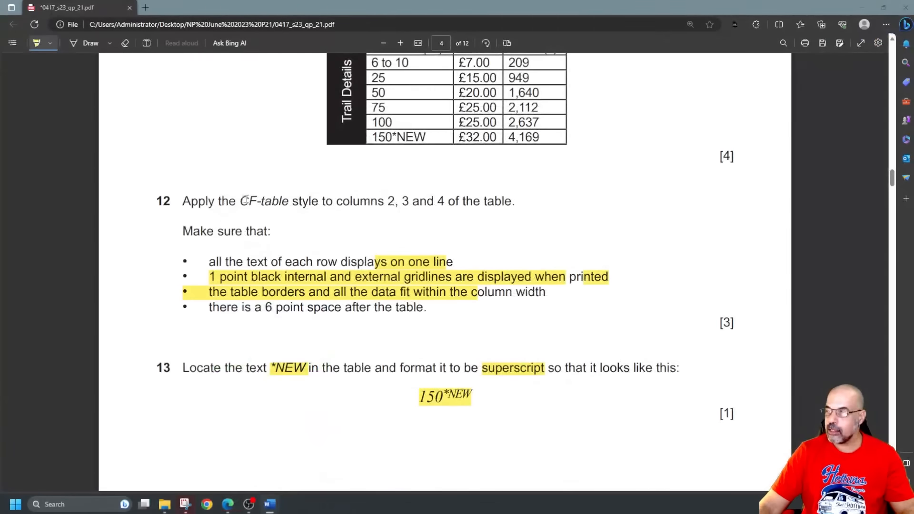
drag(238, 202, 515, 206)
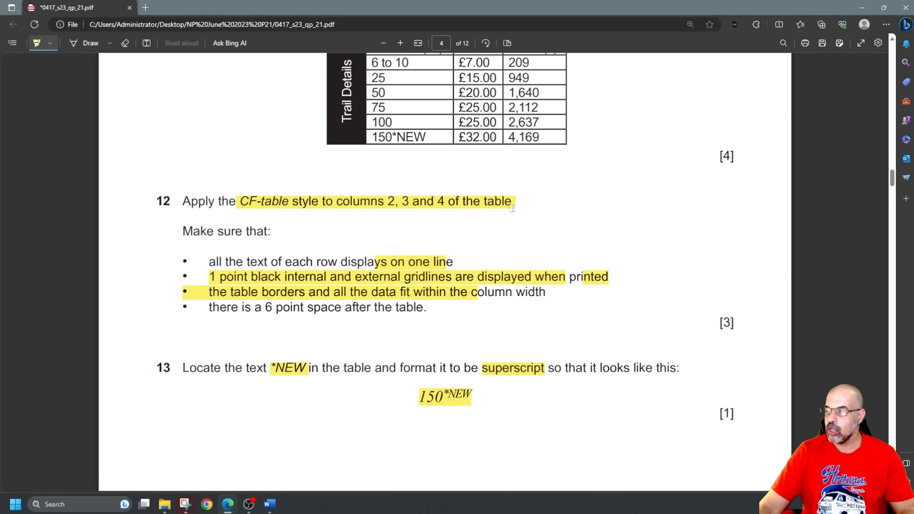
key(alt+Tab)
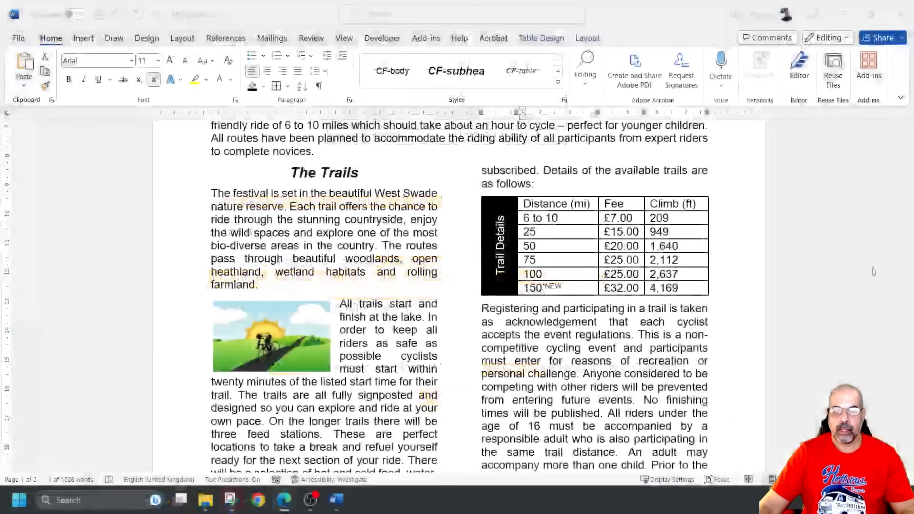
Apply the CF-table style to the cells from Distance (mi) through 4,169.
drag(548, 203, 693, 287)
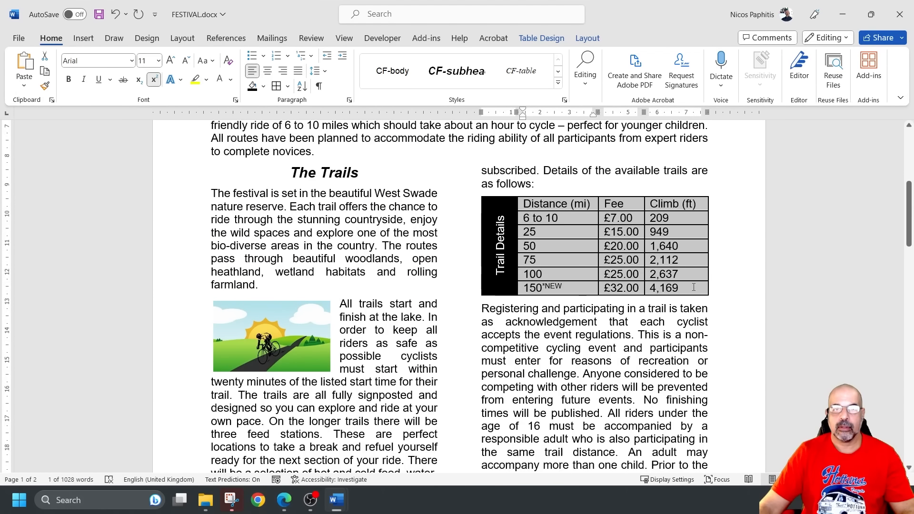
click(528, 74)
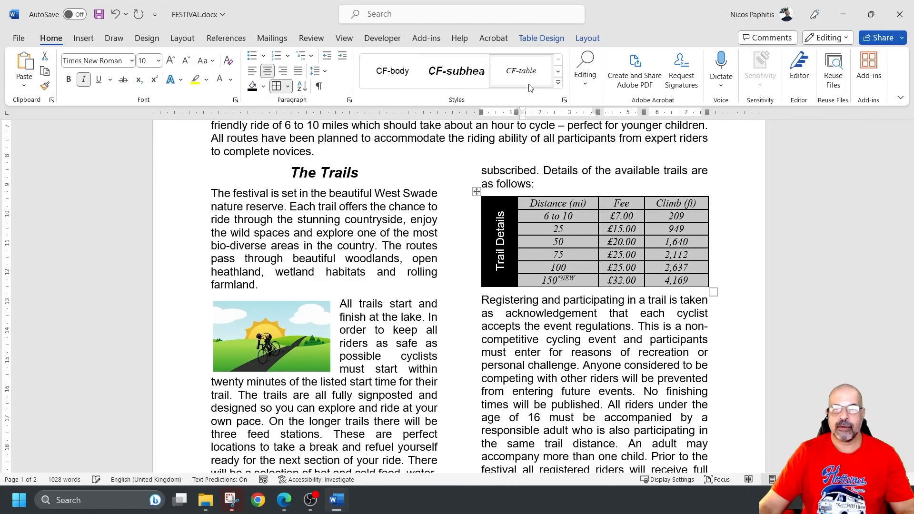
click(627, 327)
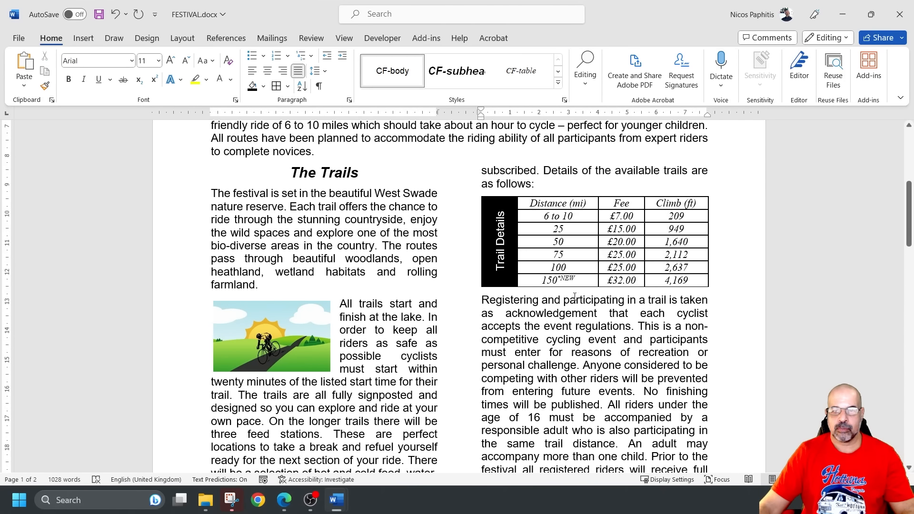
drag(585, 279, 540, 286)
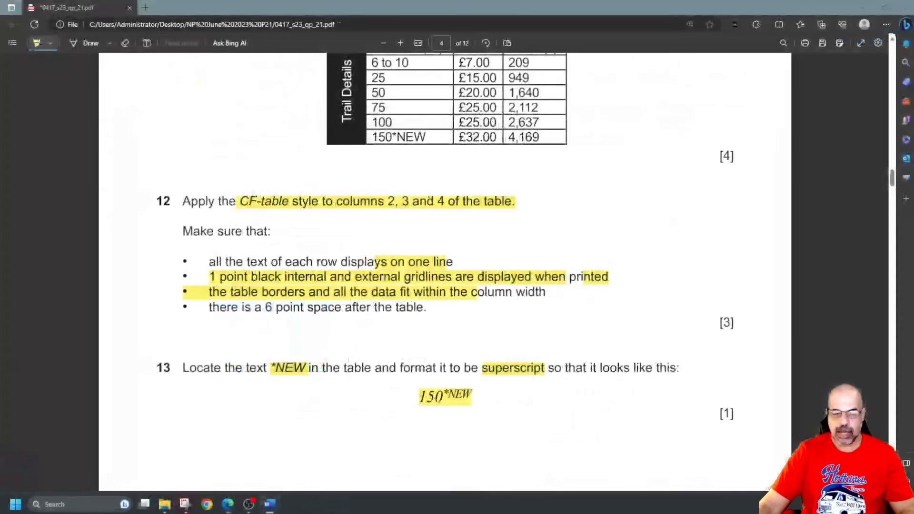
Scroll to question 14 on page 5 and highlight 'no widows or orphans'.
scroll(558, 369, down, 4)
scroll(557, 369, down, 5)
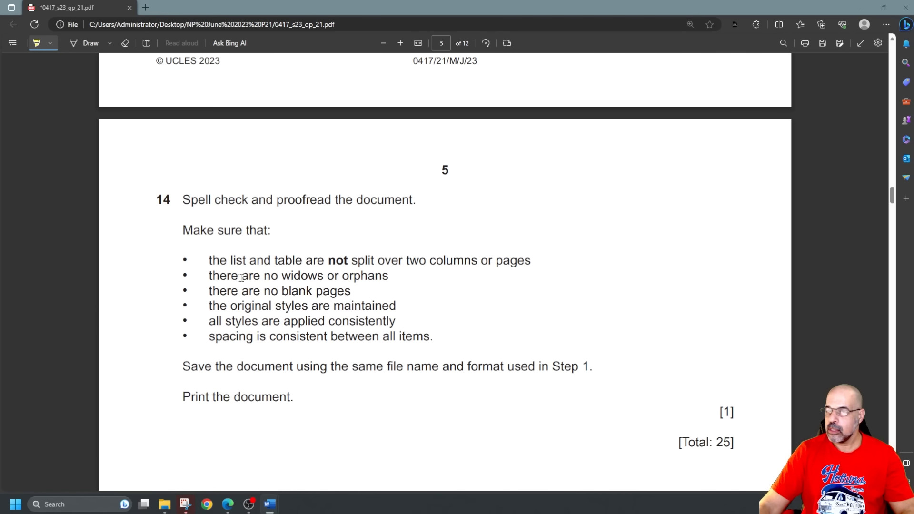
key(alt+Tab)
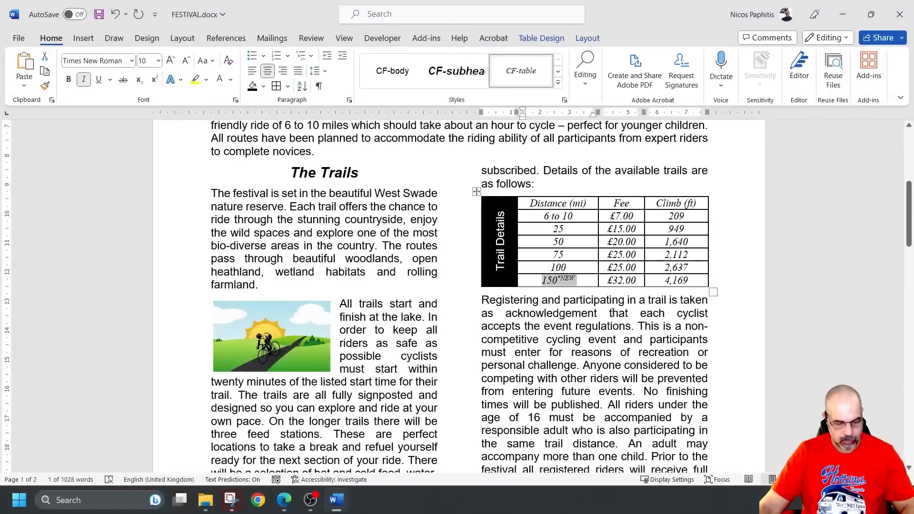
ctrl+scroll(486, 291, down, 6)
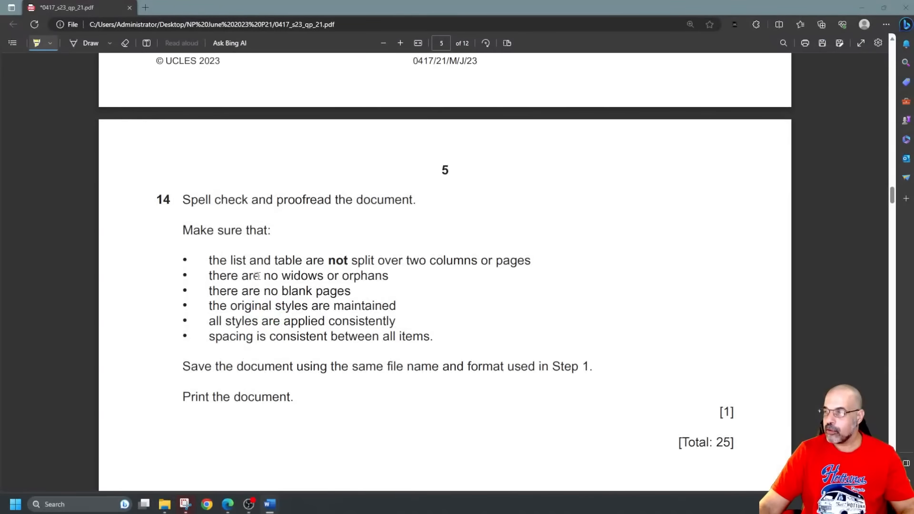
drag(253, 275, 388, 276)
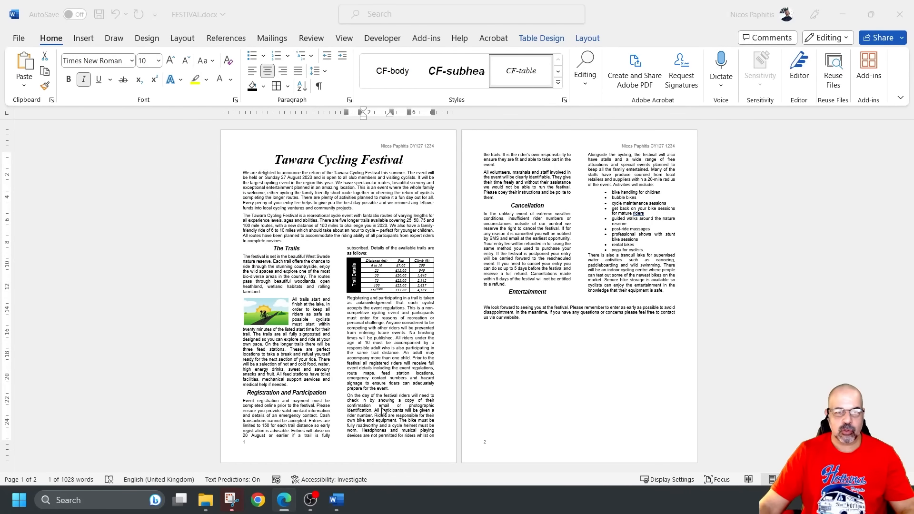
Select and inspect the paragraphs running from page 1 onto the top of page 2.
click(349, 399)
drag(352, 395, 510, 203)
click(490, 164)
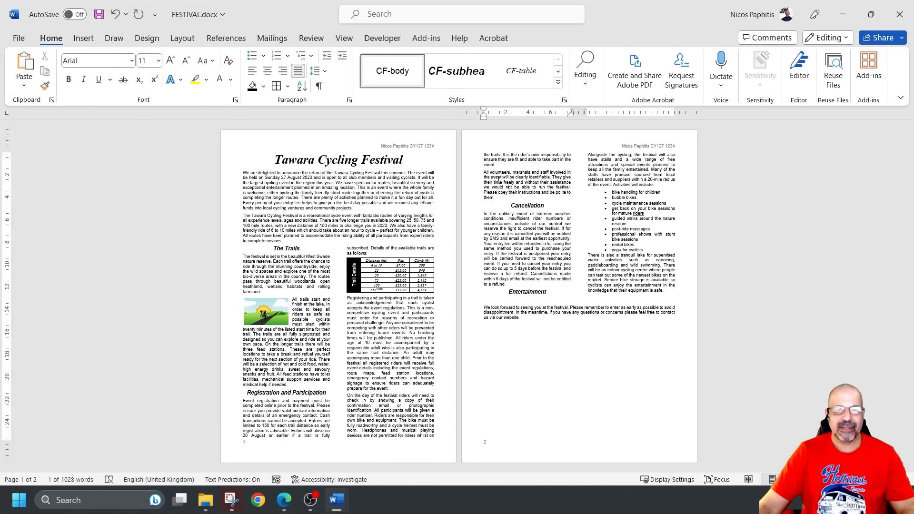
drag(481, 154, 484, 202)
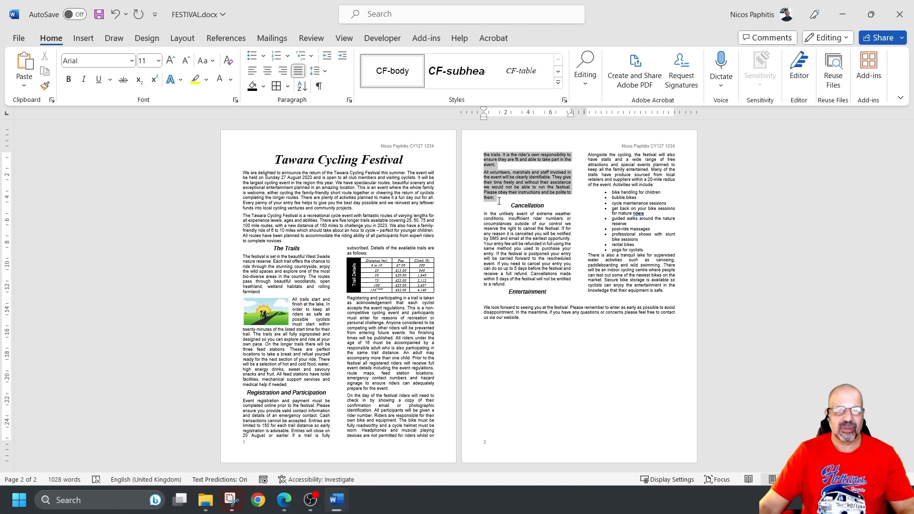
click(488, 152)
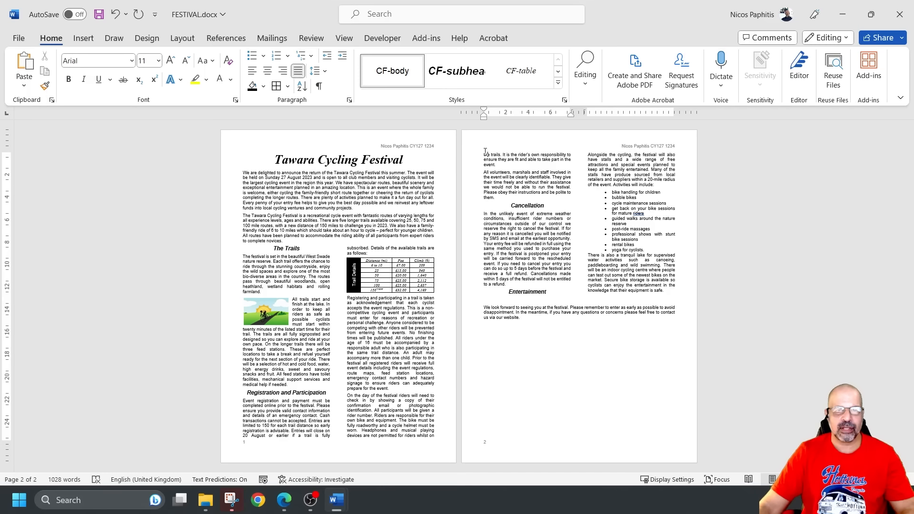
drag(484, 153, 496, 165)
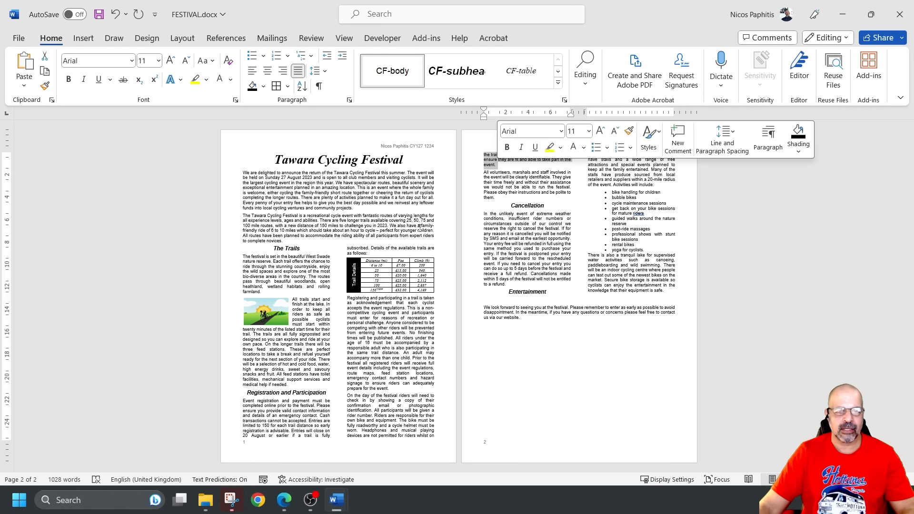
Insert a blank line at the end of page 1, then undo the recent edits with Ctrl+Z.
click(421, 383)
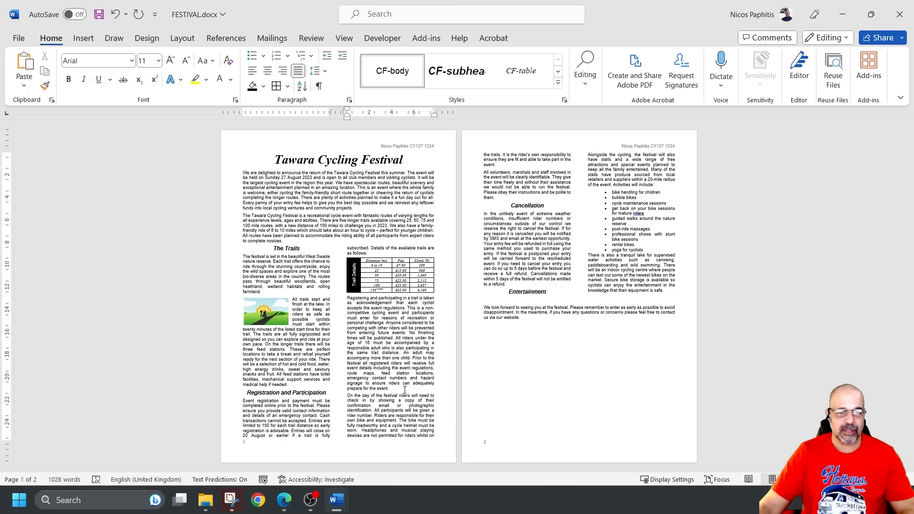
key(Return)
key(Return)
key(Return)
key(Return)
key(Return)
key(Return)
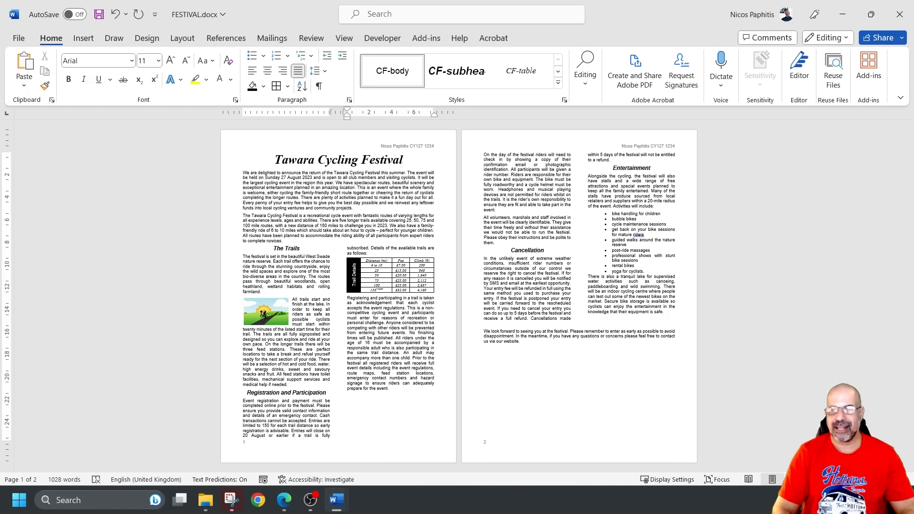
key(BackSpace)
key(ctrl+z)
key(ctrl+z)
key(ctrl+z)
key(ctrl+z)
key(ctrl+z)
key(ctrl+z)
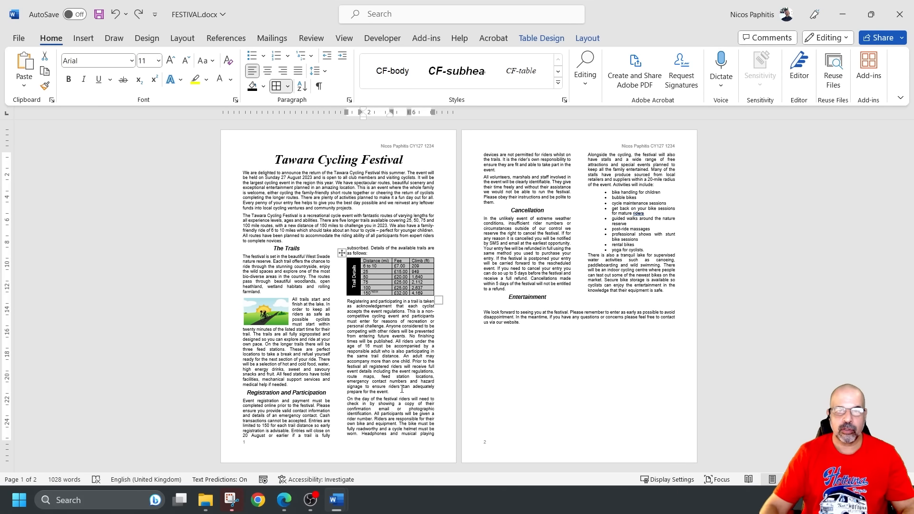
double_click(506, 170)
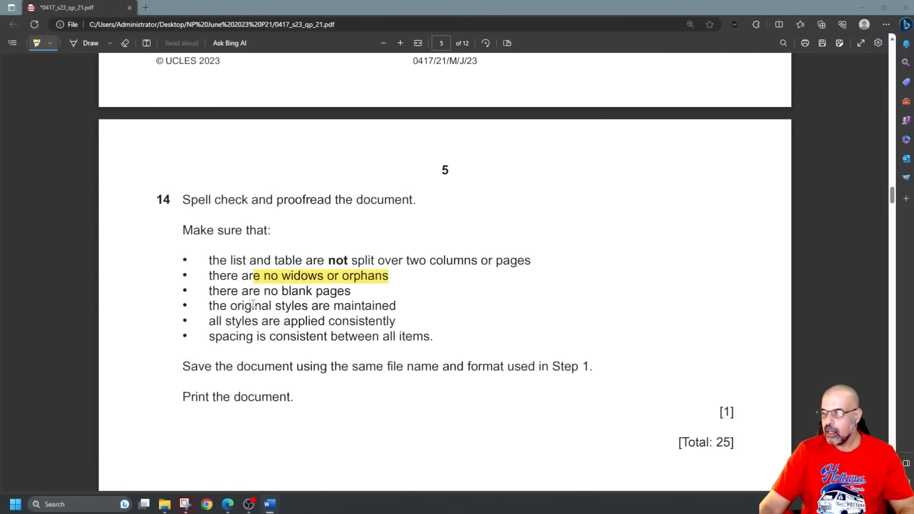
Highlight question 14's no blank pages, styles maintained, styles consistent and consistent spacing checks.
drag(262, 297, 351, 292)
drag(276, 310, 396, 311)
drag(244, 328, 390, 329)
drag(240, 343, 423, 343)
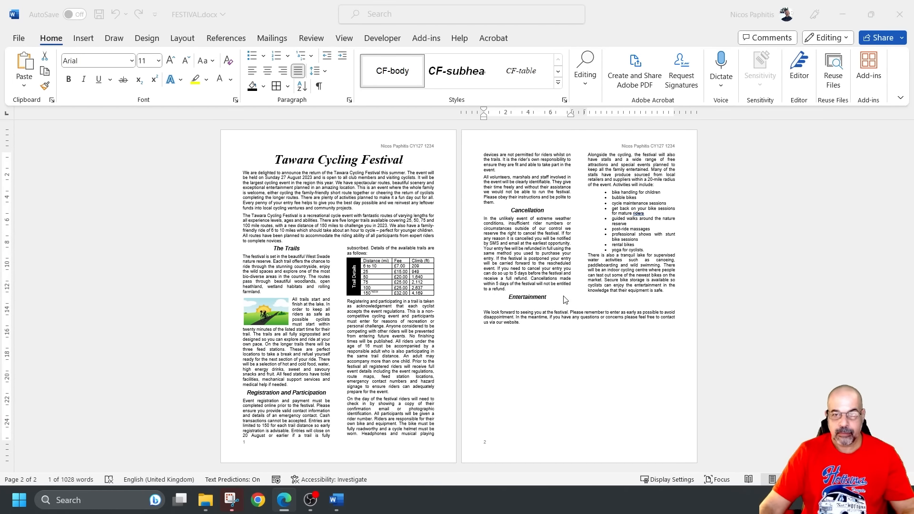
Select the 'yoga for cyclists.' bullet text and open its Paragraph settings dialog.
scroll(566, 301, up, 7)
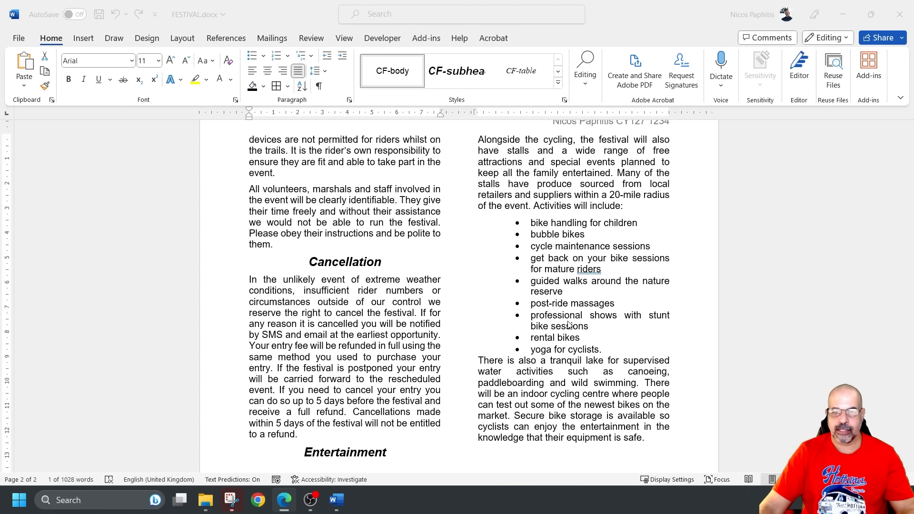
ctrl+scroll(496, 356, up, 2)
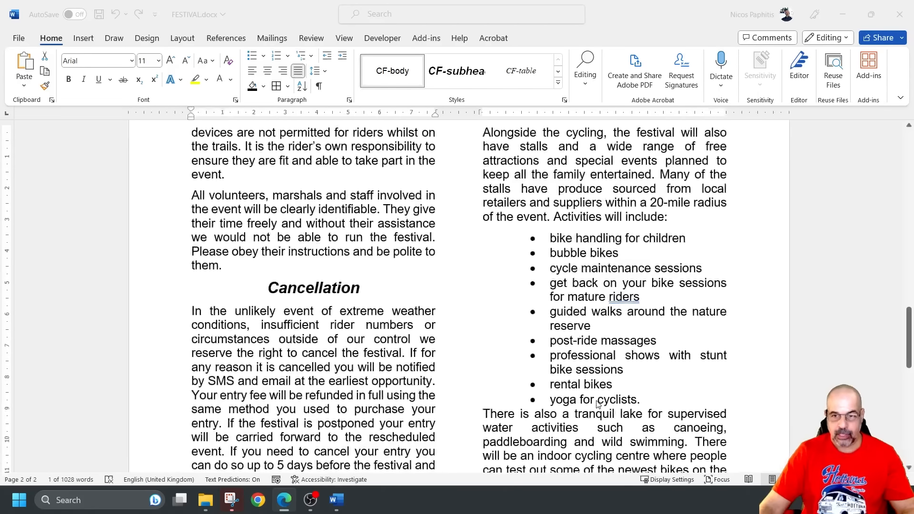
click(639, 398)
triple_click(631, 400)
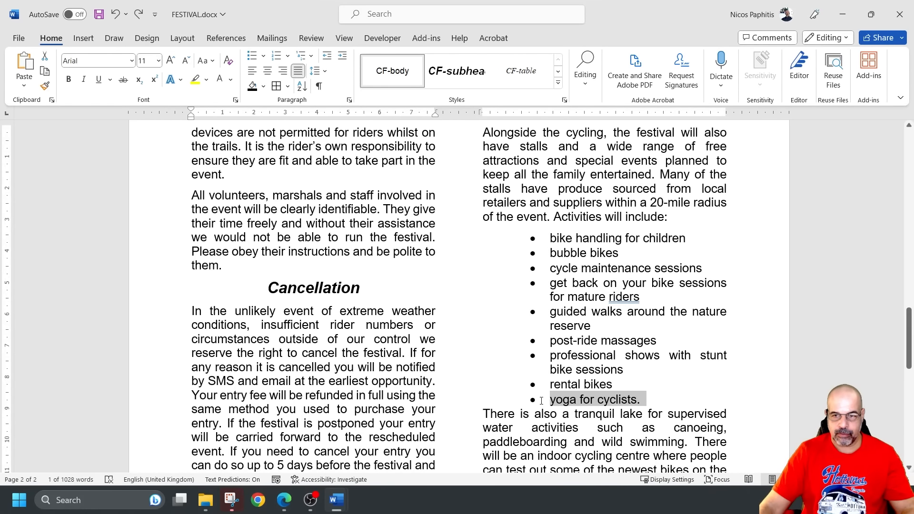
scroll(627, 395, down, 3)
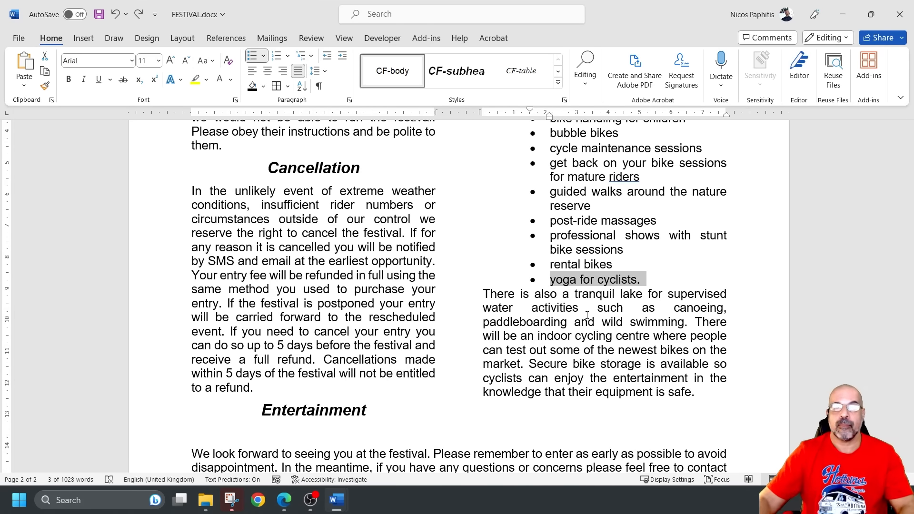
click(588, 284)
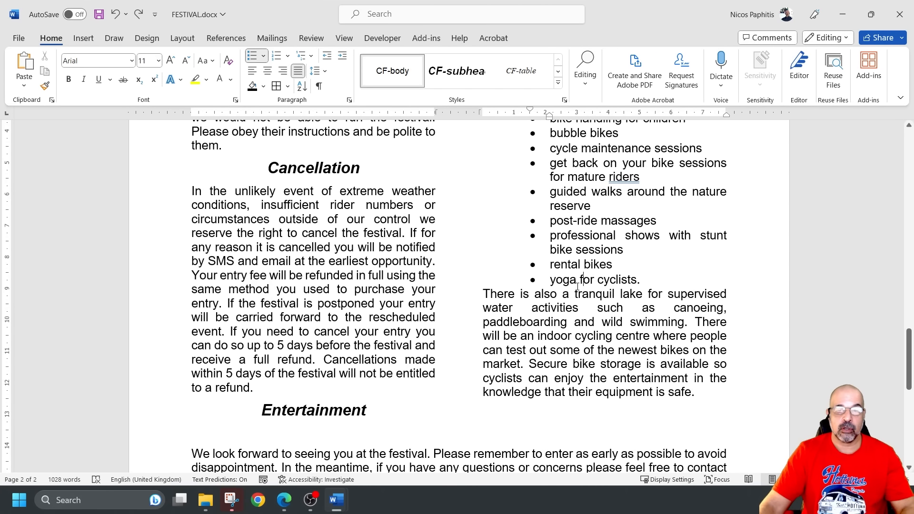
drag(637, 279, 550, 281)
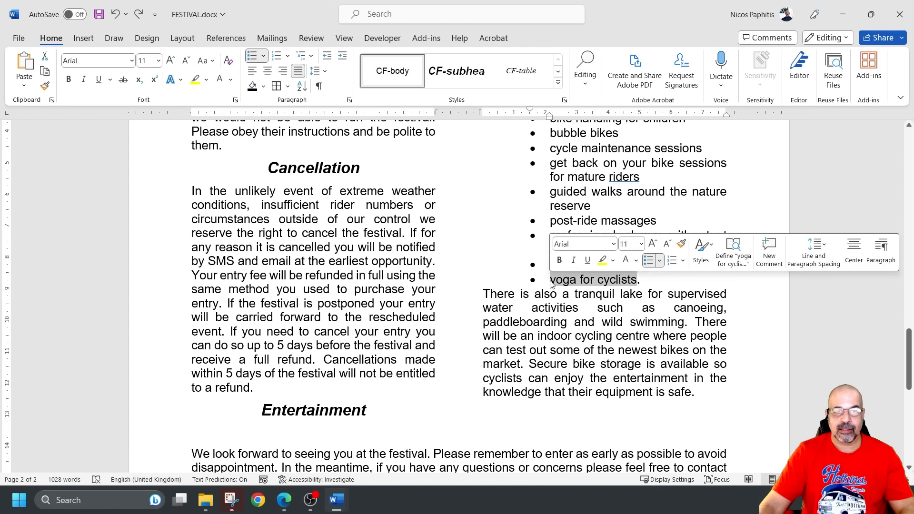
click(349, 100)
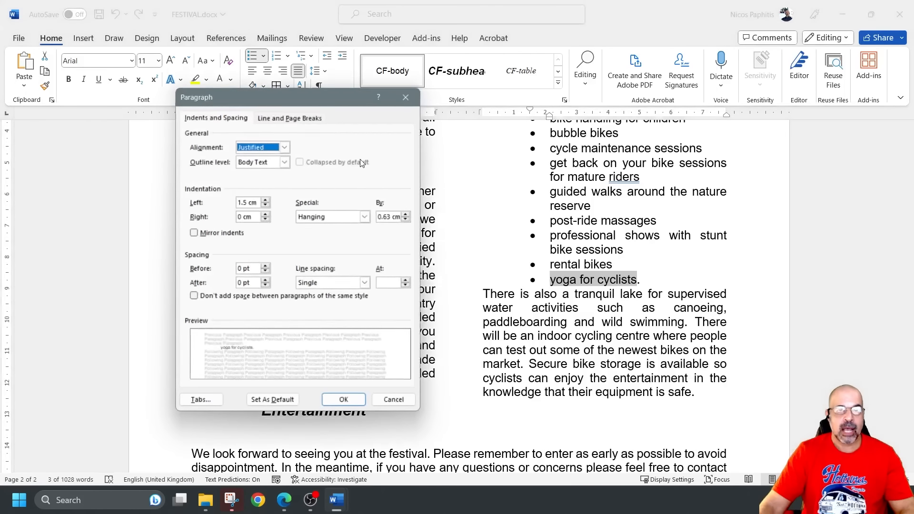
Set 6 pt spacing after the last bullet, then undo it.
click(265, 279)
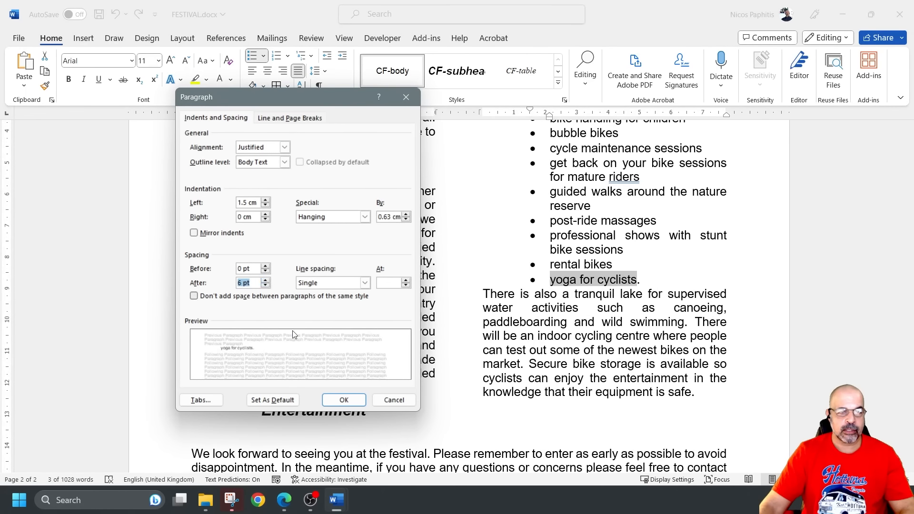
click(343, 400)
click(620, 292)
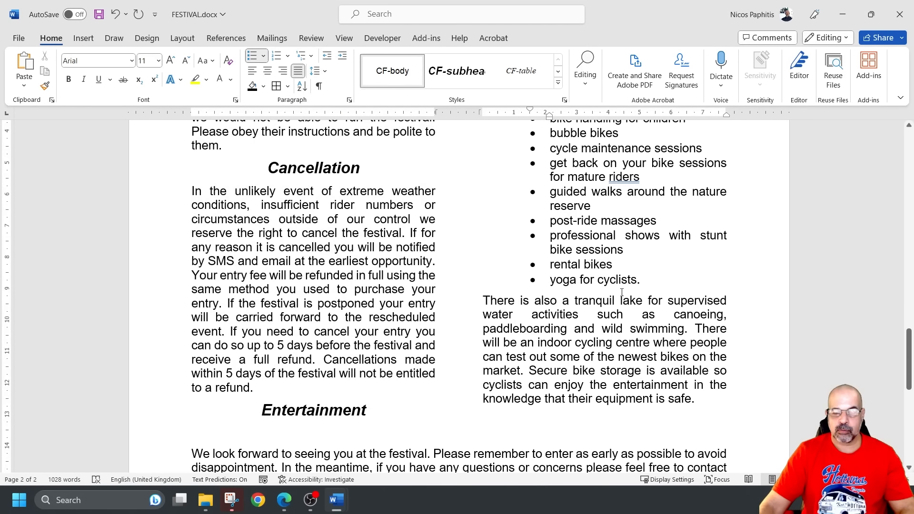
key(ctrl+z)
Give the 'There is also a tranquil lake' paragraph 6 pt spacing before.
click(504, 294)
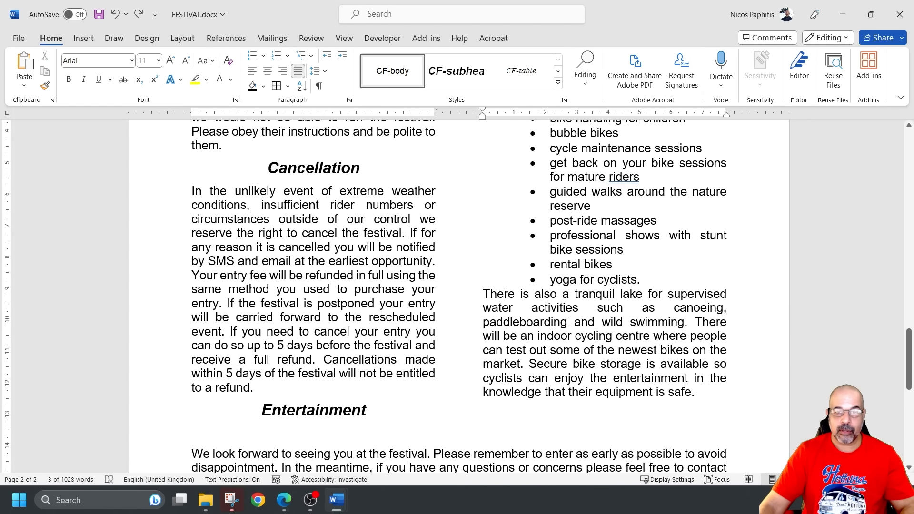
drag(522, 298, 581, 336)
click(580, 324)
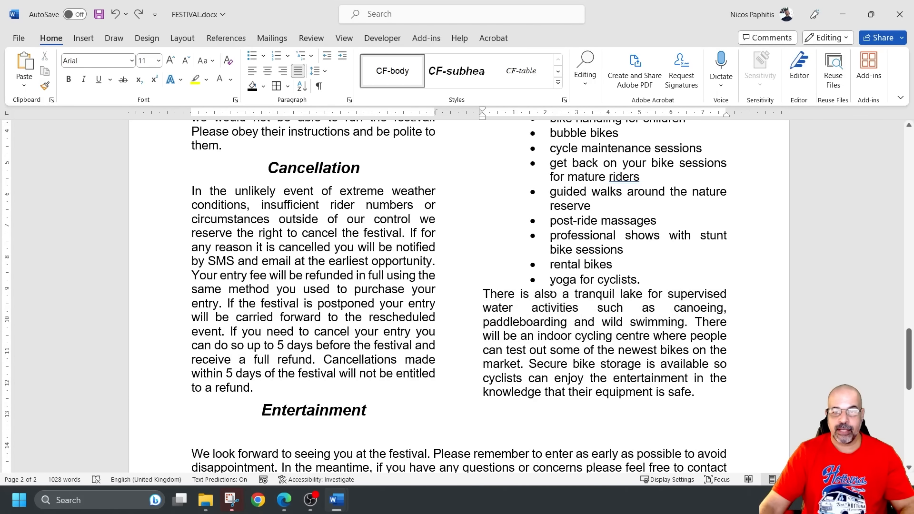
click(349, 101)
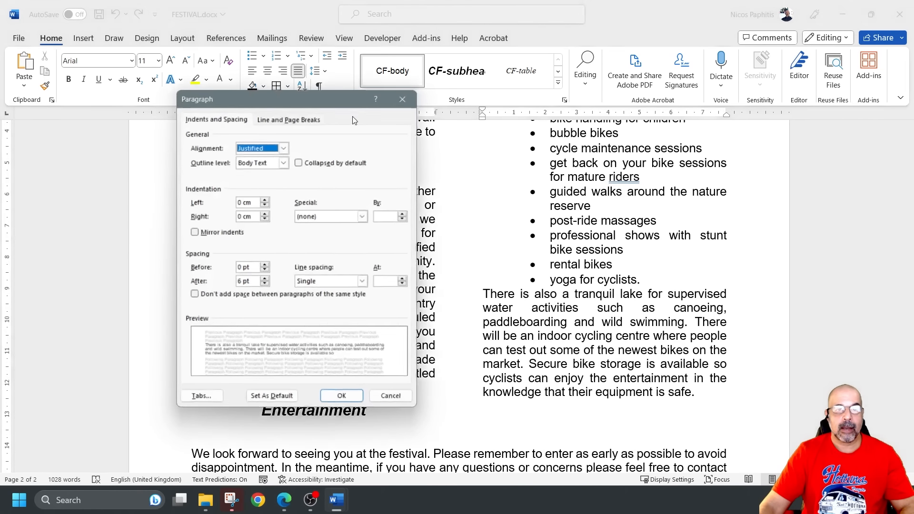
click(265, 266)
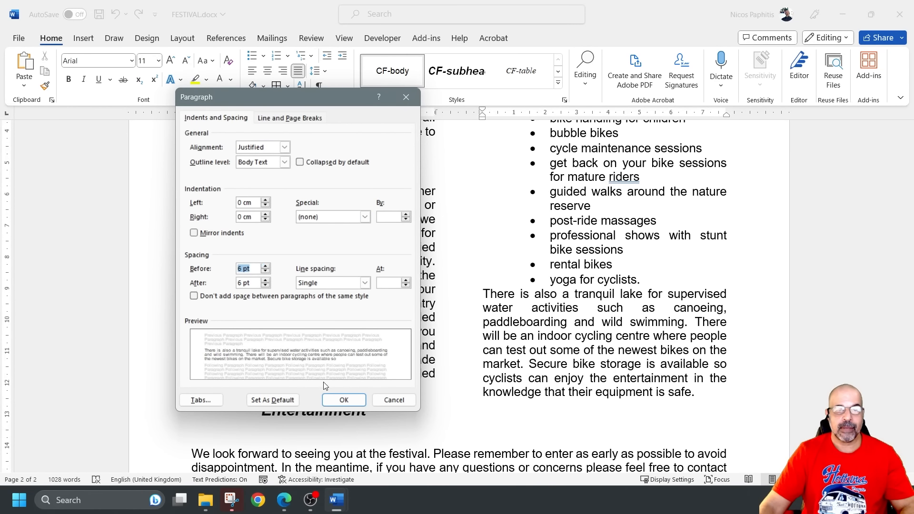
click(331, 399)
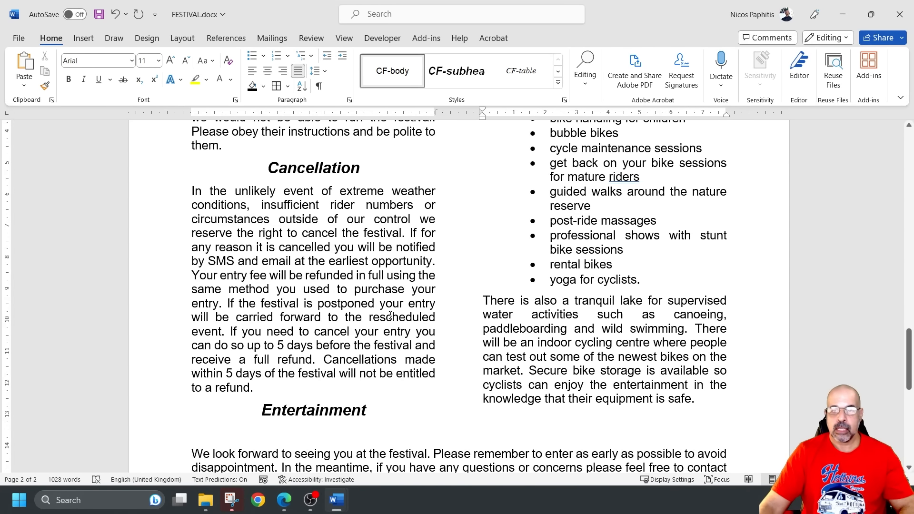
Check the two-page layout, save FESTIVAL.docx with Ctrl+S, and return to the Edge PDF.
ctrl+scroll(791, 316, down, 7)
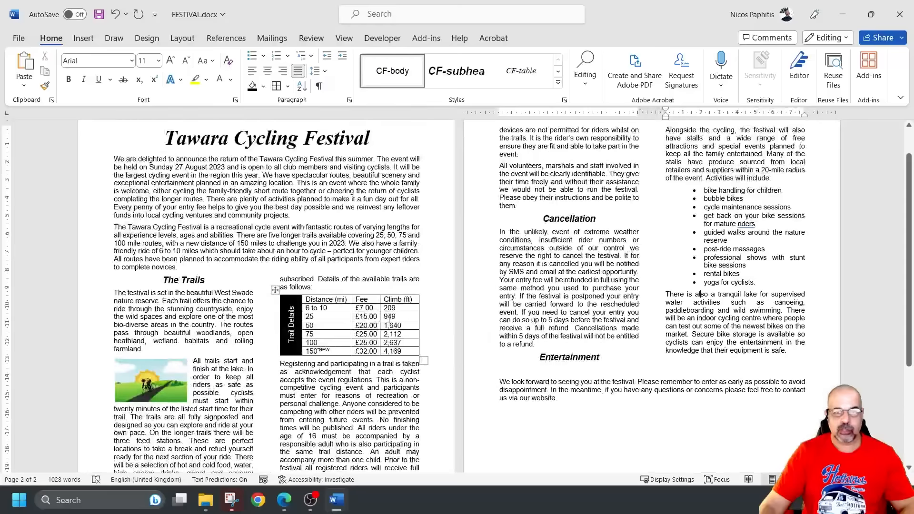
scroll(252, 290, down, 5)
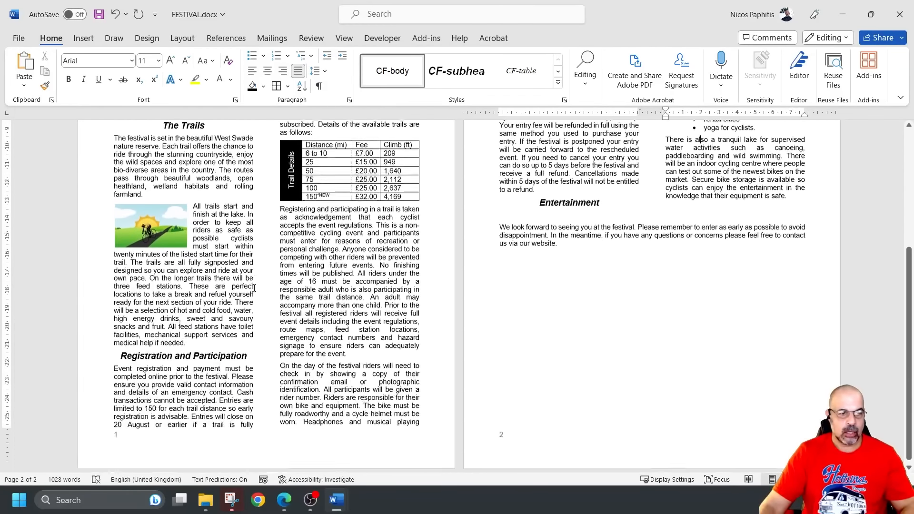
scroll(250, 298, up, 6)
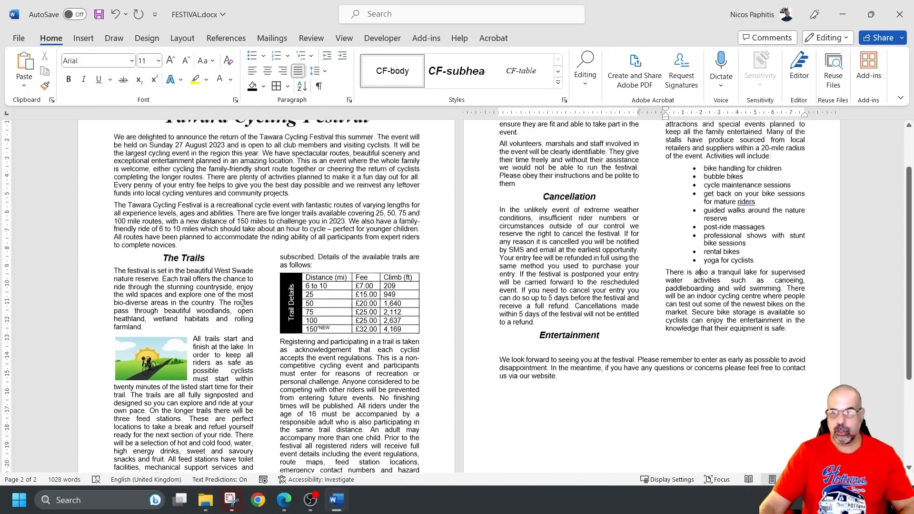
key(ctrl+s)
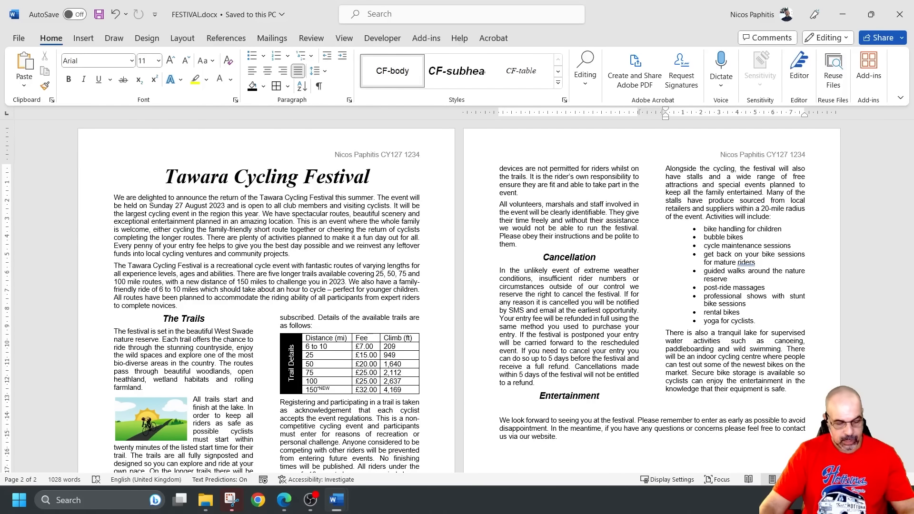
key(alt+Tab)
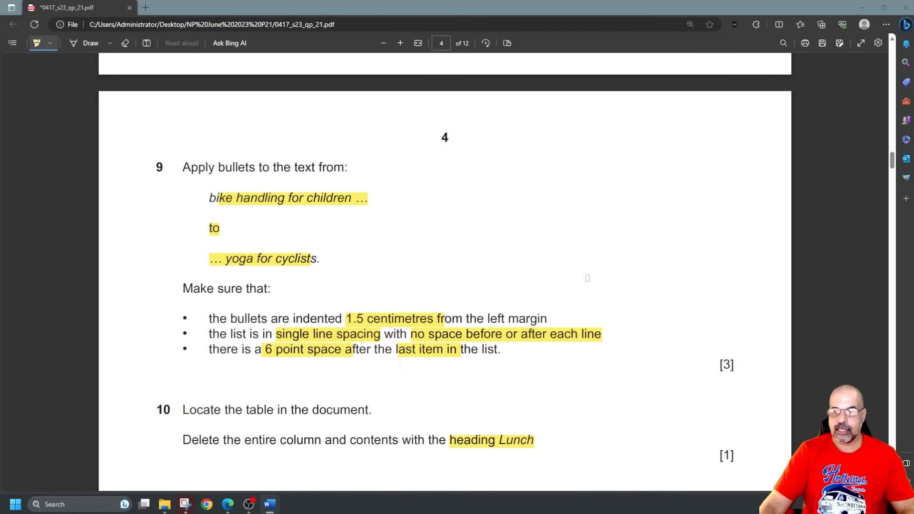
Highlight the 'Place this in your Evidence Document' instruction in the question paper.
scroll(588, 275, up, 8)
scroll(592, 301, up, 6)
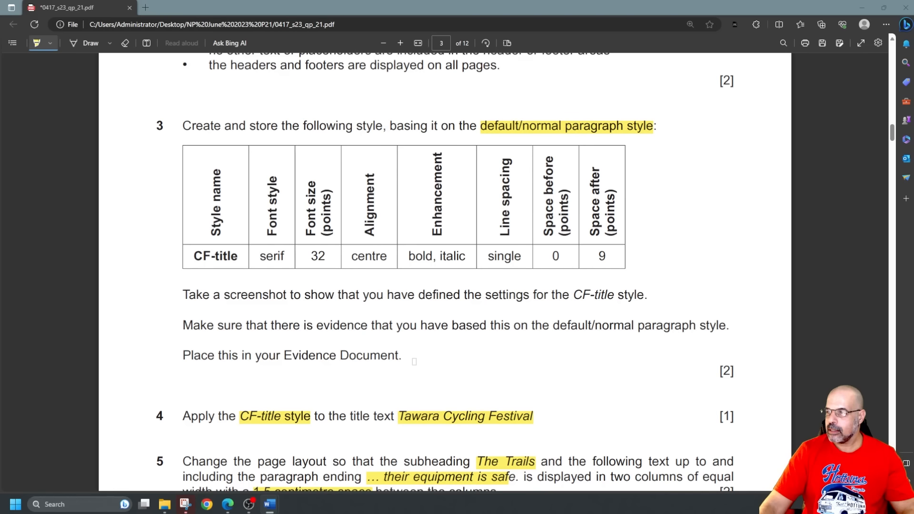
click(415, 359)
drag(407, 355, 139, 364)
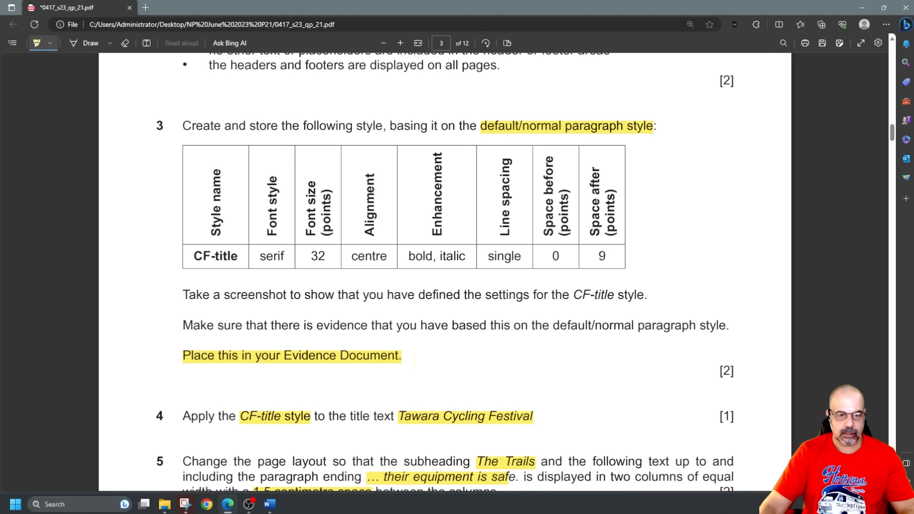
key(alt+Tab)
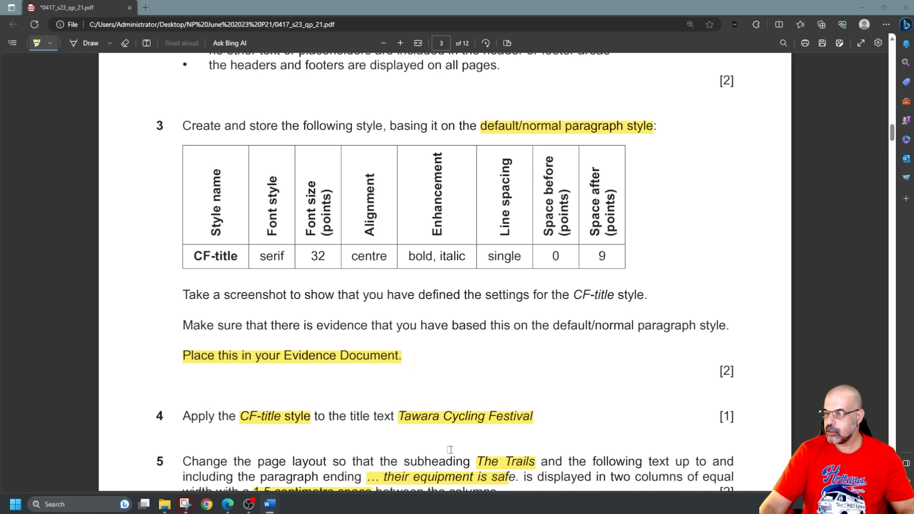
click(596, 402)
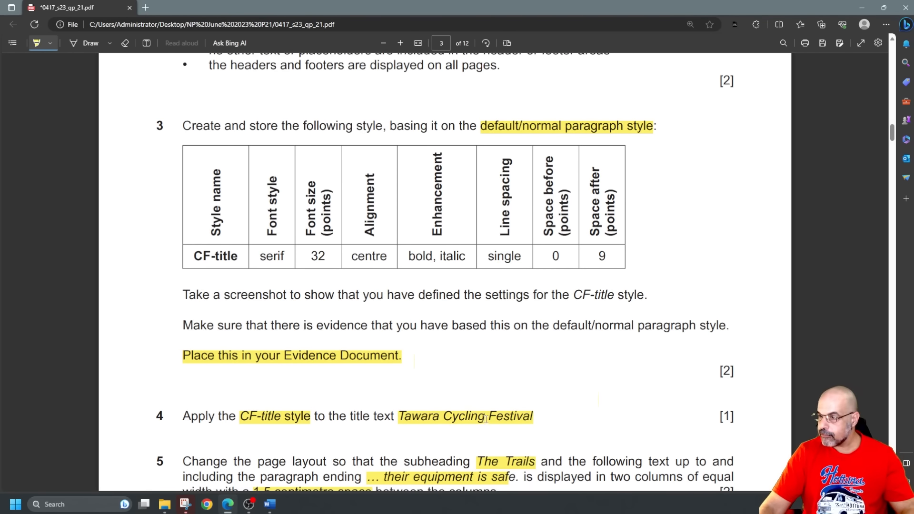
Scroll down to the Task 3 – Database field table for question 15 on page 6.
scroll(439, 450, down, 6)
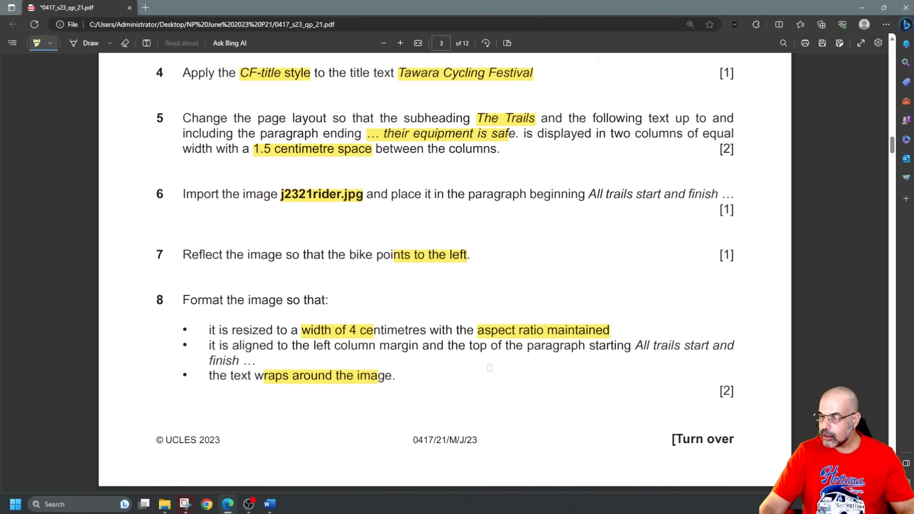
scroll(489, 368, down, 8)
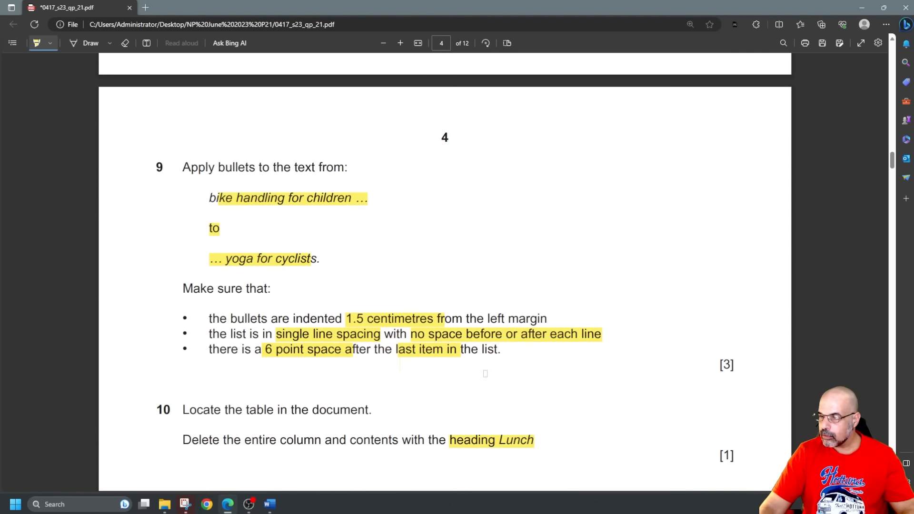
scroll(485, 373, down, 7)
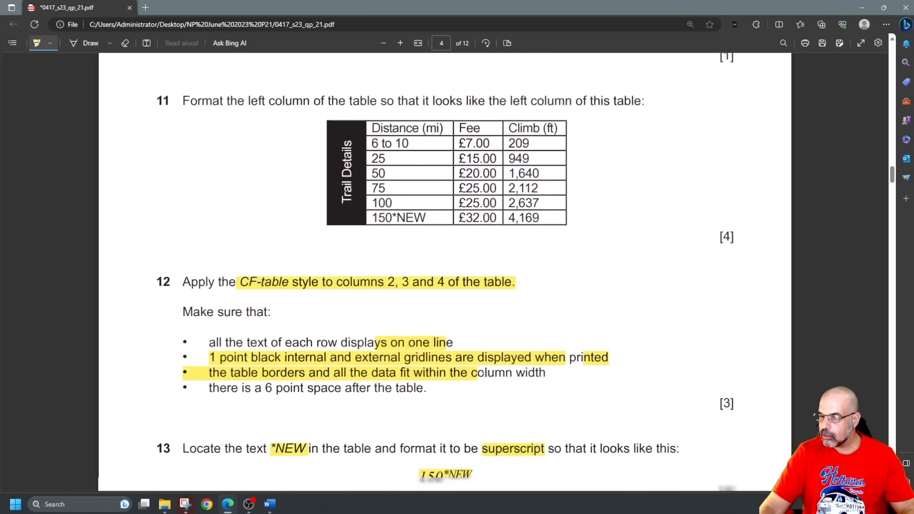
scroll(308, 398, down, 8)
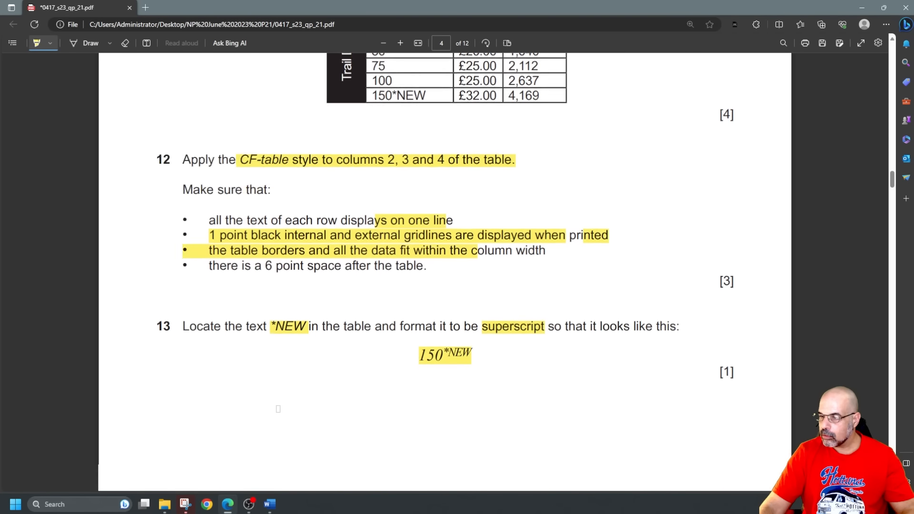
scroll(268, 415, down, 2)
scroll(268, 415, up, 3)
scroll(248, 409, down, 2)
scroll(248, 410, down, 15)
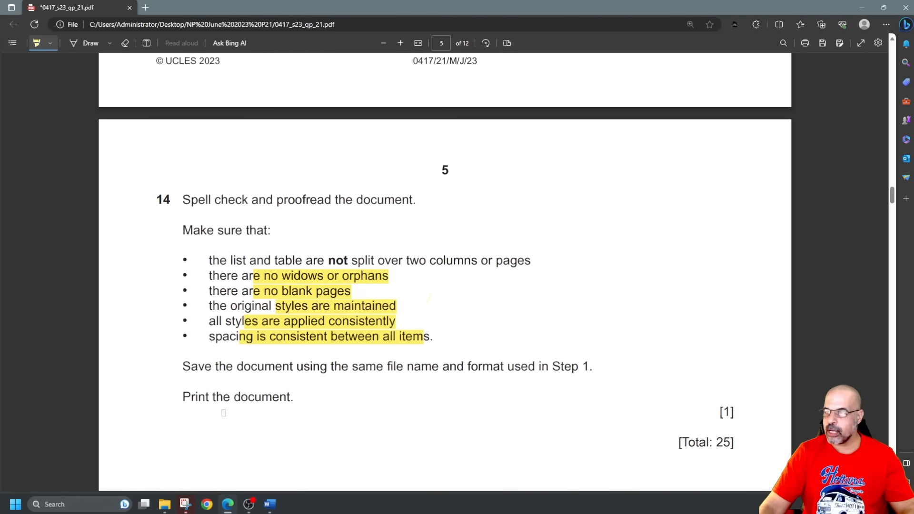
scroll(250, 402, down, 7)
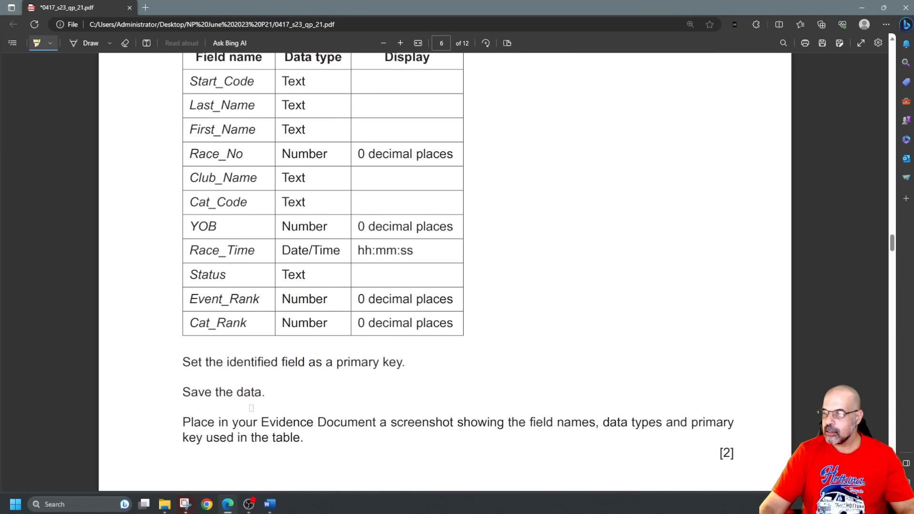
scroll(252, 407, up, 5)
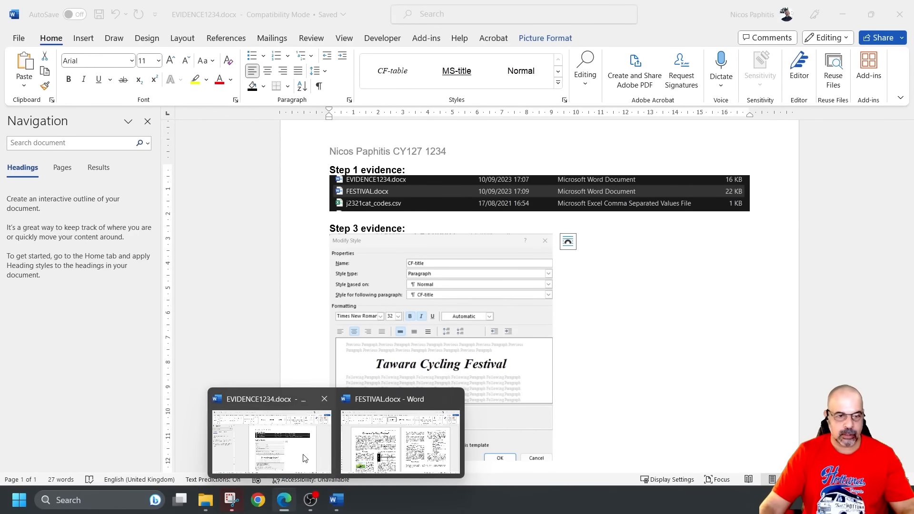
Place the cursor below Step 15 evidence and check the evidence document's print preview.
scroll(333, 409, down, 3)
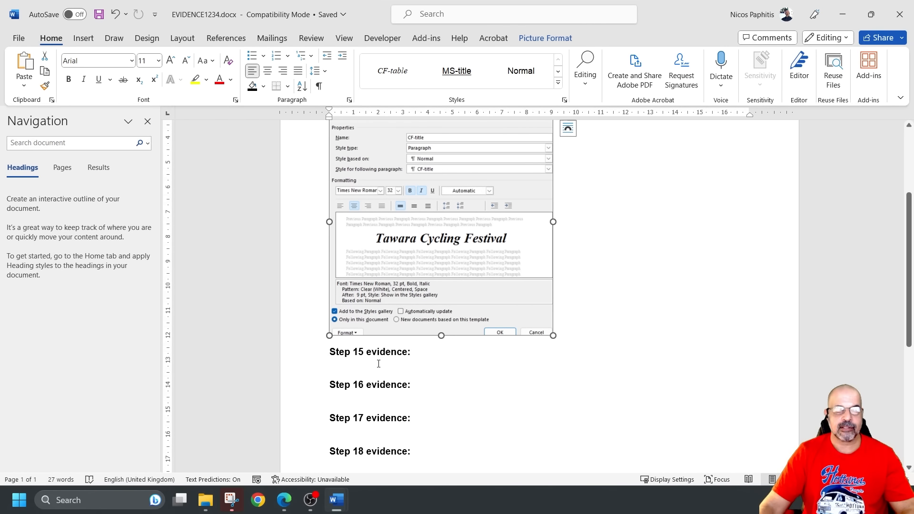
click(327, 365)
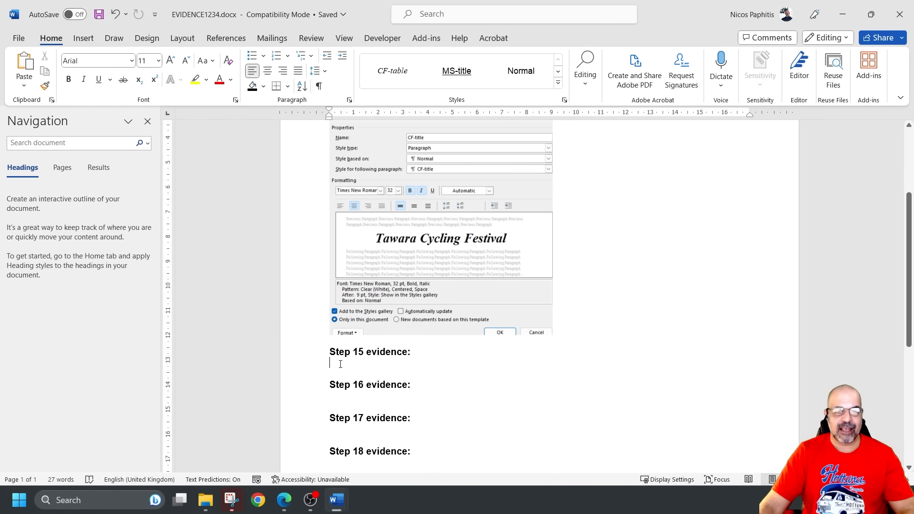
scroll(473, 245, up, 3)
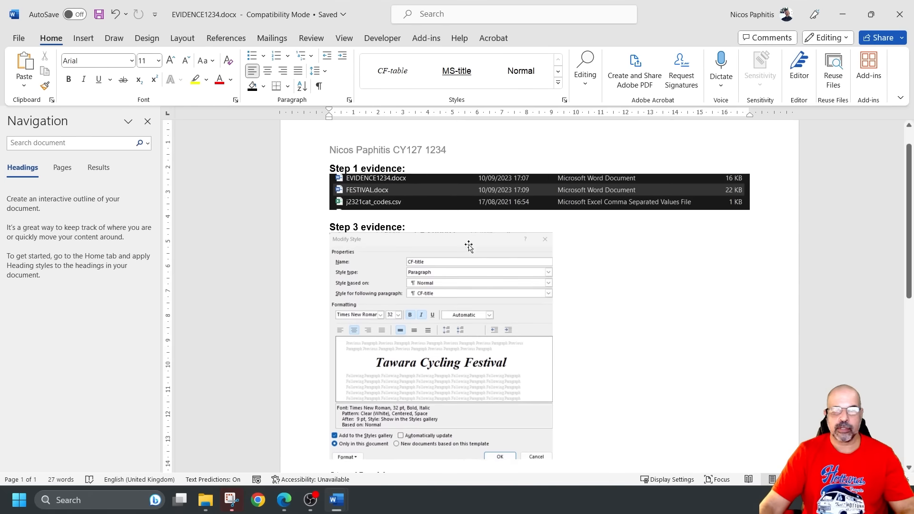
scroll(468, 245, down, 2)
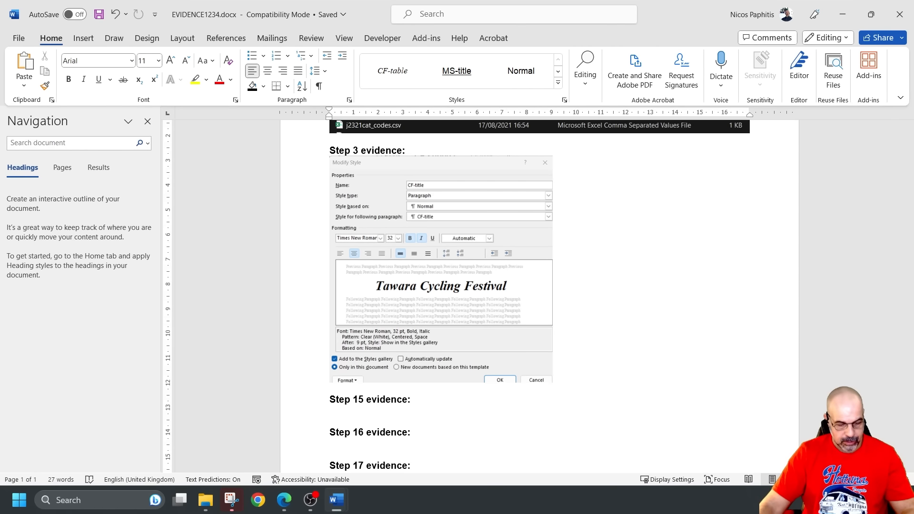
key(alt+Tab)
scroll(378, 306, up, 10)
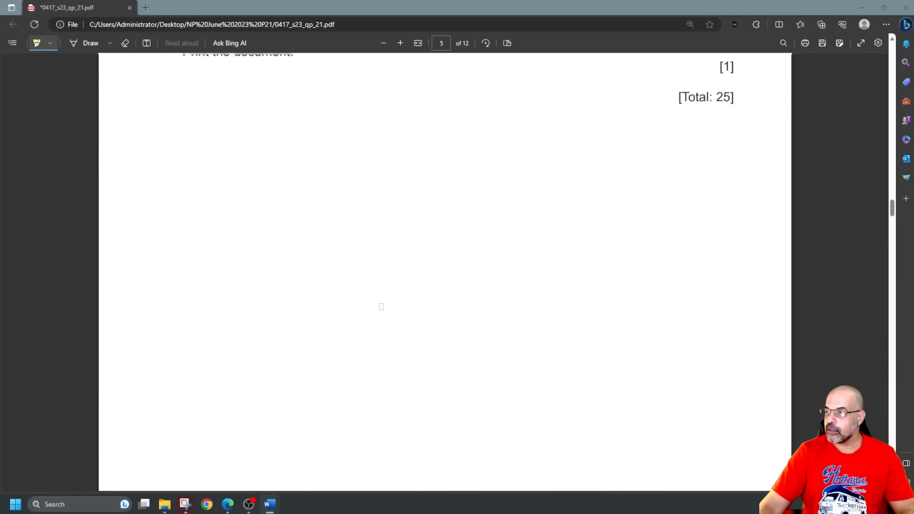
scroll(378, 307, down, 2)
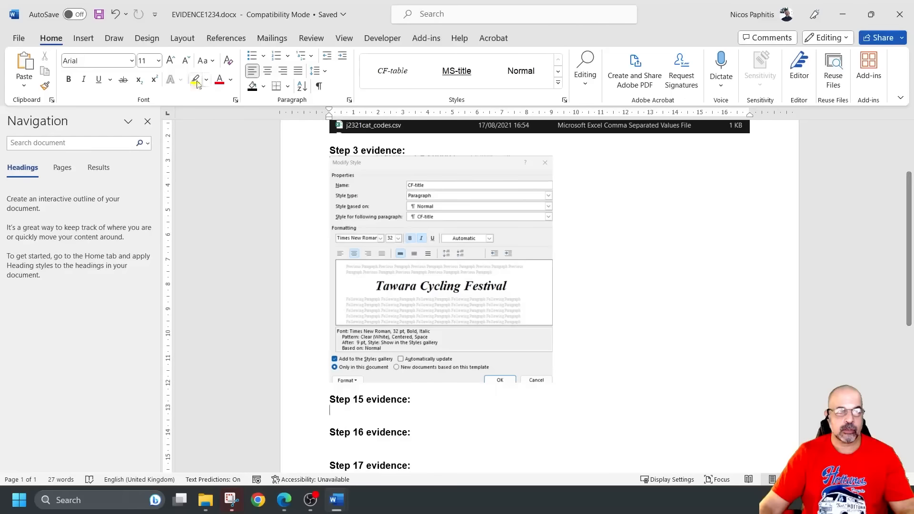
click(16, 41)
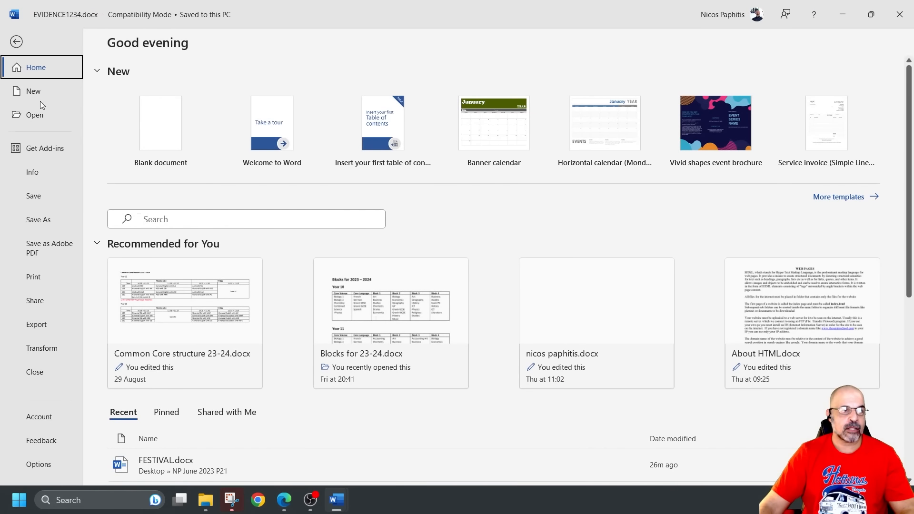
click(46, 277)
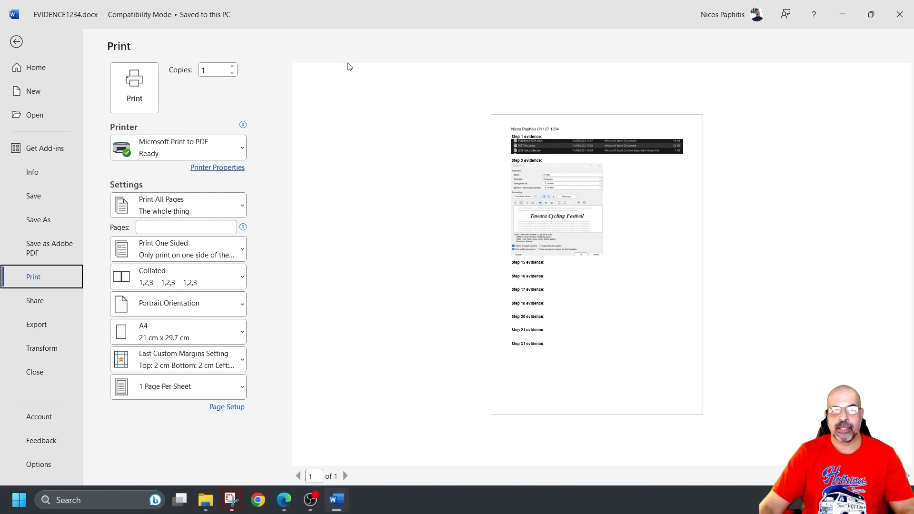
click(17, 44)
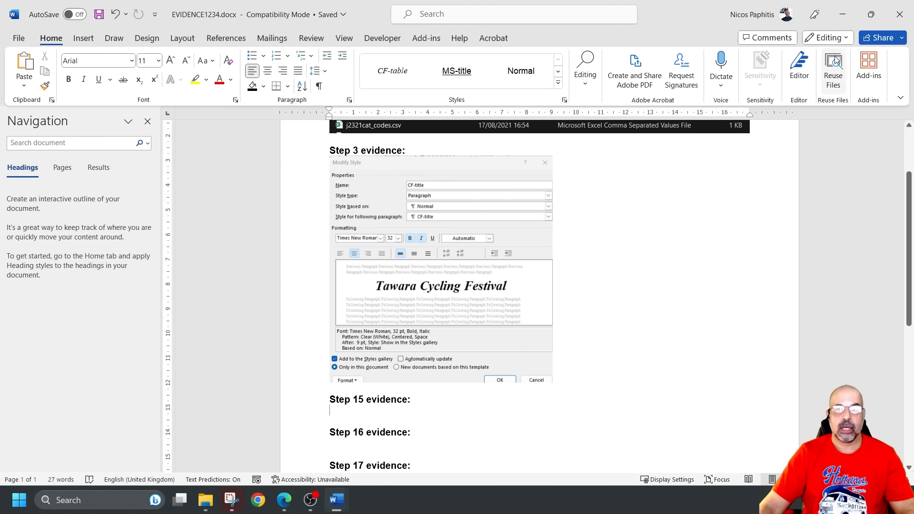
Close FESTIVAL.docx, reopen EVIDENCE1234.docx from the folder, and minimise Word.
click(879, 15)
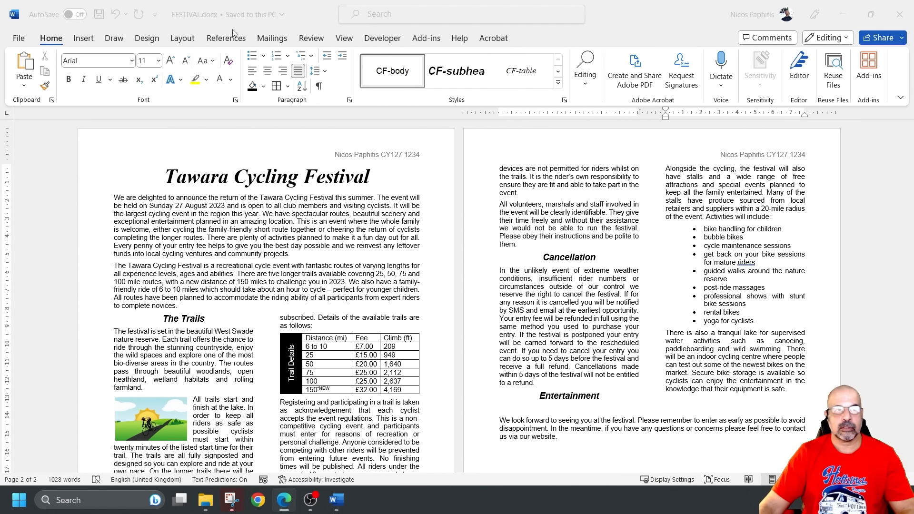
click(21, 45)
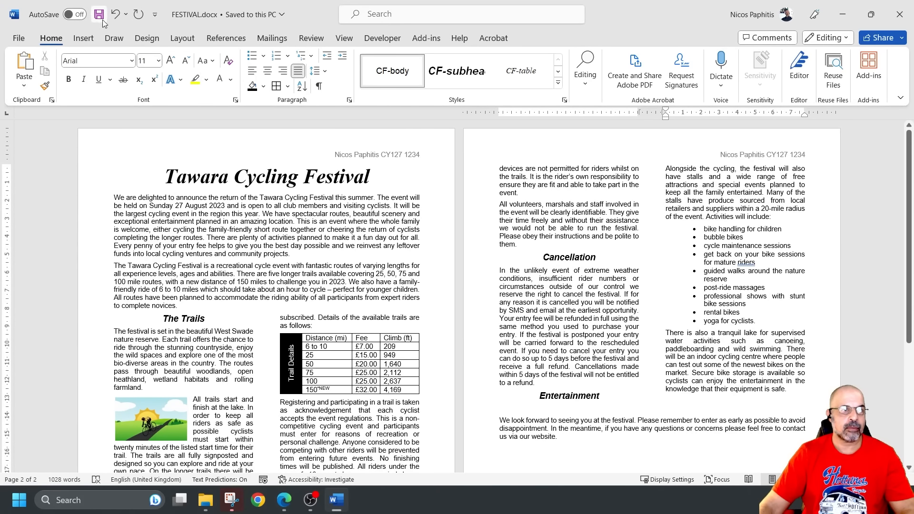
click(899, 14)
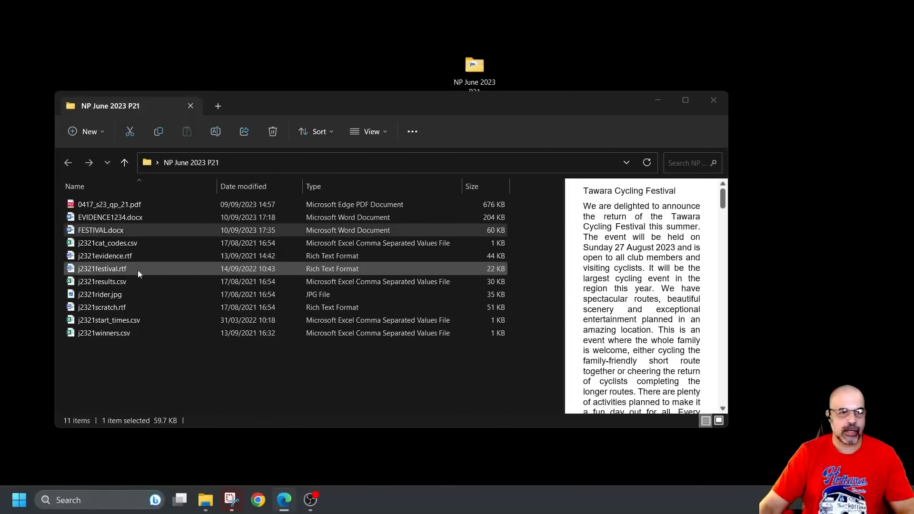
click(116, 220)
double_click(103, 216)
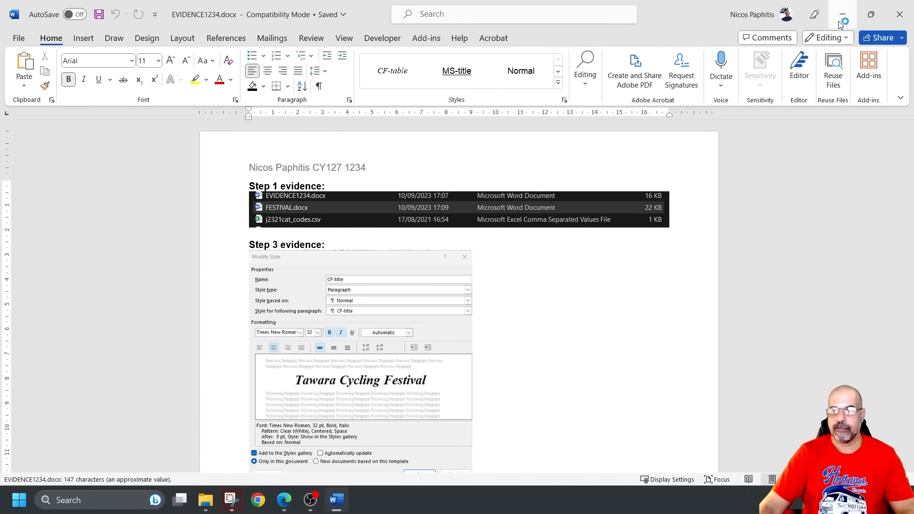
click(842, 14)
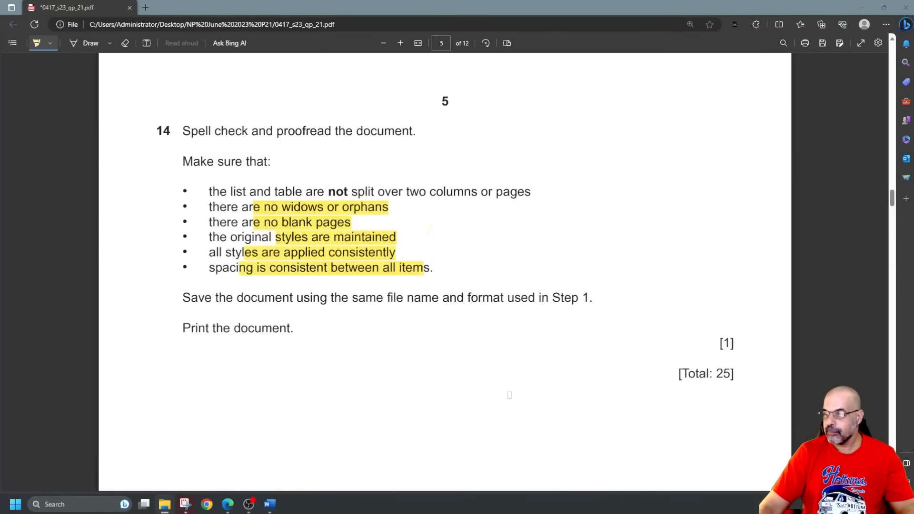
scroll(509, 394, down, 15)
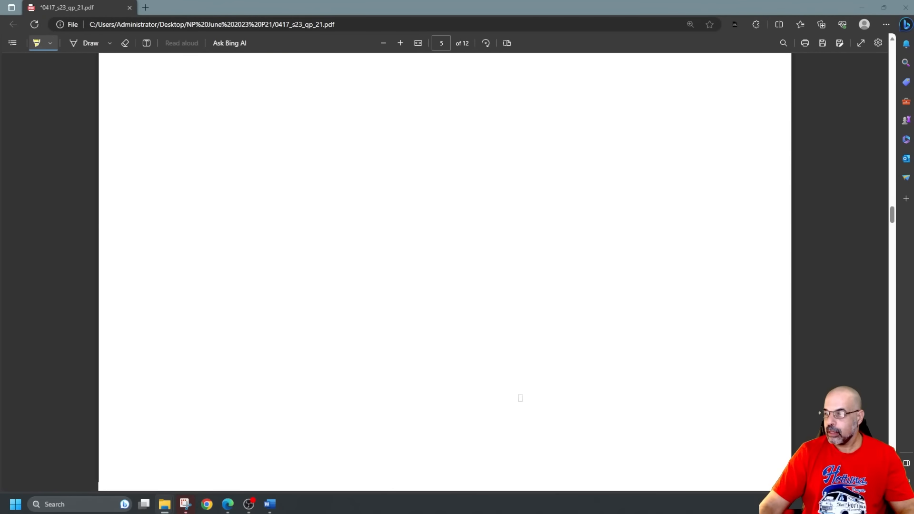
Highlight both j2321results.csv mentions, the most-appropriate primary key phrase and 'Close this file.'.
scroll(531, 375, up, 1)
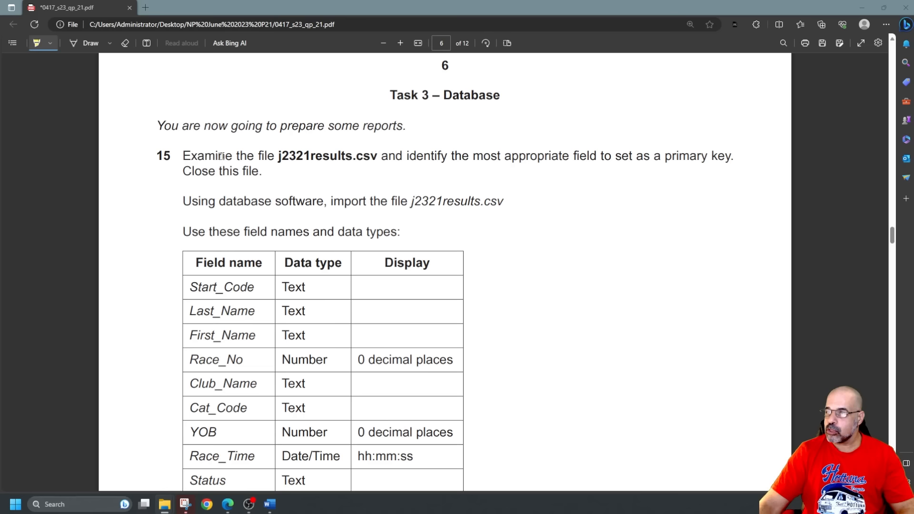
drag(270, 157, 380, 158)
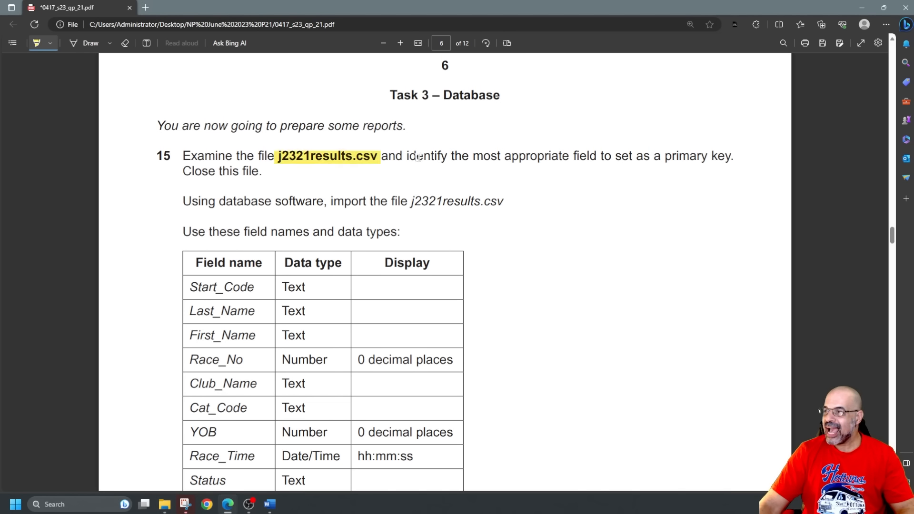
drag(475, 157, 731, 157)
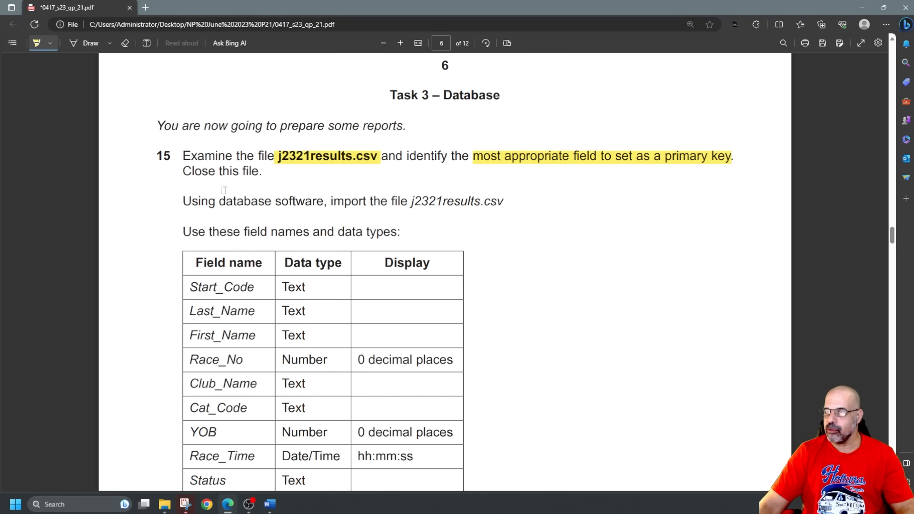
drag(184, 171, 260, 174)
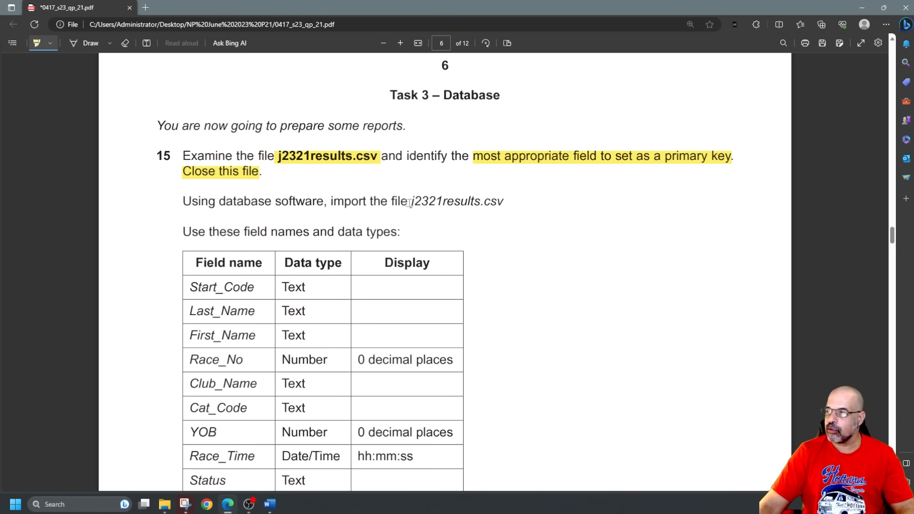
drag(408, 202, 502, 202)
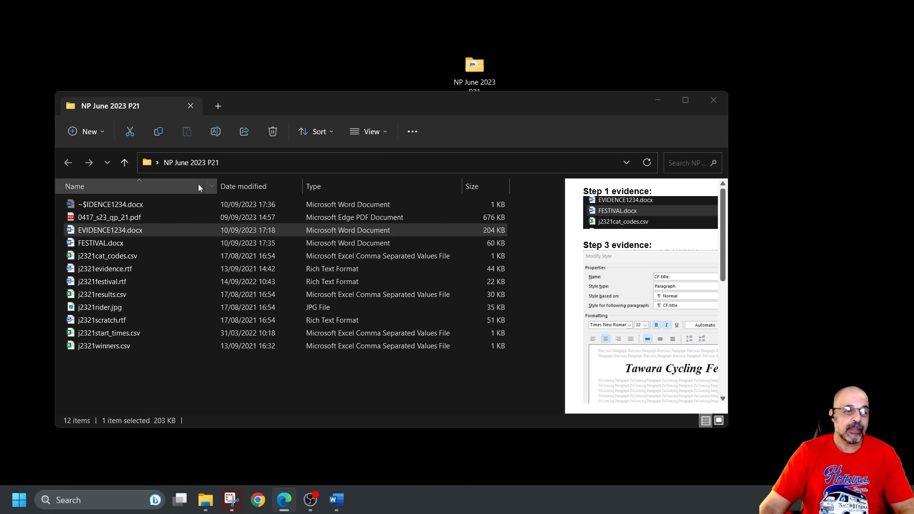
Open j2321results.csv from the NP June 2023 P21 folder in Excel.
double_click(106, 295)
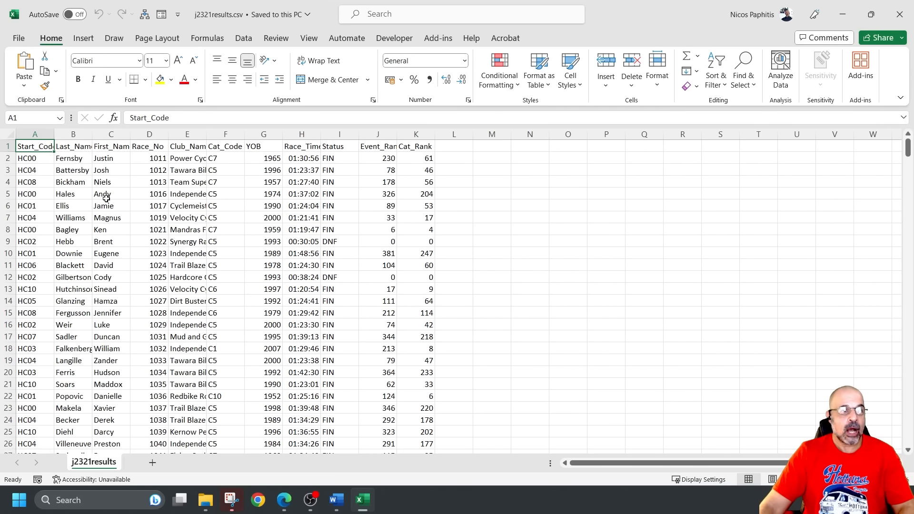
Auto-fit every column of j2321results.csv to its contents.
click(8, 136)
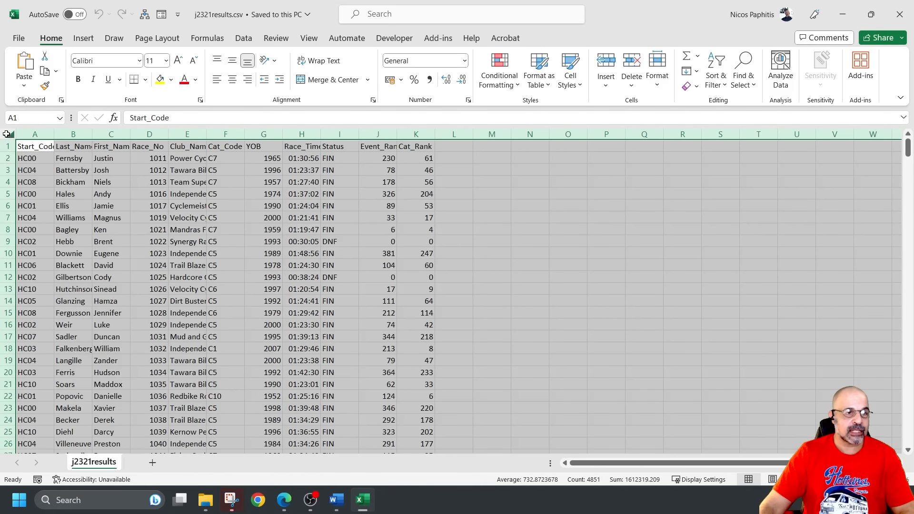
double_click(93, 139)
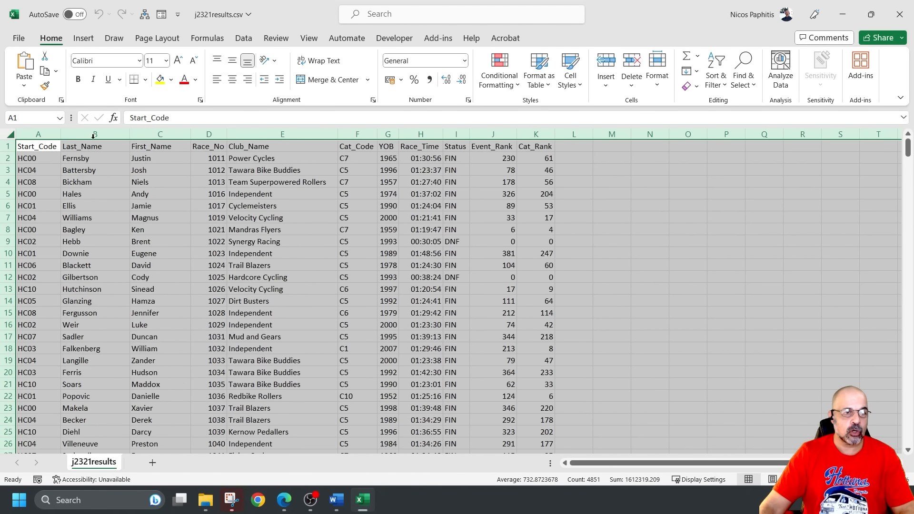
click(615, 219)
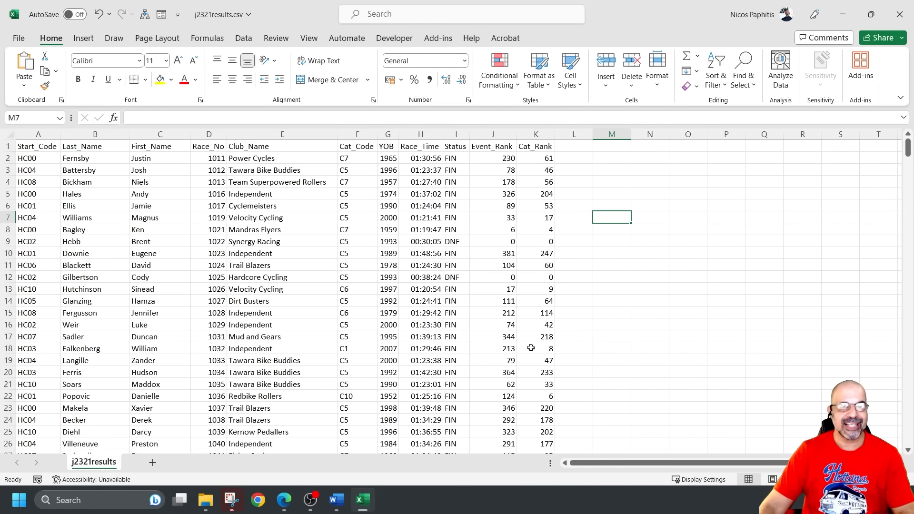
Scroll through the race data and select the Start_Code header cell A1.
scroll(354, 288, down, 2)
scroll(316, 298, up, 2)
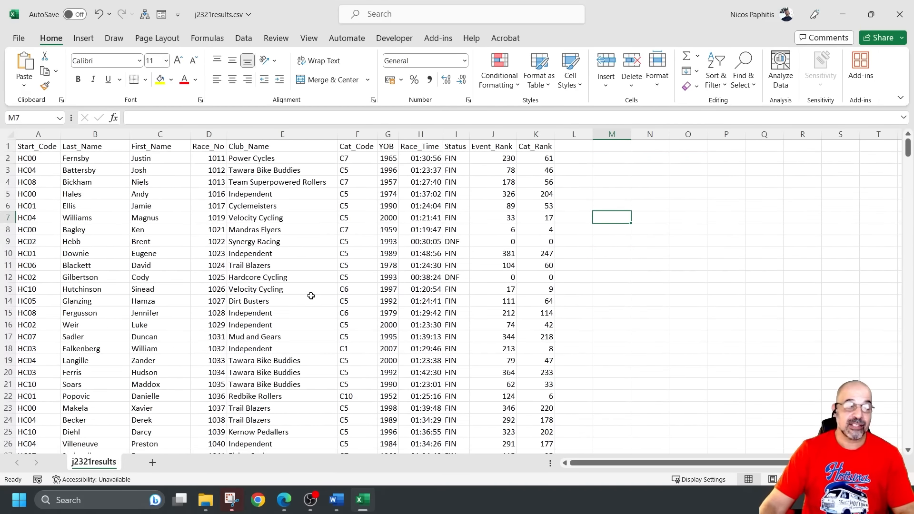
scroll(311, 296, down, 8)
scroll(311, 295, up, 7)
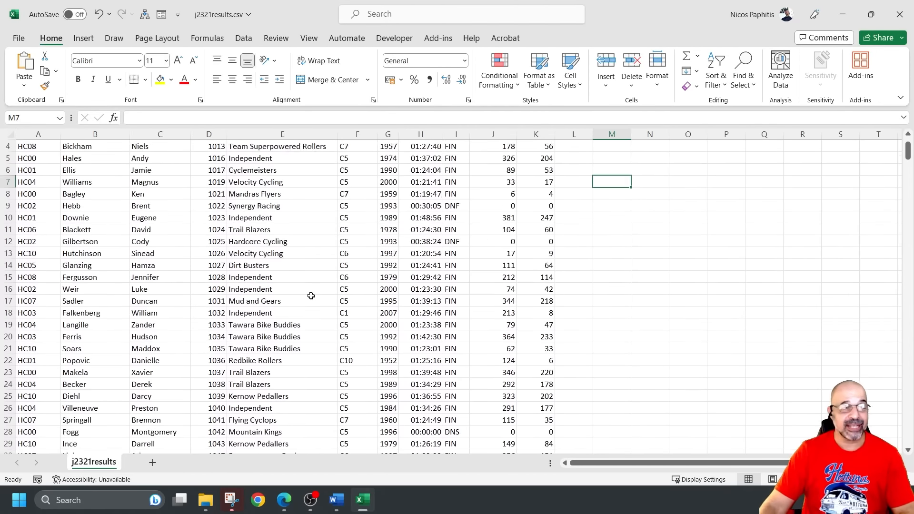
scroll(311, 296, up, 1)
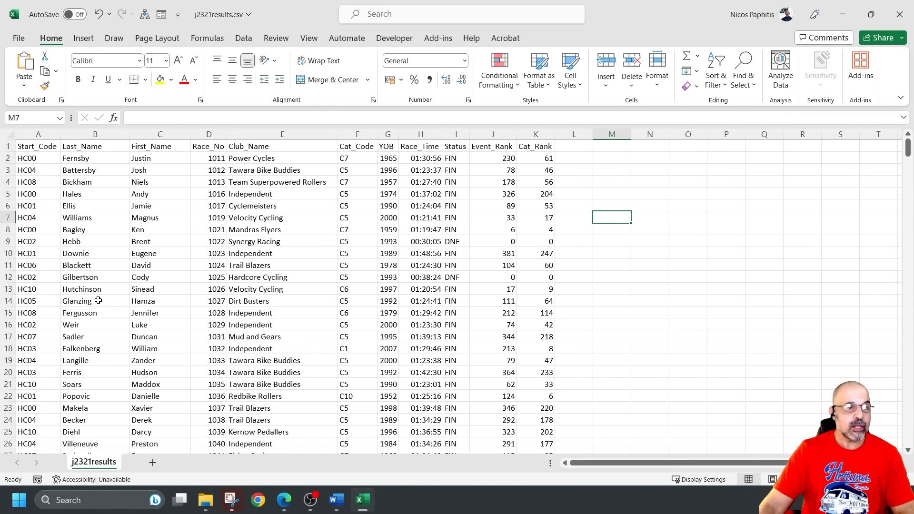
click(31, 149)
scroll(119, 228, up, 1)
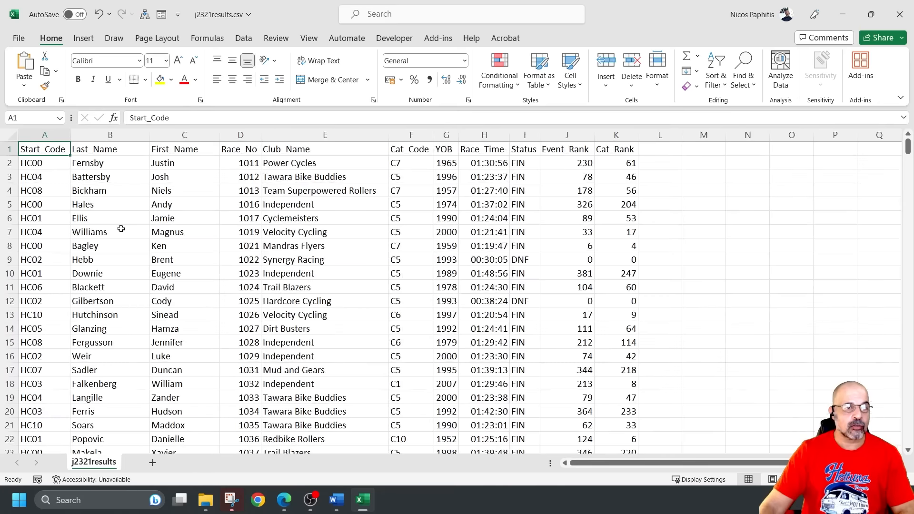
scroll(120, 229, up, 1)
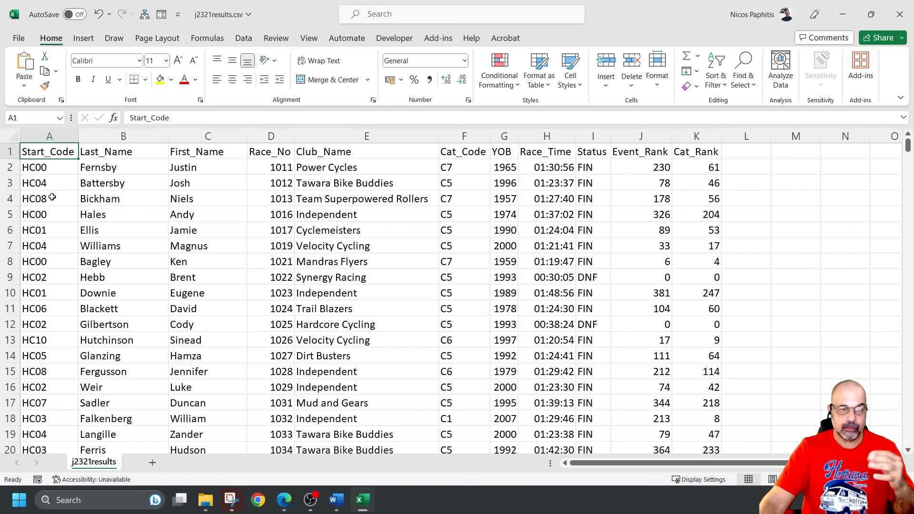
Inspect start codes HC00, surname Bickham and race times, extending down column H to the last time.
click(50, 167)
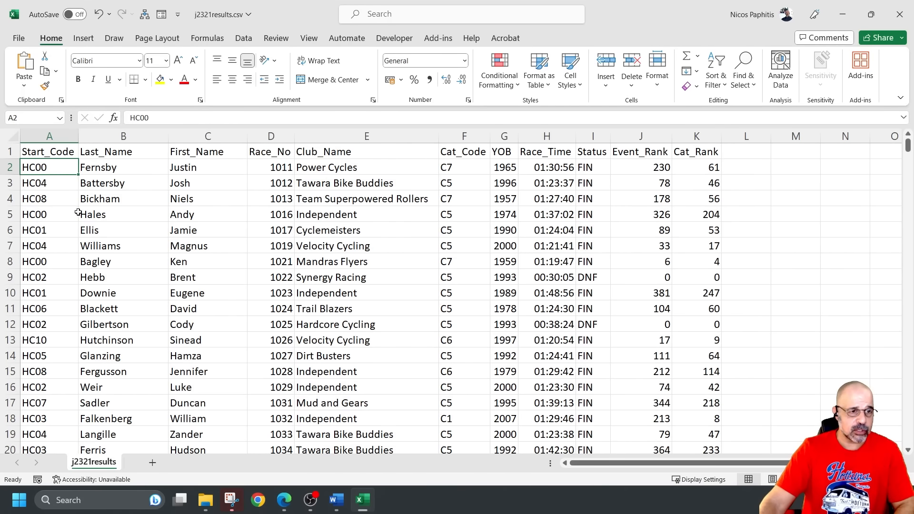
ctrl+click(53, 263)
click(102, 200)
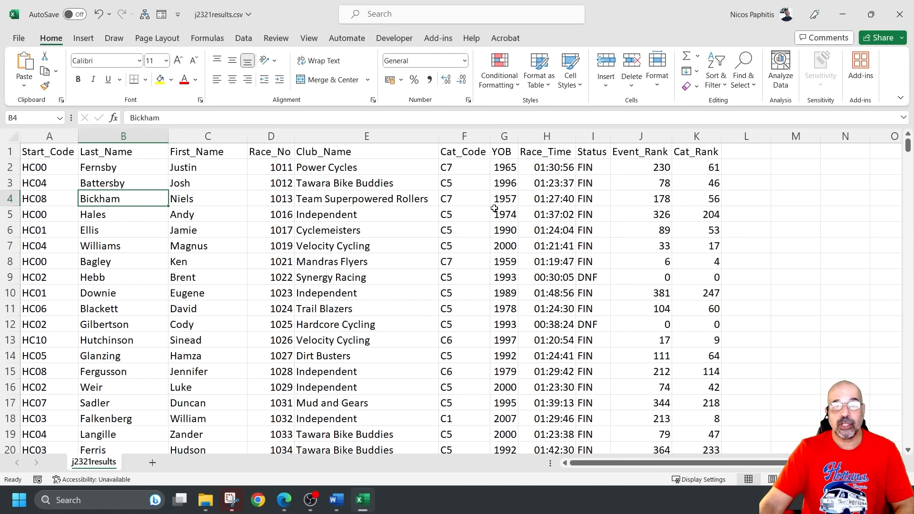
click(549, 230)
scroll(547, 212, down, 1)
scroll(547, 212, down, 5)
click(561, 148)
key(ctrl+shift+Down)
click(546, 202)
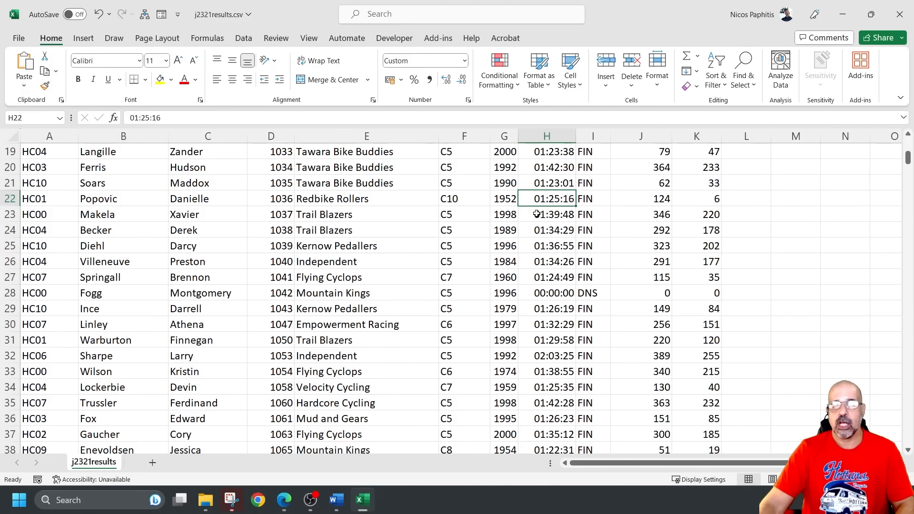
scroll(383, 215, up, 5)
scroll(380, 229, up, 1)
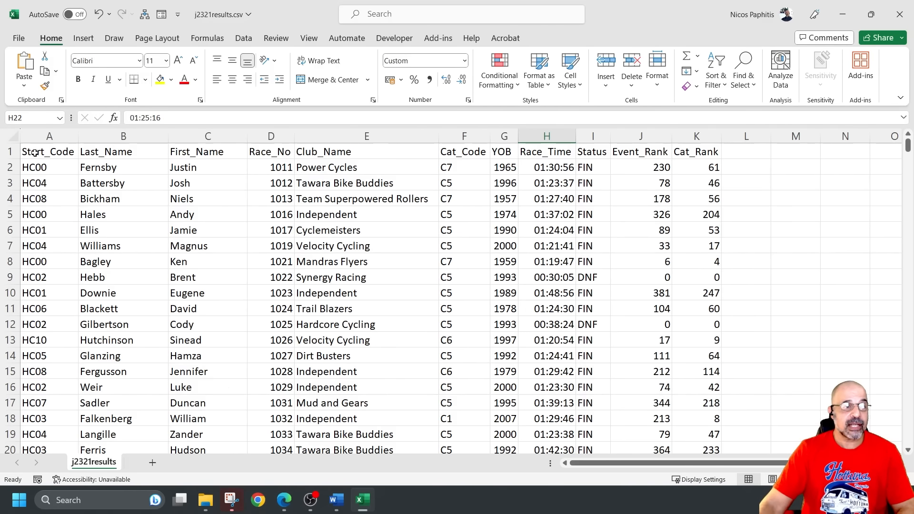
Select A2, then select the Cat_Rank cells from K89 down to K441.
click(31, 168)
scroll(241, 188, down, 3)
scroll(464, 296, down, 20)
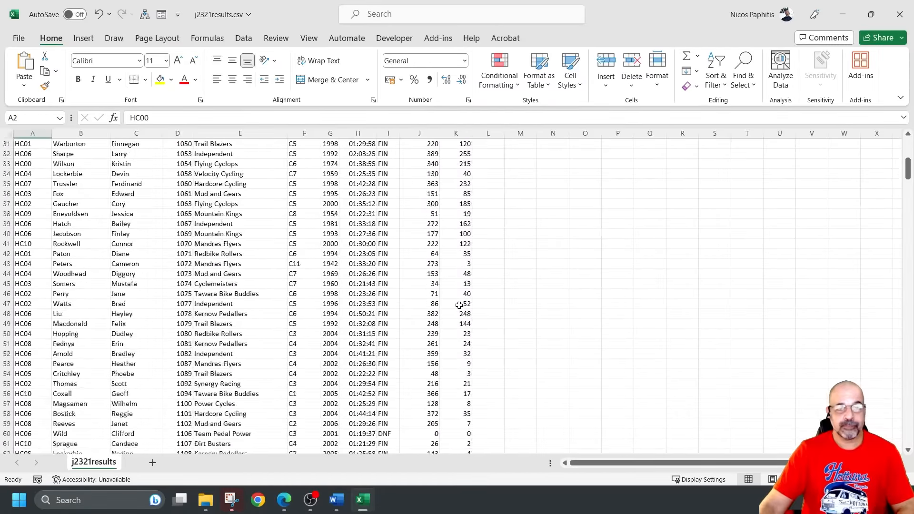
click(460, 302)
scroll(467, 307, down, 7)
scroll(468, 310, down, 20)
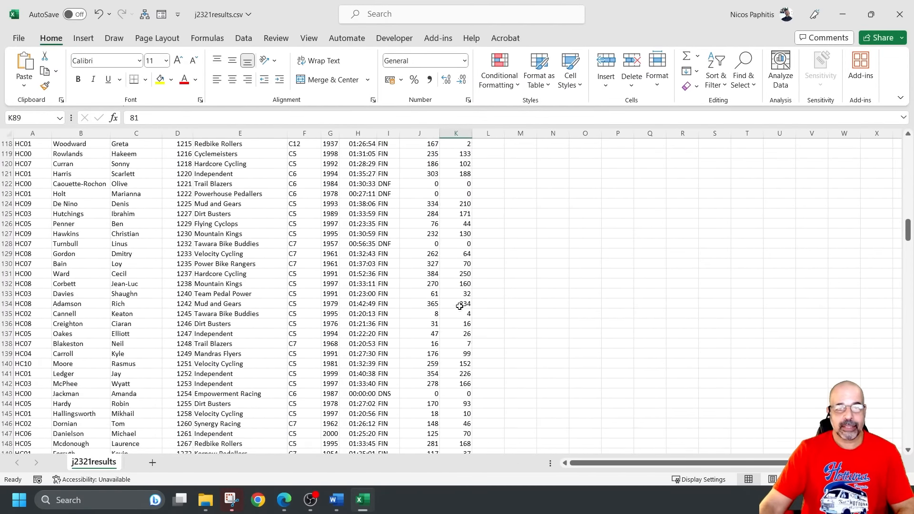
scroll(442, 322, down, 20)
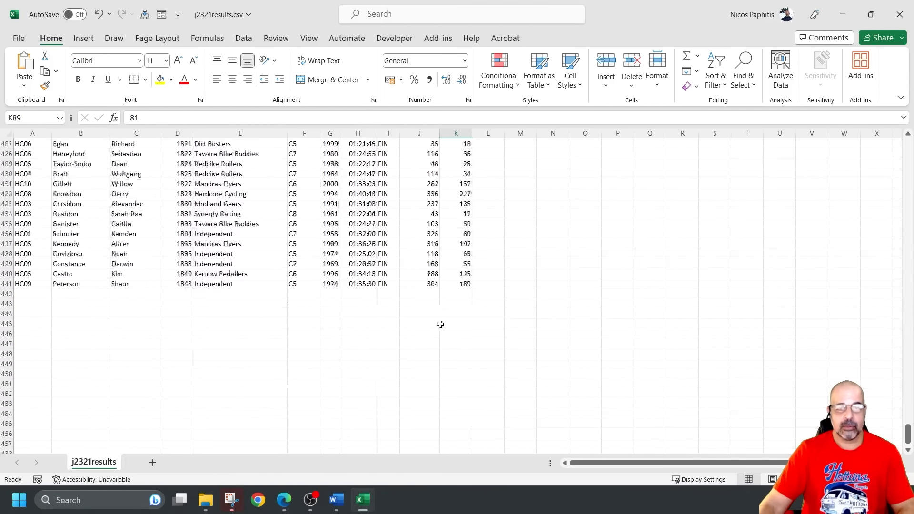
scroll(436, 290, up, 15)
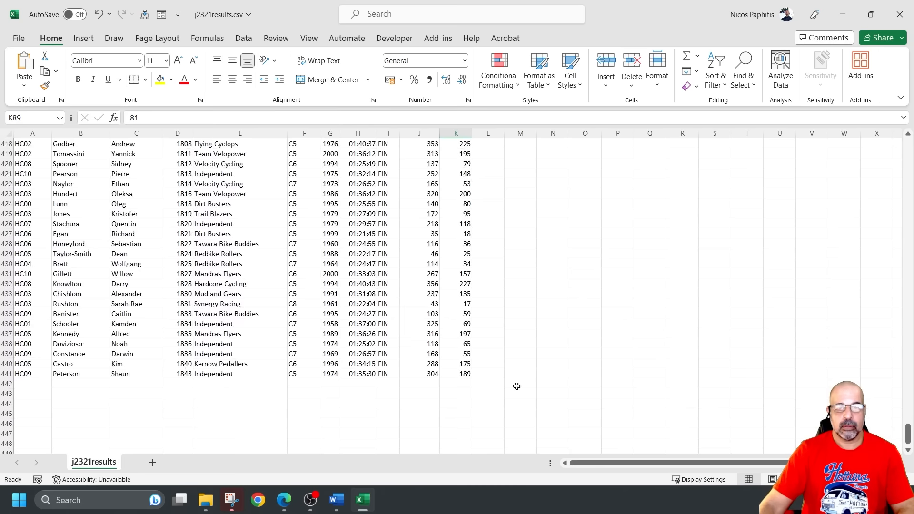
shift+click(464, 373)
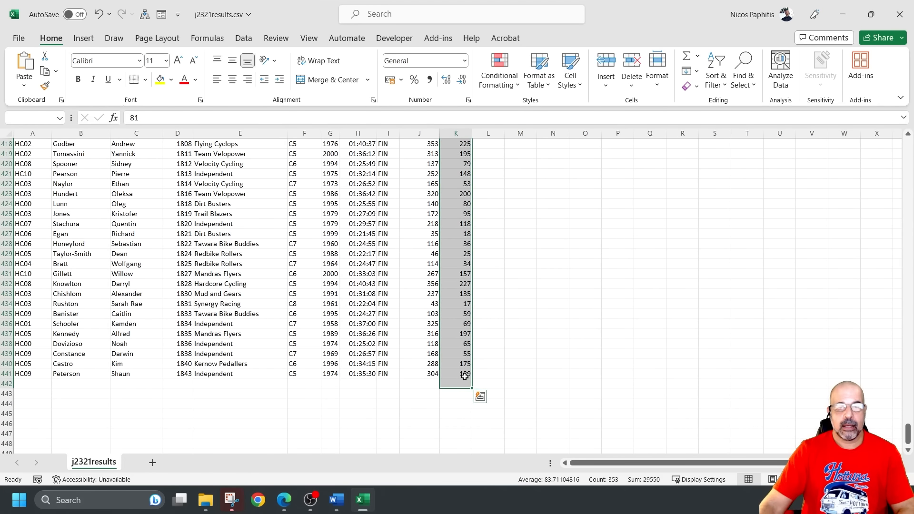
scroll(418, 304, up, 16)
scroll(376, 233, up, 20)
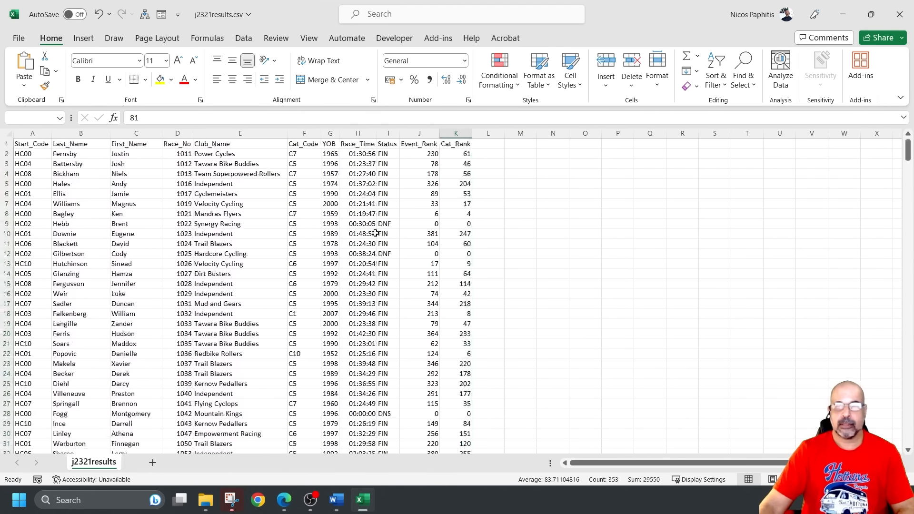
Select the full race data range A2:K441 and open Conditional Formatting.
click(36, 157)
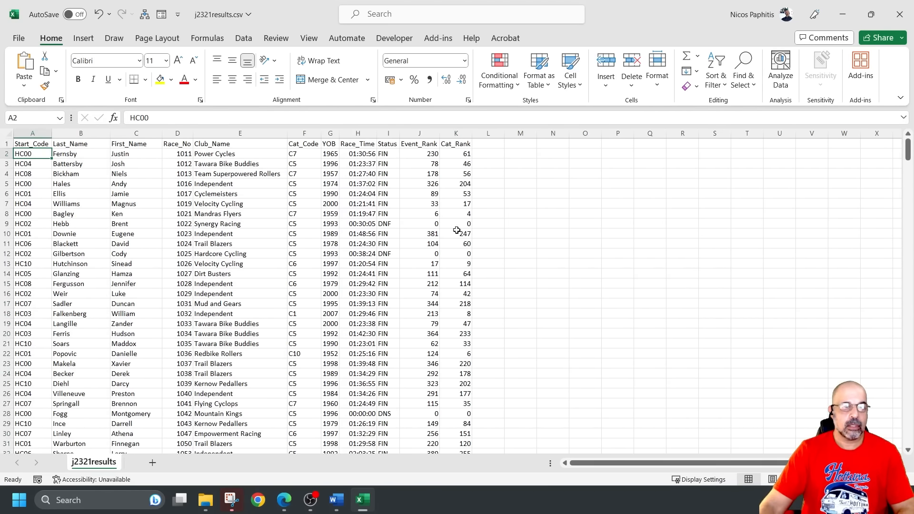
scroll(432, 238, down, 20)
scroll(432, 238, down, 20)
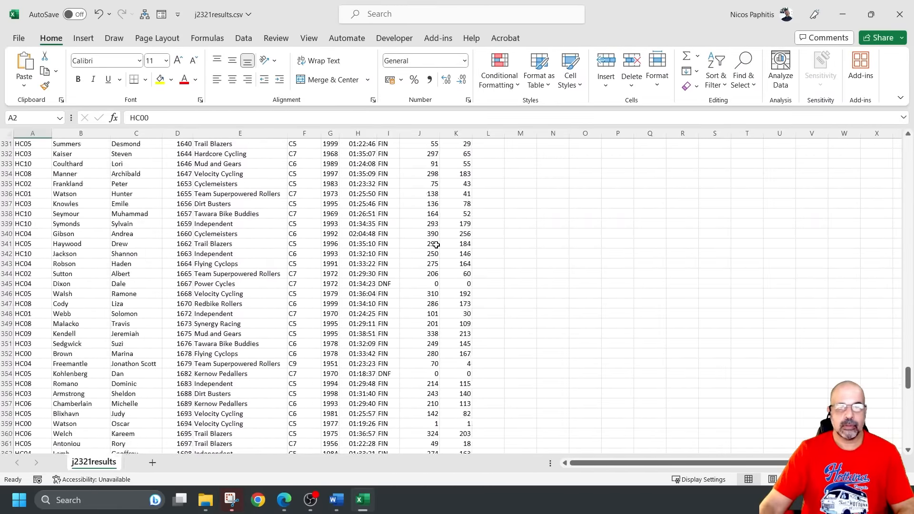
scroll(439, 250, down, 9)
scroll(432, 247, up, 1)
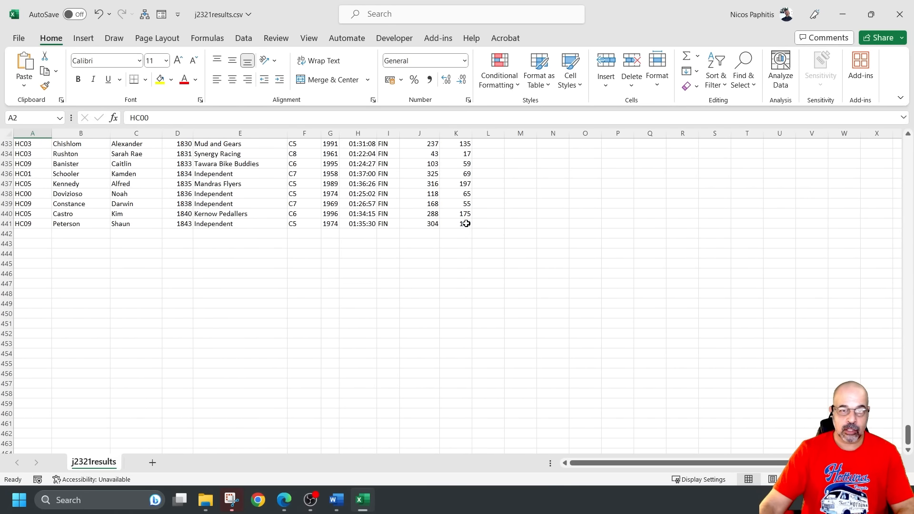
shift+click(462, 219)
scroll(343, 143, up, 17)
scroll(343, 142, up, 20)
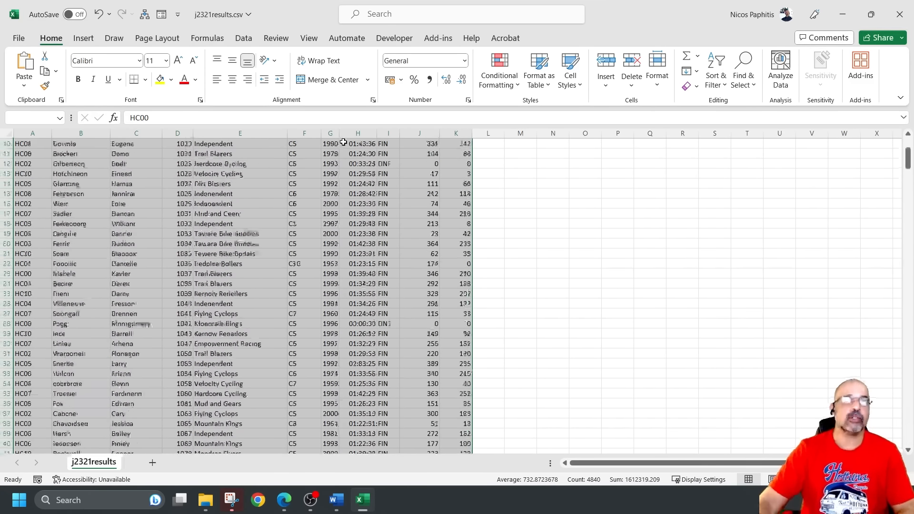
ctrl+scroll(383, 196, up, 5)
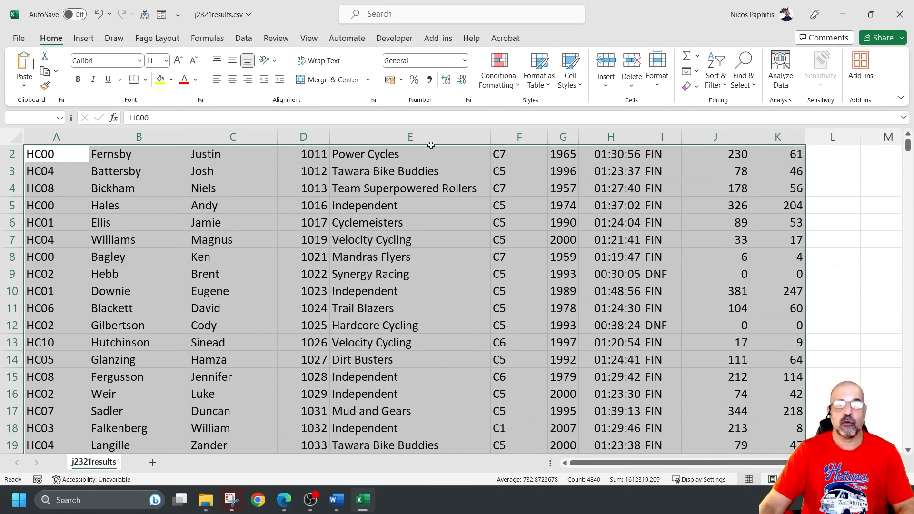
click(492, 88)
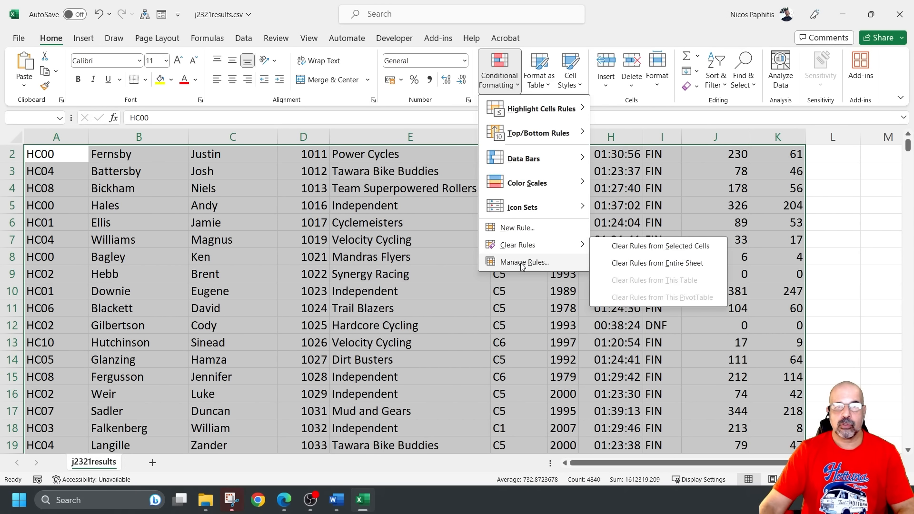
Create a 'Format only unique or duplicate values' rule with a light blue fill for the race data.
click(524, 229)
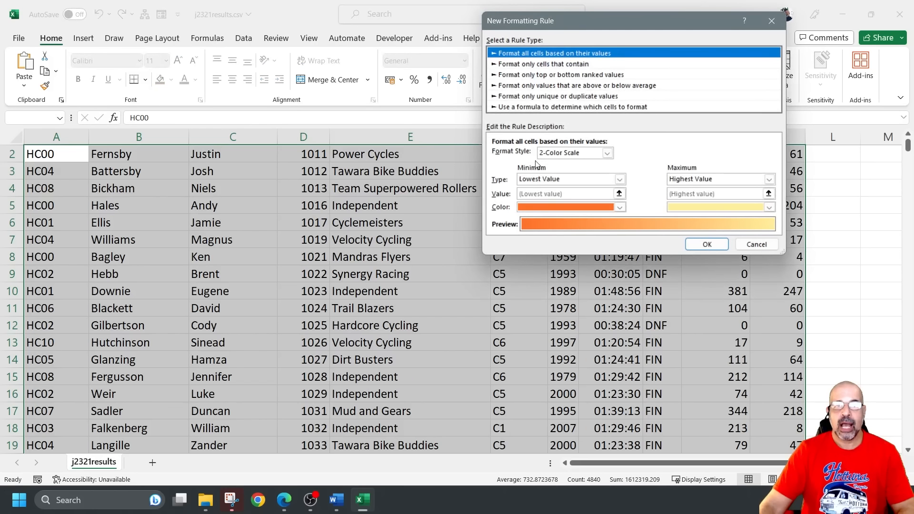
click(533, 97)
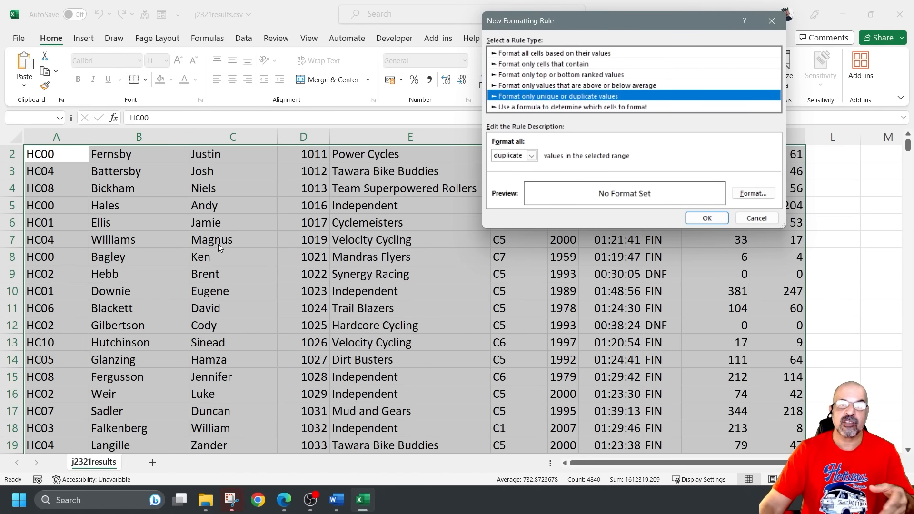
click(753, 193)
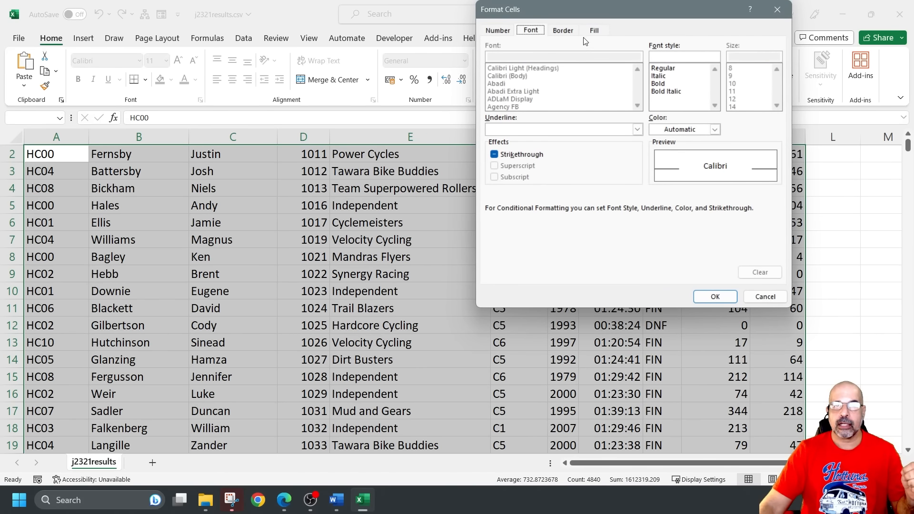
click(593, 32)
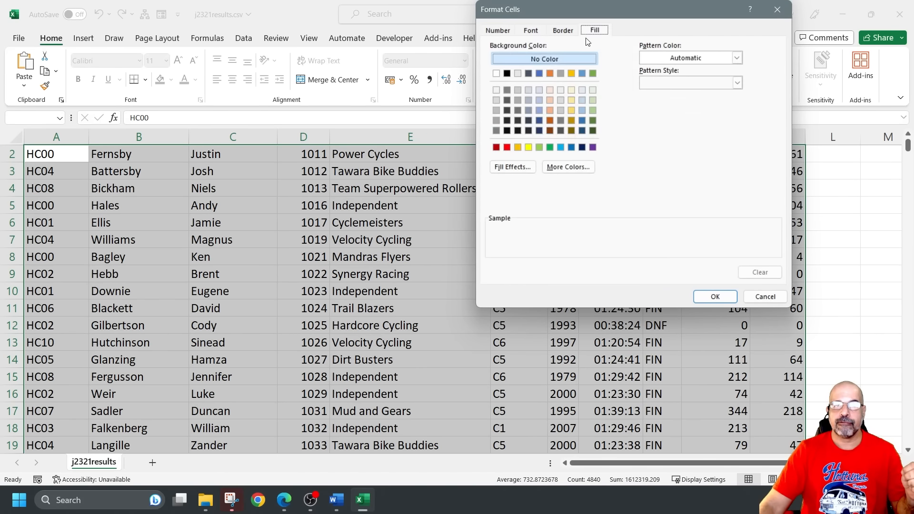
click(582, 110)
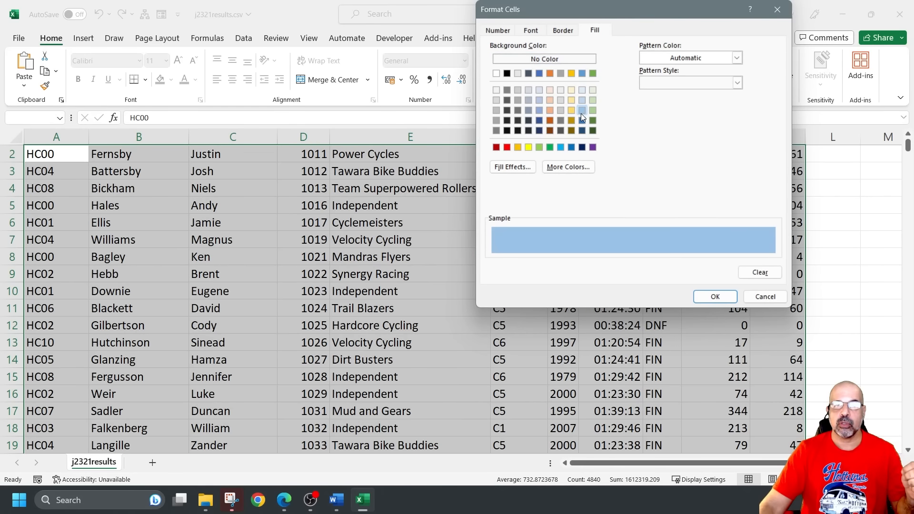
click(703, 296)
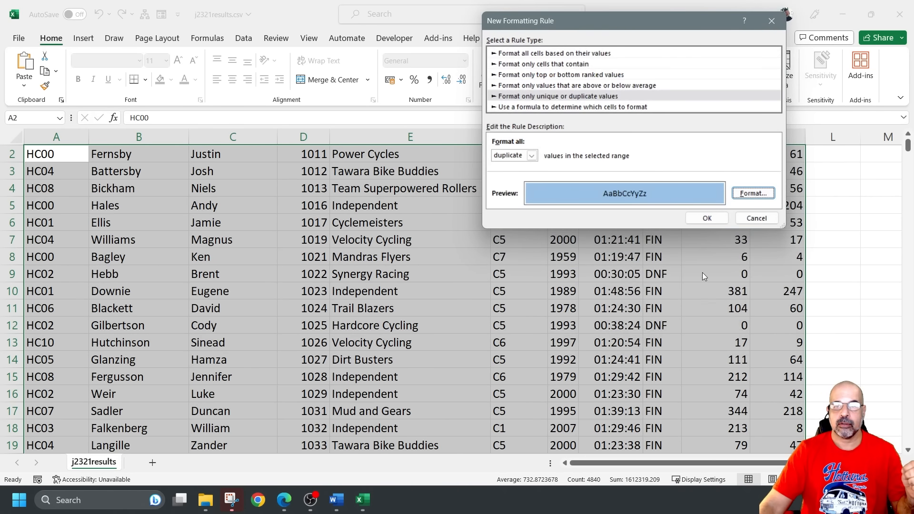
click(705, 218)
scroll(117, 267, down, 3)
scroll(117, 268, up, 4)
click(53, 224)
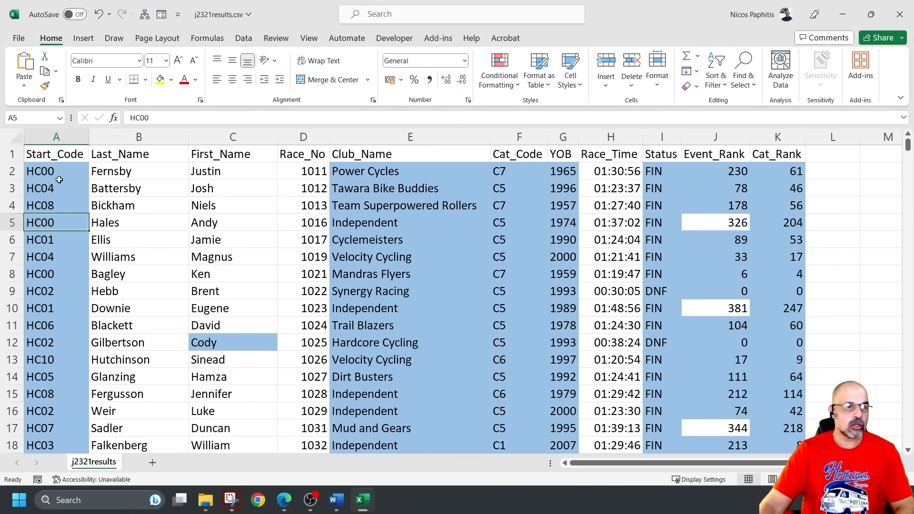
Check shaded duplicates such as surnames Wilson and Lockerbie and first name Cody.
scroll(60, 178, down, 10)
scroll(48, 178, up, 6)
scroll(41, 178, down, 2)
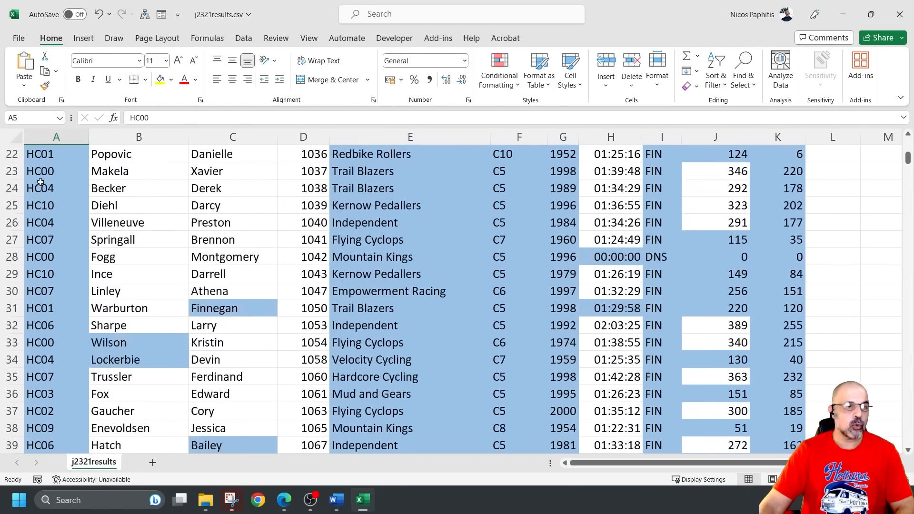
scroll(40, 178, down, 13)
scroll(41, 178, up, 19)
scroll(42, 190, down, 1)
scroll(42, 190, up, 1)
scroll(124, 191, down, 7)
scroll(128, 229, down, 1)
click(133, 290)
click(135, 310)
scroll(167, 295, up, 2)
scroll(195, 276, up, 5)
scroll(195, 194, up, 3)
scroll(204, 210, down, 1)
scroll(212, 285, up, 1)
click(217, 342)
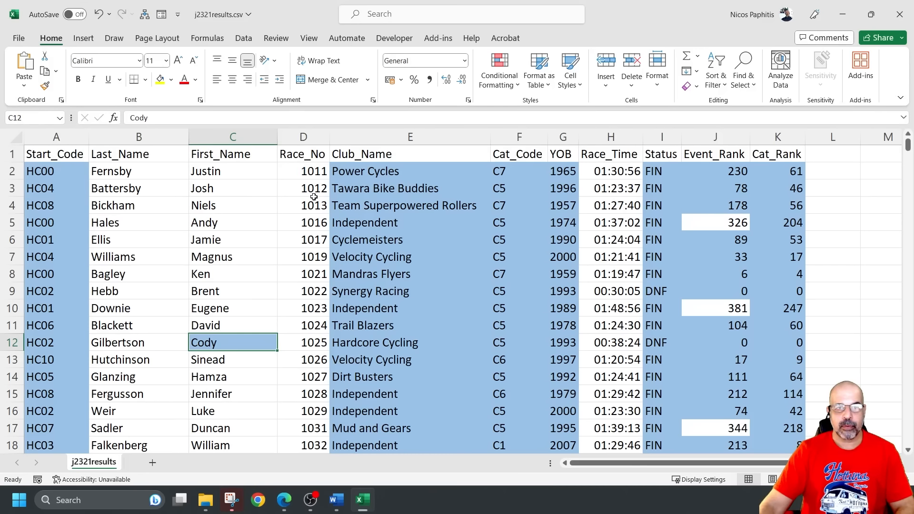
Check the zero race time in H28, then close j2321results.csv without saving.
scroll(476, 219, down, 6)
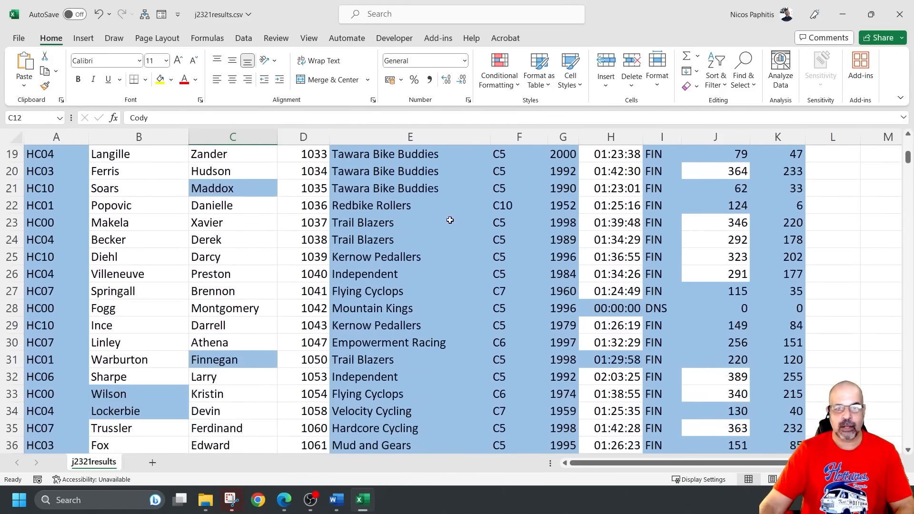
click(609, 307)
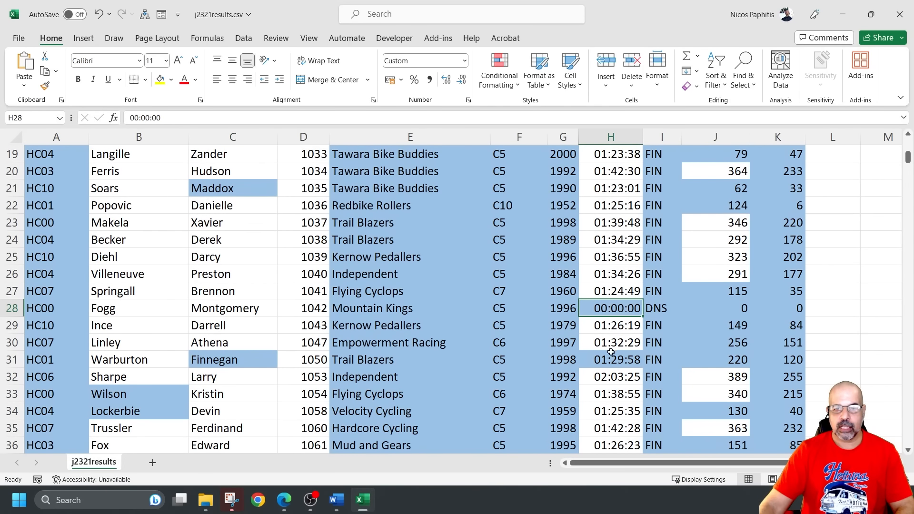
scroll(602, 304, down, 7)
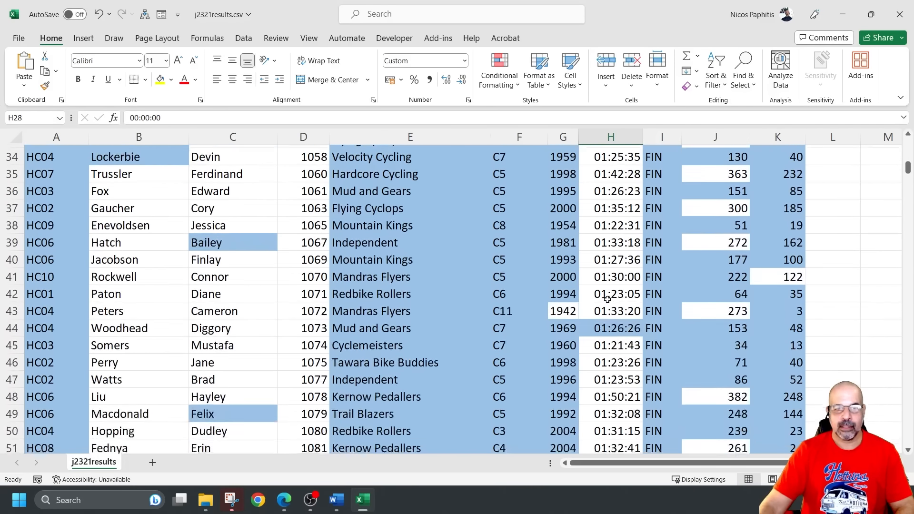
scroll(369, 237, up, 13)
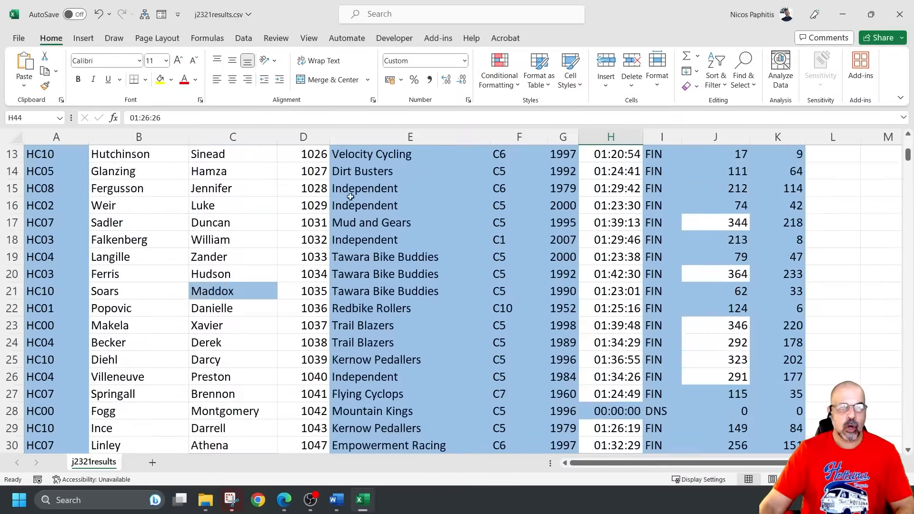
scroll(297, 180, down, 3)
scroll(297, 180, down, 20)
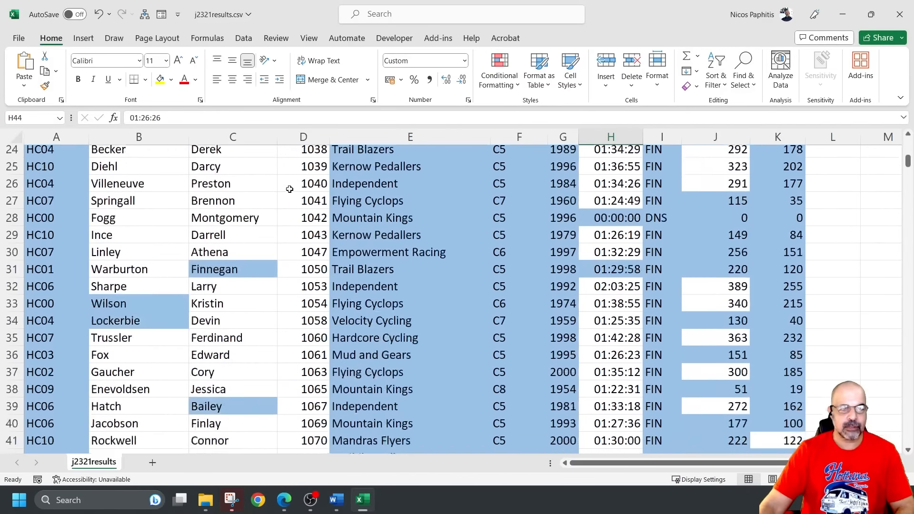
scroll(286, 236, down, 20)
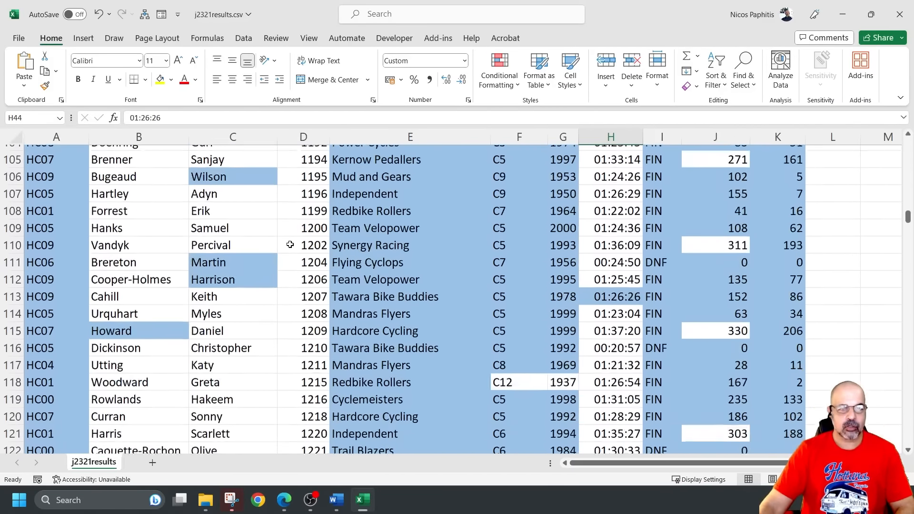
scroll(292, 256, down, 20)
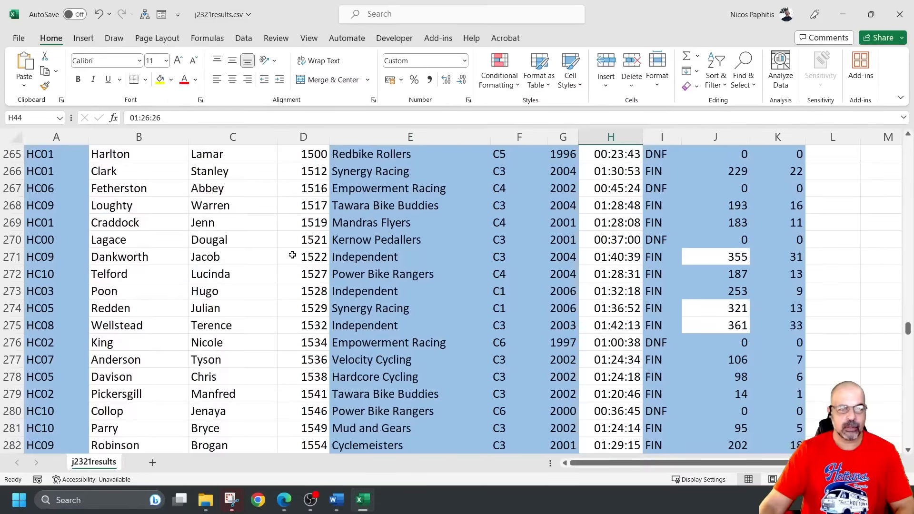
scroll(295, 257, down, 20)
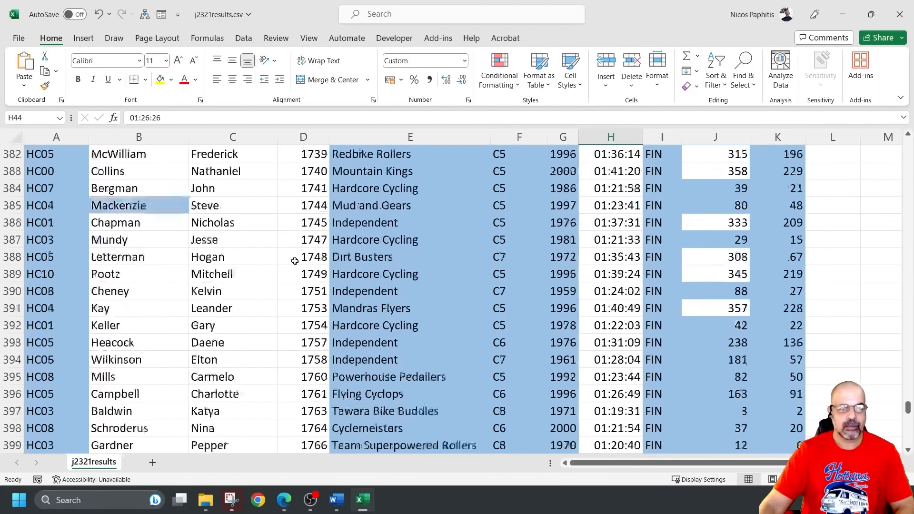
scroll(317, 249, up, 7)
scroll(317, 249, up, 20)
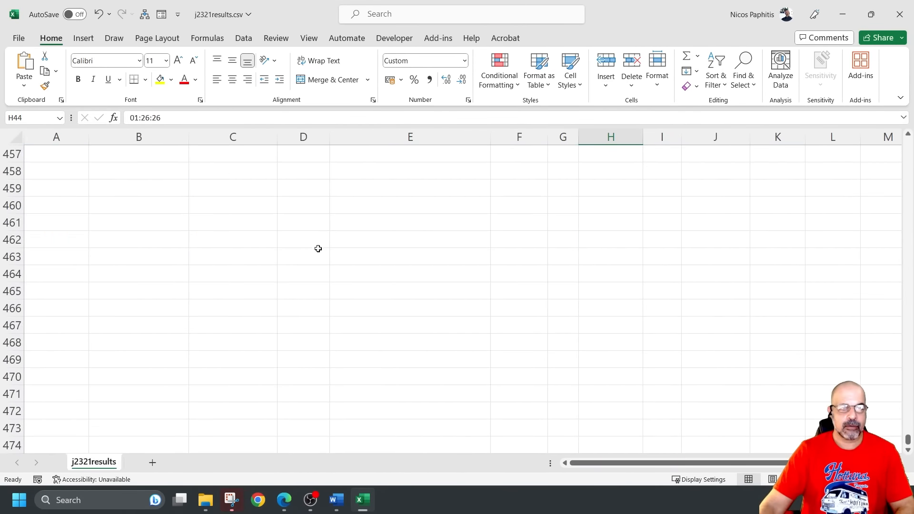
scroll(318, 234, up, 20)
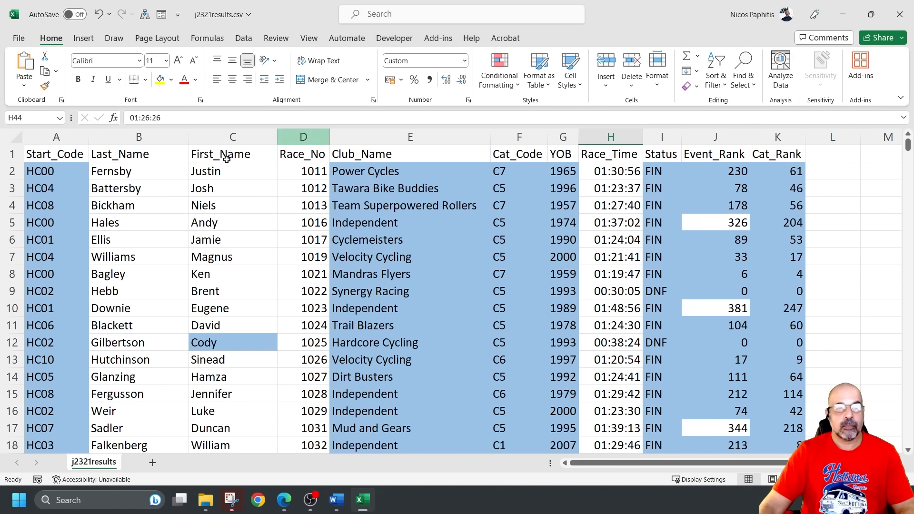
click(900, 15)
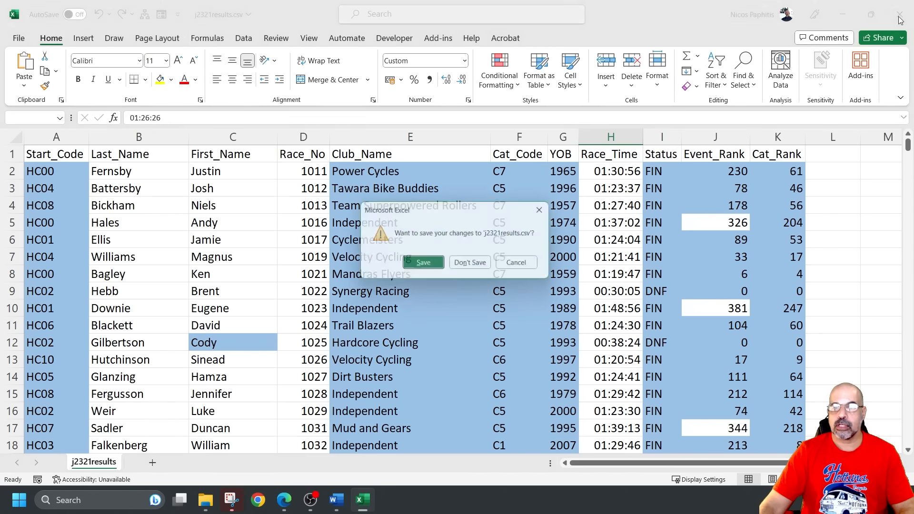
click(479, 265)
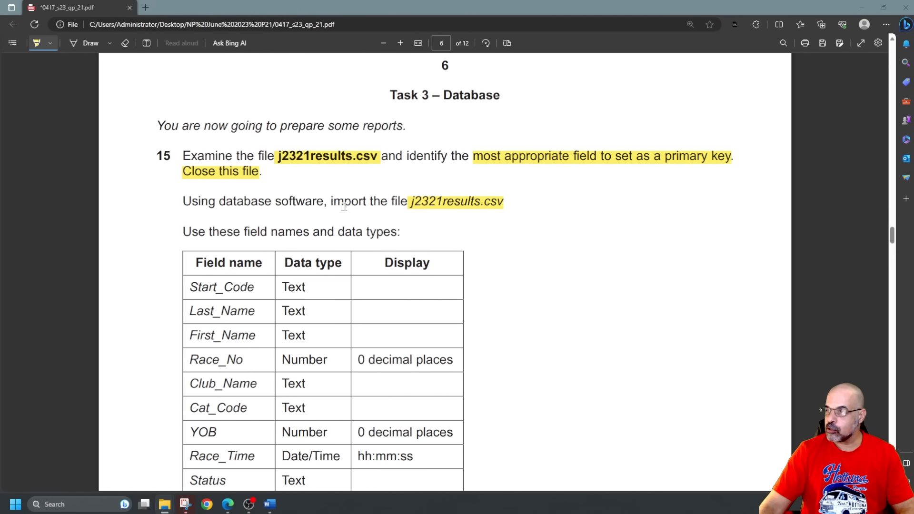
Highlight 'identified field as a primary key' and the Race_No field in the question paper.
scroll(323, 221, down, 3)
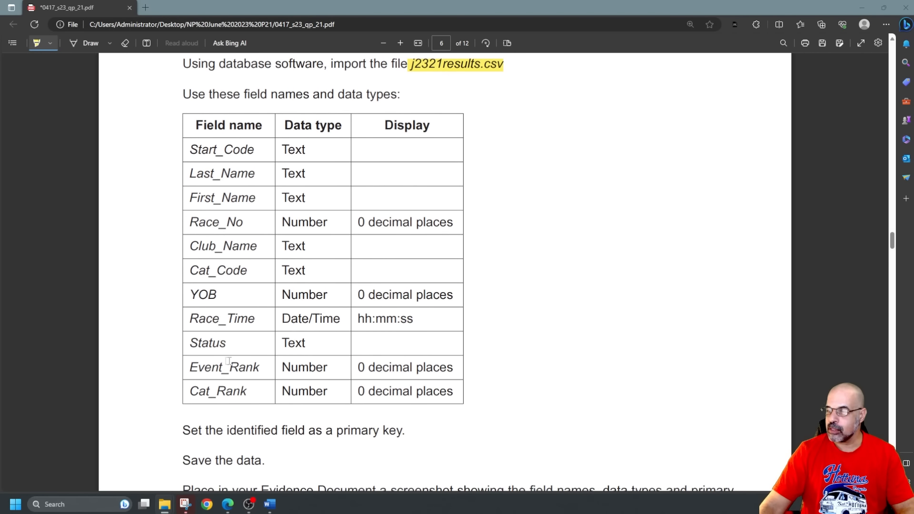
drag(231, 429, 402, 423)
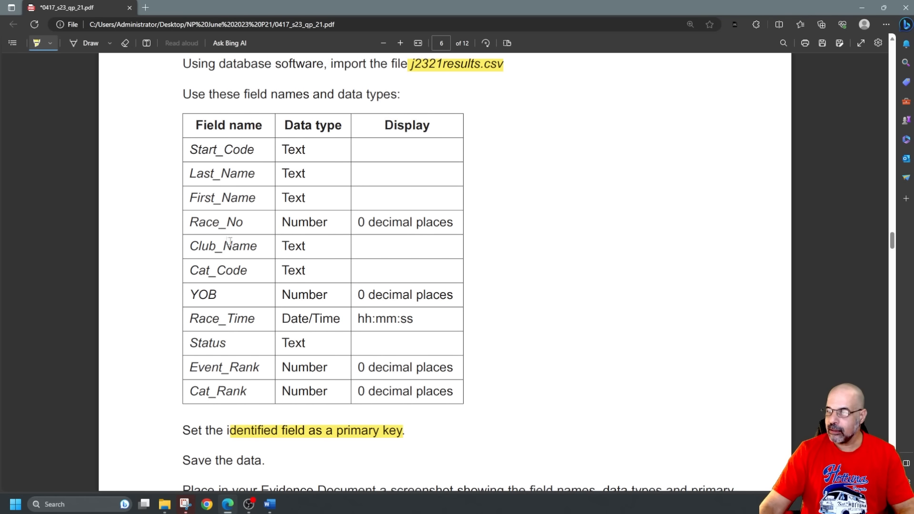
mouse_move(247, 227)
mouse_down()
mouse_move(189, 222)
mouse_move(245, 223)
mouse_up()
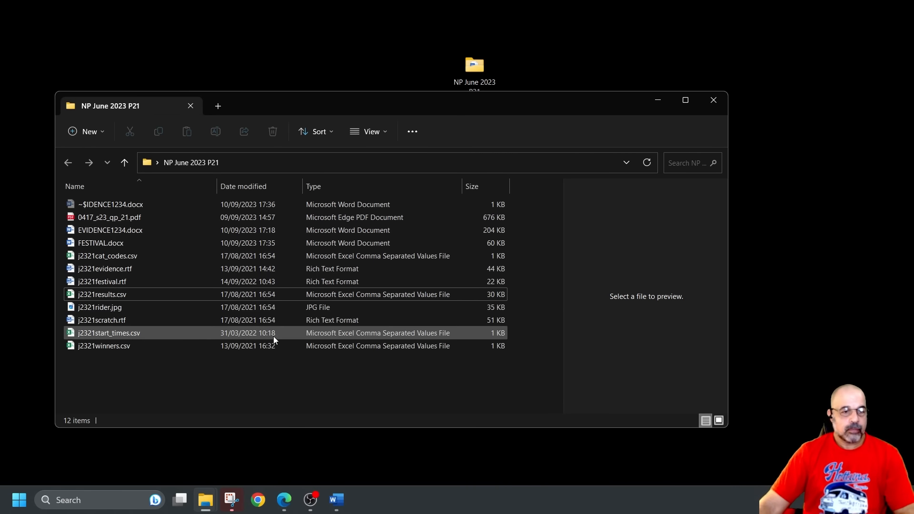
Create a new Microsoft Access Database from the folder's New menu.
right_click(134, 371)
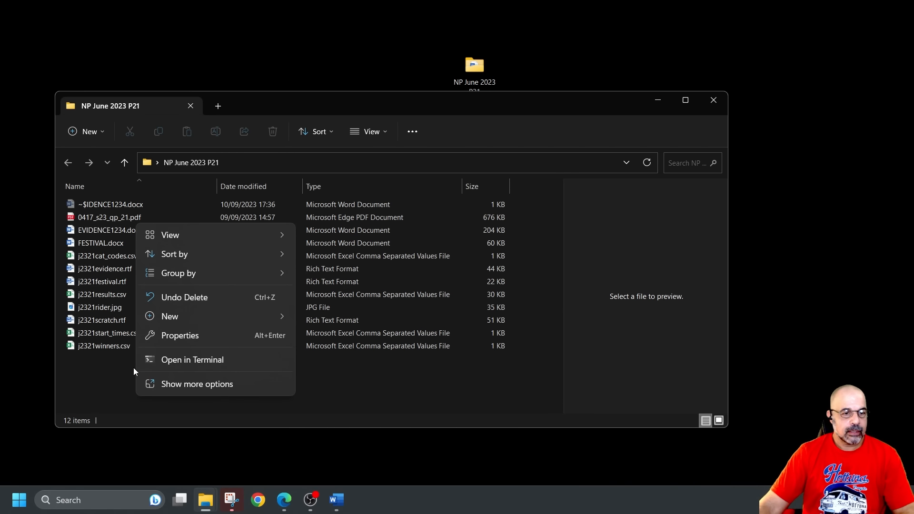
mouse_move(241, 318)
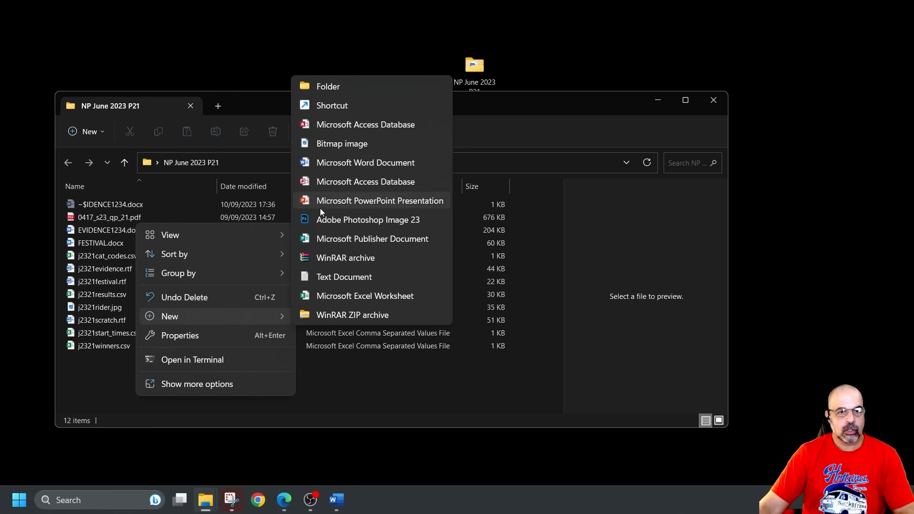
click(364, 181)
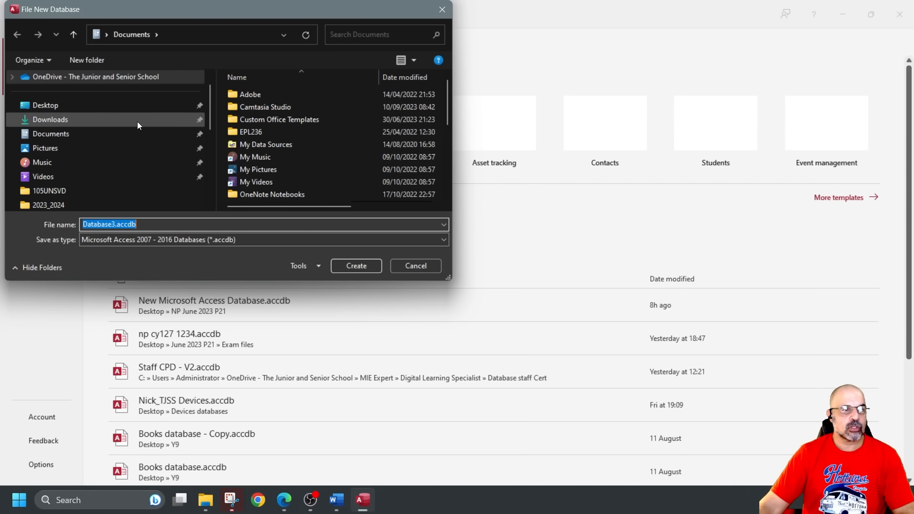
click(130, 104)
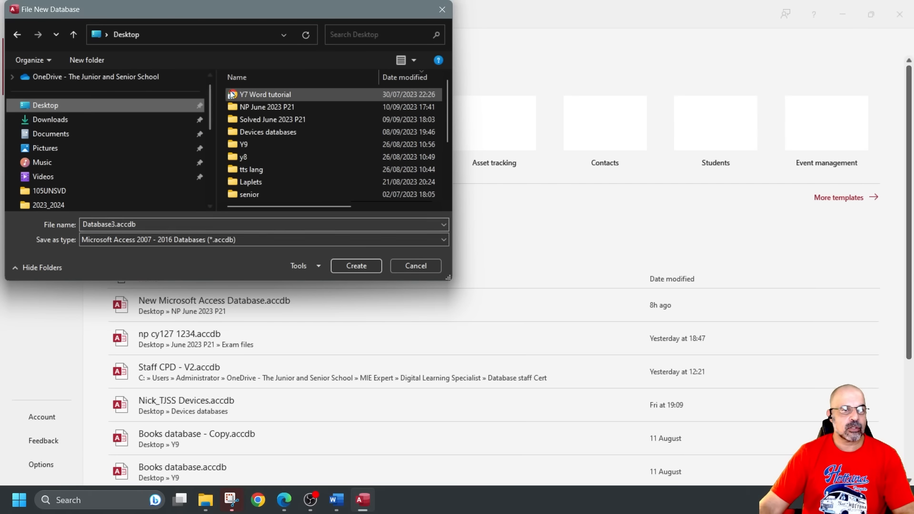
double_click(300, 107)
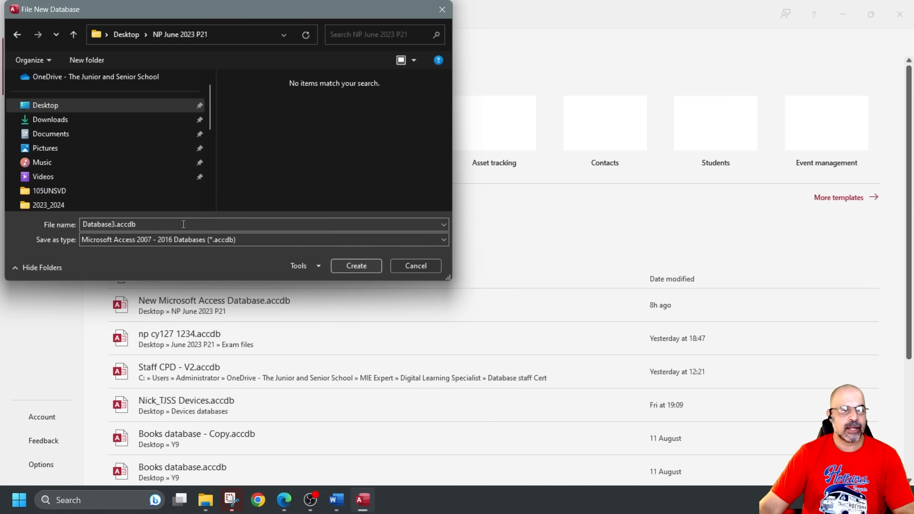
click(147, 221)
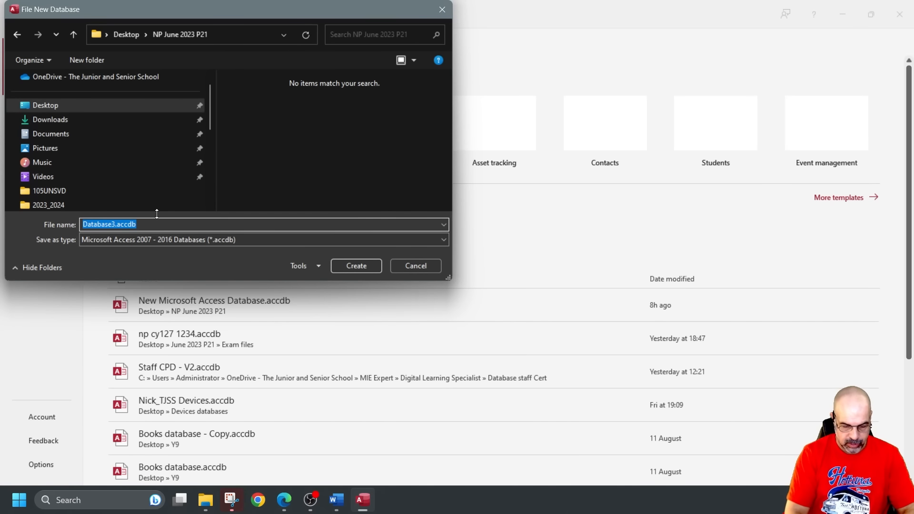
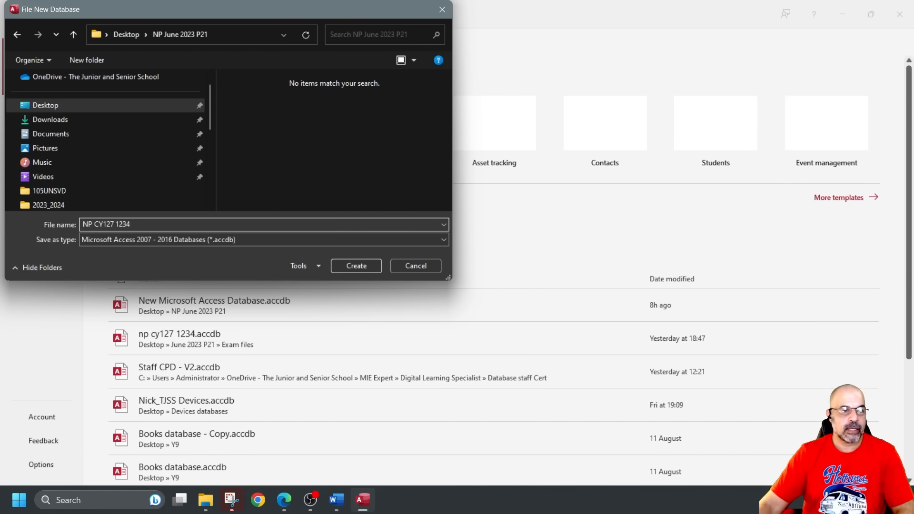
click(347, 267)
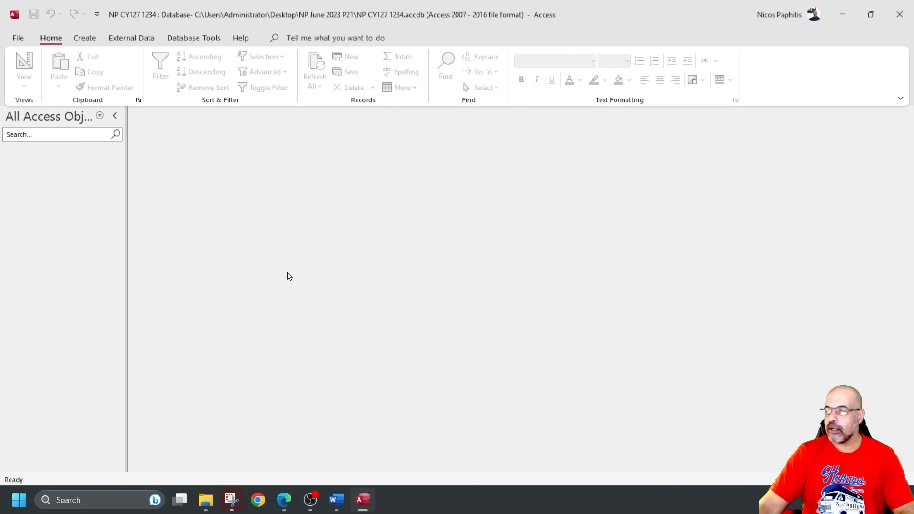
Import j2321results.csv from Desktop\NP June 2023 P21 as a text file into a new table.
click(135, 40)
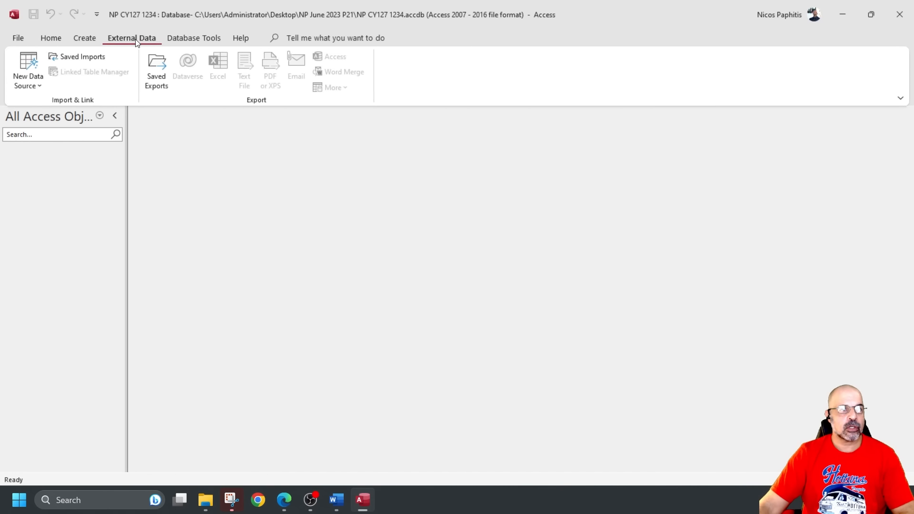
click(29, 72)
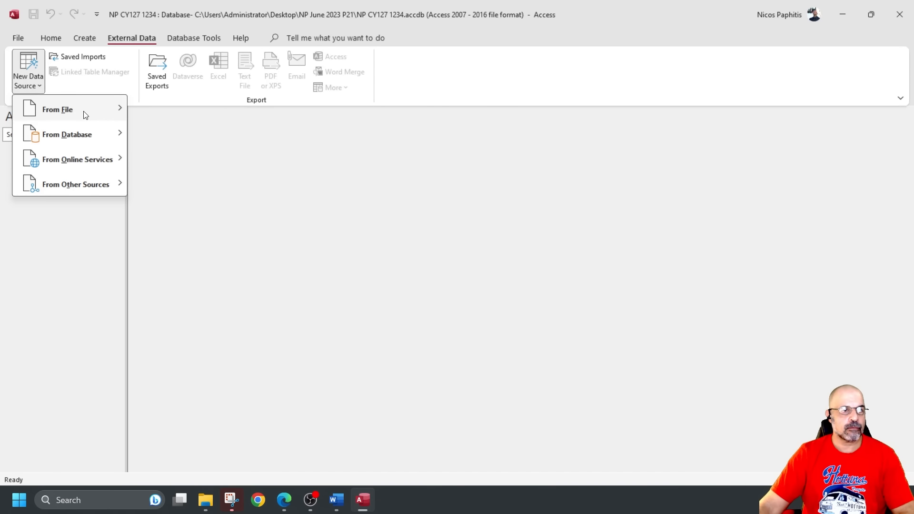
mouse_move(84, 112)
click(174, 188)
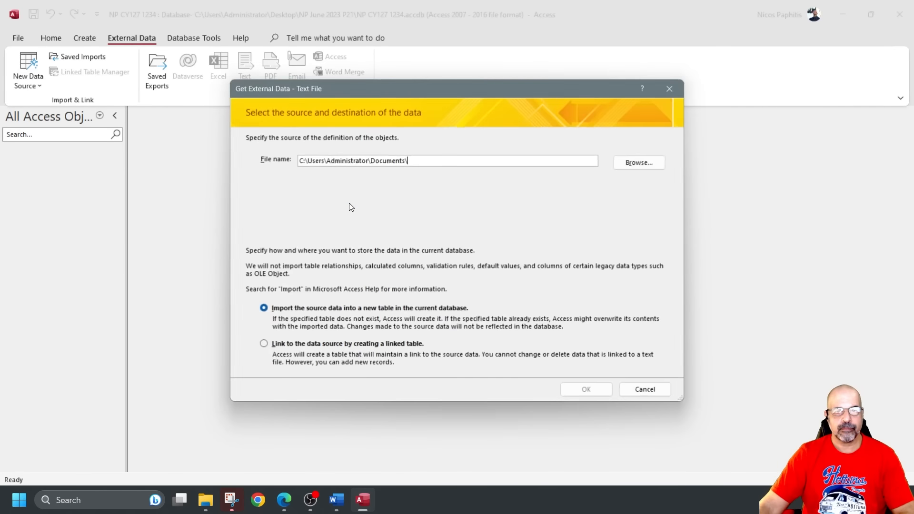
click(640, 163)
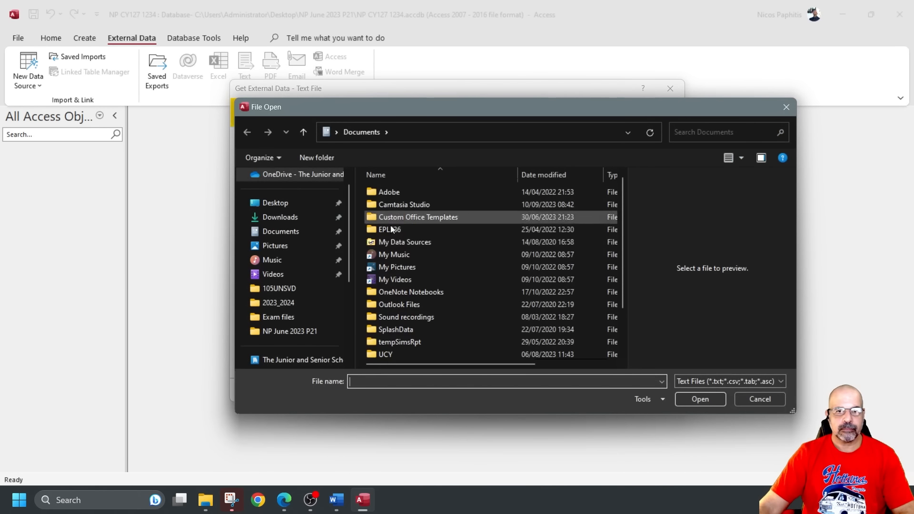
click(280, 203)
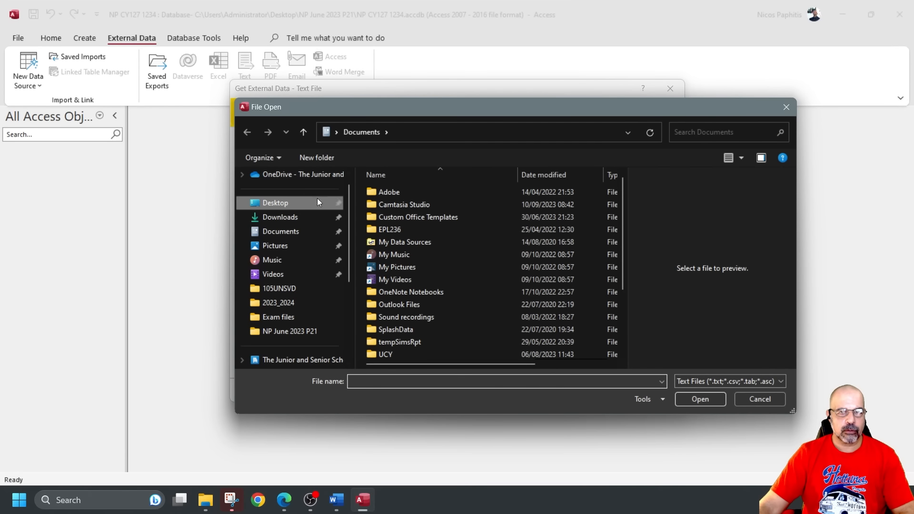
double_click(413, 266)
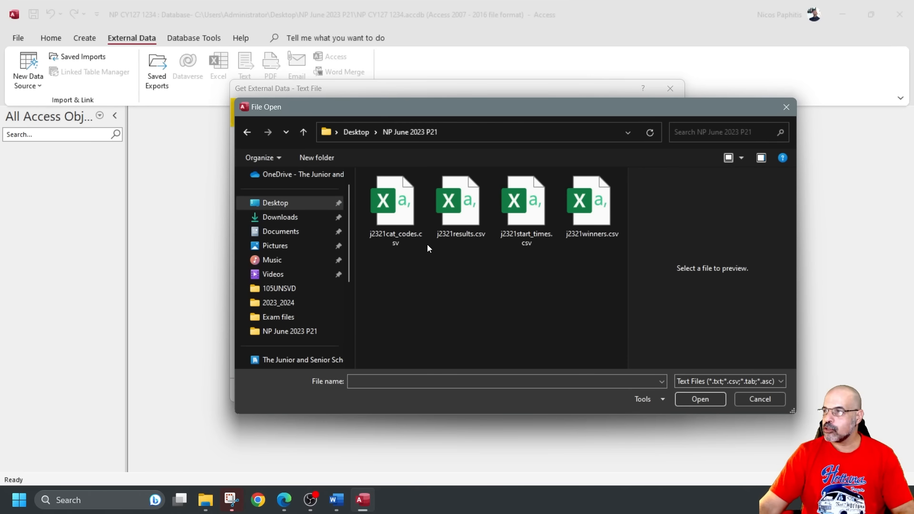
double_click(465, 215)
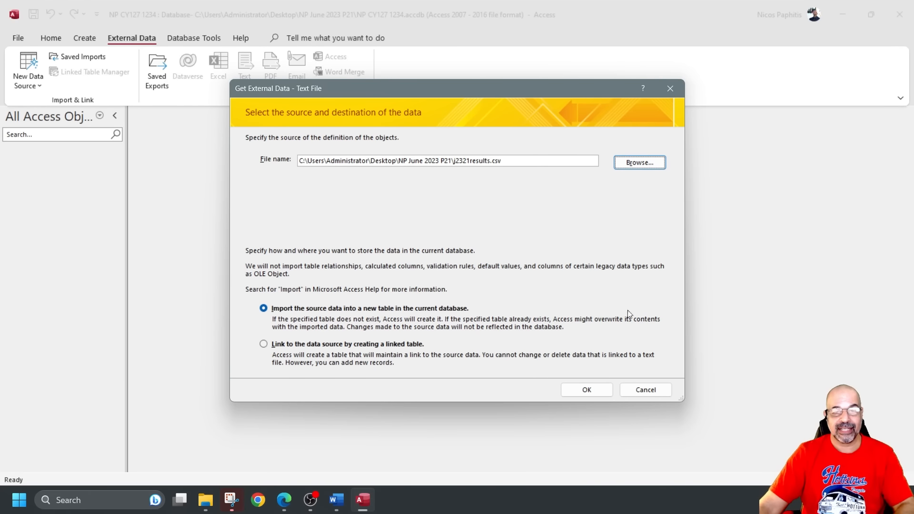
click(594, 388)
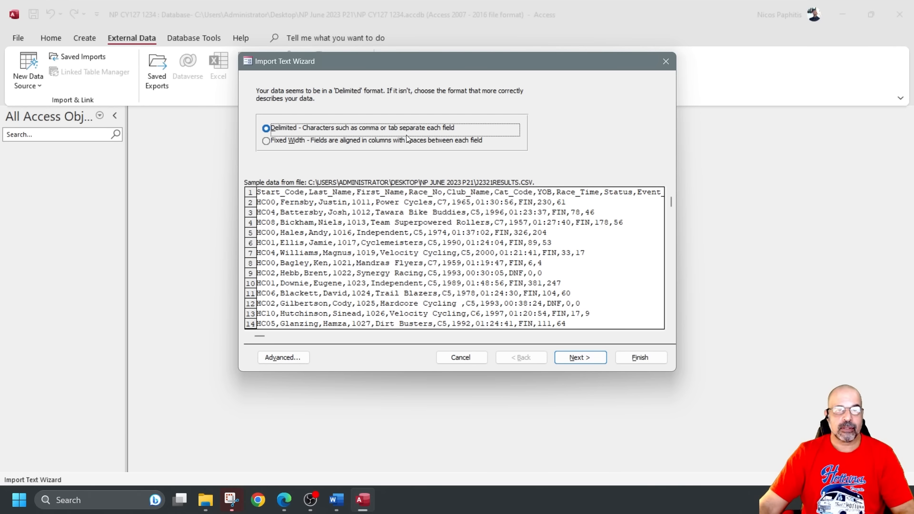
Keep delimited format with first row as field names, then open the Advanced import specification.
click(581, 357)
click(338, 150)
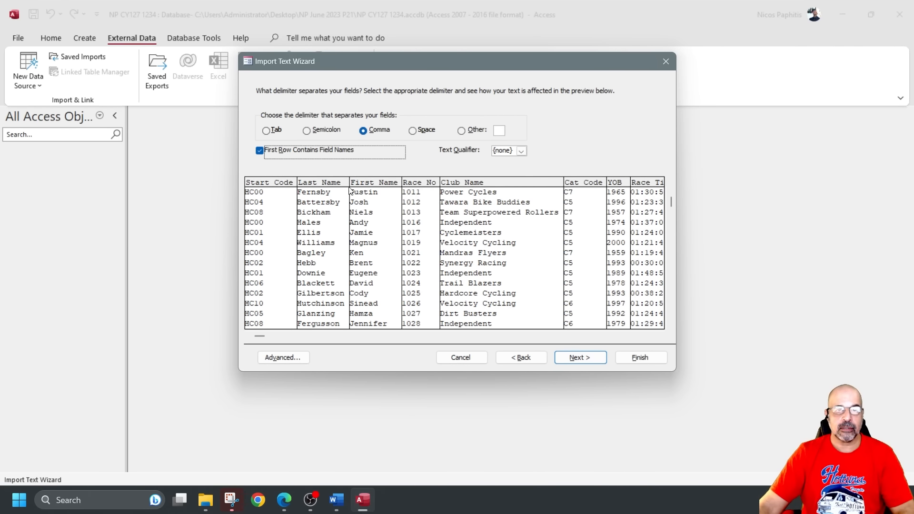
click(581, 358)
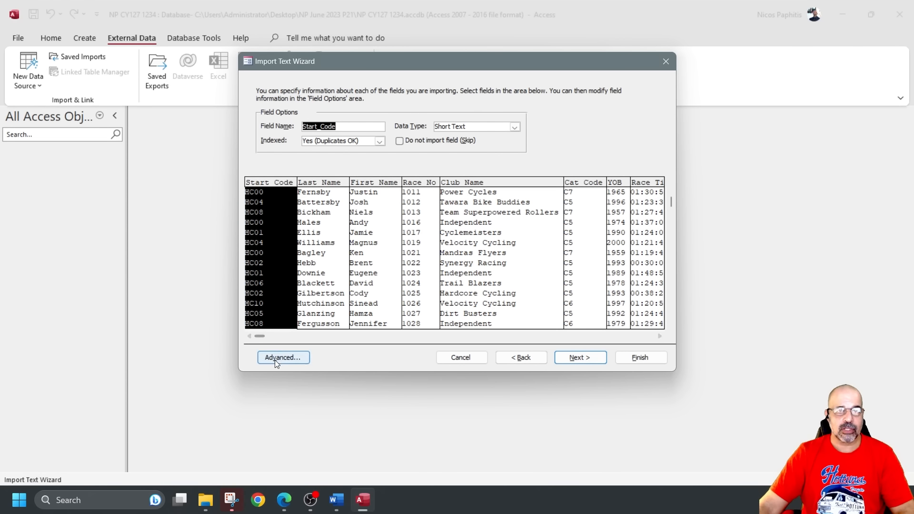
click(326, 186)
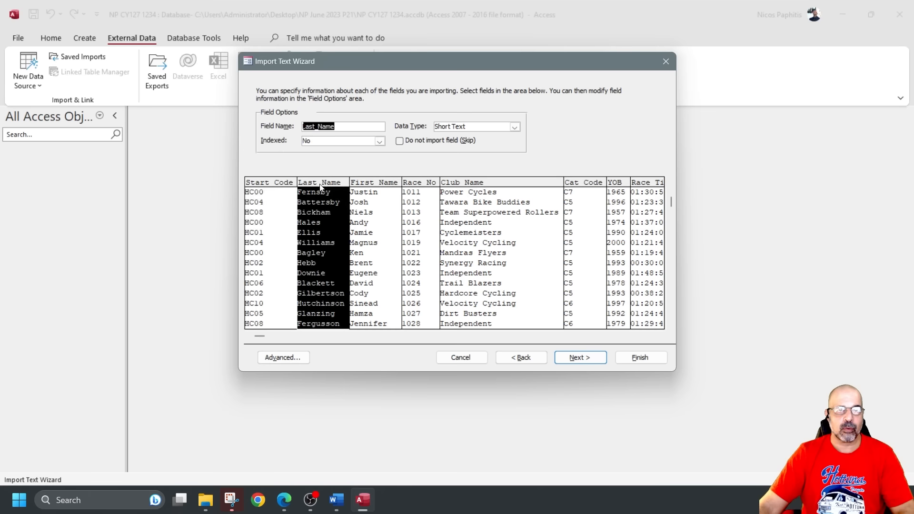
click(280, 185)
click(291, 357)
drag(503, 75, 375, 87)
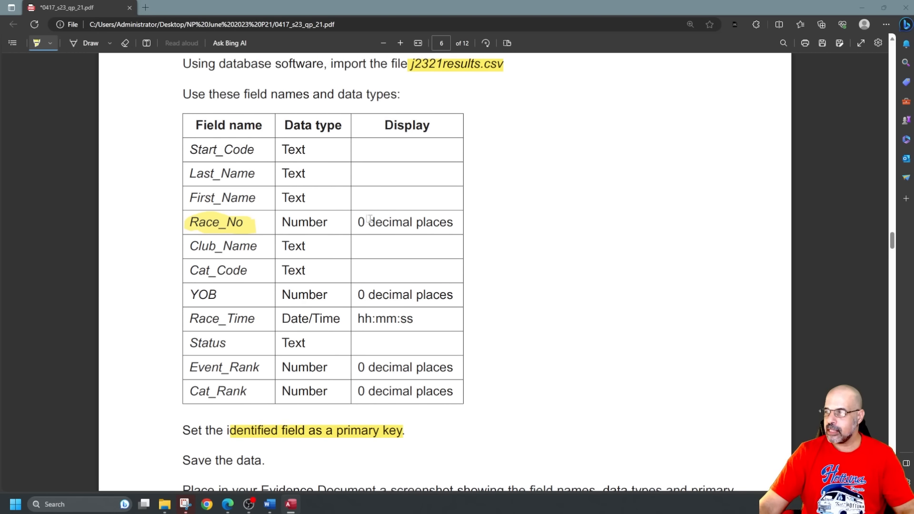
Highlight '0 decimal places' in the Race_No, YOB, Event_Rank and Cat_Rank rows.
drag(370, 219, 477, 224)
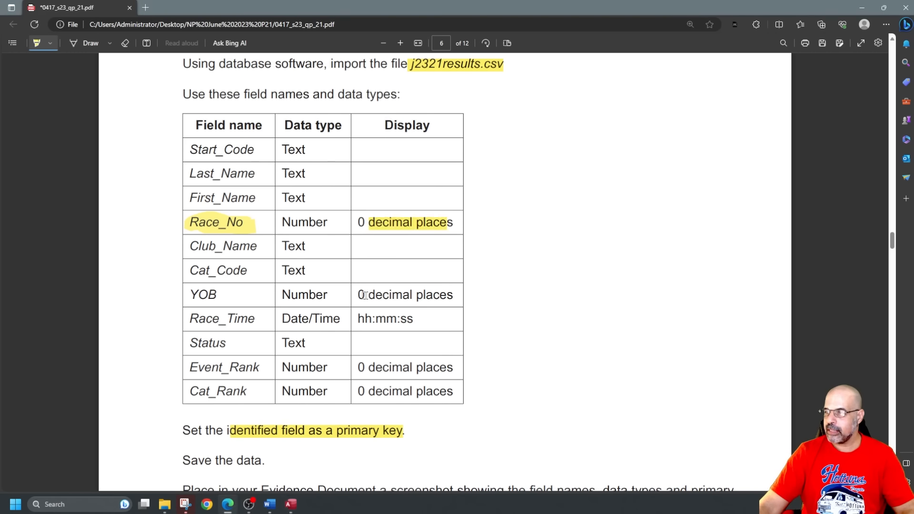
drag(364, 295, 461, 294)
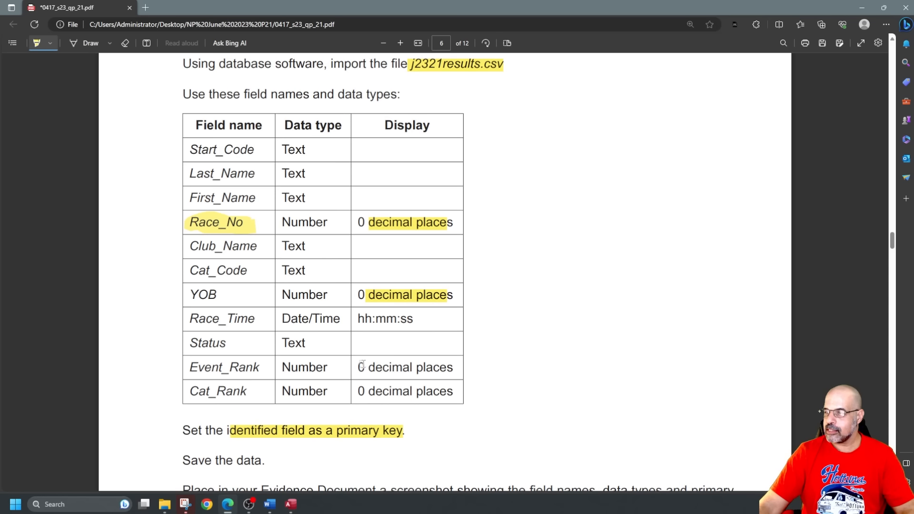
drag(357, 368, 447, 368)
drag(361, 391, 454, 391)
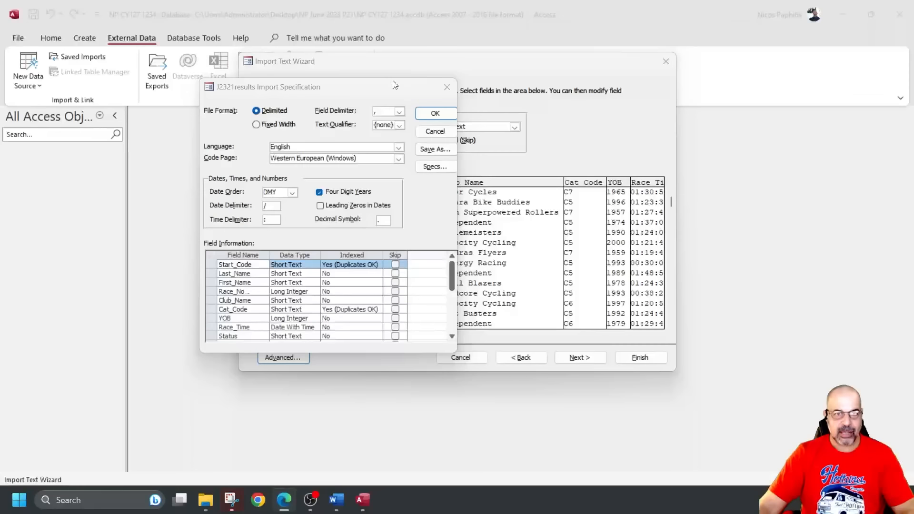
Check the data preview and highlight Race_Time's h:mm:ss display format in the exam paper.
drag(389, 93, 796, 151)
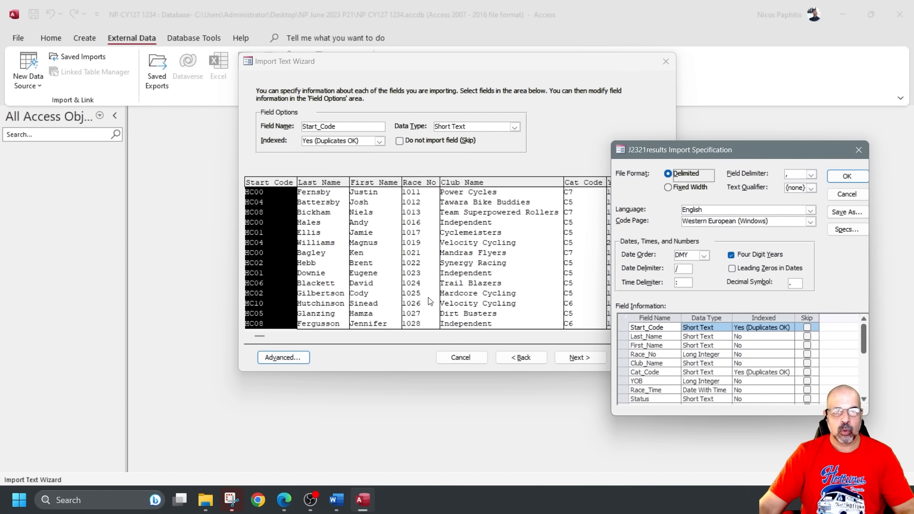
drag(737, 155, 551, 75)
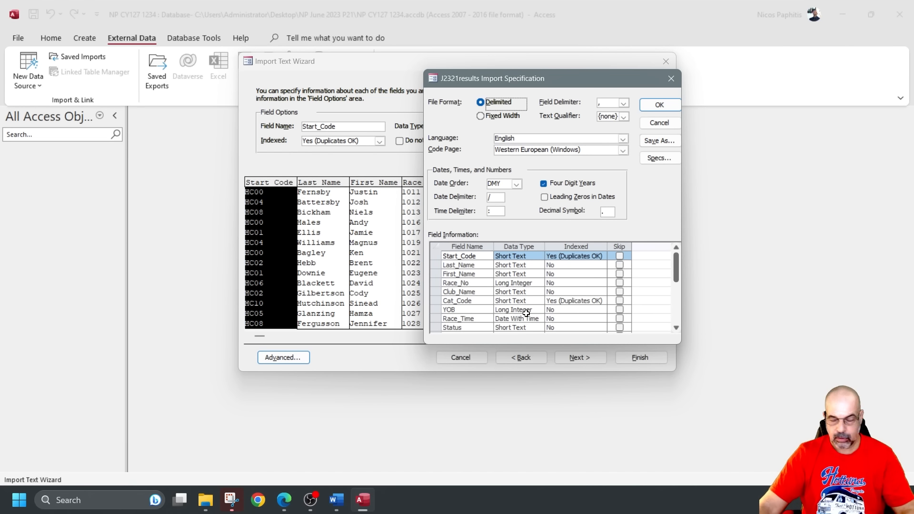
key(alt+Tab)
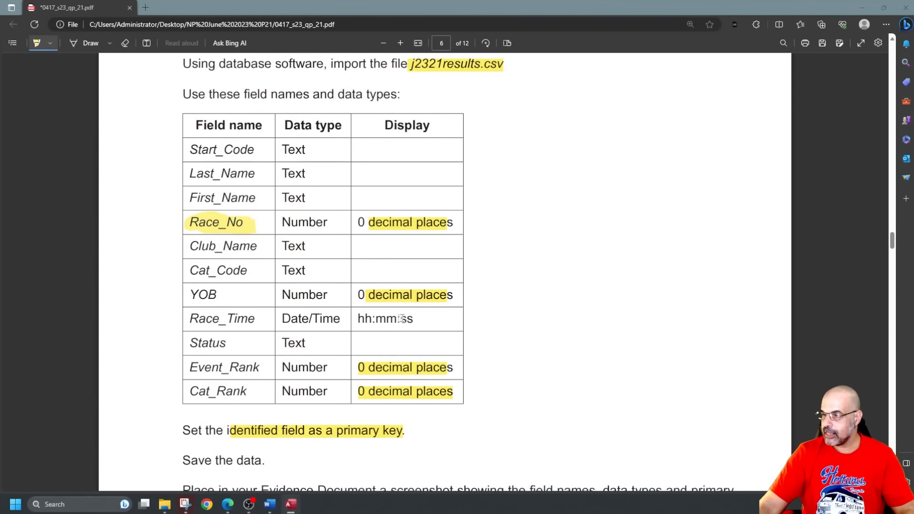
drag(415, 321, 356, 321)
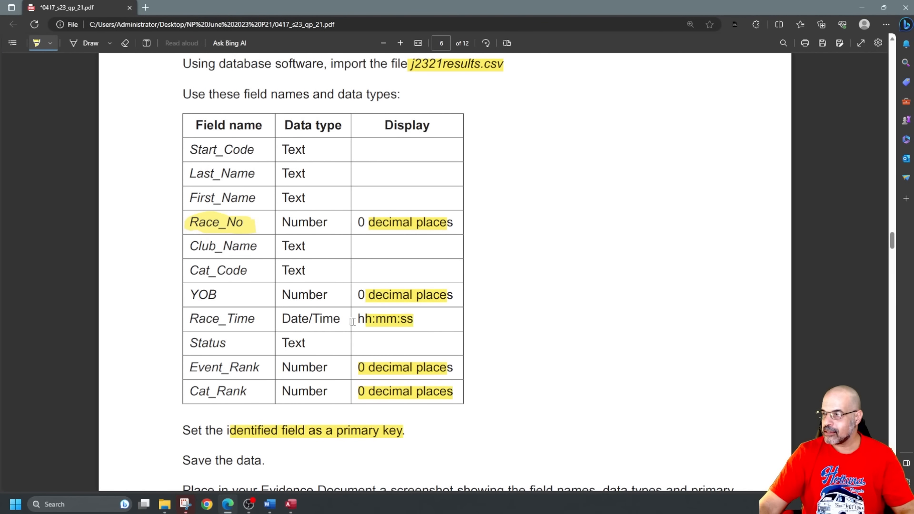
key(alt+Tab)
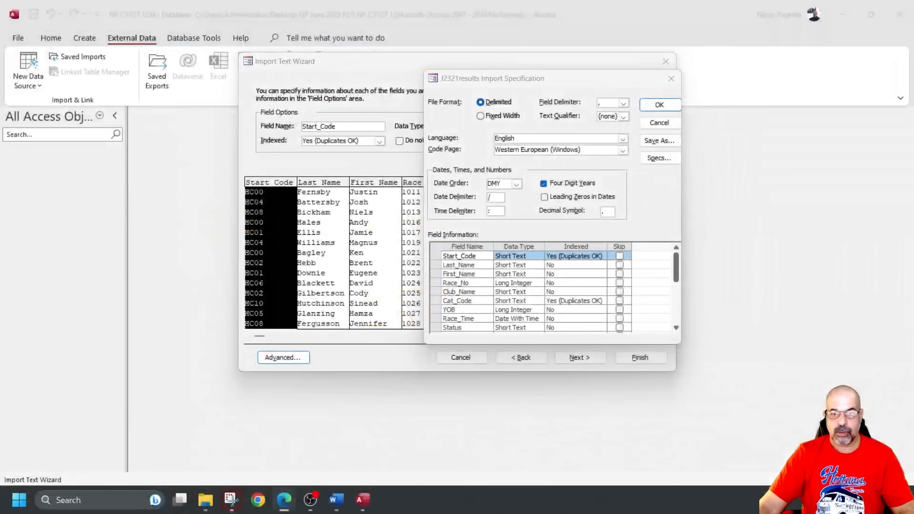
Confirm Race_Time imports as a date-with-time field and accept the import specification.
scroll(552, 285, down, 2)
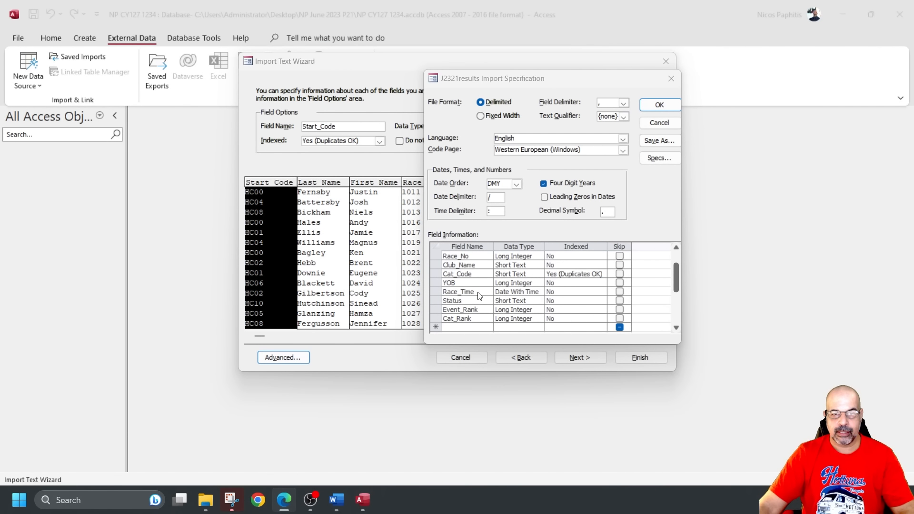
click(534, 292)
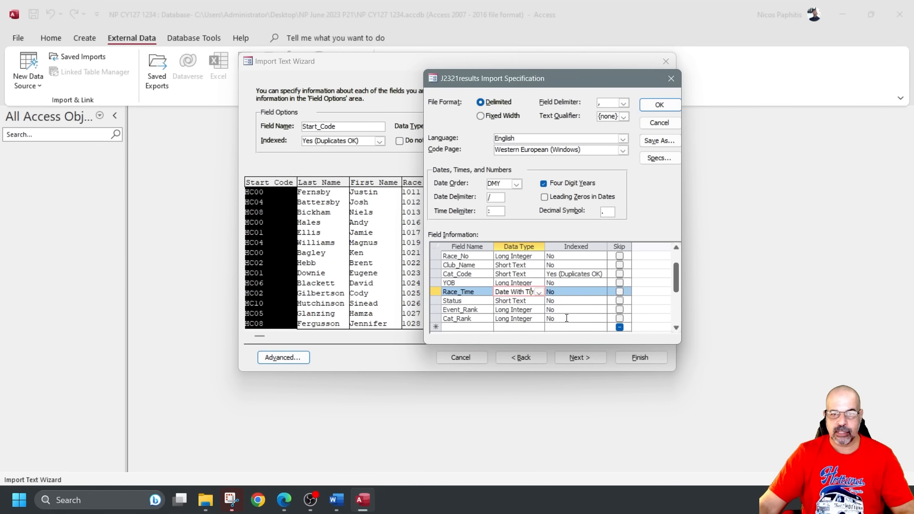
click(660, 102)
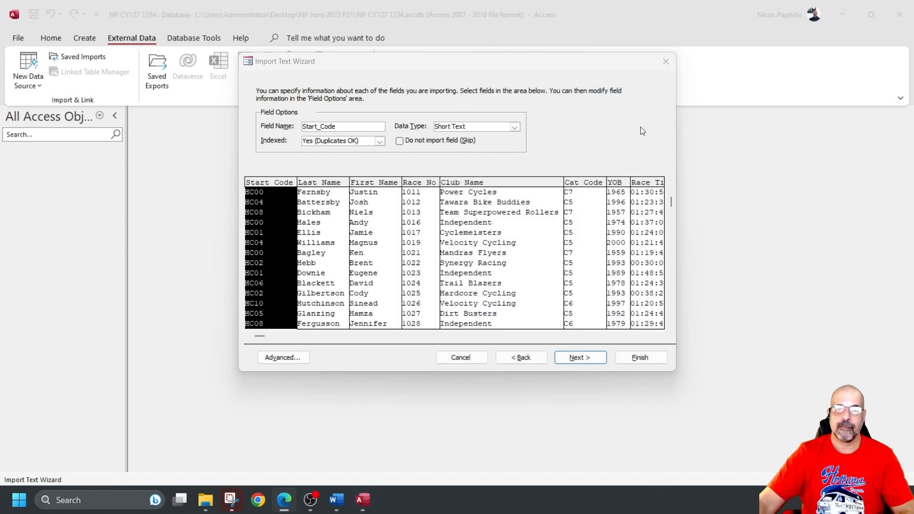
Choose Race_No as the primary key and finish importing J2321results without saving import steps.
click(582, 356)
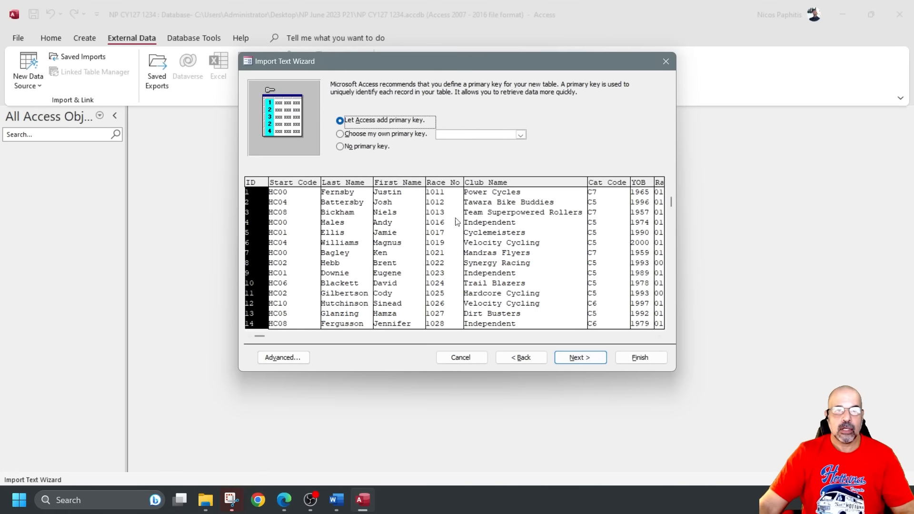
click(376, 137)
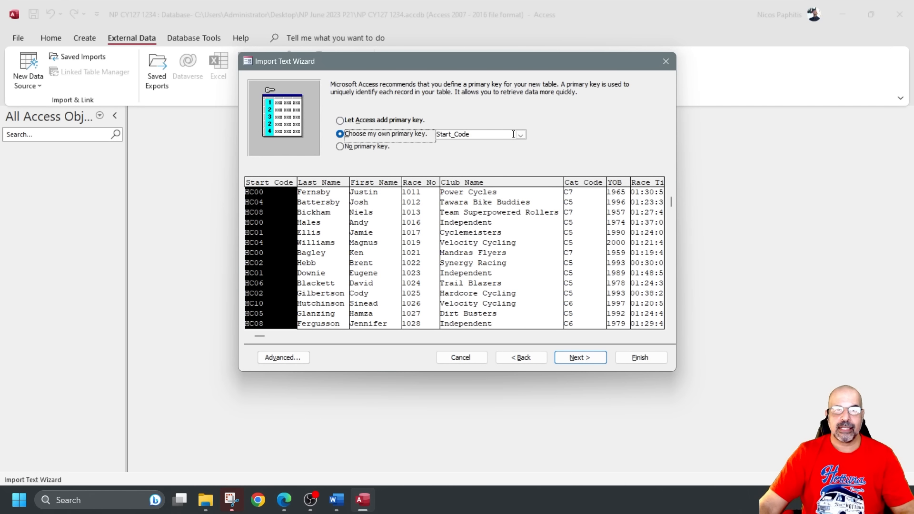
click(521, 134)
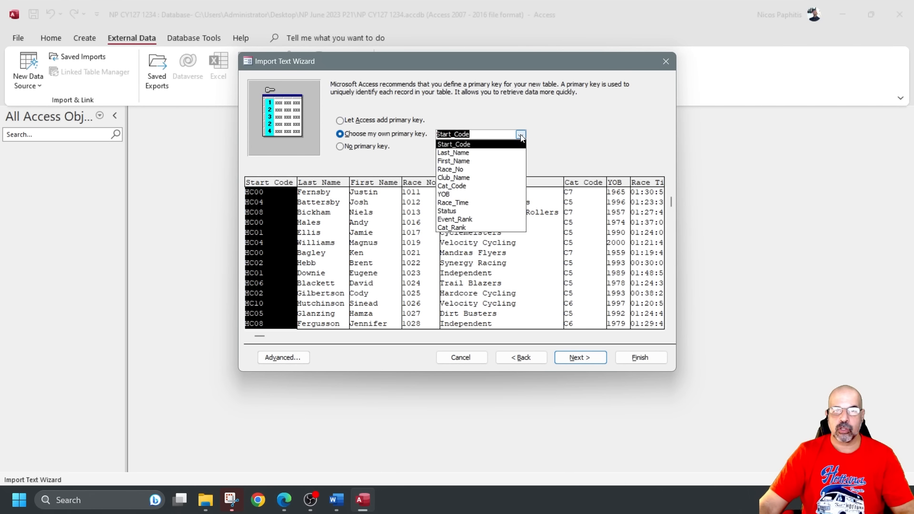
click(477, 169)
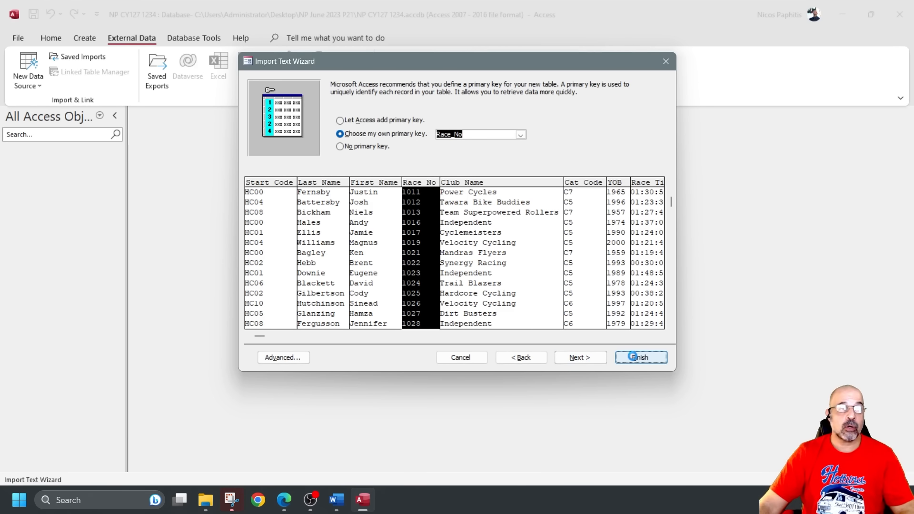
click(633, 356)
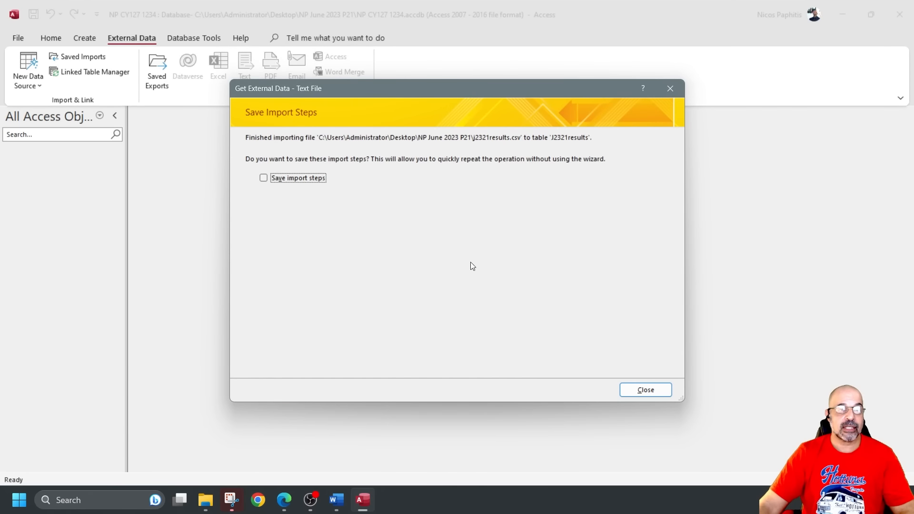
click(633, 389)
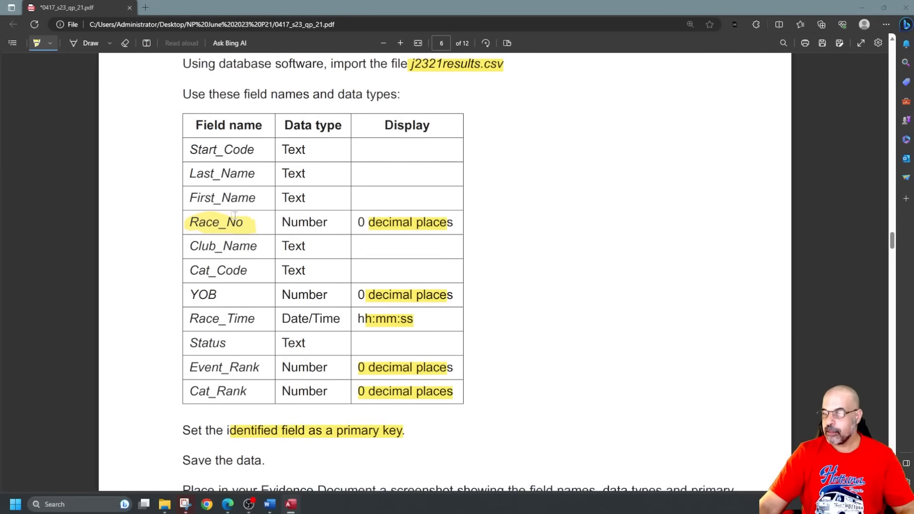
scroll(290, 223, down, 4)
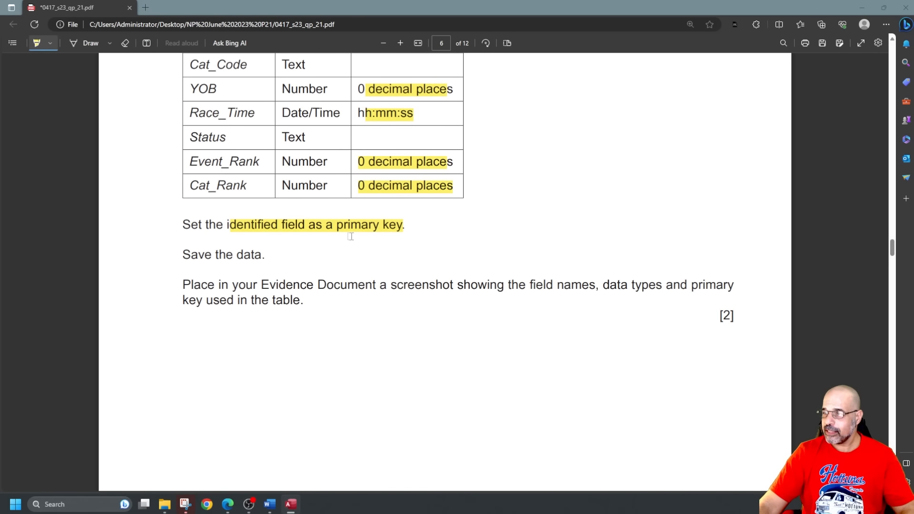
scroll(329, 242, up, 4)
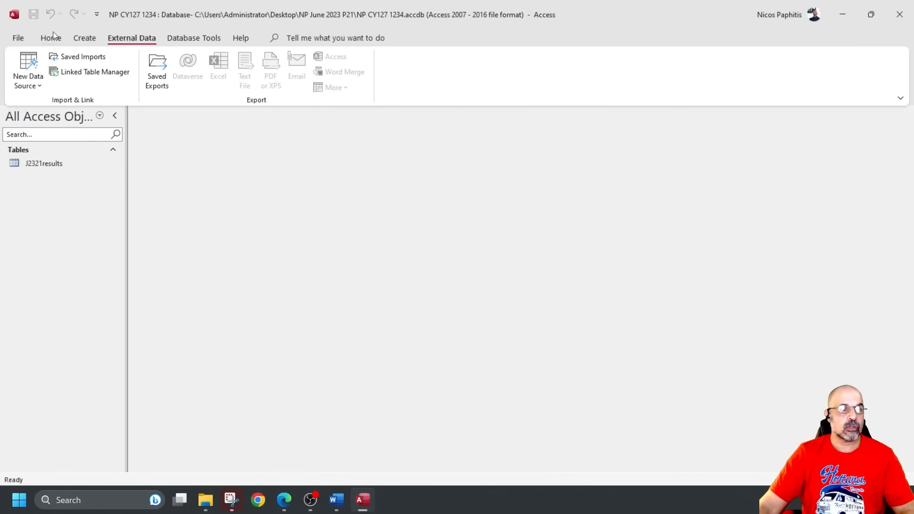
Open J2321results in Design view and inspect Race_No's key and Race_Time's Date/Time type.
double_click(47, 163)
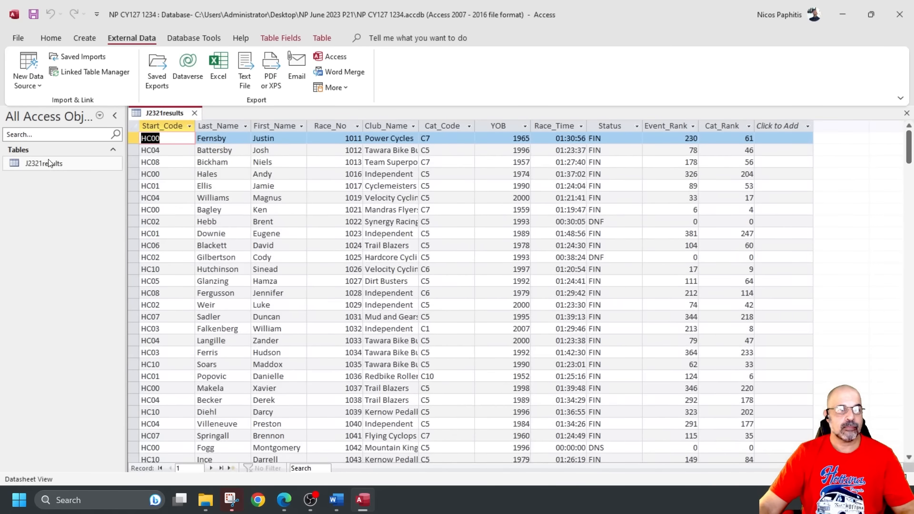
click(51, 38)
click(24, 85)
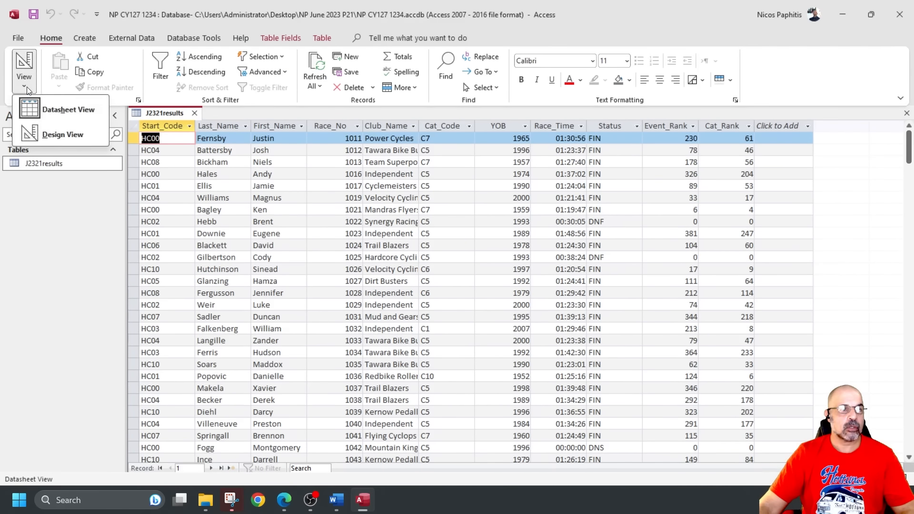
click(68, 135)
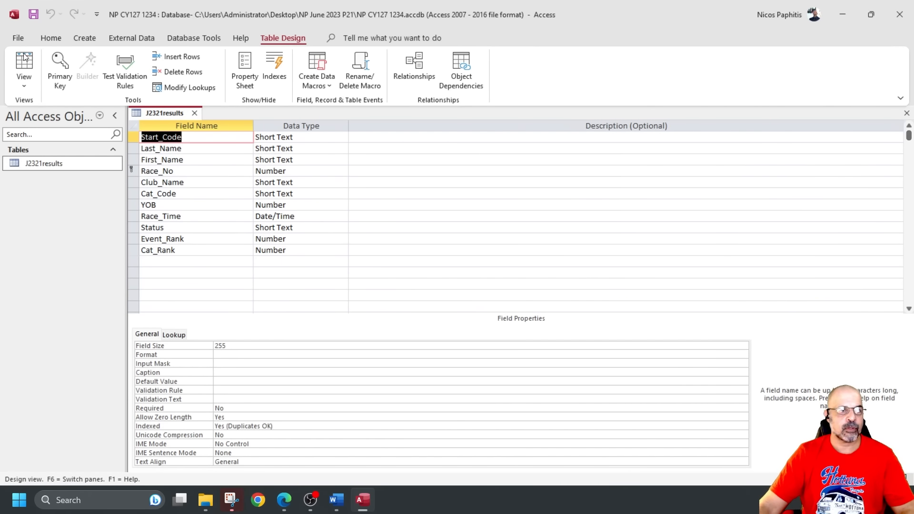
click(302, 171)
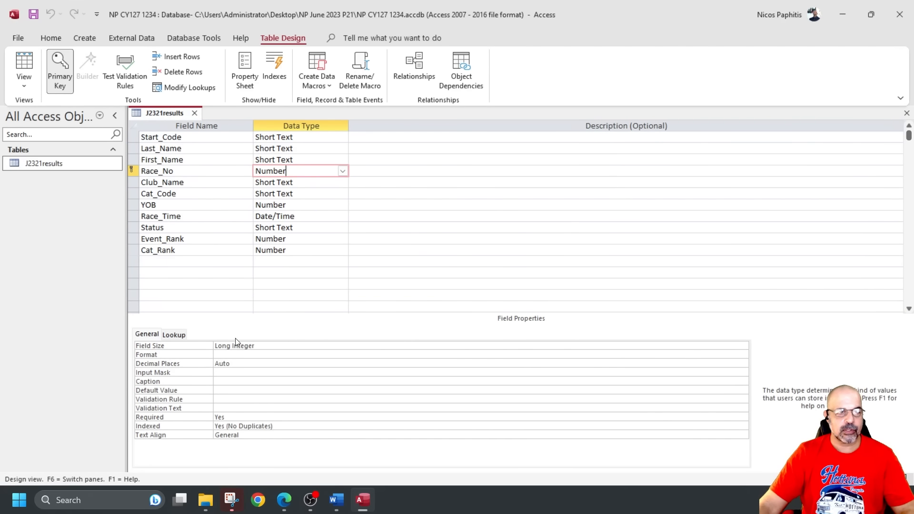
click(300, 219)
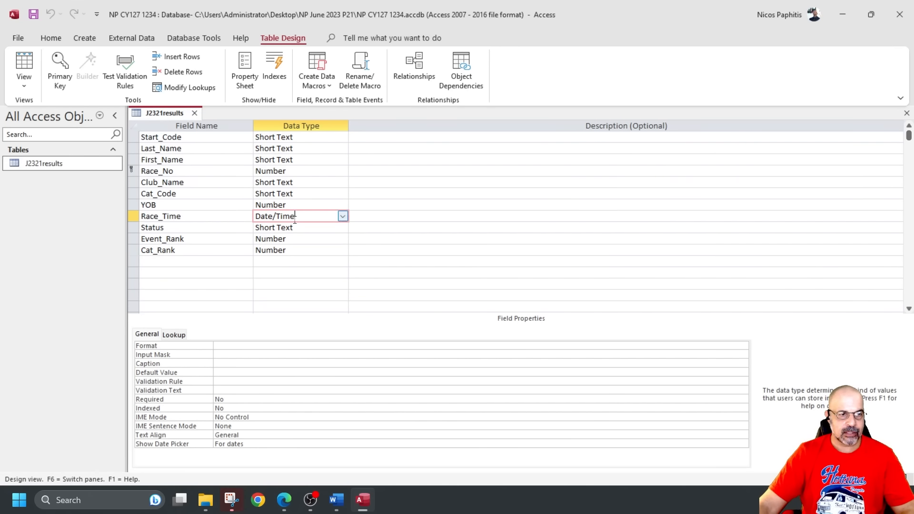
Set Race_Time's Format property to Long Time and save the J2321results design.
click(239, 347)
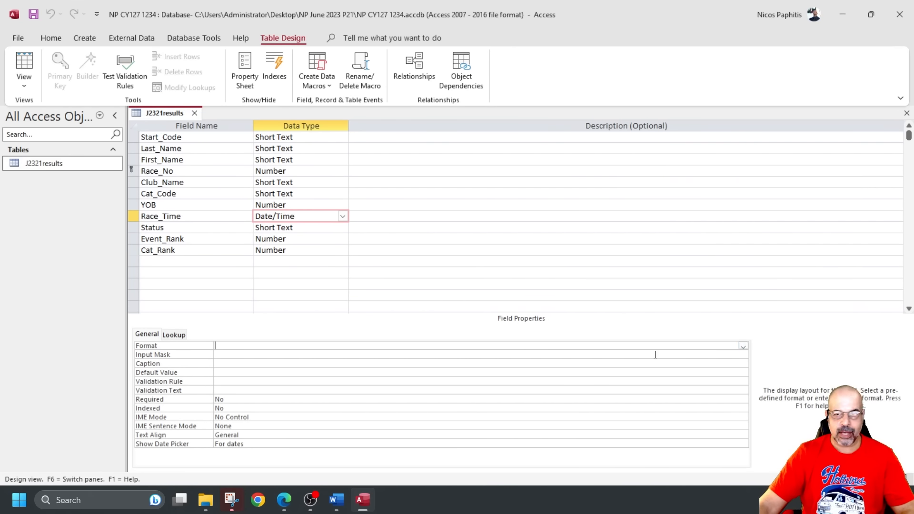
click(744, 346)
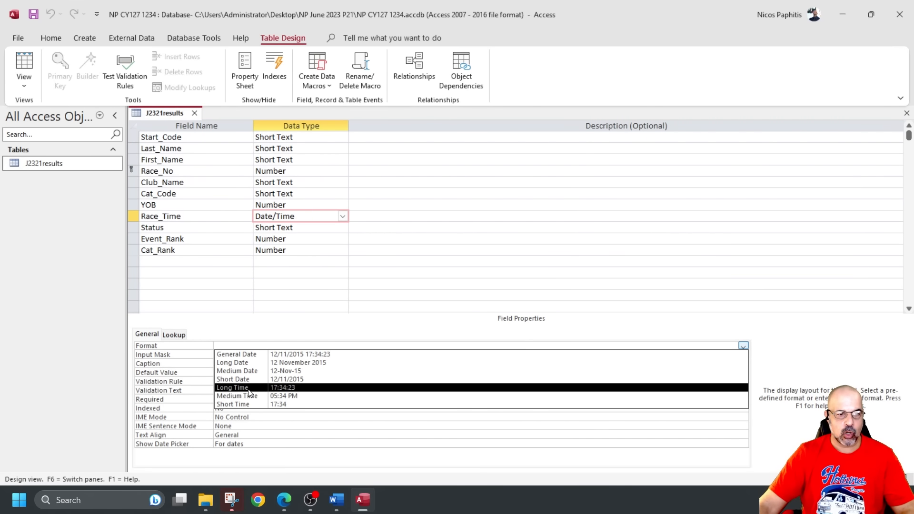
click(295, 388)
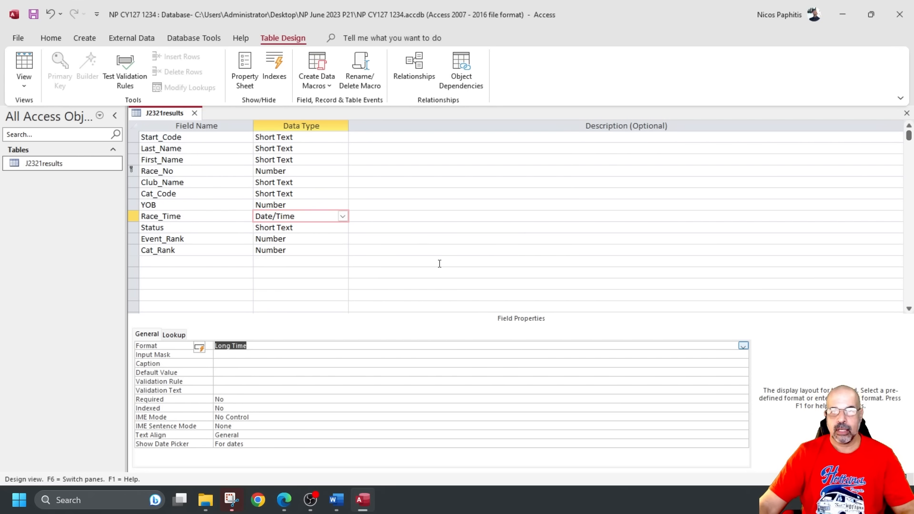
click(33, 14)
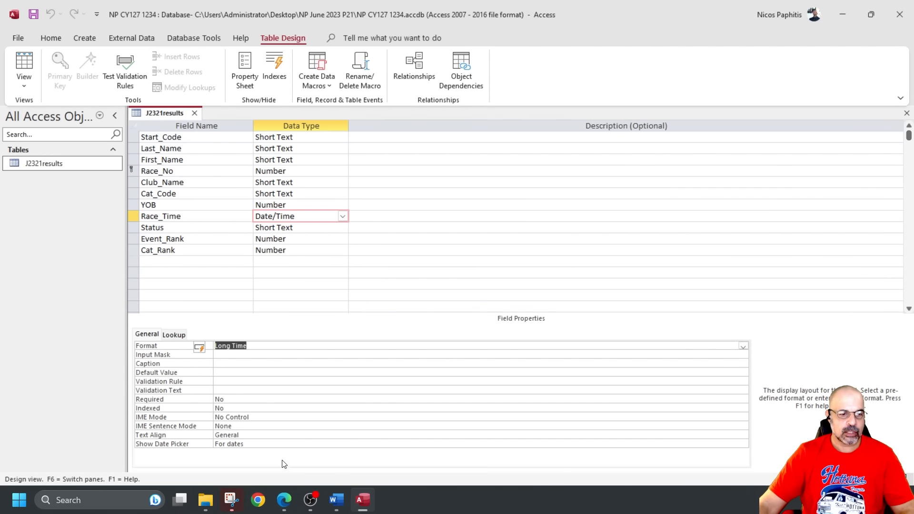
click(230, 501)
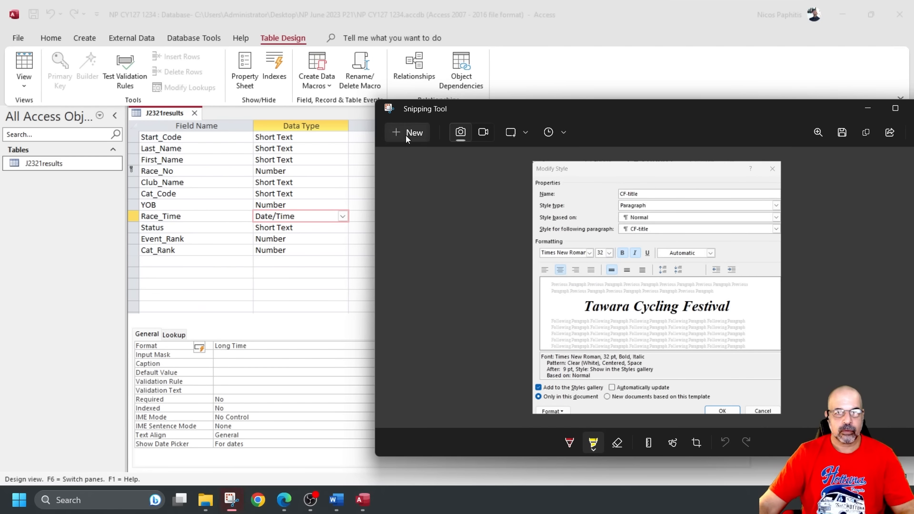
Snip the J2321results grid of field names and data types.
click(408, 133)
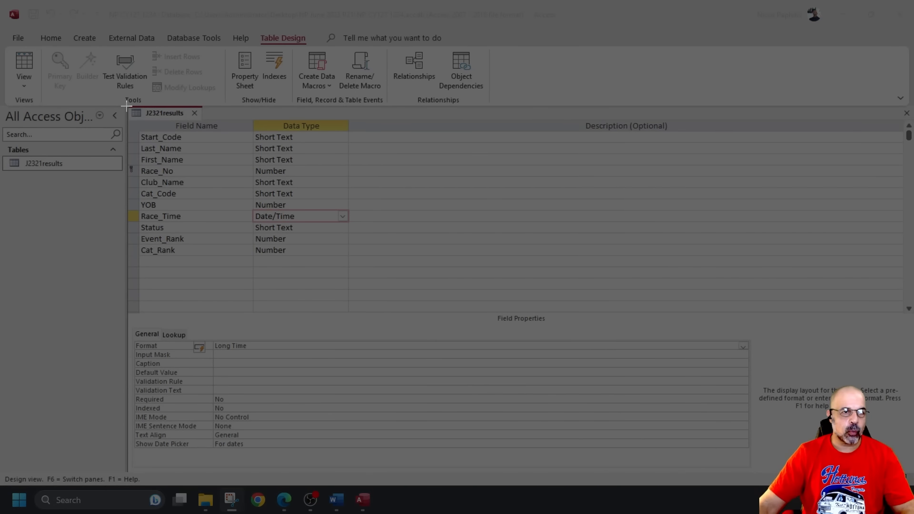
drag(127, 107, 354, 286)
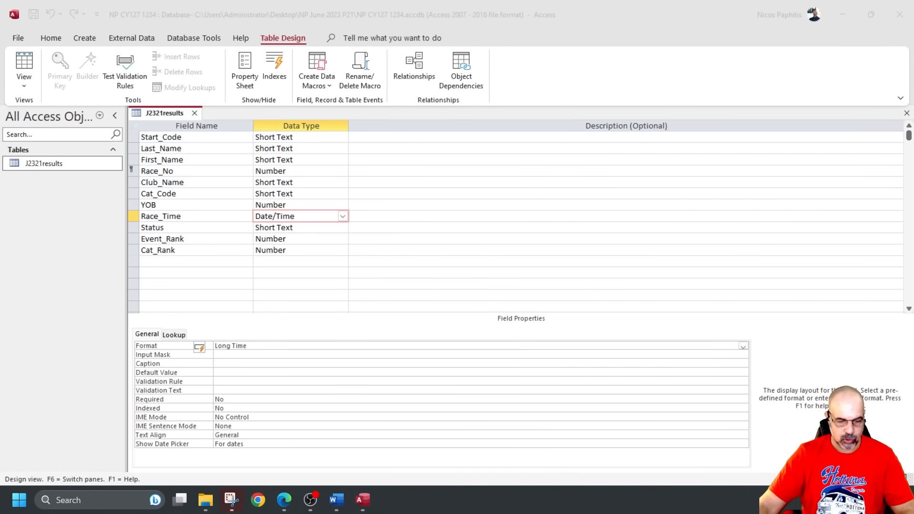
key(alt+Tab)
scroll(273, 228, down, 10)
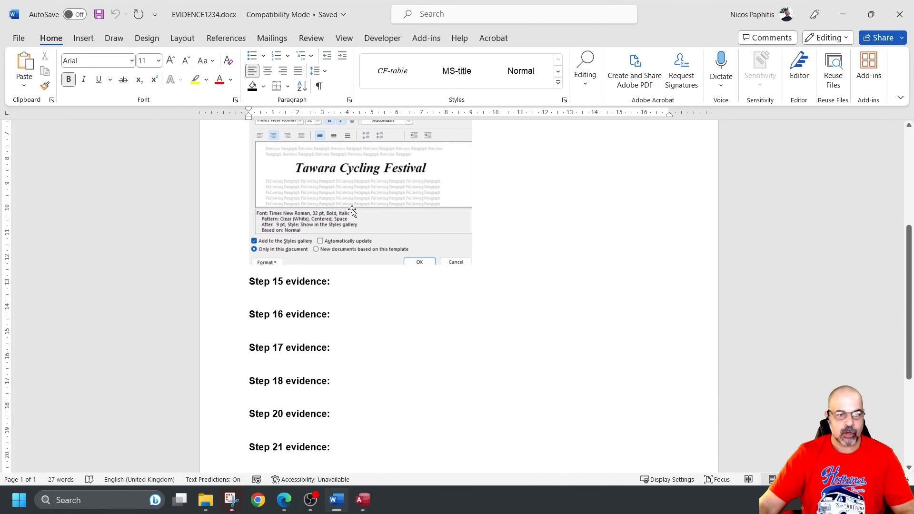
scroll(398, 256, up, 2)
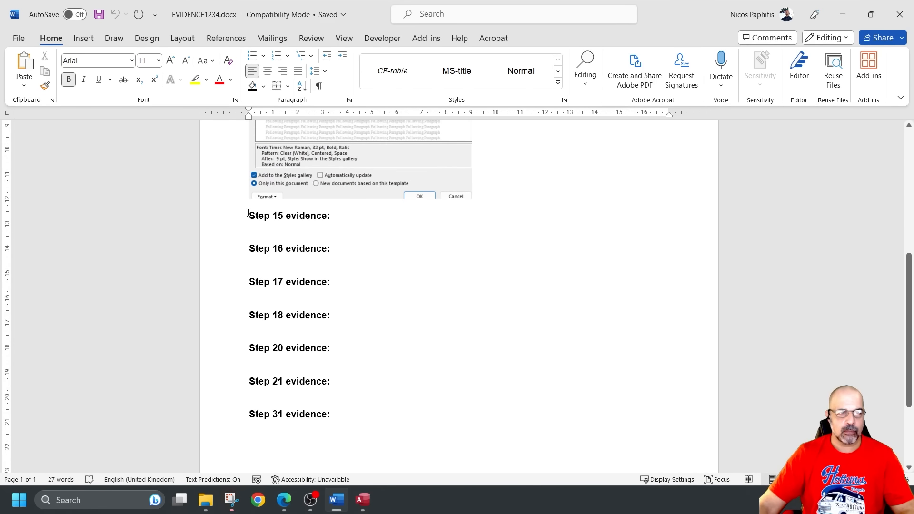
Push Step 15 evidence onto the next page and paste the snip beneath it.
key(Return)
key(Return)
key(Return)
key(Return)
key(Return)
key(Return)
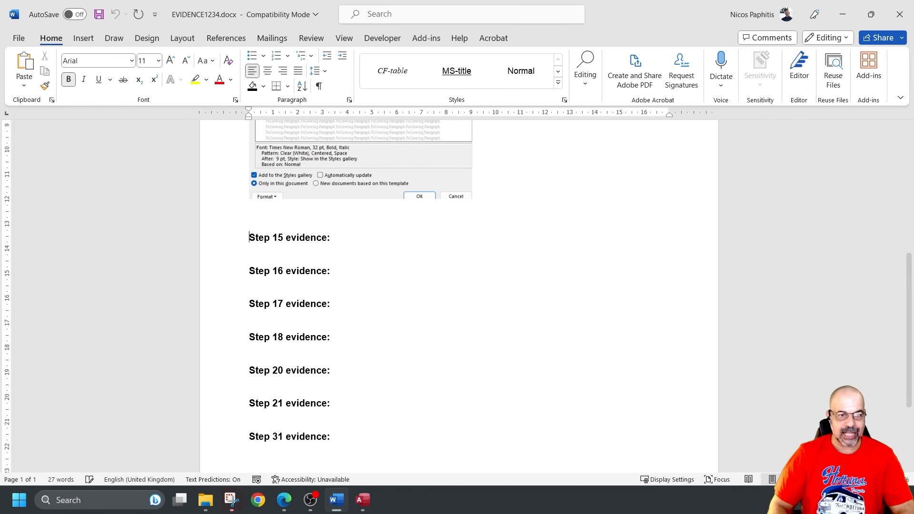
key(Return)
key(Return)
key(Return)
key(Return)
key(Return)
key(Return)
key(Return)
key(Return)
key(Return)
key(Return)
key(Return)
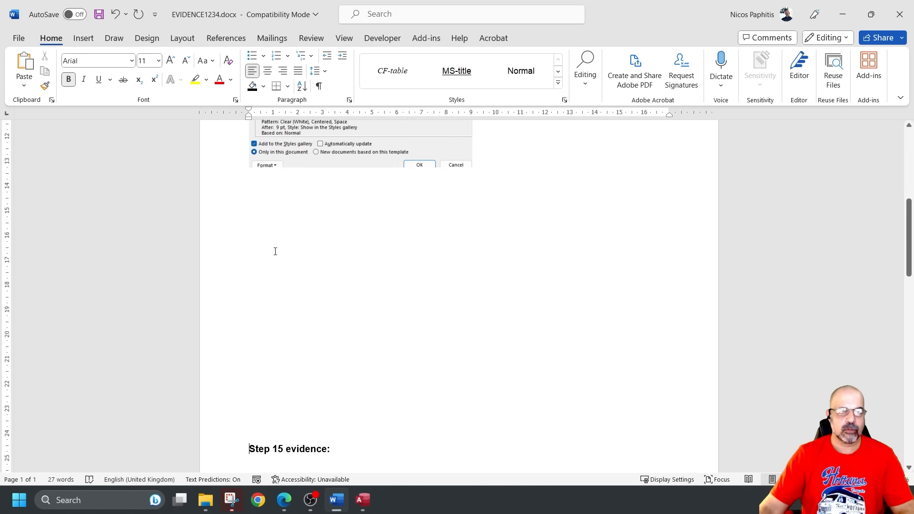
scroll(273, 249, down, 5)
key(Return)
key(Return)
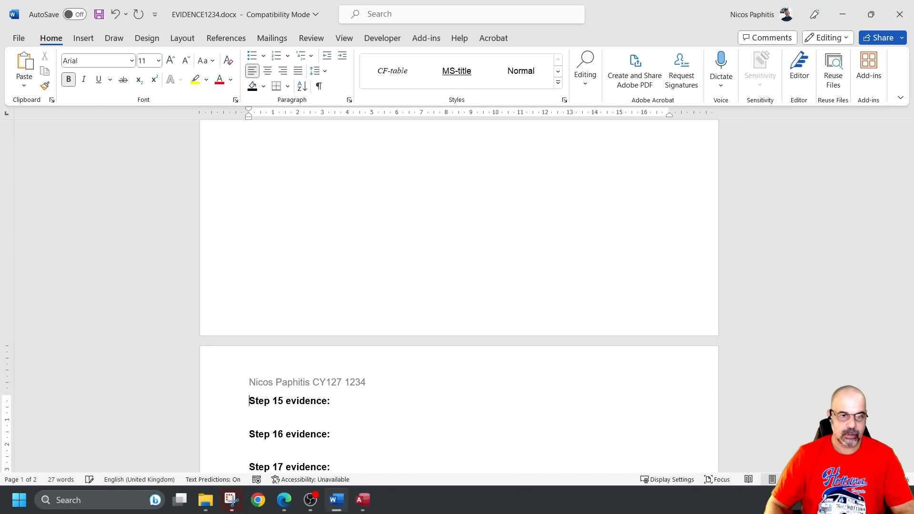
scroll(202, 300, down, 2)
click(300, 328)
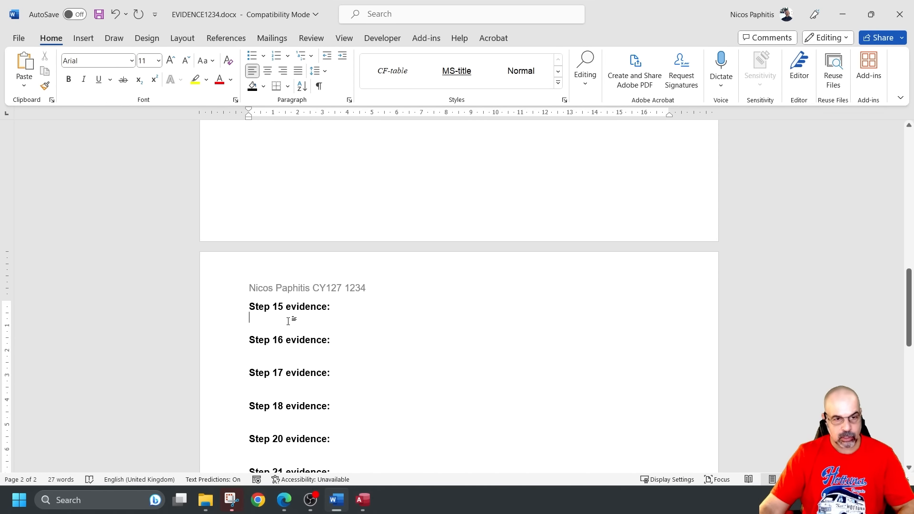
key(ctrl+v)
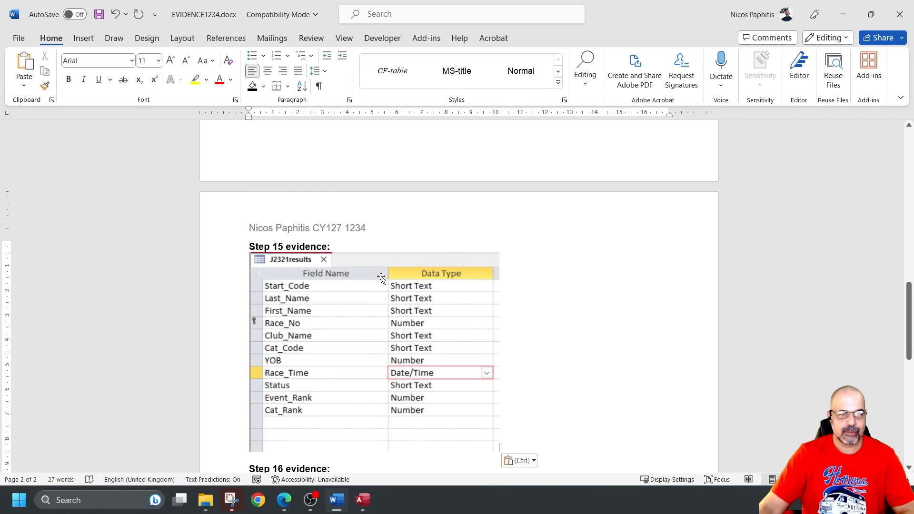
Add a blank line between the Step 15 heading and the pasted image.
click(363, 243)
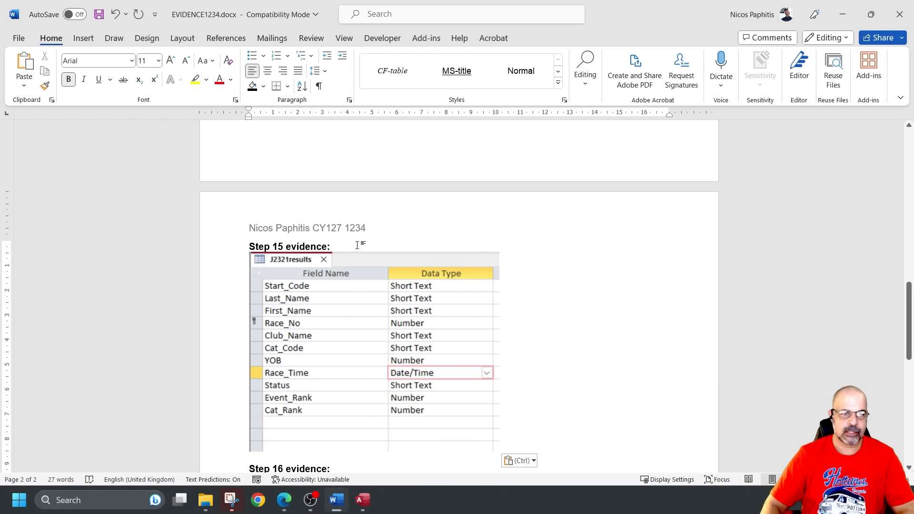
key(Return)
scroll(513, 229, down, 2)
click(841, 16)
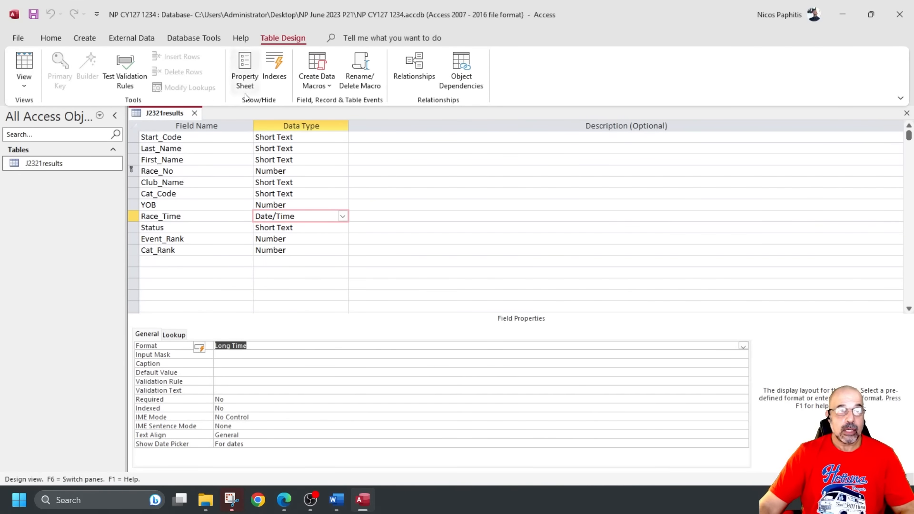
Close the J2321results design and highlight j2321start_times.csv and 'Group_Code as a primary key'.
click(194, 113)
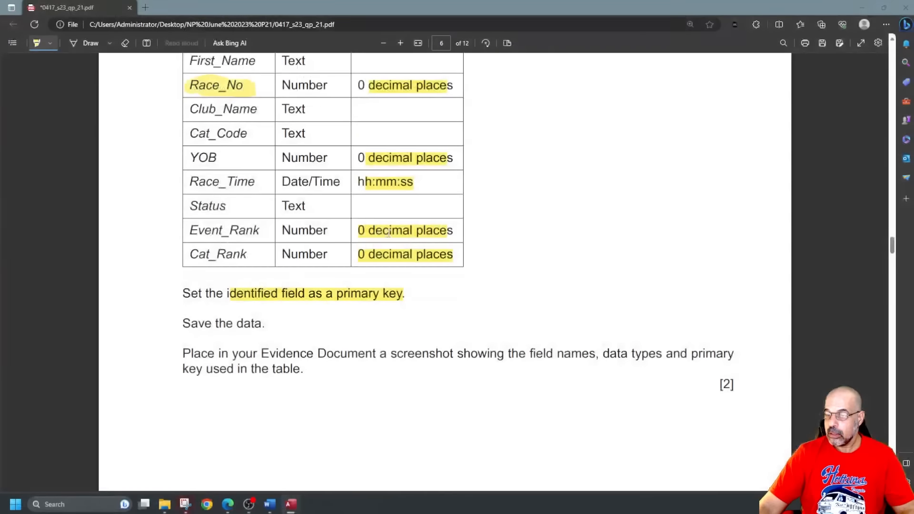
scroll(459, 253, down, 15)
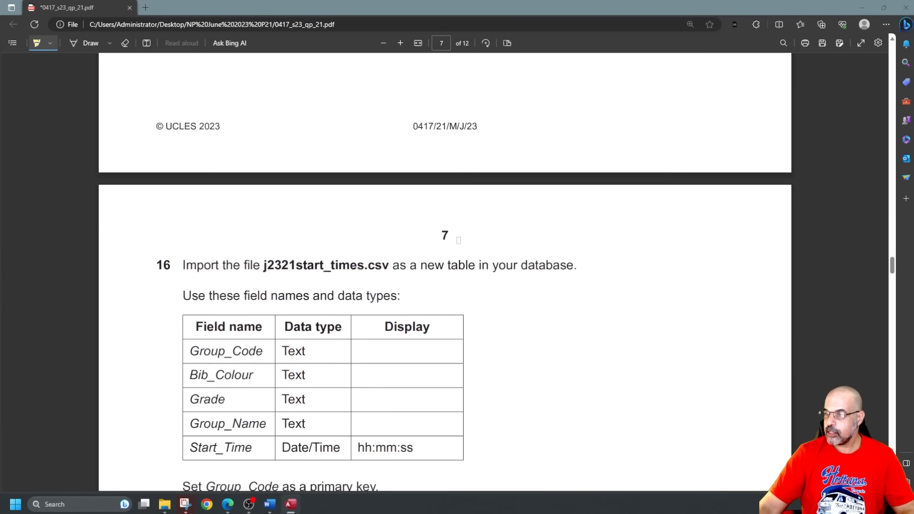
drag(265, 127, 388, 129)
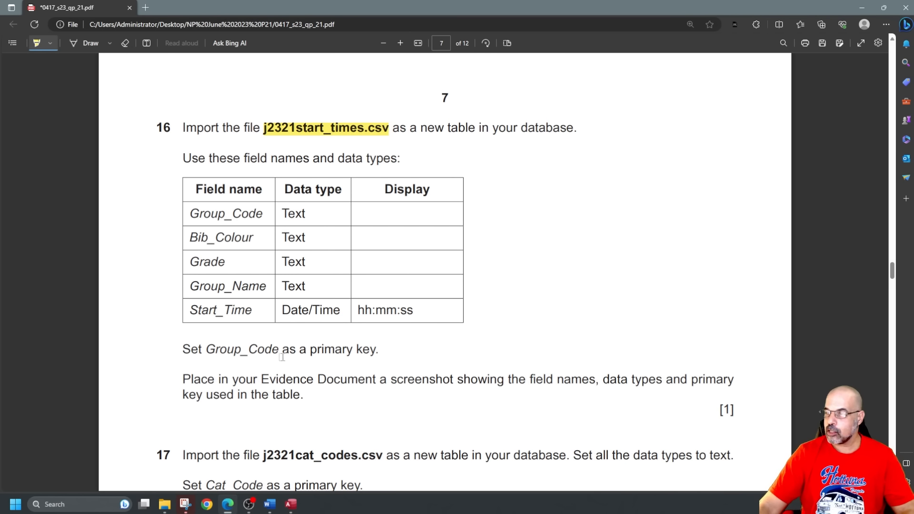
drag(210, 353, 400, 352)
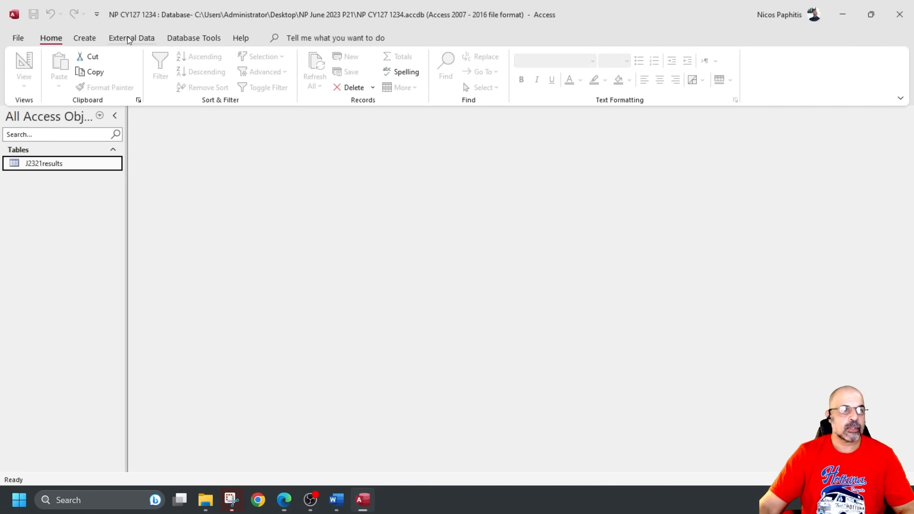
Start a text-file import of j2321start_times.csv into a new table.
click(127, 38)
click(28, 71)
mouse_move(68, 115)
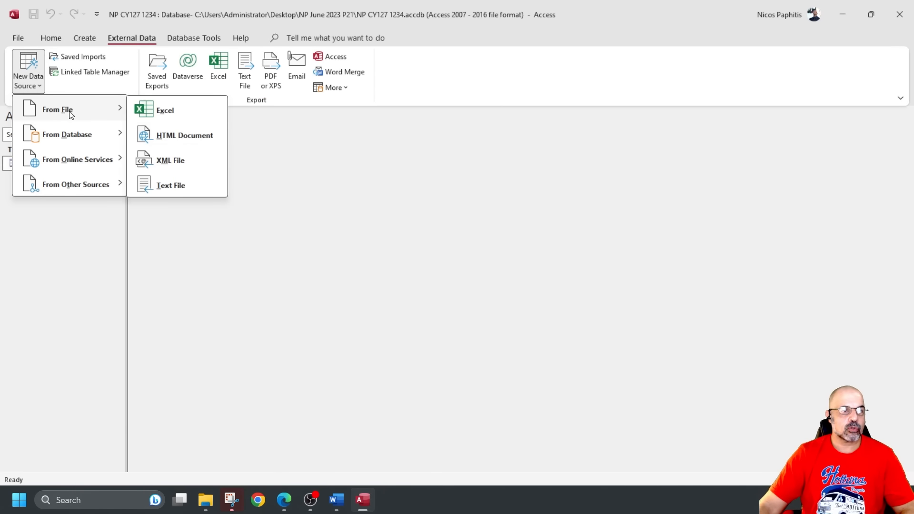
click(167, 193)
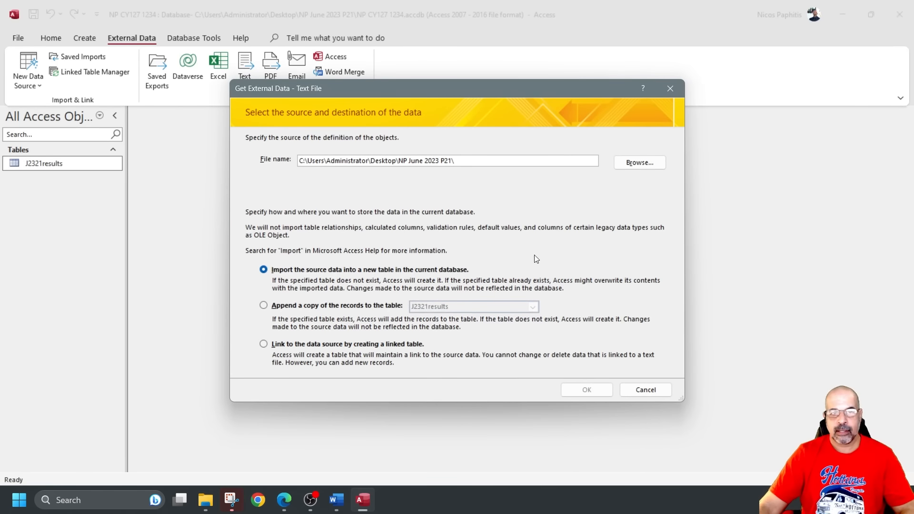
click(639, 162)
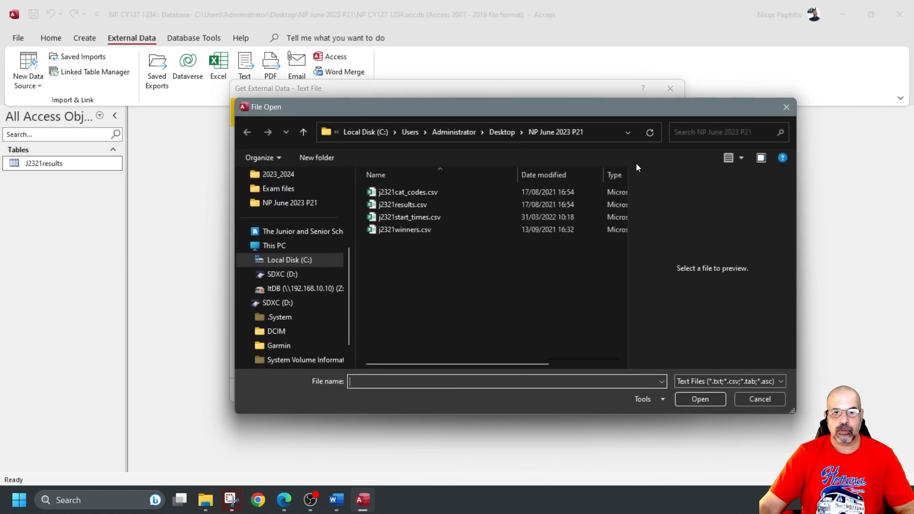
double_click(422, 219)
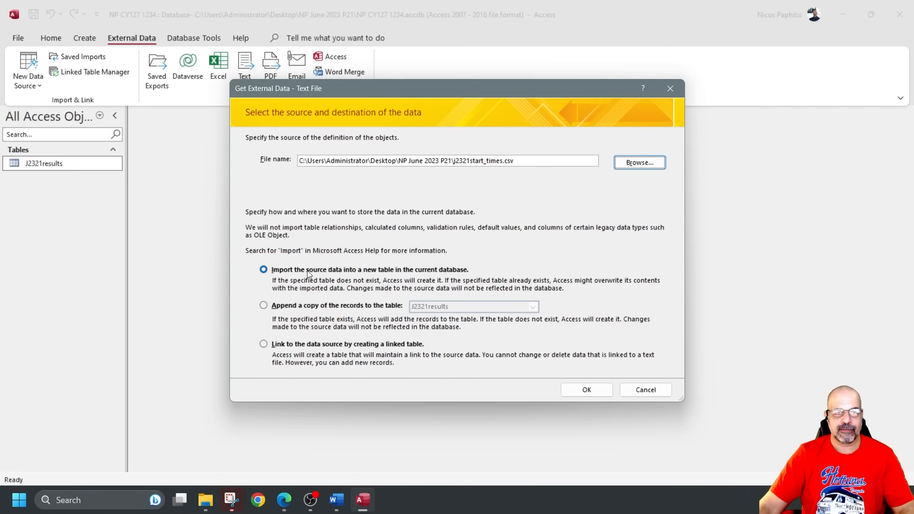
click(590, 391)
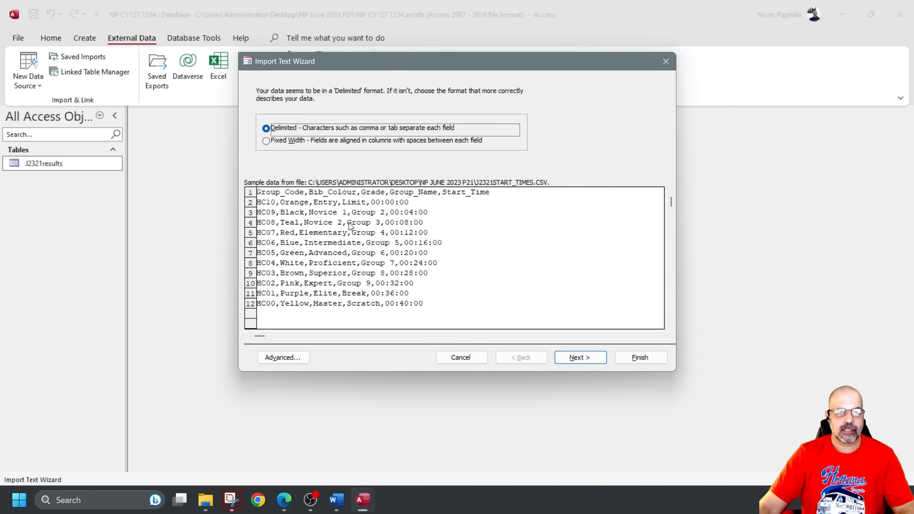
Use the first row as field names, keep comma separator, and review Start_Time's data type.
click(580, 357)
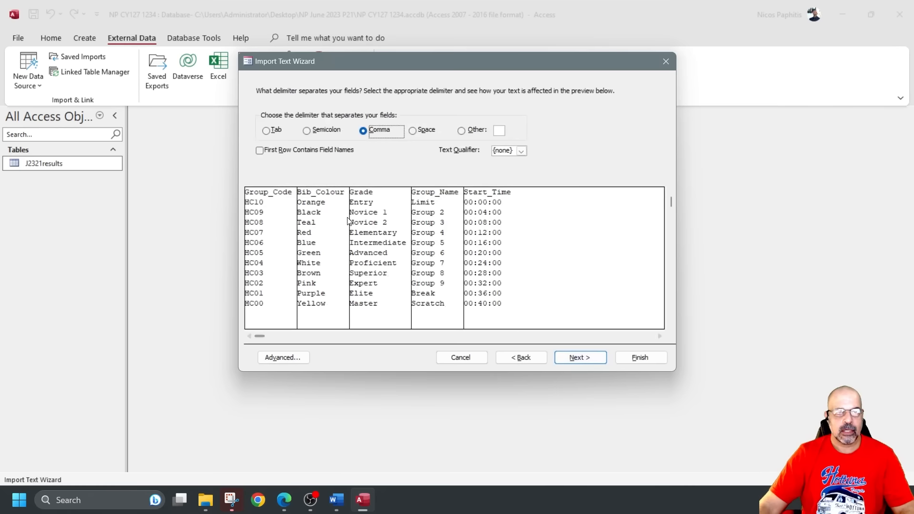
click(298, 151)
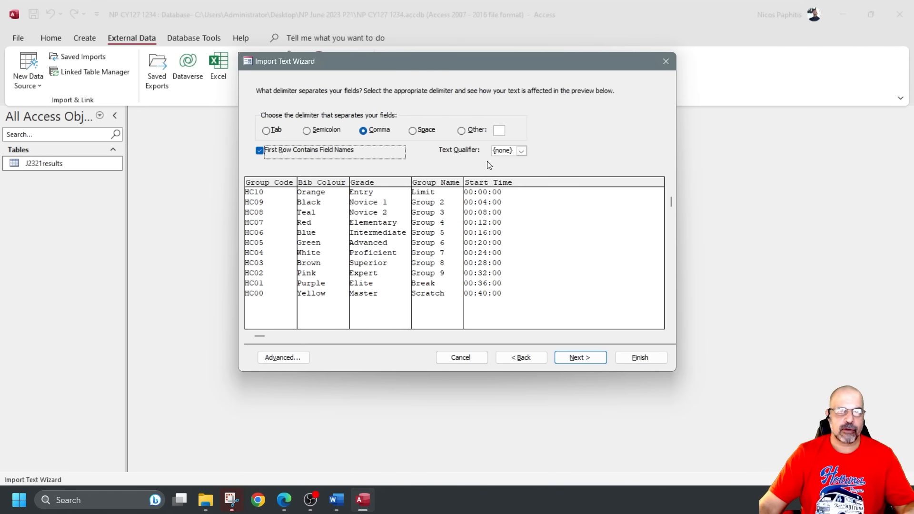
click(361, 133)
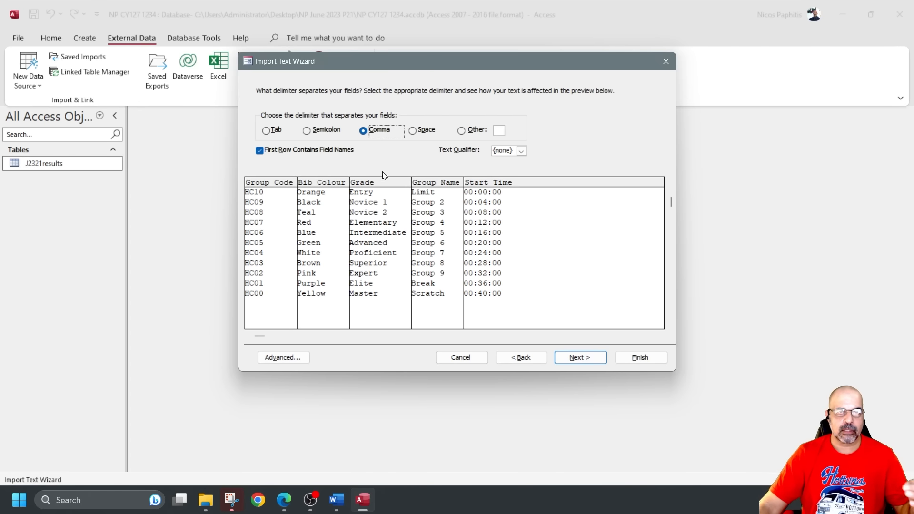
click(582, 357)
click(295, 358)
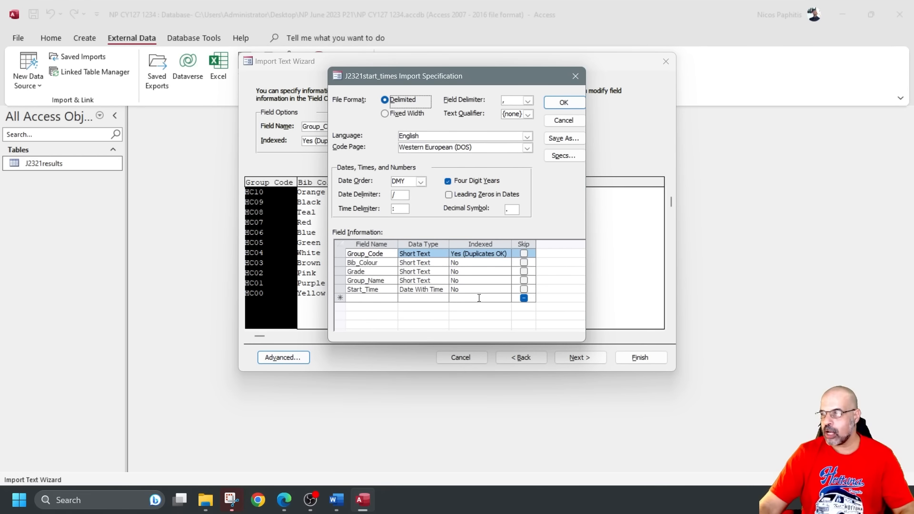
click(420, 289)
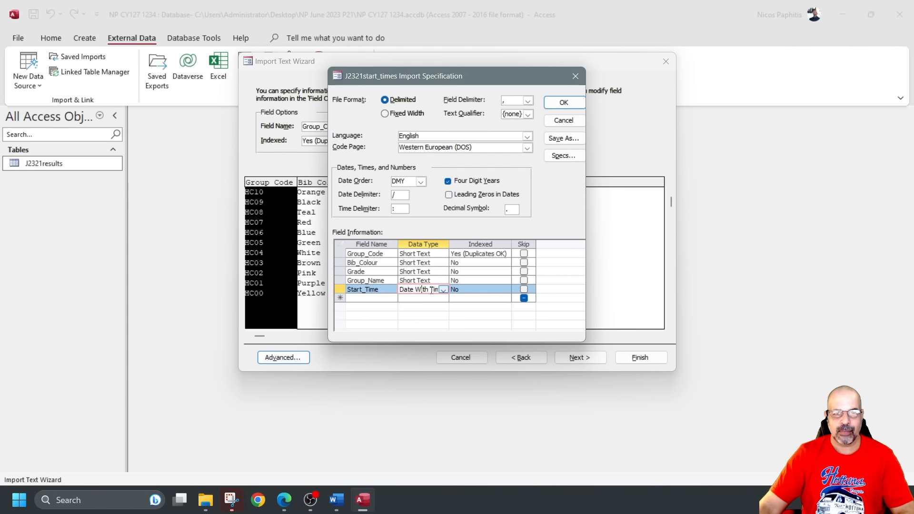
click(562, 103)
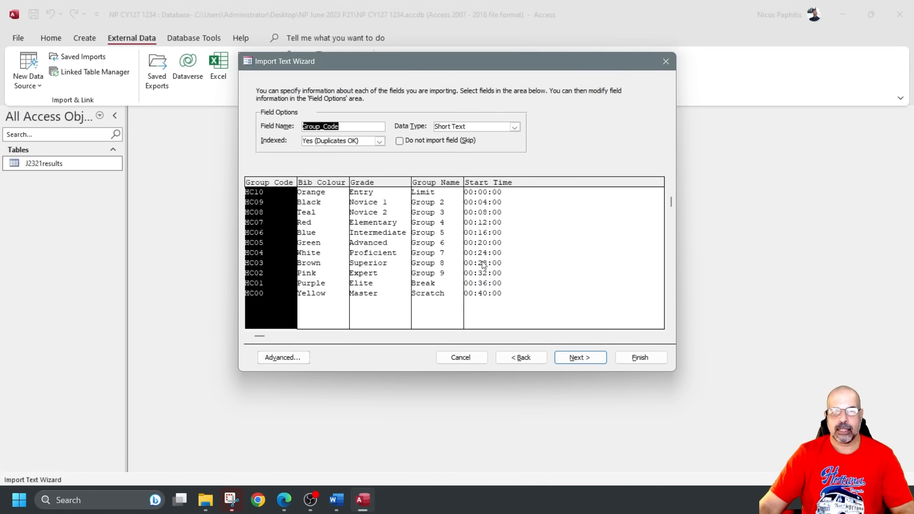
Make Group_Code the primary key and finish the import as J2321start_times.
click(580, 357)
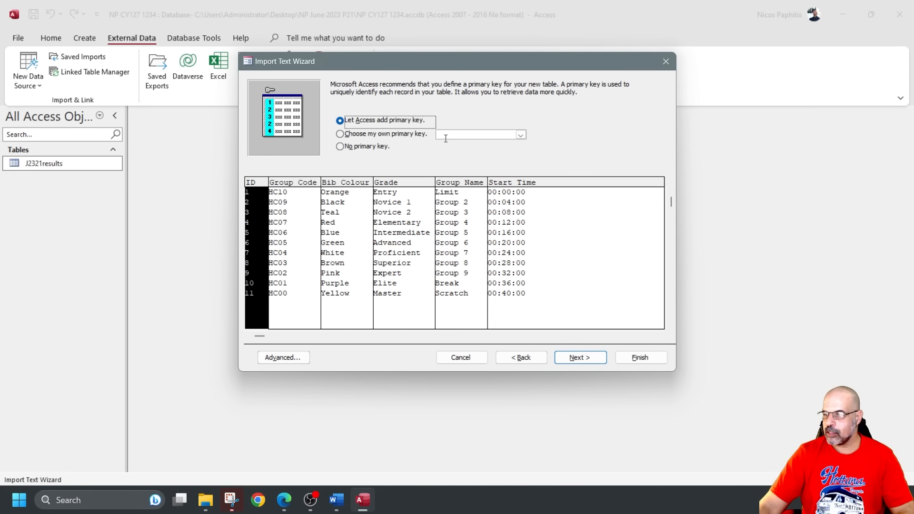
click(339, 134)
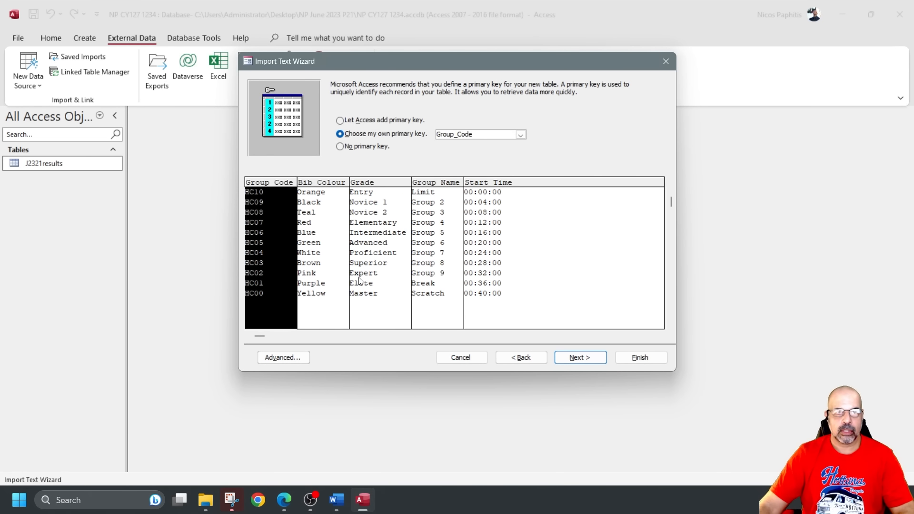
click(595, 358)
click(643, 356)
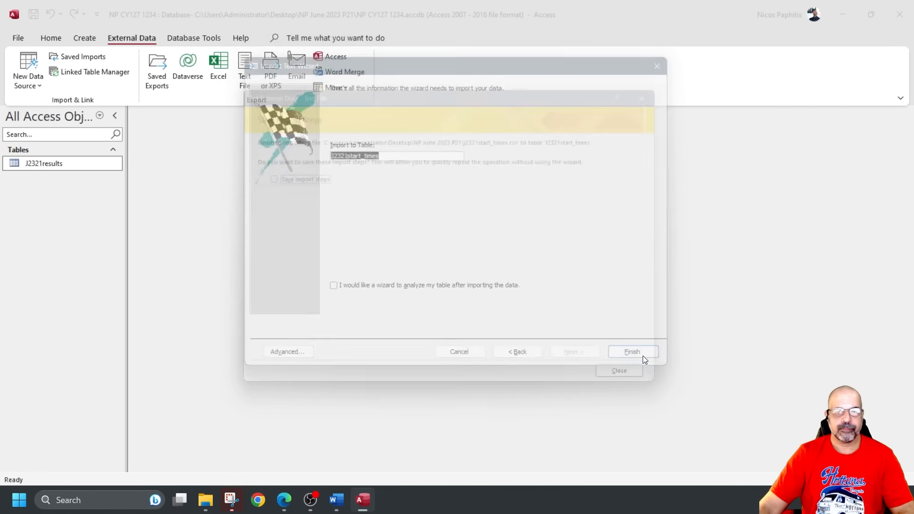
Open J2321start_times in Design view and set Start_Time's Format to Long Time.
click(643, 388)
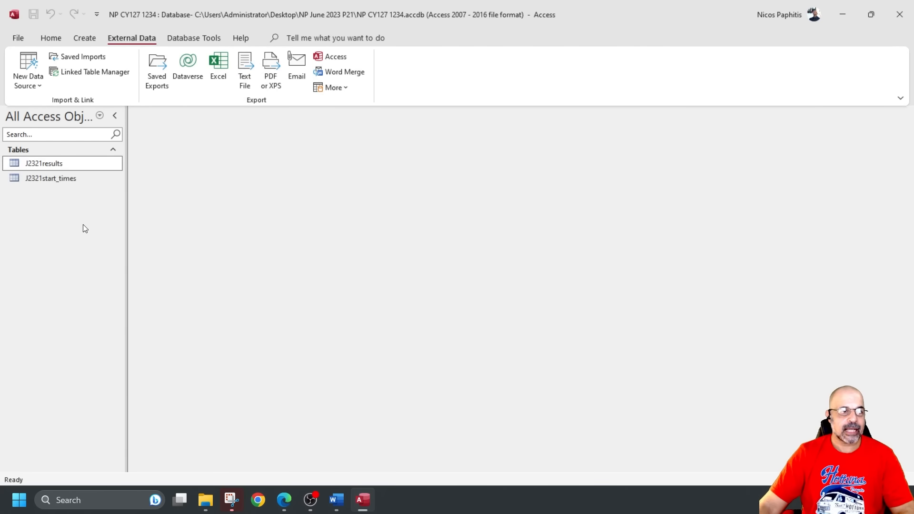
double_click(71, 182)
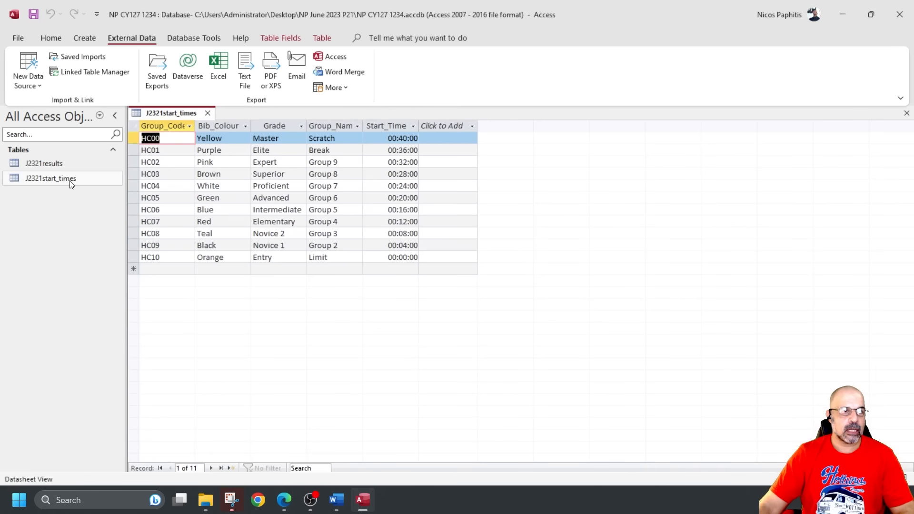
click(51, 37)
click(23, 64)
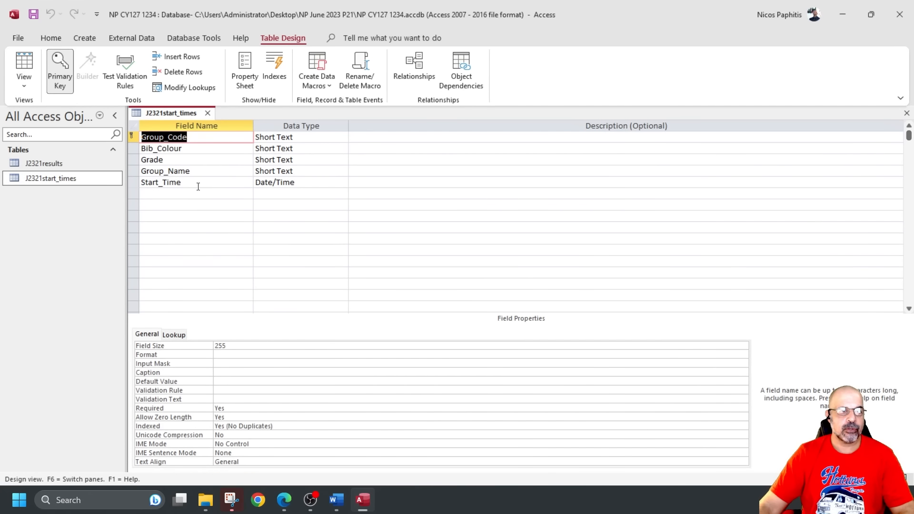
click(314, 174)
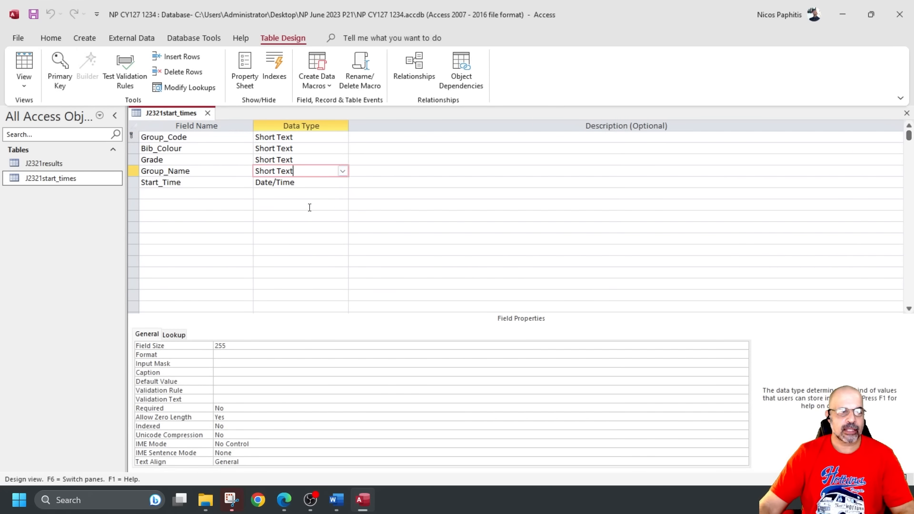
click(306, 182)
click(255, 344)
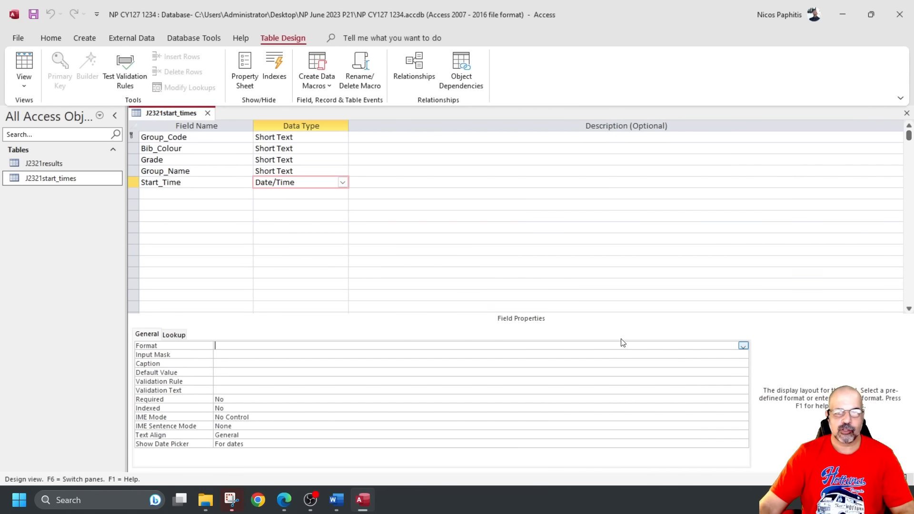
click(743, 347)
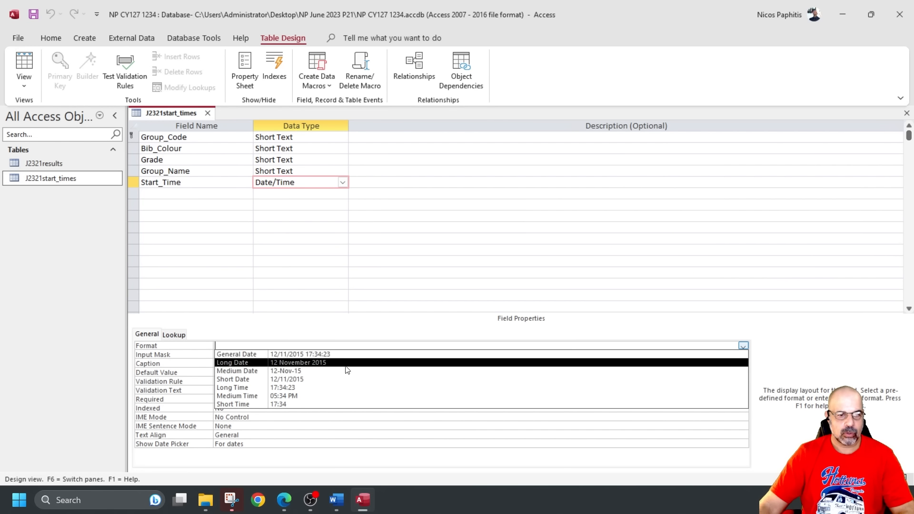
click(323, 388)
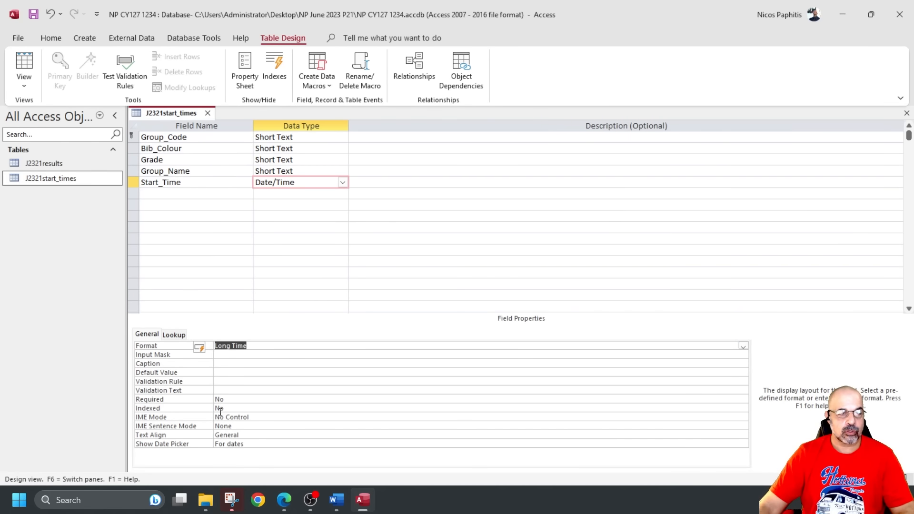
Snip the start_times field names and data types, then close the design saving changes.
click(236, 499)
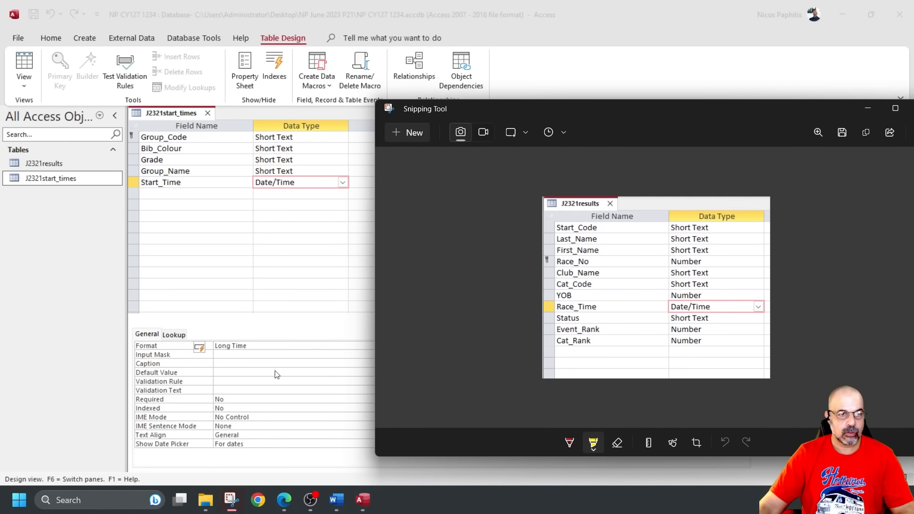
click(415, 133)
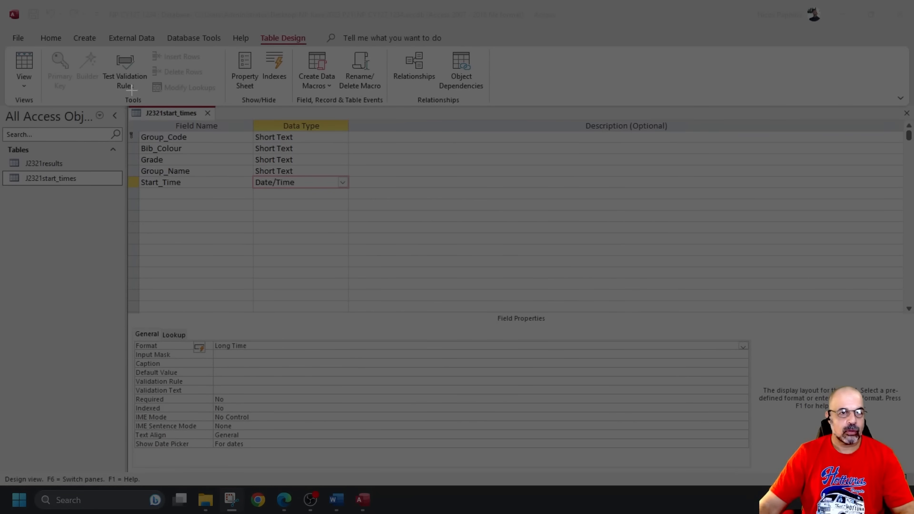
drag(128, 106, 350, 197)
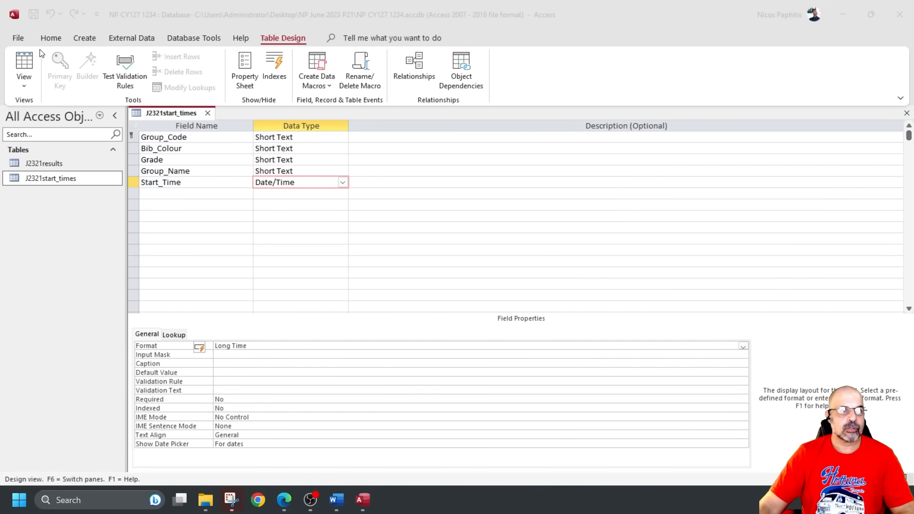
click(907, 114)
click(412, 278)
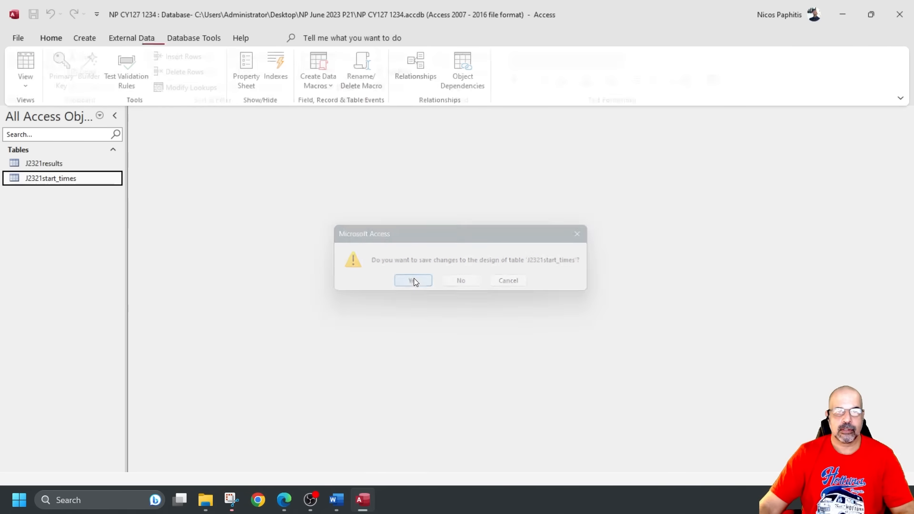
click(336, 499)
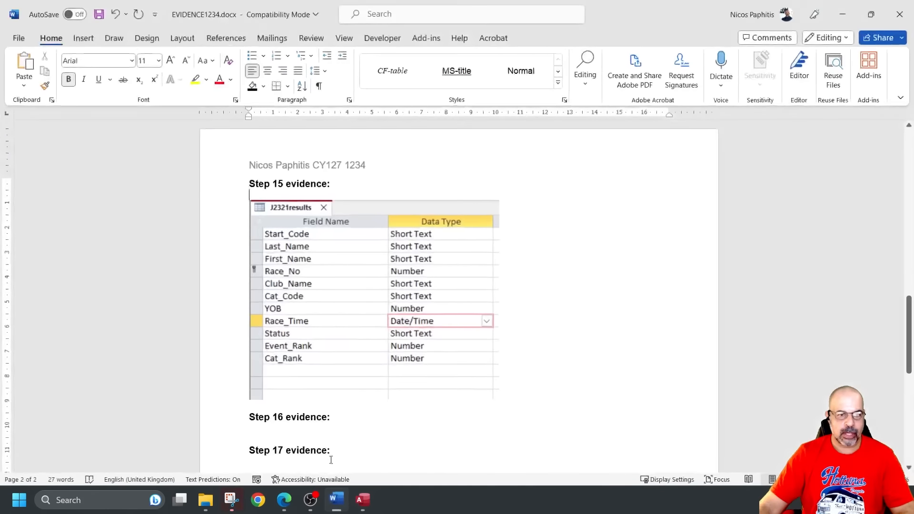
Add a blank line below 'Step 16 evidence:' and paste the start_times design snip there.
scroll(357, 395, down, 1)
click(359, 393)
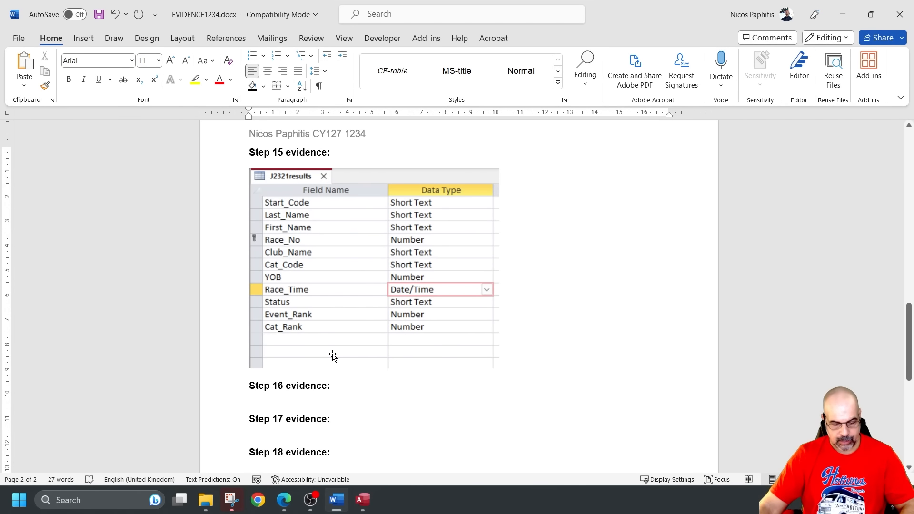
key(Return)
key(ctrl+v)
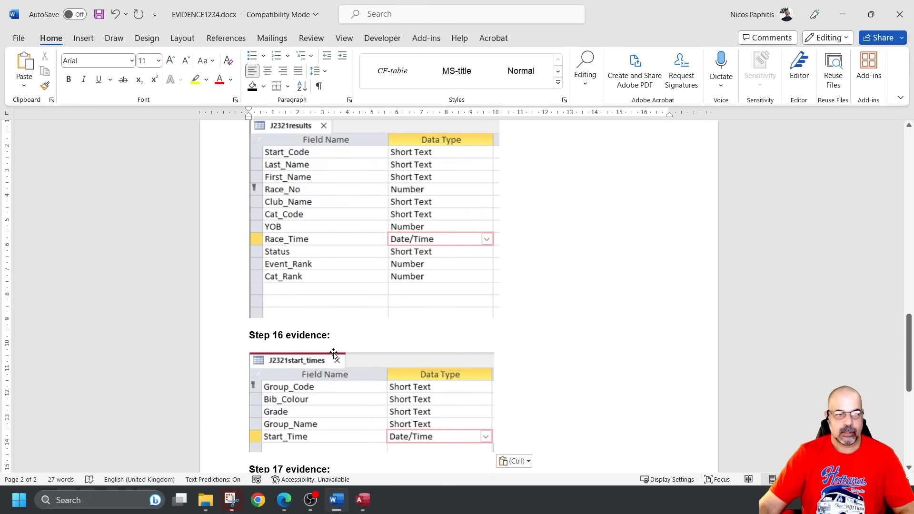
scroll(381, 345, down, 2)
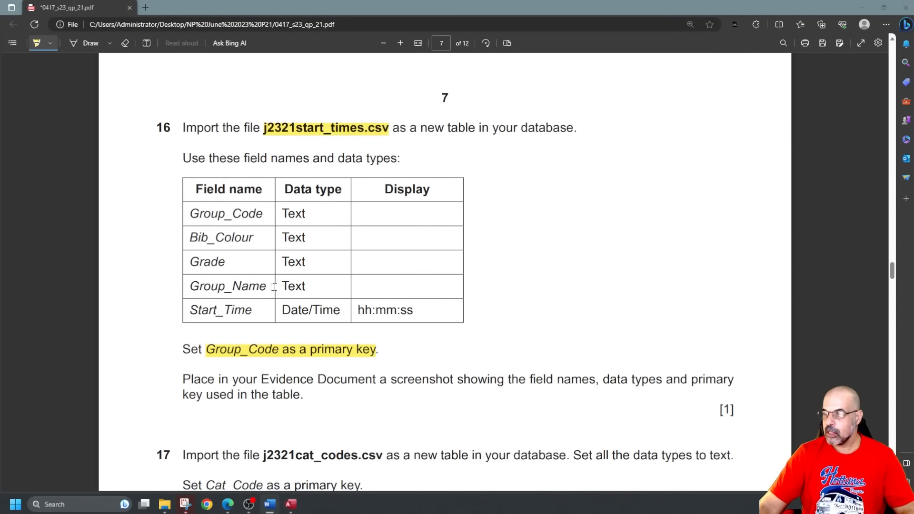
scroll(274, 287, down, 2)
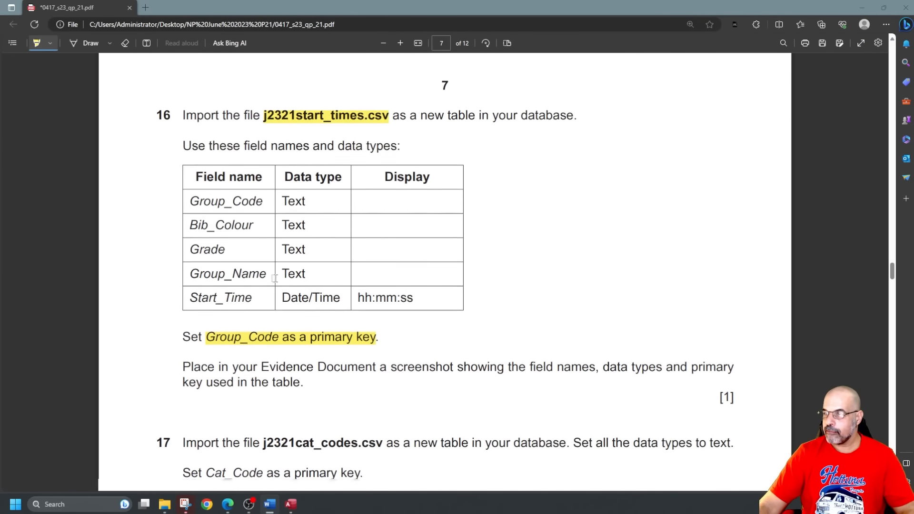
Highlight hh:mm:ss, j2321cat_codes.csv, 'types to text' and 'Cat_Code as a primary key'.
drag(415, 238, 356, 240)
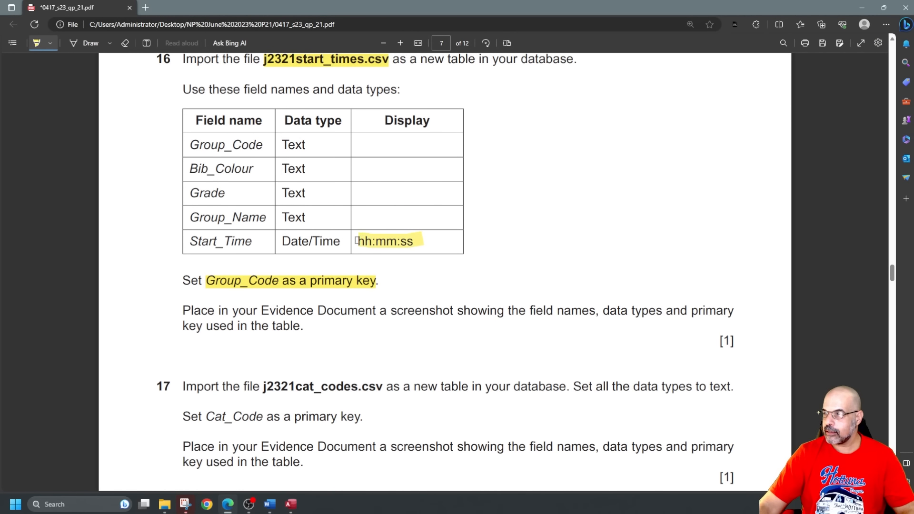
scroll(403, 266, down, 6)
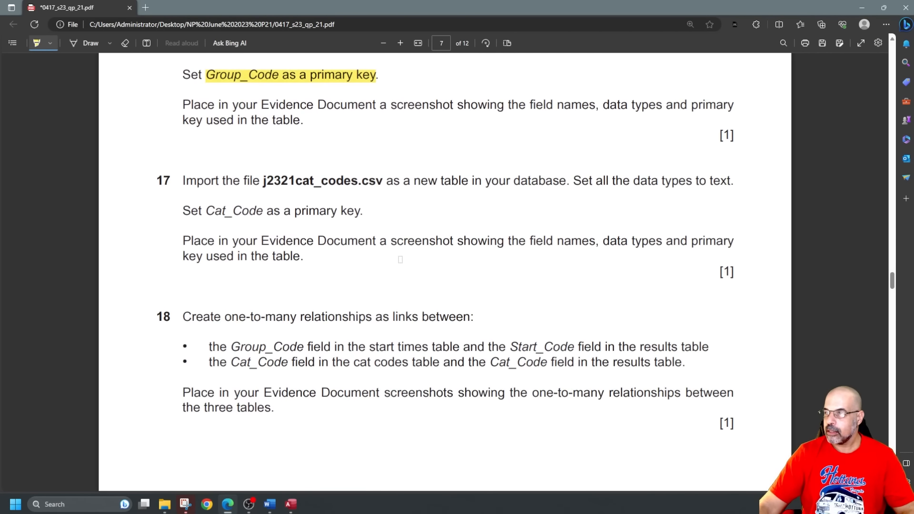
drag(262, 181, 383, 181)
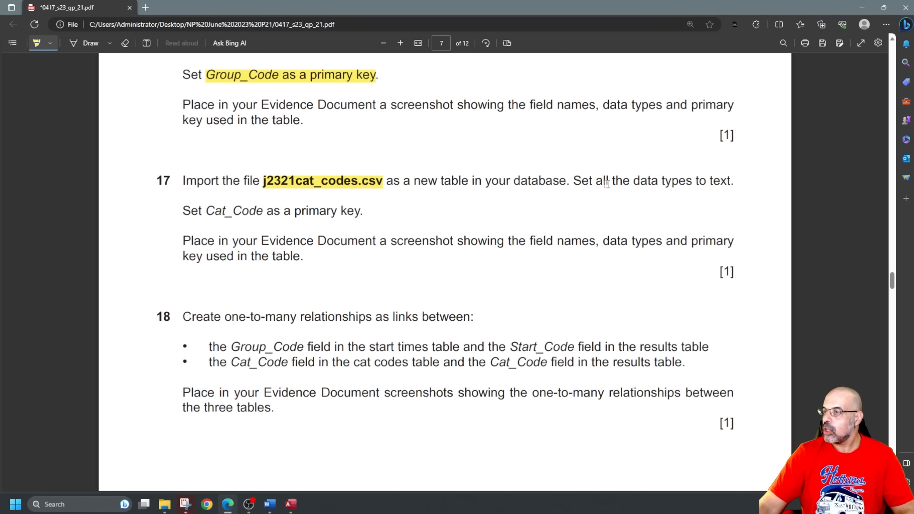
drag(665, 182, 731, 181)
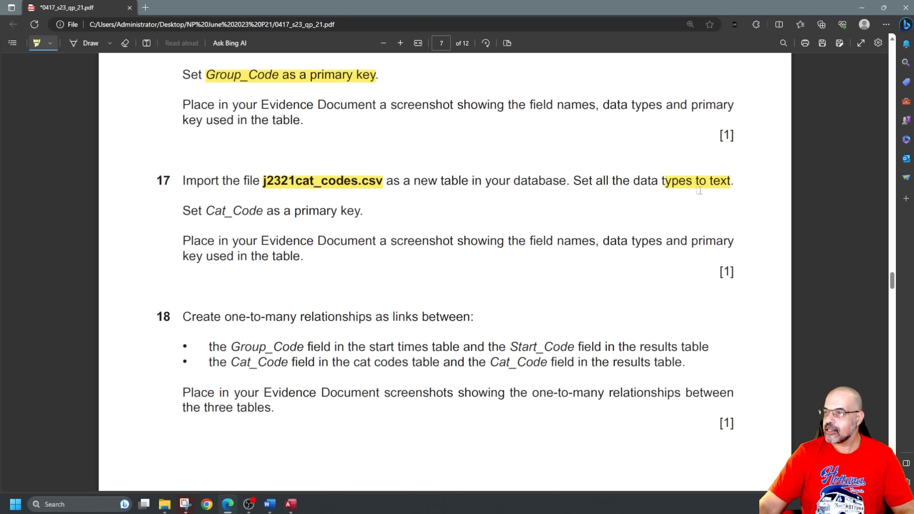
drag(206, 211, 368, 211)
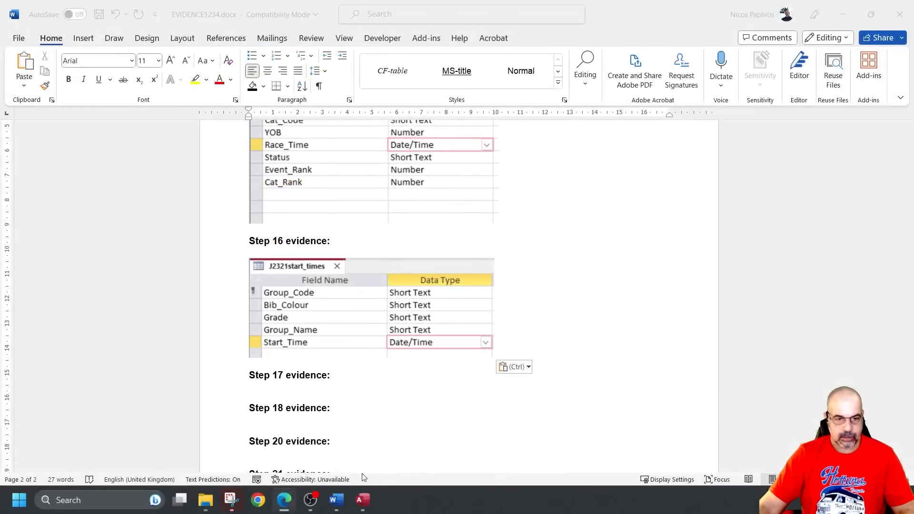
click(363, 499)
click(87, 39)
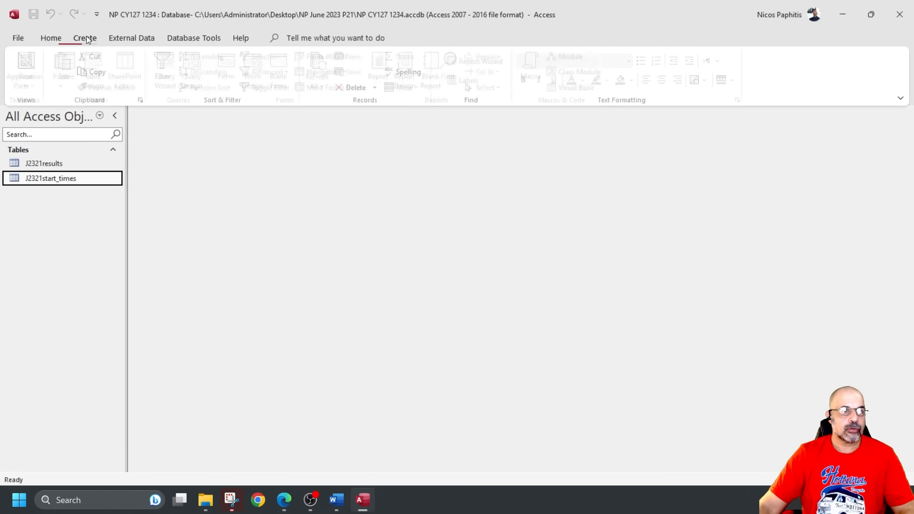
Select j2321cat_codes.csv as a text-file source for import into a new table.
click(130, 39)
click(29, 71)
mouse_move(67, 110)
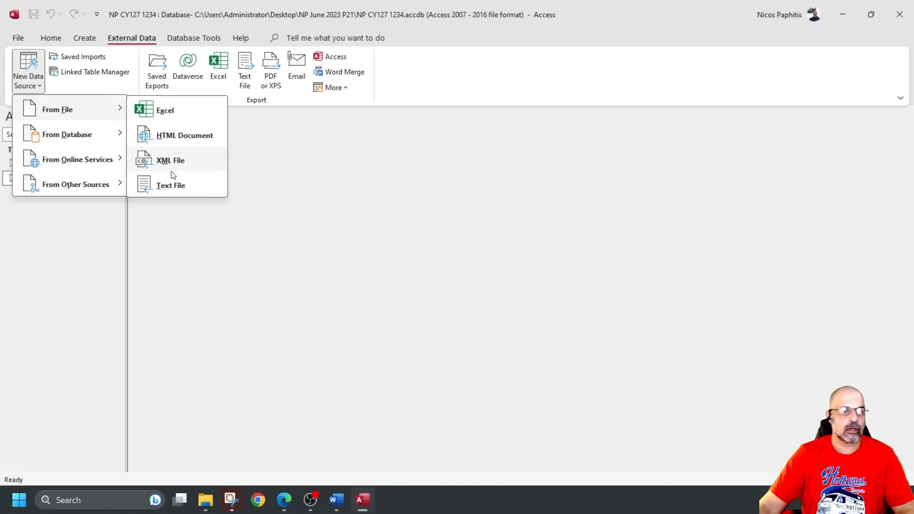
click(173, 191)
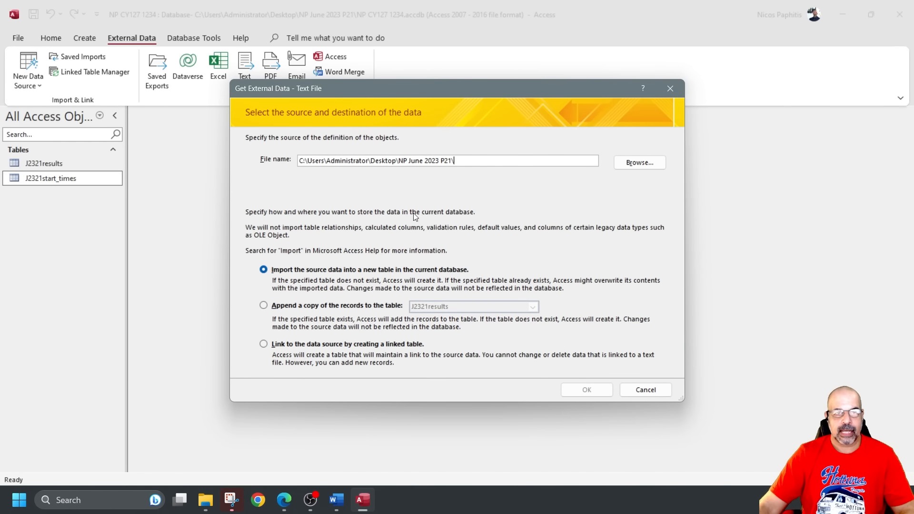
click(639, 162)
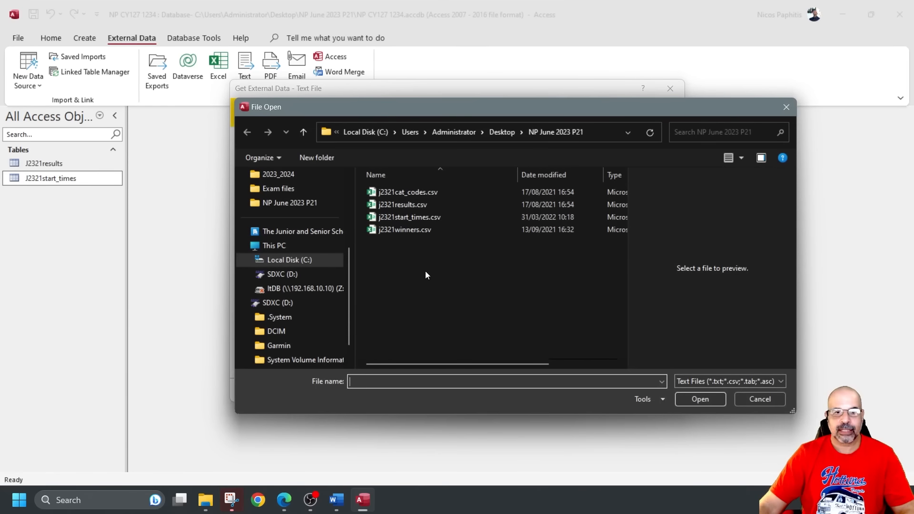
double_click(416, 193)
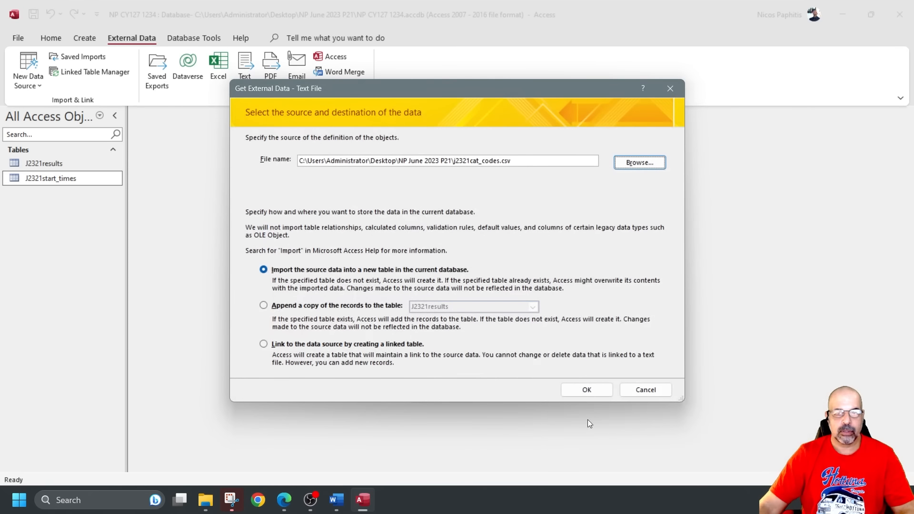
click(603, 393)
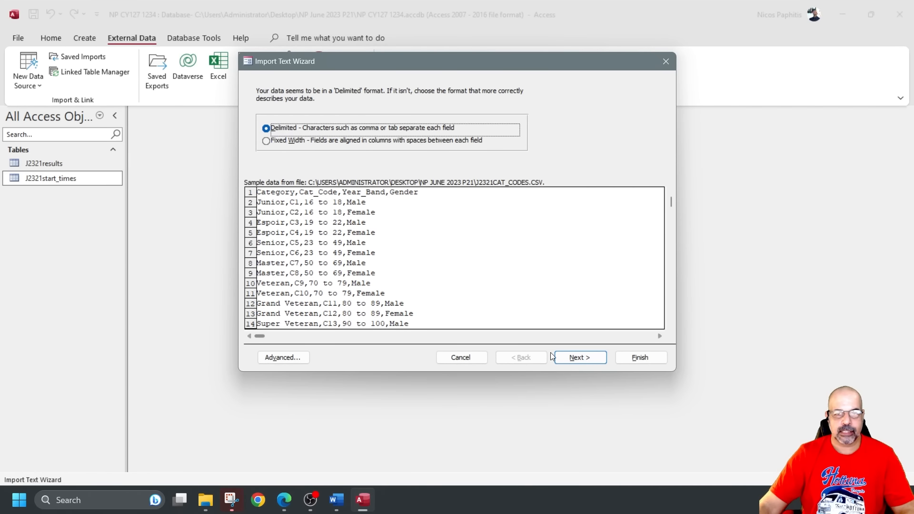
Import it as comma-delimited with first-row field names and open its Advanced import specification.
click(569, 357)
click(260, 150)
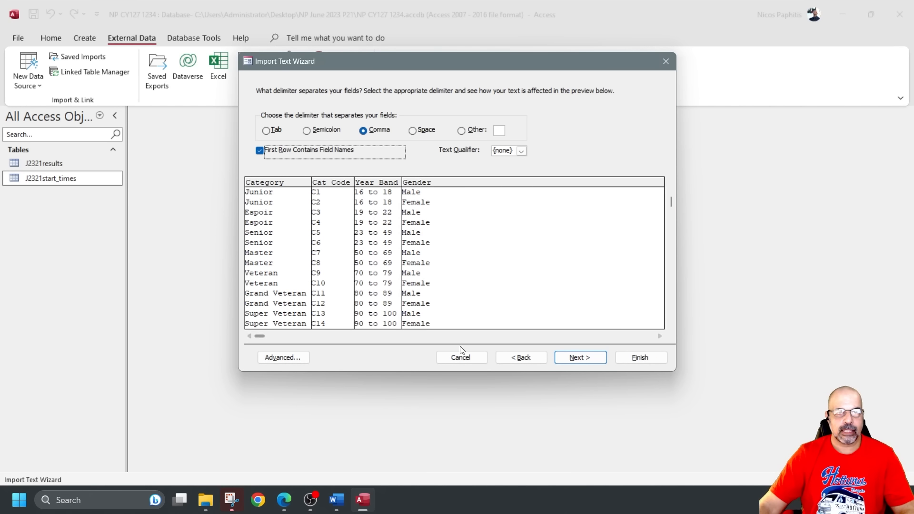
click(590, 357)
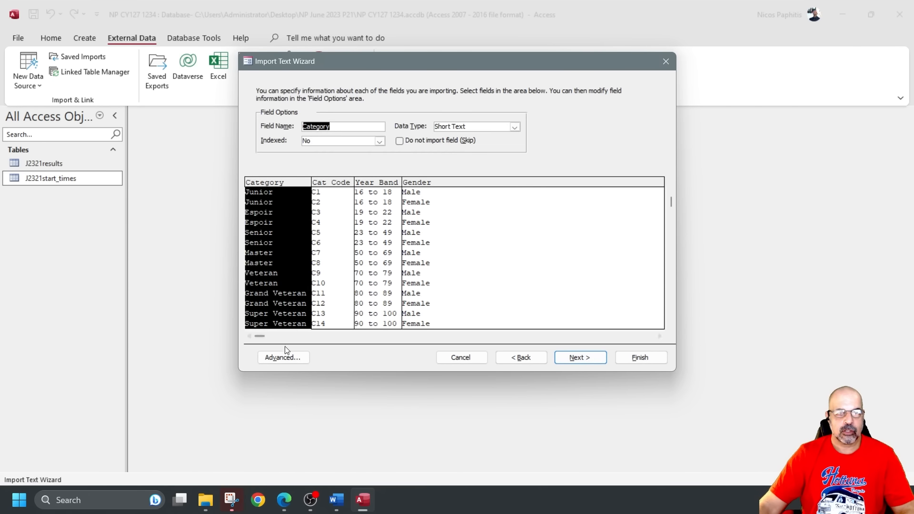
click(287, 360)
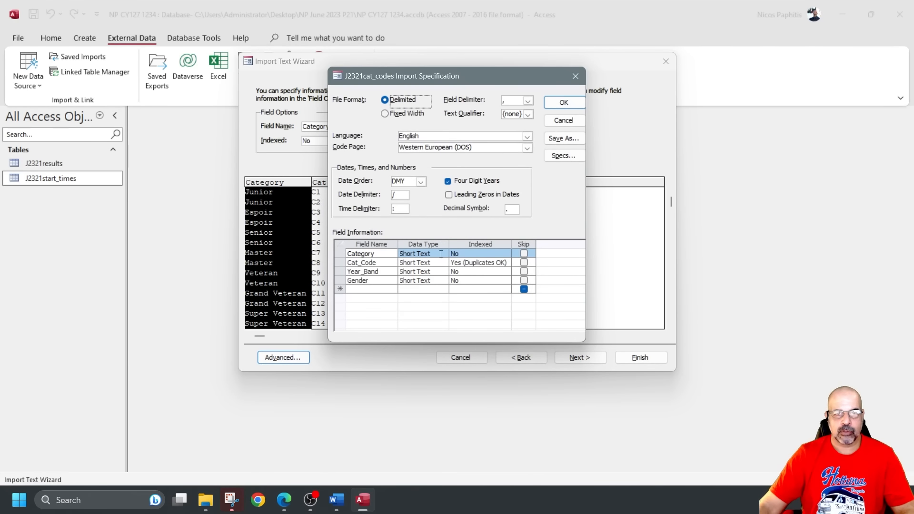
drag(470, 76, 706, 83)
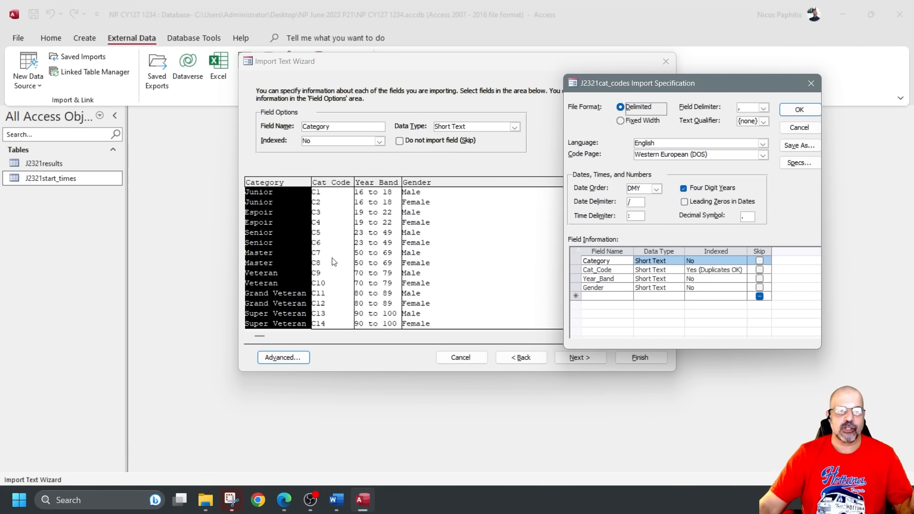
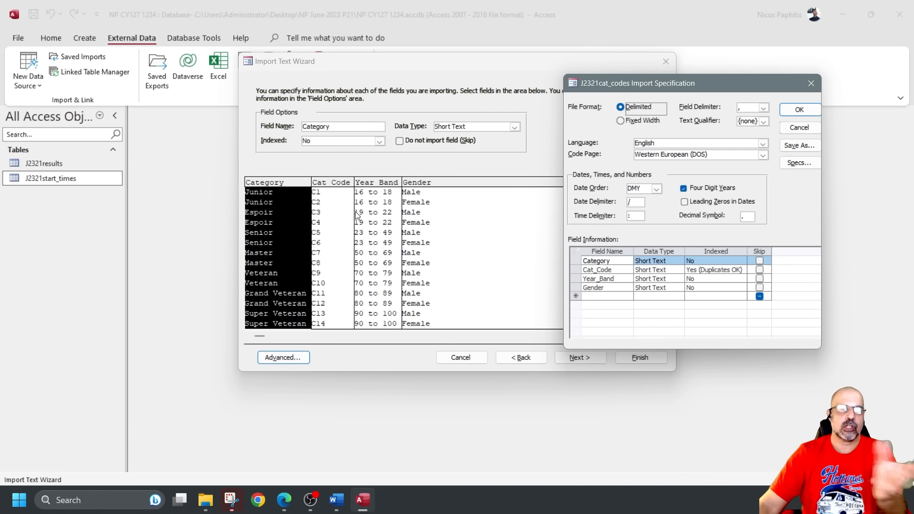
Confirm the import specification, choose Cat_Code as primary key, and finish importing J2321cat_codes.
click(799, 109)
click(589, 360)
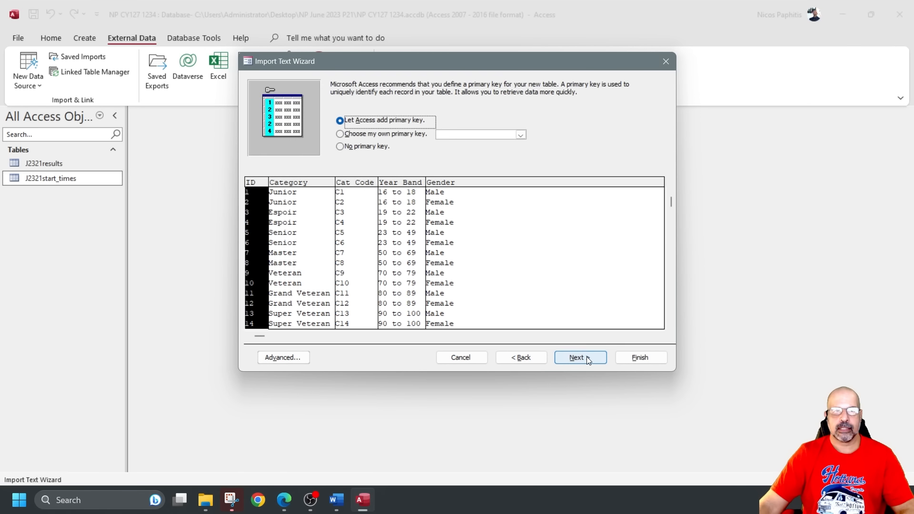
click(404, 135)
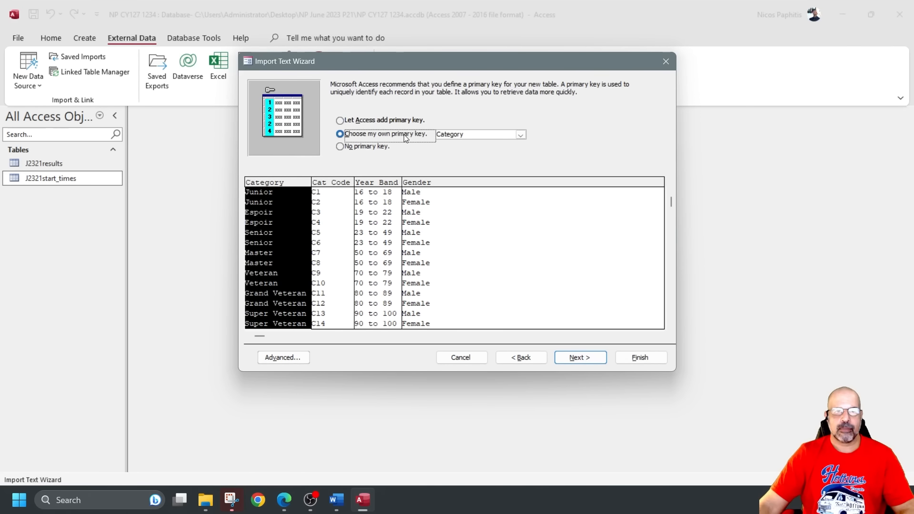
click(521, 135)
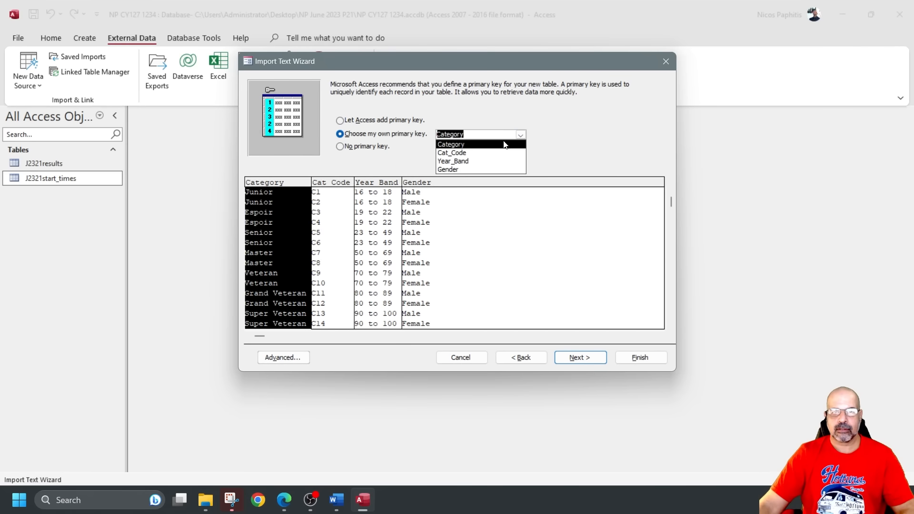
click(481, 153)
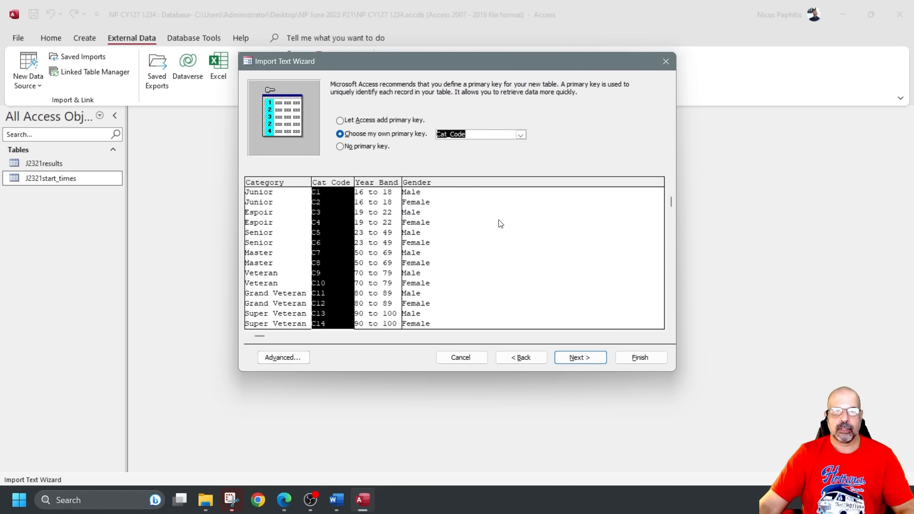
click(581, 358)
click(640, 358)
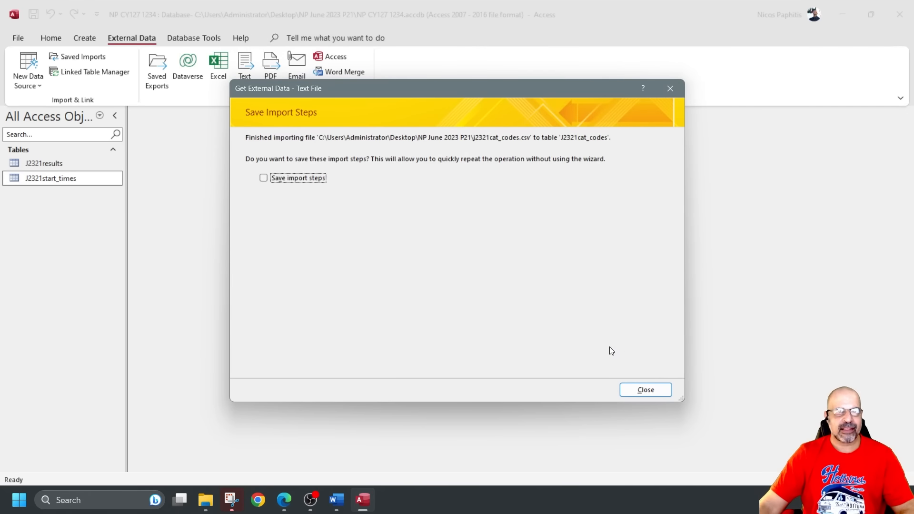
click(657, 388)
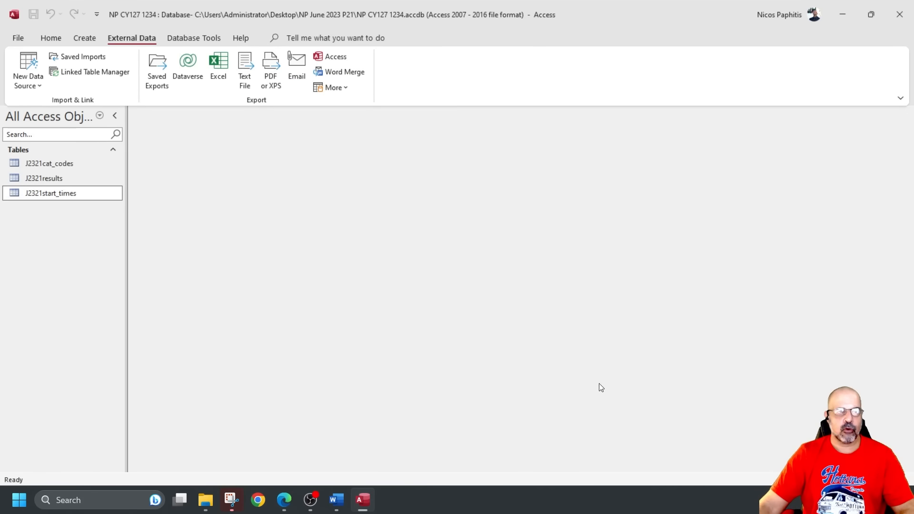
Open J2321start_times in Design view, then close it.
double_click(71, 194)
click(58, 37)
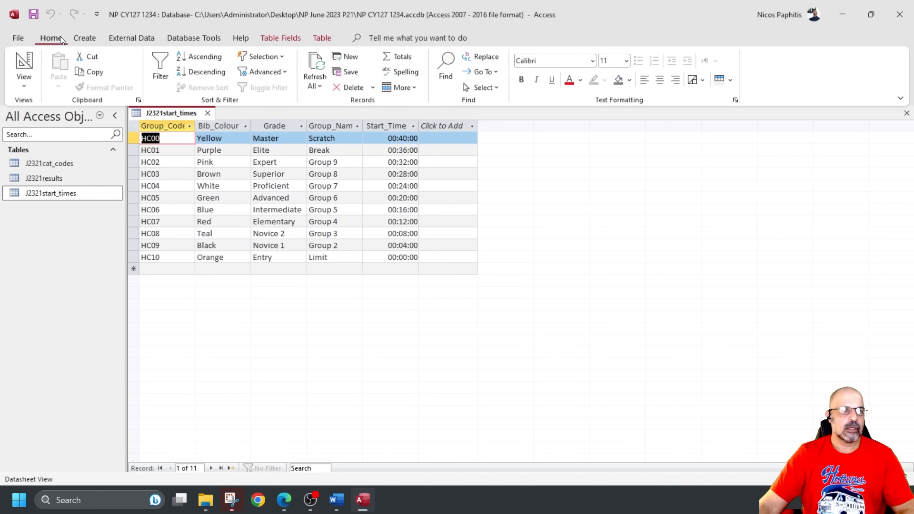
click(24, 64)
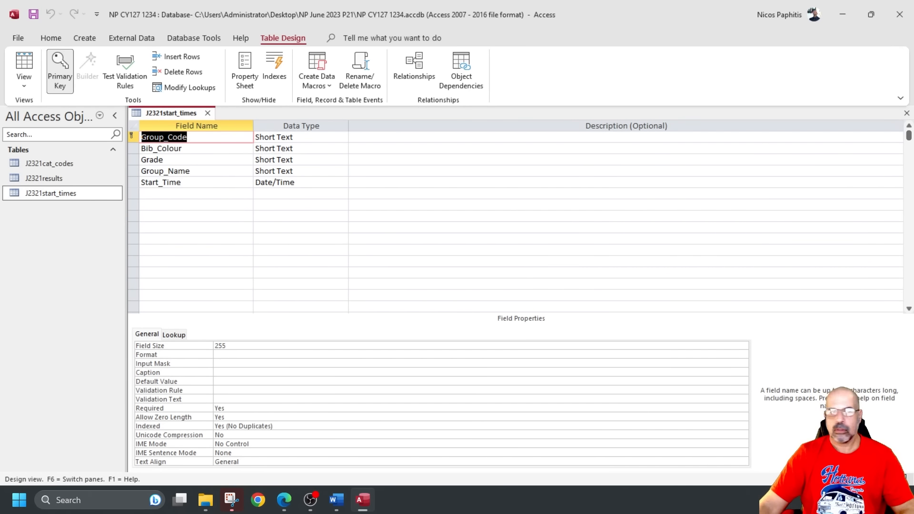
click(38, 161)
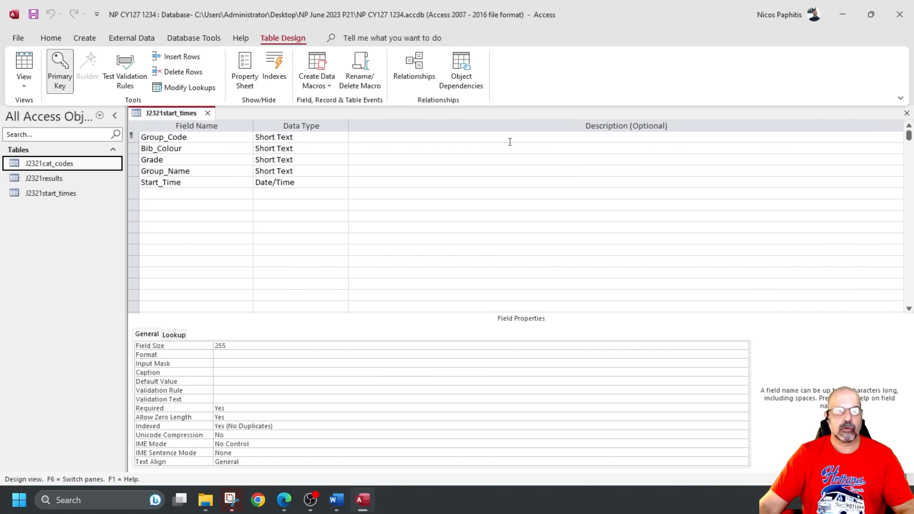
click(207, 113)
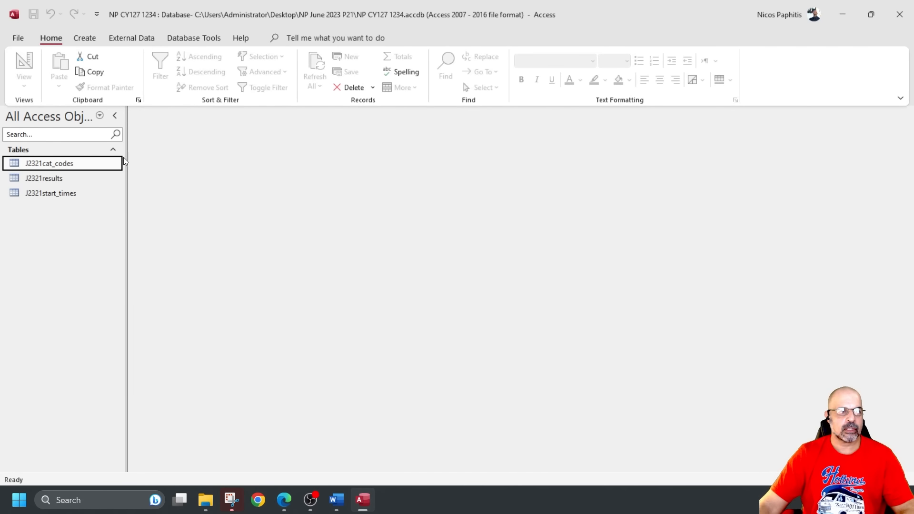
Open J2321cat_codes in Design view and snip its four field names with data types.
double_click(30, 166)
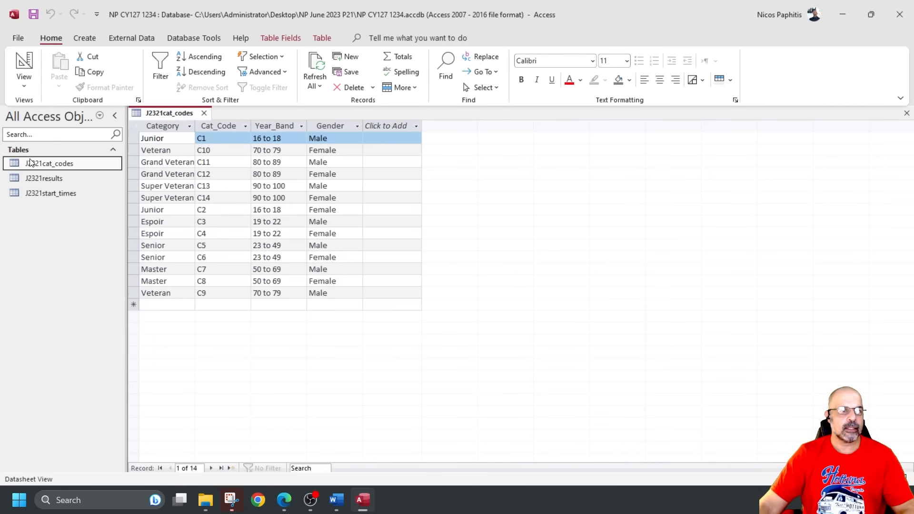
click(24, 66)
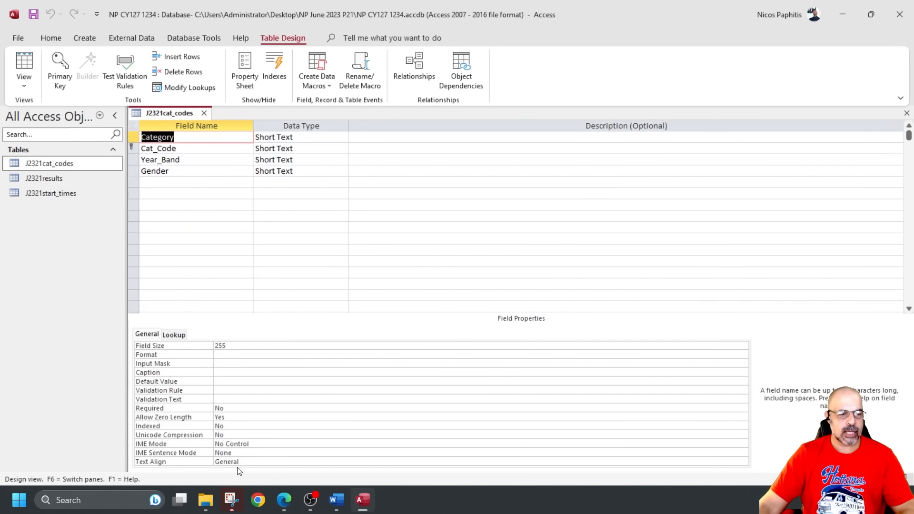
click(189, 216)
click(231, 499)
click(413, 139)
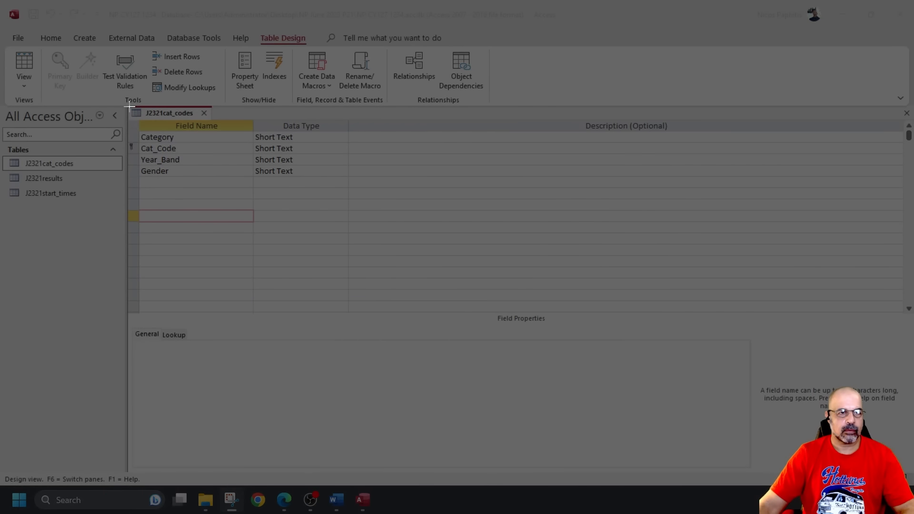
drag(129, 107, 348, 185)
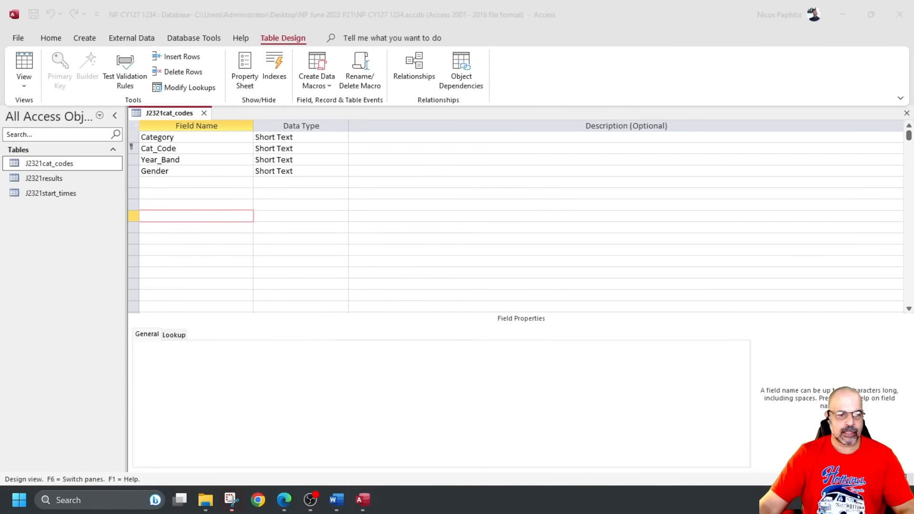
click(335, 499)
click(318, 392)
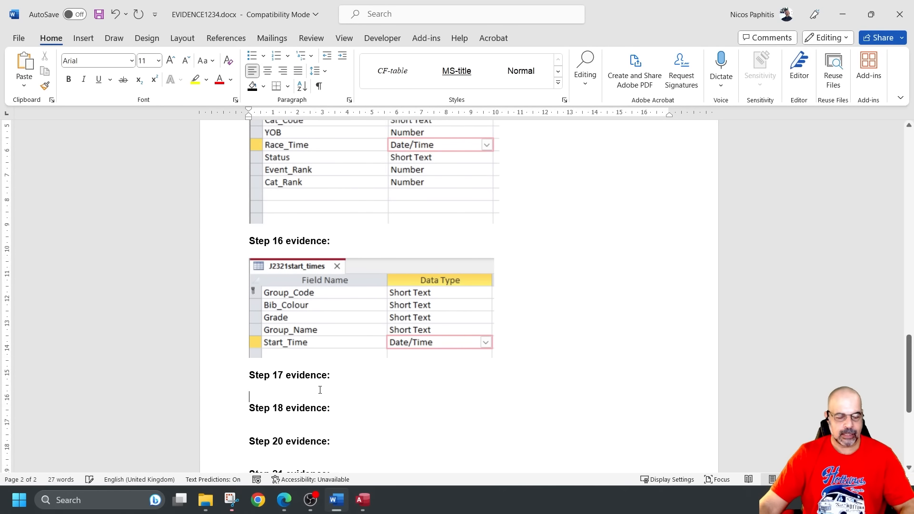
Paste the J2321cat_codes design screenshot under Step 17 evidence and review the document.
key(ctrl+v)
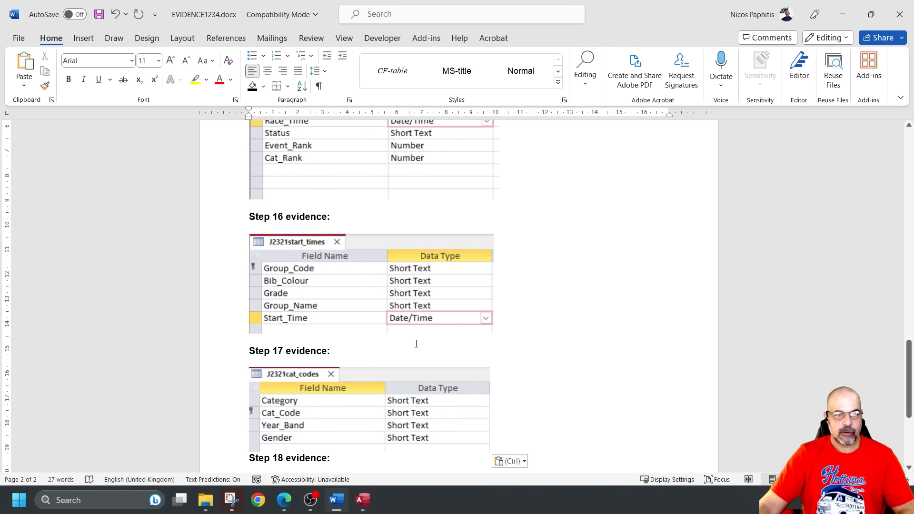
scroll(395, 320, up, 2)
scroll(405, 321, up, 2)
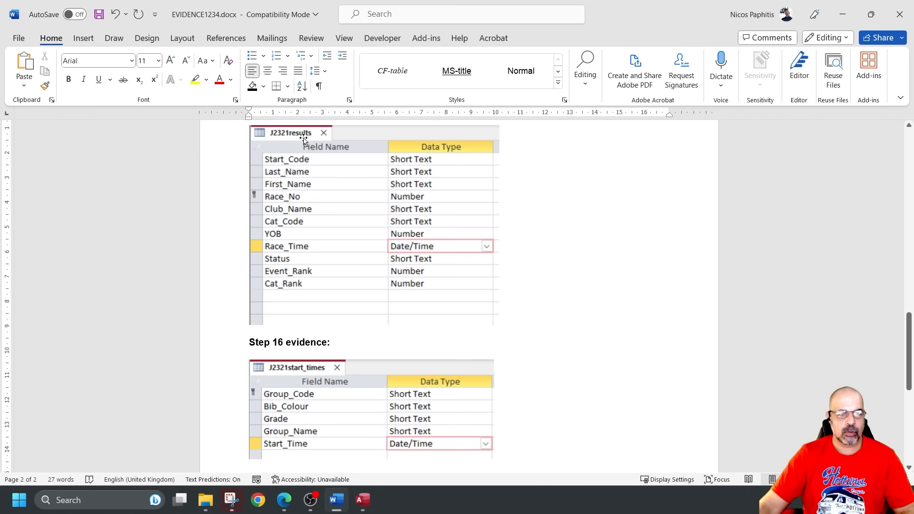
scroll(314, 373, down, 4)
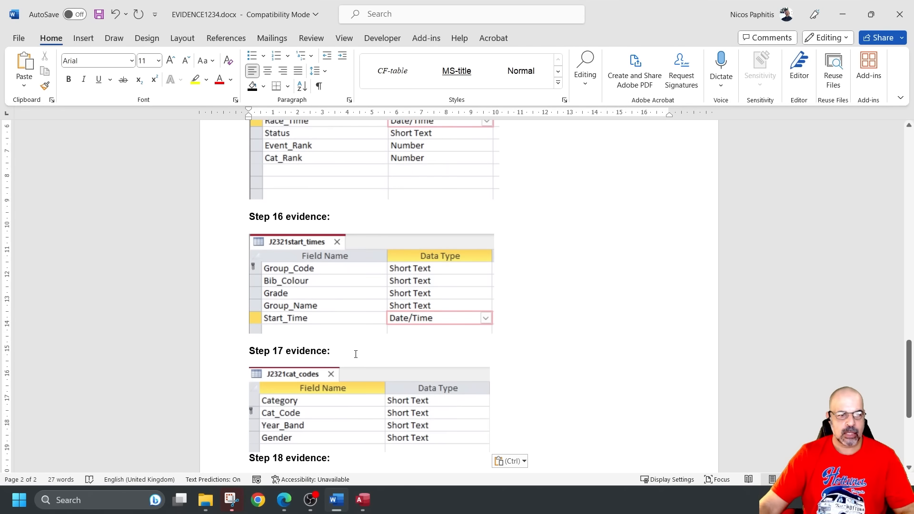
scroll(501, 373, down, 3)
scroll(516, 381, up, 1)
scroll(496, 362, down, 1)
scroll(496, 332, up, 2)
scroll(499, 314, up, 6)
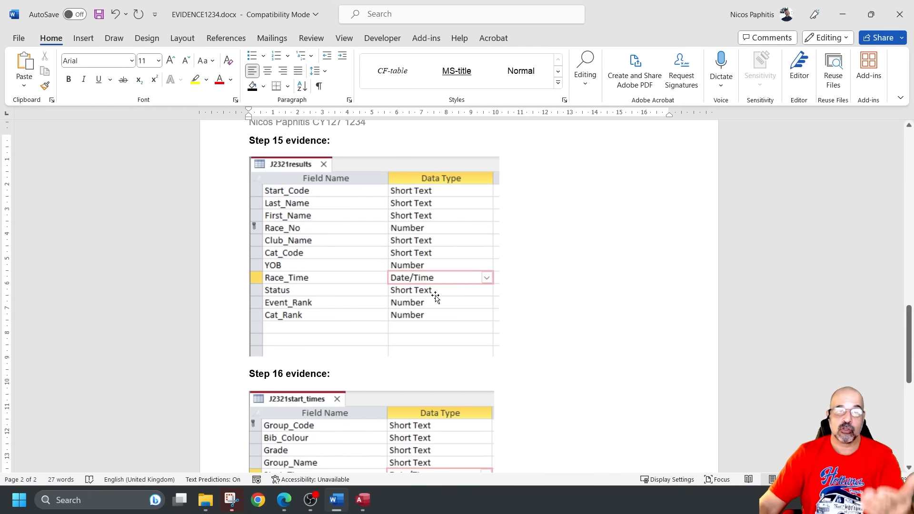
scroll(429, 312, down, 4)
scroll(374, 388, down, 4)
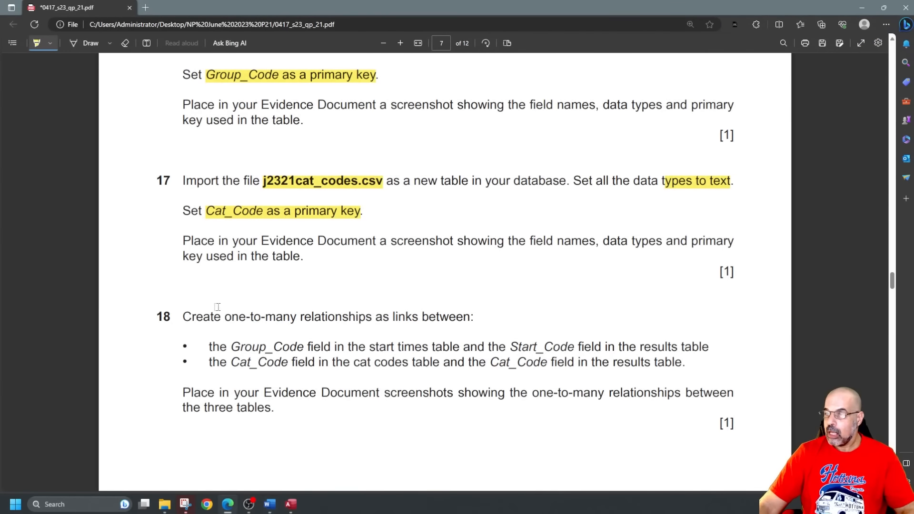
Highlight Group_Code, Cat_Code and the results table in question 18's relationship bullets.
scroll(210, 313, down, 3)
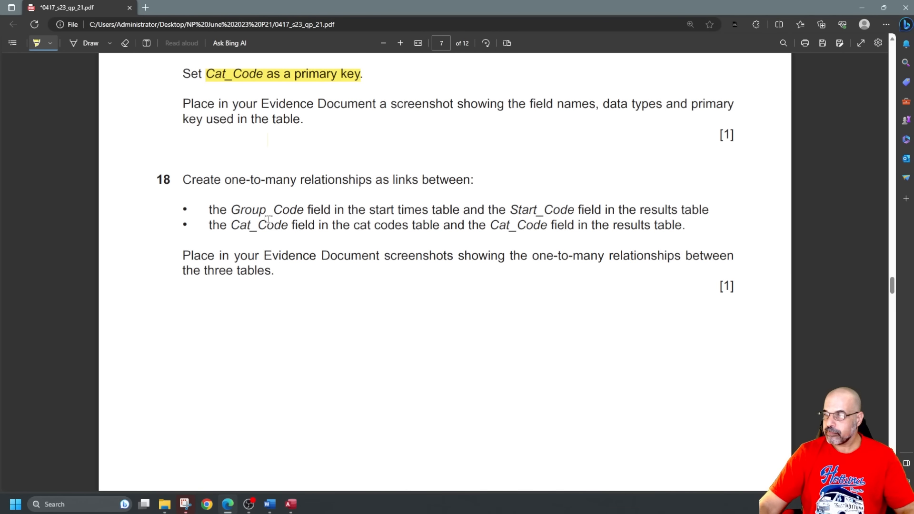
mouse_move(231, 210)
mouse_down()
mouse_move(714, 210)
mouse_move(701, 211)
mouse_up()
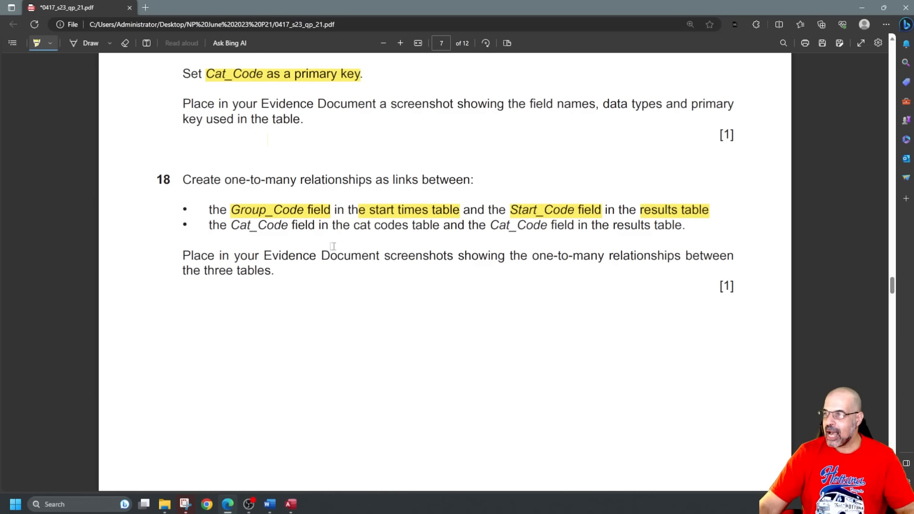
drag(229, 225, 554, 227)
drag(612, 227, 667, 227)
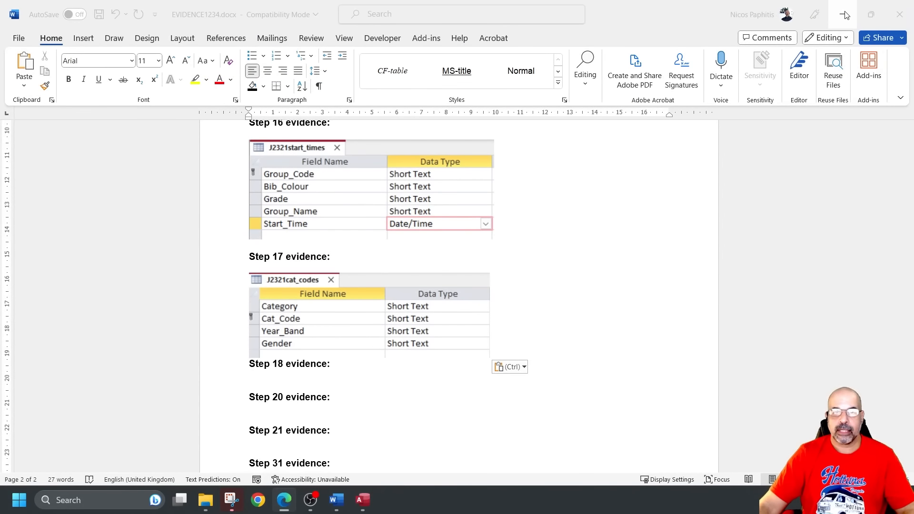
Close the J2321cat_codes design and open the Relationships window with its list of tables.
click(844, 15)
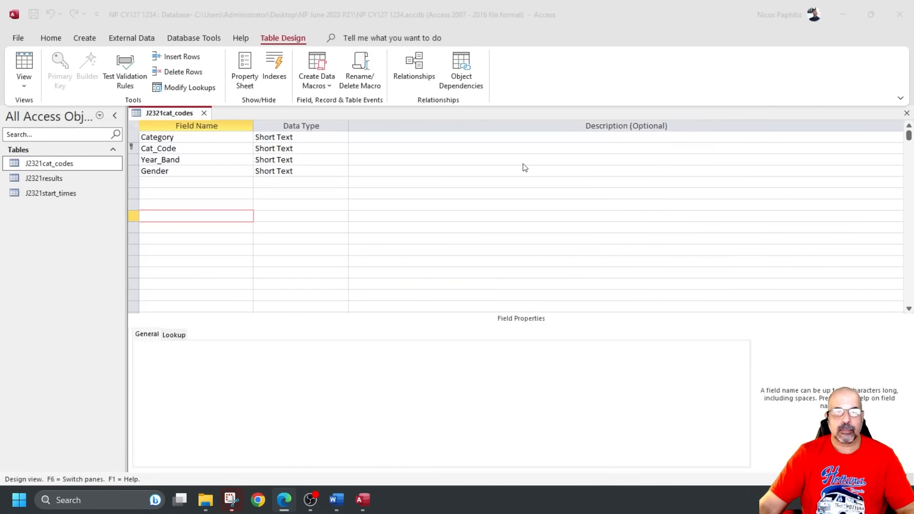
click(204, 113)
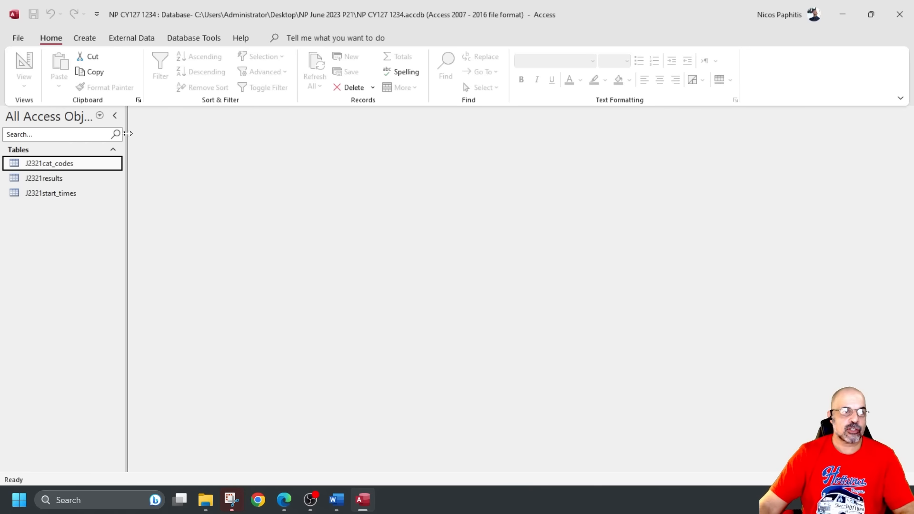
click(199, 37)
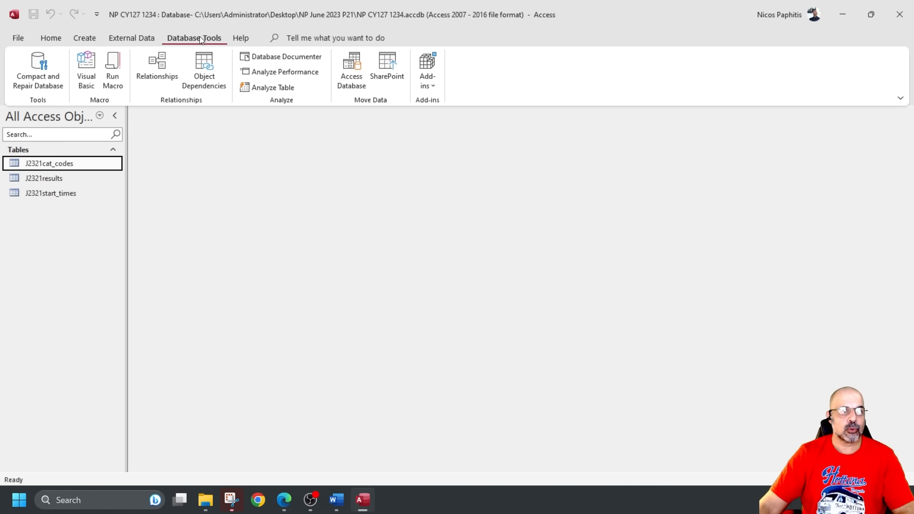
click(166, 62)
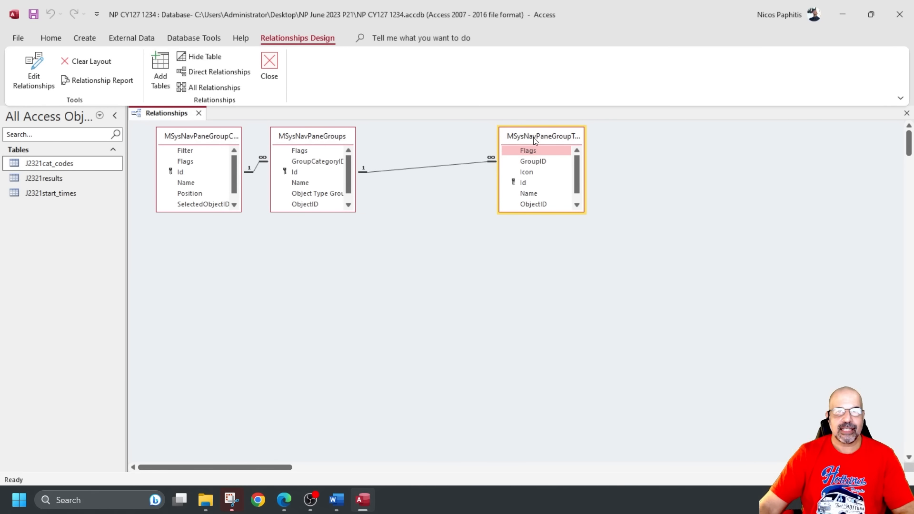
drag(516, 126, 443, 134)
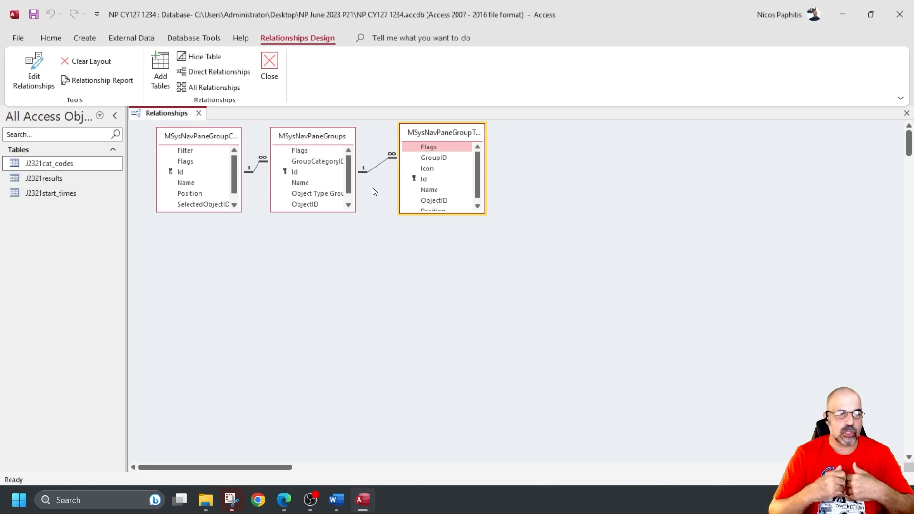
scroll(492, 187, down, 2)
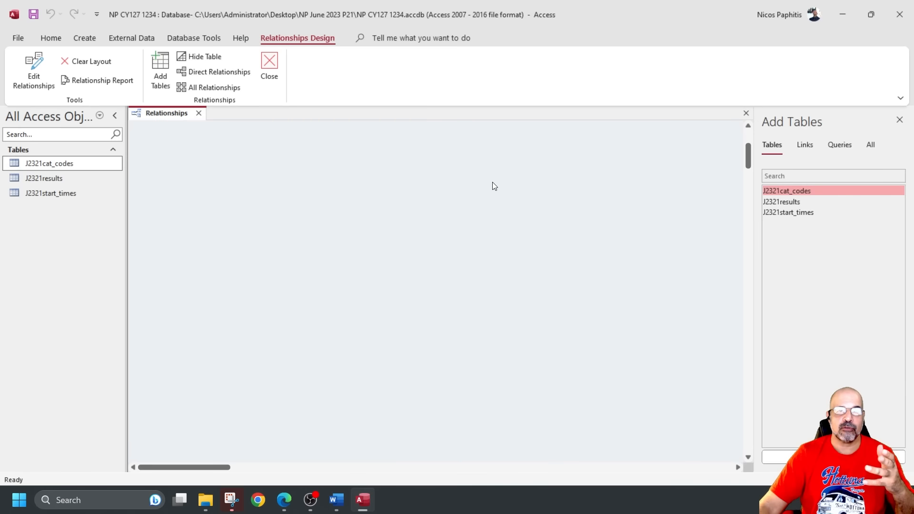
scroll(488, 184, up, 1)
scroll(483, 183, down, 1)
scroll(473, 185, up, 2)
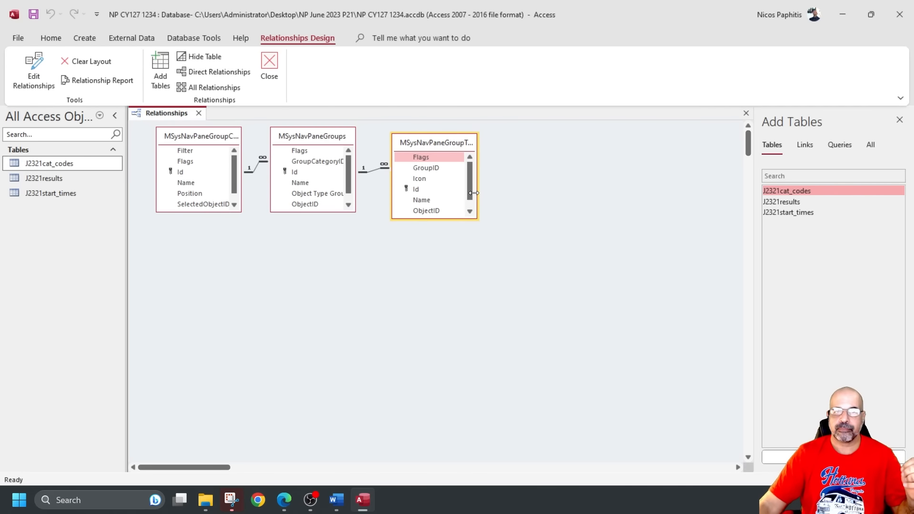
scroll(529, 202, down, 1)
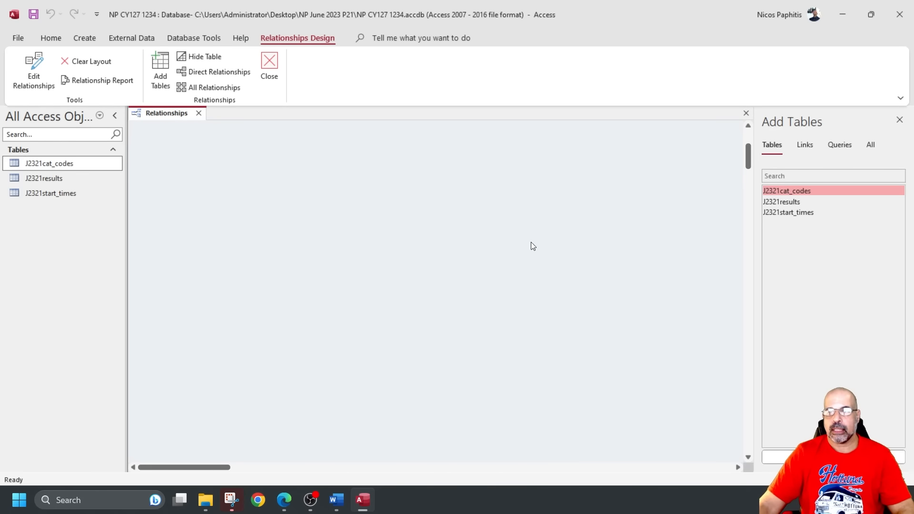
Add J2321cat_codes, J2321results and J2321start_times to the relationships layout.
click(899, 120)
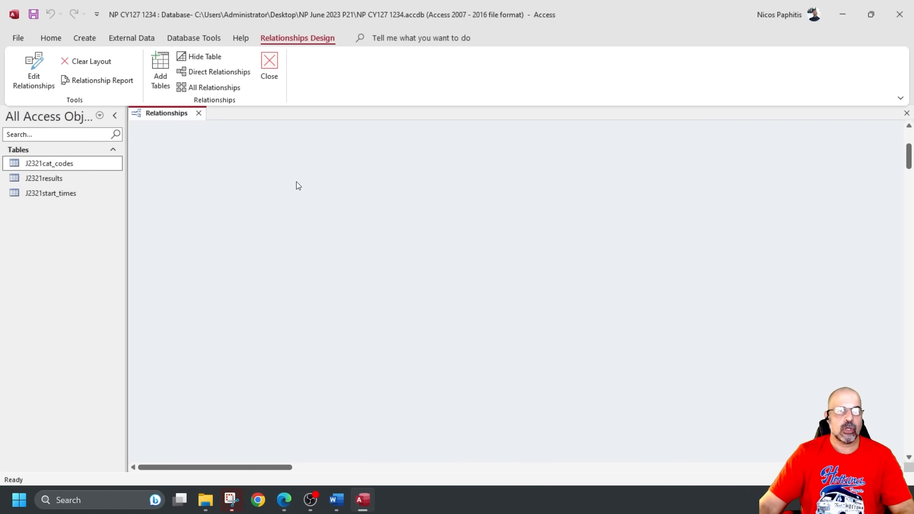
right_click(274, 192)
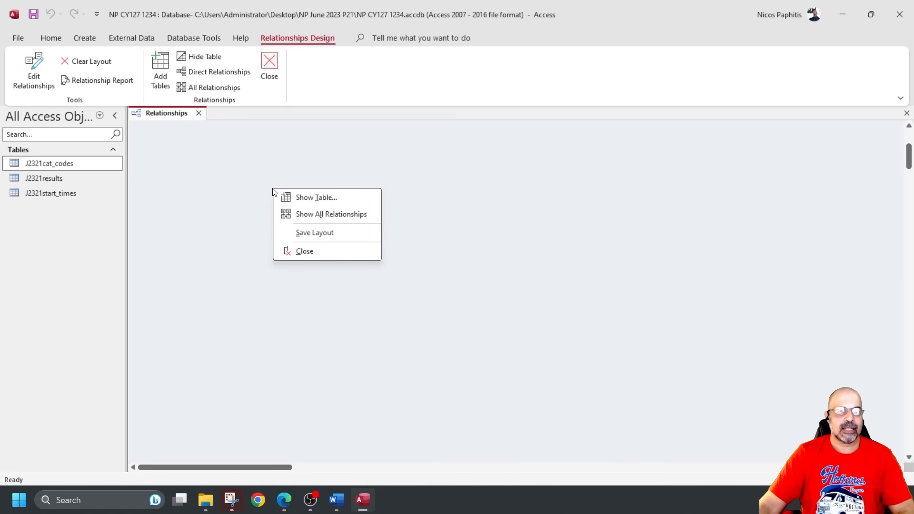
click(329, 198)
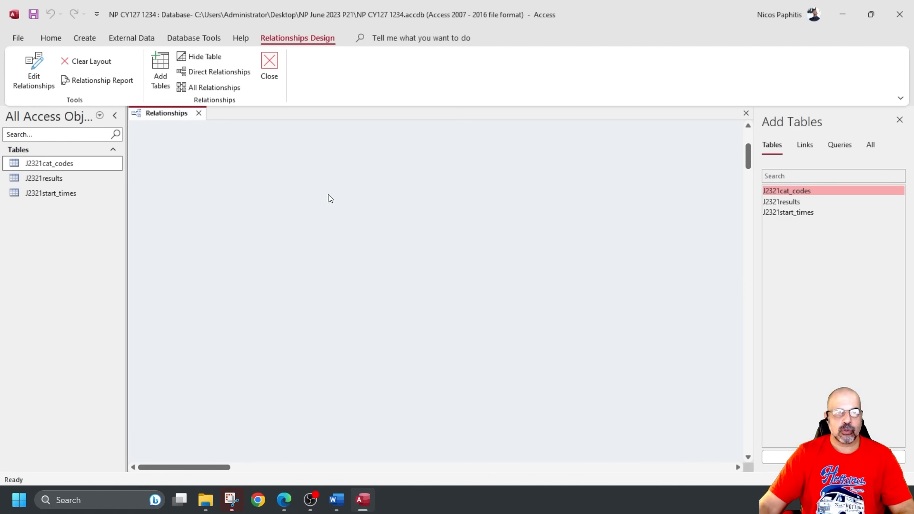
double_click(780, 188)
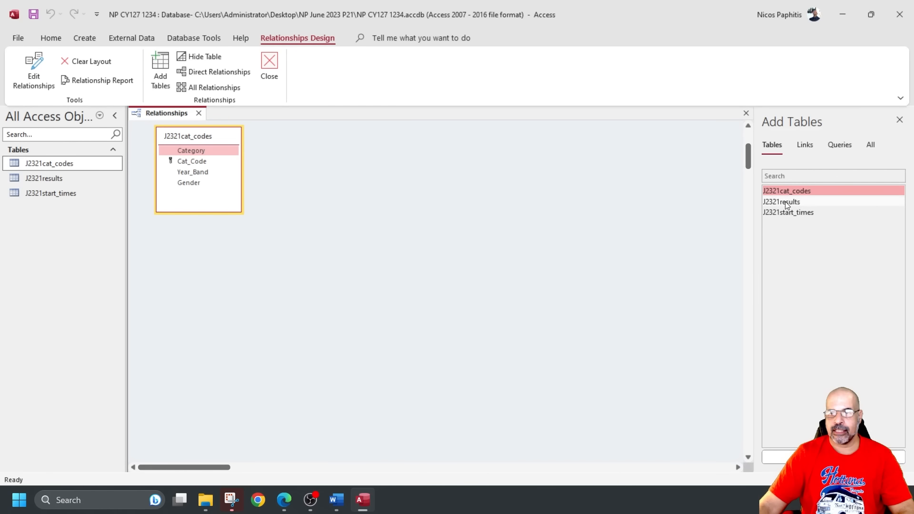
double_click(785, 201)
double_click(793, 213)
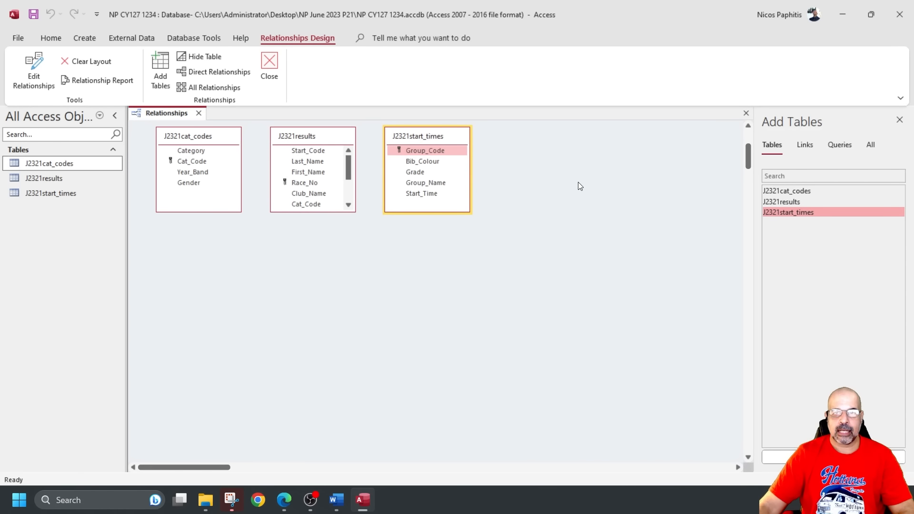
Enlarge J2321results to show all its fields and reposition J2321start_times.
mouse_move(748, 166)
mouse_down()
mouse_move(742, 142)
mouse_move(744, 165)
mouse_up()
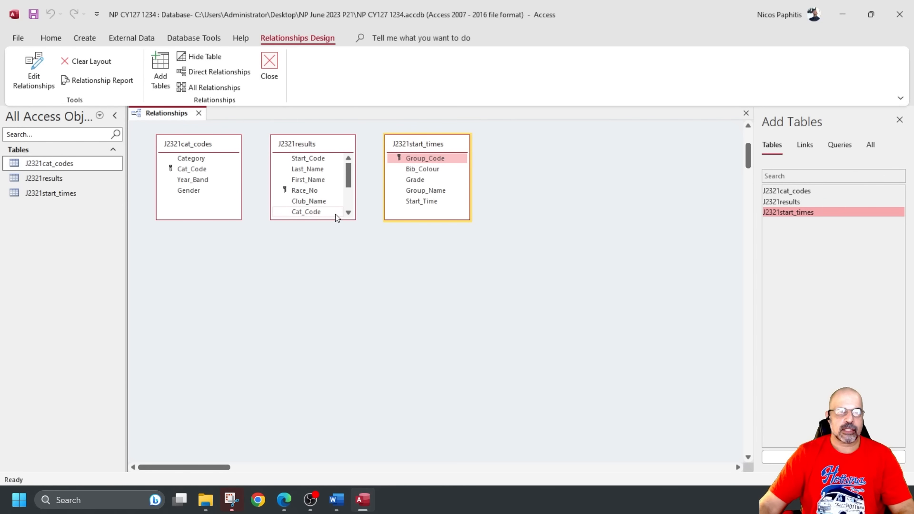
drag(333, 219, 334, 291)
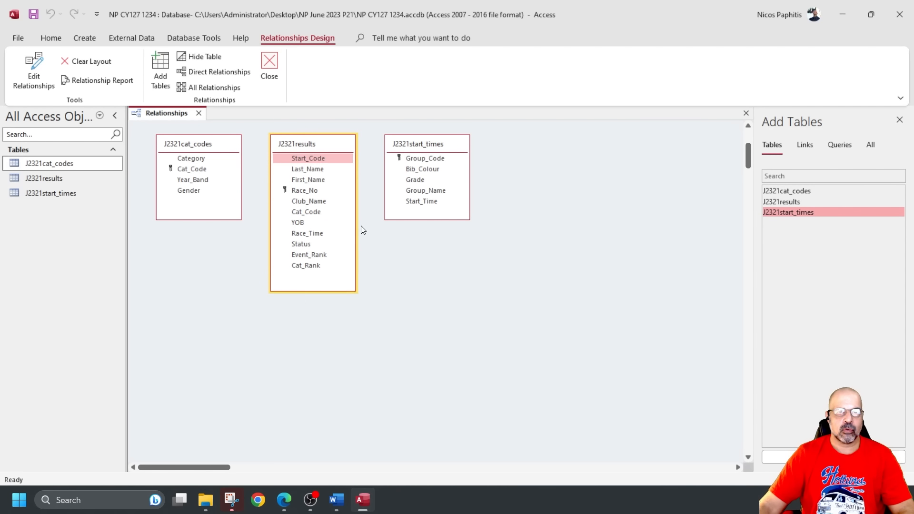
mouse_move(434, 142)
mouse_down()
mouse_move(462, 144)
mouse_move(449, 141)
mouse_up()
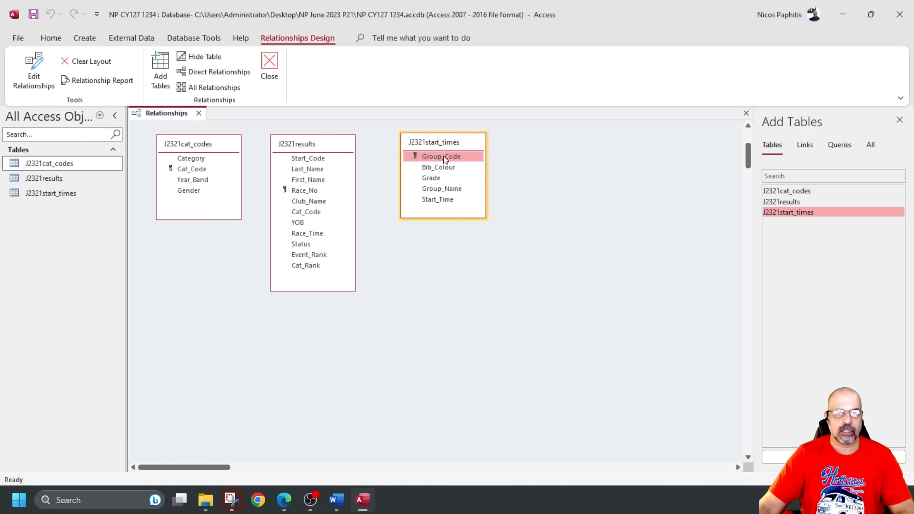
drag(443, 156, 331, 164)
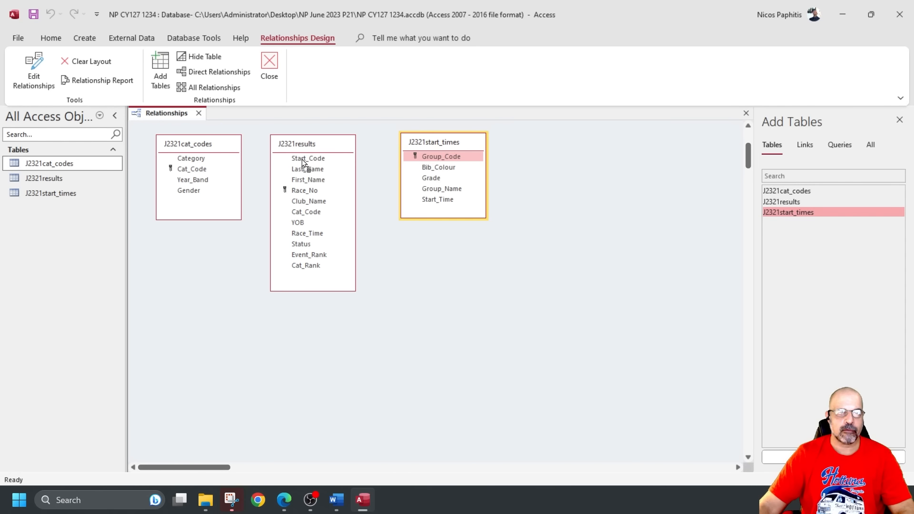
Create relationships Group_Code to Start_Code and Cat_Code to Cat_Code in J2321results.
drag(303, 163, 304, 159)
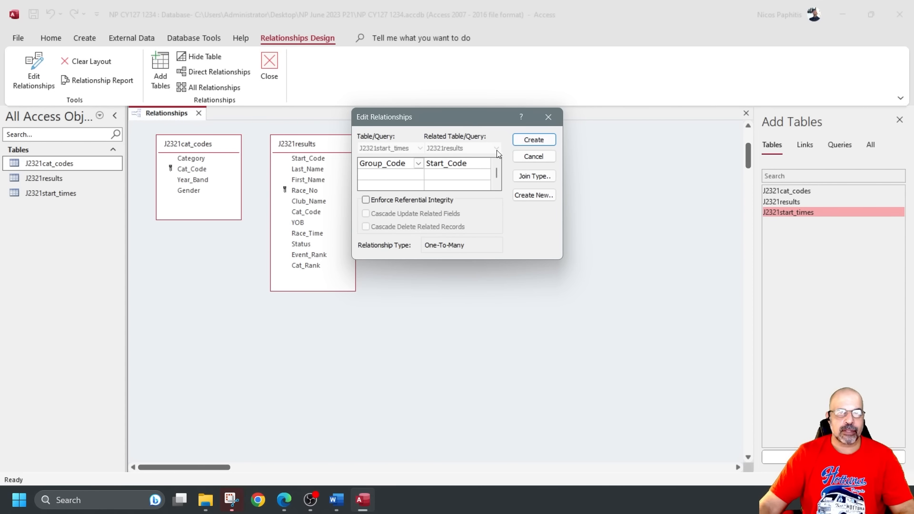
click(530, 142)
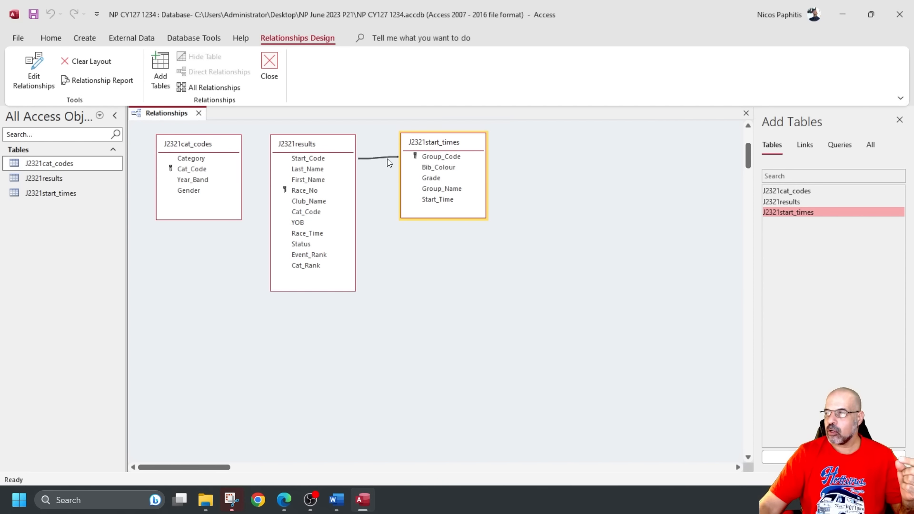
click(198, 170)
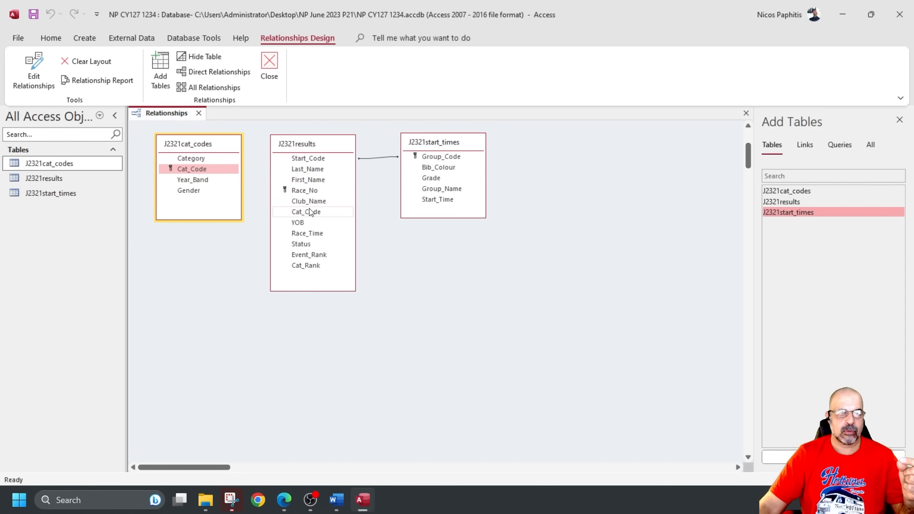
drag(224, 169, 302, 214)
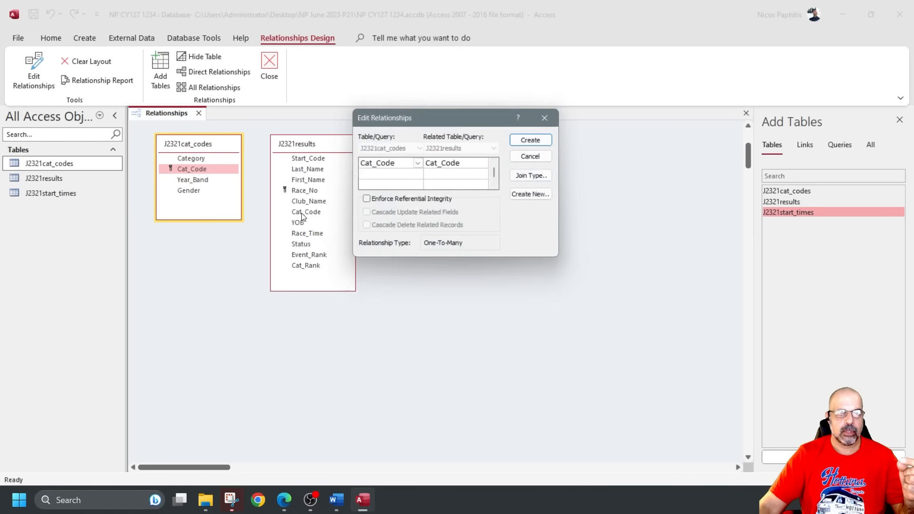
click(541, 144)
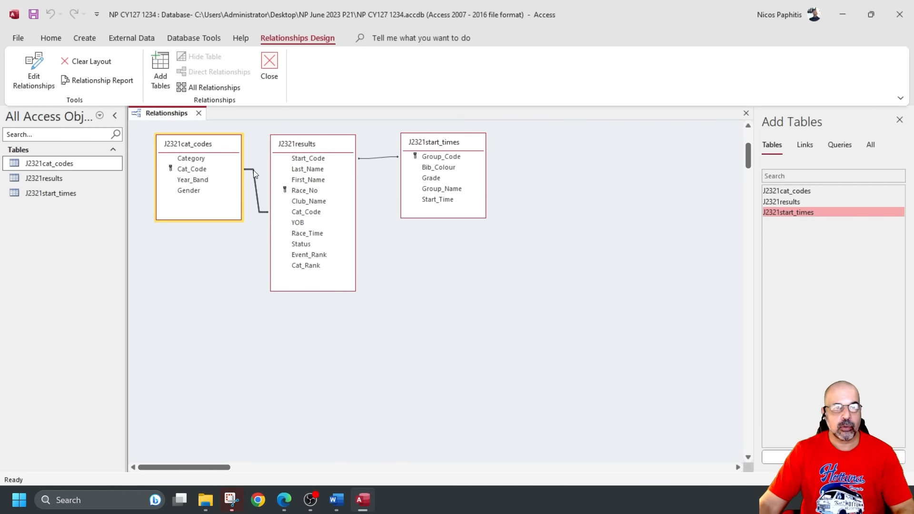
Shift J2321results slightly right and enlarge it so every field is visible.
drag(309, 146, 323, 145)
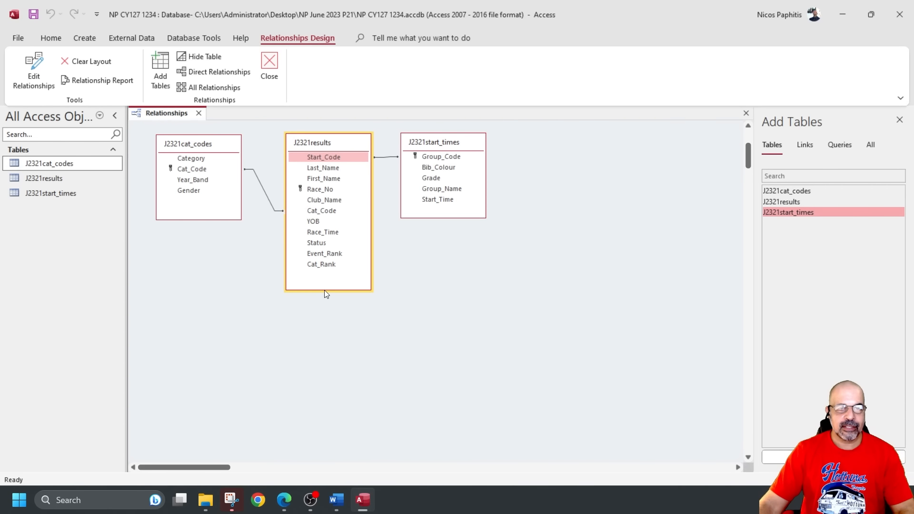
drag(322, 289, 325, 204)
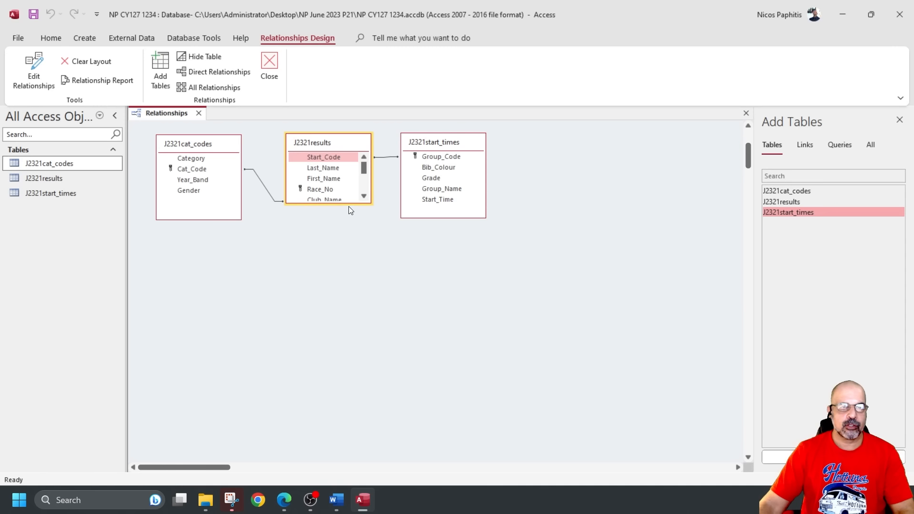
drag(349, 205, 332, 287)
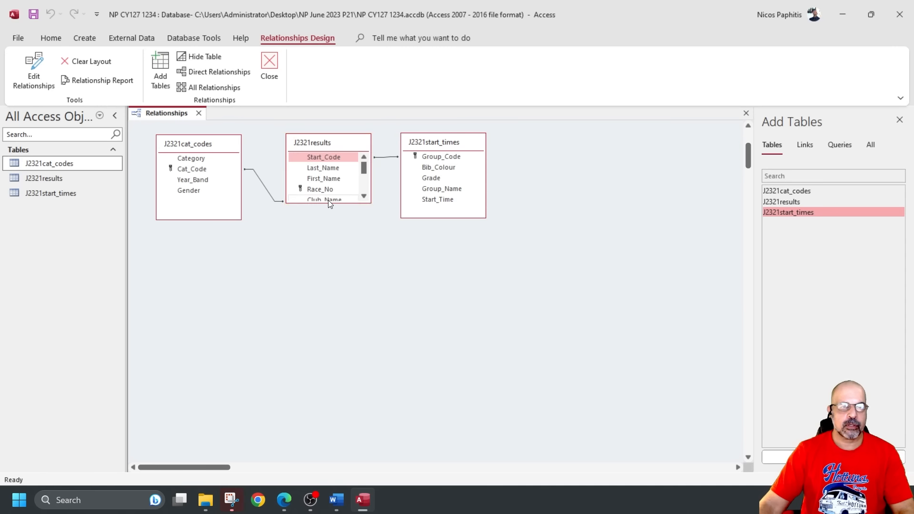
drag(328, 203, 330, 277)
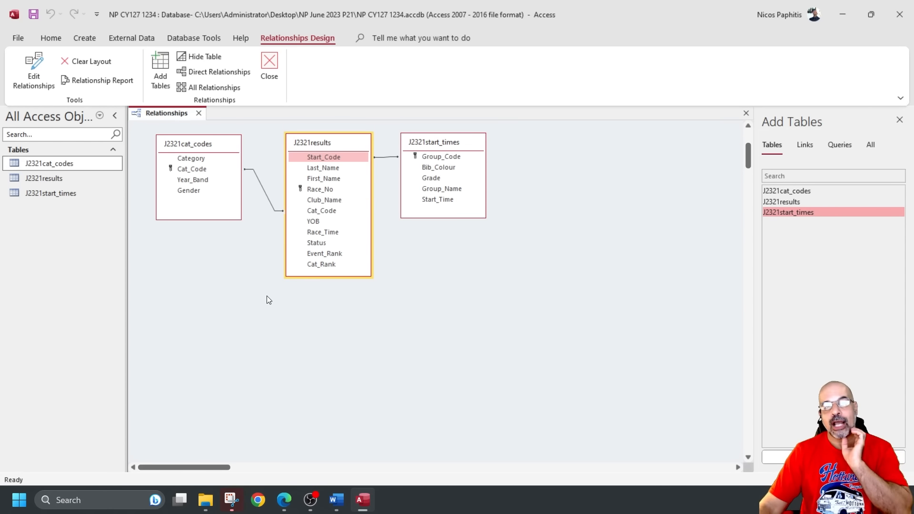
click(494, 307)
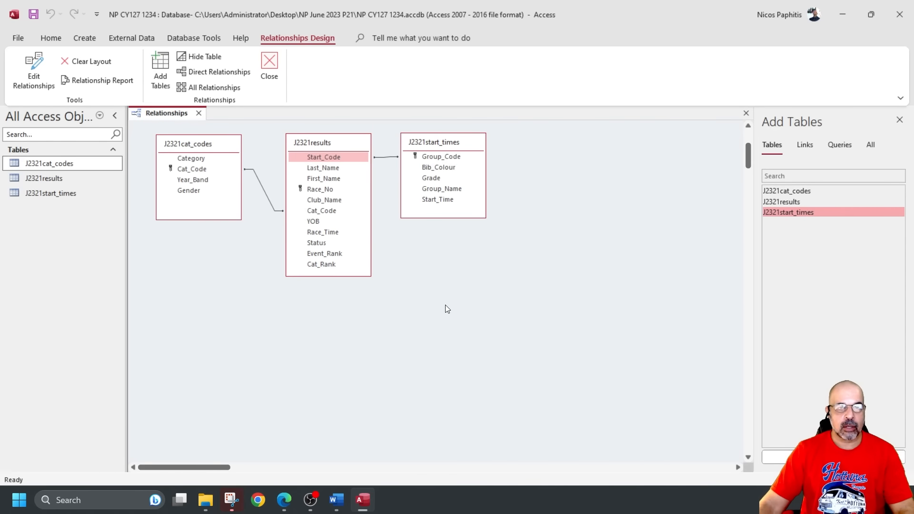
Open the Group_Code–Start_Code relationship details and move the dialog below the tables.
click(385, 158)
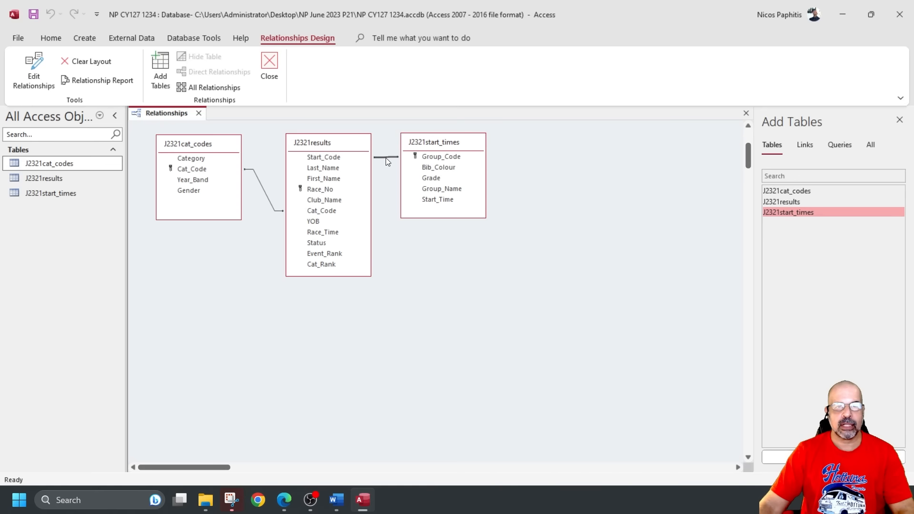
double_click(385, 158)
drag(415, 121, 407, 244)
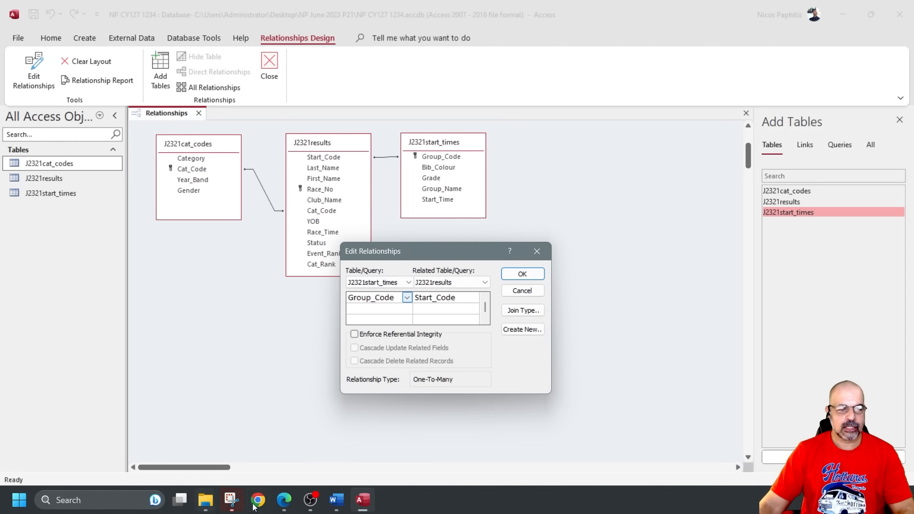
Snip the relationships layout together with its relationship details dialog.
click(231, 500)
click(395, 139)
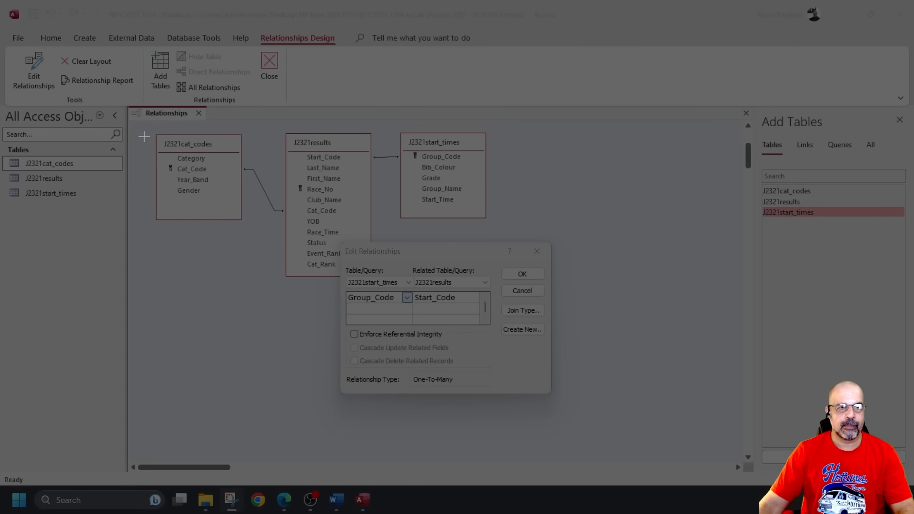
drag(149, 125, 562, 404)
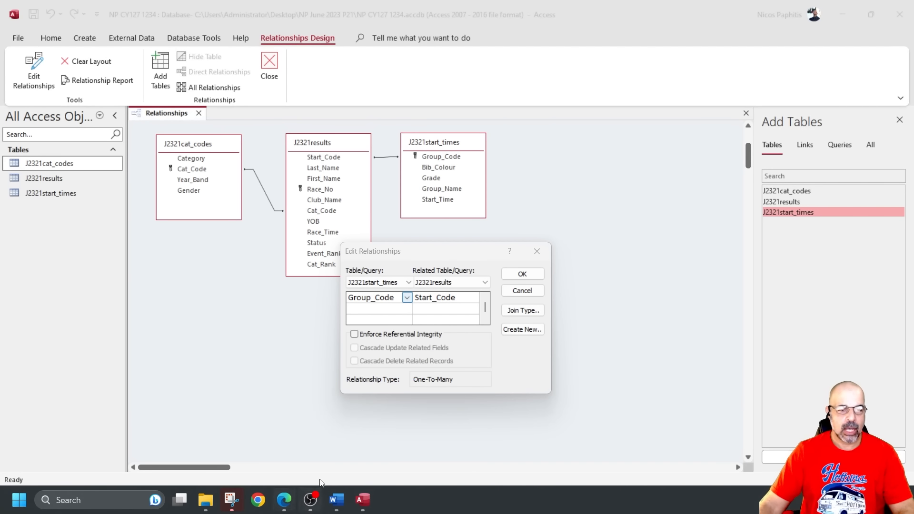
click(336, 499)
scroll(328, 366, down, 3)
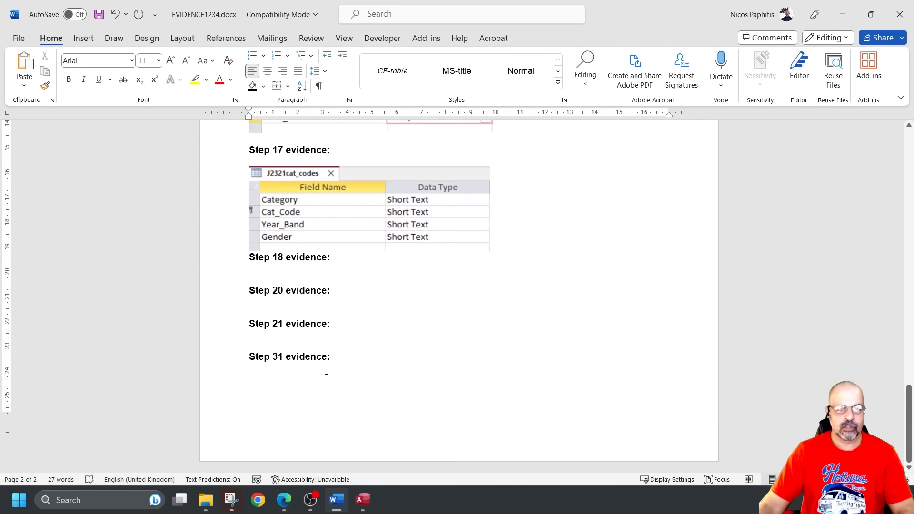
Paste the relationships screenshot under Step 18 evidence on a new page, shrunk to fit.
click(251, 258)
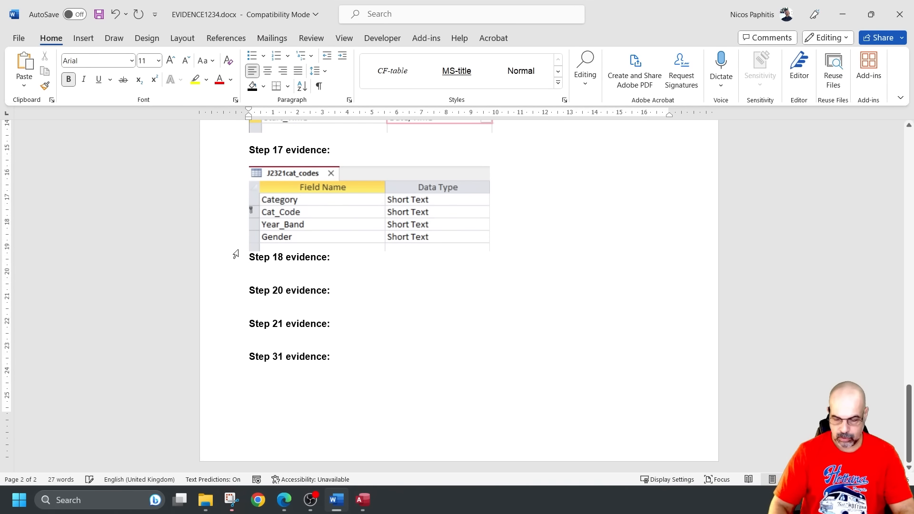
key(Return)
key(Return)
key(Return)
key(Return)
key(Return)
key(Return)
key(Return)
key(Return)
key(Return)
key(Return)
key(Return)
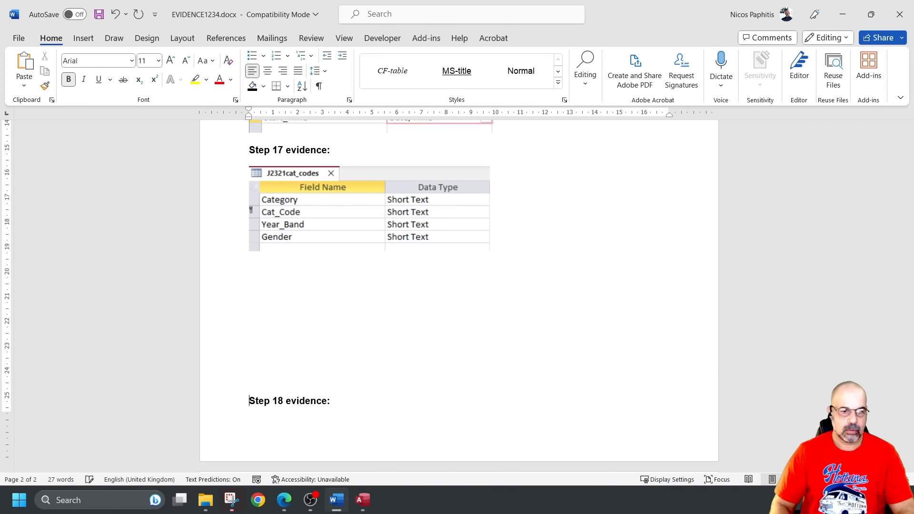
scroll(323, 335, down, 4)
click(324, 335)
key(ctrl+v)
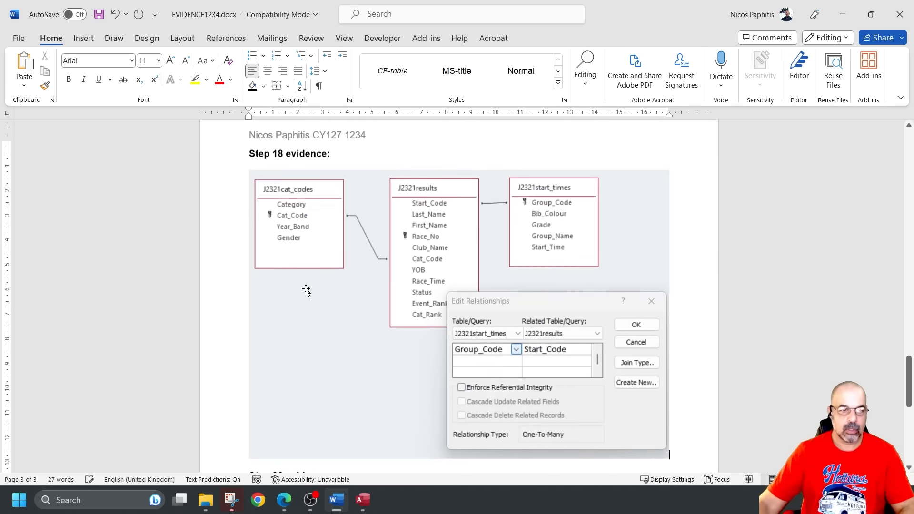
drag(669, 452, 591, 398)
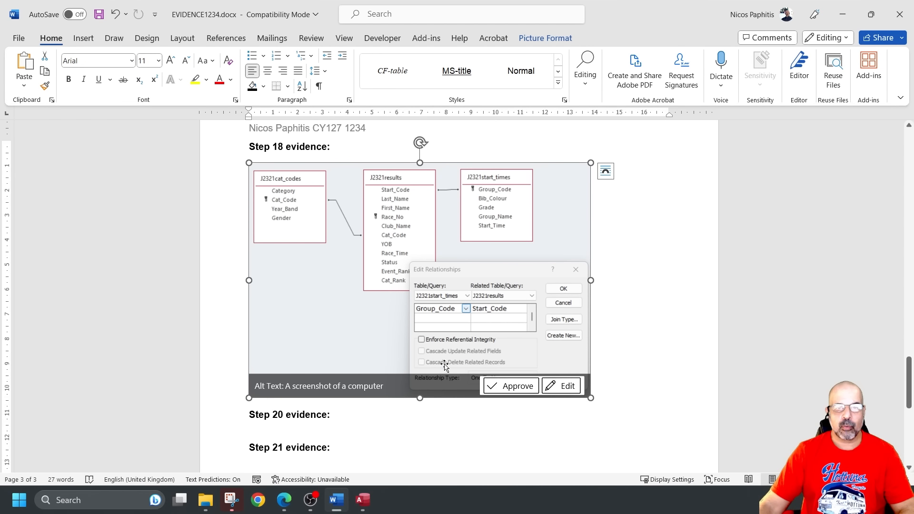
click(846, 18)
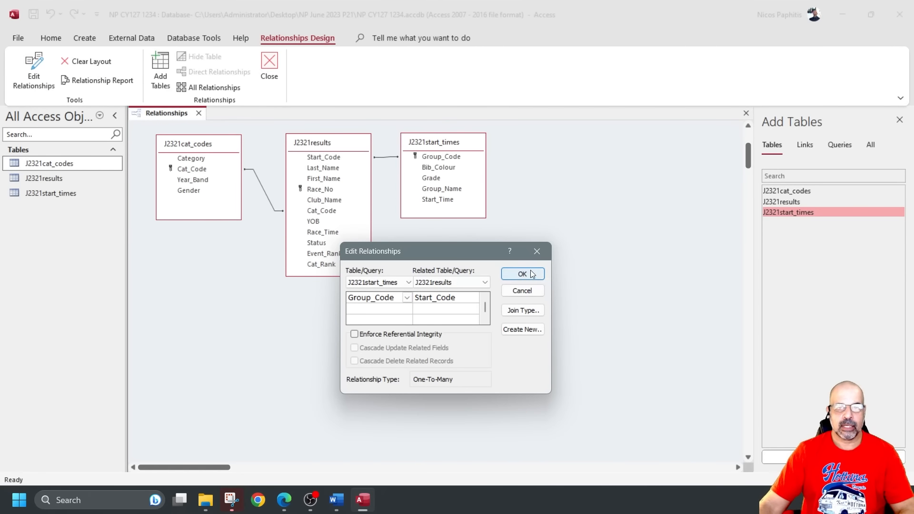
Open the One-To-Many Cat_Code relationship details and move the dialog off the tables.
click(529, 273)
click(264, 192)
double_click(264, 193)
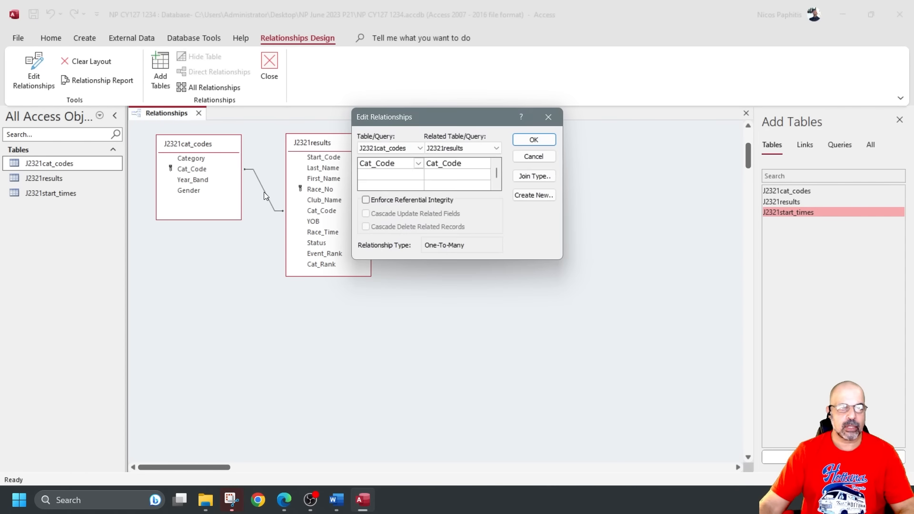
drag(444, 118, 247, 280)
Snip the relationships layout showing the Cat_Code relationship details.
click(232, 500)
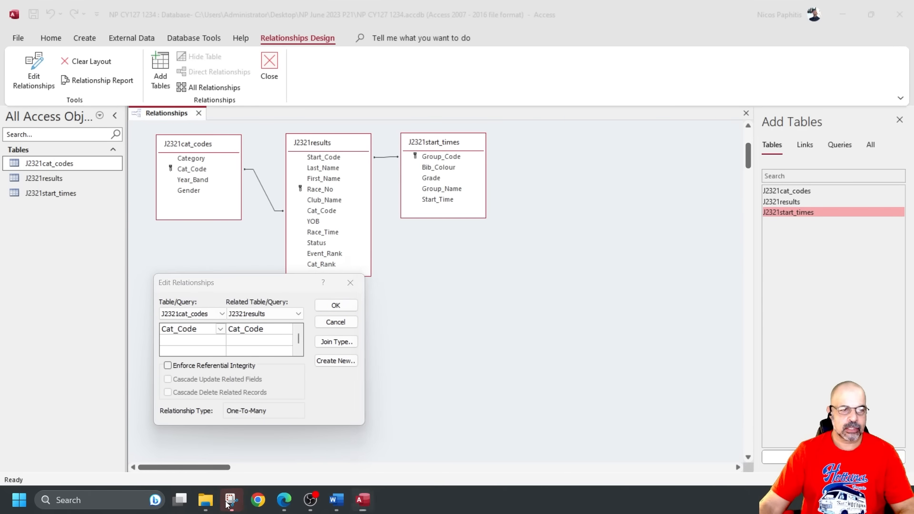
click(406, 136)
drag(145, 127, 503, 433)
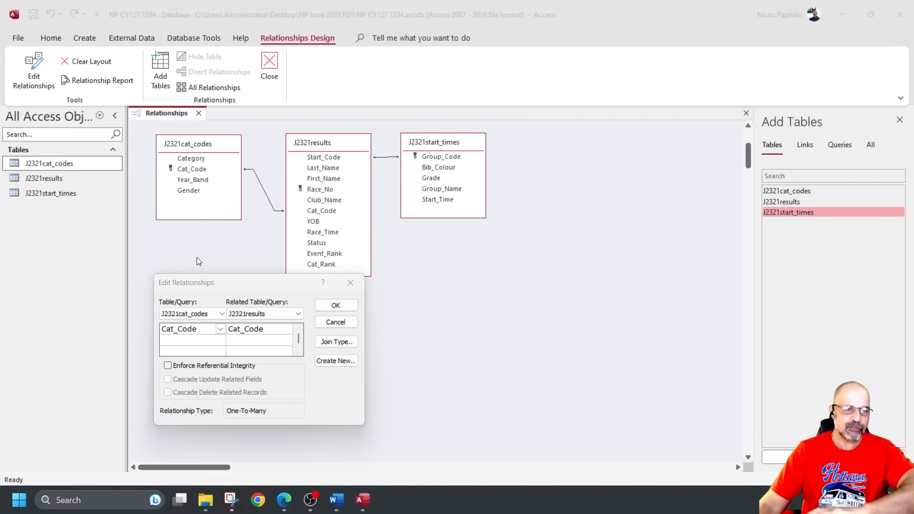
Paste the Edit Relationships screenshot as Step 20 evidence in Word and shrink it.
click(336, 499)
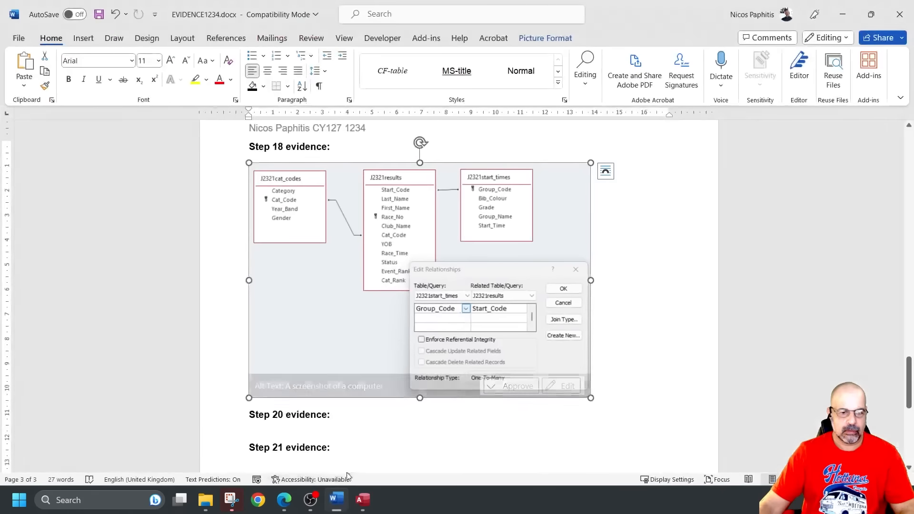
click(334, 431)
key(ctrl+v)
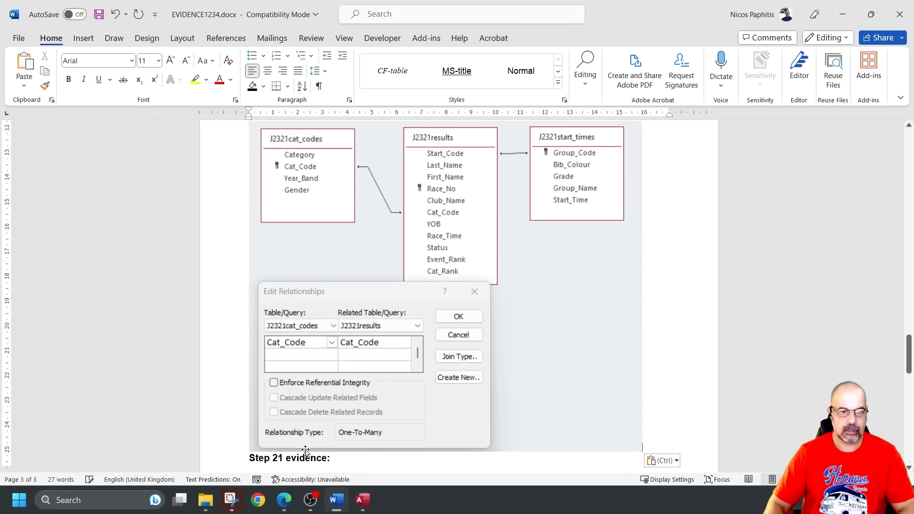
click(423, 385)
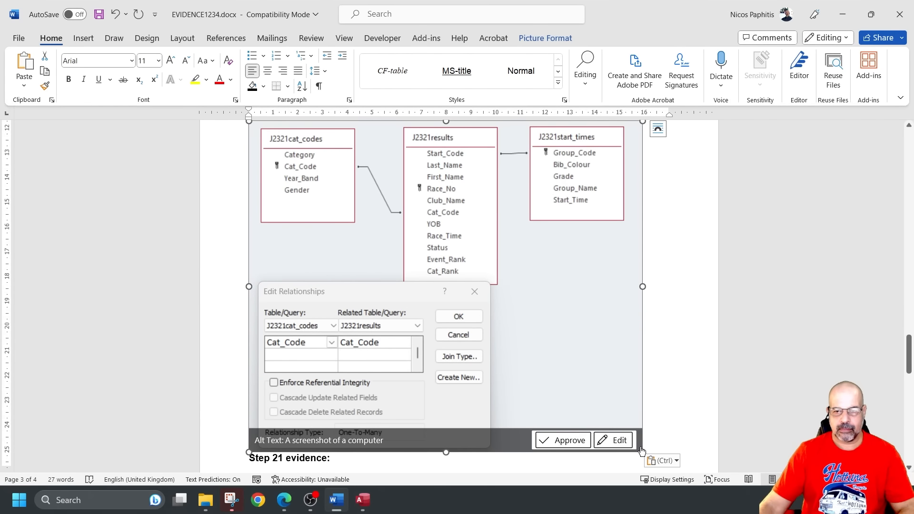
drag(642, 451, 566, 388)
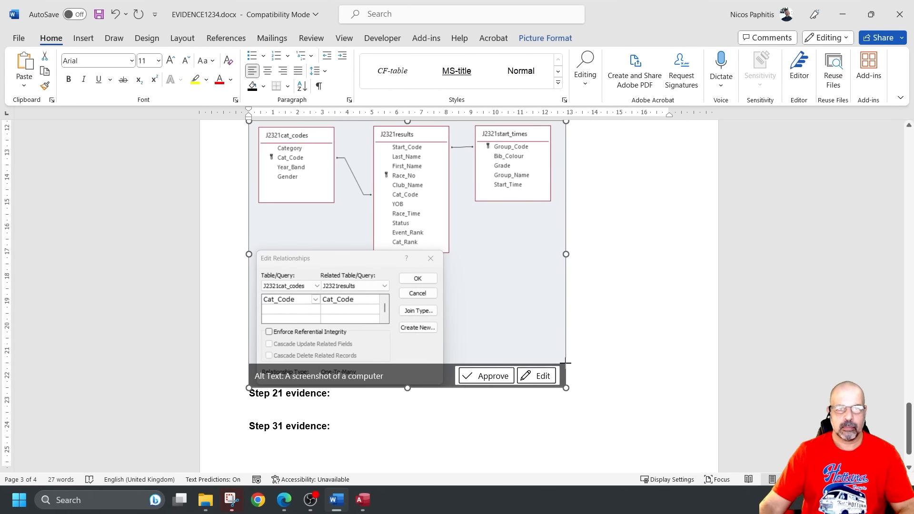
Push Step 21 evidence onto a new page, save the document, and return to Access.
scroll(590, 326, down, 1)
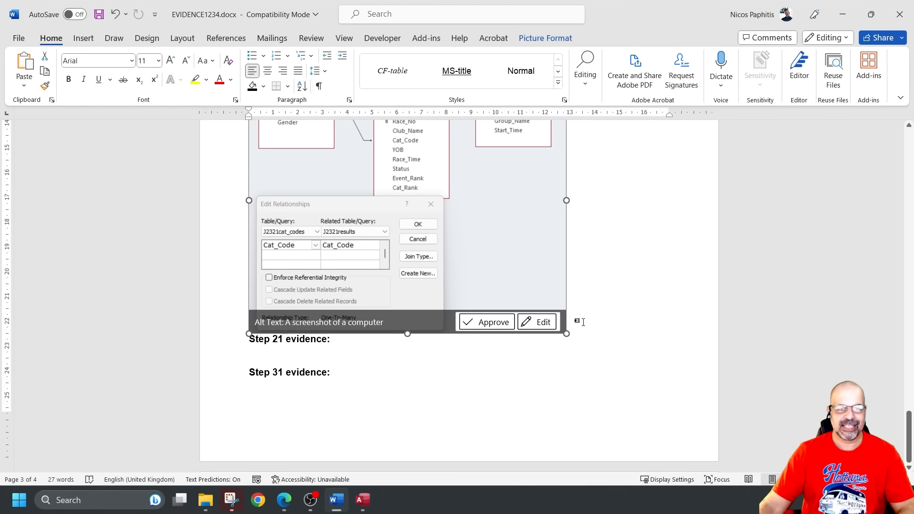
click(258, 339)
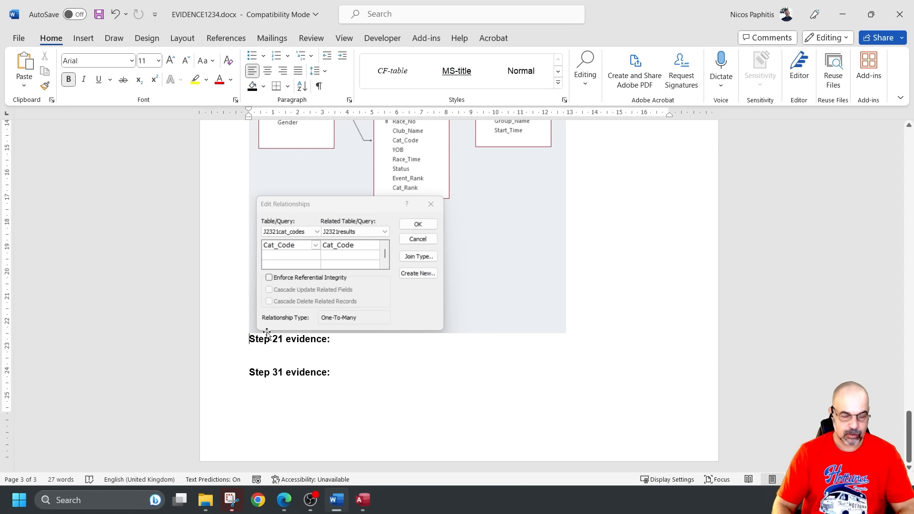
key(Return)
key(Return)
key(Return)
key(Return)
key(Return)
key(Return)
key(Return)
key(Return)
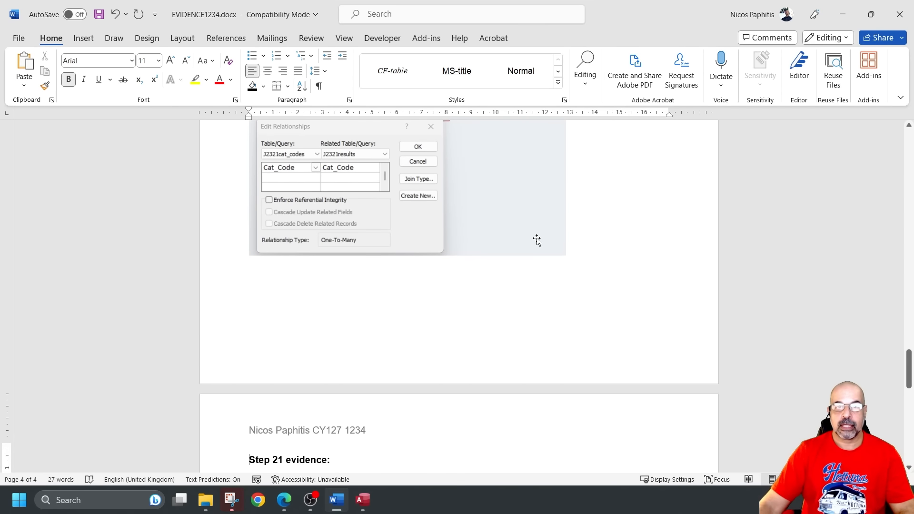
scroll(536, 240, up, 3)
key(ctrl+s)
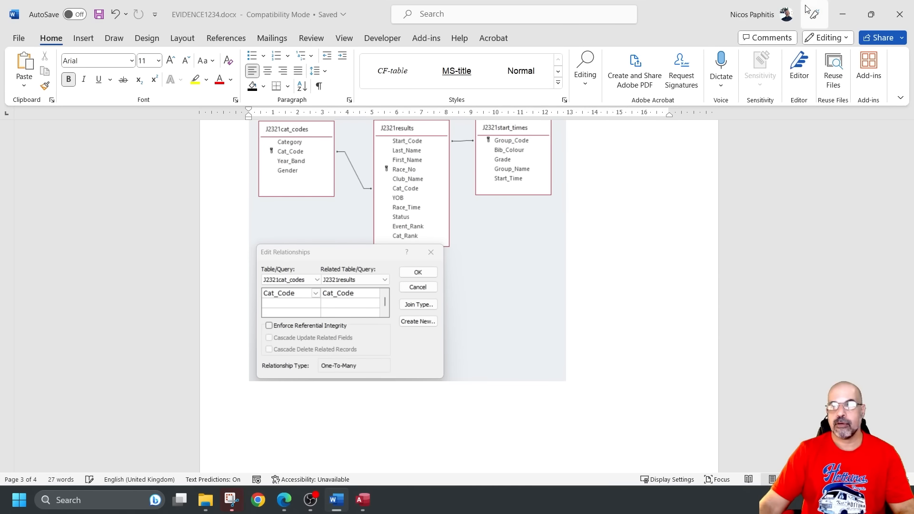
key(alt+Tab)
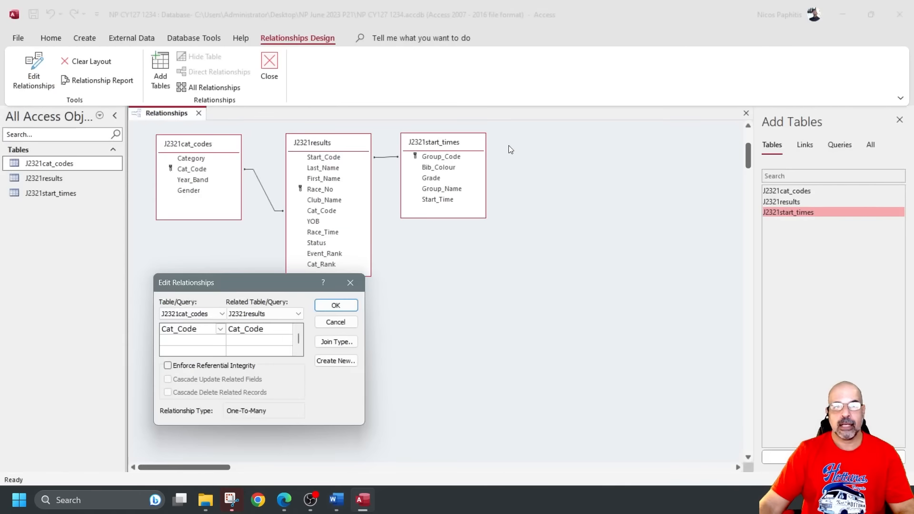
Confirm the Cat_Code relationship, save the layout, and close the Relationships window.
click(342, 312)
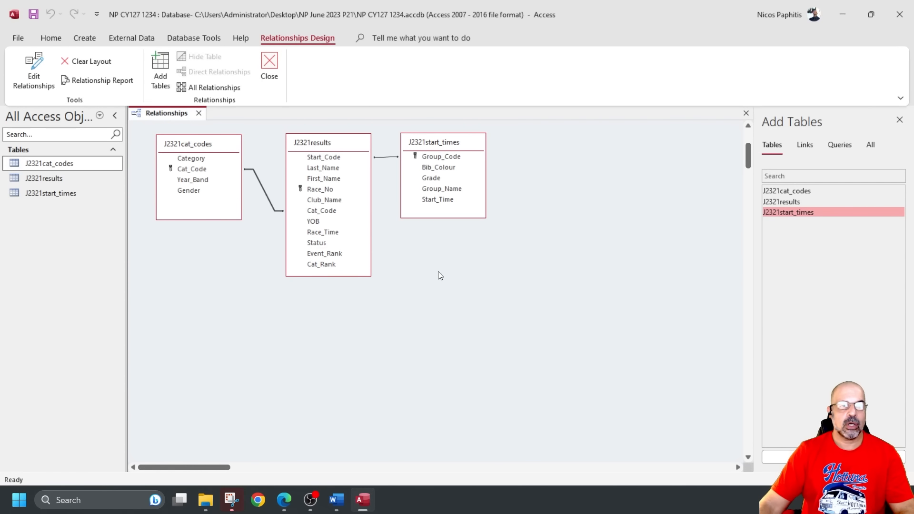
click(33, 14)
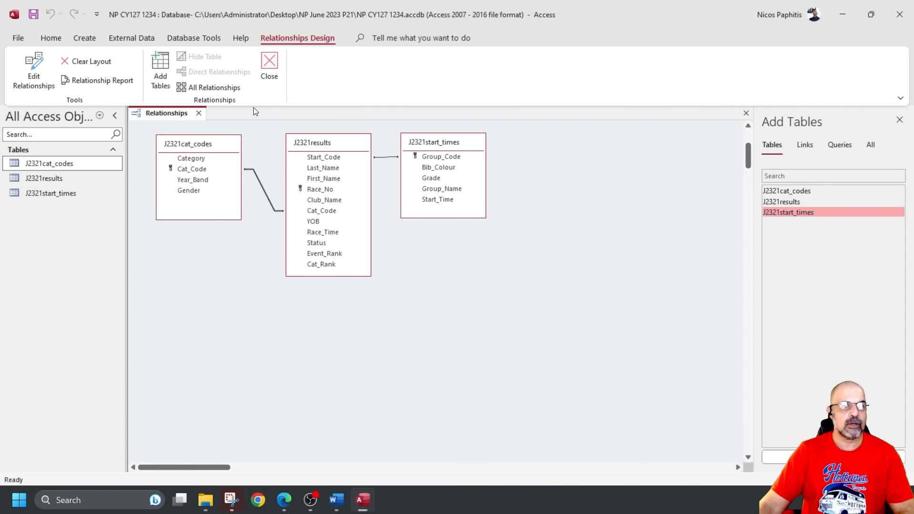
click(198, 112)
click(199, 112)
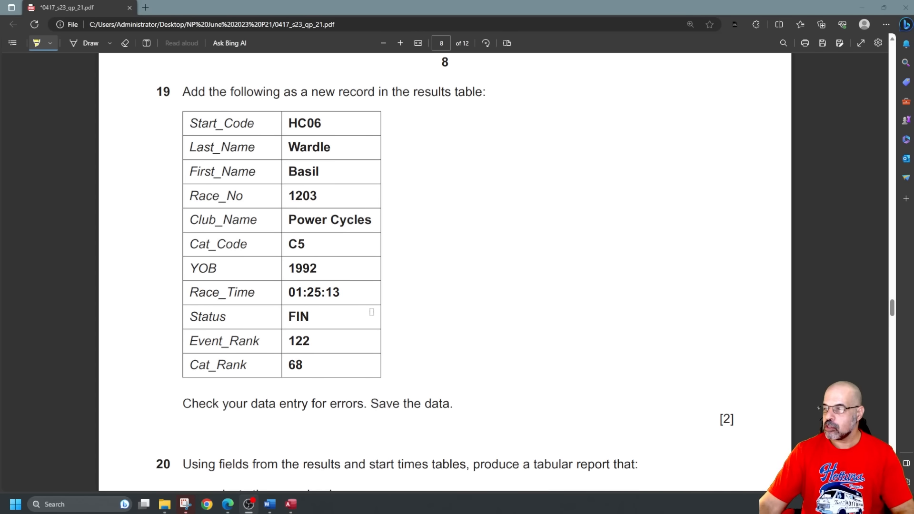
Highlight the words 'results table' in question 19 of the exam PDF.
scroll(387, 190, up, 1)
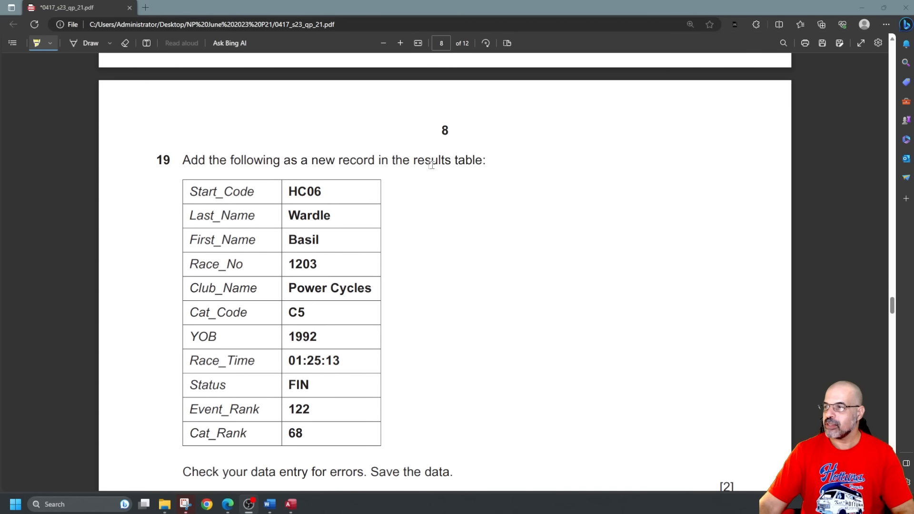
drag(411, 164, 494, 167)
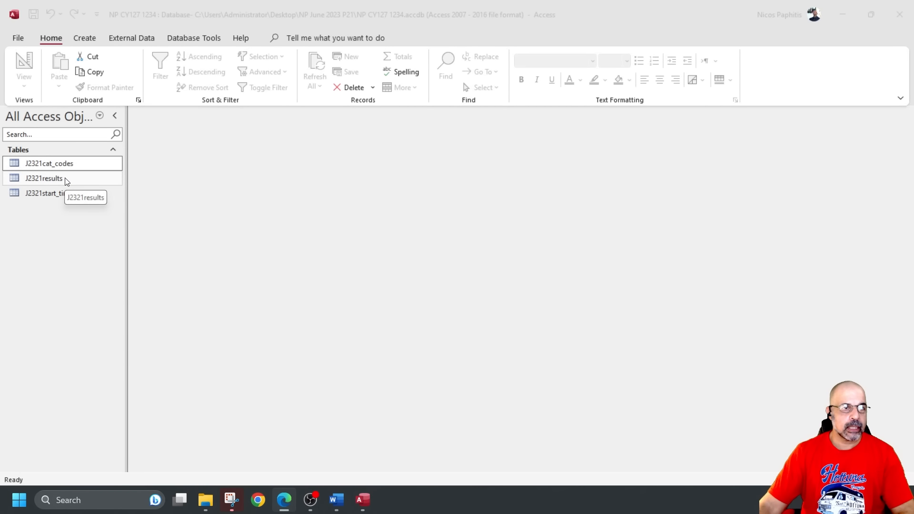
click(83, 38)
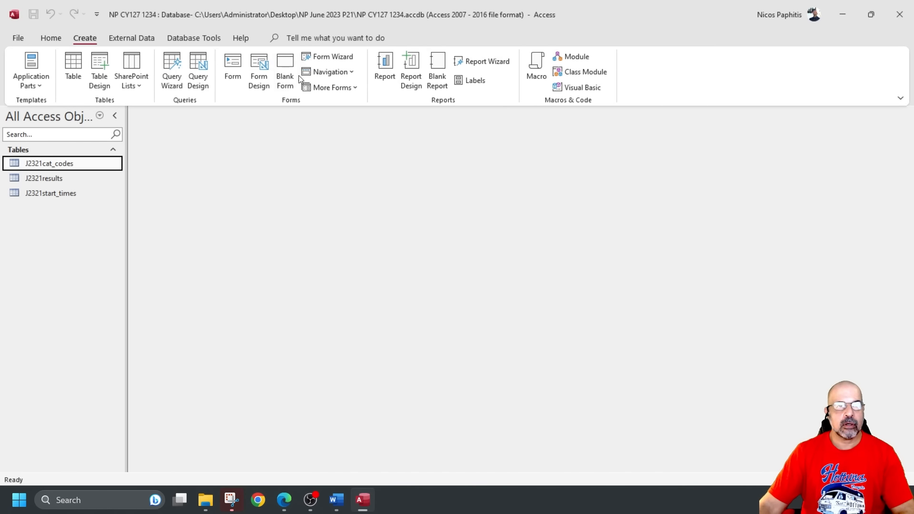
Build a wizard form on the J2321results table with all its fields and default settings.
click(352, 57)
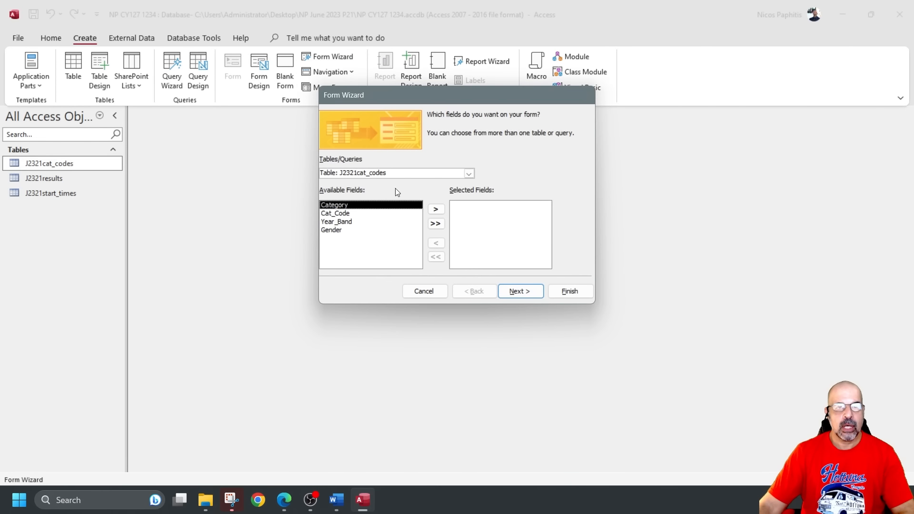
click(468, 173)
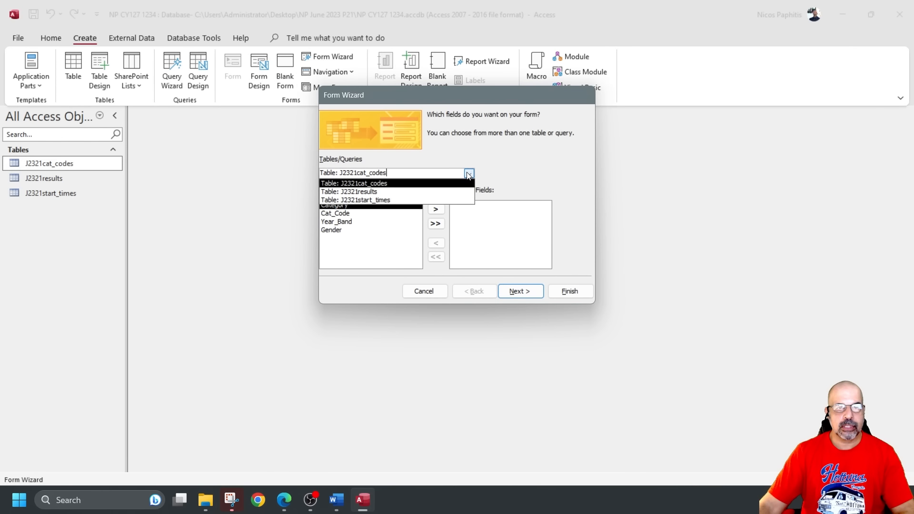
click(415, 192)
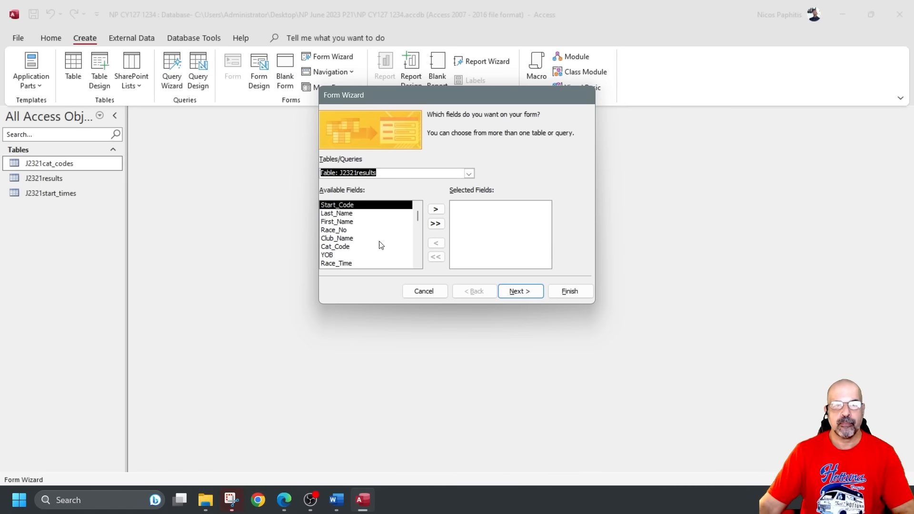
scroll(370, 245, down, 2)
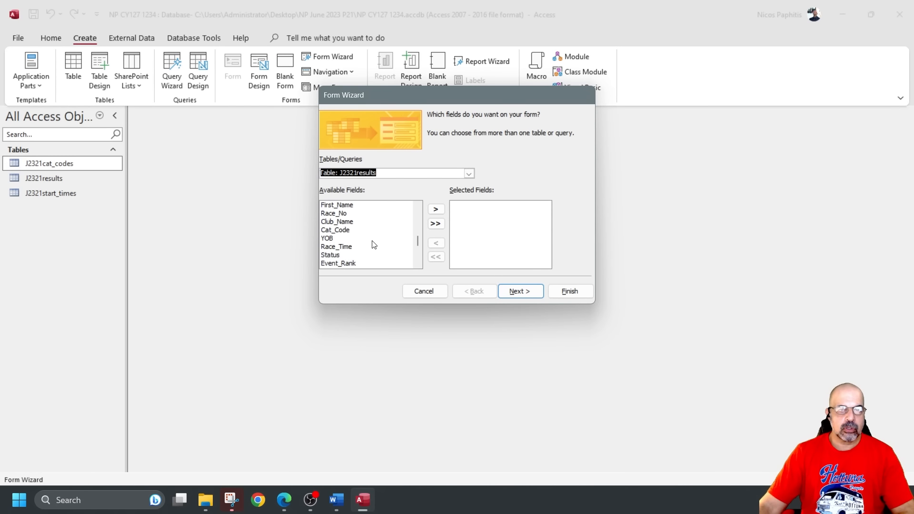
scroll(373, 246, up, 2)
click(435, 224)
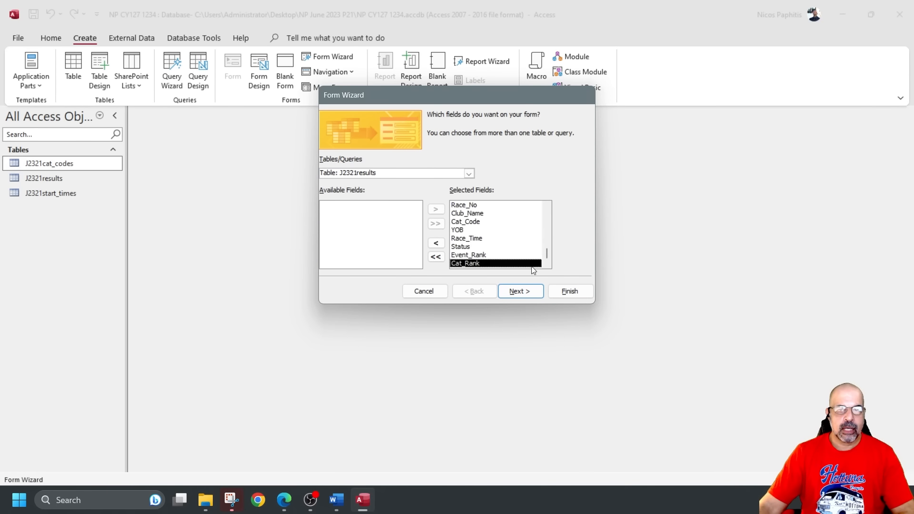
click(570, 291)
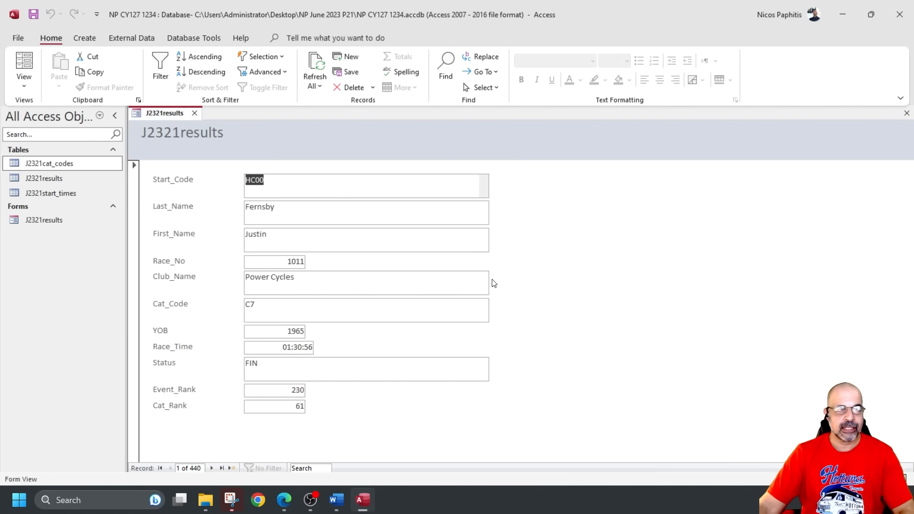
Switch the J2321results form to Design view and narrow its six wide text boxes.
click(24, 84)
click(62, 158)
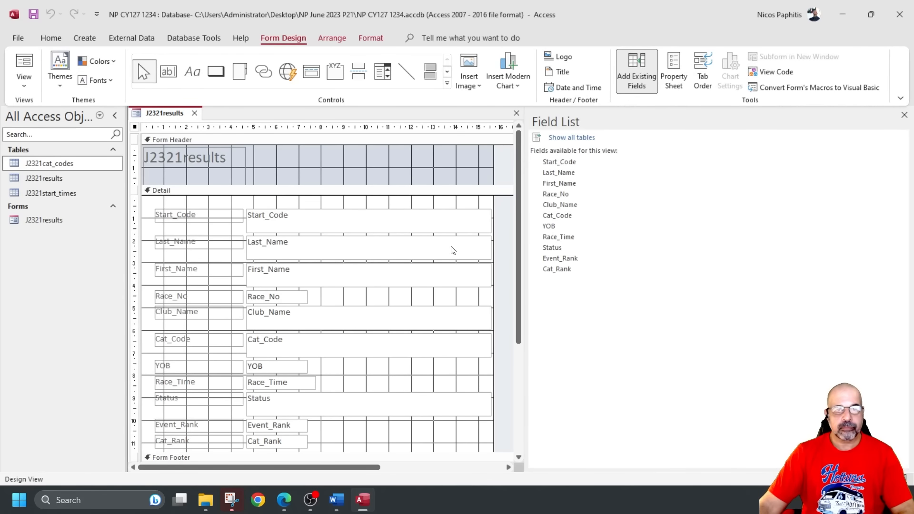
drag(436, 200, 496, 408)
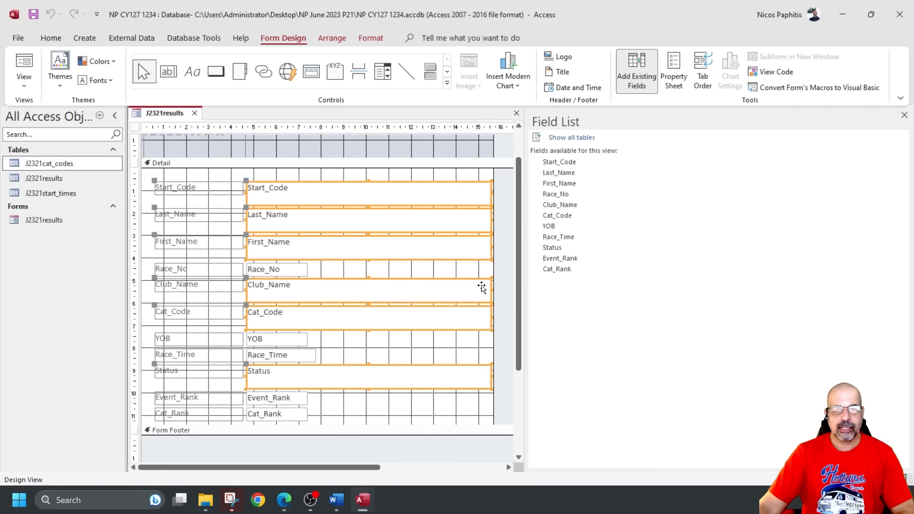
drag(490, 191, 353, 214)
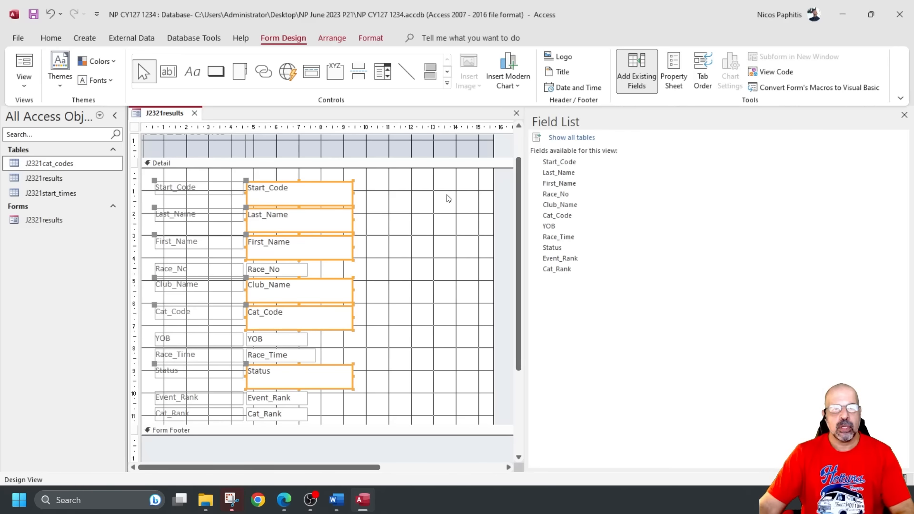
click(414, 191)
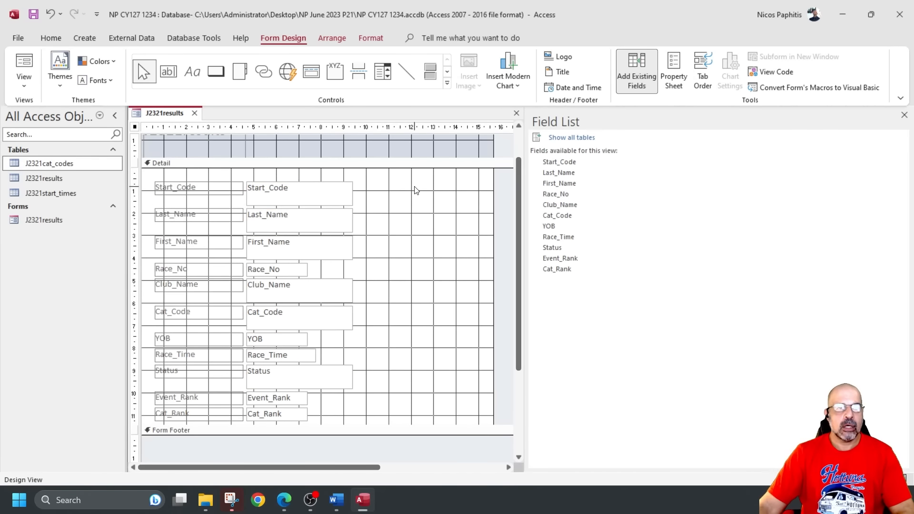
Add a text-labelled Add Record command button beside Start_Code.
click(217, 73)
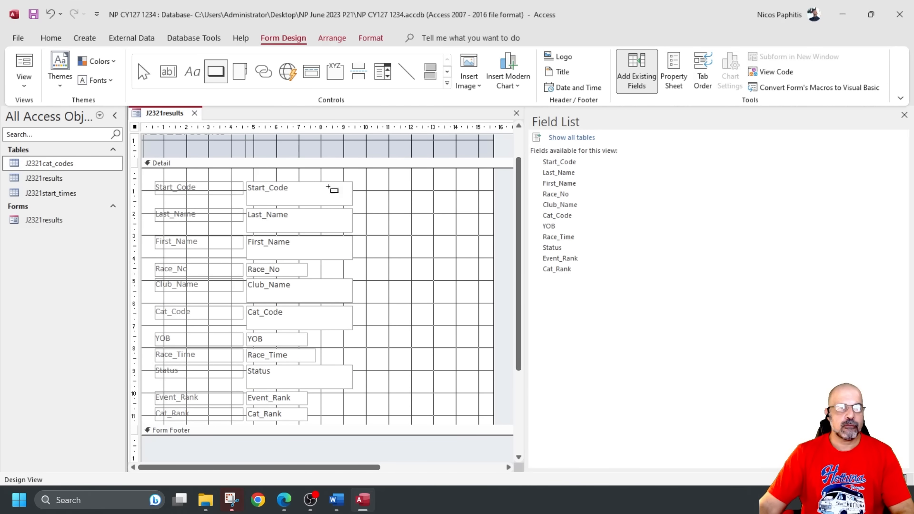
drag(390, 191, 453, 219)
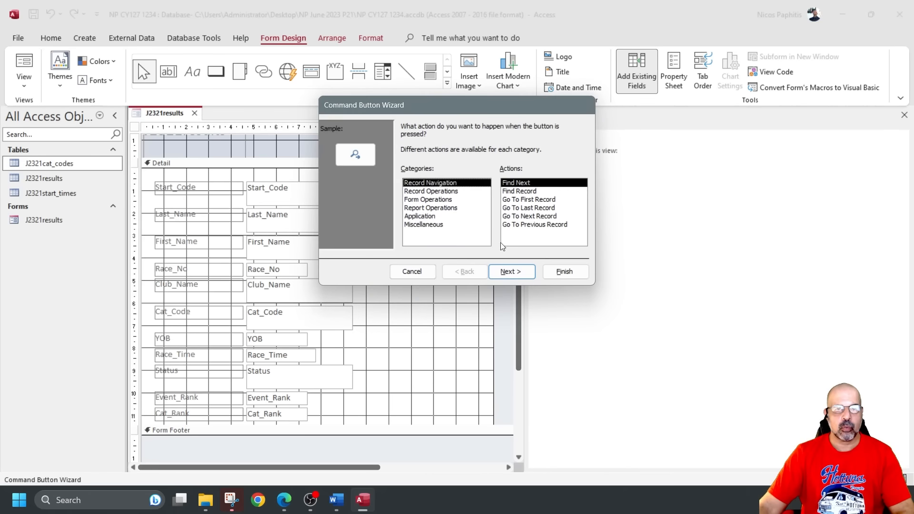
click(452, 192)
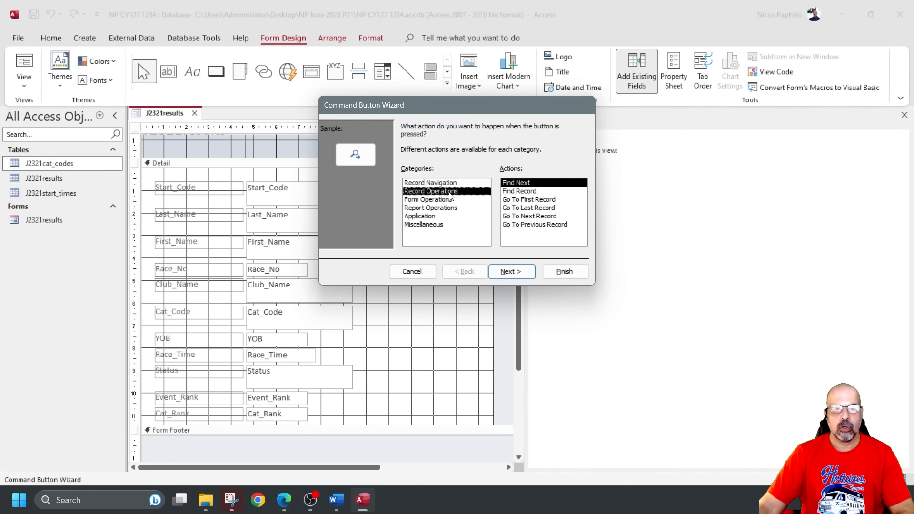
click(517, 270)
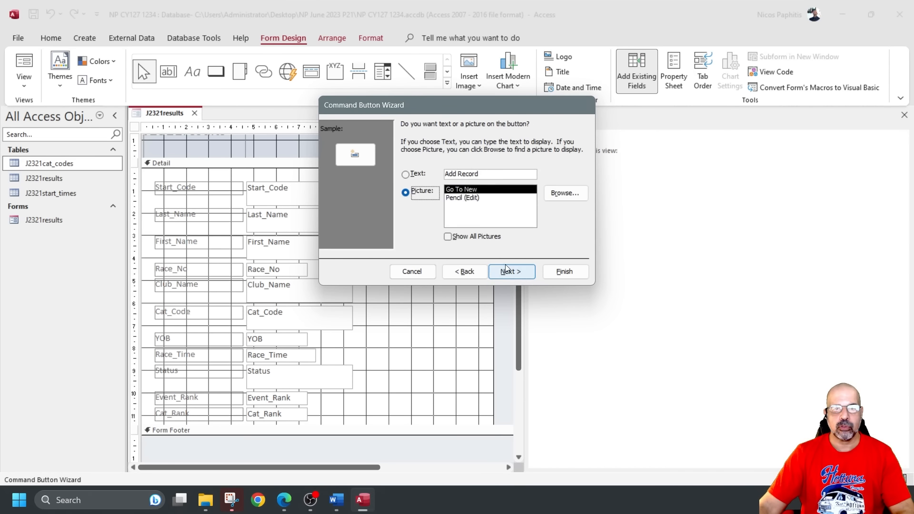
click(417, 175)
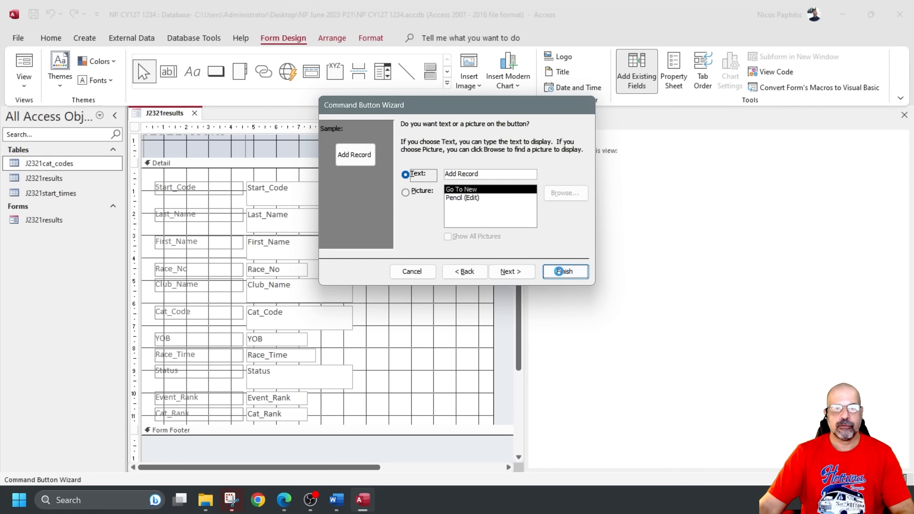
click(564, 272)
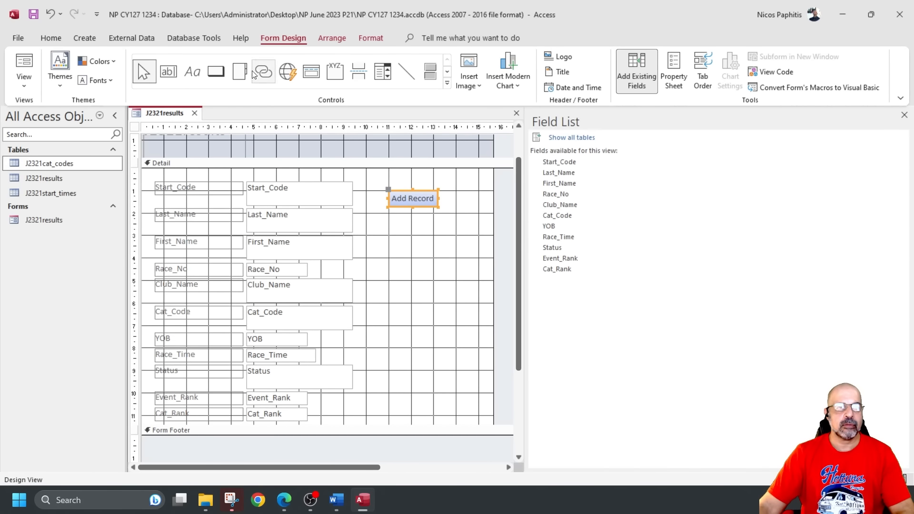
Add a text-labelled Go To Next Record button below the Add Record button.
click(216, 71)
drag(393, 215, 450, 244)
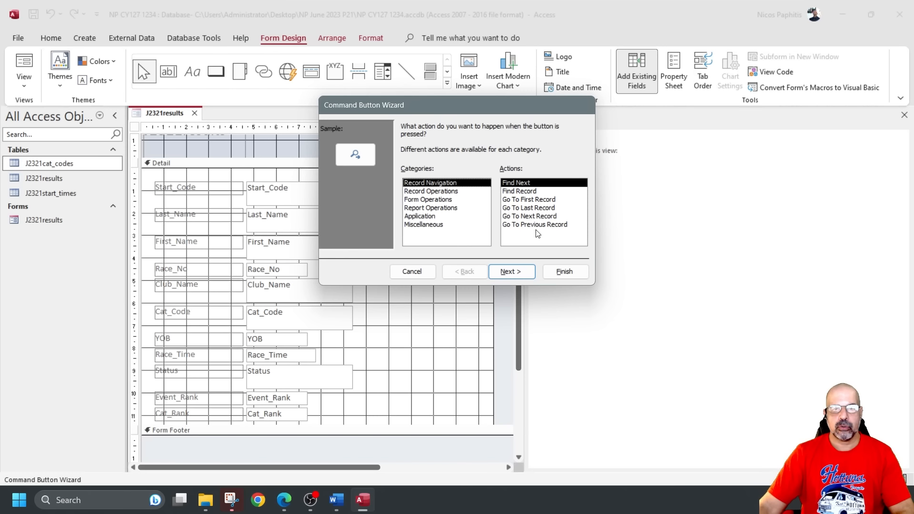
click(540, 216)
click(510, 271)
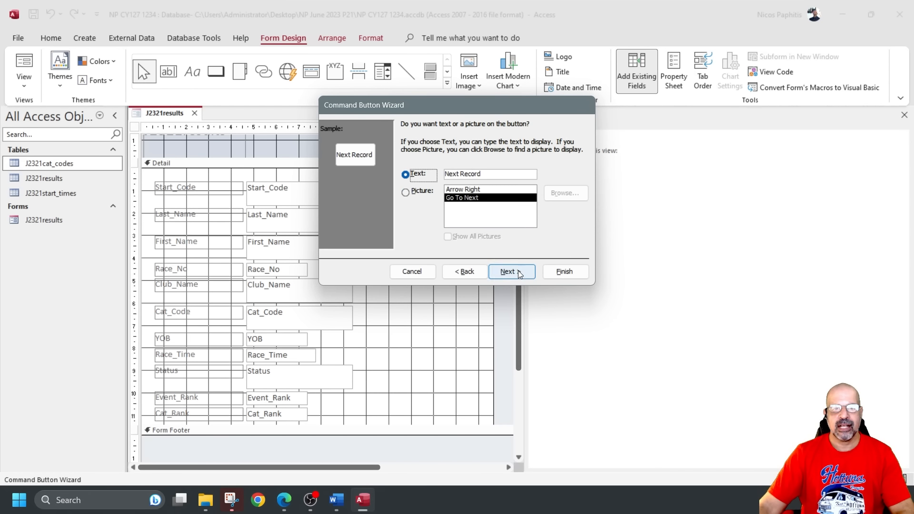
click(563, 271)
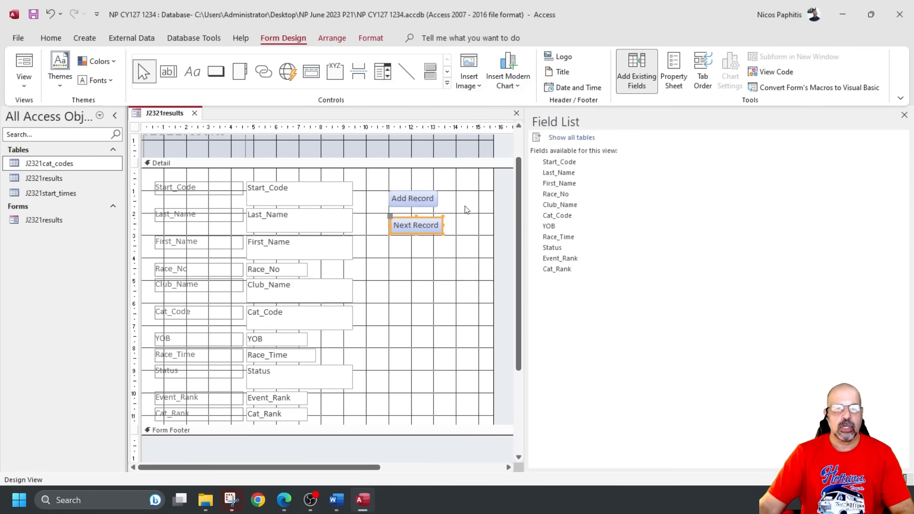
Delete a stray text box and add a text-labelled Previous Record button below Next Record.
click(164, 73)
drag(393, 246, 448, 264)
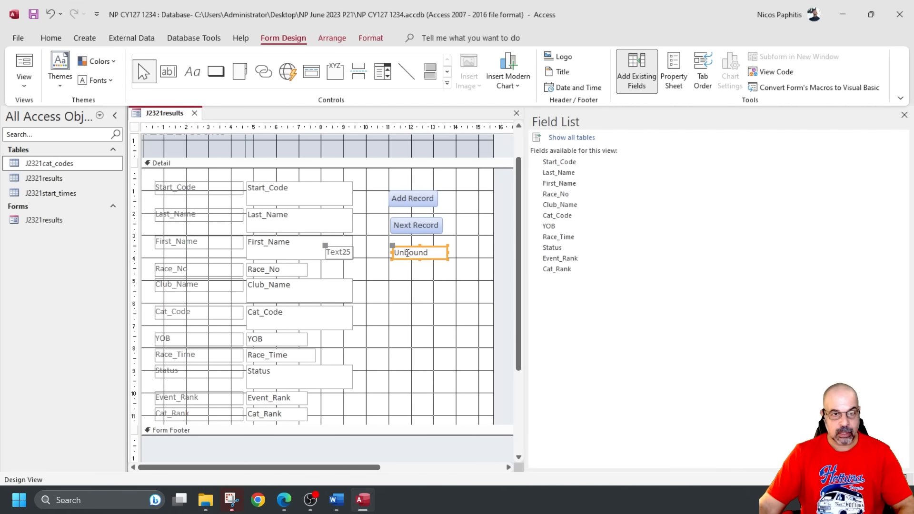
key(Delete)
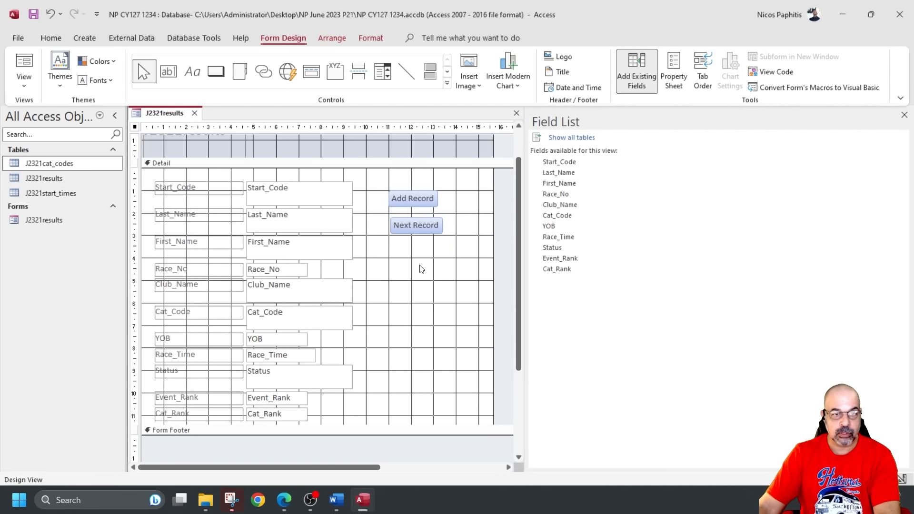
click(216, 72)
drag(390, 245, 439, 268)
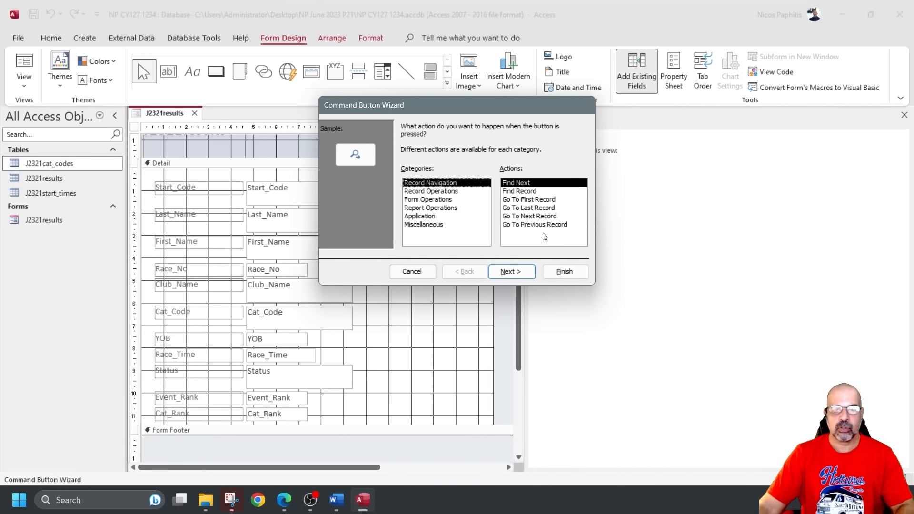
click(552, 225)
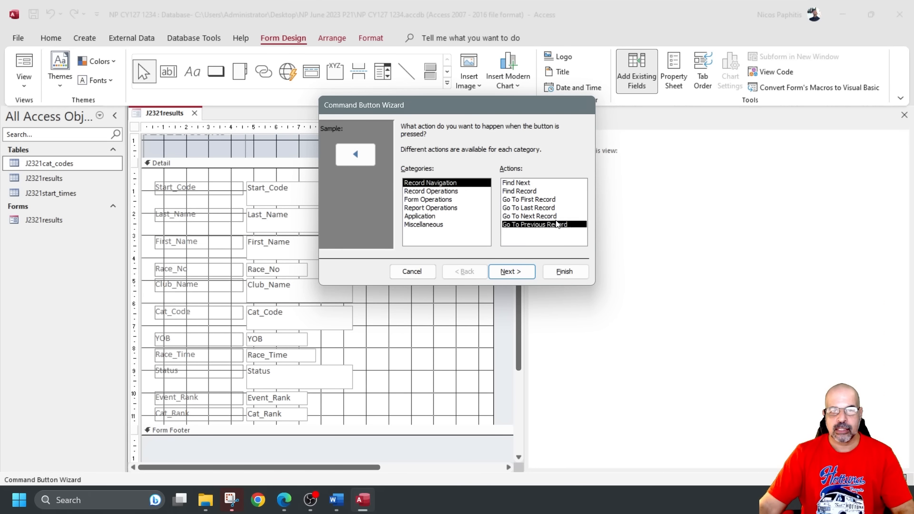
click(510, 271)
click(421, 175)
click(564, 271)
Align the three navigation buttons on their left edges and space them equally vertically.
drag(477, 281, 384, 179)
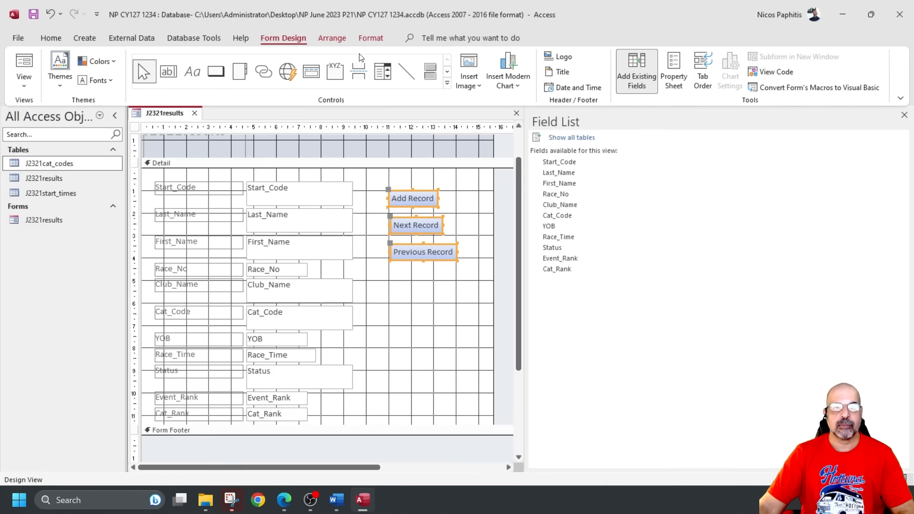
click(332, 38)
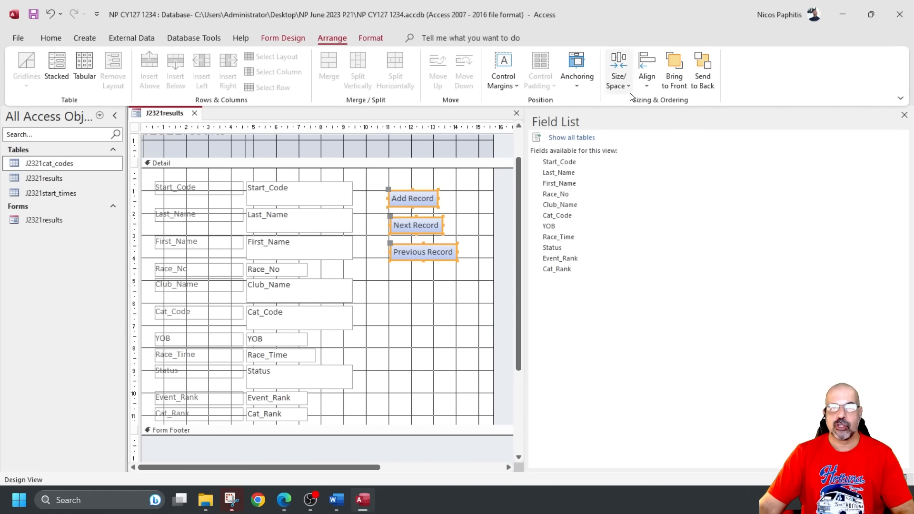
click(646, 83)
click(664, 121)
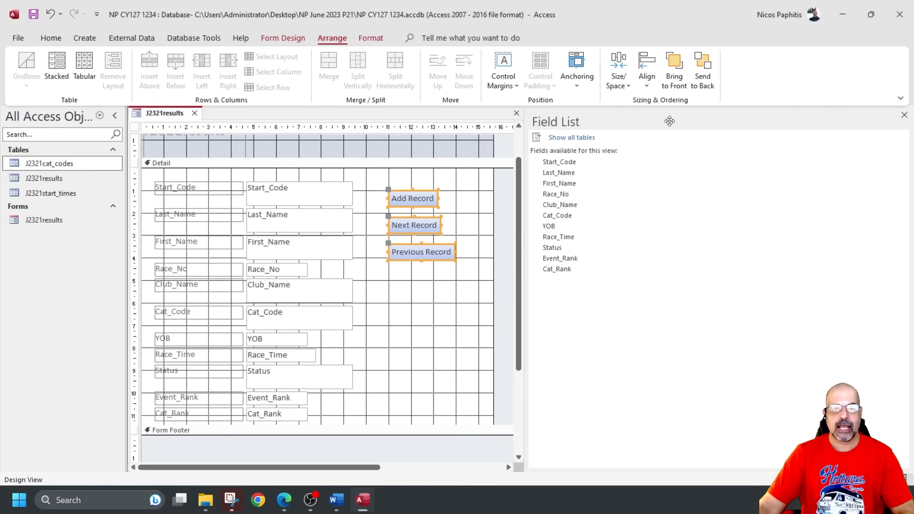
click(620, 83)
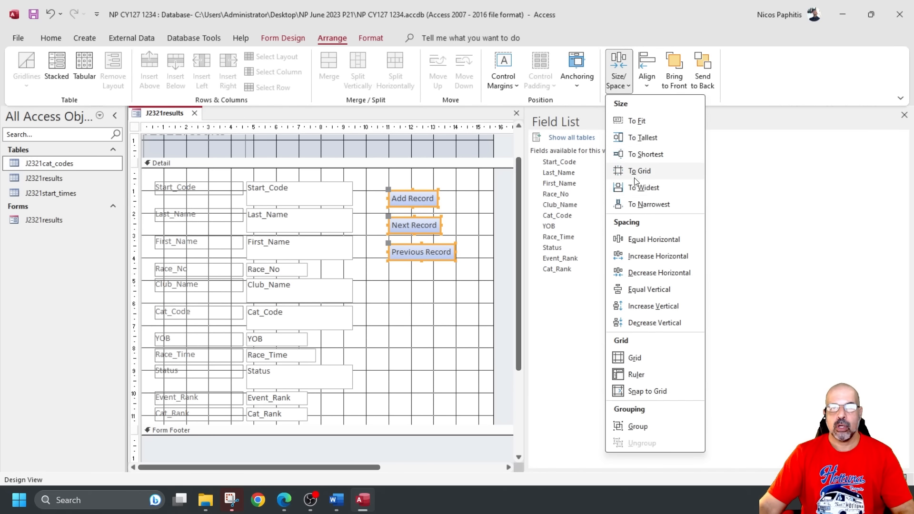
click(660, 291)
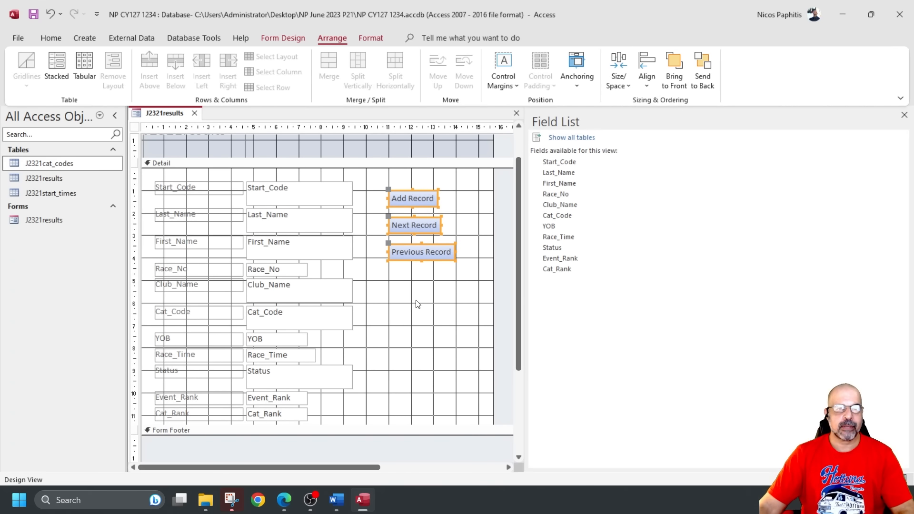
scroll(256, 270, up, 1)
Widen the header title label to about 10 cm and retitle it 'Data entry form for races'.
scroll(256, 270, up, 1)
double_click(233, 162)
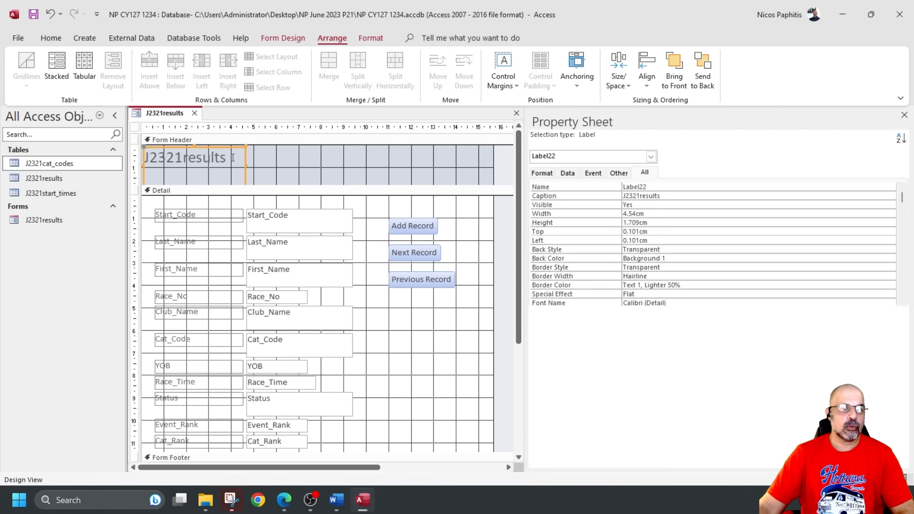
drag(246, 164, 369, 163)
click(217, 157)
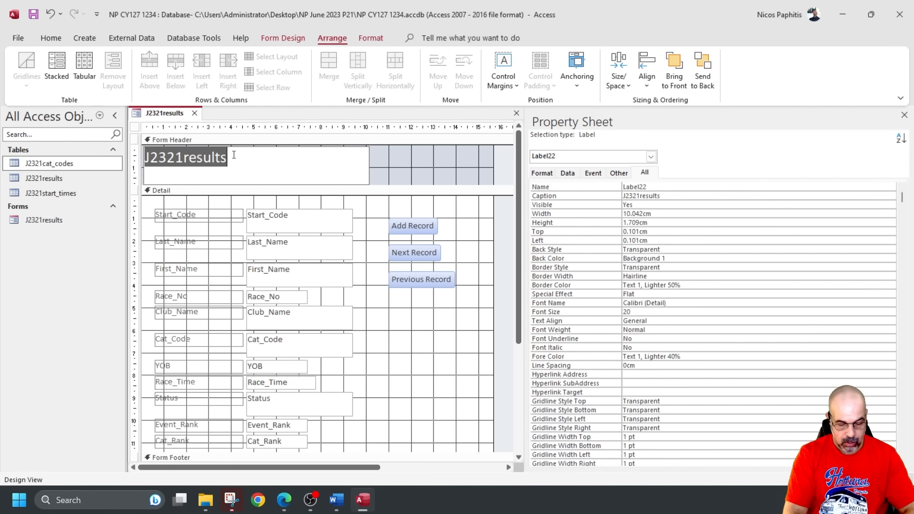
text(Data )
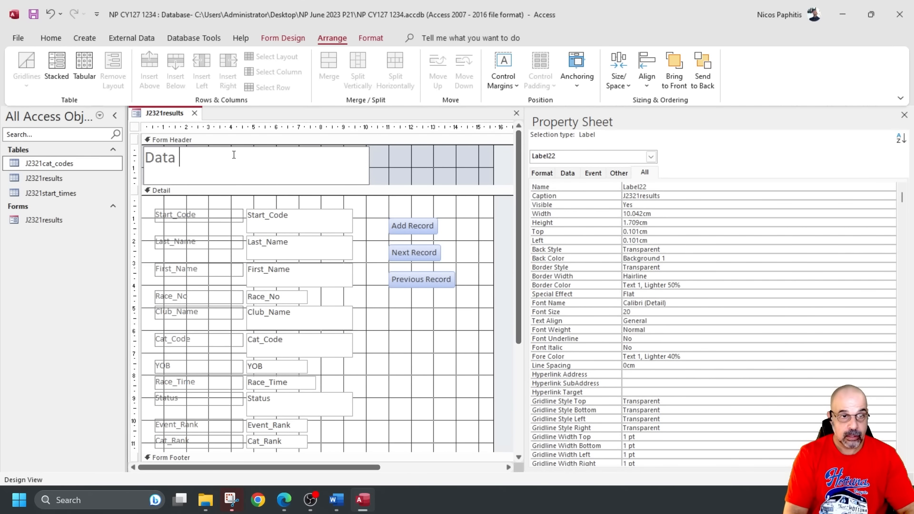
text(entry form for )
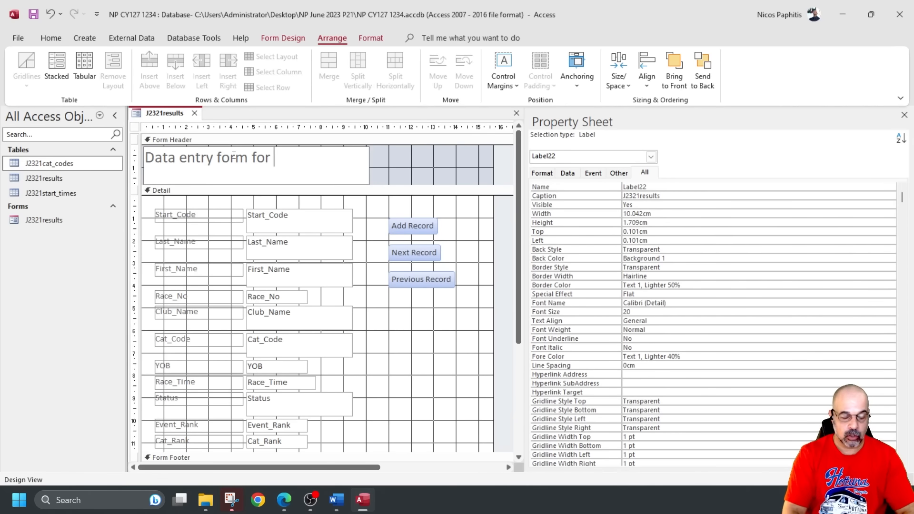
text(races)
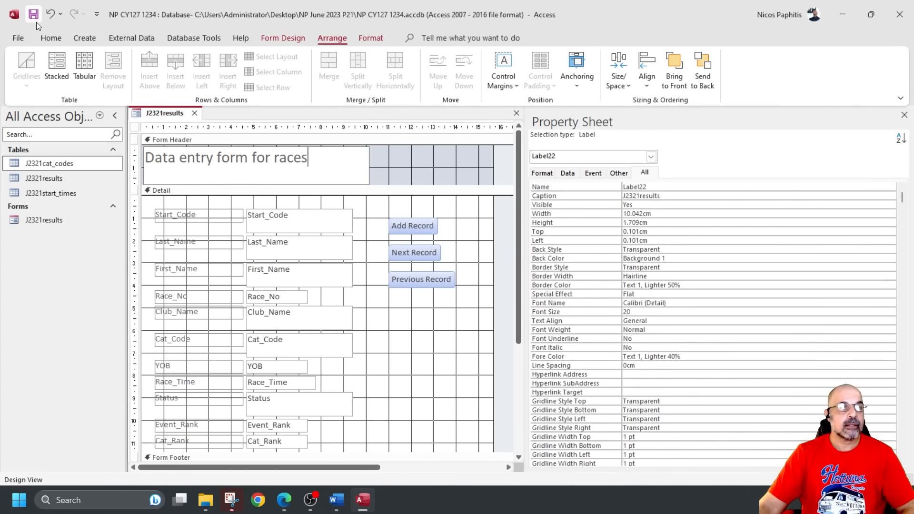
click(51, 39)
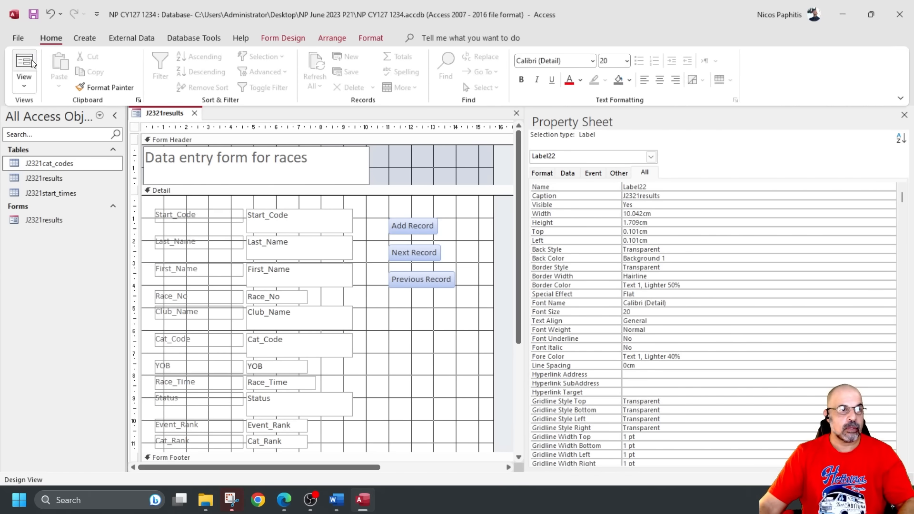
In Form View, start a new record with Start_Code HC06 and a club name beginning 'Power Cycl'.
click(22, 67)
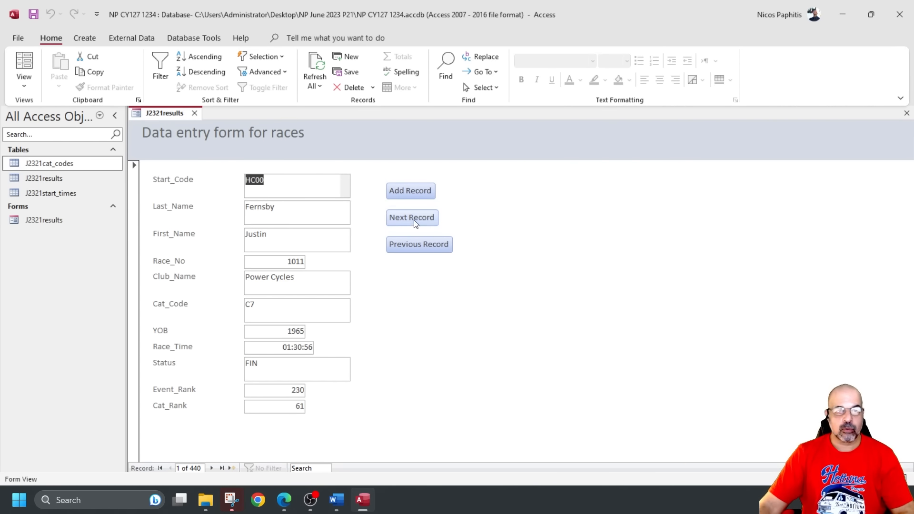
click(408, 192)
click(276, 184)
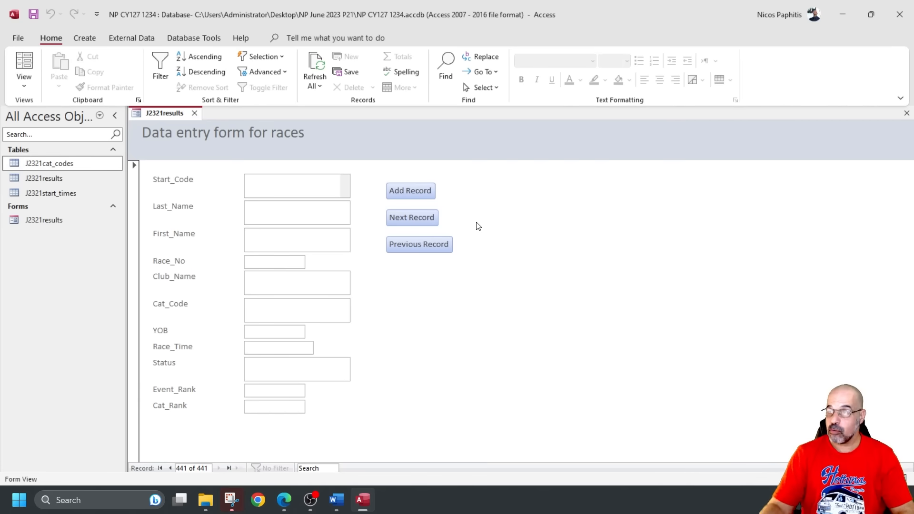
text(HC)
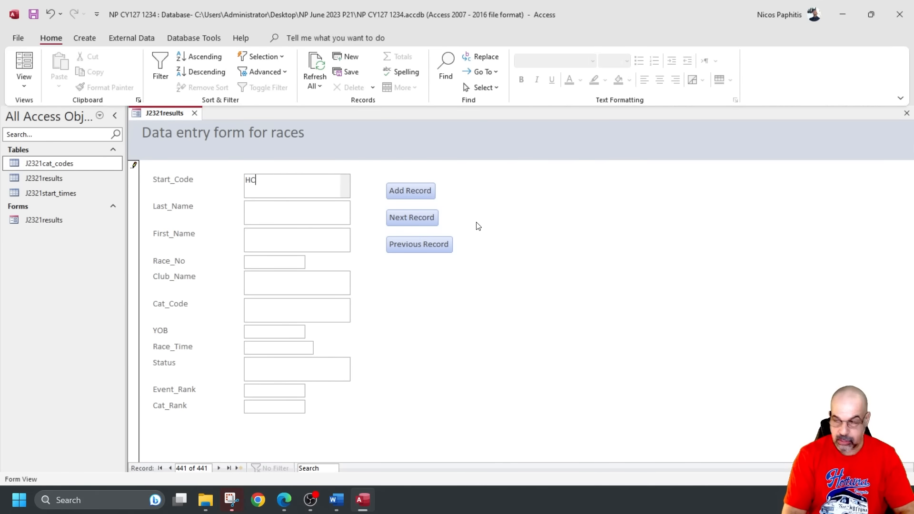
text(06)
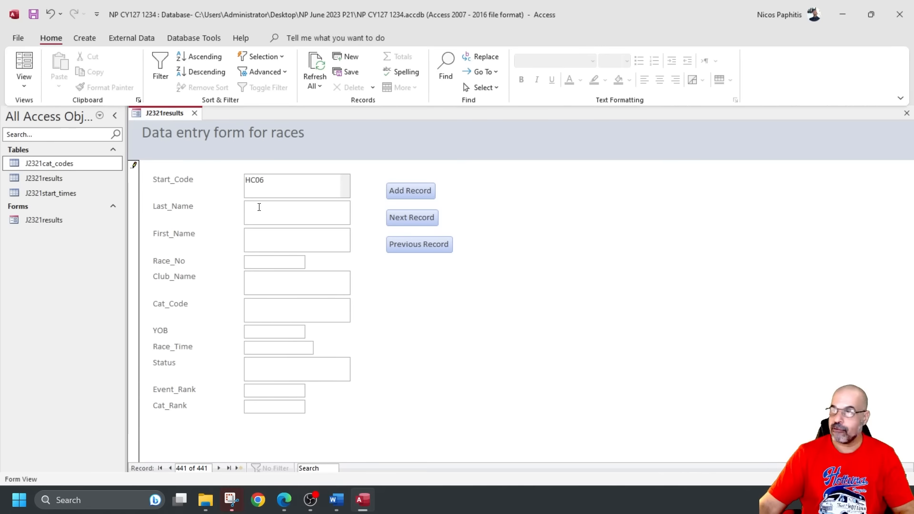
click(253, 205)
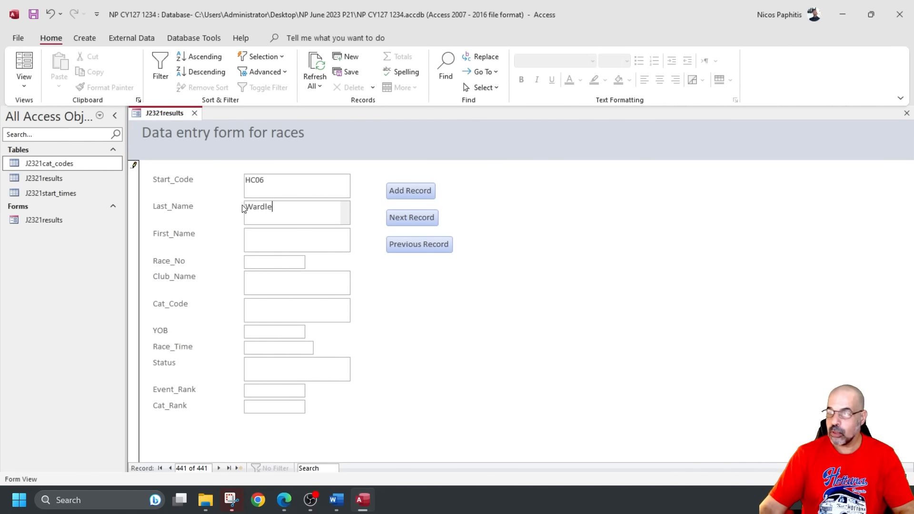
click(258, 233)
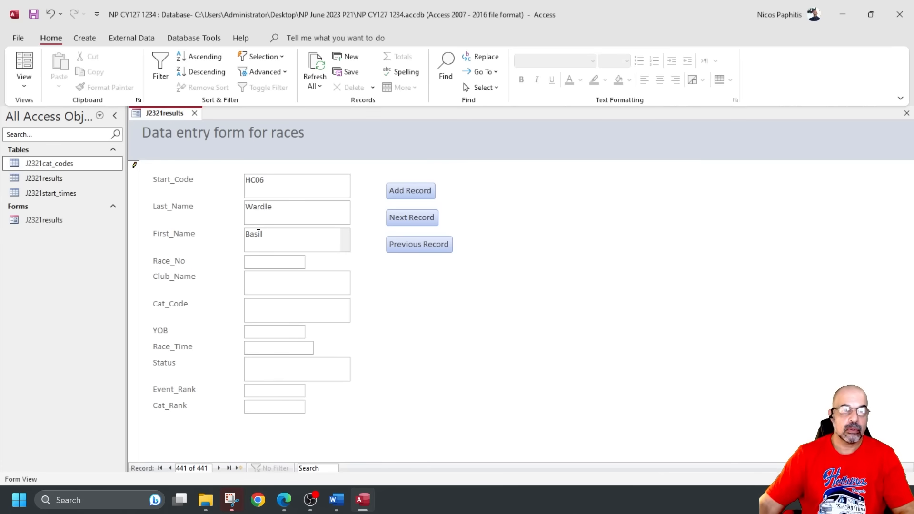
click(251, 266)
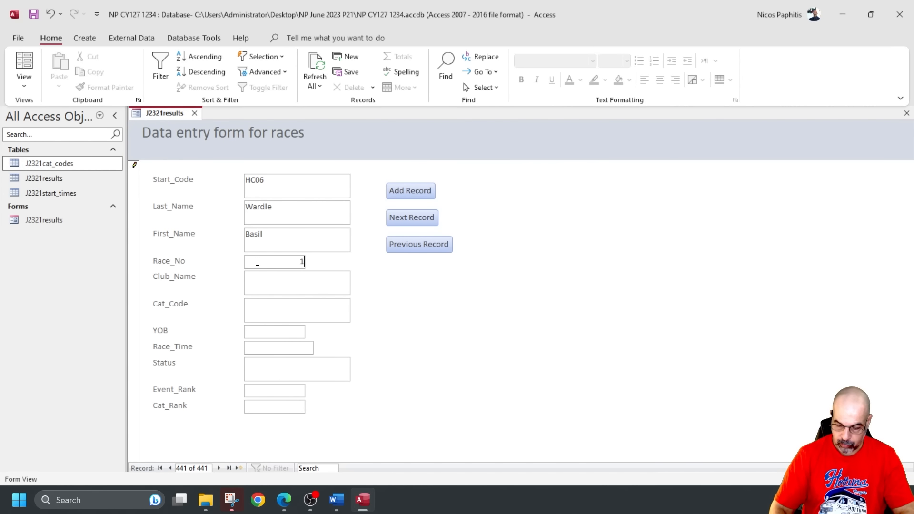
click(264, 288)
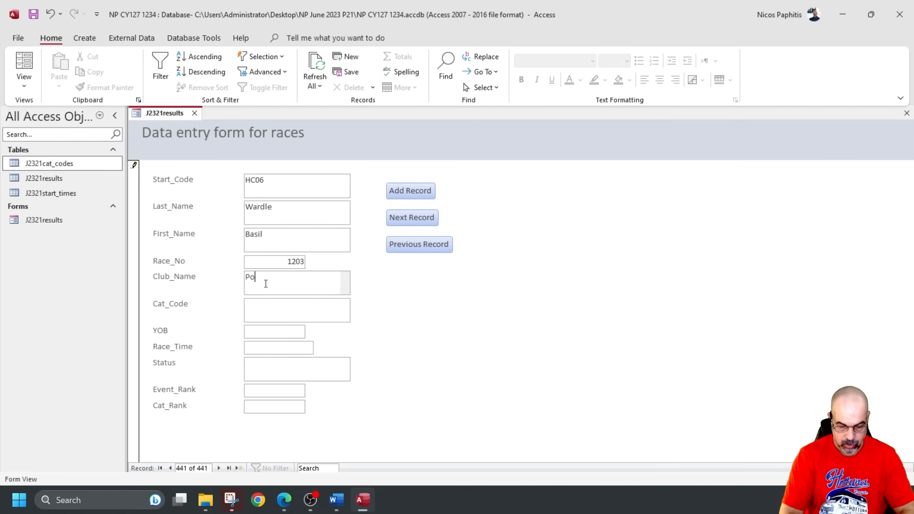
text(Power CVyvle)
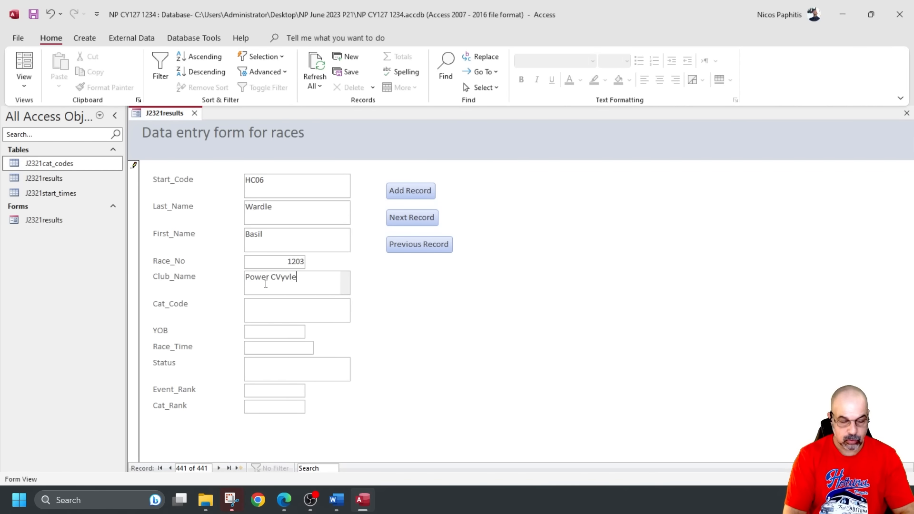
key(BackSpace)
key(BackSpace)
key(BackSpace)
key(BackSpace)
key(BackSpace)
key(BackSpace)
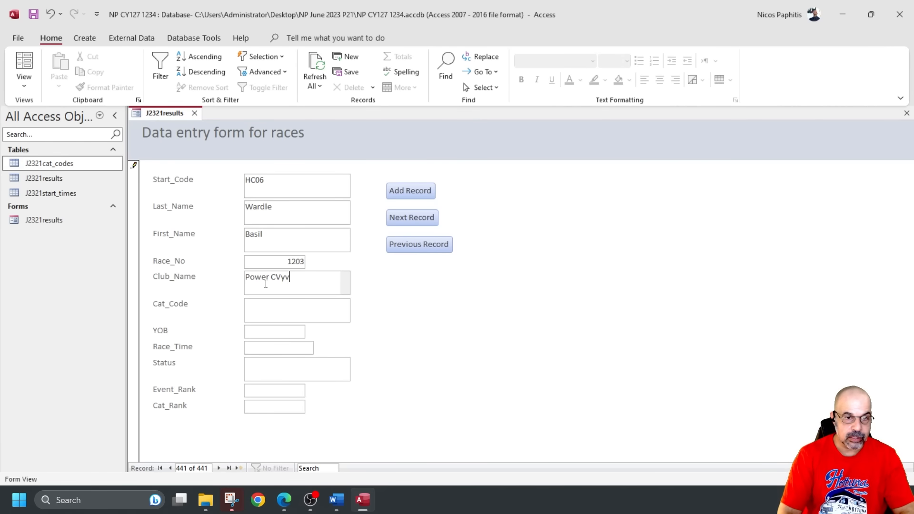
text(ycles)
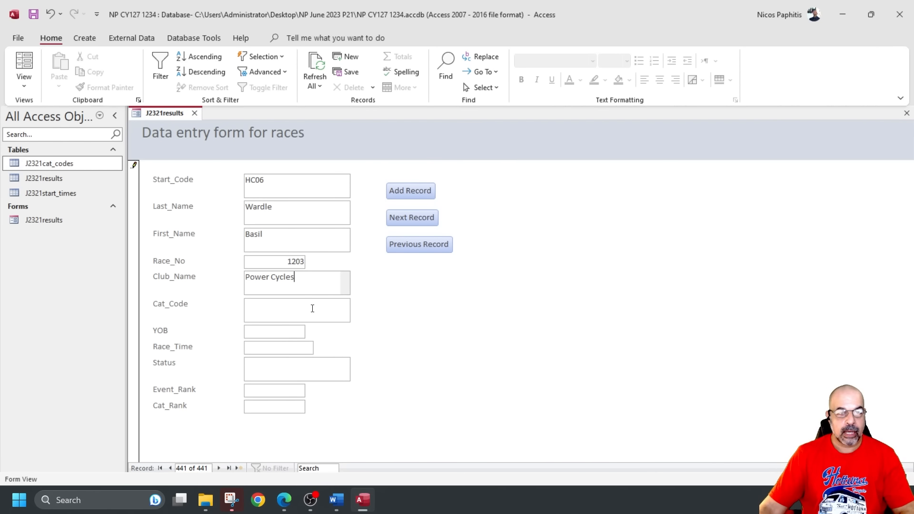
Enter race time 01:25:13, Event_Rank 122 and Cat_Rank 68, then save via Next Record.
click(315, 312)
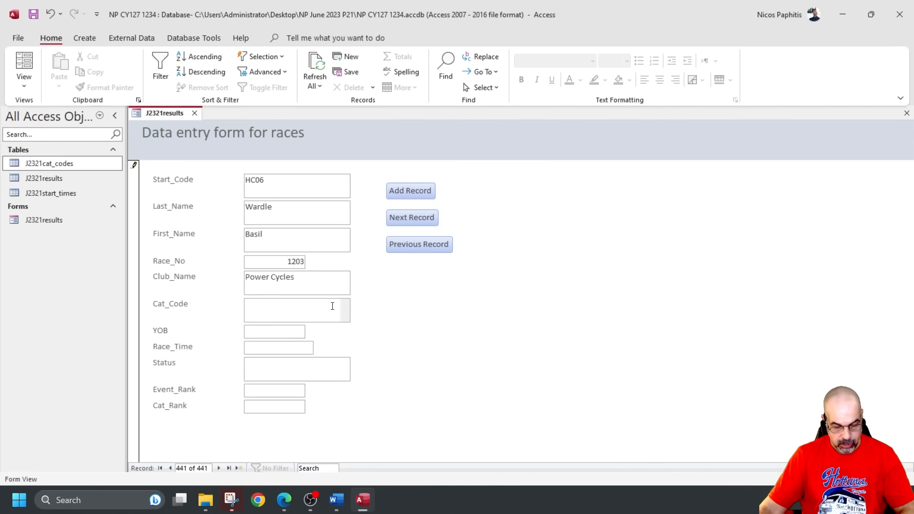
click(303, 330)
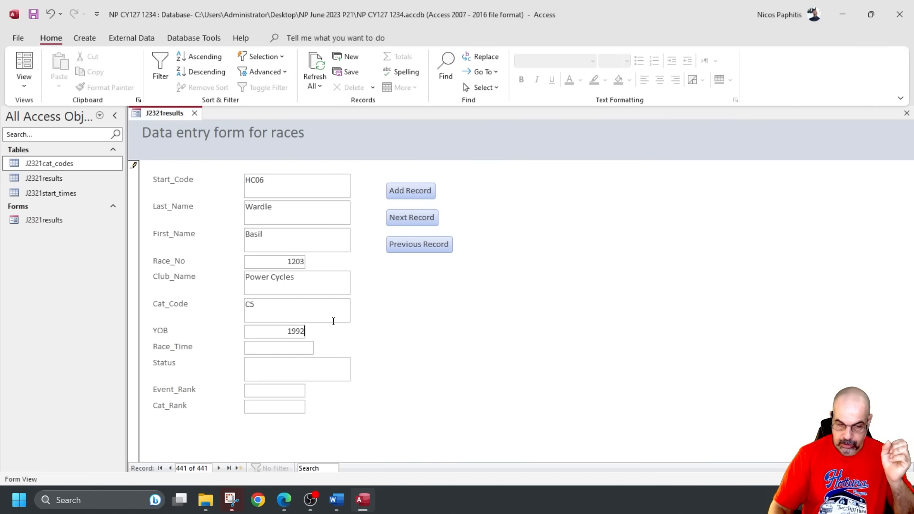
click(304, 344)
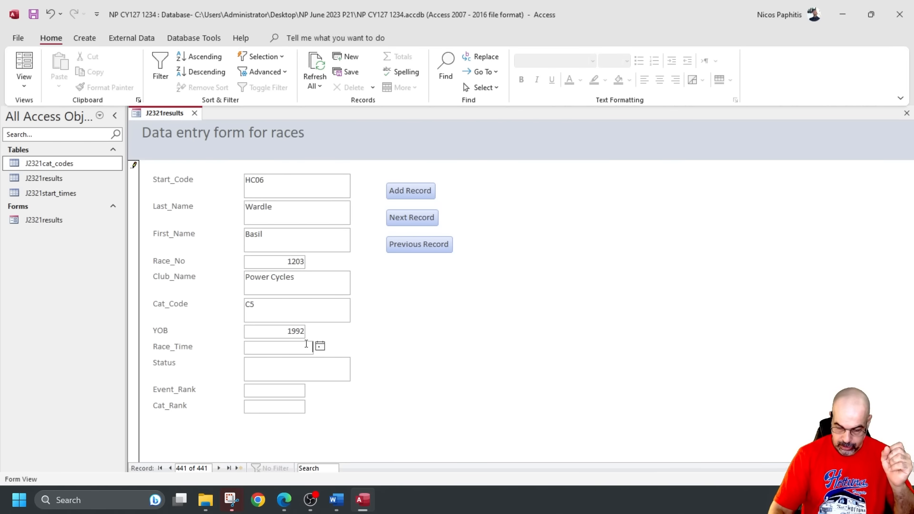
text(01:)
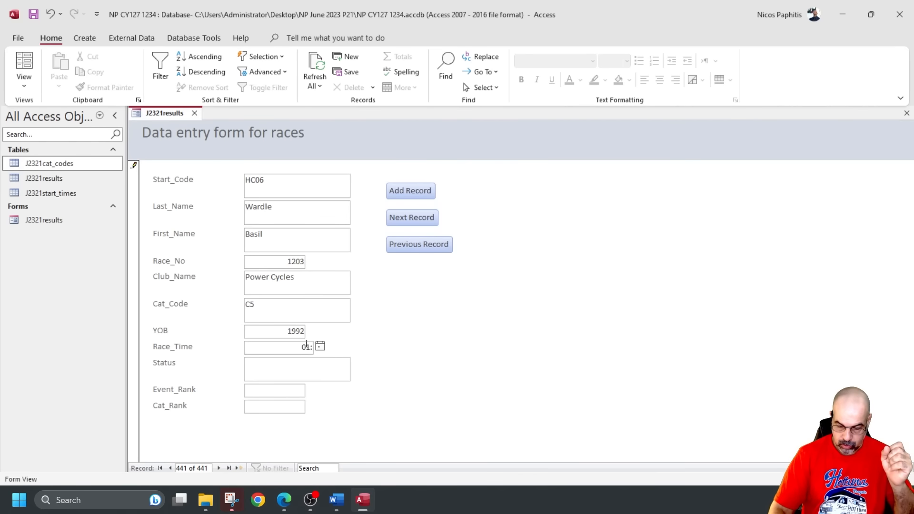
text(25:)
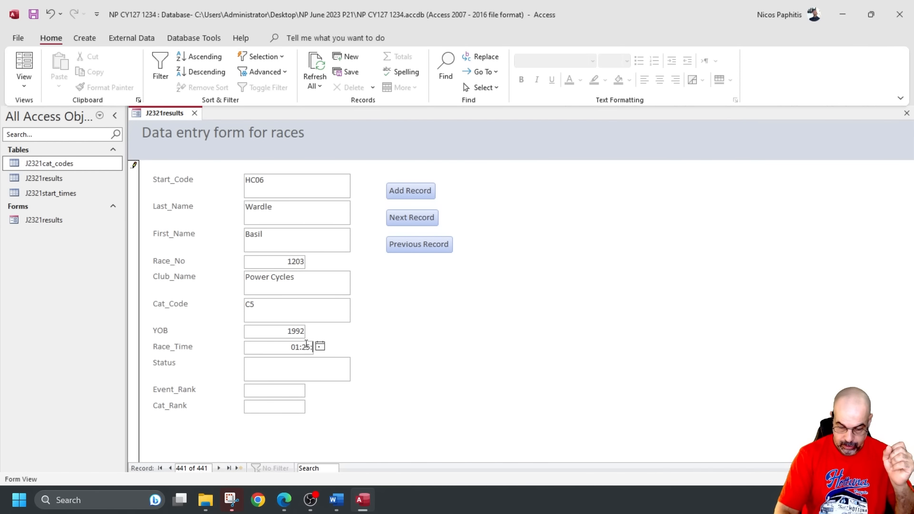
text(13)
click(276, 370)
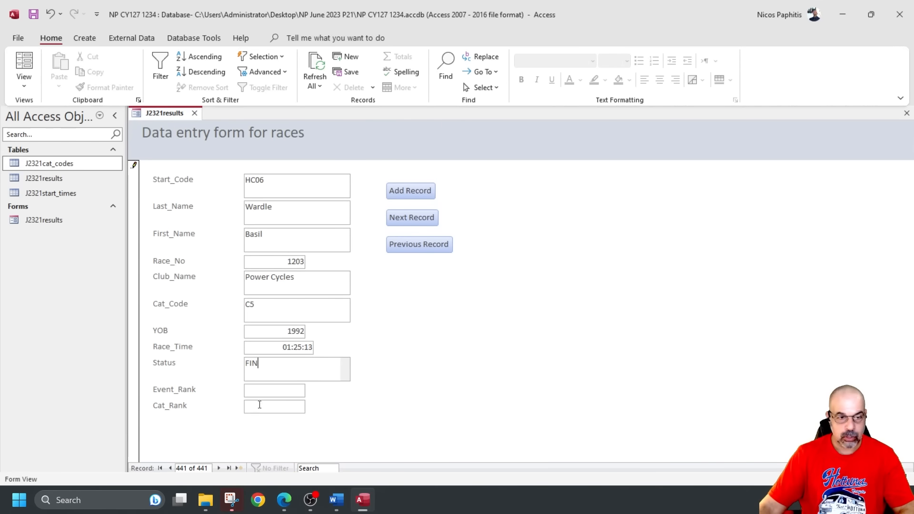
click(275, 388)
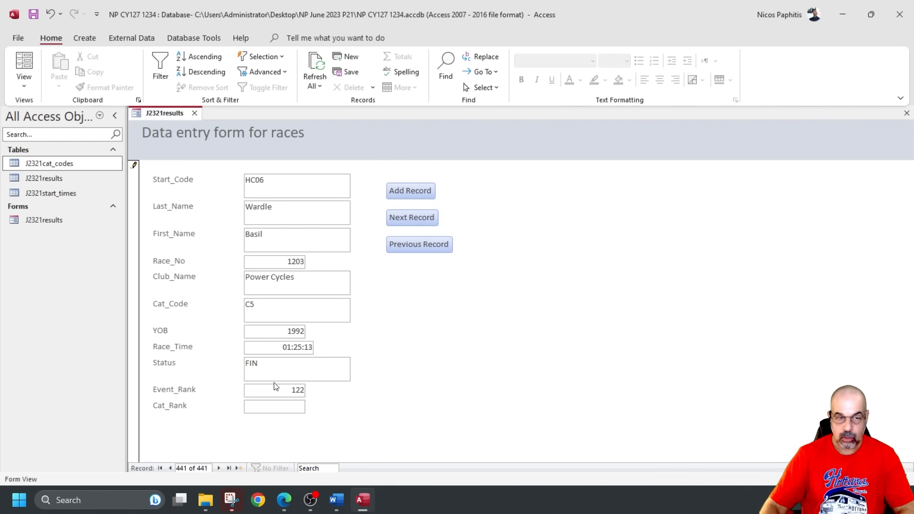
text(122)
click(294, 405)
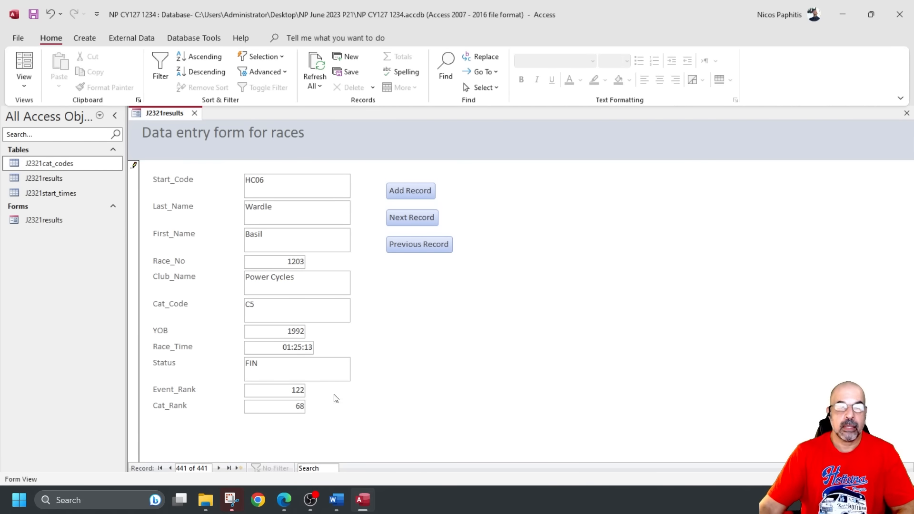
click(415, 218)
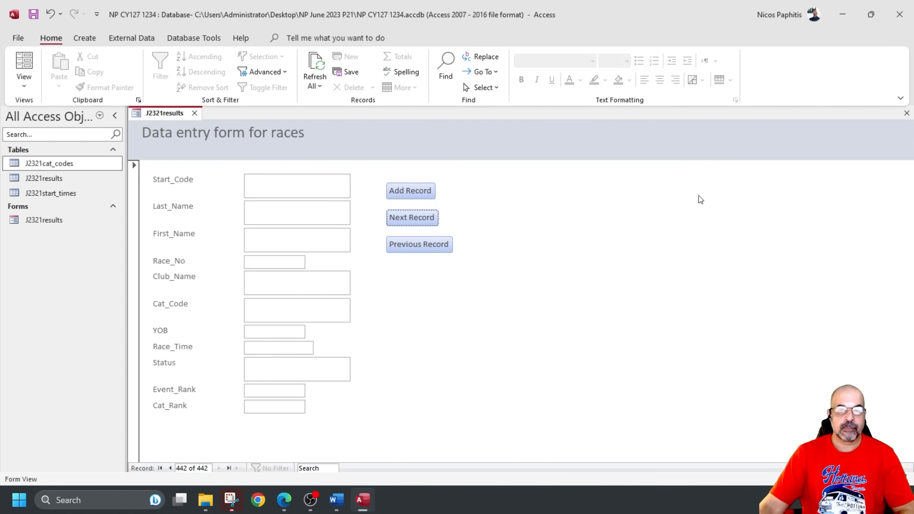
Close the form, locate the new race 1203 record in J2321results, then close the table.
click(906, 113)
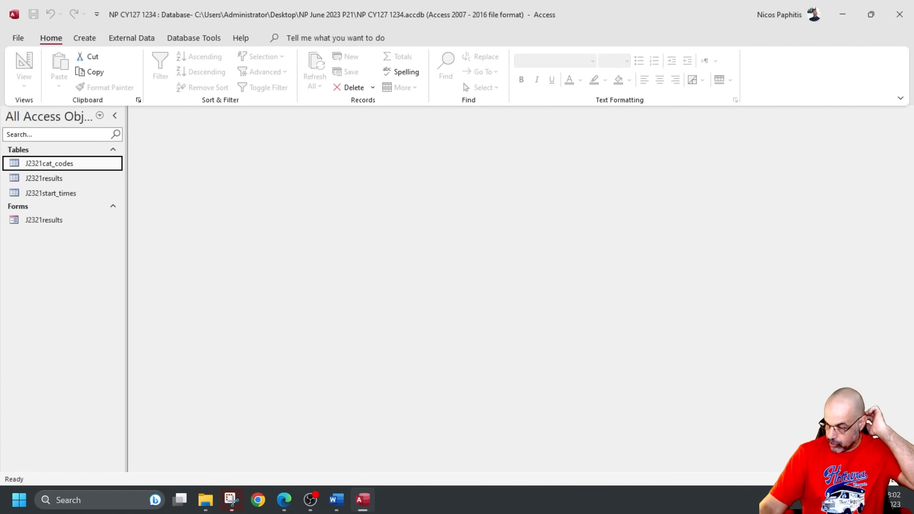
double_click(64, 178)
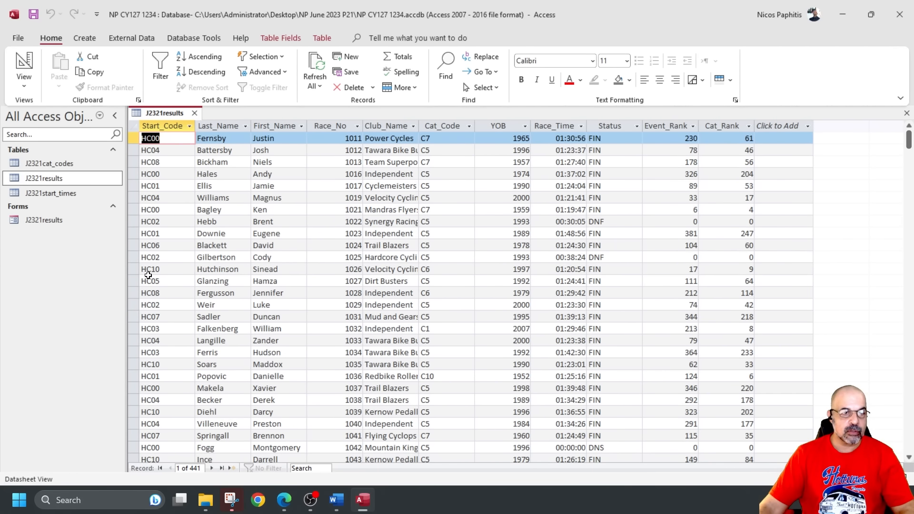
scroll(358, 233, down, 20)
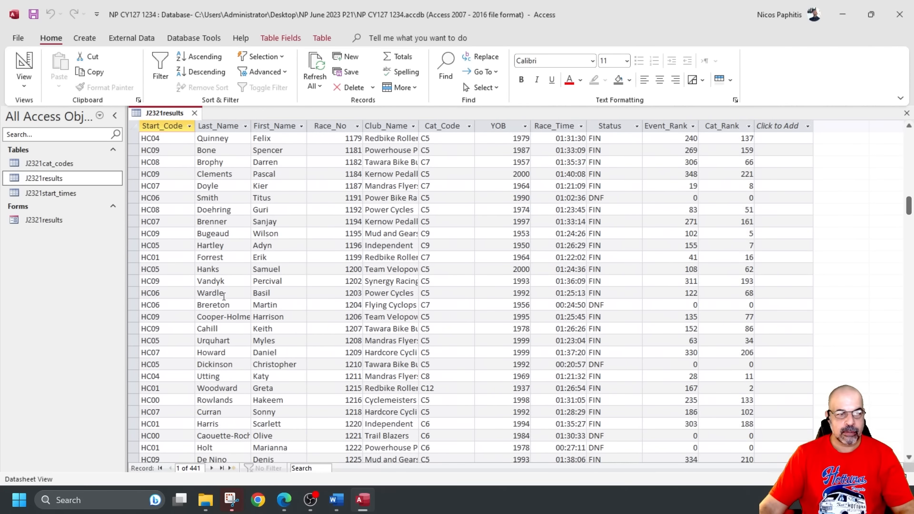
click(131, 294)
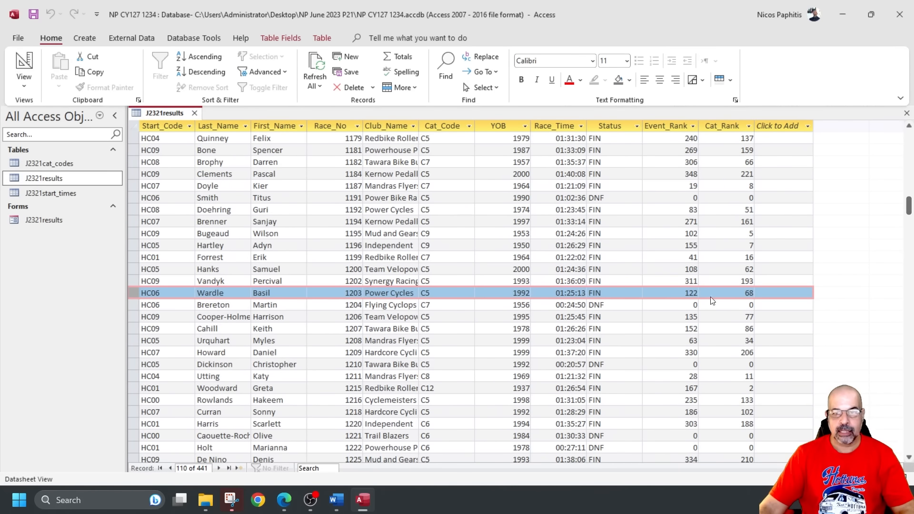
click(905, 115)
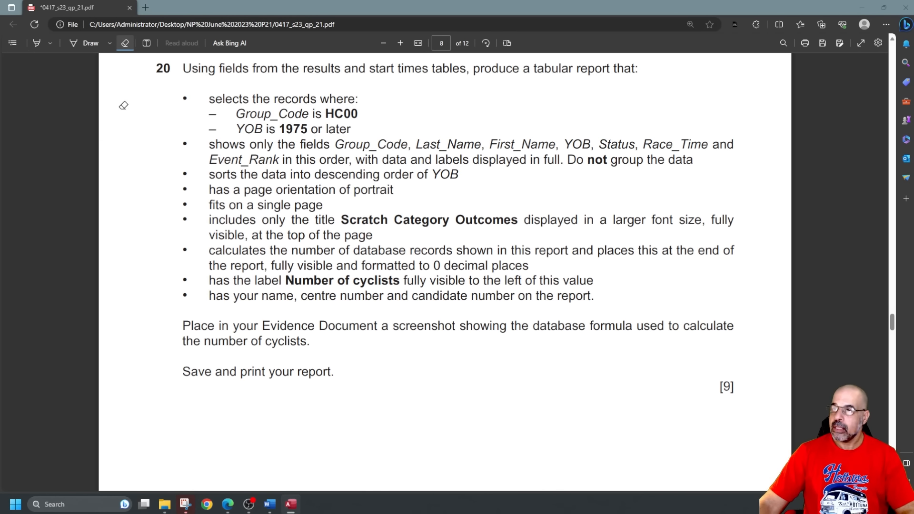
Highlight HC00, 1975 or later, the field list, Event_Rank, 'Do not group the data' and descending in question 20.
click(37, 43)
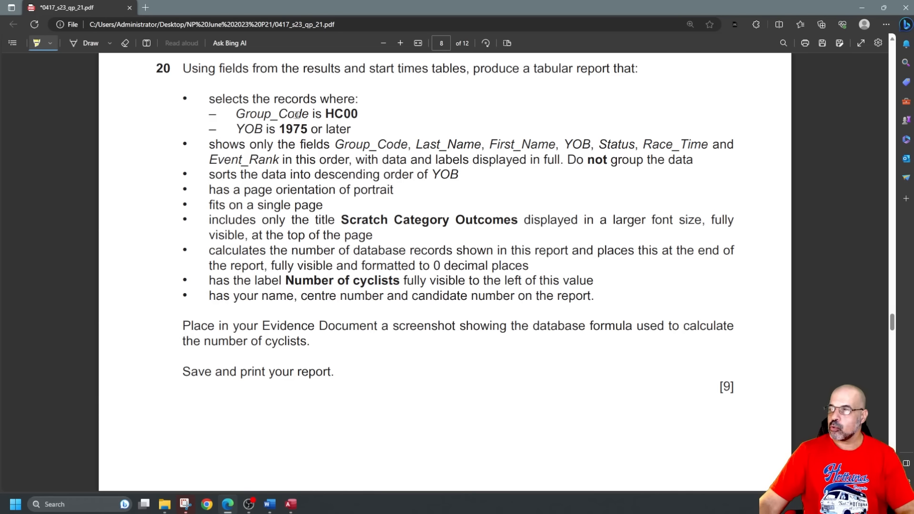
drag(328, 114, 382, 110)
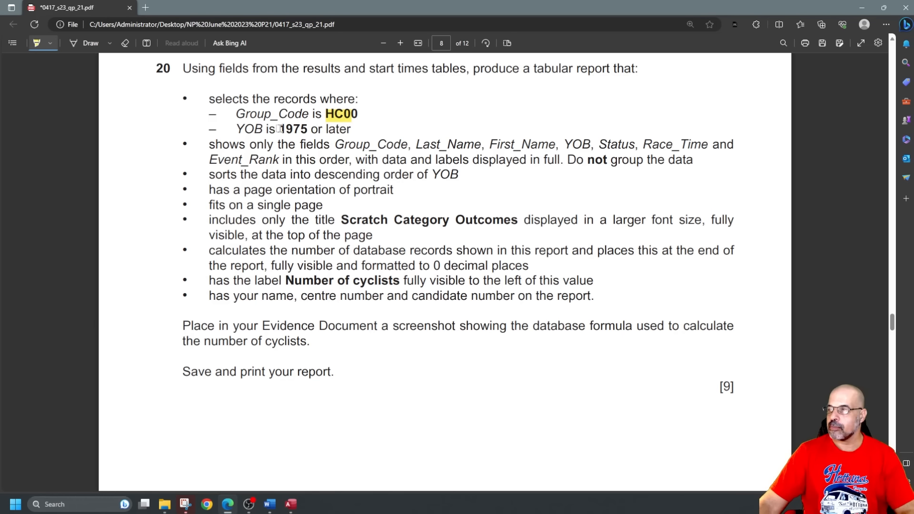
drag(280, 129, 348, 127)
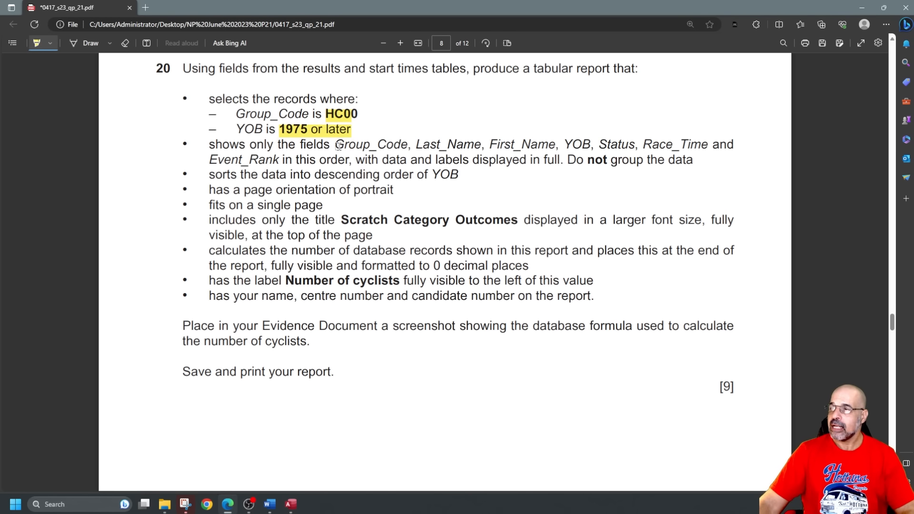
drag(336, 145, 737, 144)
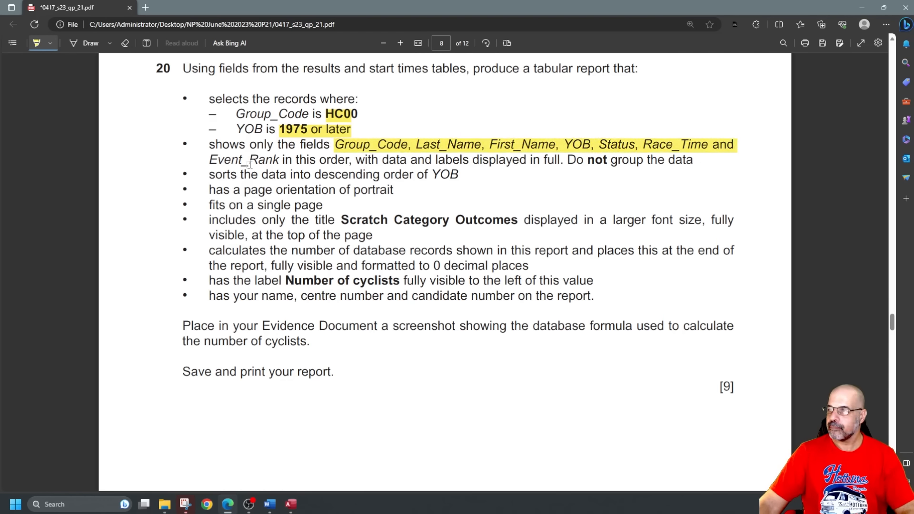
drag(209, 160, 279, 160)
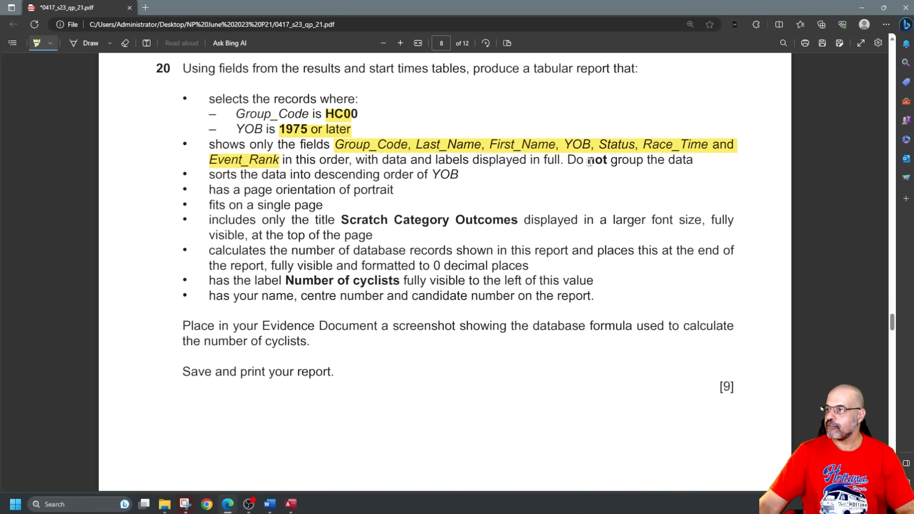
drag(565, 161, 692, 164)
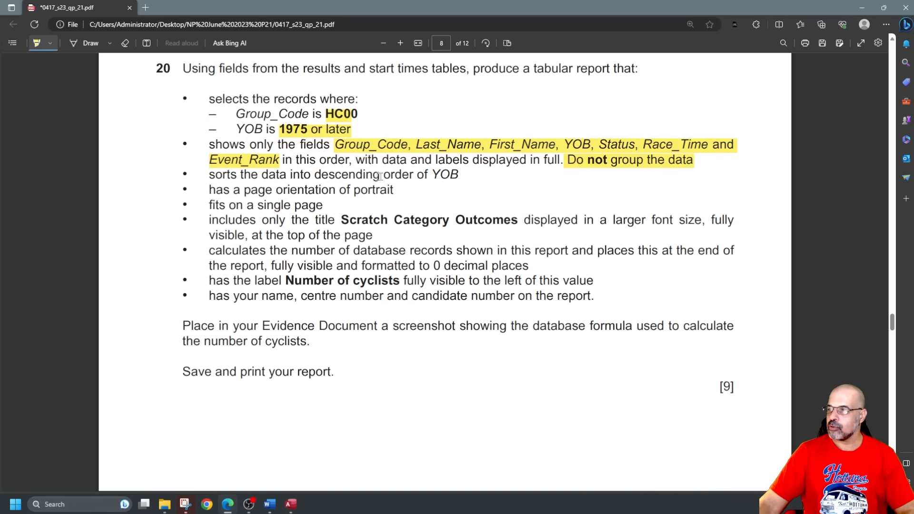
drag(315, 175, 471, 175)
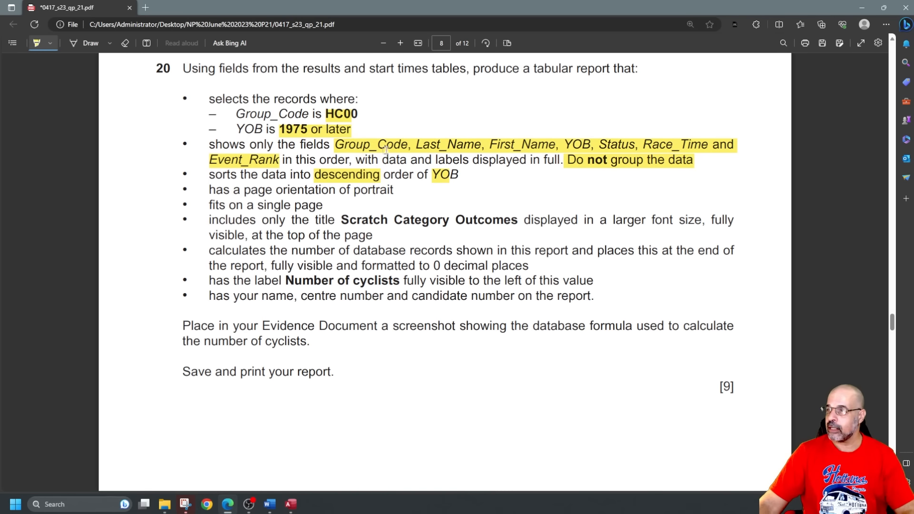
Bring up the snipping overlay, then highlight the word 'results' in question 20's first line.
key(super+shift+s)
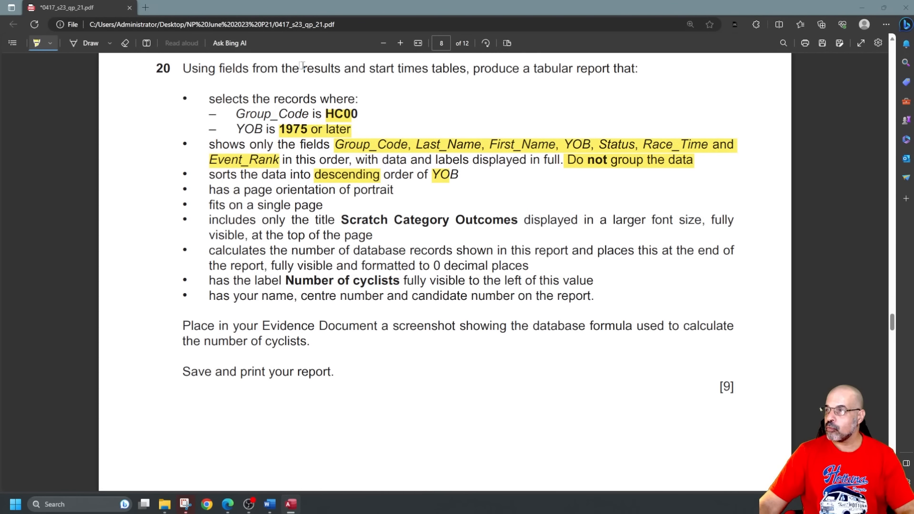
drag(303, 69, 429, 70)
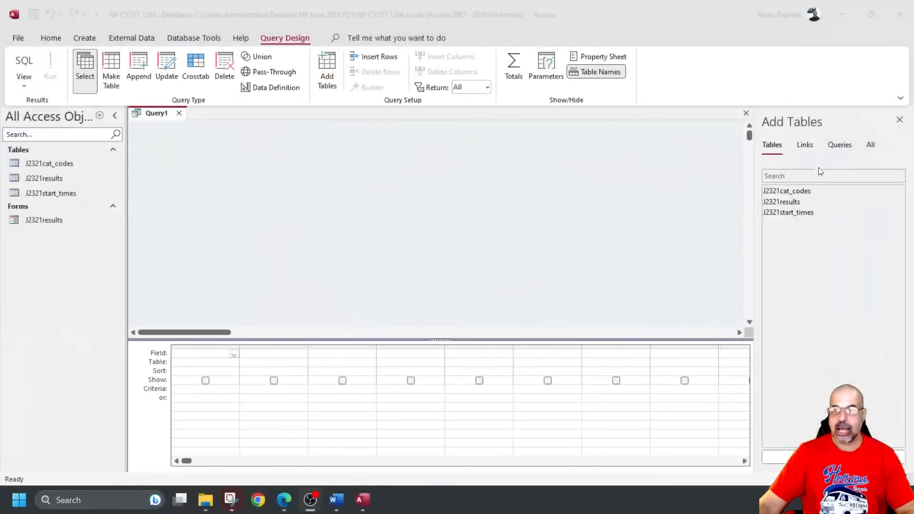
Add J2321results and J2321start_times to the query design, removing the duplicate and J2321cat_codes tables.
click(802, 200)
double_click(801, 200)
double_click(798, 212)
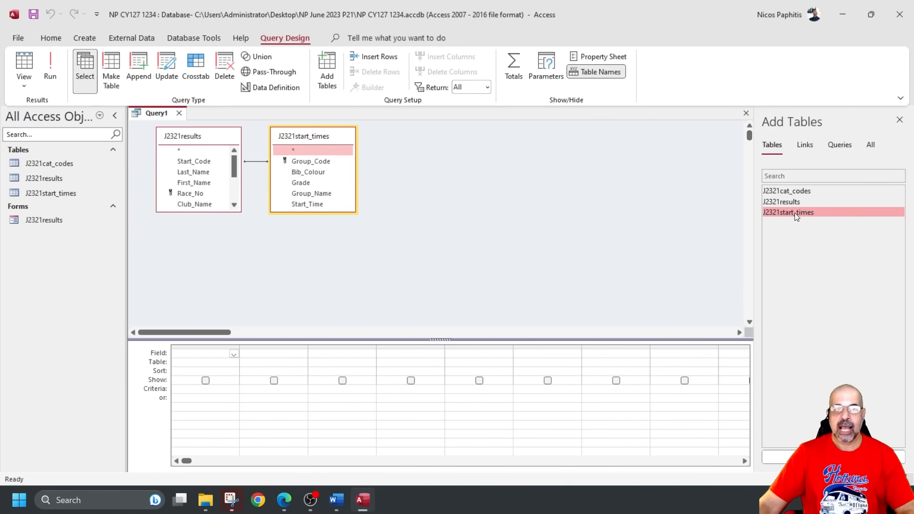
double_click(795, 212)
click(547, 167)
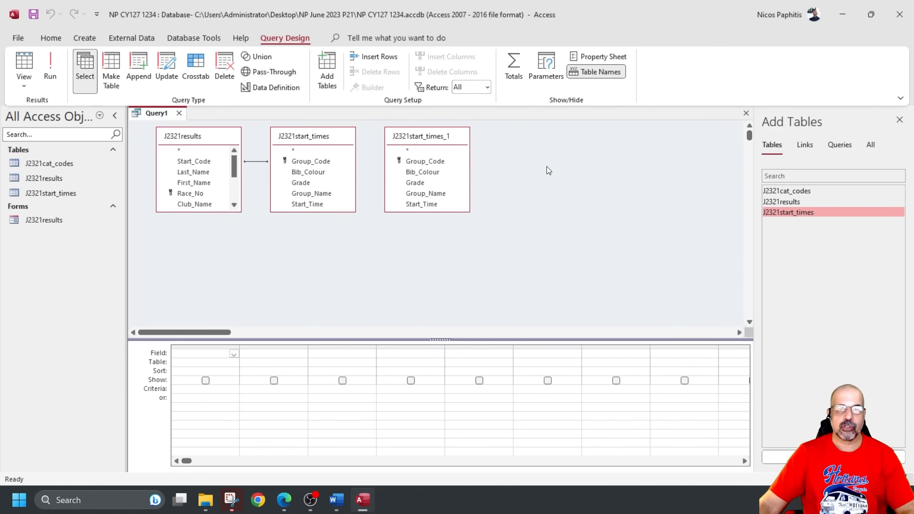
click(454, 139)
key(Delete)
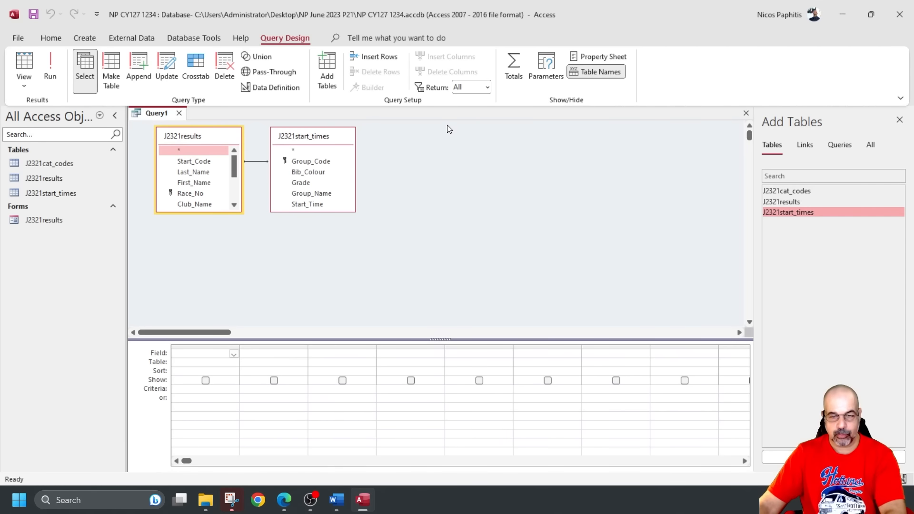
double_click(803, 190)
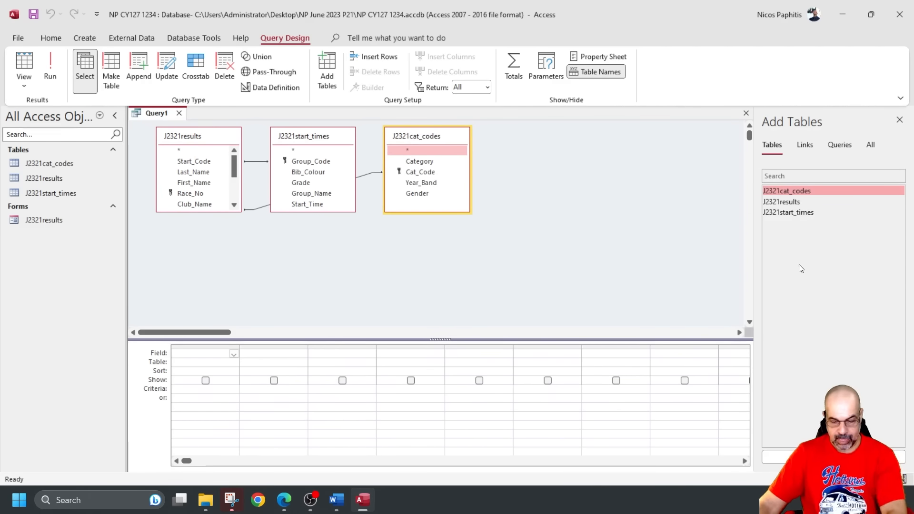
key(Delete)
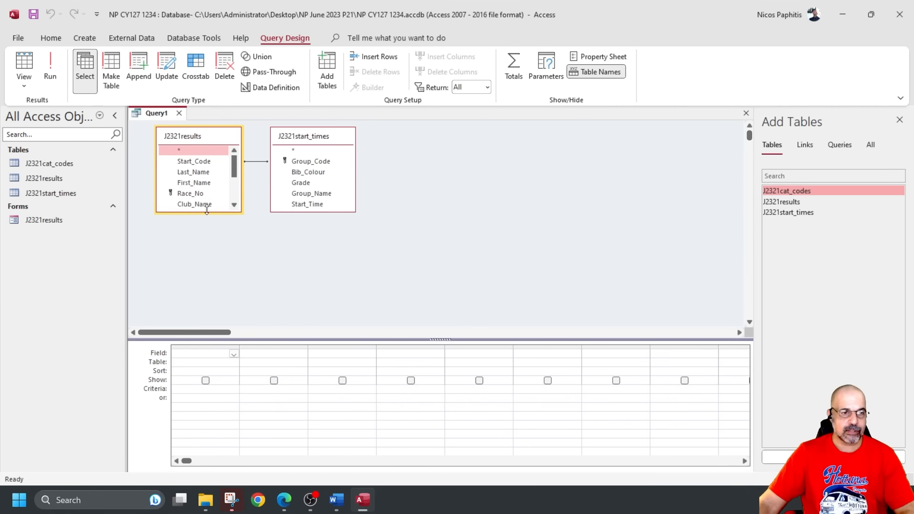
drag(211, 209, 219, 278)
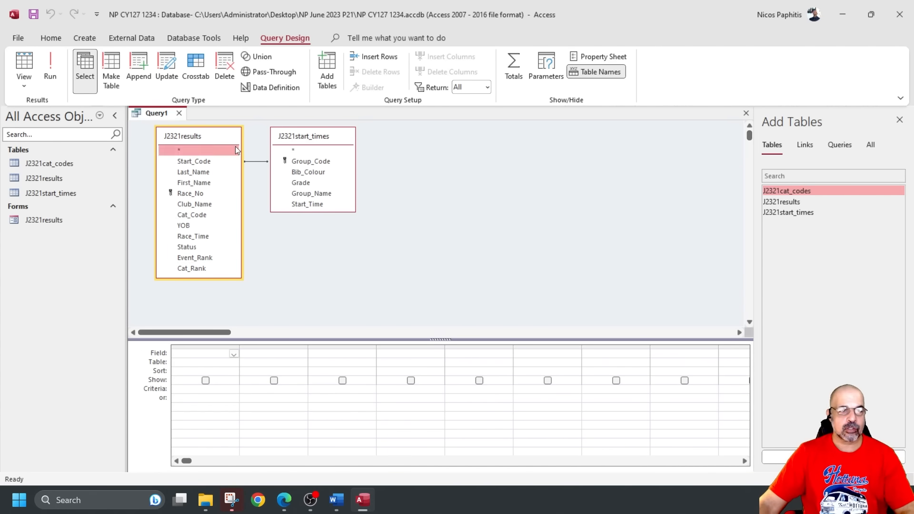
Add Group_Code, Last_Name, First_Name, YOB and Status as the query's columns.
click(317, 162)
double_click(317, 163)
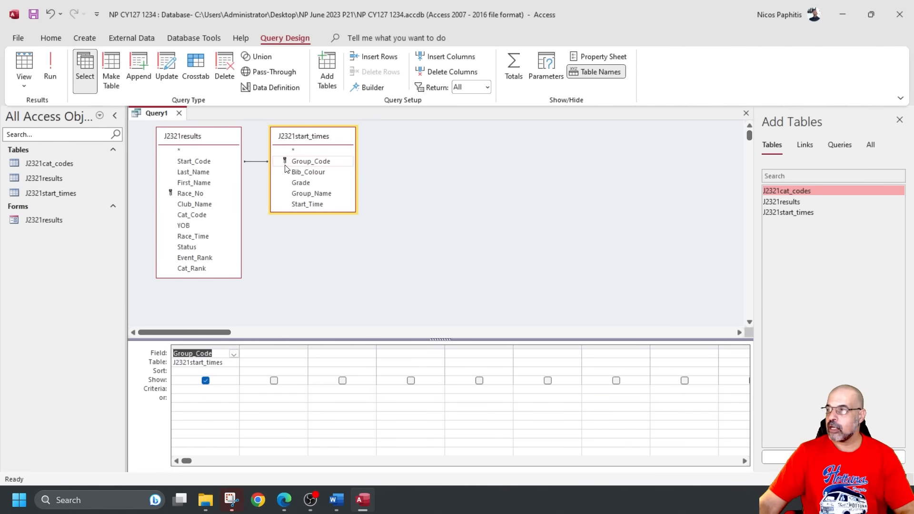
double_click(194, 173)
double_click(194, 184)
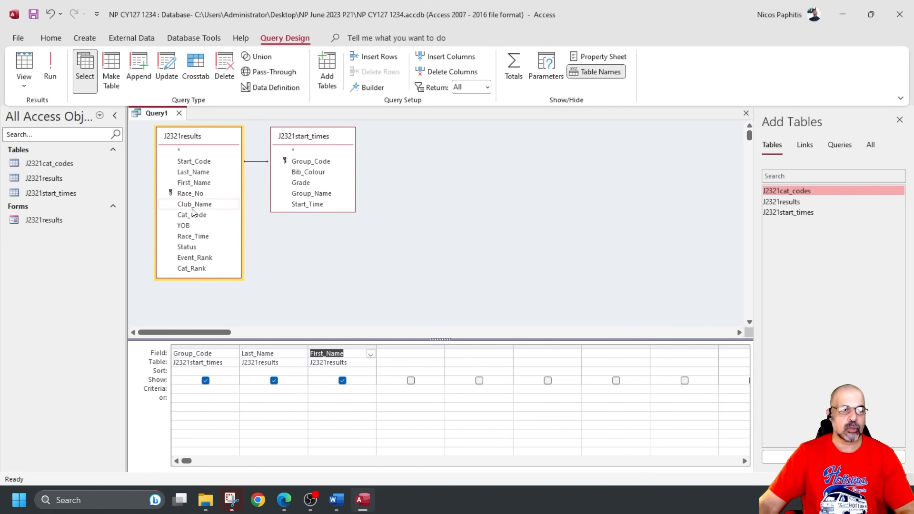
double_click(199, 226)
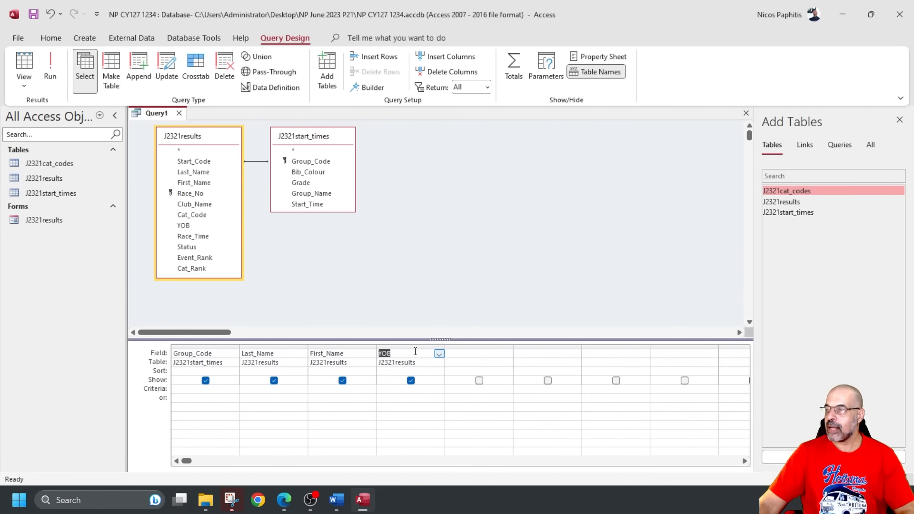
double_click(211, 247)
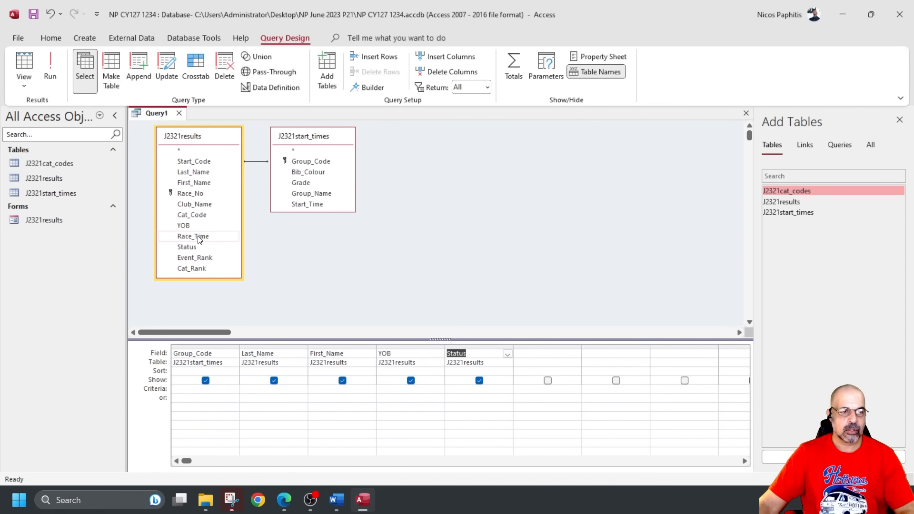
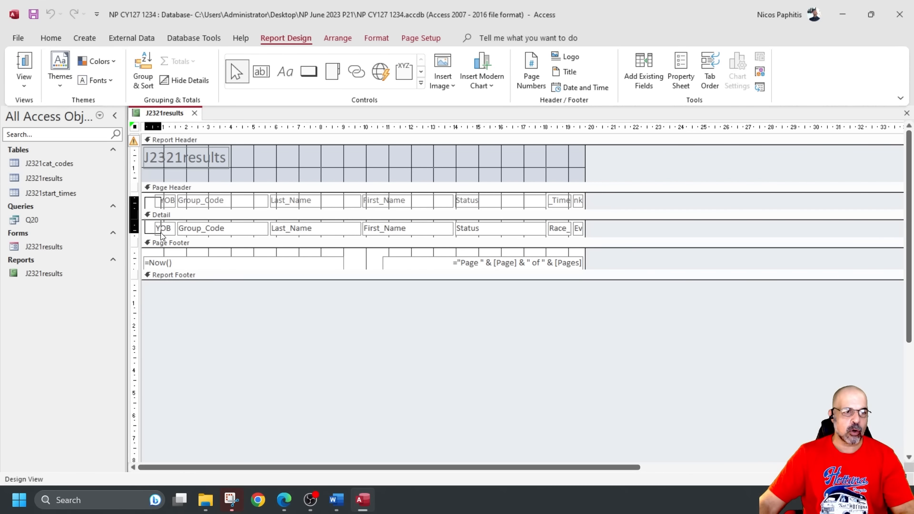
Move the YOB label and text box between First_Name and Status, shifting Last_Name and First_Name left.
drag(162, 228, 247, 228)
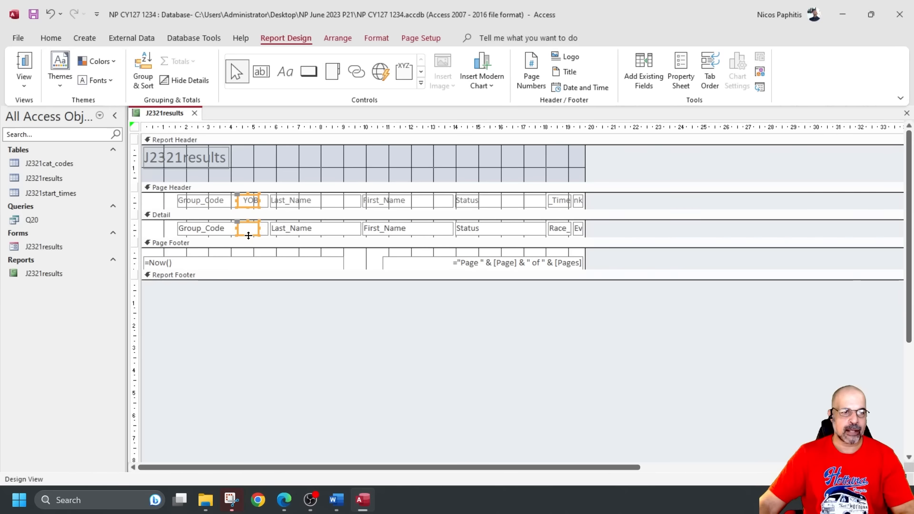
drag(163, 198, 179, 233)
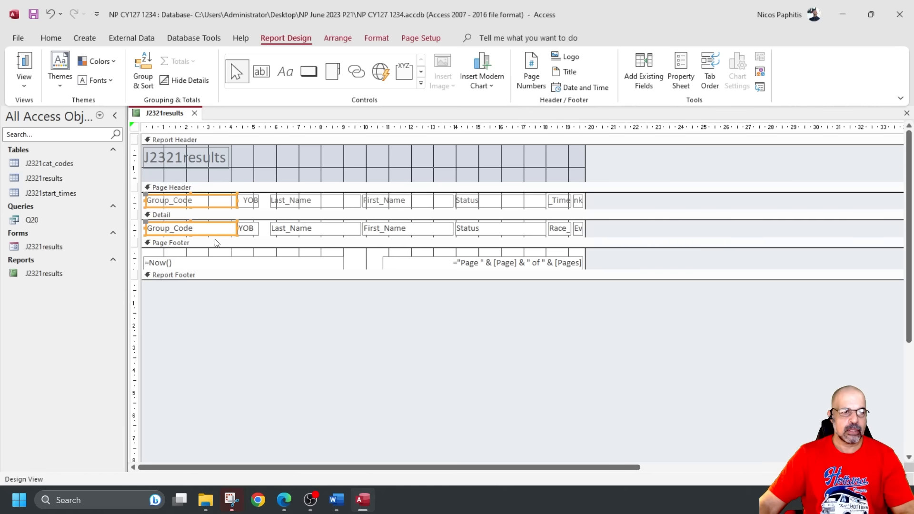
drag(266, 235, 251, 198)
drag(253, 232, 444, 231)
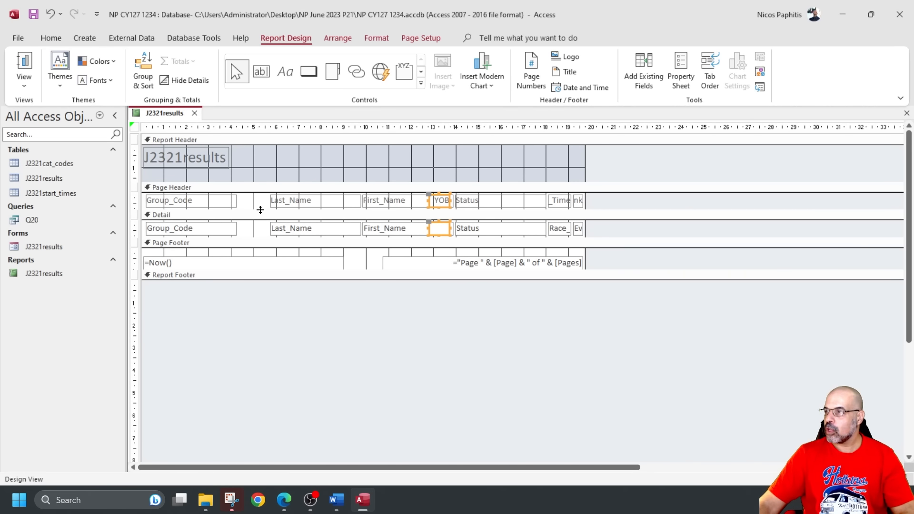
drag(255, 202, 376, 245)
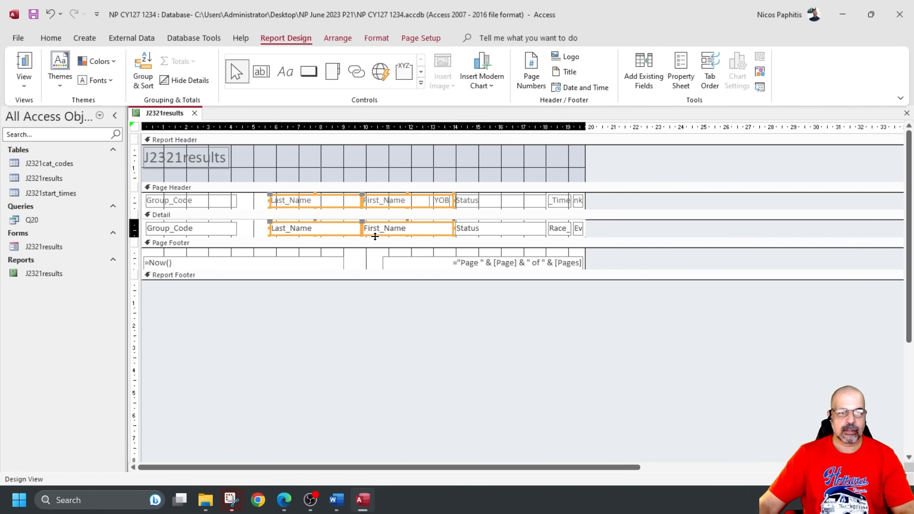
drag(377, 237, 352, 237)
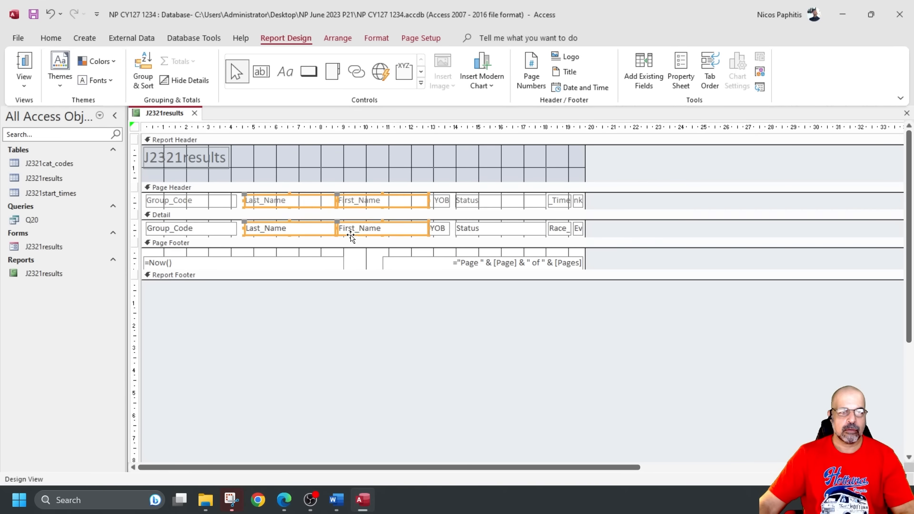
Preview the rearranged columns in Report View, then return to Design View.
click(24, 61)
scroll(188, 211, down, 3)
scroll(192, 224, up, 3)
click(24, 85)
click(77, 186)
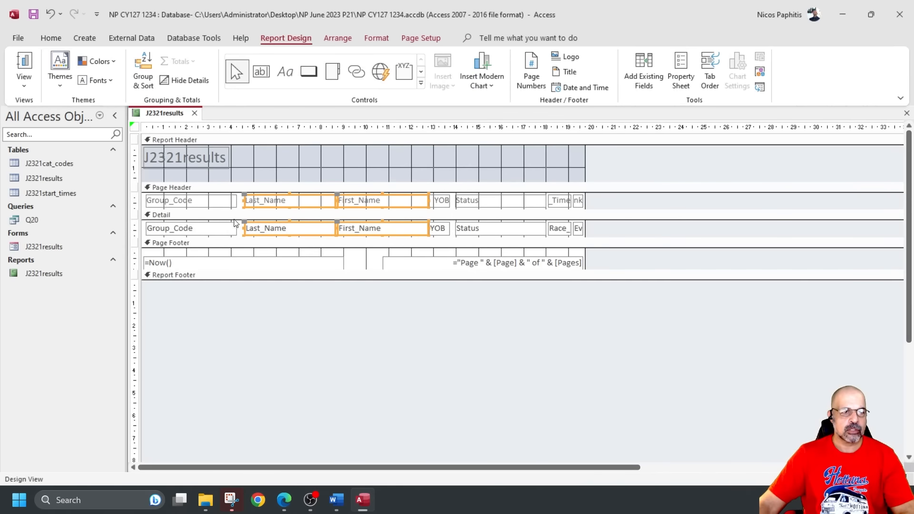
Narrow the Group_Code column and widen the YOB column.
click(241, 227)
drag(241, 229, 318, 234)
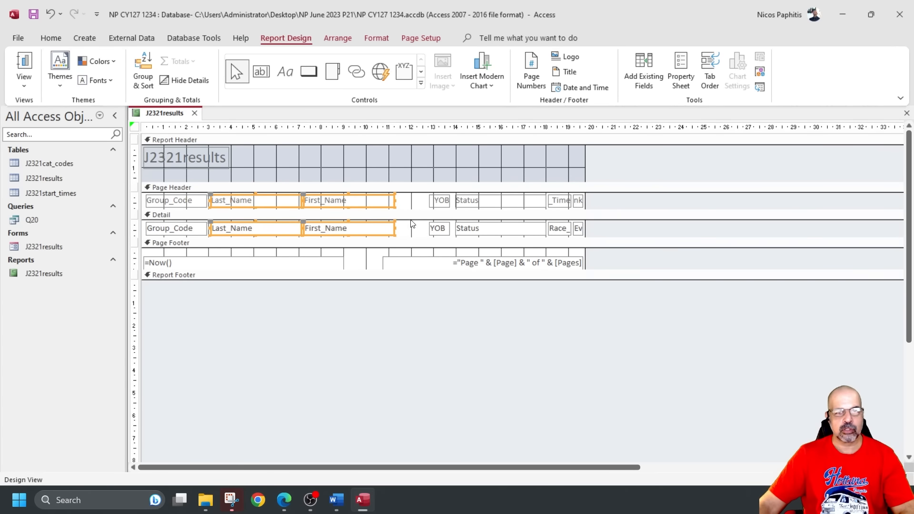
drag(412, 198, 412, 237)
drag(418, 201, 427, 201)
Check the report data in Report View and go back to Design View.
click(23, 67)
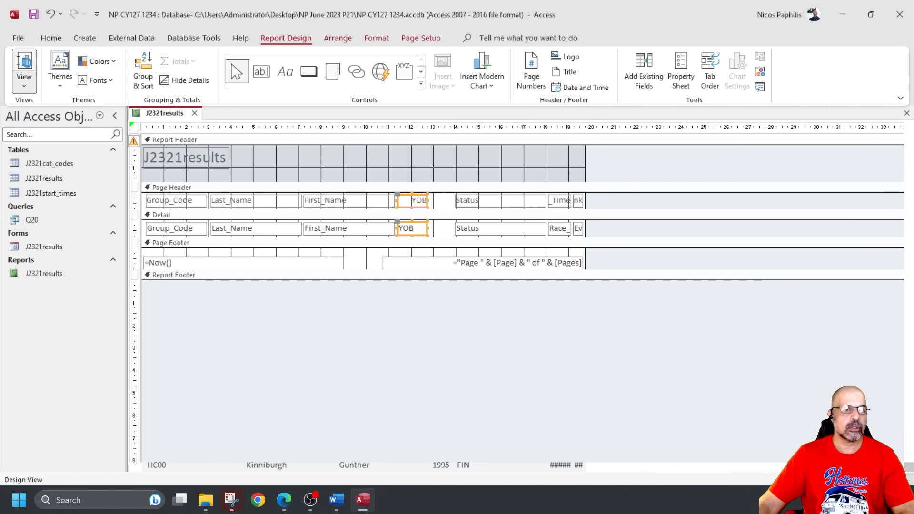
scroll(373, 266, down, 5)
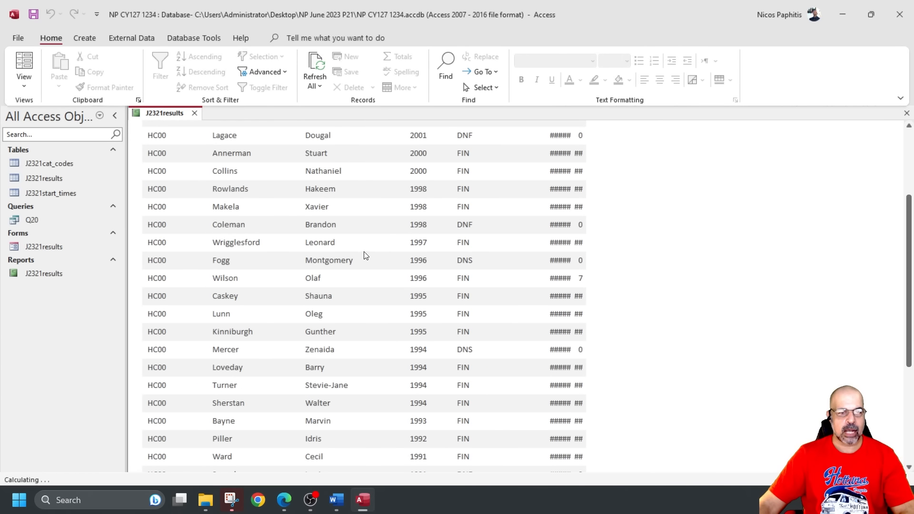
scroll(365, 255, down, 3)
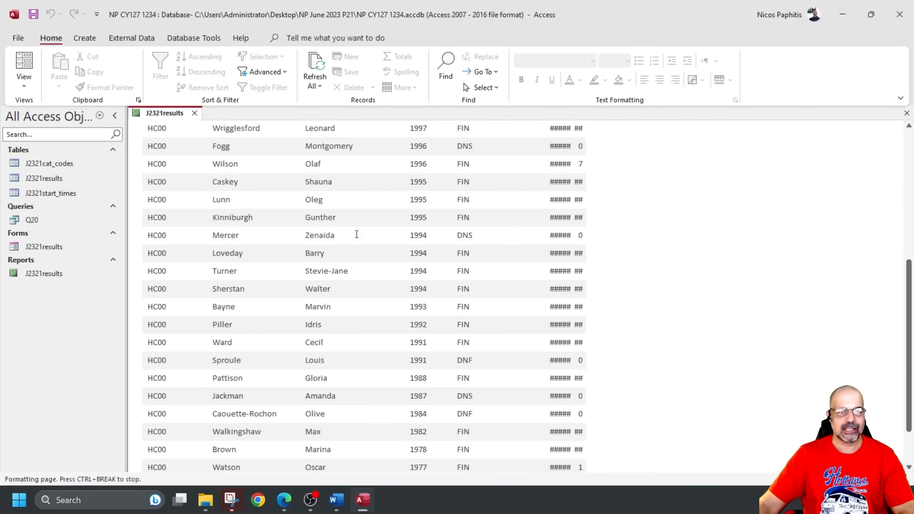
scroll(356, 234, up, 8)
click(24, 84)
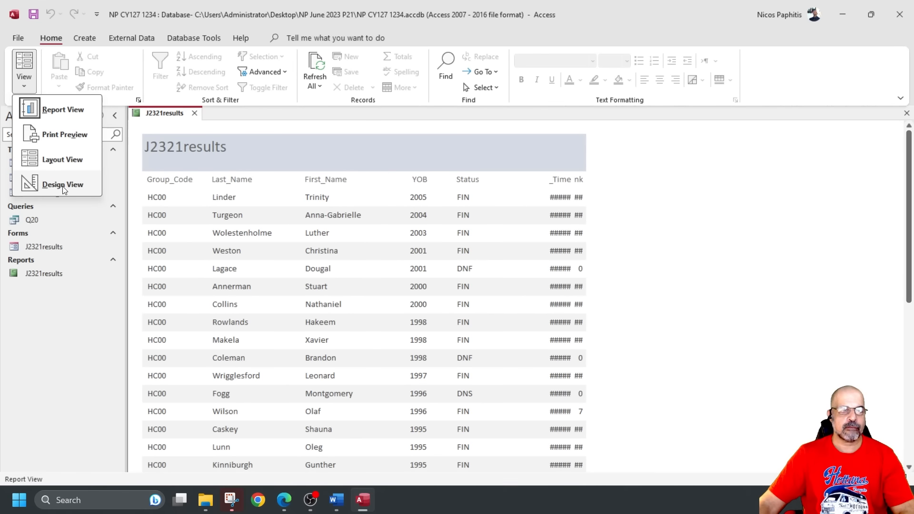
click(61, 184)
Narrow the First_Name column and move YOB left beside it.
click(383, 201)
shift+click(373, 230)
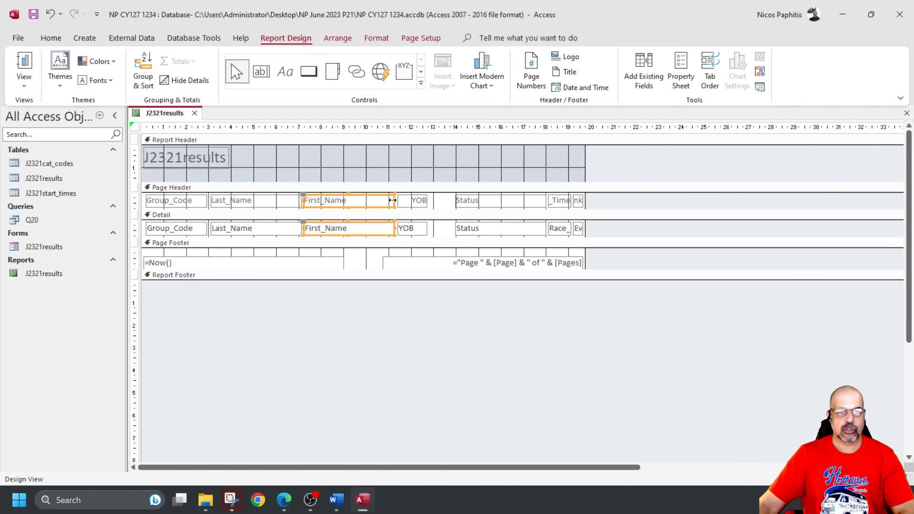
drag(395, 201, 392, 232)
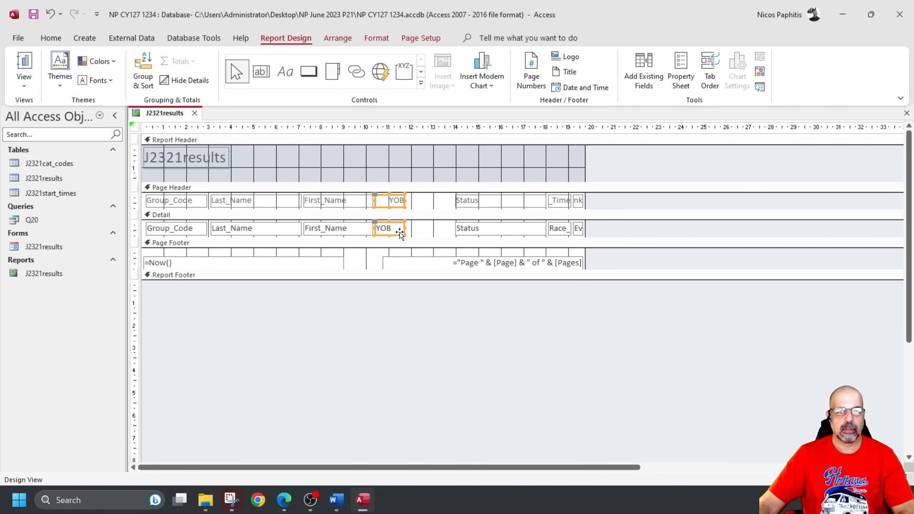
drag(436, 204, 448, 231)
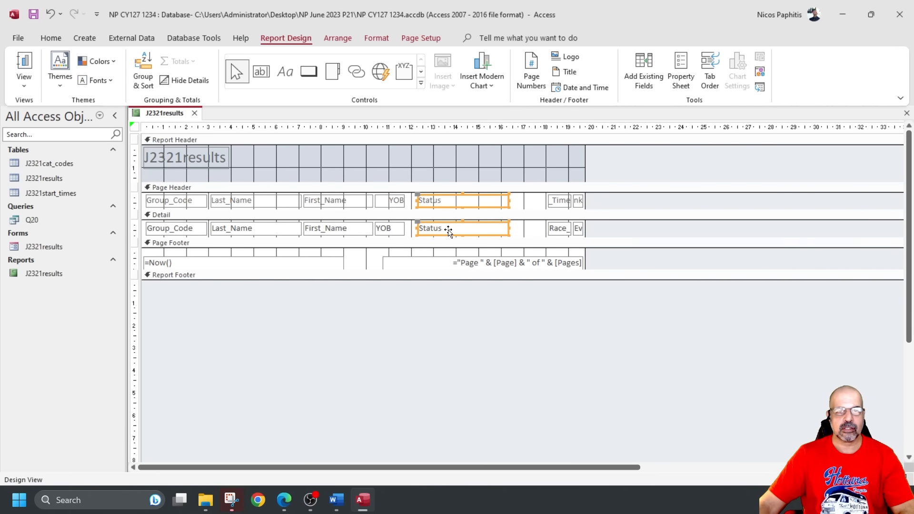
Narrow the Status column and widen Race_Time and Event_Rank leftwards.
click(24, 64)
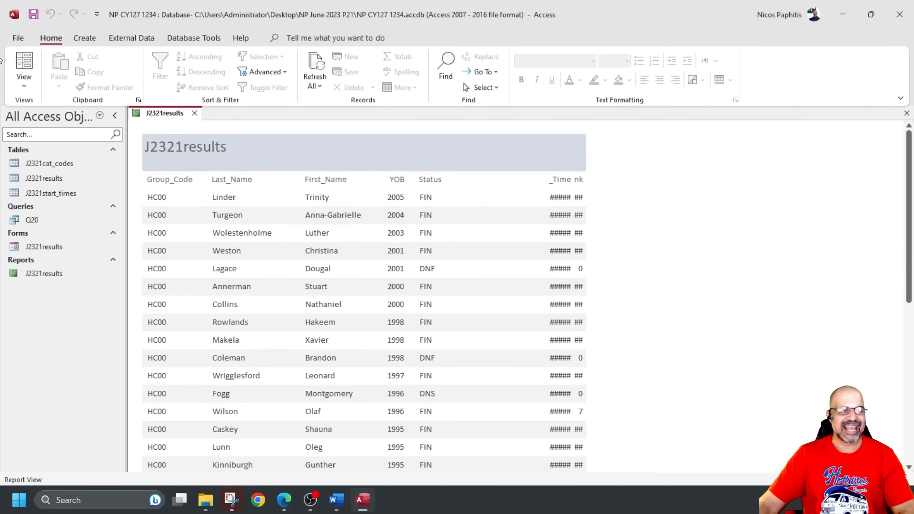
click(24, 85)
click(72, 185)
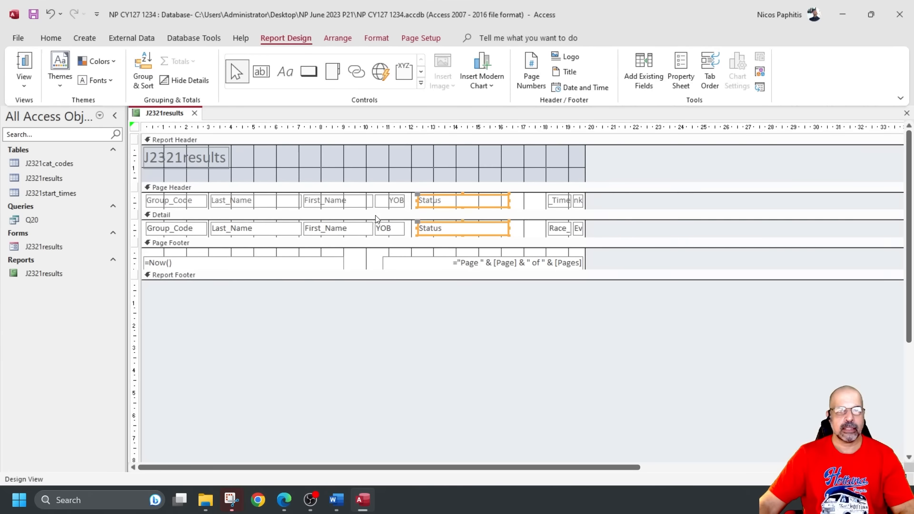
drag(509, 201, 459, 200)
drag(539, 205, 495, 212)
drag(560, 208, 571, 228)
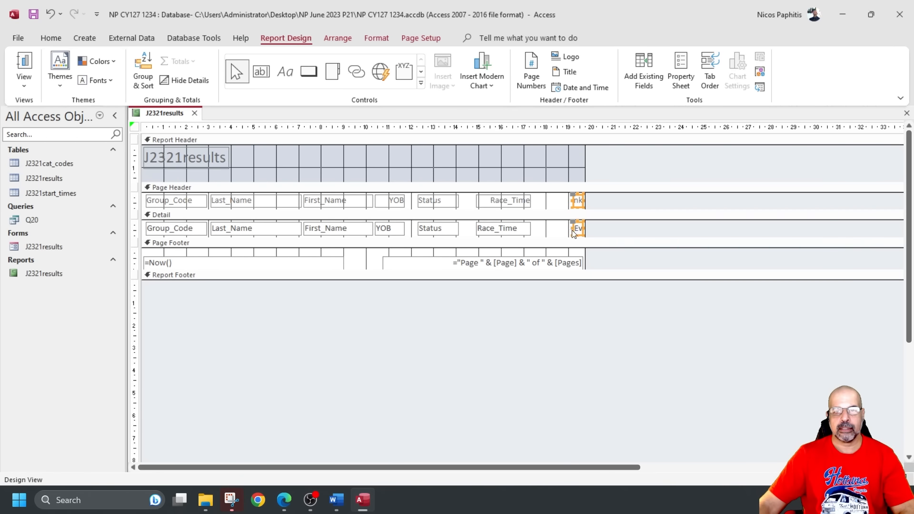
drag(570, 229, 541, 228)
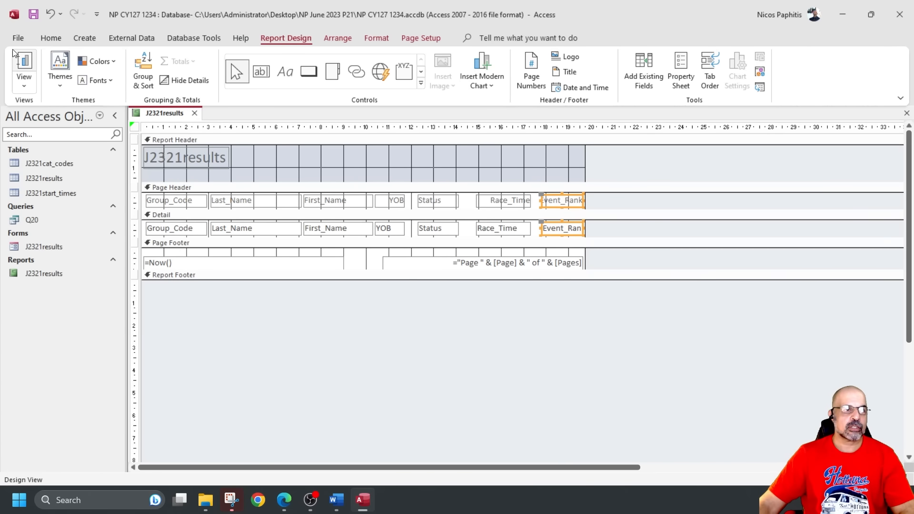
Nudge the Race_Time column slightly left and confirm all values display fully in Report View.
click(24, 64)
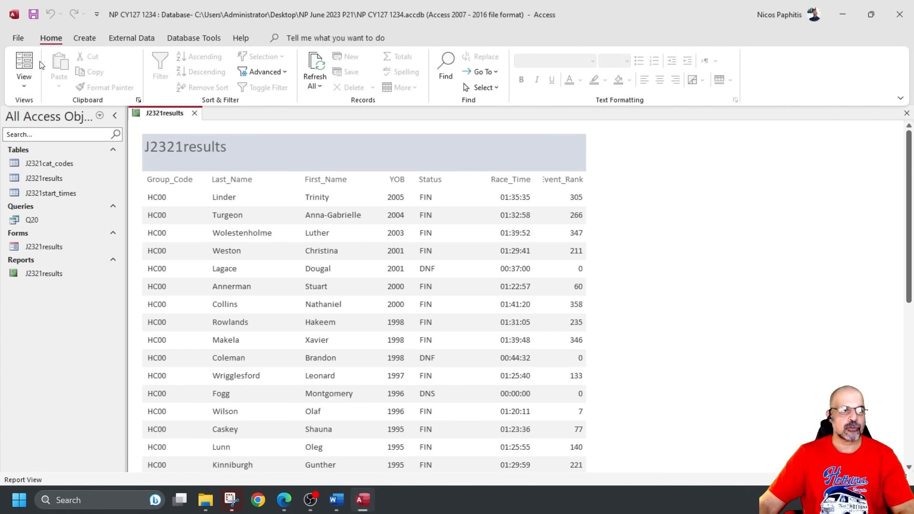
click(24, 85)
click(51, 184)
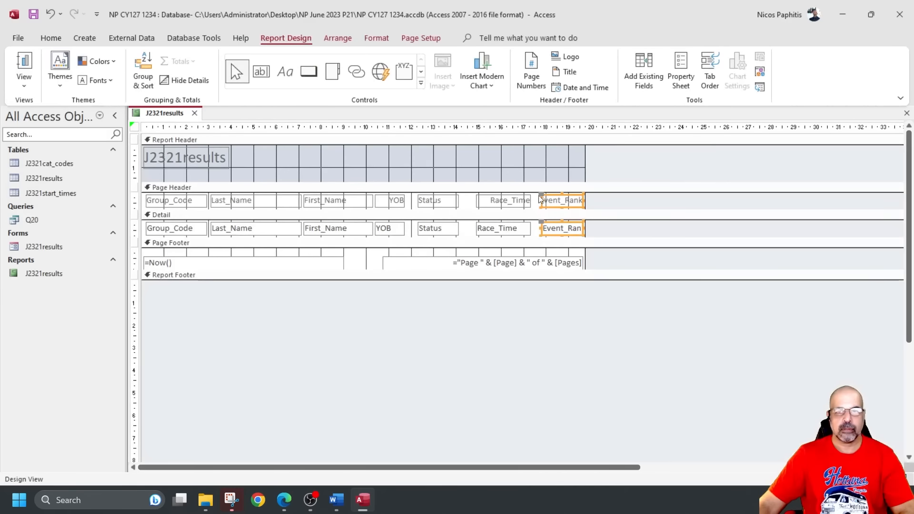
drag(468, 205, 492, 224)
drag(533, 193, 531, 232)
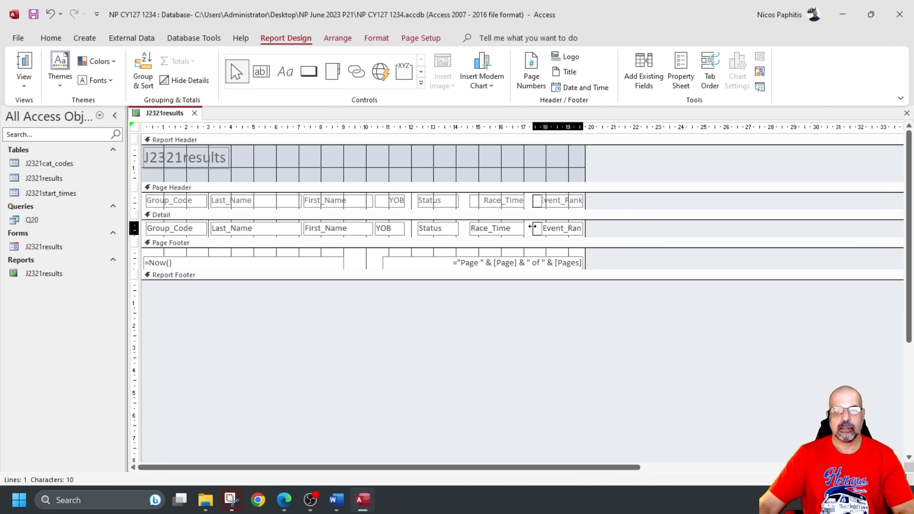
click(34, 65)
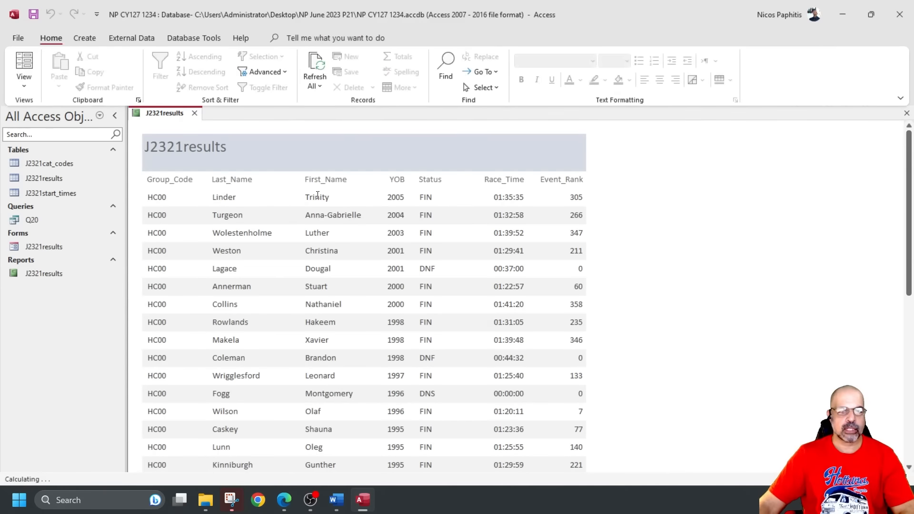
scroll(407, 266, down, 3)
scroll(407, 265, down, 8)
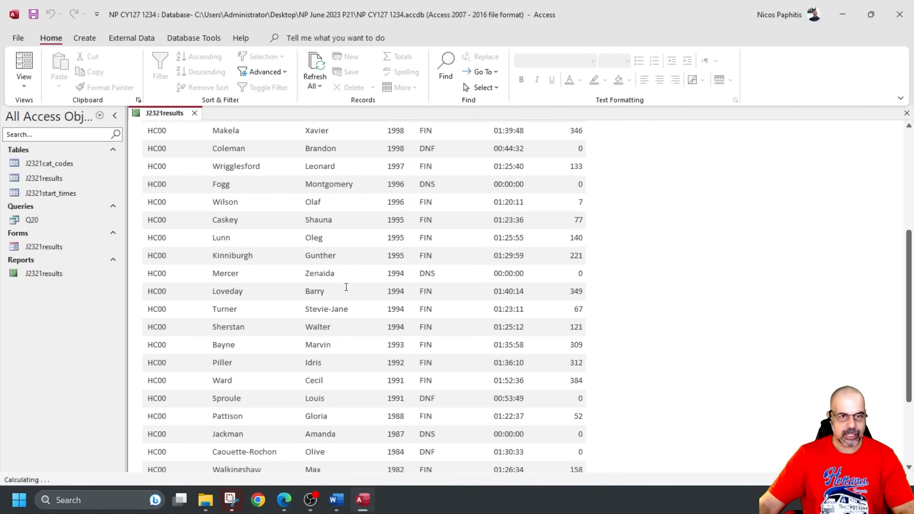
scroll(300, 320, up, 10)
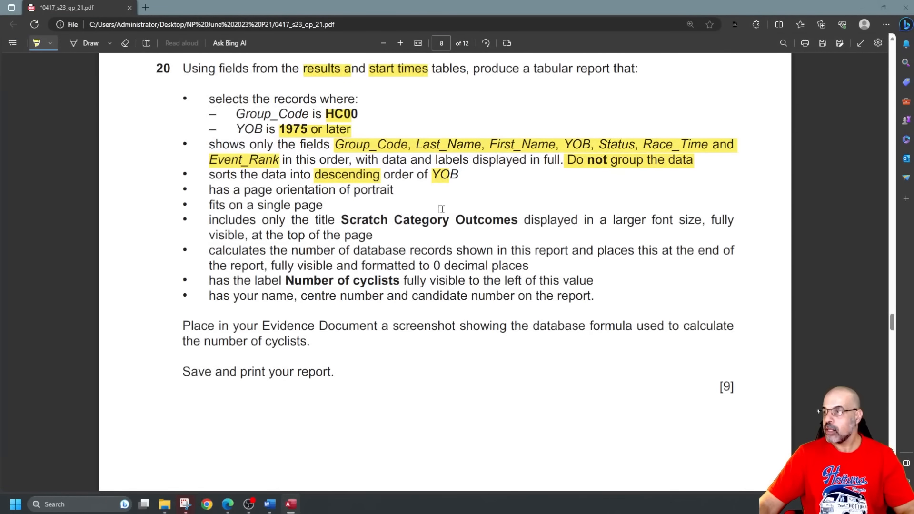
Highlight 'orientation of portrait' and 'fits on a single page', then select the required title text.
drag(274, 192, 390, 192)
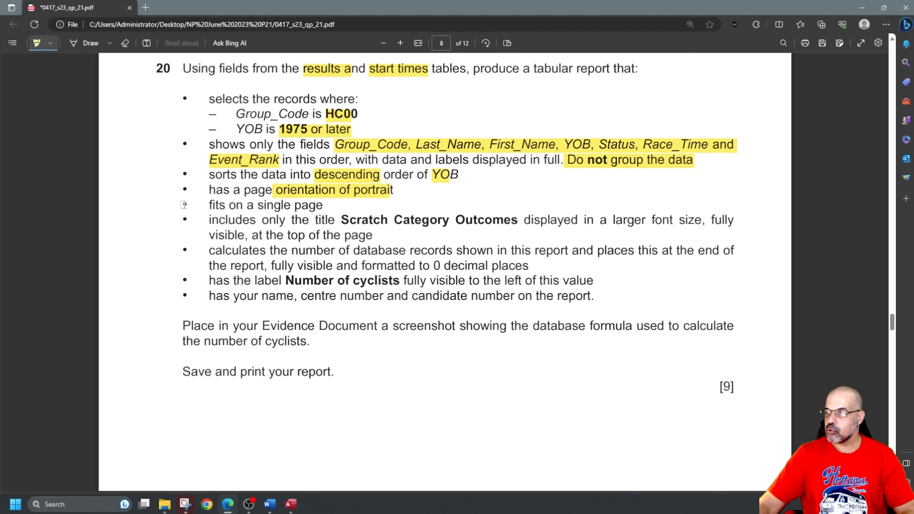
mouse_move(205, 206)
mouse_down()
mouse_move(343, 221)
mouse_move(321, 213)
mouse_up()
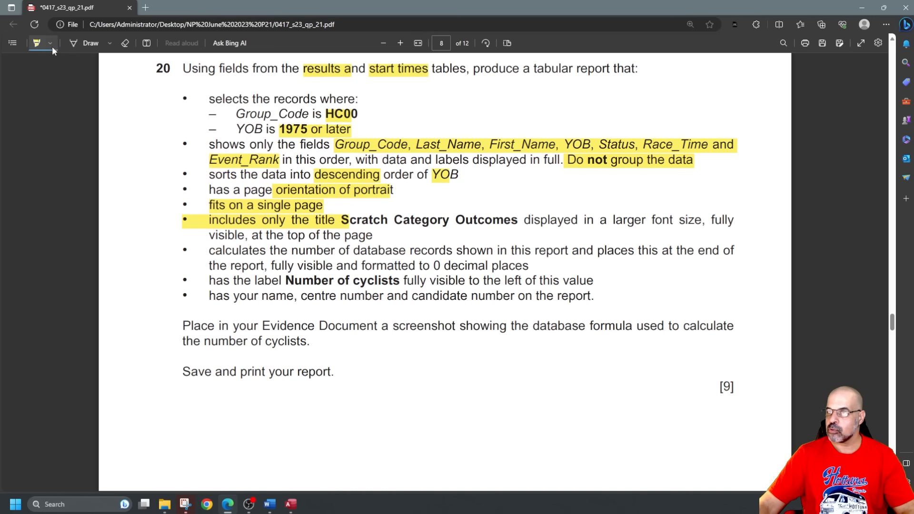
click(37, 44)
drag(515, 220, 349, 222)
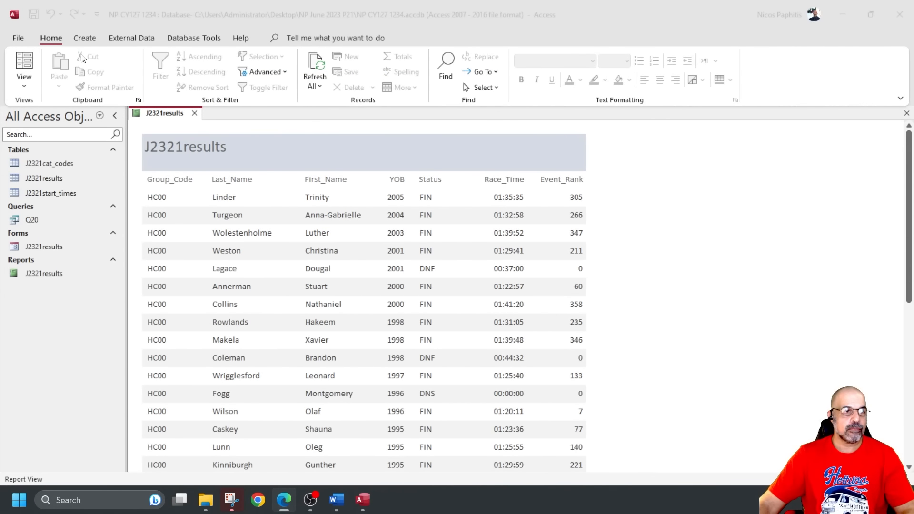
Widen the report title label to about 11.6 cm and retitle it 'Scratch Category Outcomes'.
click(40, 92)
click(24, 84)
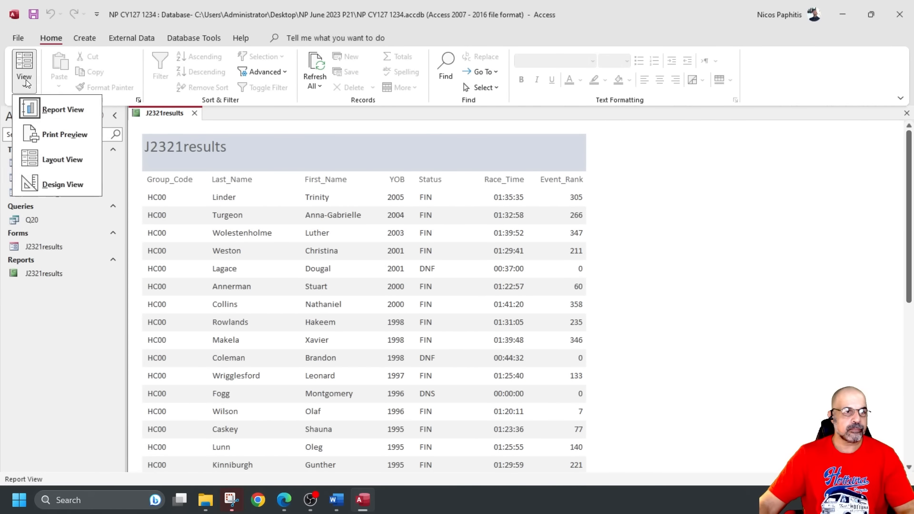
click(42, 188)
double_click(224, 163)
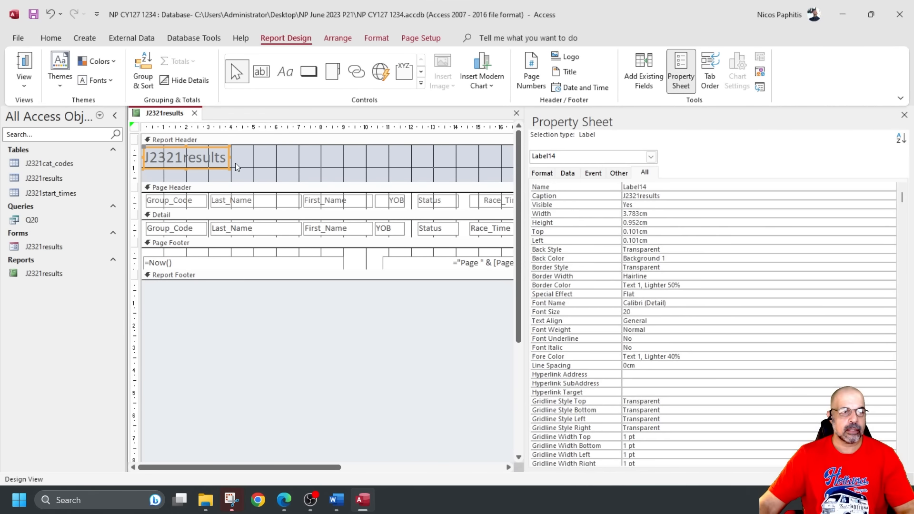
drag(229, 158, 404, 158)
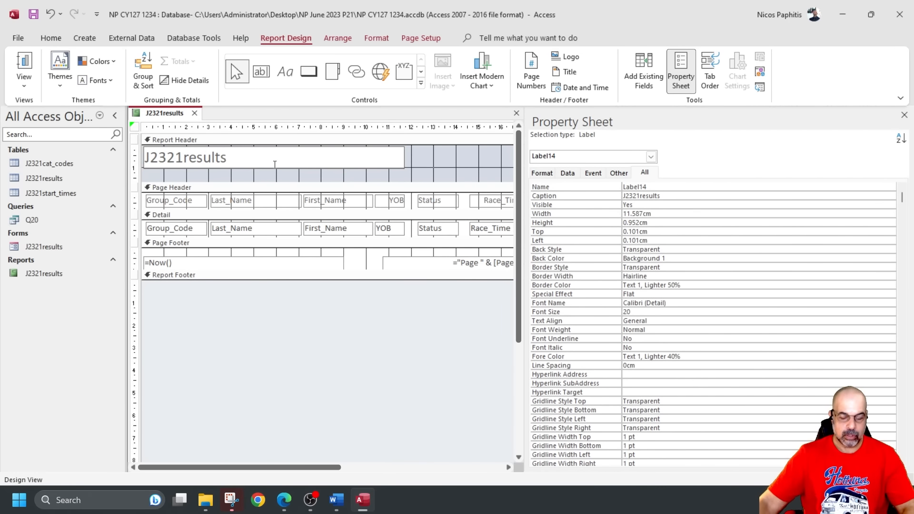
key(BackSpace)
key(BackSpace)
key(BackSpace)
key(BackSpace)
key(BackSpace)
key(BackSpace)
key(BackSpace)
key(BackSpace)
key(BackSpace)
key(BackSpace)
key(BackSpace)
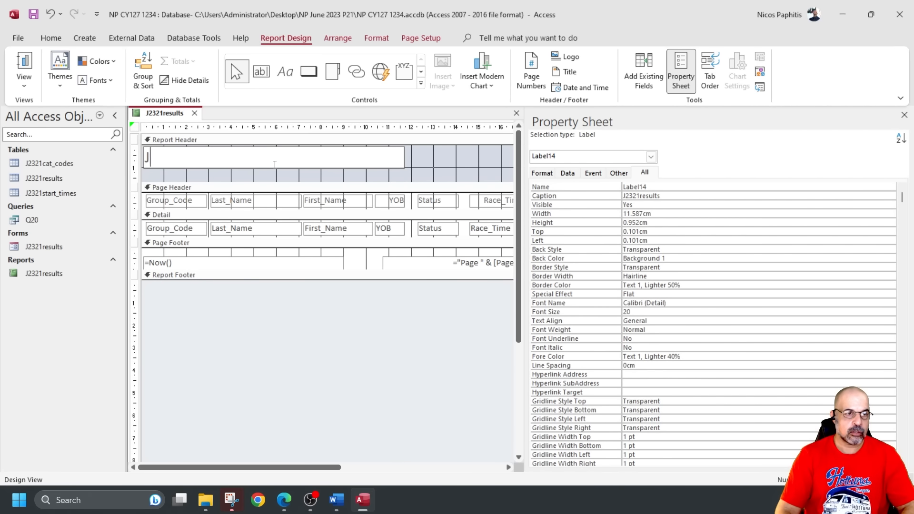
text(S)
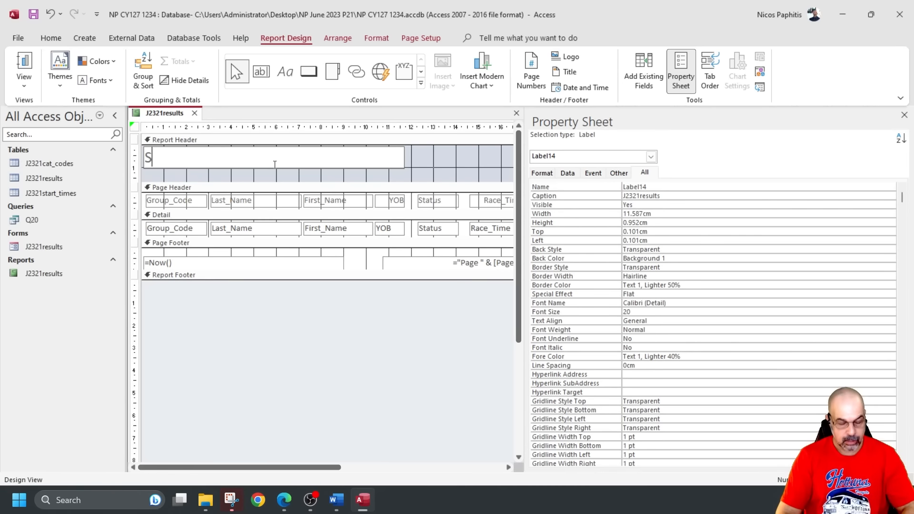
text(cratch Category Outcomes)
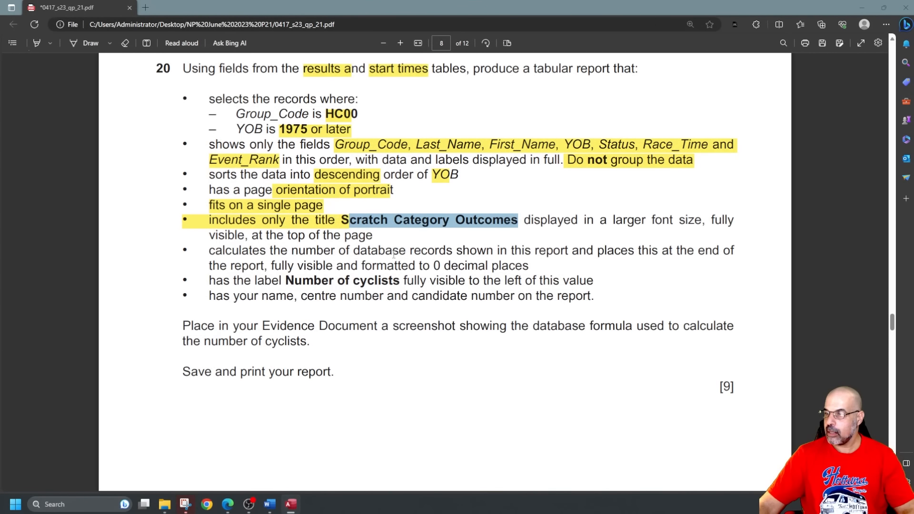
Highlight 'decimal places' and 'Number of cyclists' in question 20 of the paper.
drag(354, 251, 621, 252)
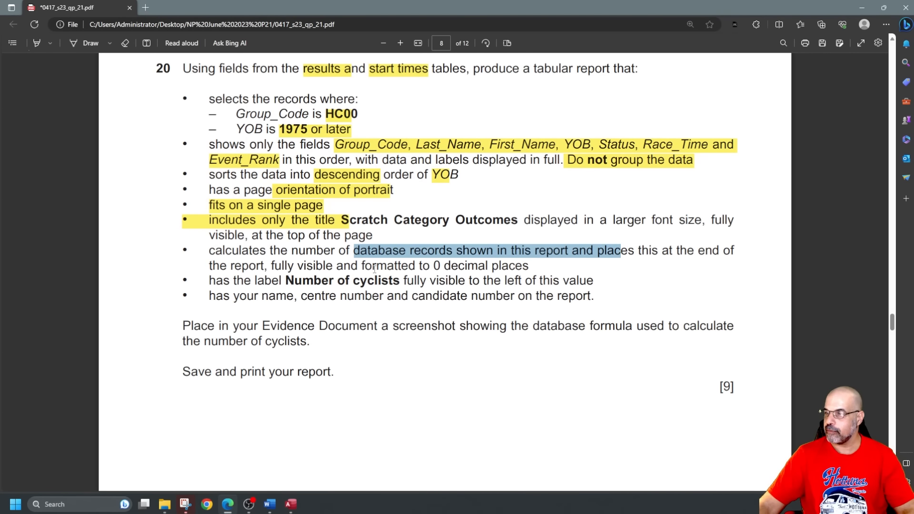
drag(426, 266, 532, 268)
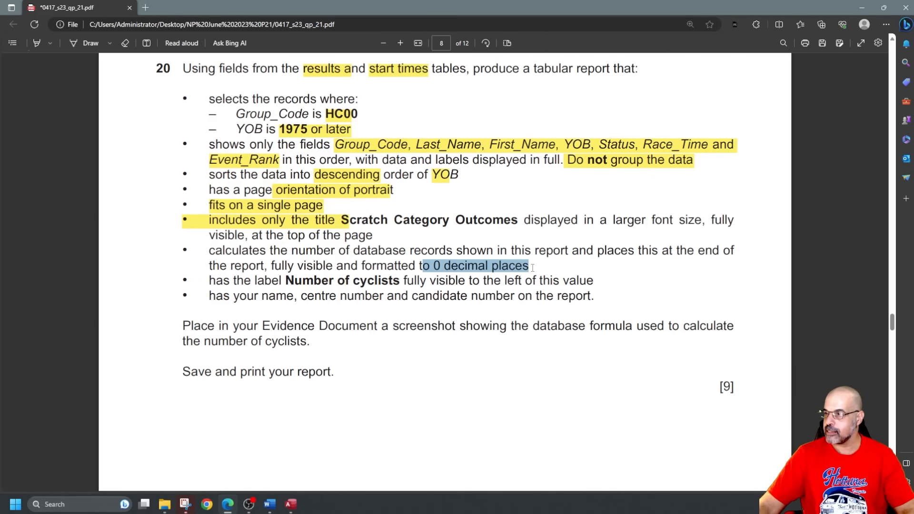
click(42, 44)
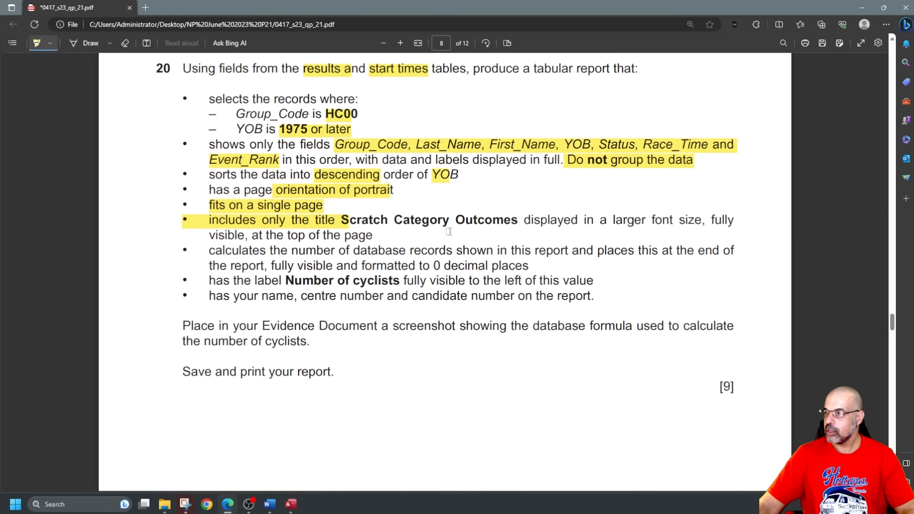
drag(531, 259, 434, 264)
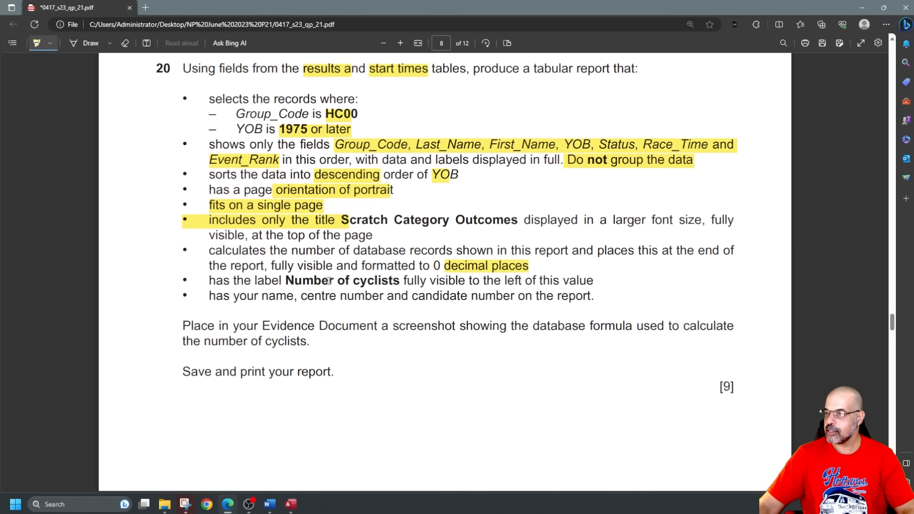
drag(287, 281, 417, 280)
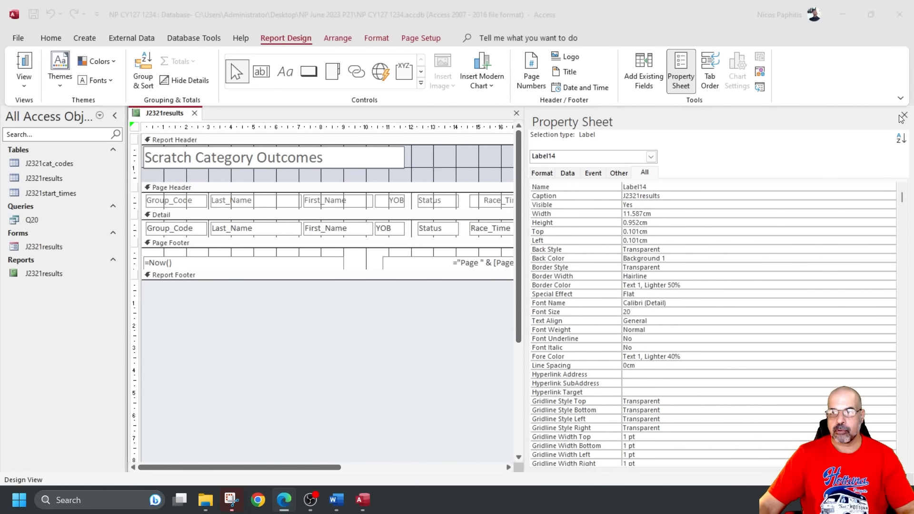
Delete the date and page-number boxes from the report's page footer.
click(521, 203)
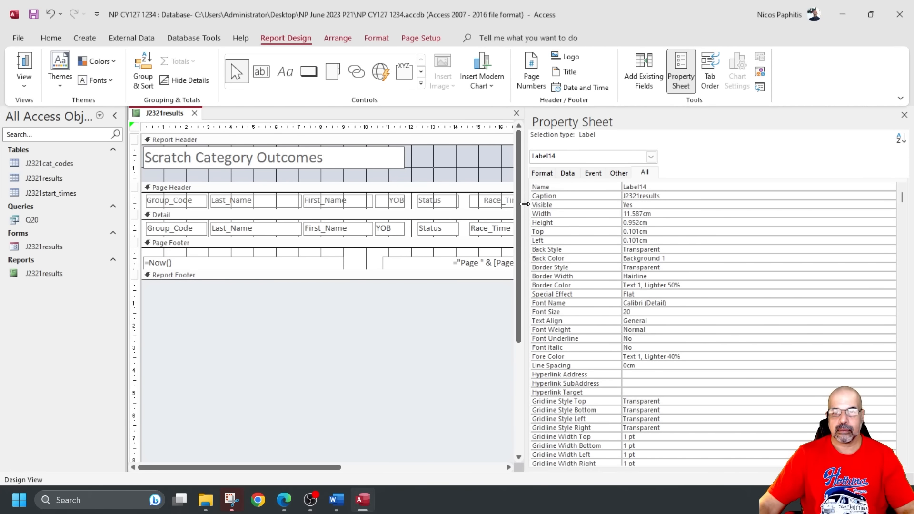
drag(524, 203, 767, 204)
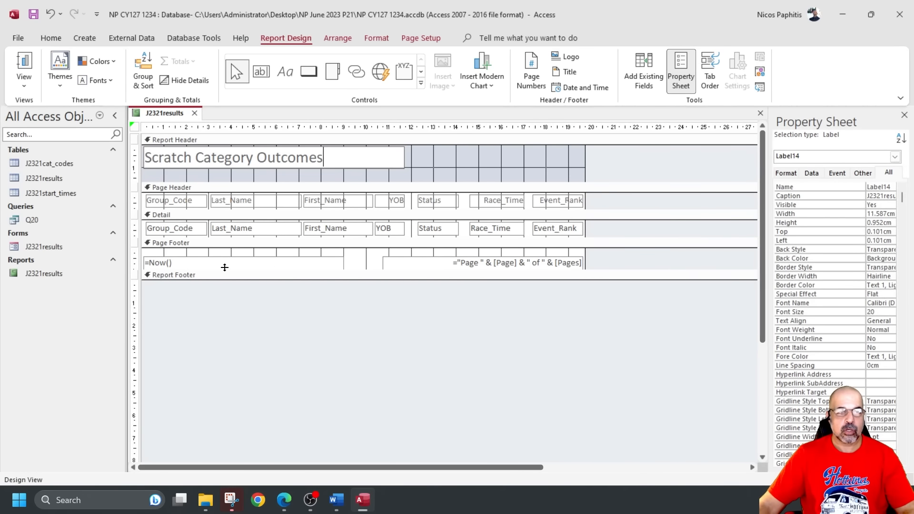
drag(189, 255, 538, 269)
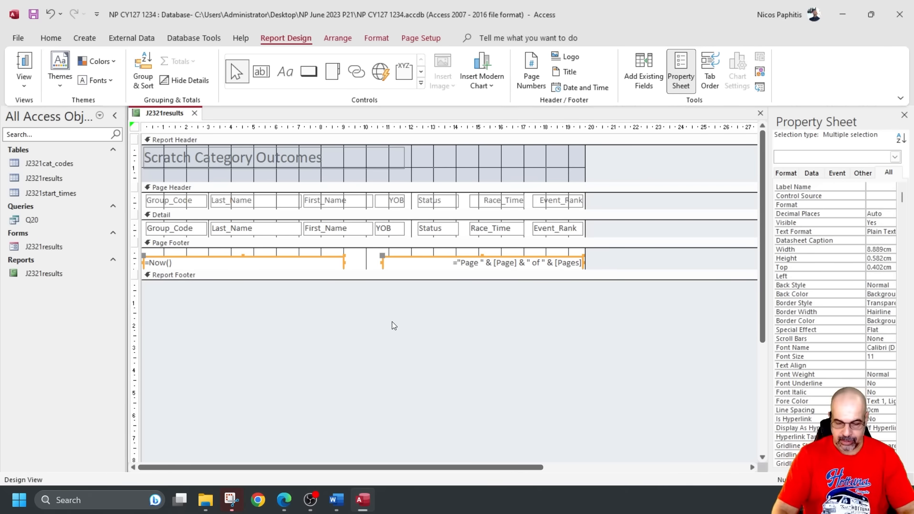
key(Delete)
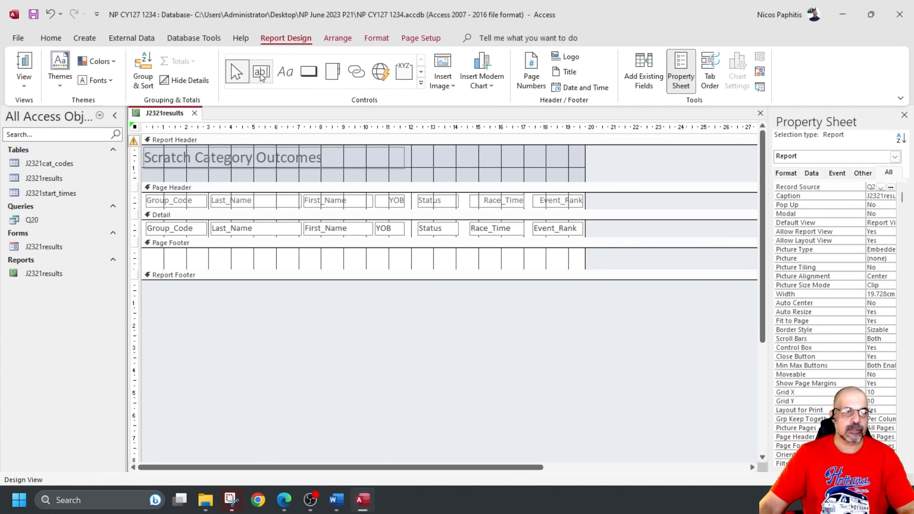
Add a right-aligned page footer label with the candidate's name, centre and candidate number.
click(285, 75)
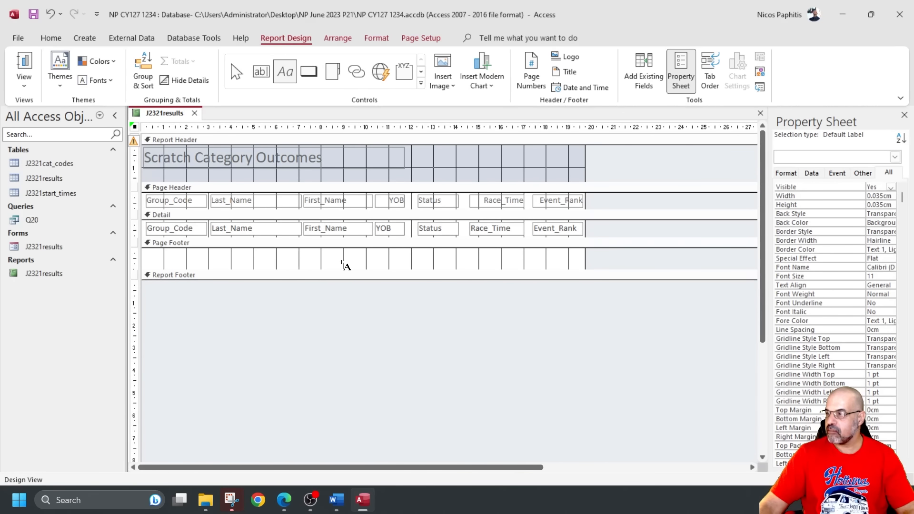
drag(406, 253, 577, 266)
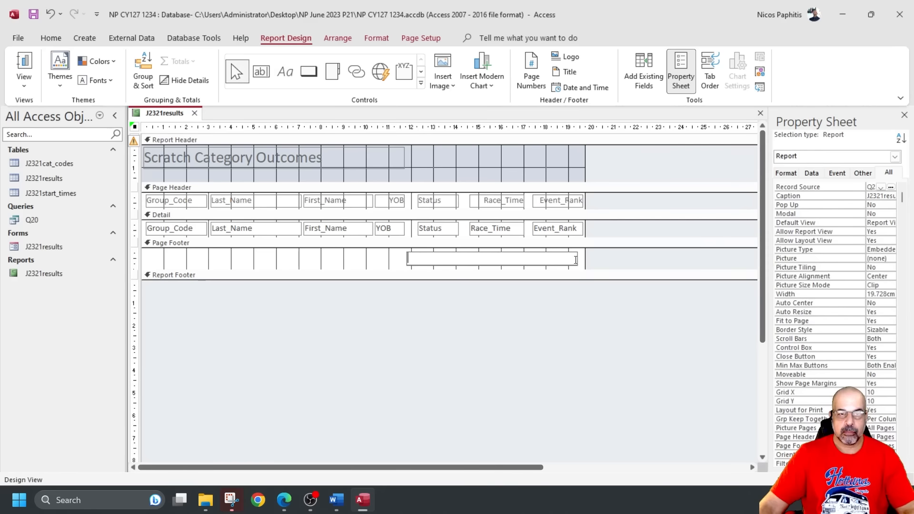
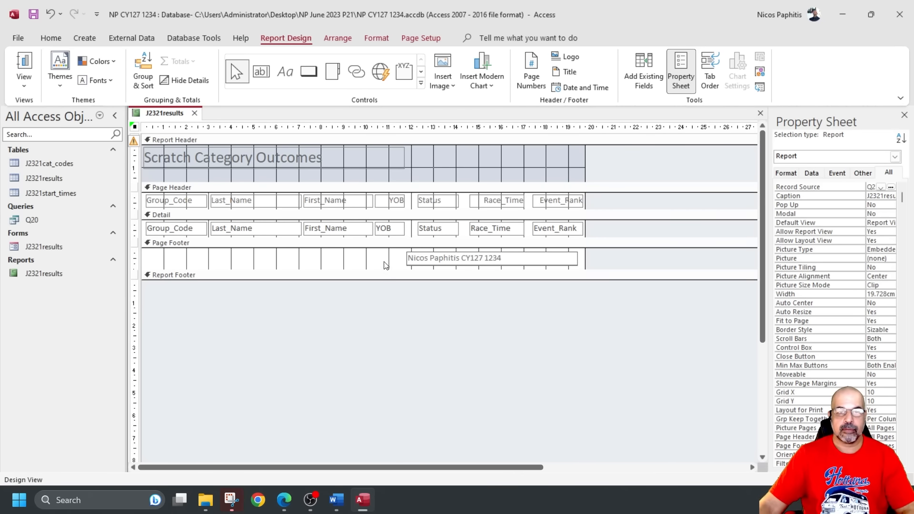
click(447, 268)
click(470, 265)
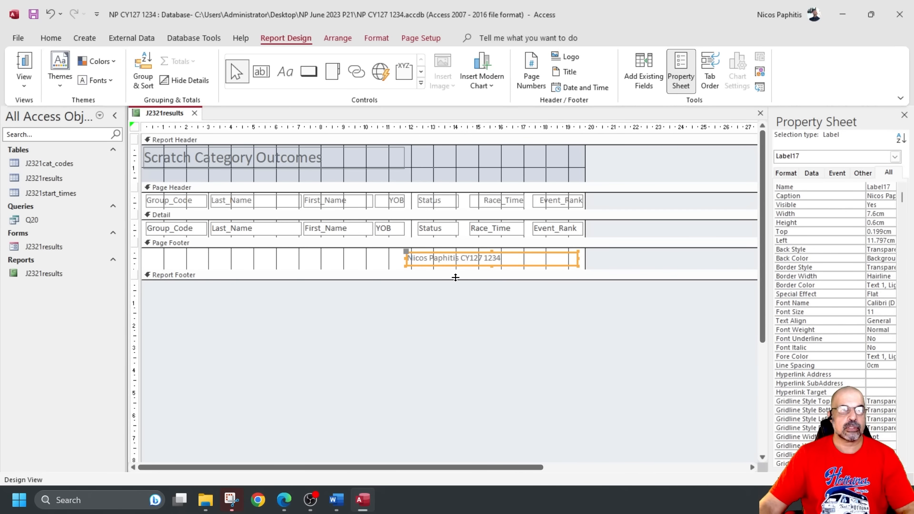
click(51, 39)
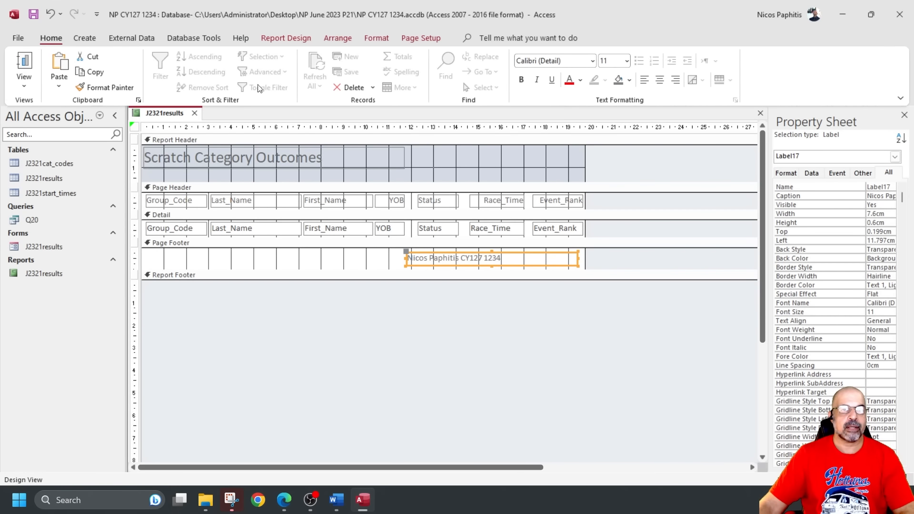
click(675, 80)
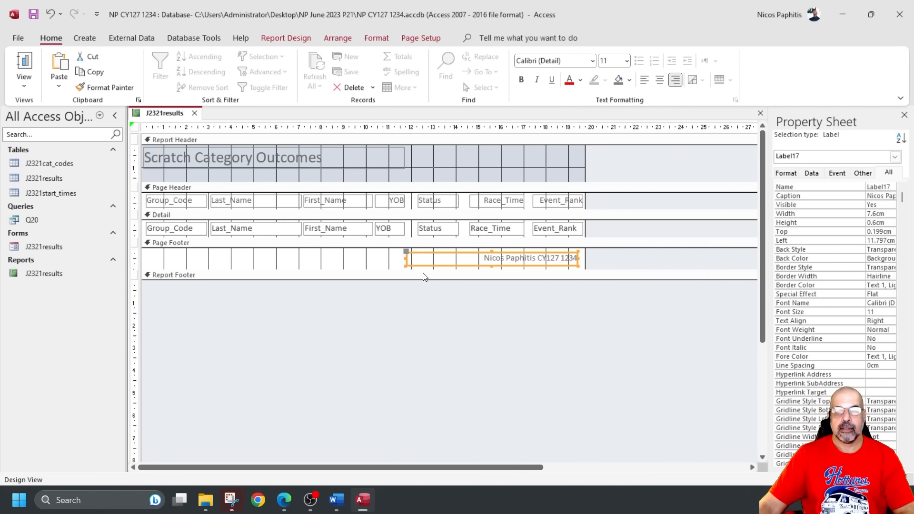
click(30, 84)
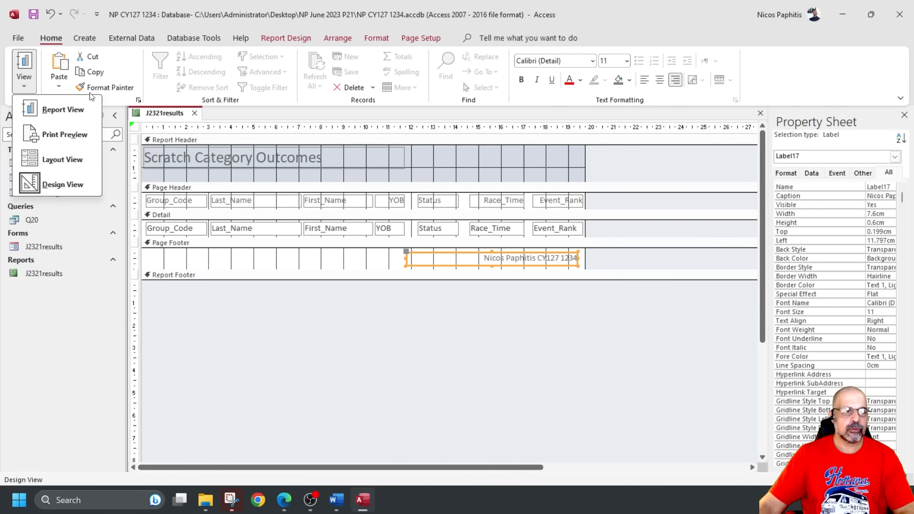
click(408, 328)
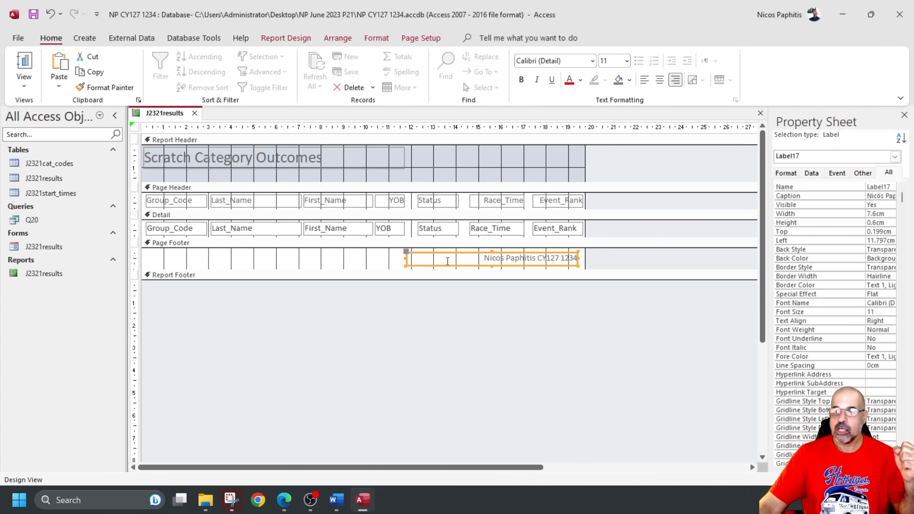
Search the report controls' context menus, including Race_Time, for a totals option.
right_click(359, 229)
right_click(265, 226)
right_click(396, 232)
right_click(395, 232)
click(586, 339)
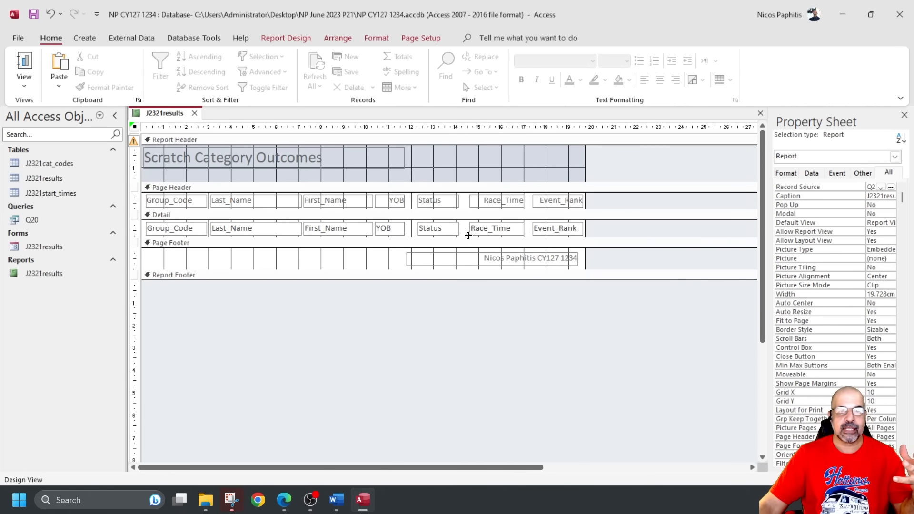
right_click(500, 234)
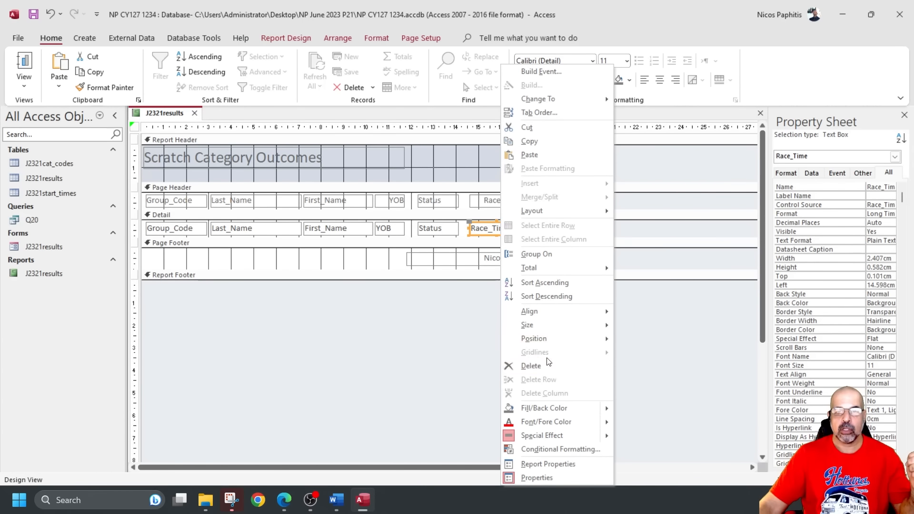
mouse_move(557, 268)
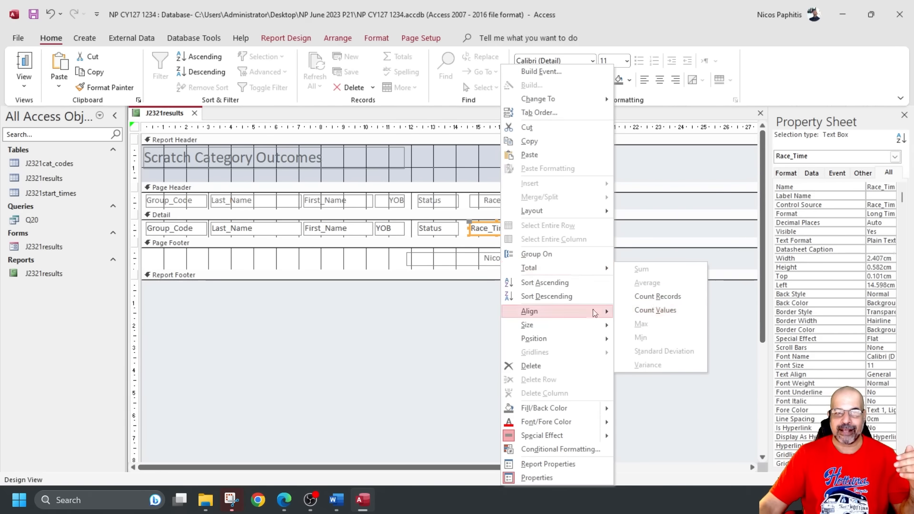
click(413, 320)
Add a Count Records total under First_Name and confirm it shows 32 in Report View.
right_click(353, 233)
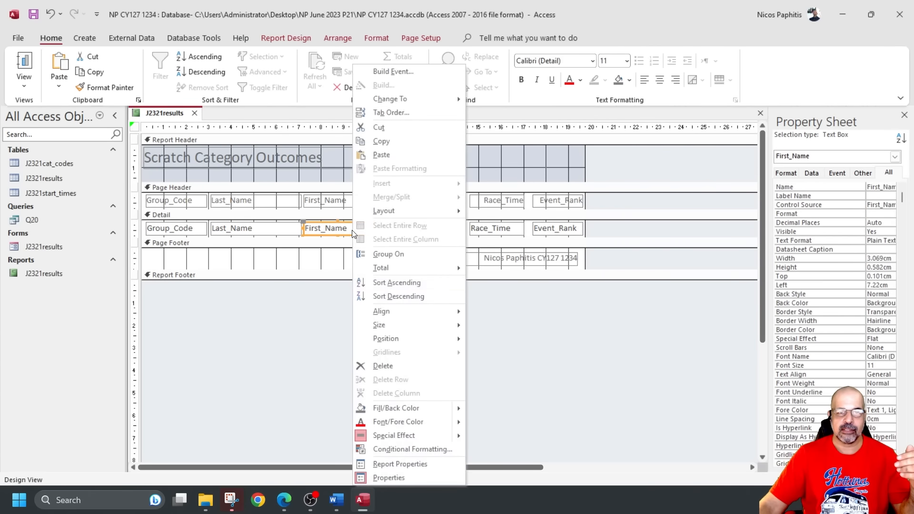
mouse_move(407, 266)
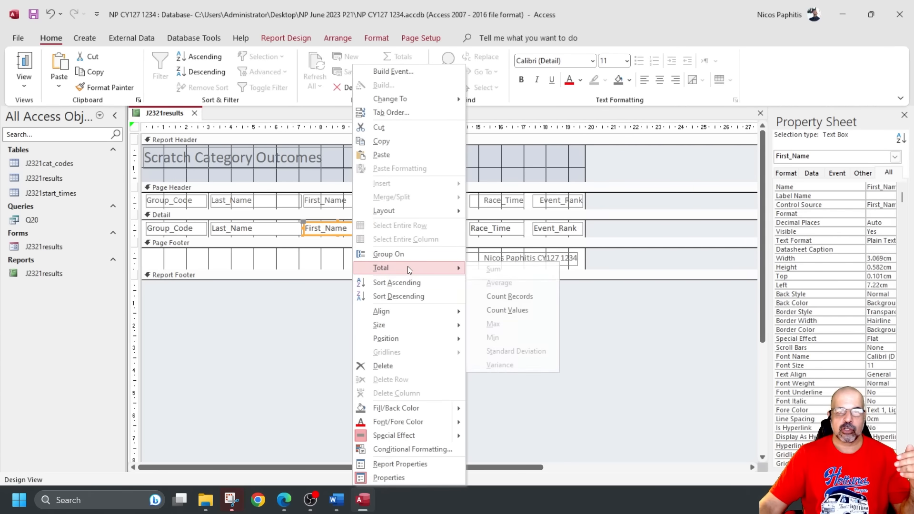
click(524, 295)
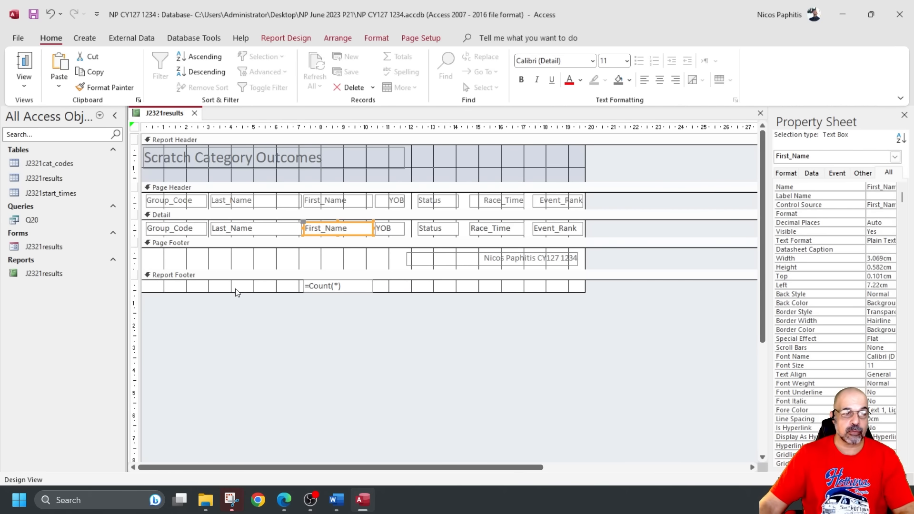
click(371, 291)
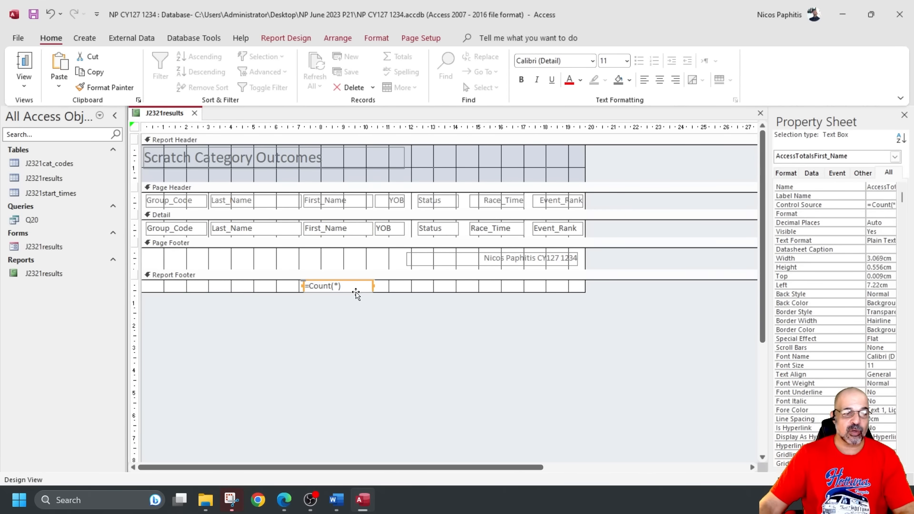
click(23, 64)
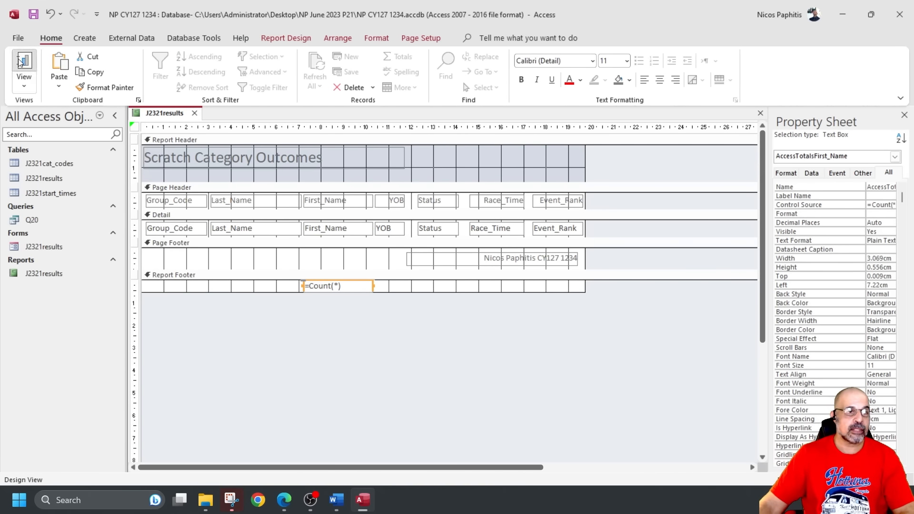
scroll(422, 317, down, 10)
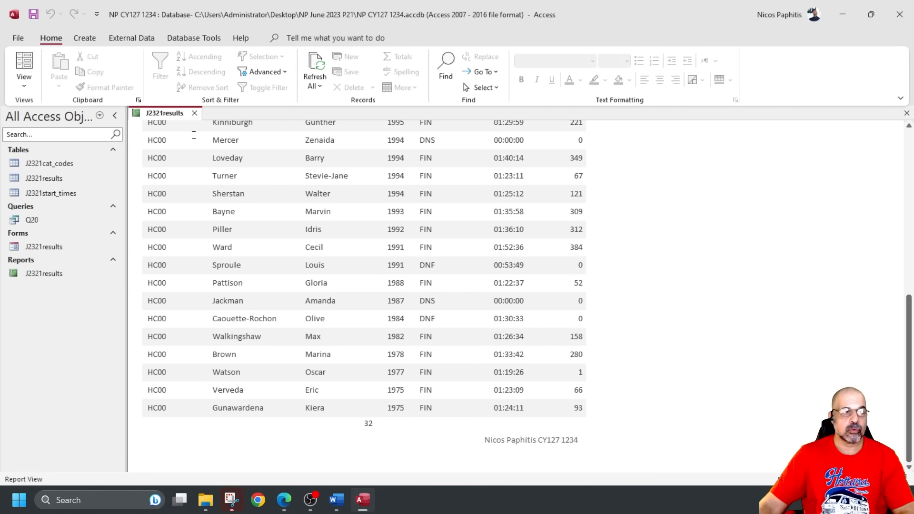
click(23, 85)
Set the =Count(*) total's Decimal Places property to 0 in the Property Sheet.
click(67, 193)
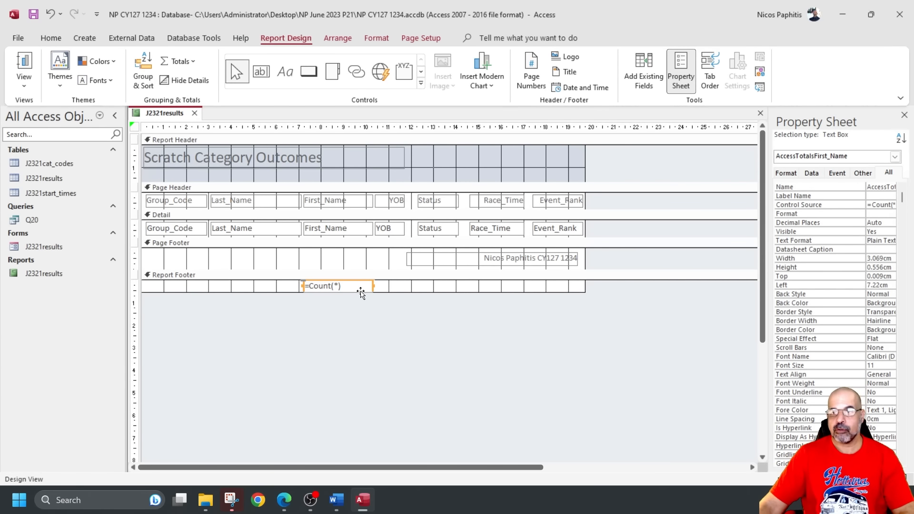
drag(767, 190, 664, 190)
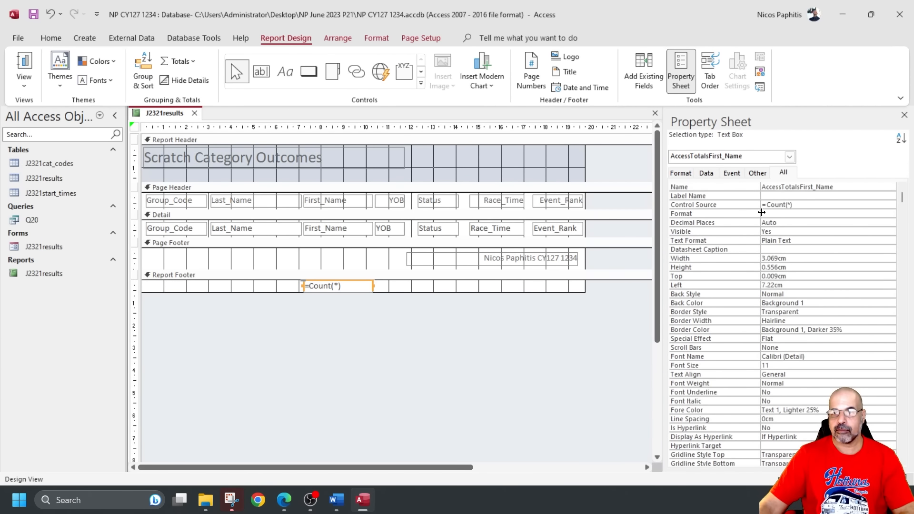
click(803, 213)
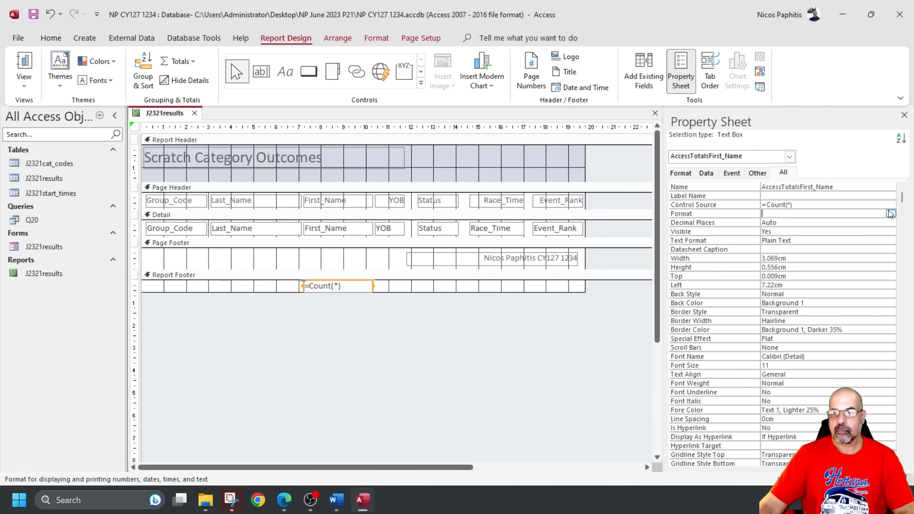
click(890, 213)
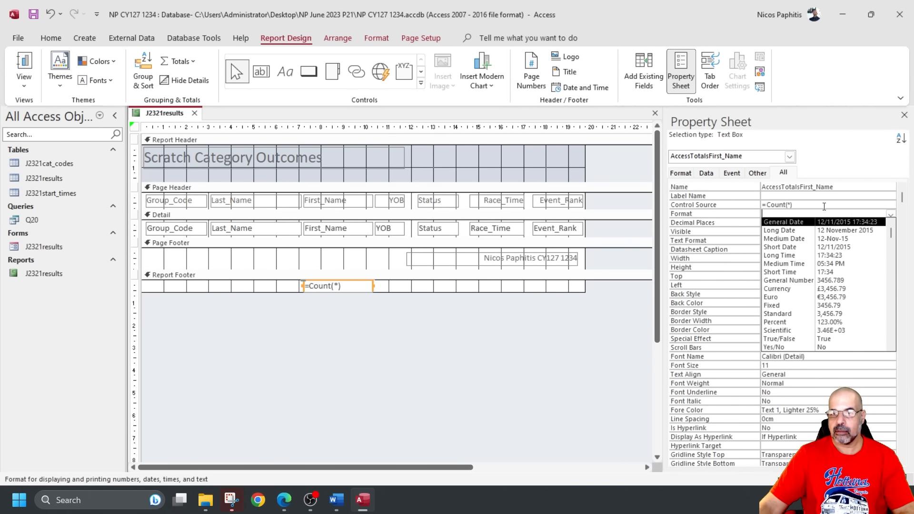
click(840, 167)
click(749, 223)
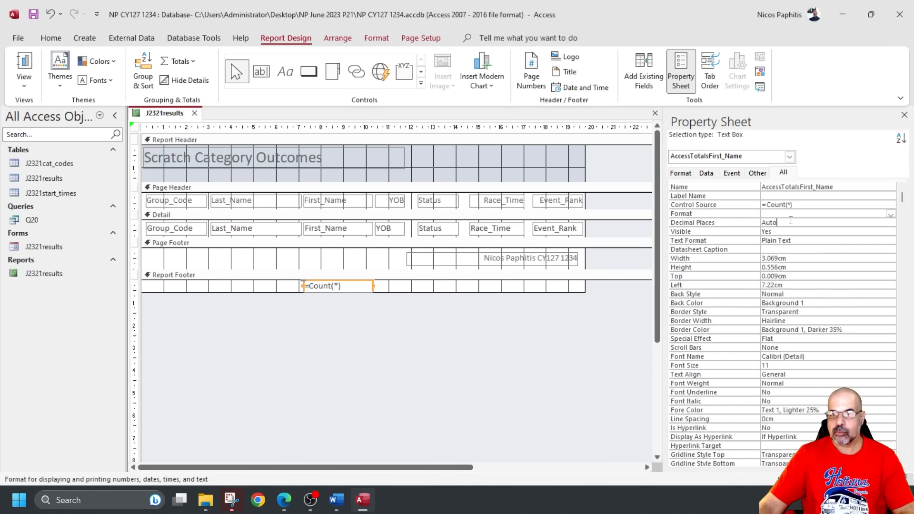
click(890, 223)
click(788, 240)
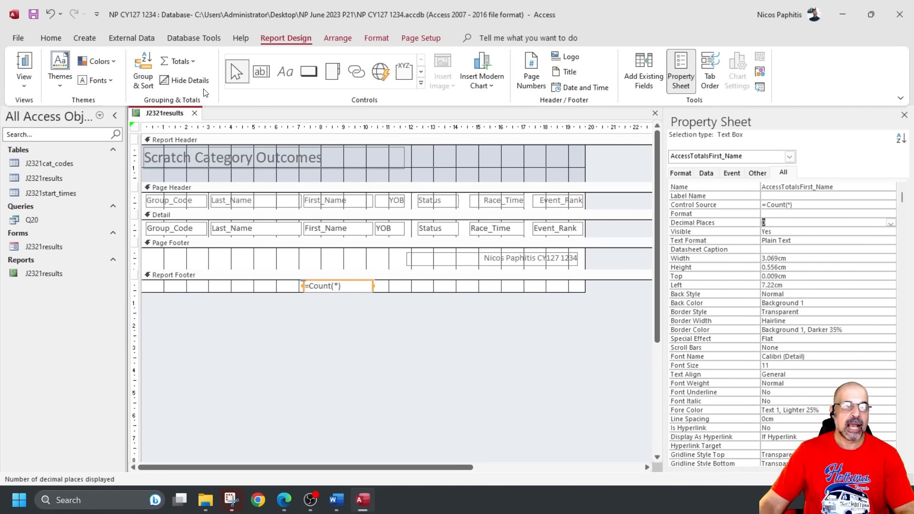
click(285, 71)
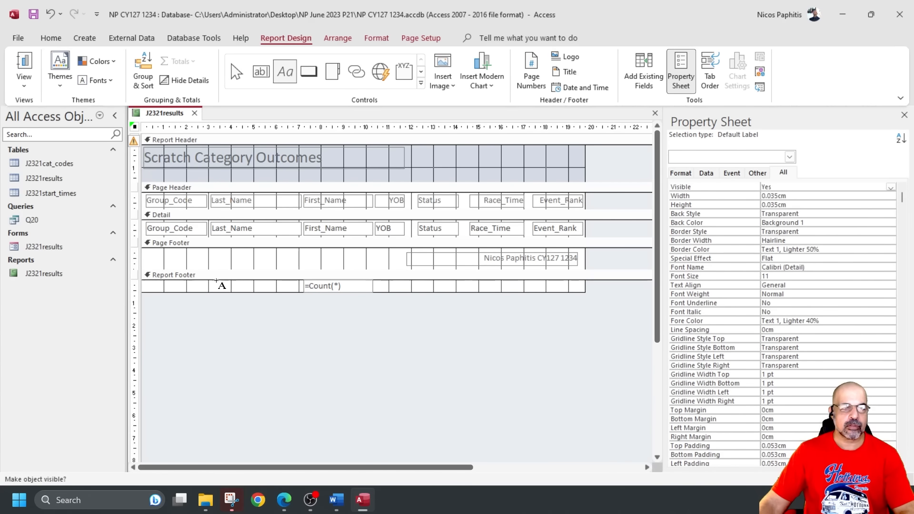
Draw a label reading 'Number od cyclists' left of the count in the report footer.
drag(197, 282, 301, 293)
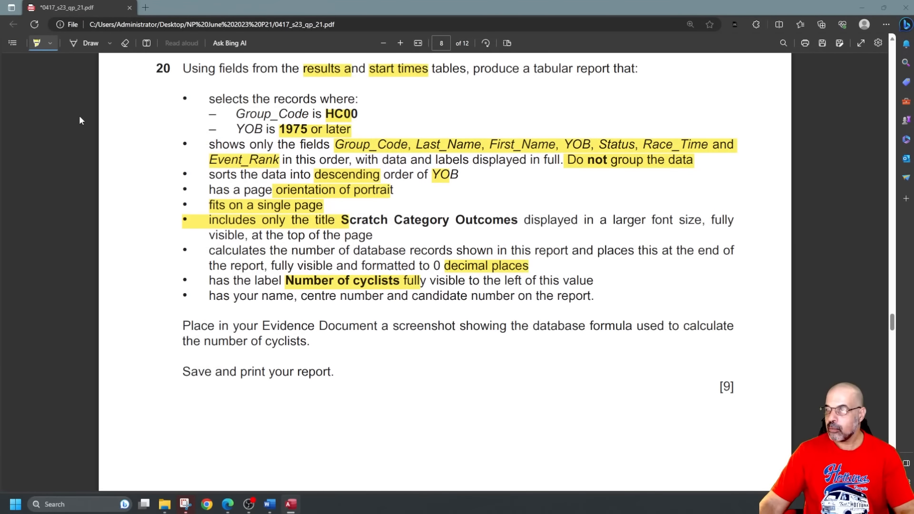
click(37, 44)
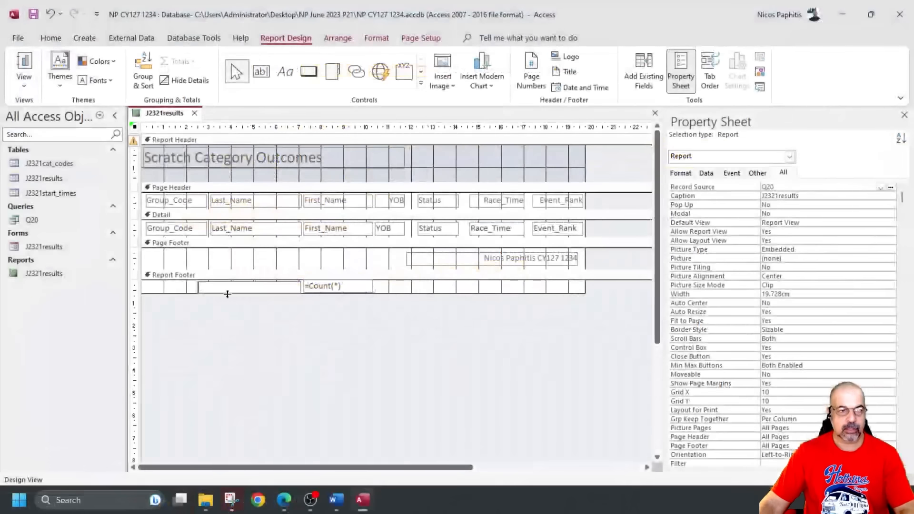
text(Nu)
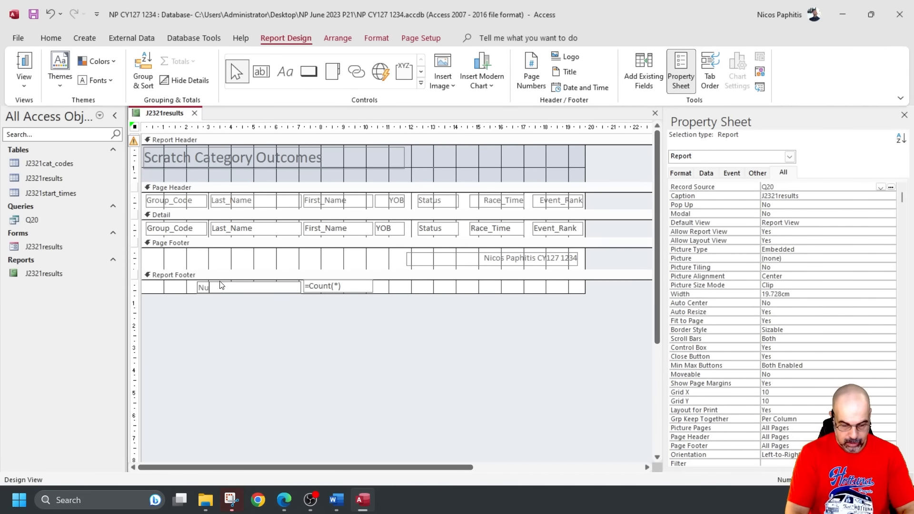
text(mber od cycli)
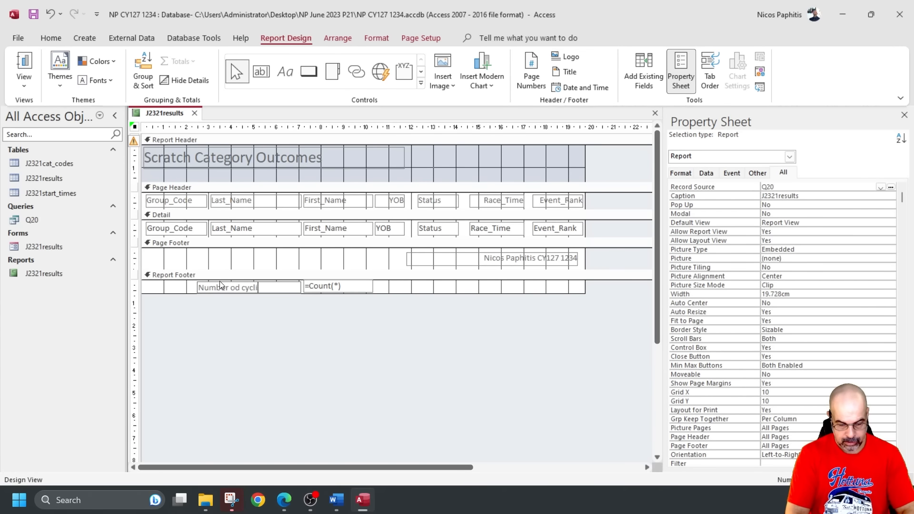
text(sts)
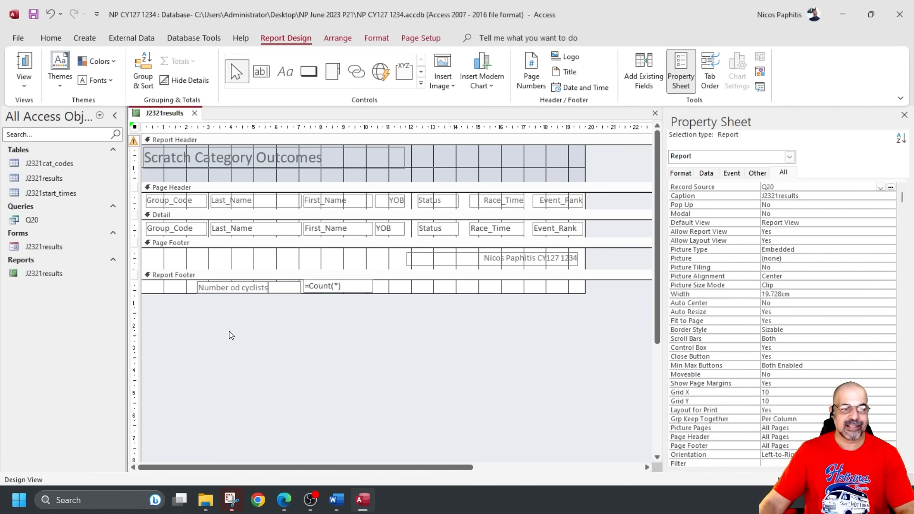
Narrow the 'Number od cyclists' label, check it beside 32 in Report View, then return to Design View.
click(198, 288)
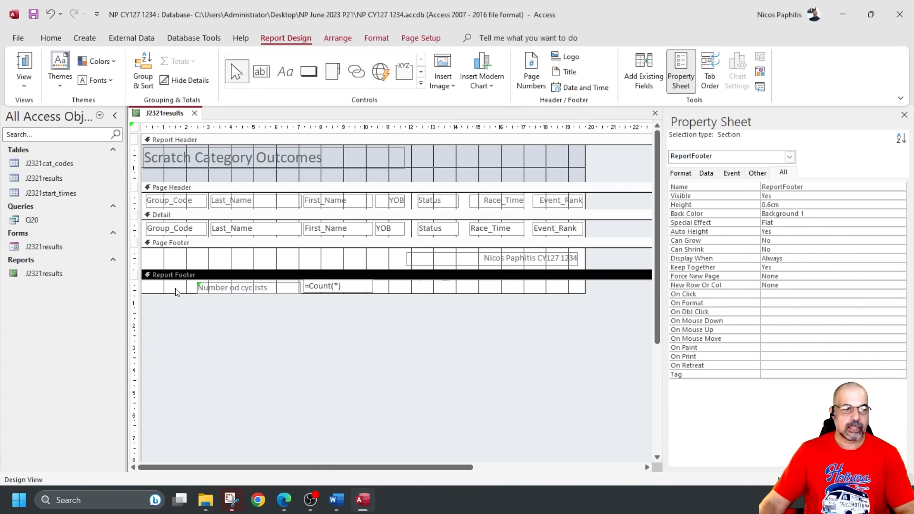
drag(195, 288, 209, 288)
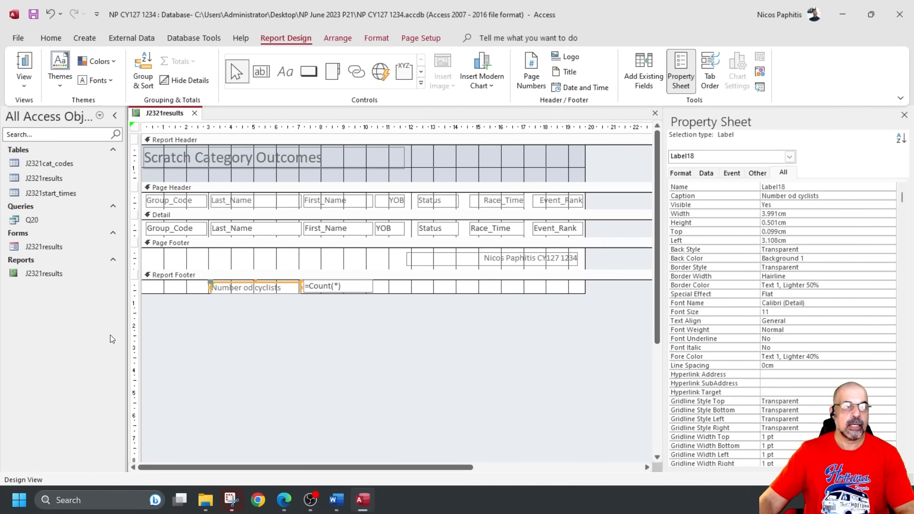
click(24, 64)
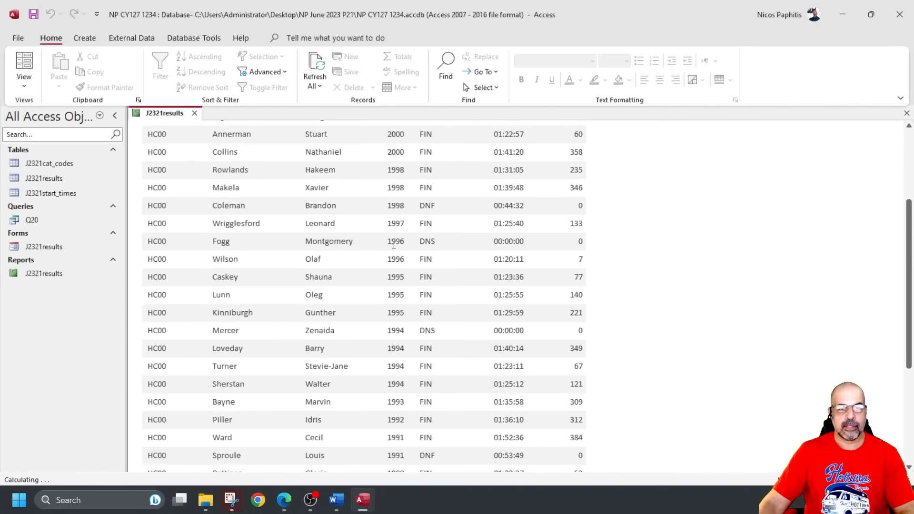
scroll(393, 244, down, 5)
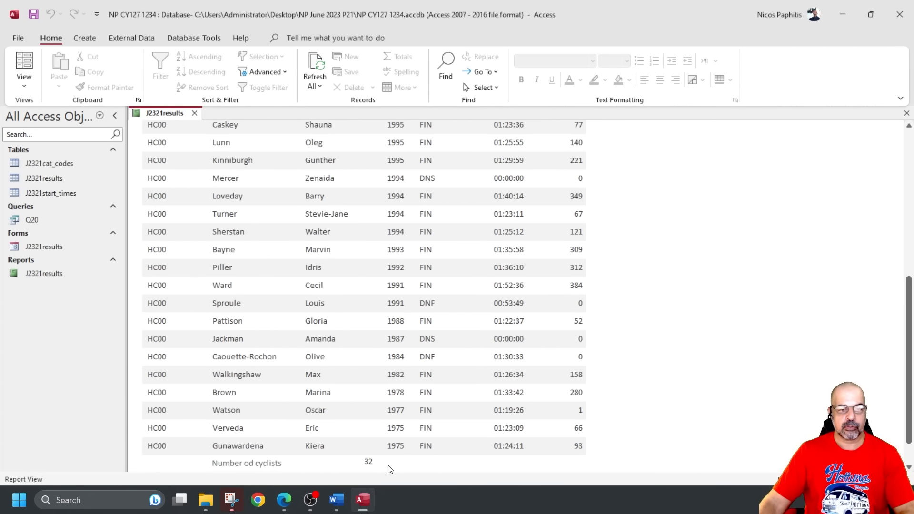
scroll(578, 425, down, 1)
scroll(604, 447, up, 1)
scroll(604, 448, up, 3)
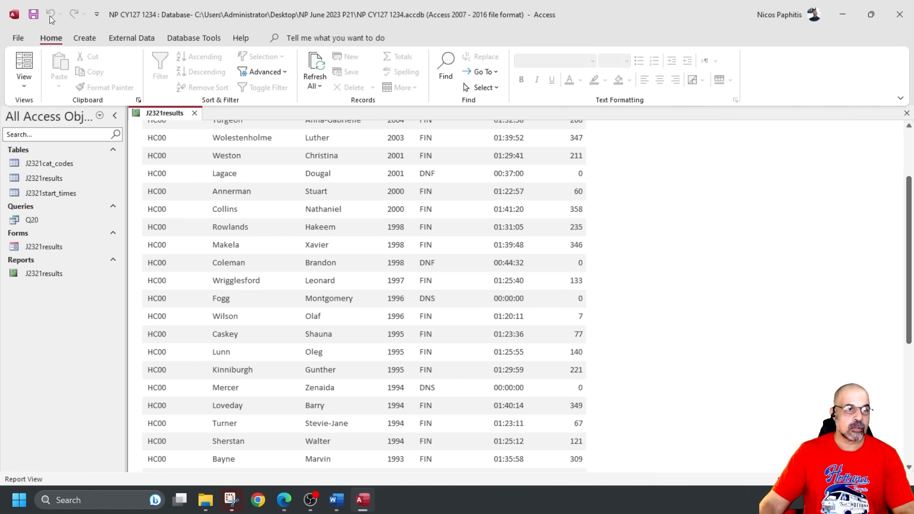
click(24, 83)
click(72, 184)
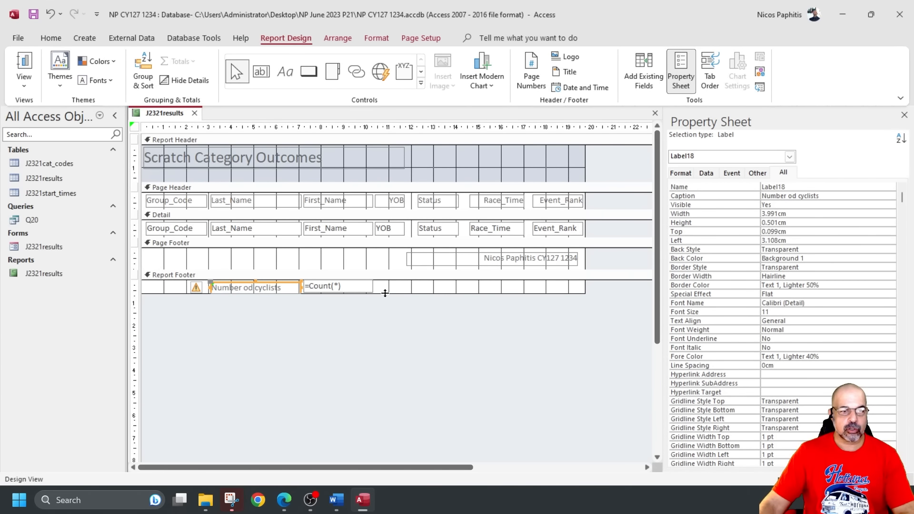
Snip the Report Footer's label and =Count(*) formula, then bring the Word evidence document forward.
click(403, 291)
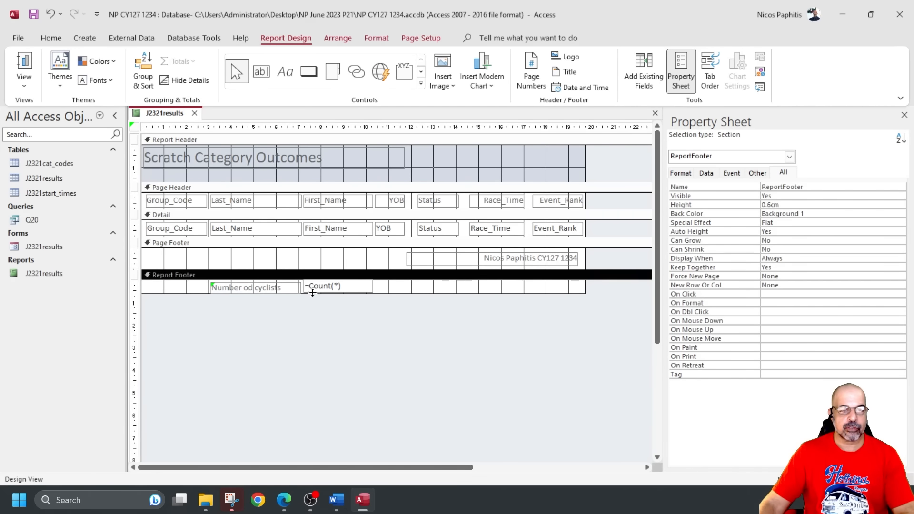
click(232, 497)
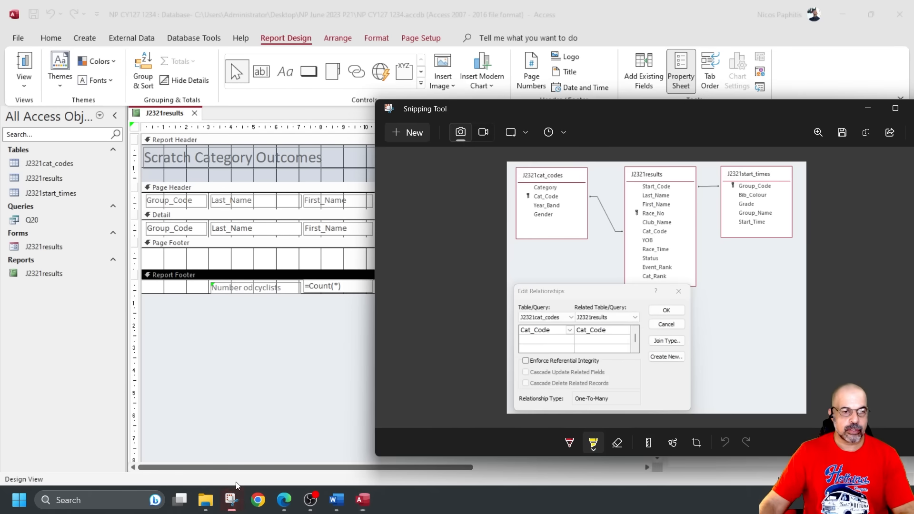
click(413, 133)
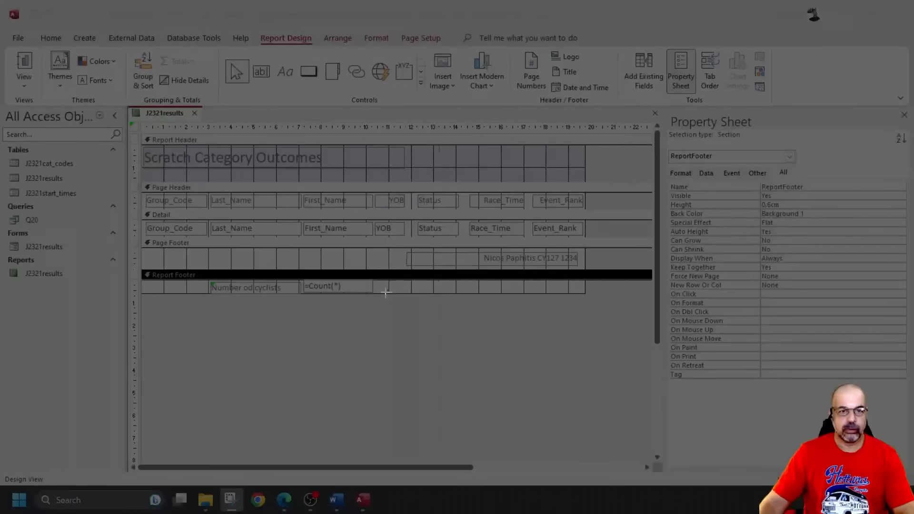
drag(377, 303, 201, 274)
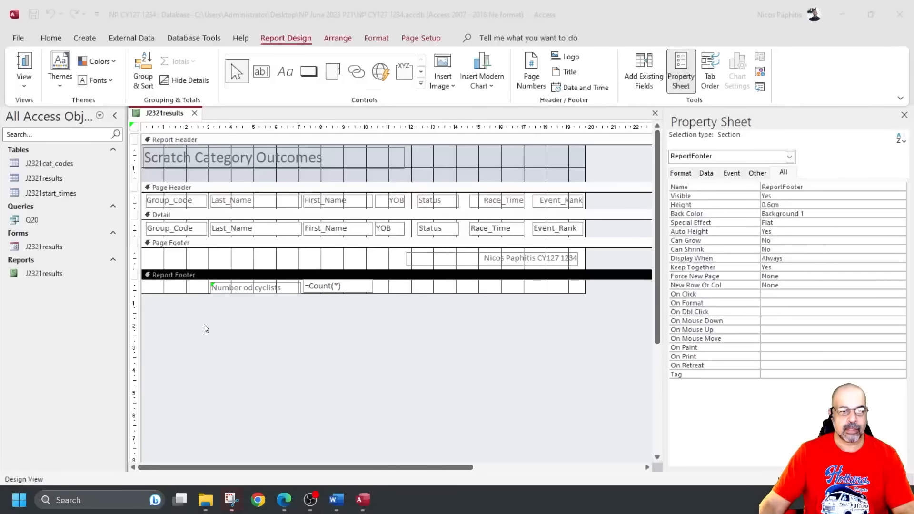
click(336, 499)
Paste the footer formula screenshot under the Step 21 evidence heading, adding a blank line after it.
scroll(322, 380, down, 5)
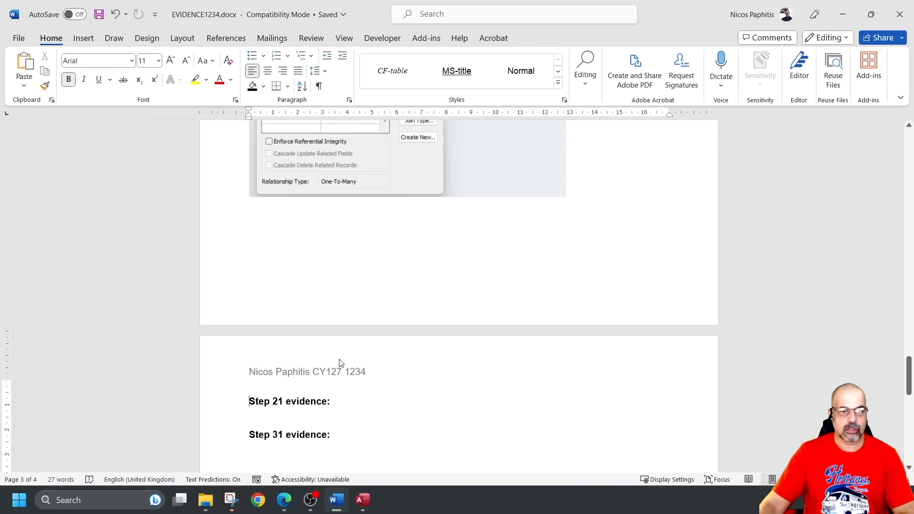
click(327, 415)
key(ctrl+v)
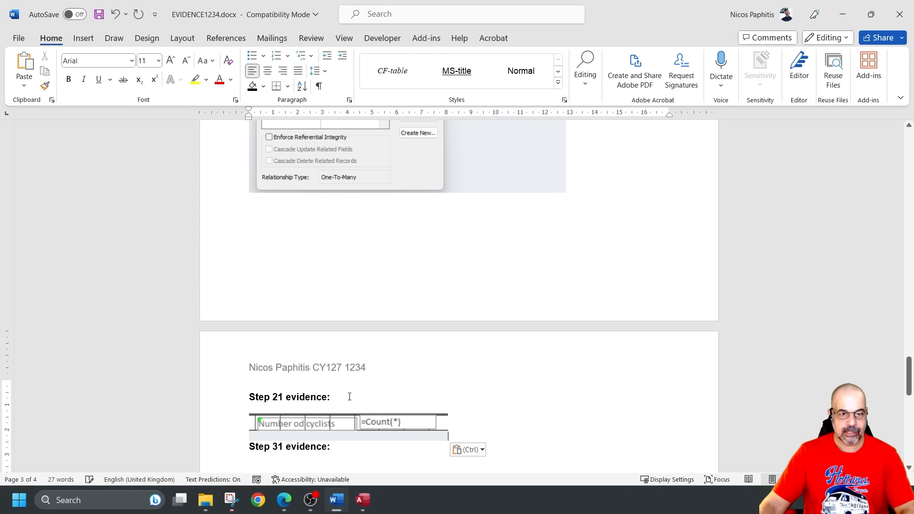
key(Return)
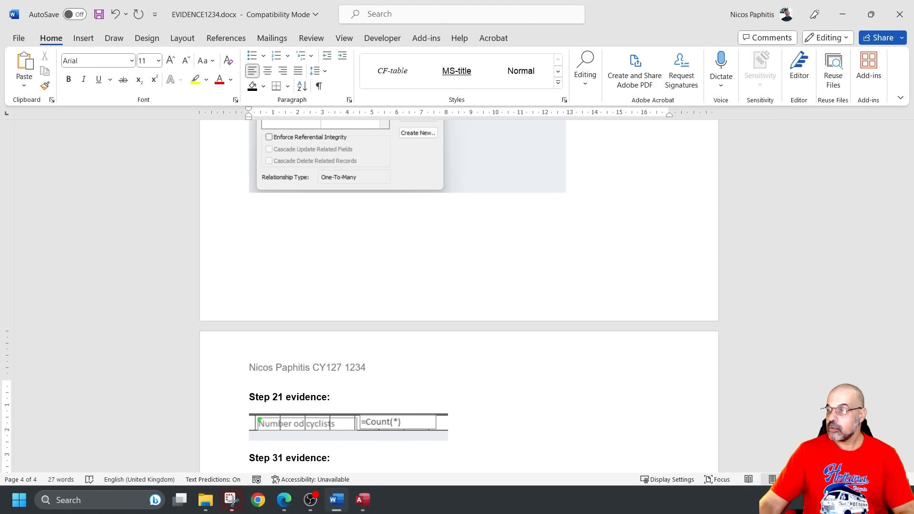
scroll(530, 234, up, 3)
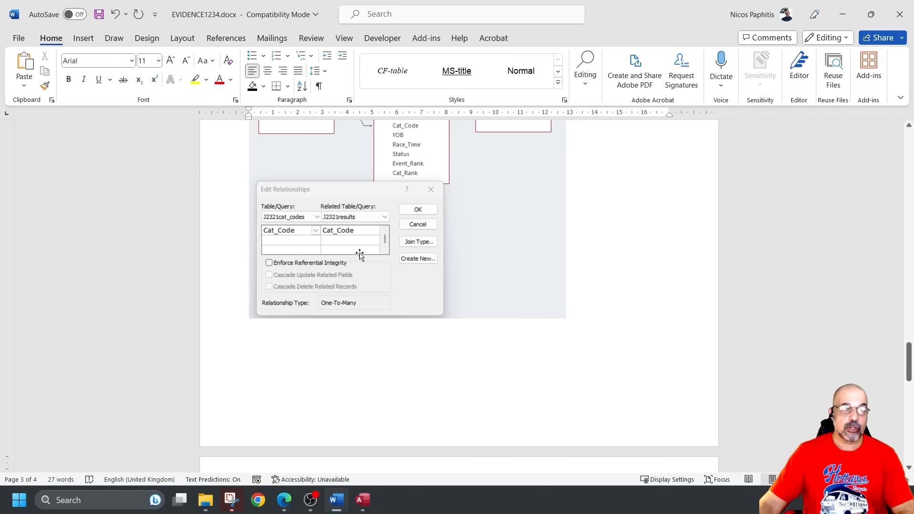
Minimize Word, preview the J2321results report with its data, then close it.
click(842, 15)
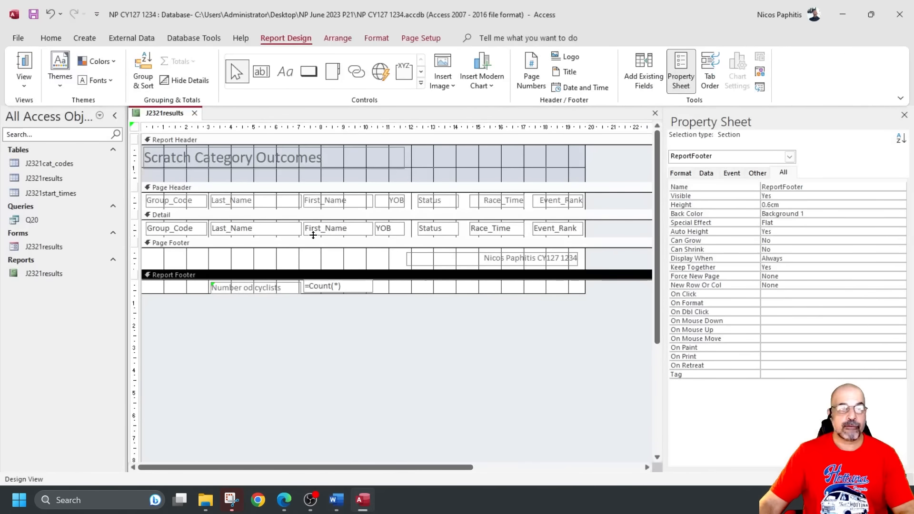
click(23, 66)
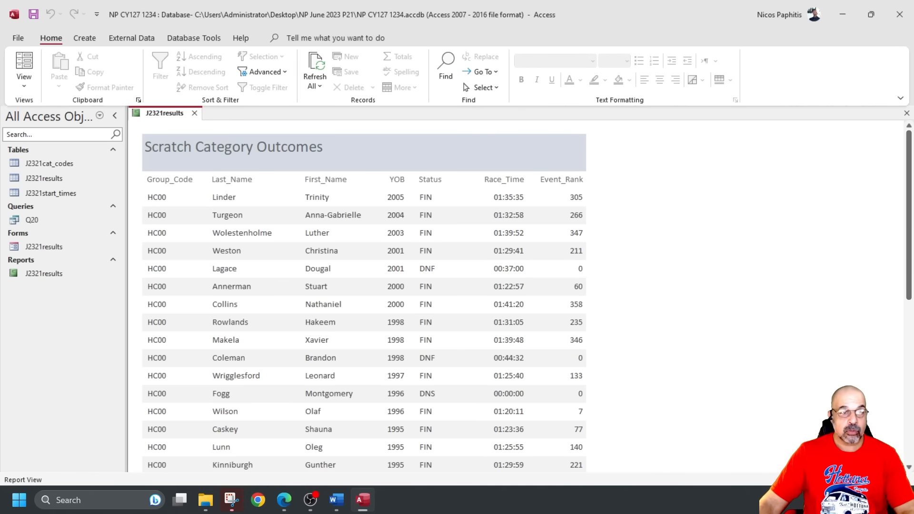
click(194, 113)
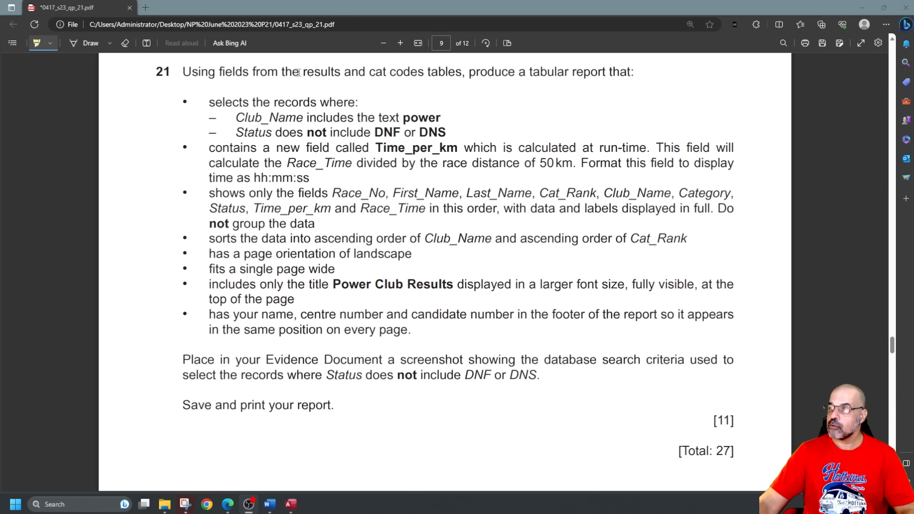
Highlight results, cat codes, Club_Name, power and the Status-not-DNF condition in question 21.
double_click(317, 73)
click(424, 104)
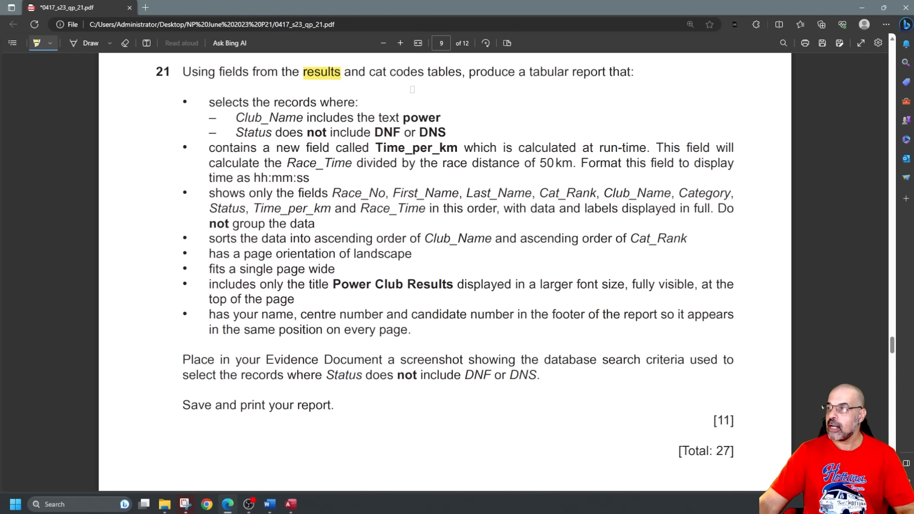
drag(369, 72, 418, 75)
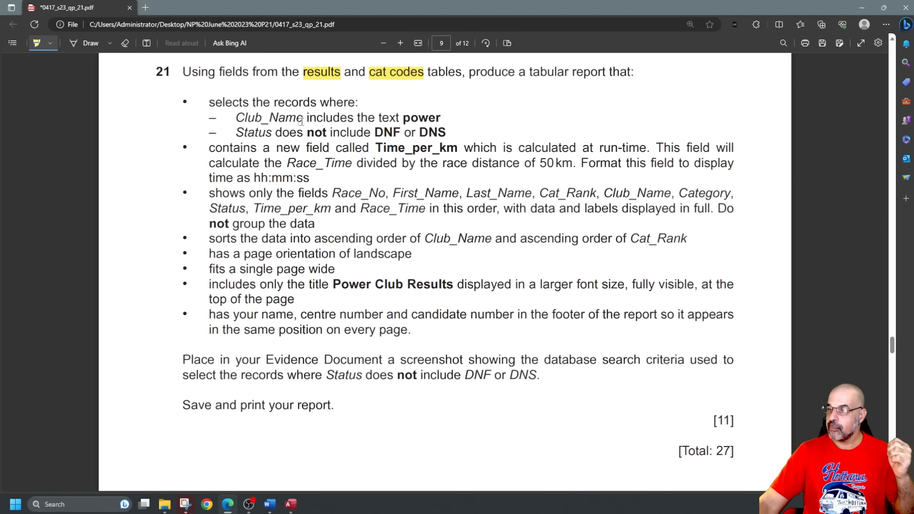
drag(225, 115, 304, 118)
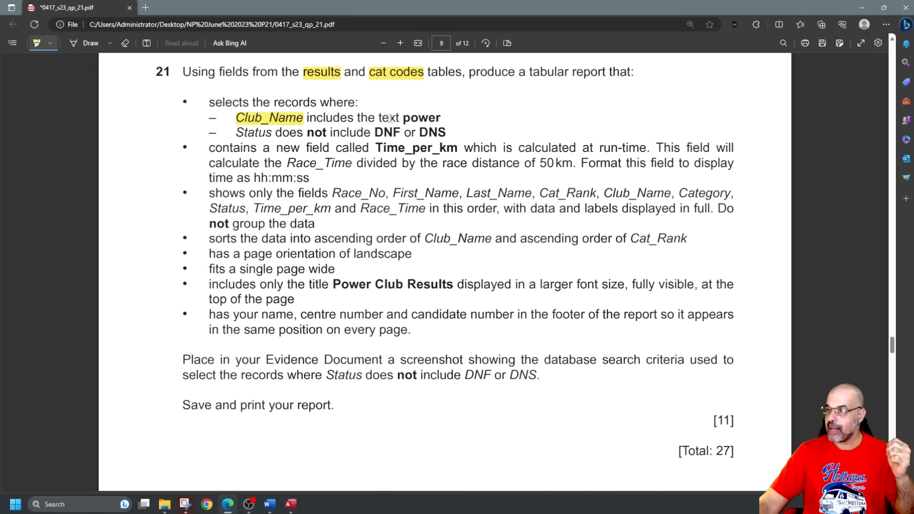
double_click(413, 117)
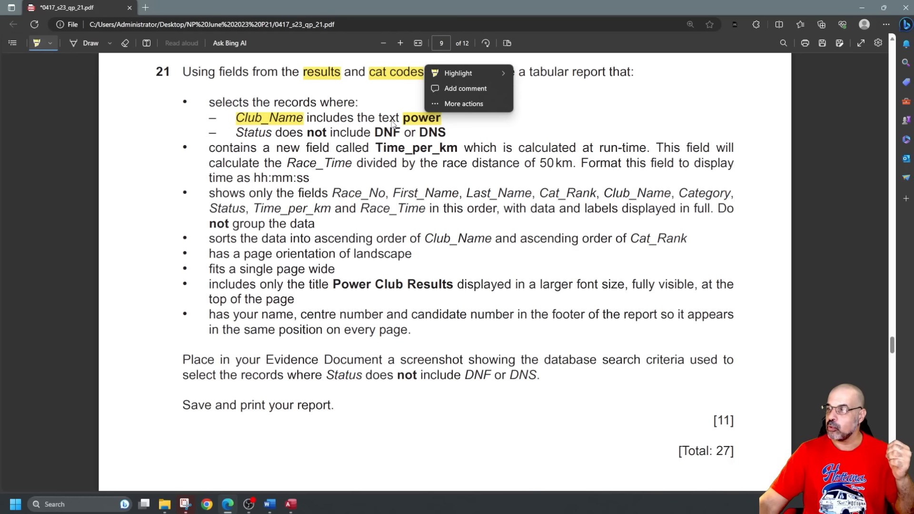
drag(237, 134, 450, 133)
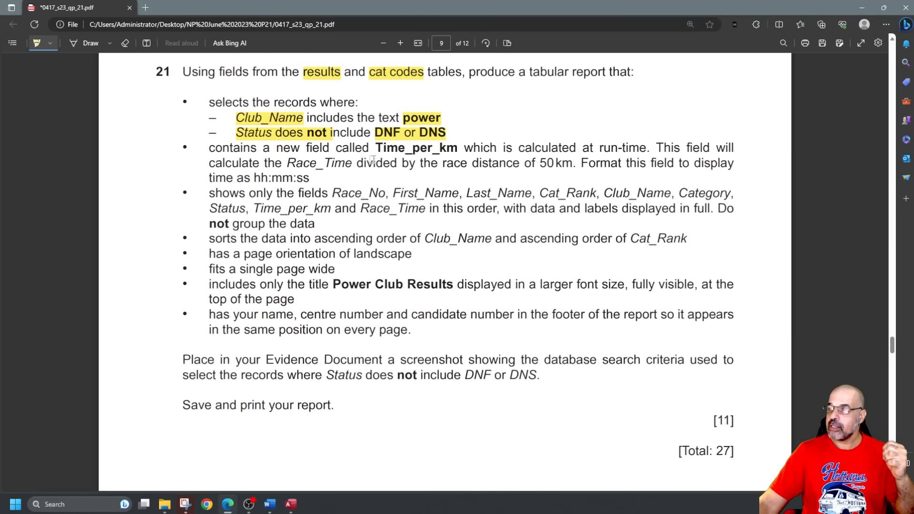
Highlight Time_per_km, Race_Time, 50km, hh:mm:ss and the required field list with its no-grouping note.
drag(376, 150, 456, 149)
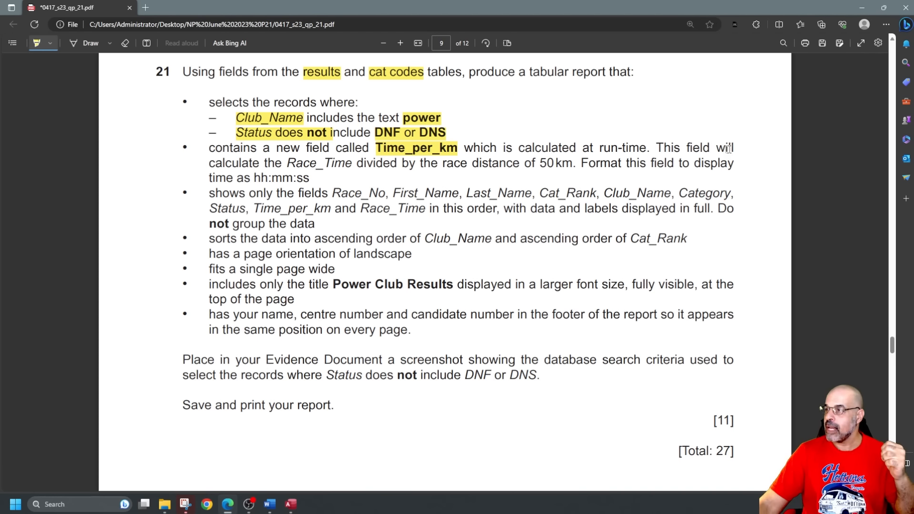
drag(288, 165, 355, 166)
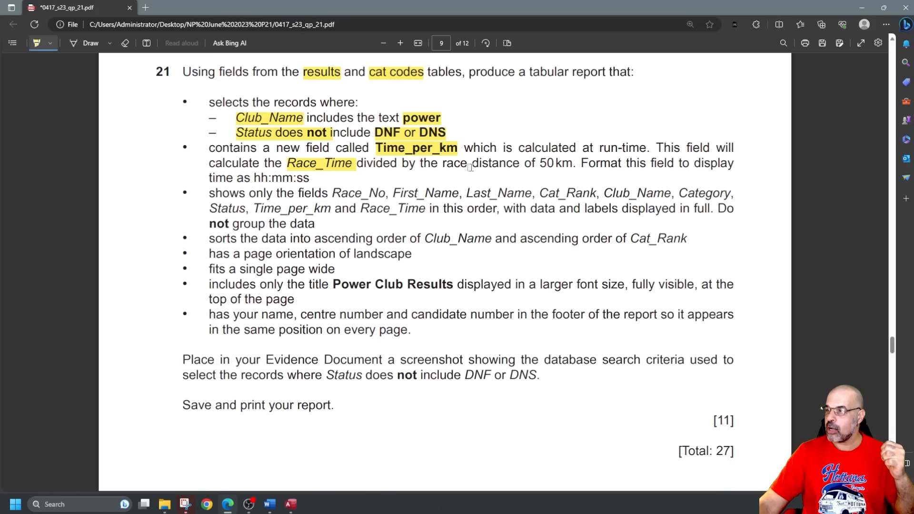
drag(536, 165, 574, 165)
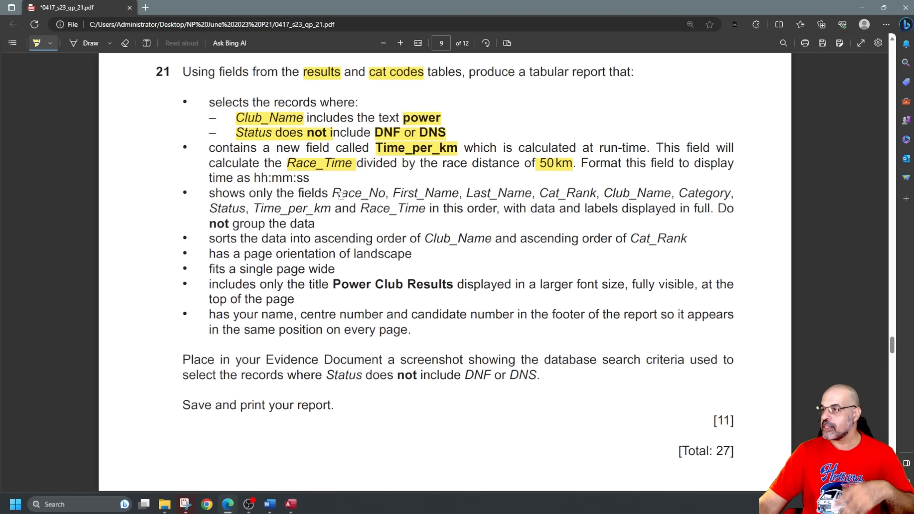
mouse_move(251, 179)
mouse_down()
mouse_move(581, 165)
mouse_move(305, 179)
mouse_up()
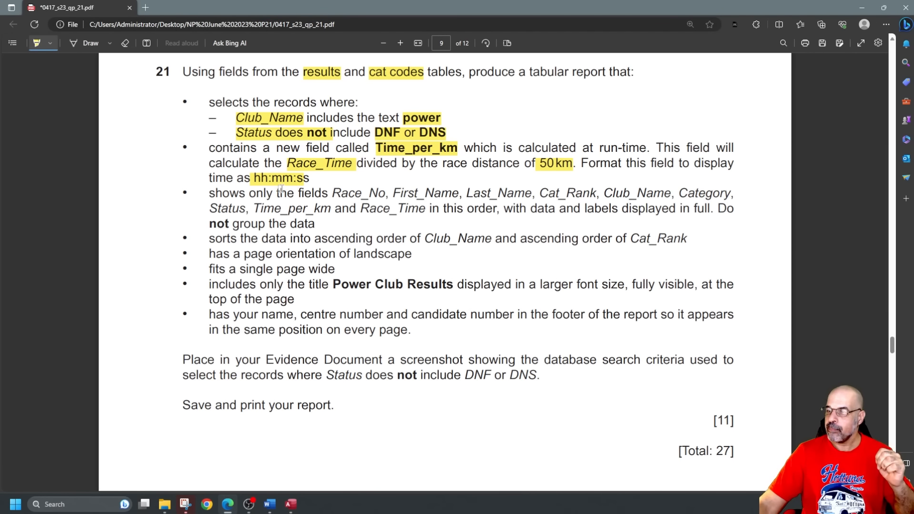
mouse_move(332, 193)
mouse_down()
mouse_move(485, 210)
mouse_move(422, 217)
mouse_up()
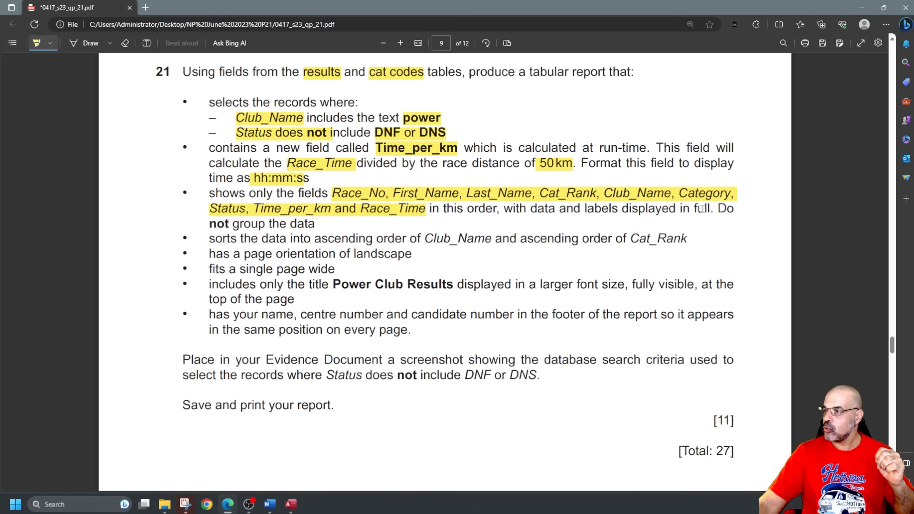
drag(713, 210, 259, 224)
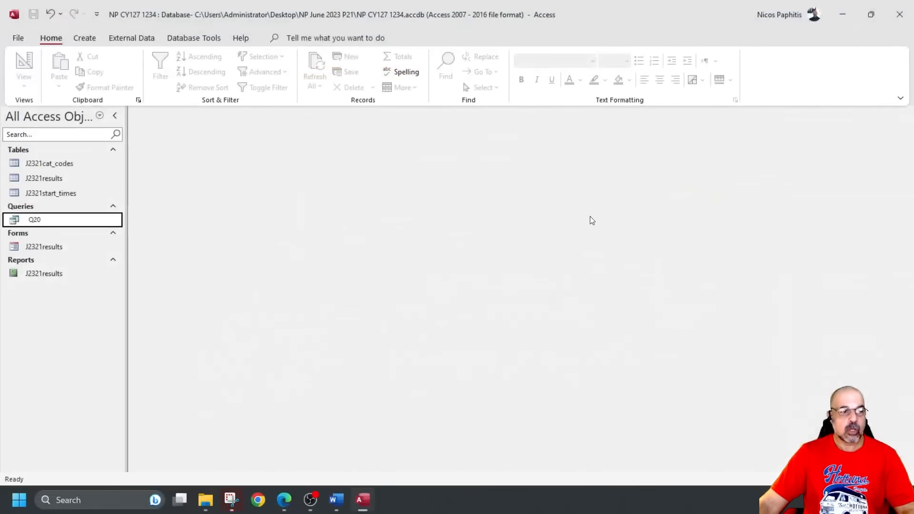
Start a new query in Design View and close the Property Sheet and Add Tables panes.
click(78, 42)
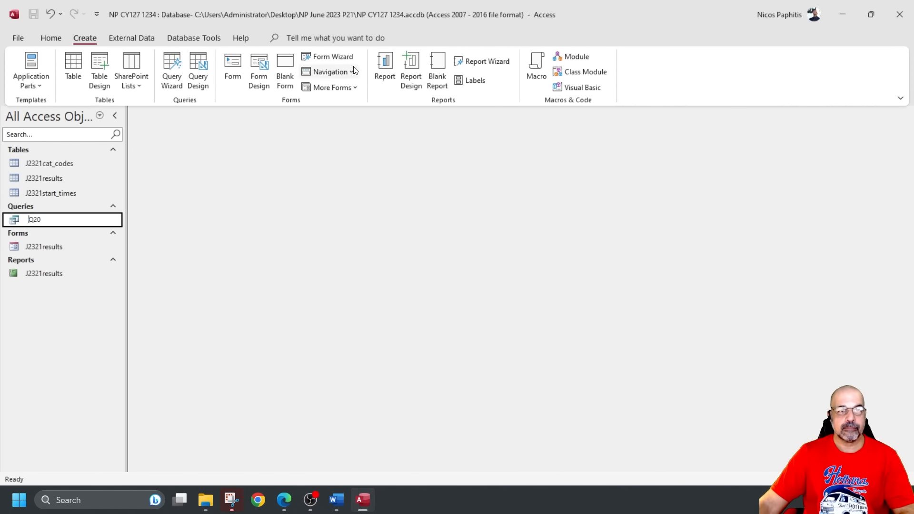
click(198, 67)
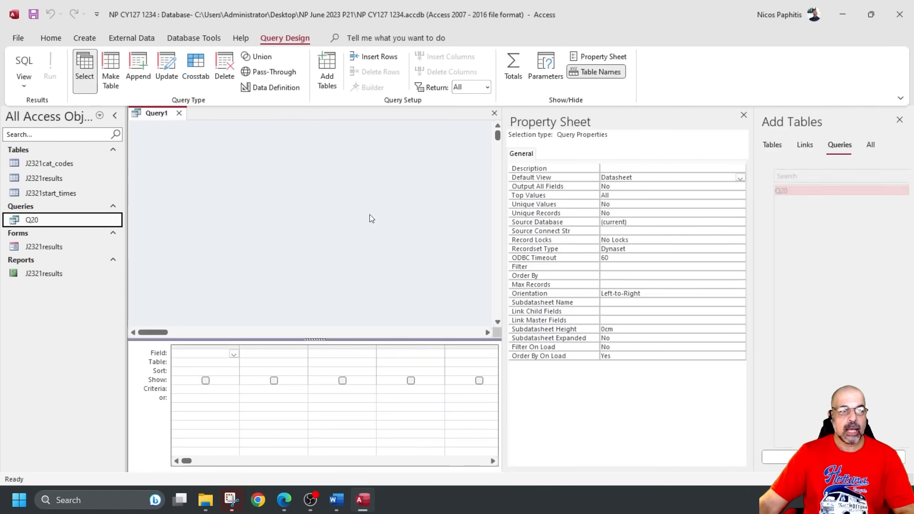
click(743, 115)
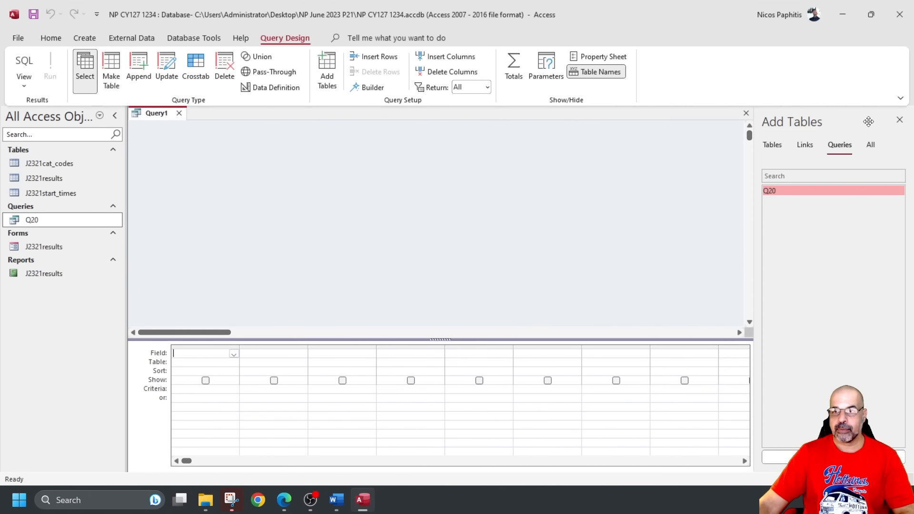
click(899, 120)
Add the joined J2321cat_codes and J2321results tables, enlarging the results box to show every field.
right_click(648, 174)
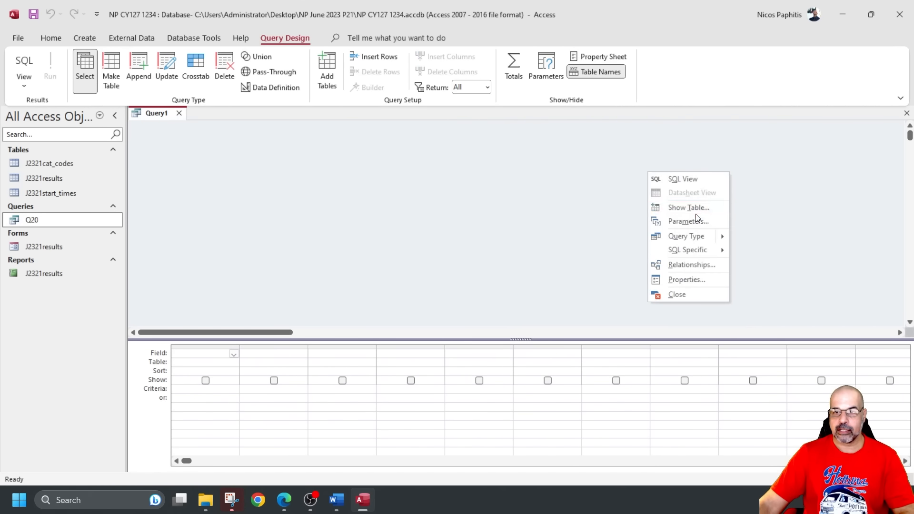
click(695, 213)
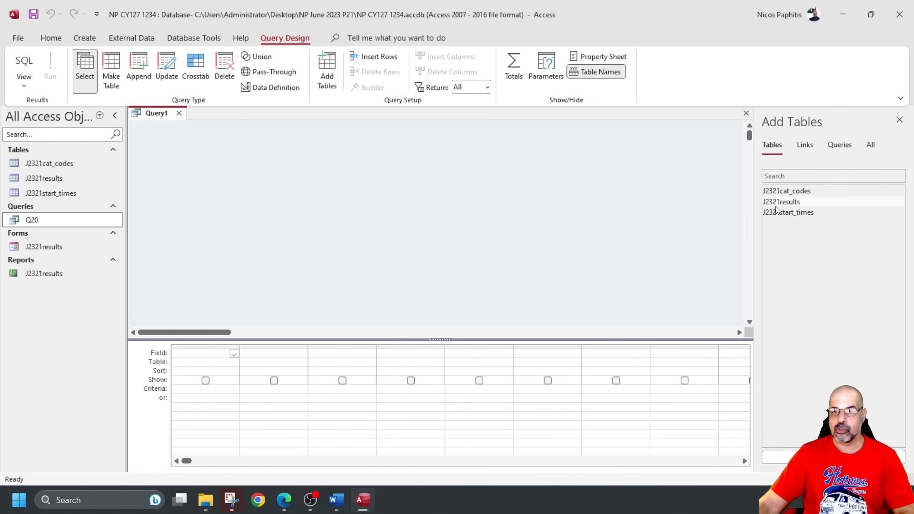
double_click(795, 191)
double_click(796, 201)
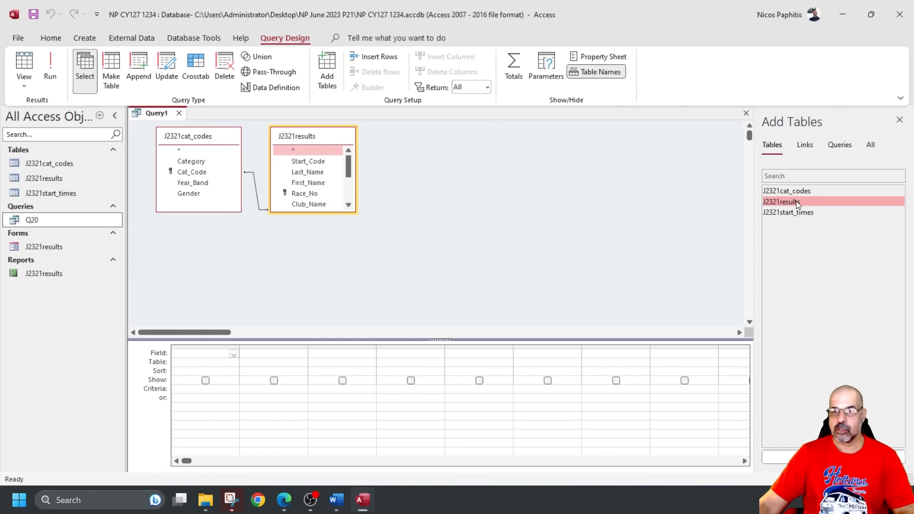
drag(342, 213, 354, 285)
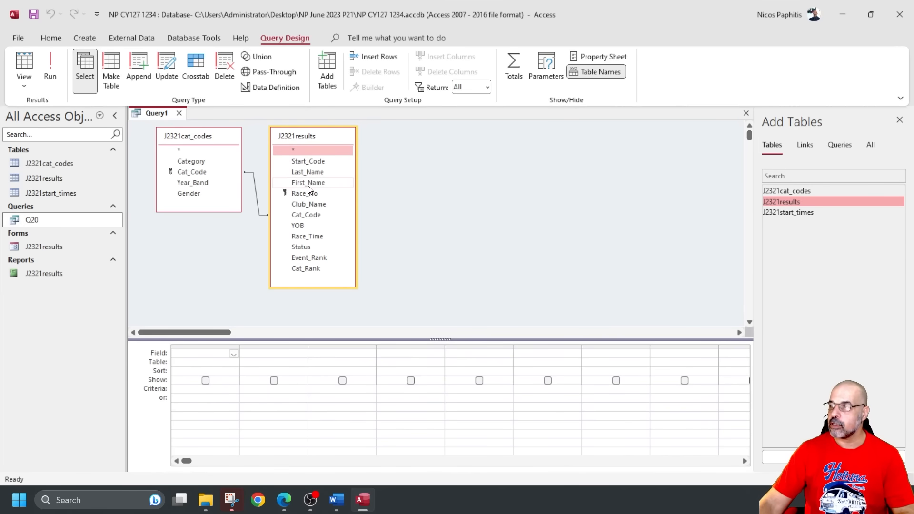
click(193, 351)
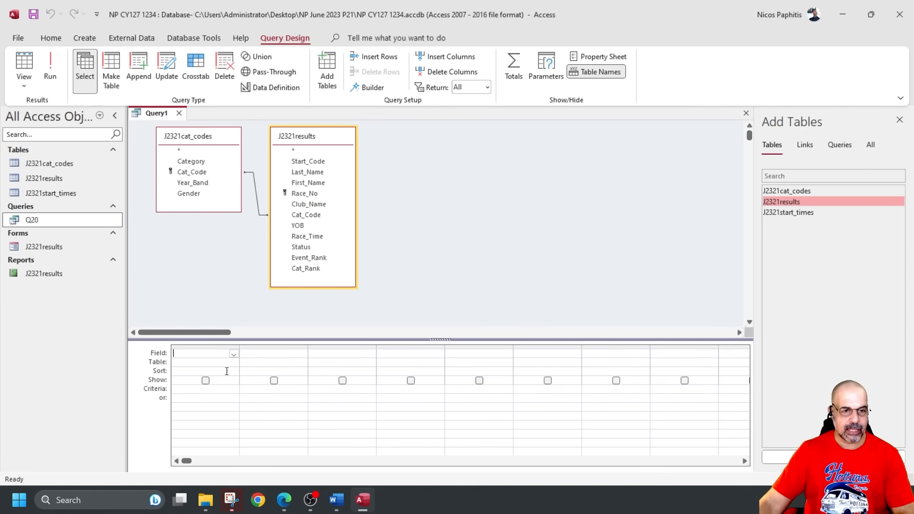
click(240, 361)
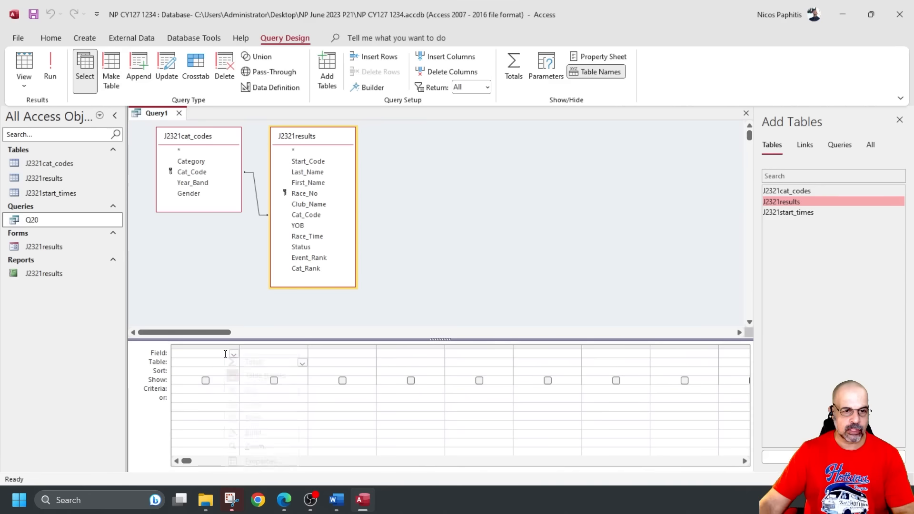
Build the first column's expression [J2321results]![Race_Time]/50 in Expression Builder.
right_click(225, 357)
click(272, 433)
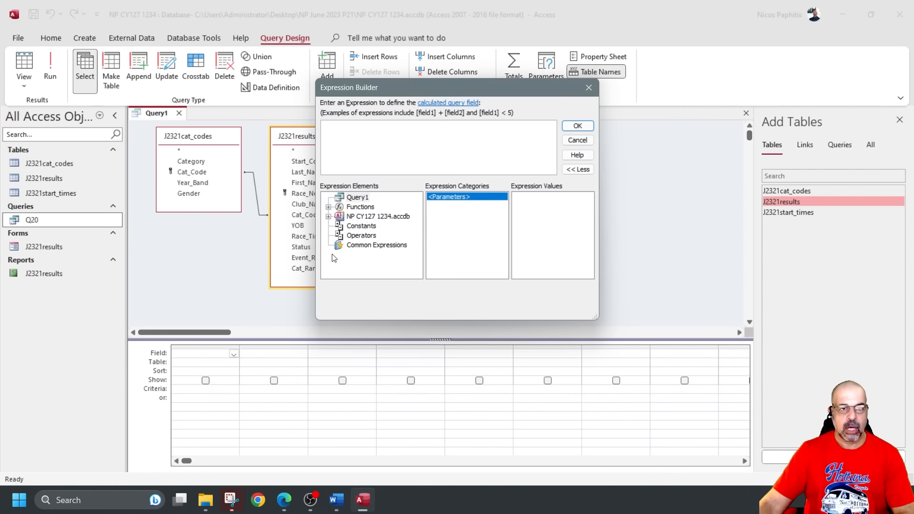
click(328, 216)
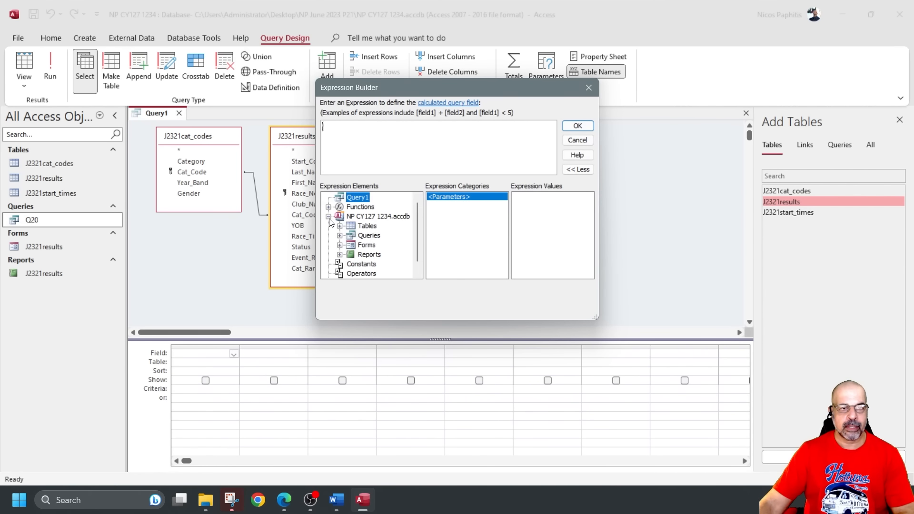
click(339, 225)
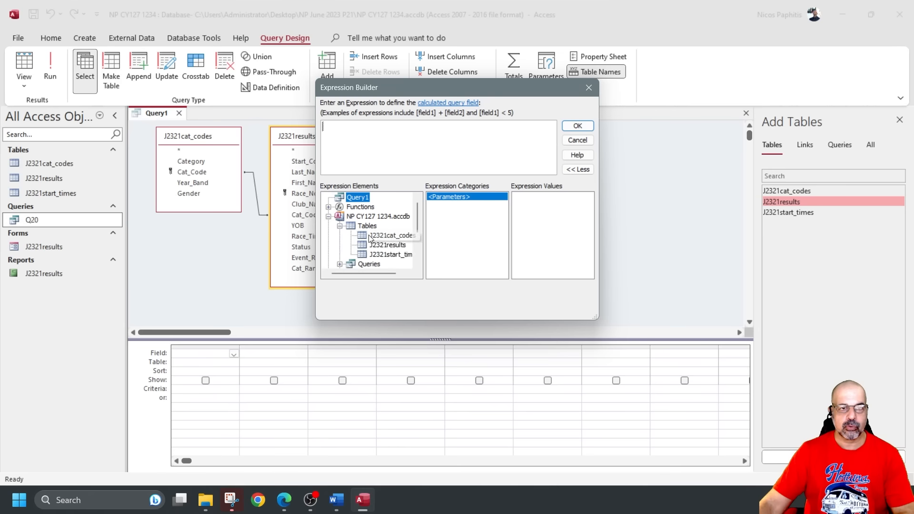
click(384, 245)
drag(444, 86, 493, 92)
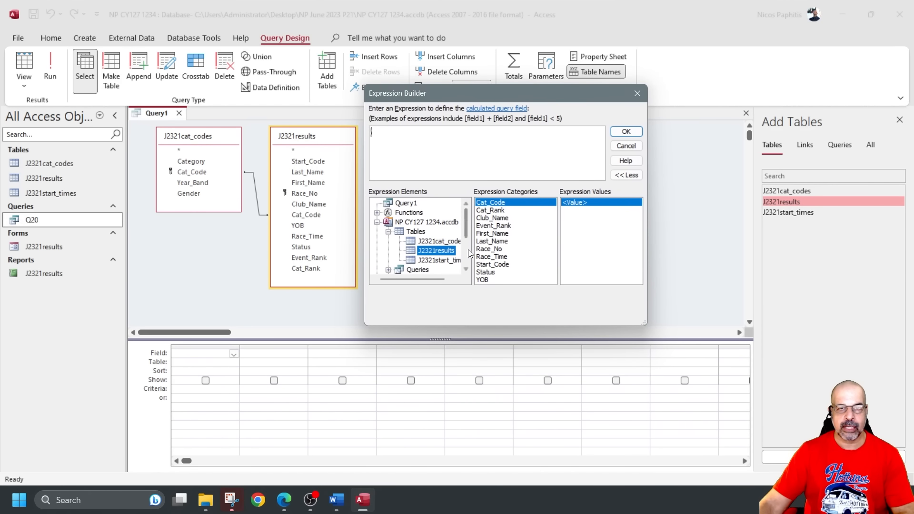
double_click(500, 258)
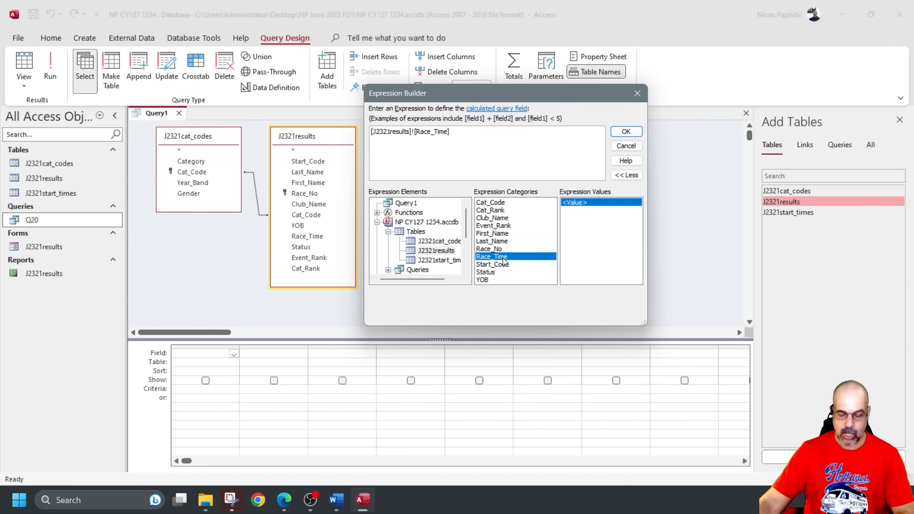
text(/50)
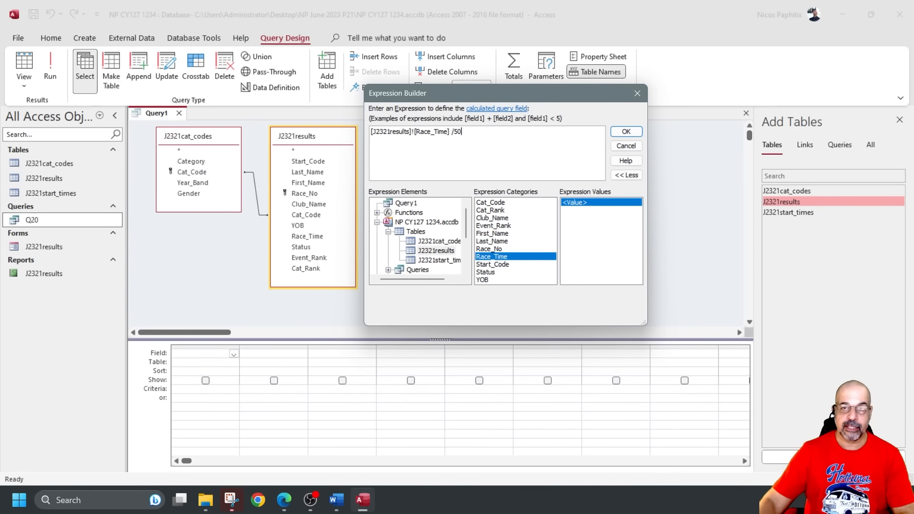
click(626, 131)
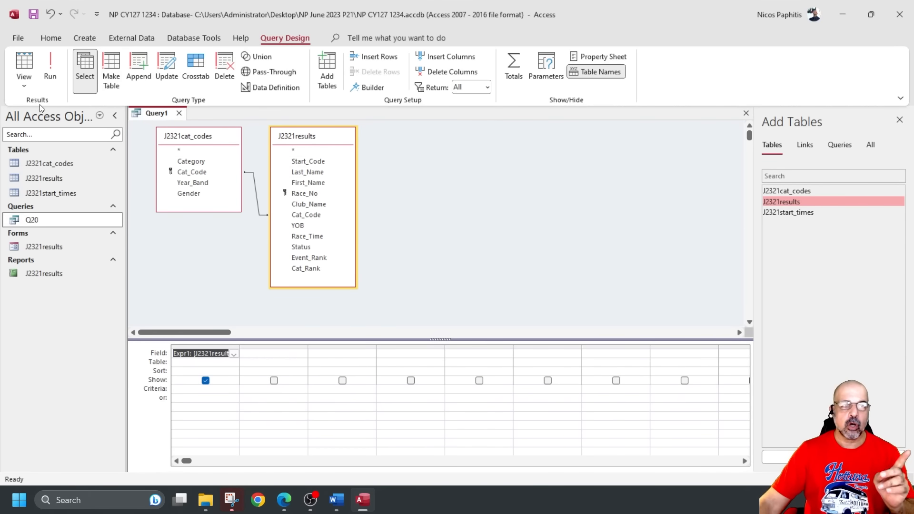
Set the calculated field's Format property to Long Time.
right_click(218, 350)
click(258, 458)
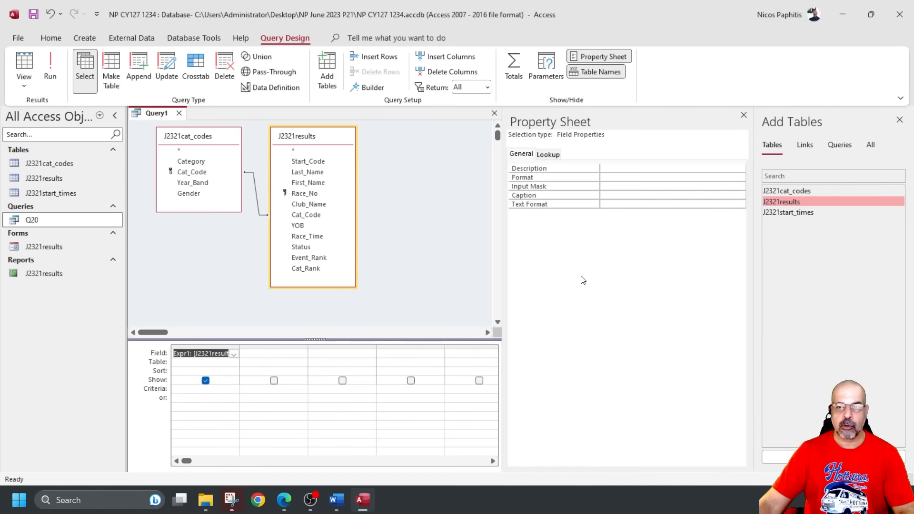
click(709, 178)
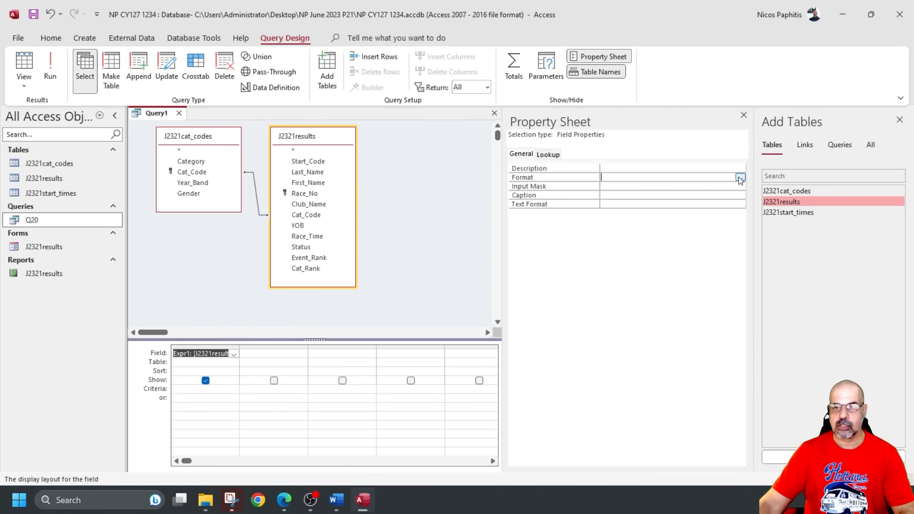
click(739, 178)
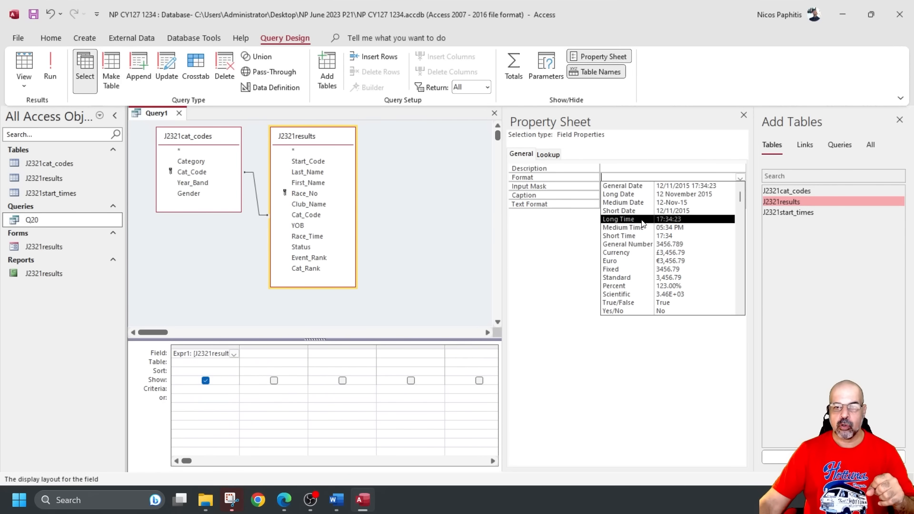
click(677, 221)
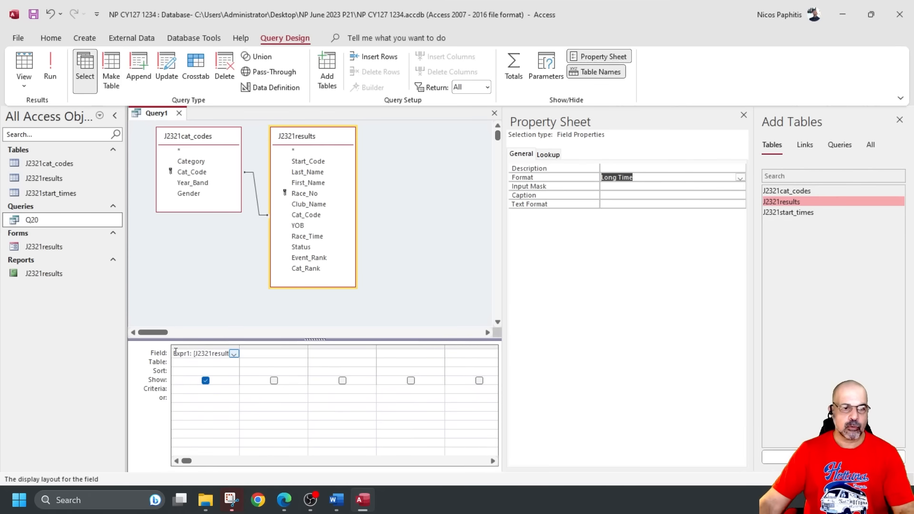
Rename the calculated field from Expr1 to Time_per_km.
click(192, 353)
key(BackSpace)
key(BackSpace)
key(BackSpace)
key(BackSpace)
key(BackSpace)
key(BackSpace)
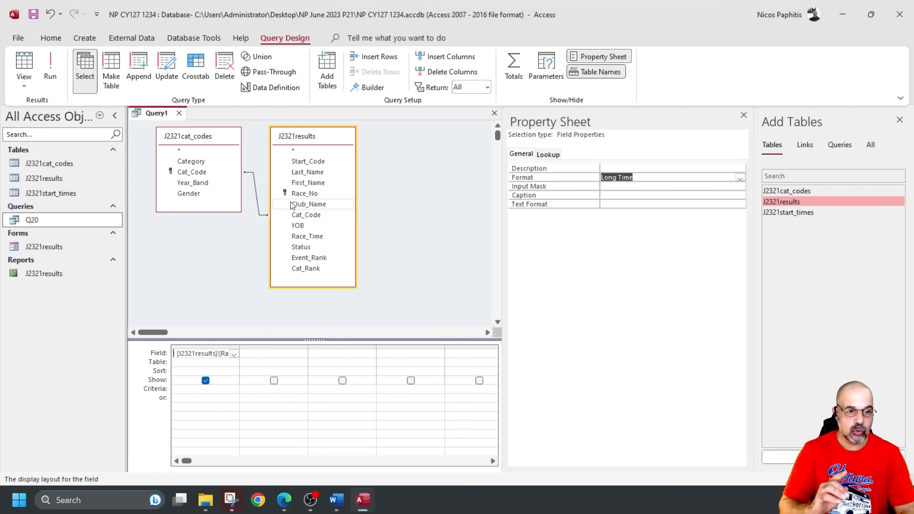
key(BackSpace)
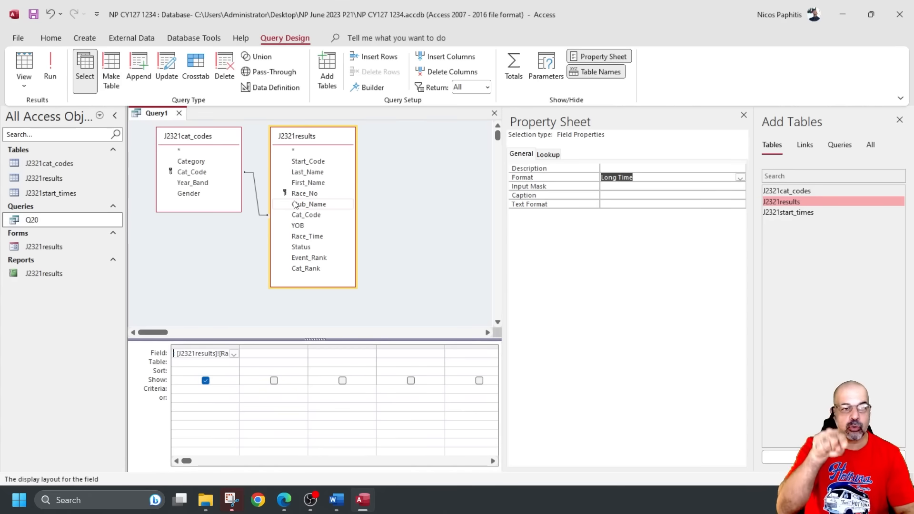
text(:)
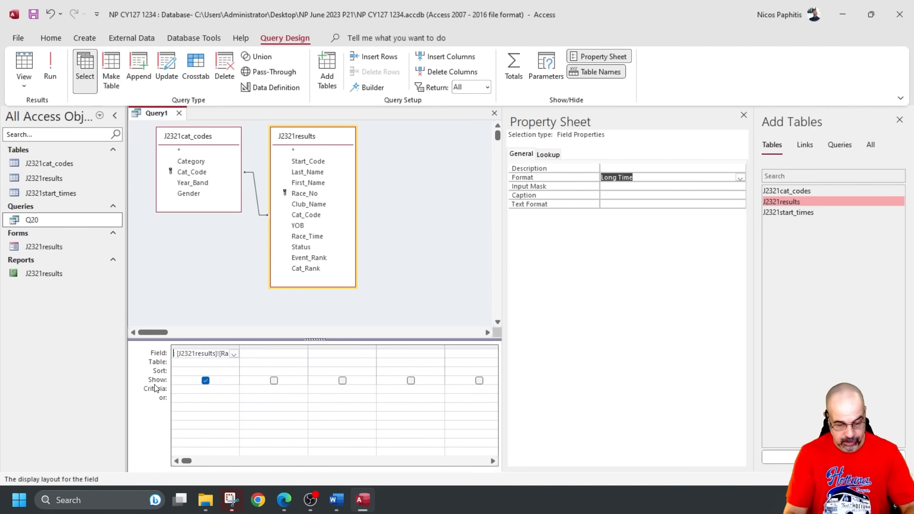
text(Time_)
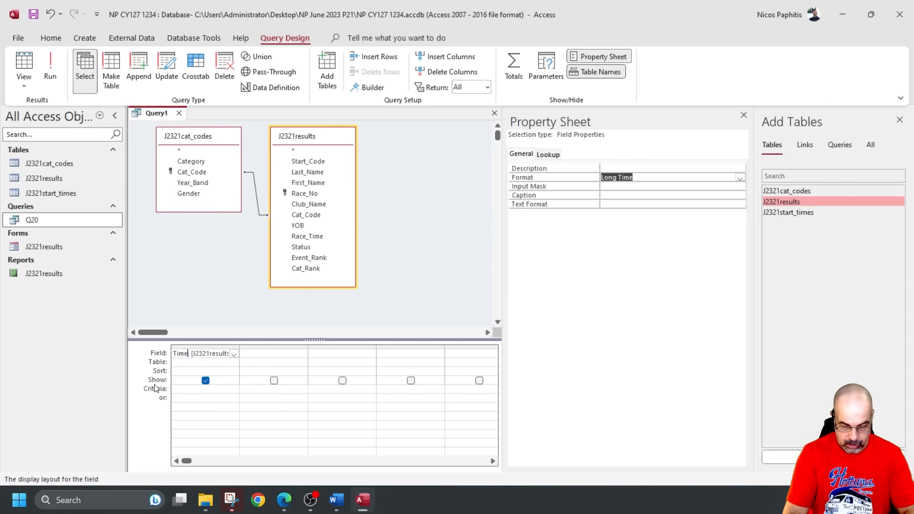
text(per)
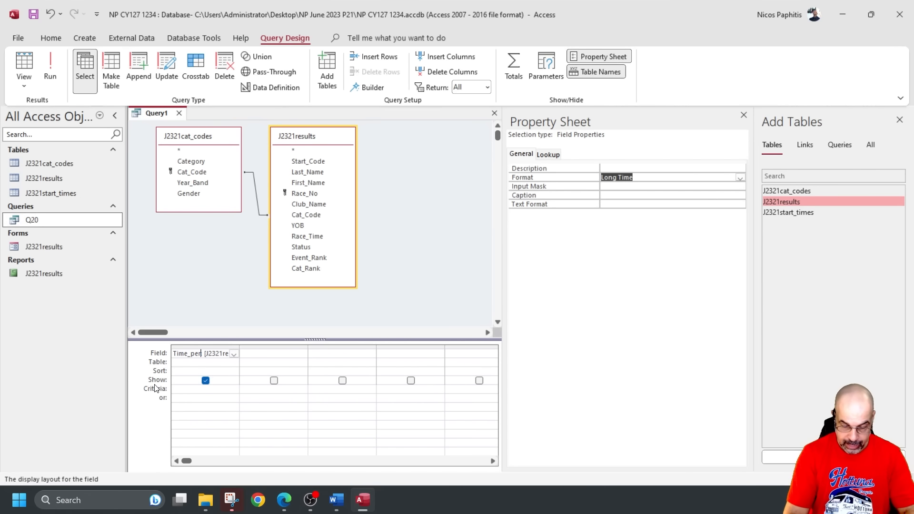
text(_km)
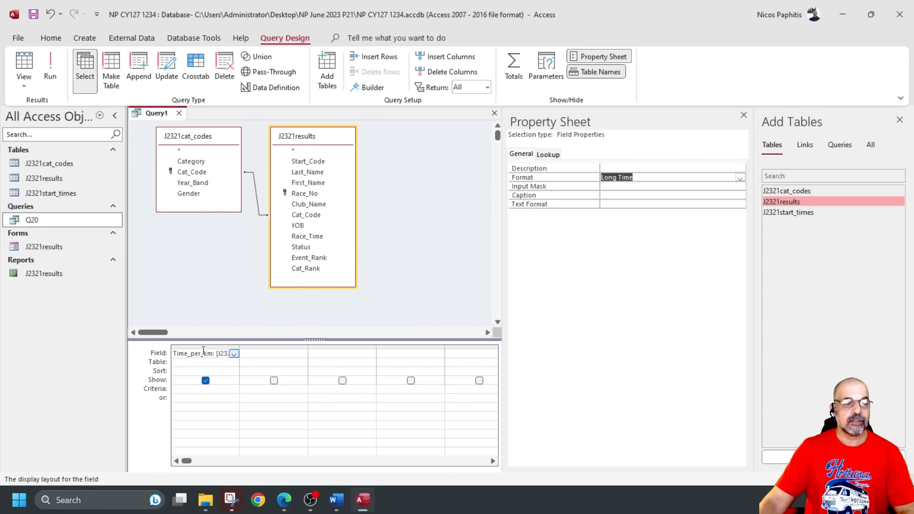
Run the query to check the times, then add Race_No, Last_Name and Cat_Rank to the grid.
click(51, 62)
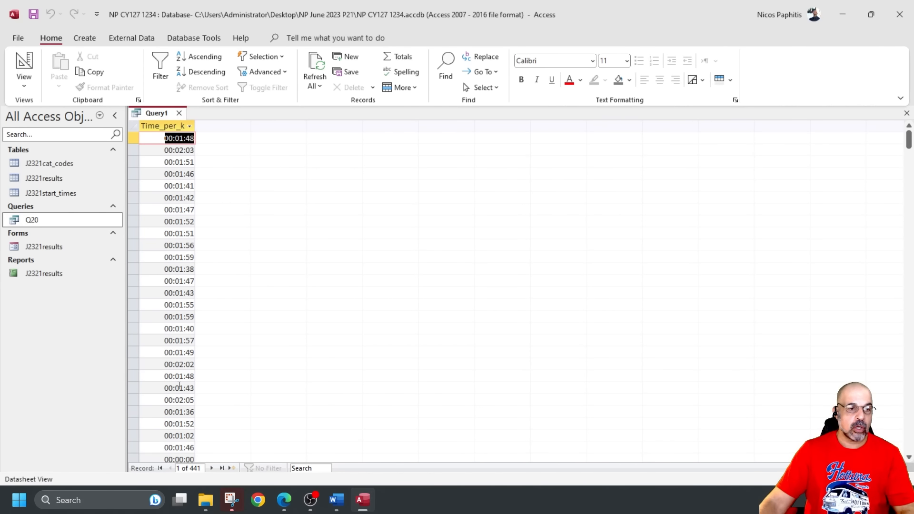
click(26, 60)
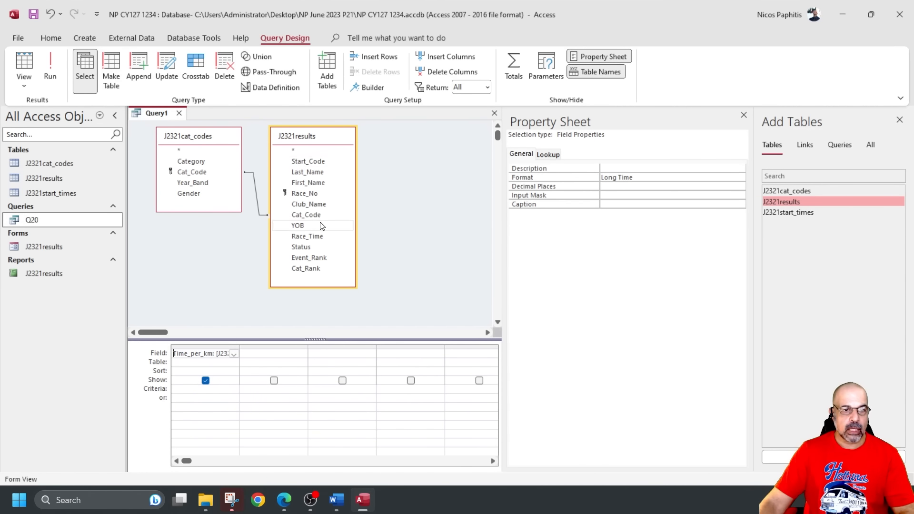
double_click(309, 193)
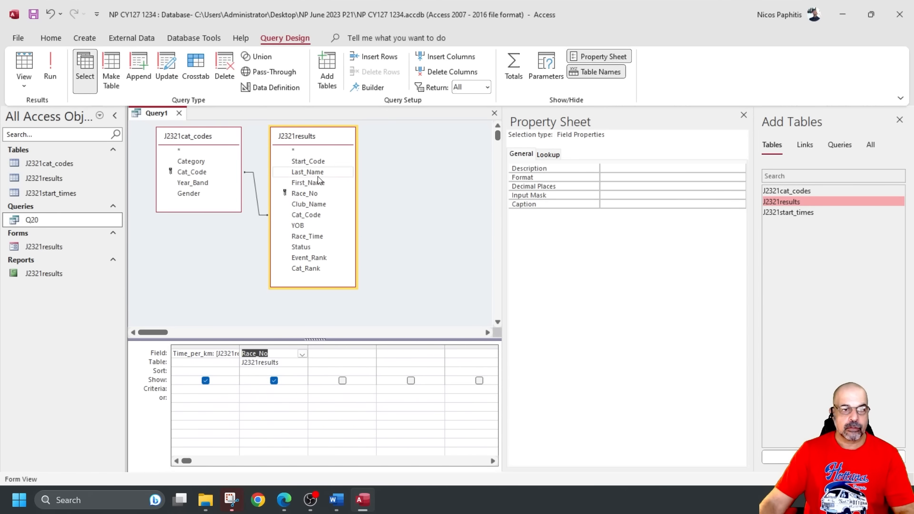
double_click(314, 172)
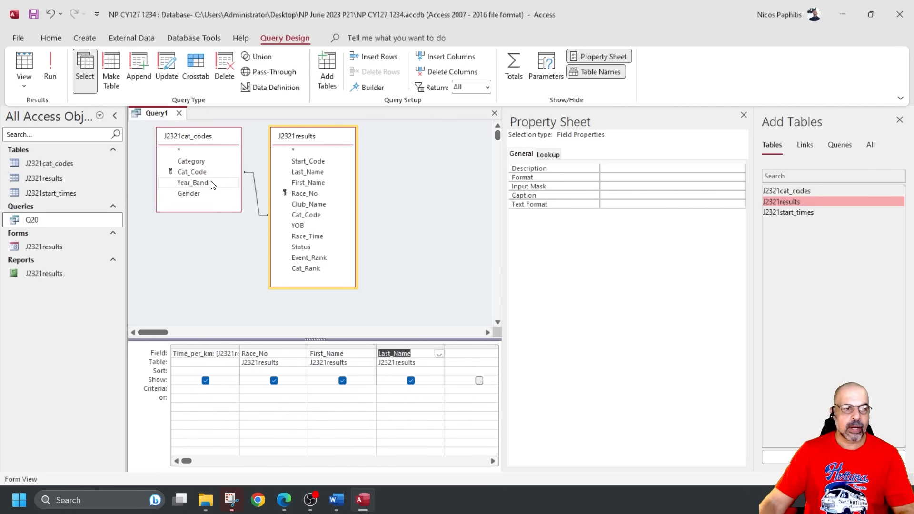
double_click(317, 269)
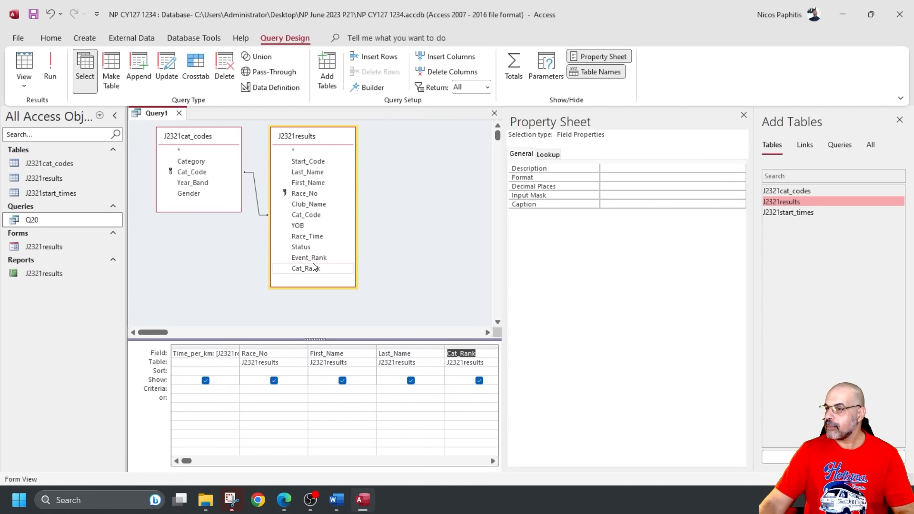
Add Club_Name, Category, Status and Race_Time, then close the Property Sheet and Add Tables panes.
click(312, 203)
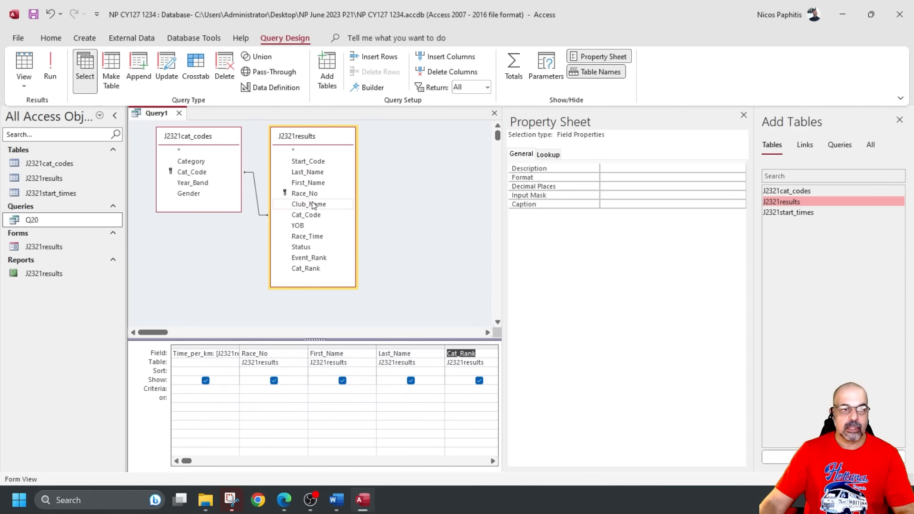
double_click(312, 205)
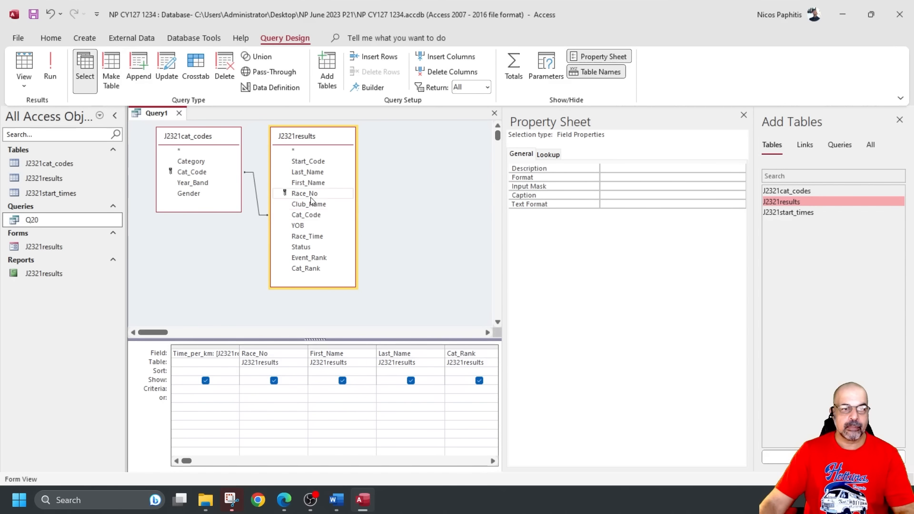
double_click(190, 162)
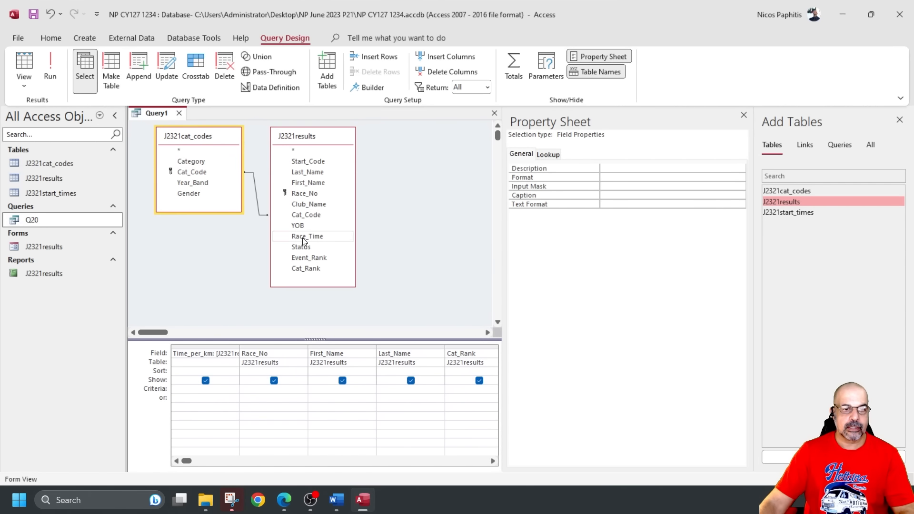
double_click(298, 247)
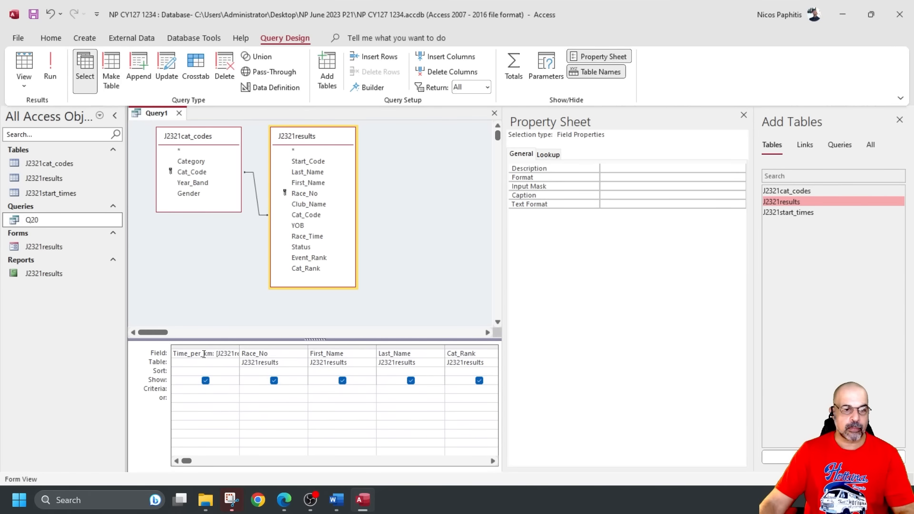
double_click(322, 237)
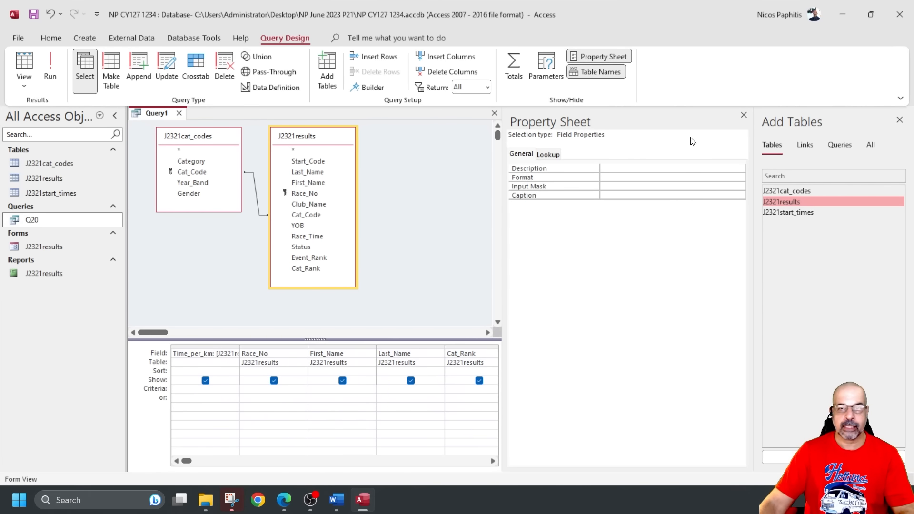
click(743, 116)
click(899, 120)
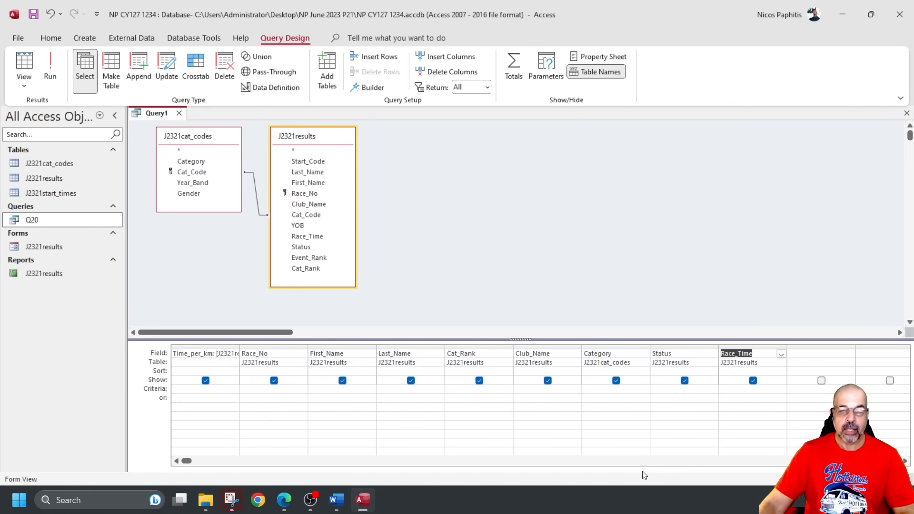
Save the query as Q21 and run it, showing 441 records with Time_per_km values.
click(50, 66)
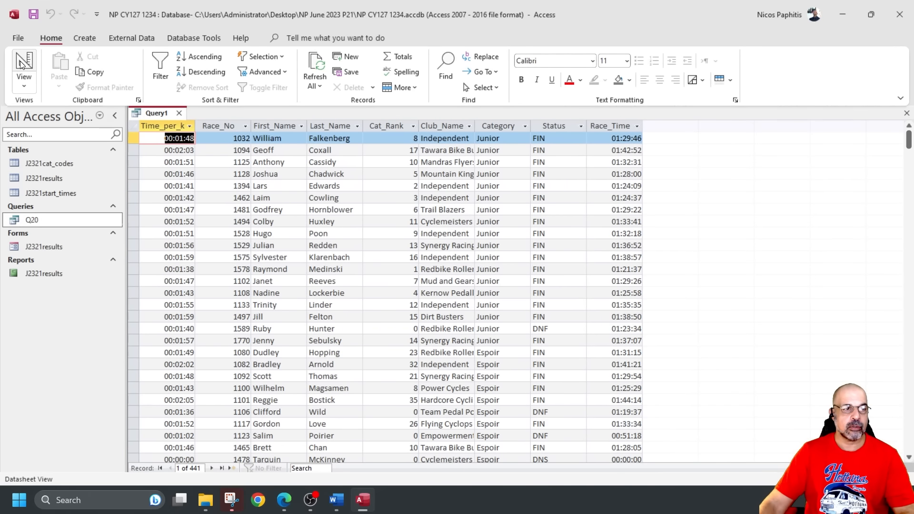
click(20, 61)
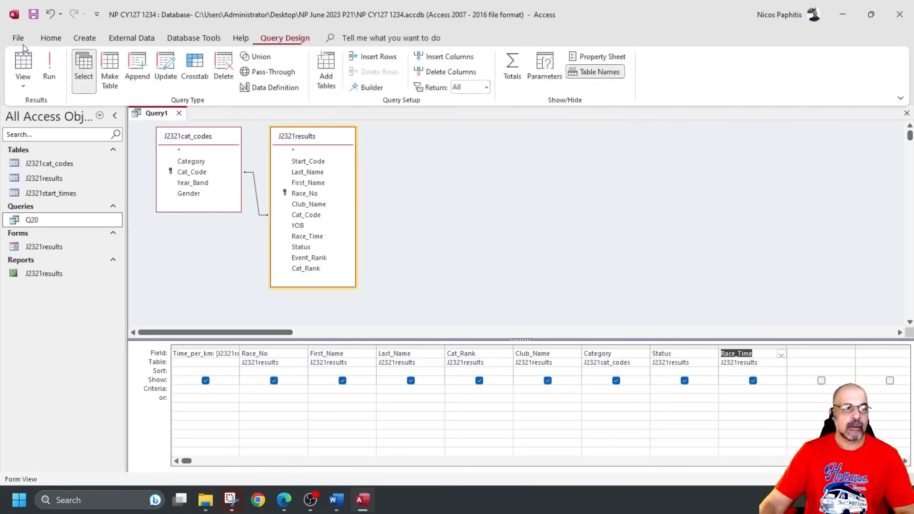
click(32, 15)
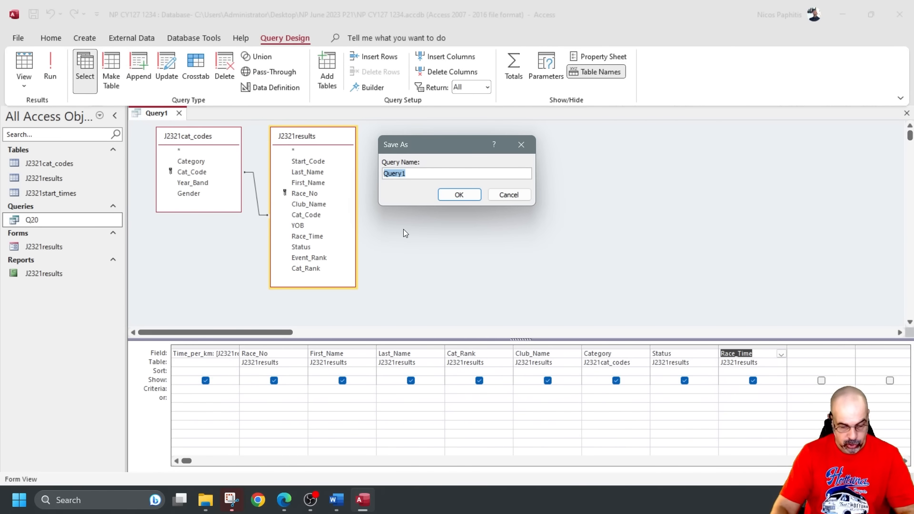
text(Q21)
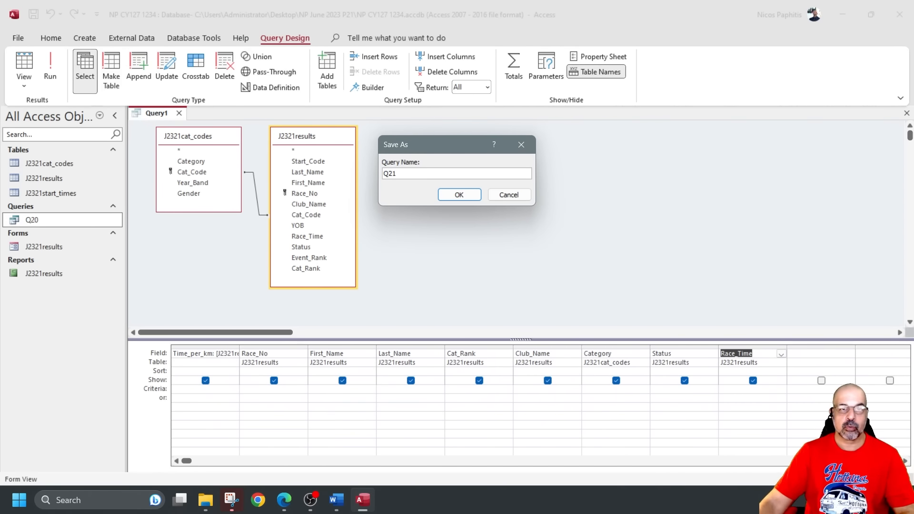
click(461, 195)
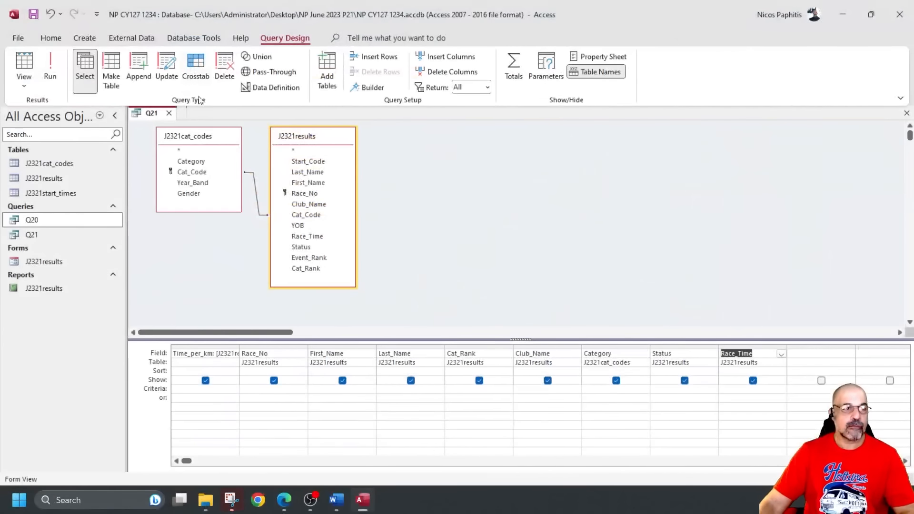
click(50, 70)
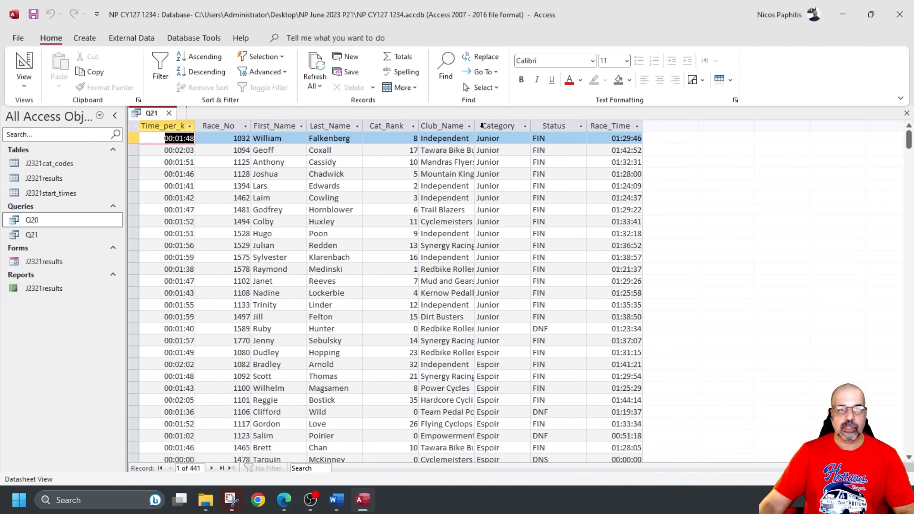
Widen the Club_Name column and pick out Power in names like Team Pedal Power and Power Cycles.
drag(529, 126, 572, 127)
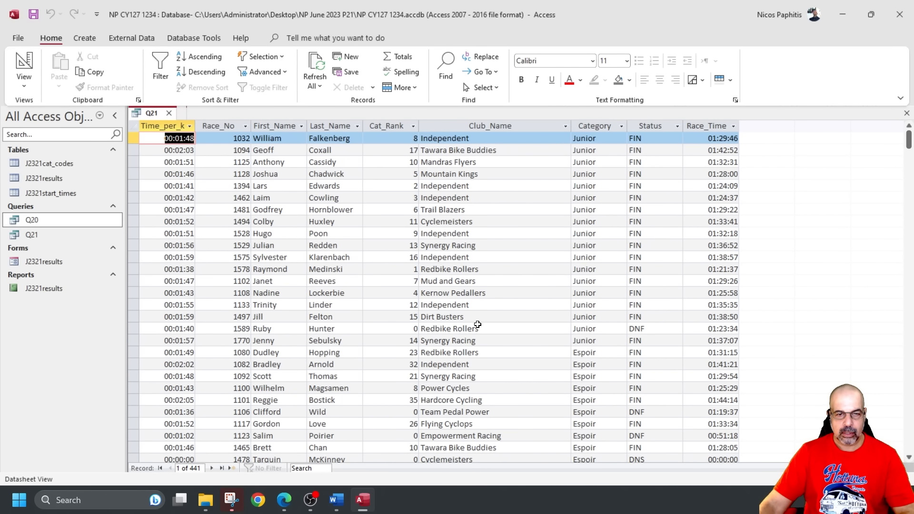
double_click(476, 412)
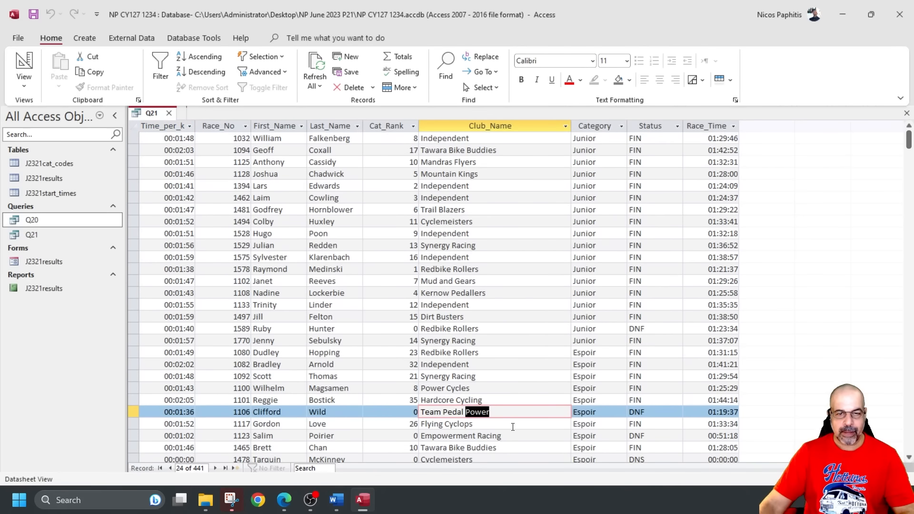
scroll(499, 414, down, 1)
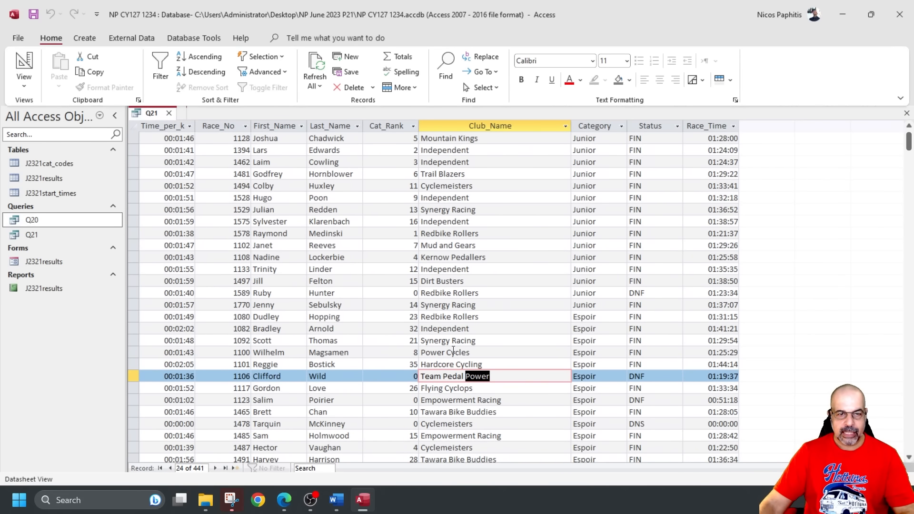
double_click(434, 353)
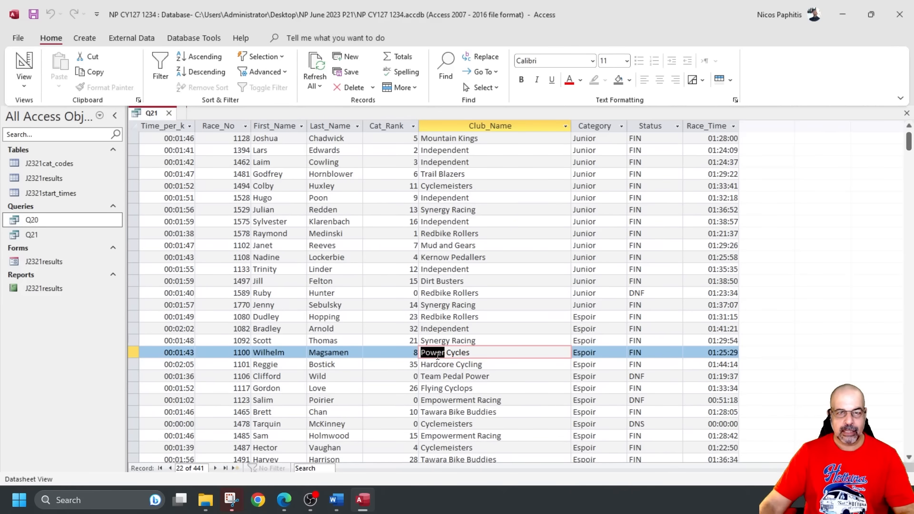
scroll(424, 304, down, 1)
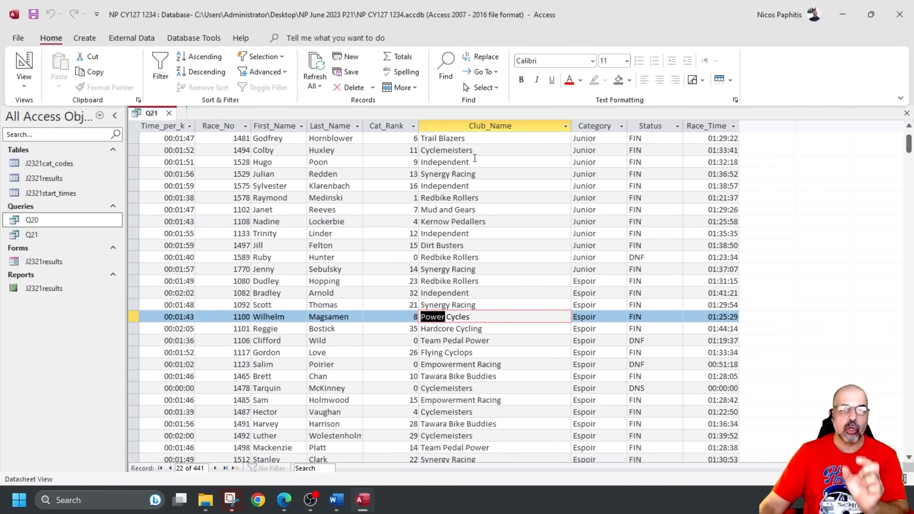
Filter Q21's Club_Name with Like "*power*" and run it, returning 65 records.
click(12, 61)
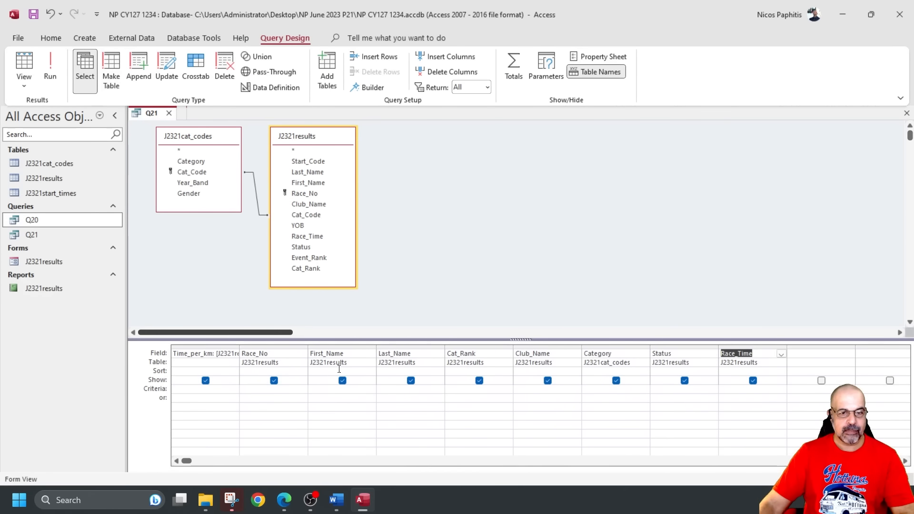
click(515, 388)
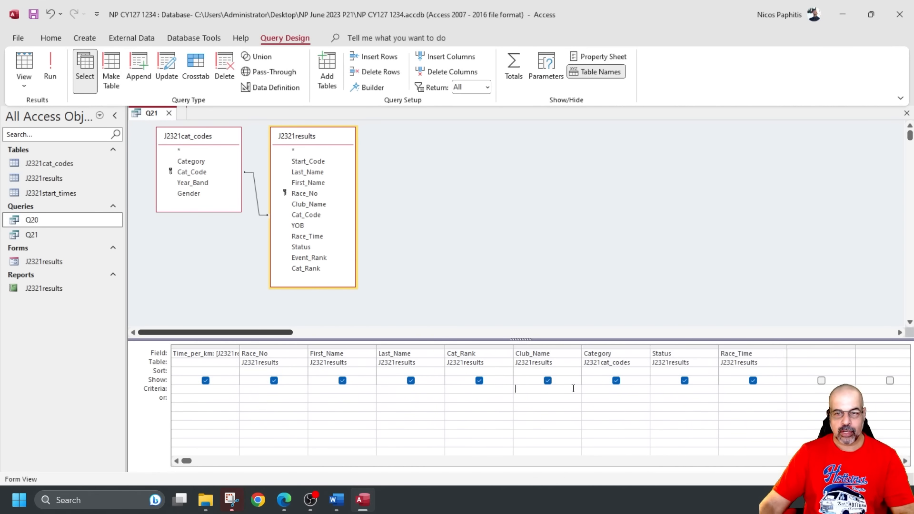
text(like)
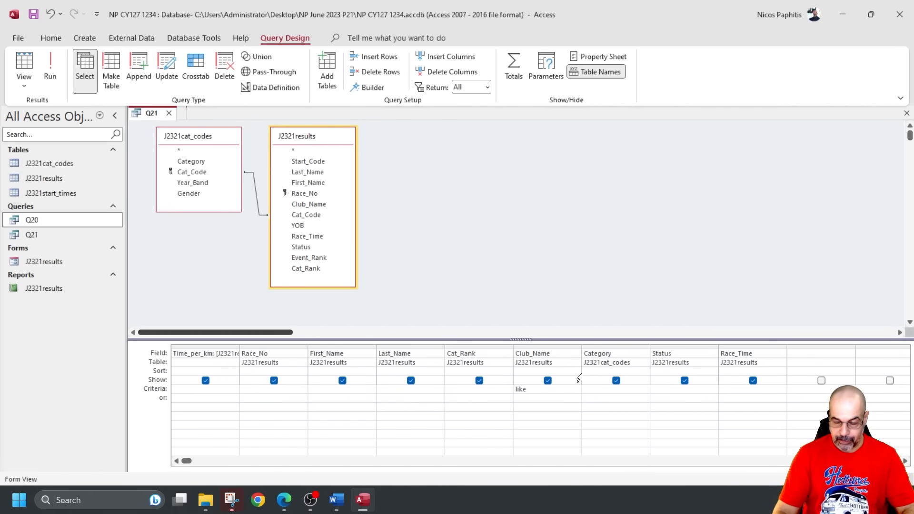
text(*)
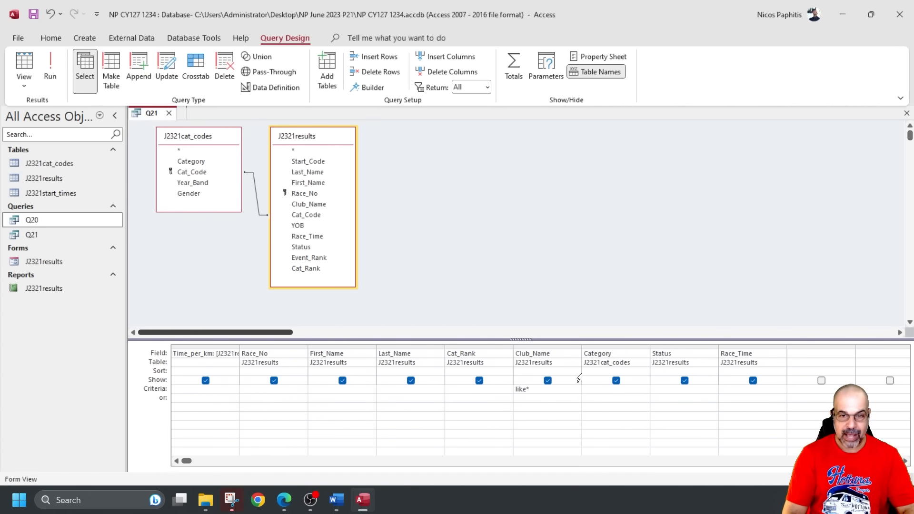
text(pow)
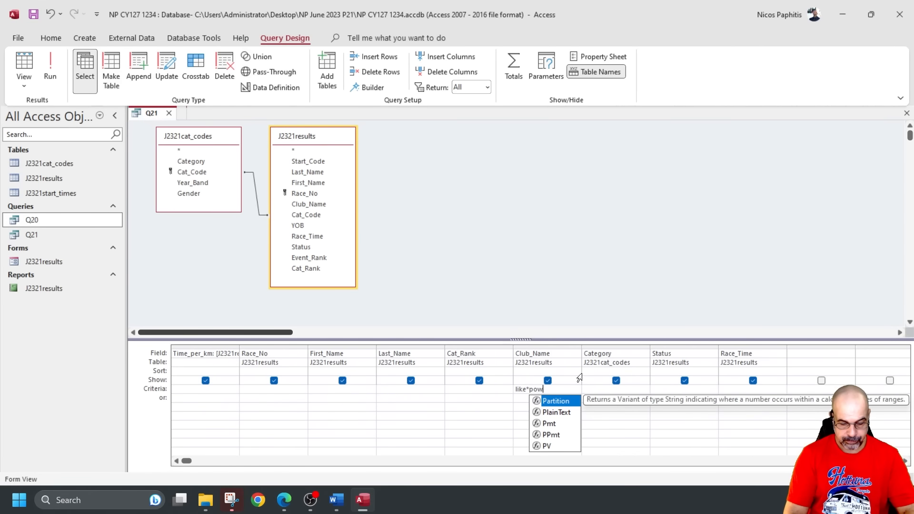
text(er*)
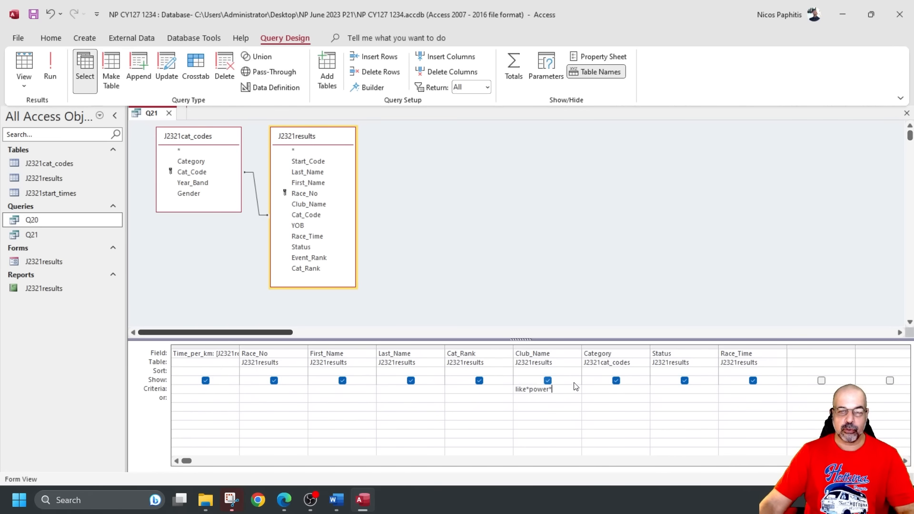
click(497, 392)
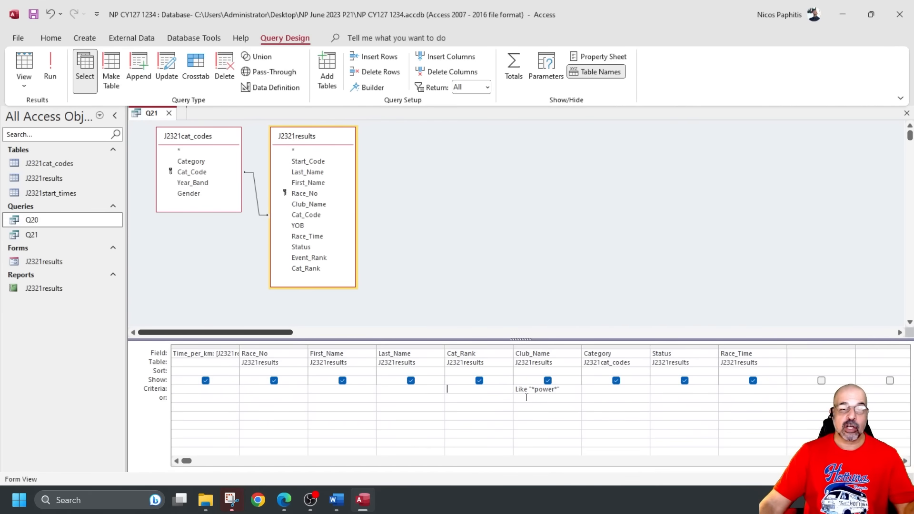
click(50, 67)
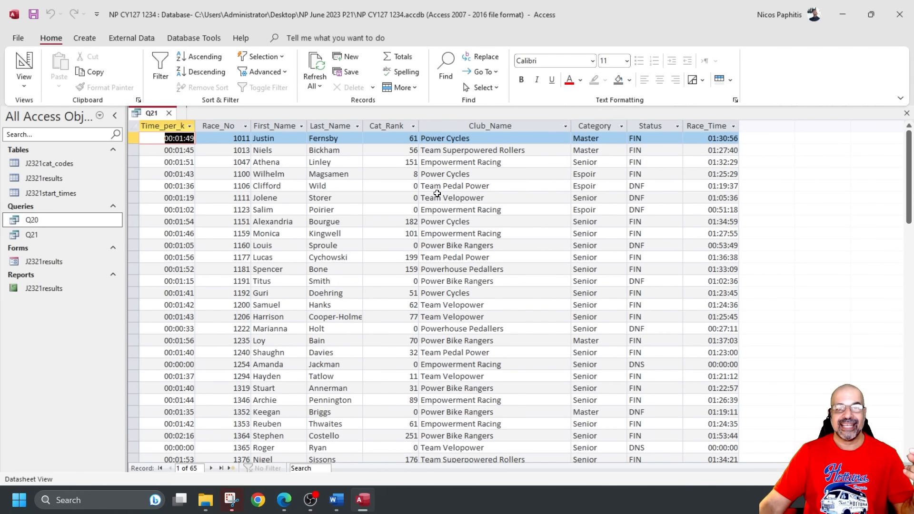
click(431, 175)
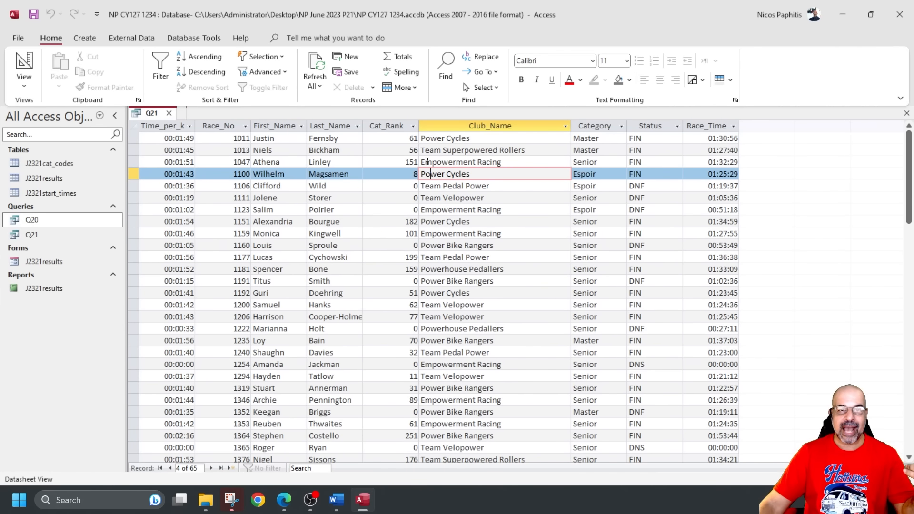
drag(433, 162, 457, 163)
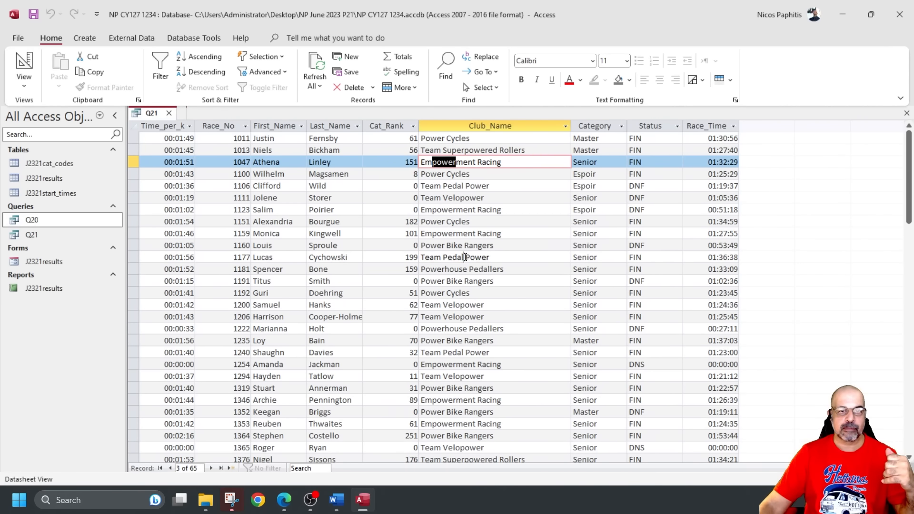
drag(464, 257, 471, 258)
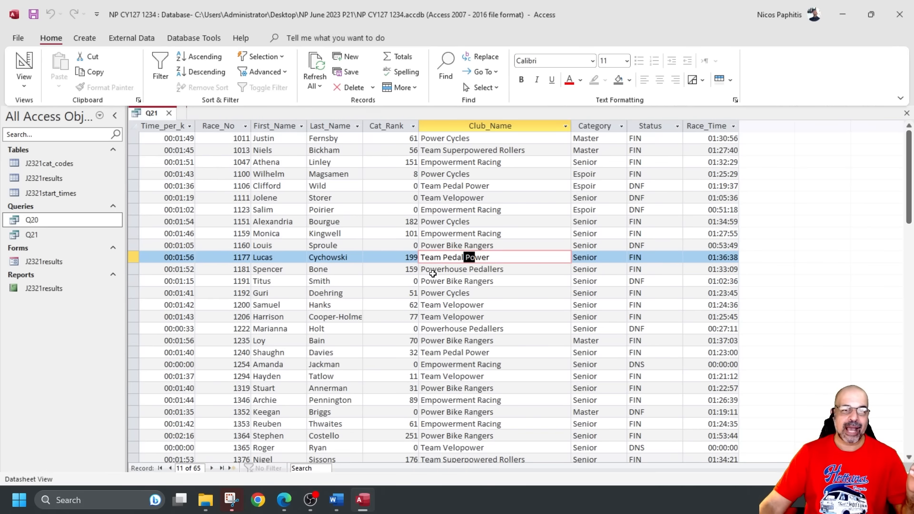
click(463, 163)
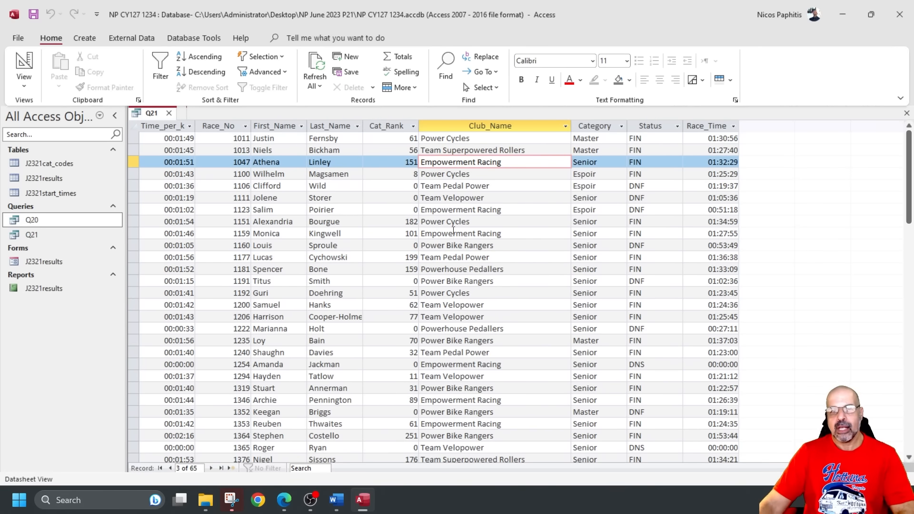
scroll(333, 233, down, 10)
scroll(336, 242, down, 12)
scroll(497, 230, up, 20)
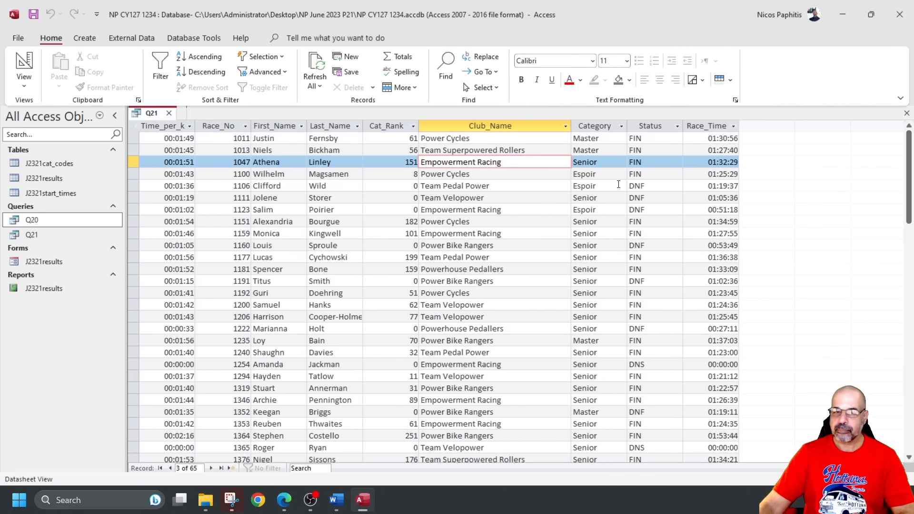
click(20, 61)
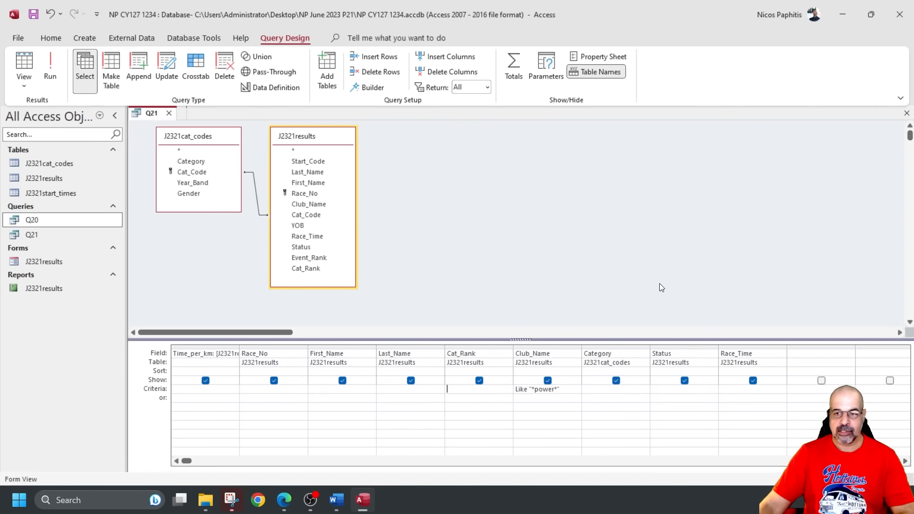
click(668, 389)
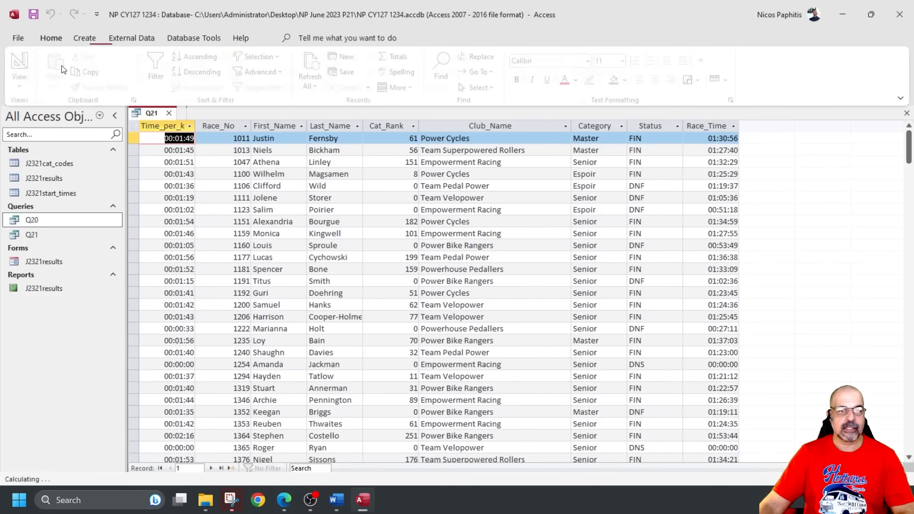
click(61, 68)
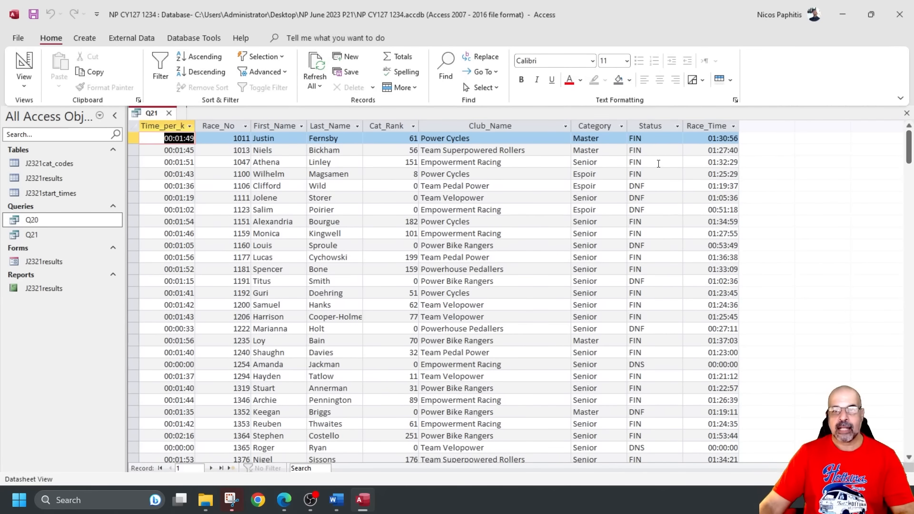
click(630, 281)
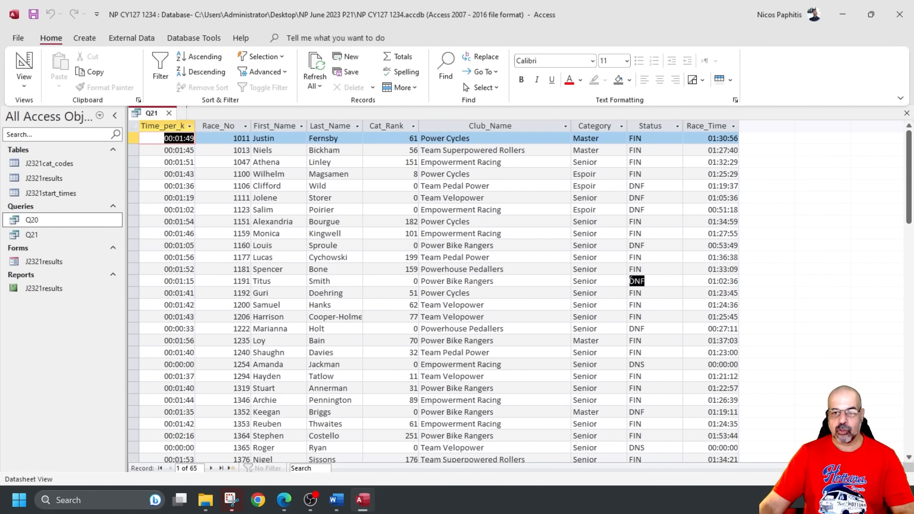
drag(631, 281, 629, 281)
drag(654, 363, 626, 363)
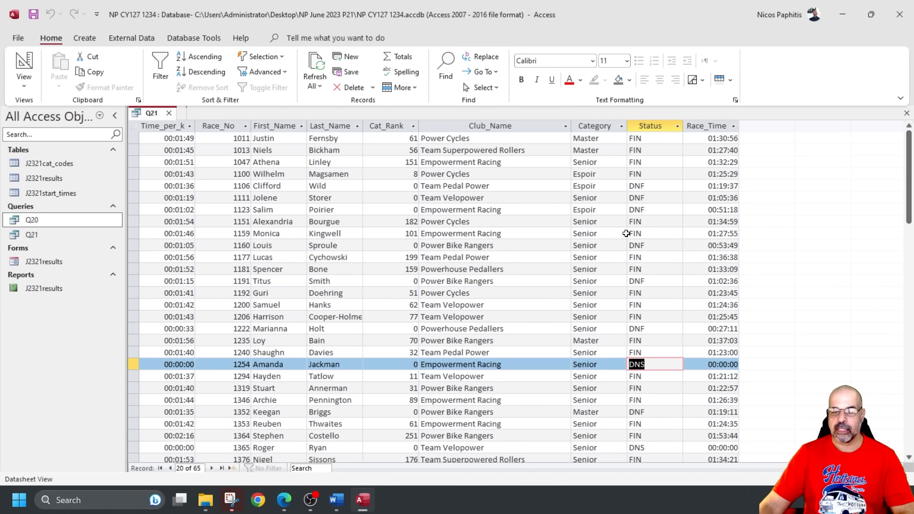
Give Q21 a Status criterion of <>"DNF" and <>"DNS" and run the query.
click(22, 64)
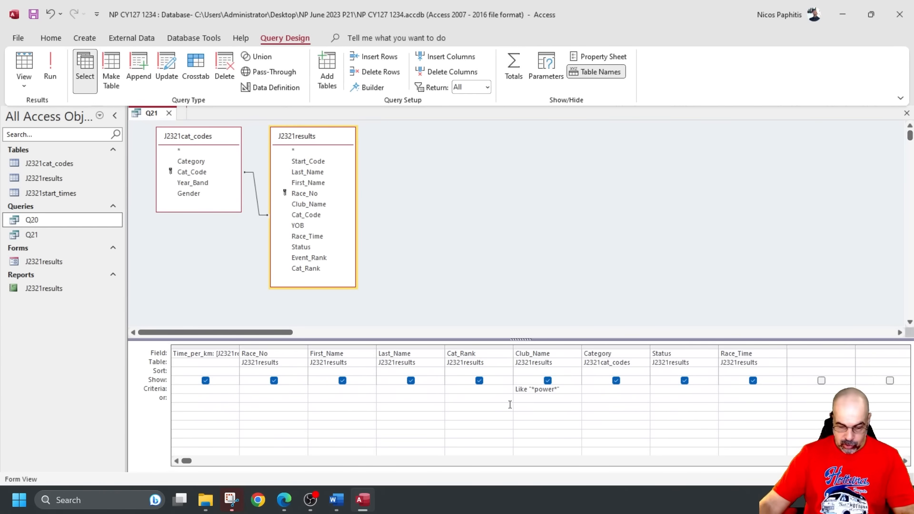
text(<>")
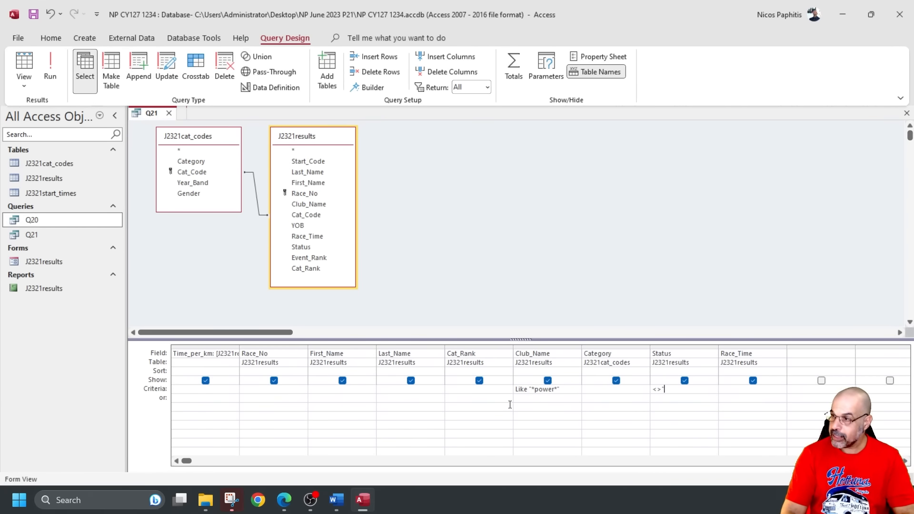
text(DNF")
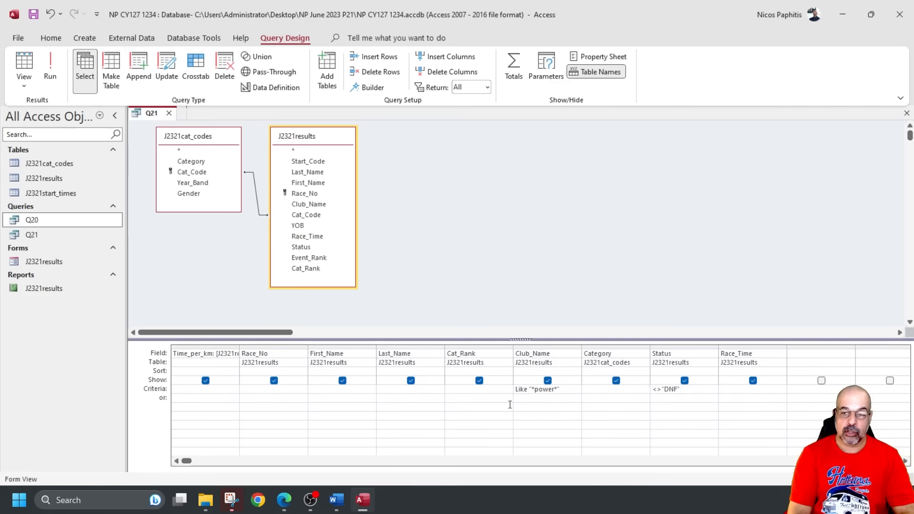
text(and)
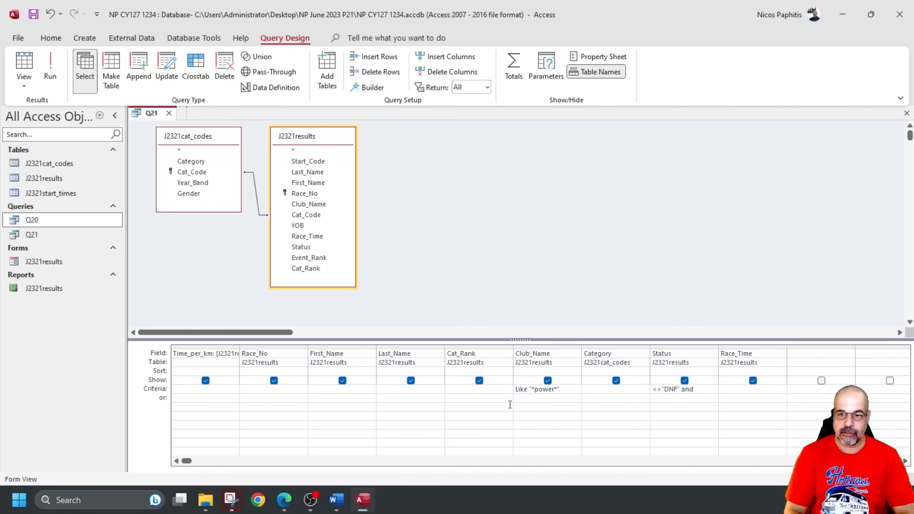
text( <>")
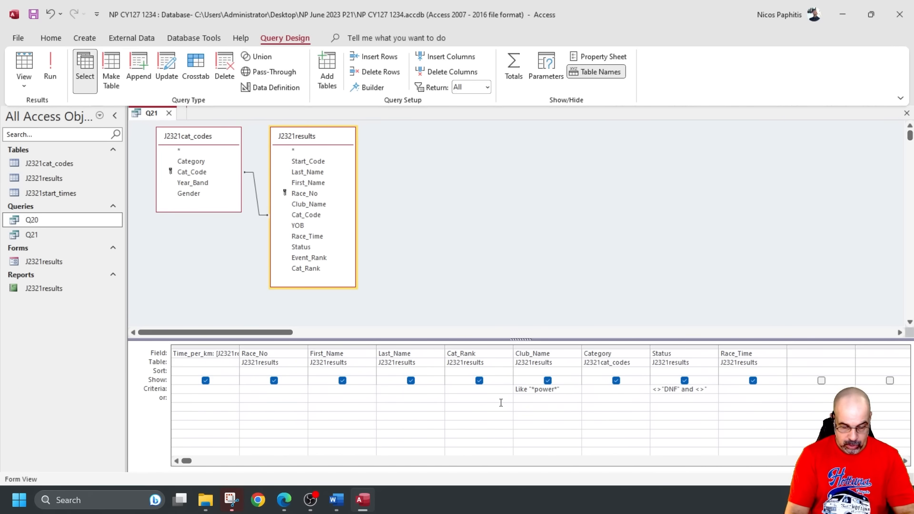
text(DNS)
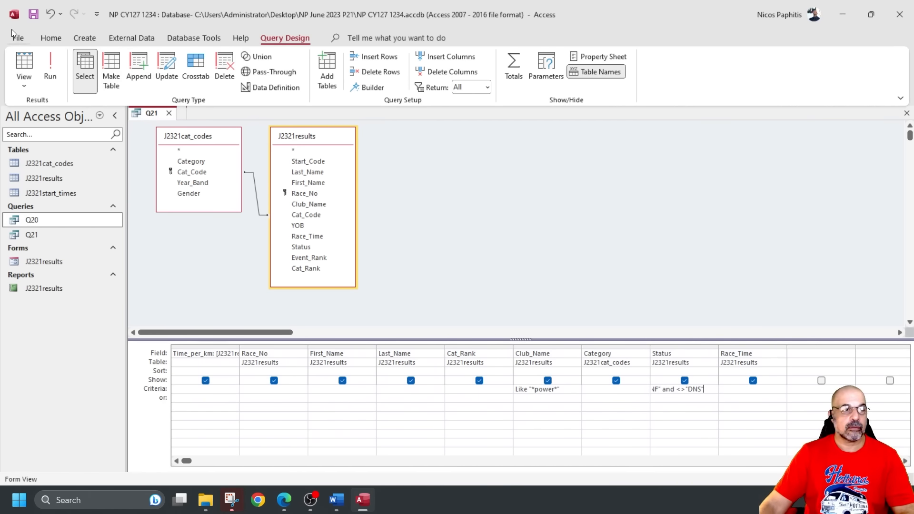
click(51, 64)
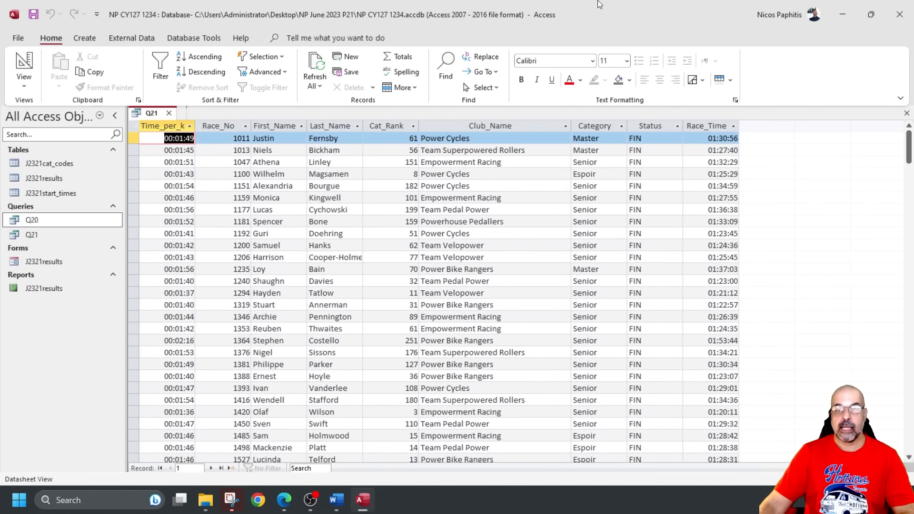
scroll(622, 213, down, 10)
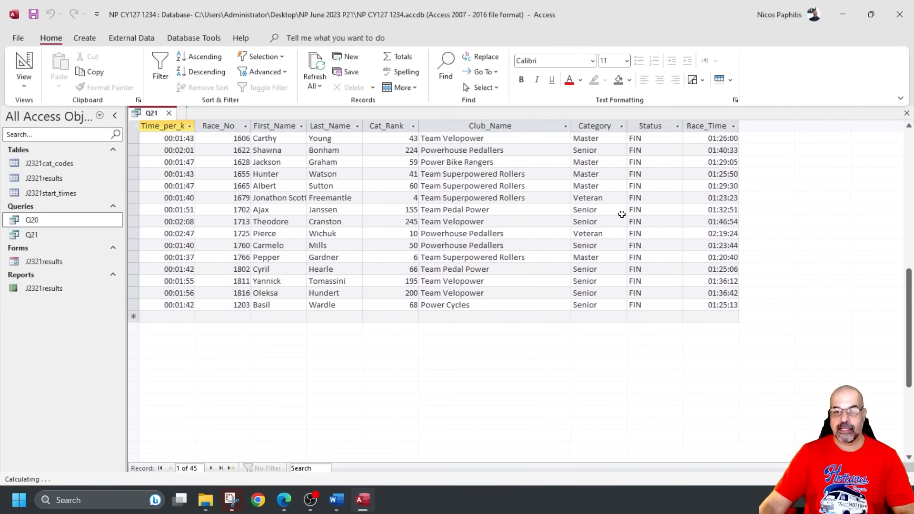
scroll(621, 214, up, 10)
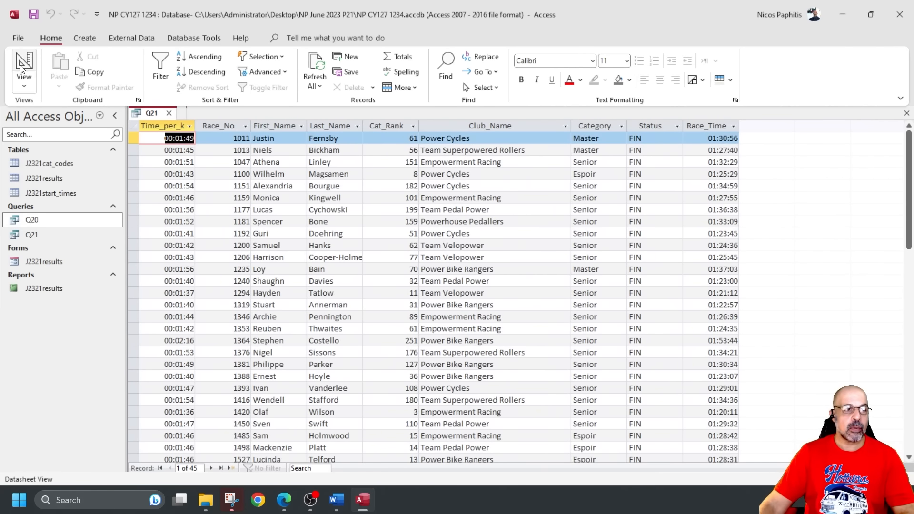
Rewrite the Status criterion as Not "DNF" And Not "DNS" and rerun, giving 45 records.
click(22, 70)
drag(717, 345, 760, 344)
click(738, 391)
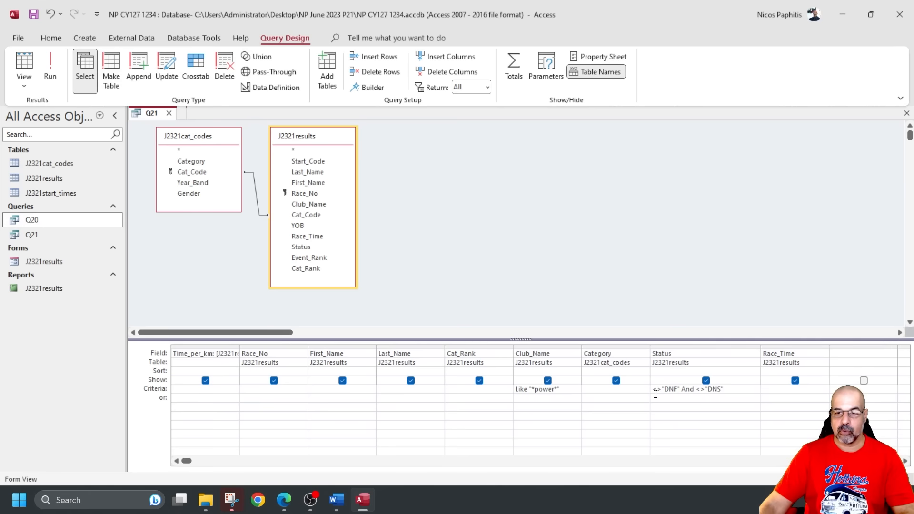
key(BackSpace)
key(BackSpace)
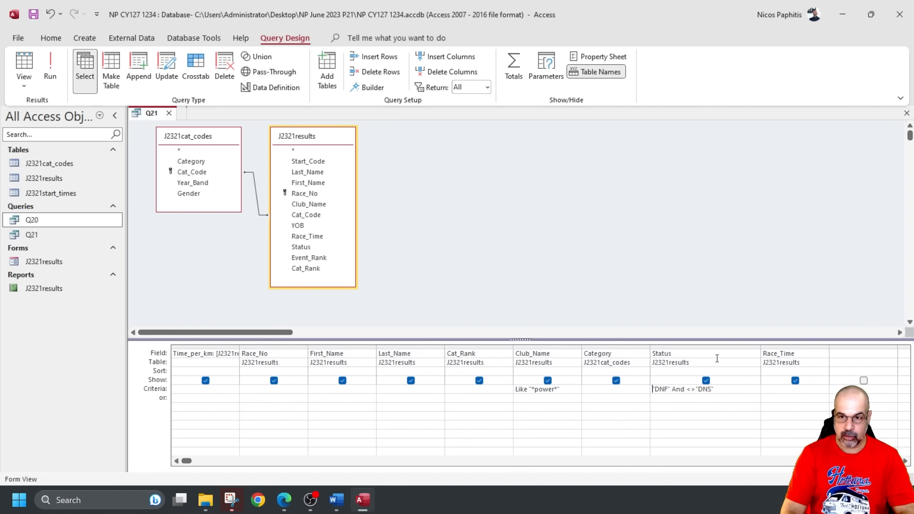
text(Not)
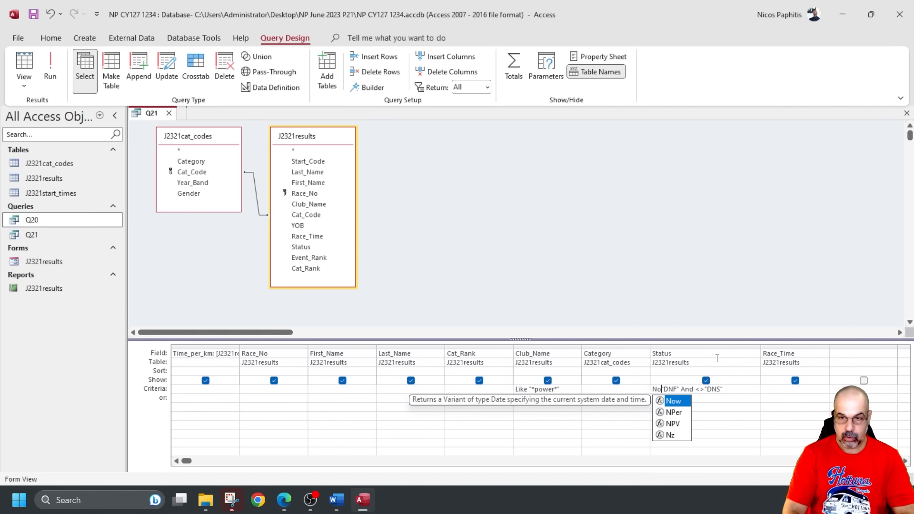
click(706, 387)
key(BackSpace)
key(BackSpace)
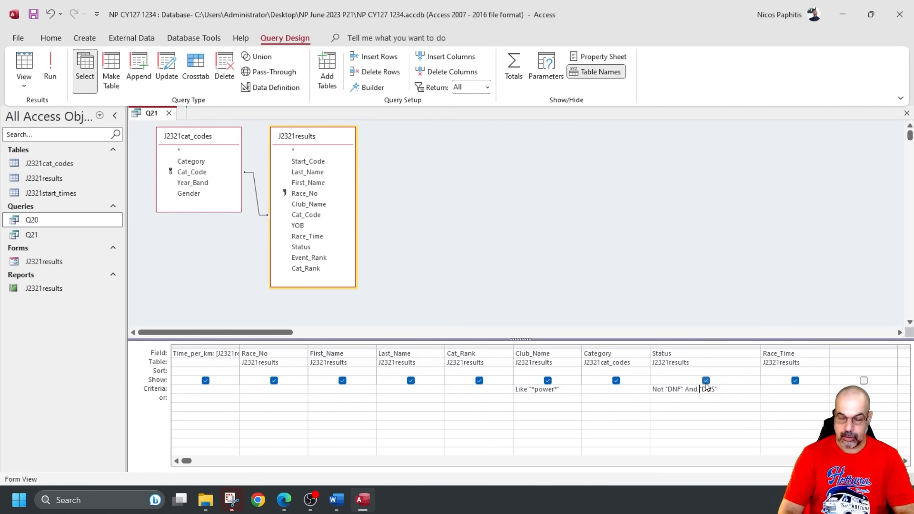
text(Not)
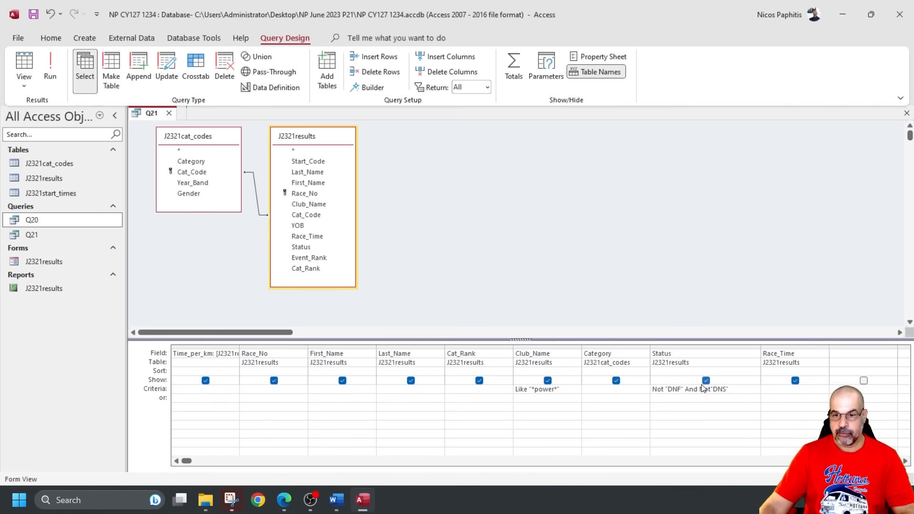
click(620, 389)
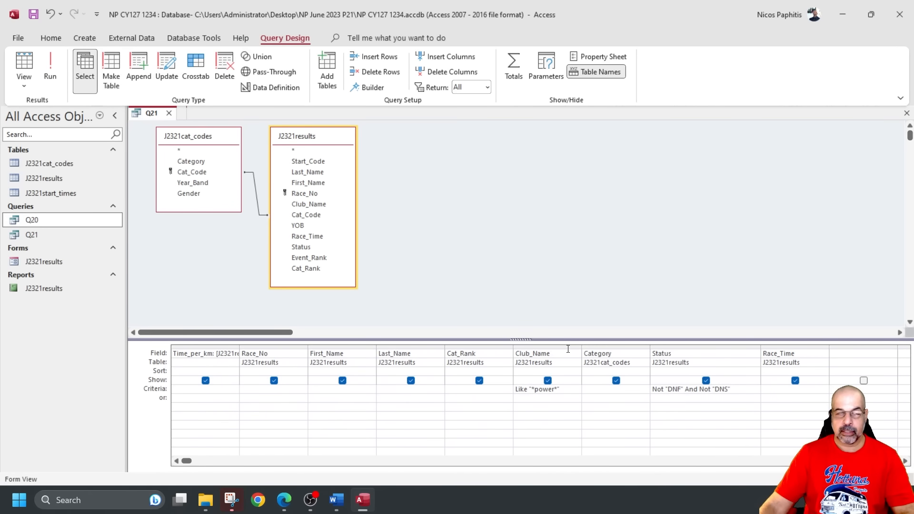
click(50, 69)
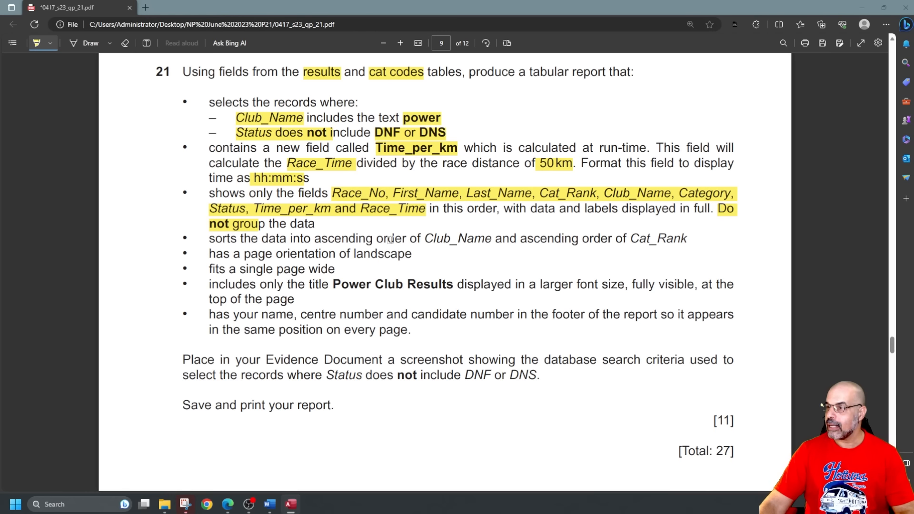
Highlight the ascending Club_Name and Cat_Rank sort requirement in the question paper.
drag(321, 238, 565, 238)
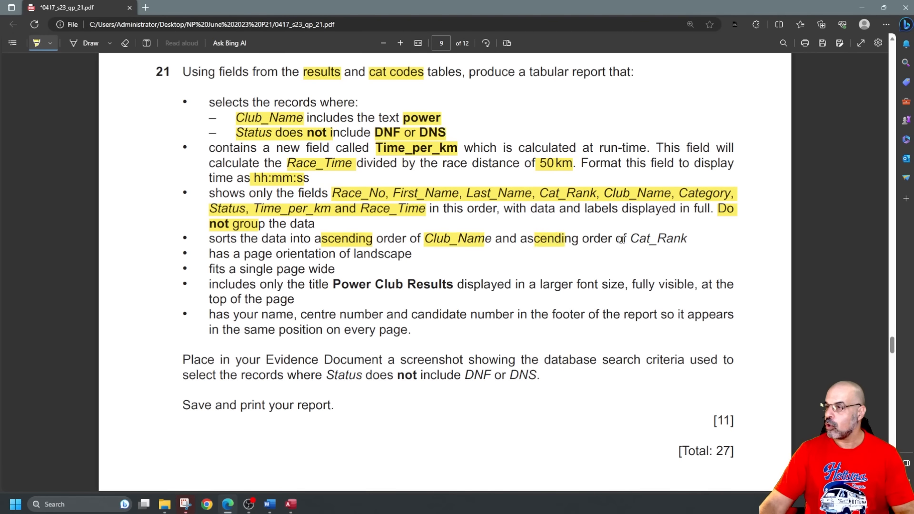
drag(629, 238, 682, 238)
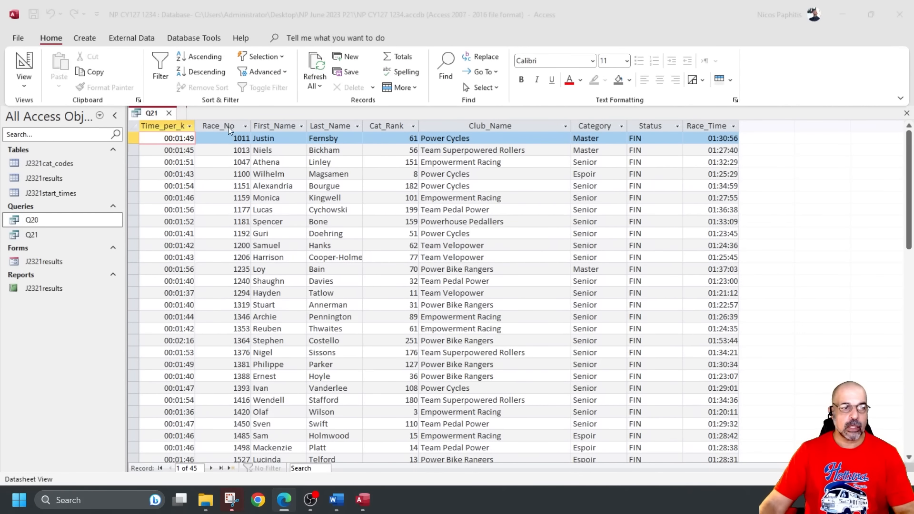
Save and close Q21, then start a Report Wizard report based on query Q21.
click(168, 113)
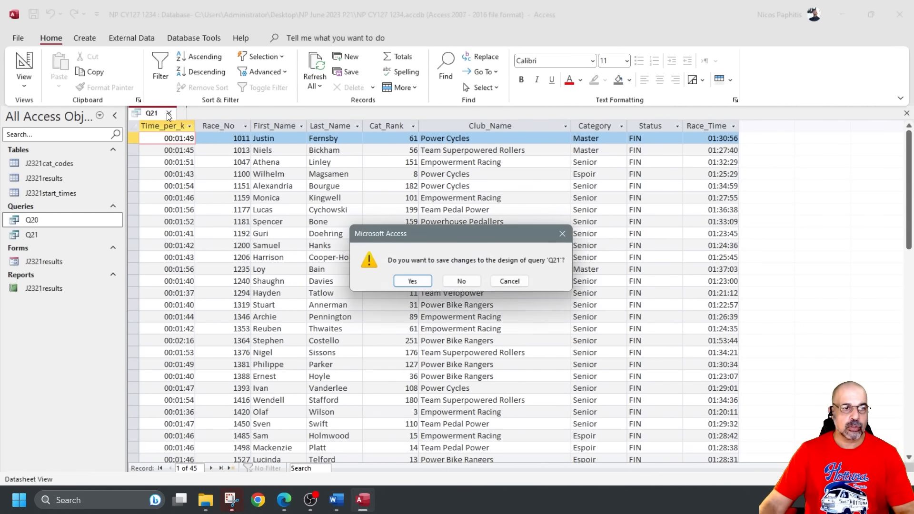
click(413, 281)
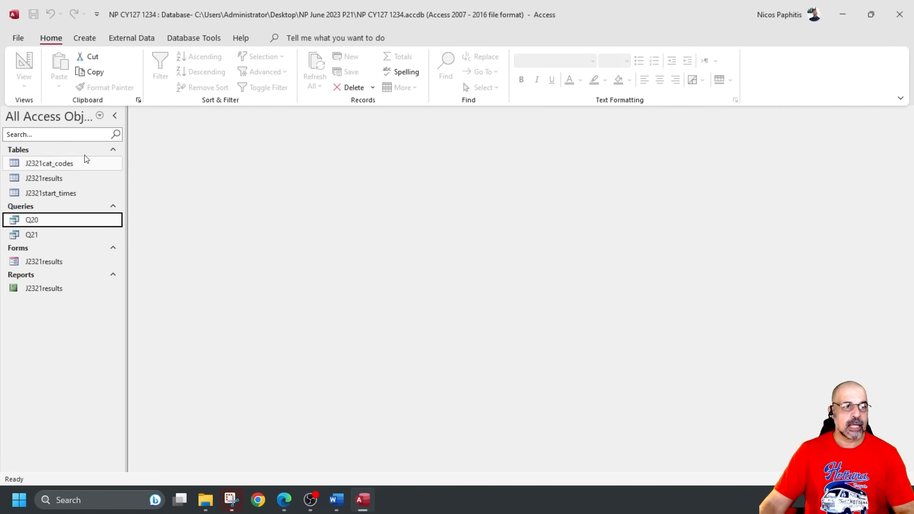
click(85, 39)
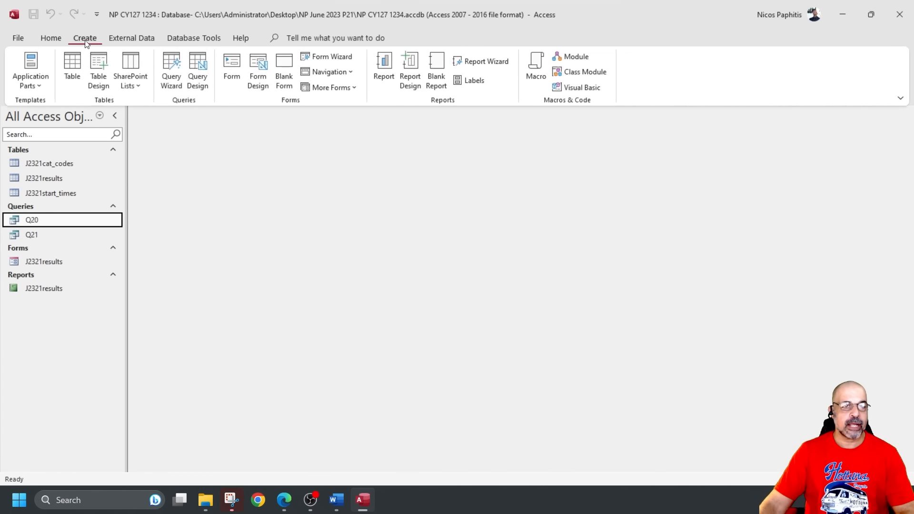
click(493, 69)
click(469, 174)
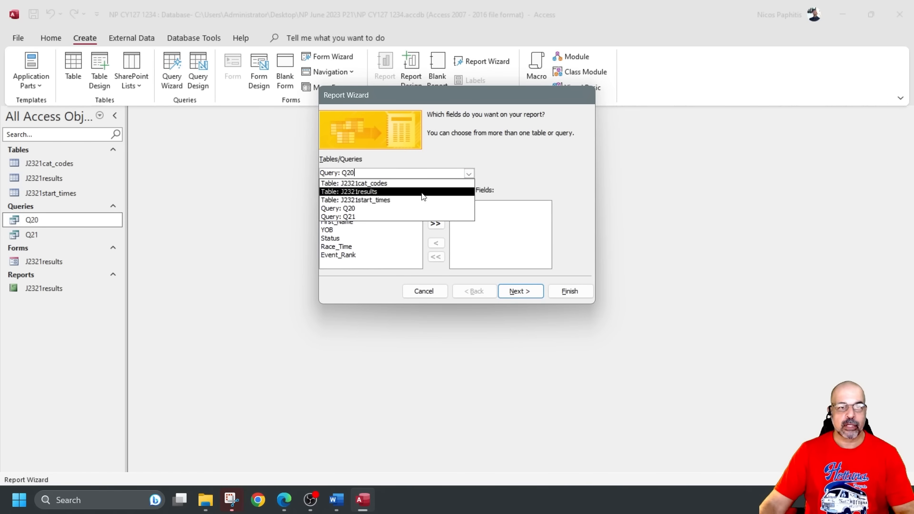
click(357, 217)
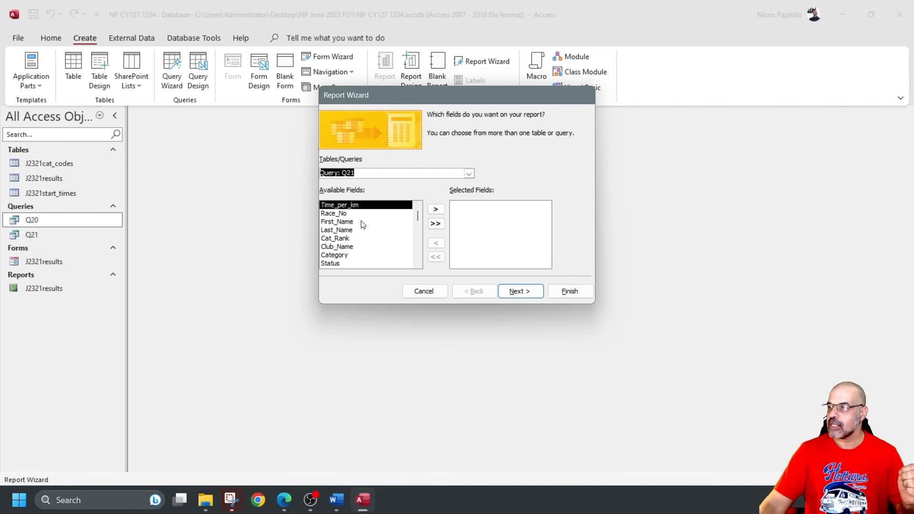
Add all nine Q21 fields, Race_No through Race_Time, to the report.
double_click(371, 214)
double_click(375, 215)
double_click(377, 215)
double_click(378, 214)
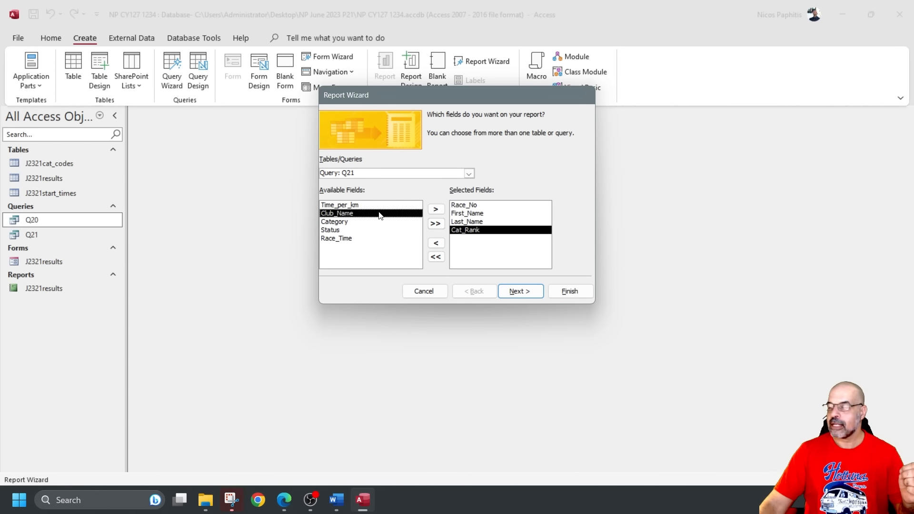
double_click(380, 214)
double_click(380, 215)
double_click(380, 214)
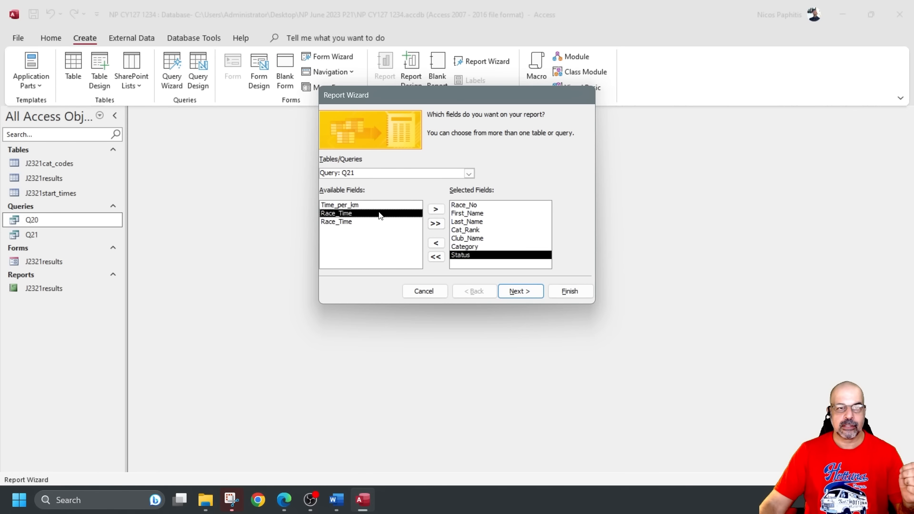
double_click(385, 205)
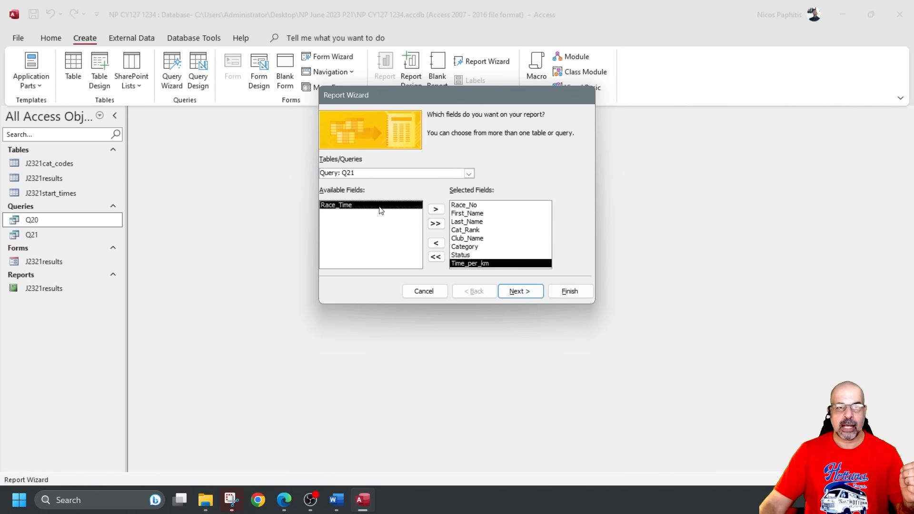
double_click(380, 209)
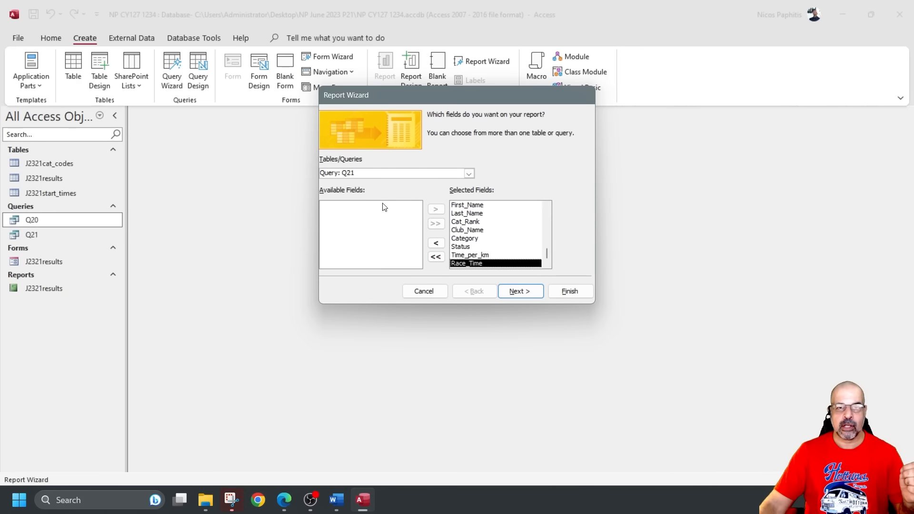
Leave the report ungrouped and sort it by Club_Name, then Cat_Rank.
click(522, 293)
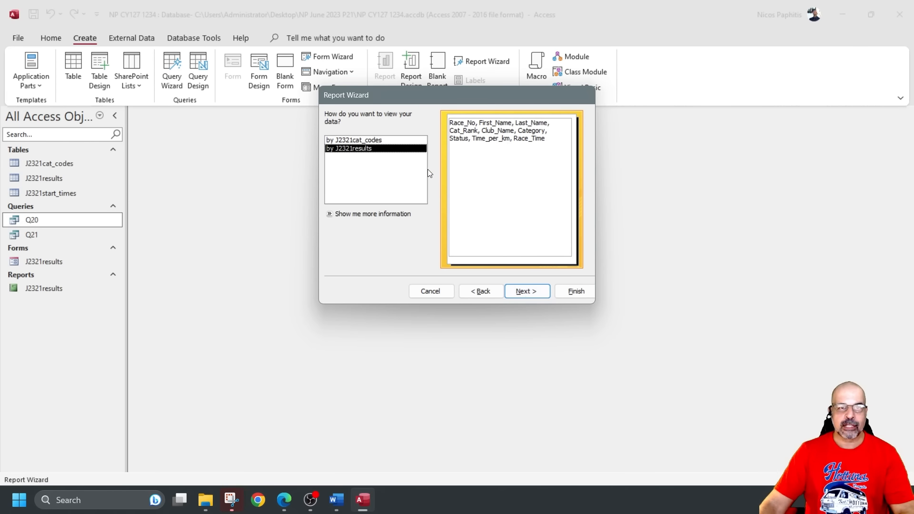
click(401, 141)
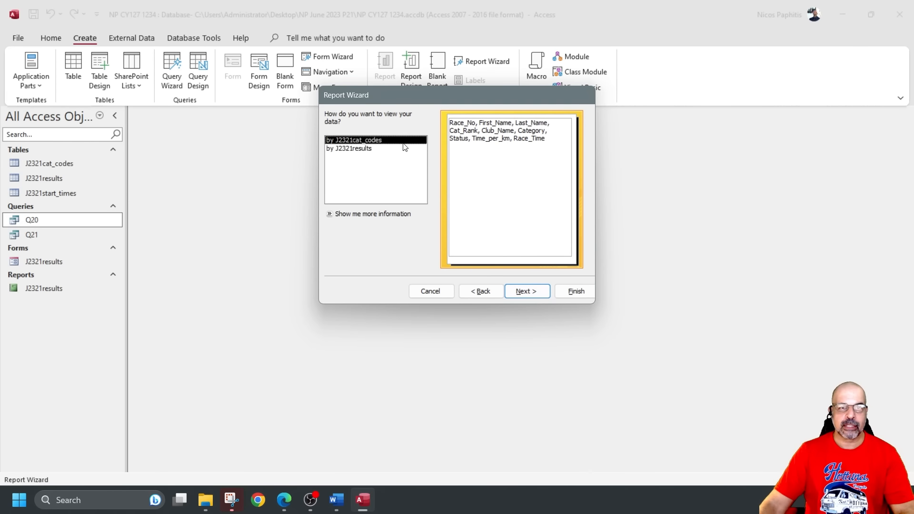
click(360, 149)
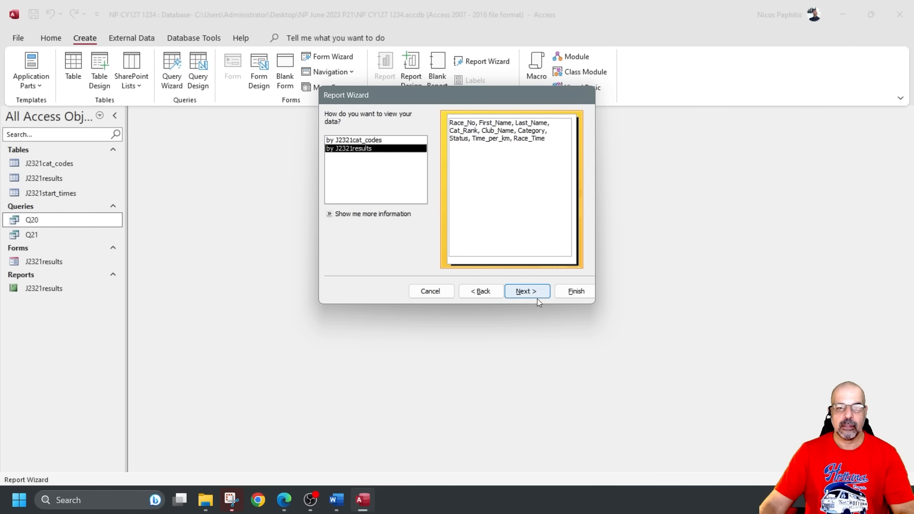
click(528, 291)
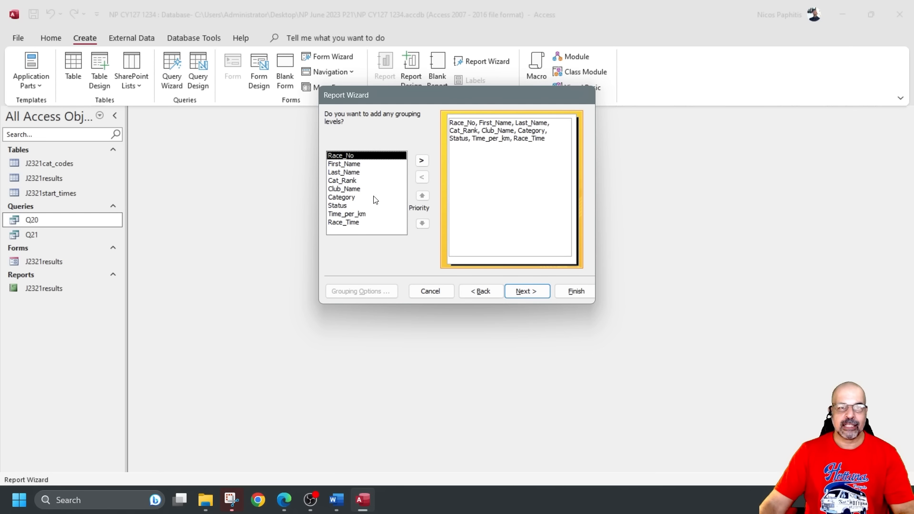
click(529, 291)
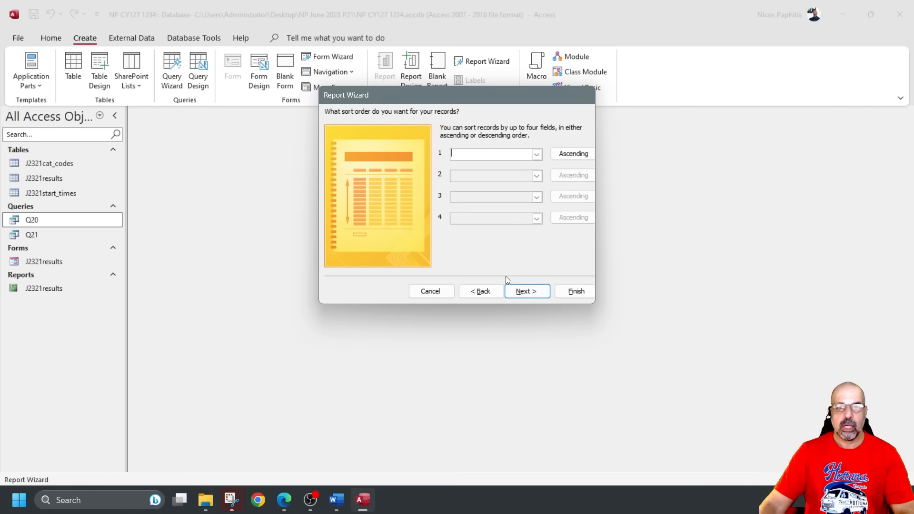
click(537, 154)
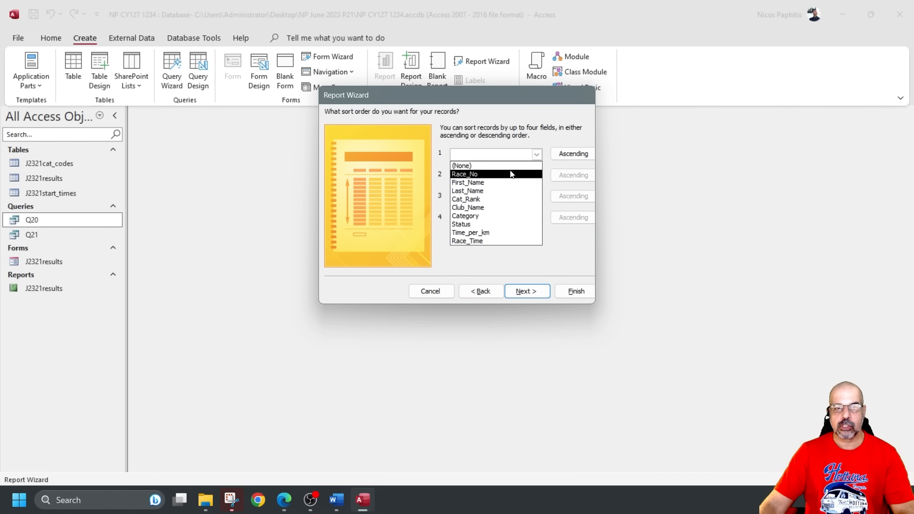
click(497, 208)
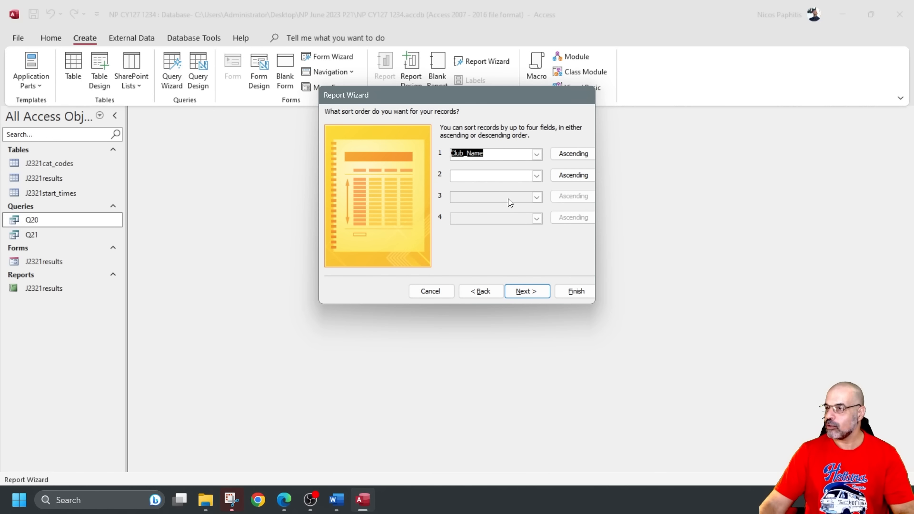
click(534, 177)
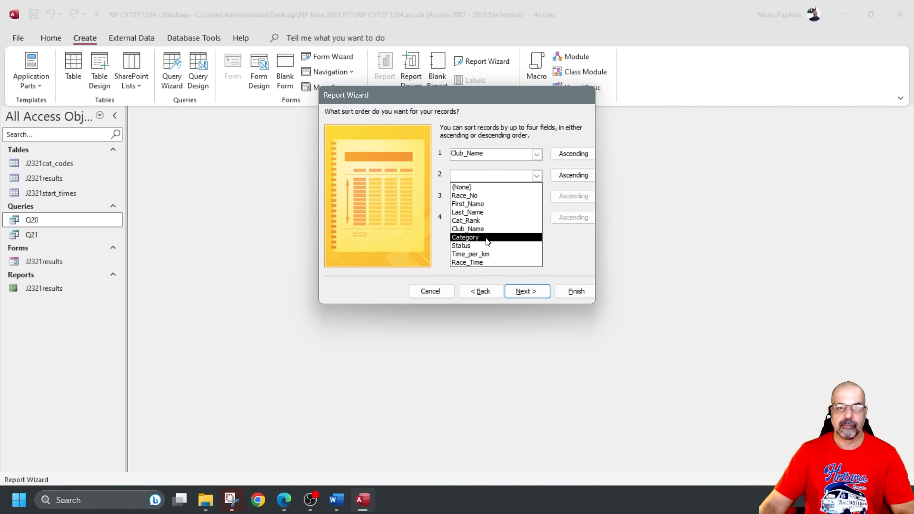
click(499, 221)
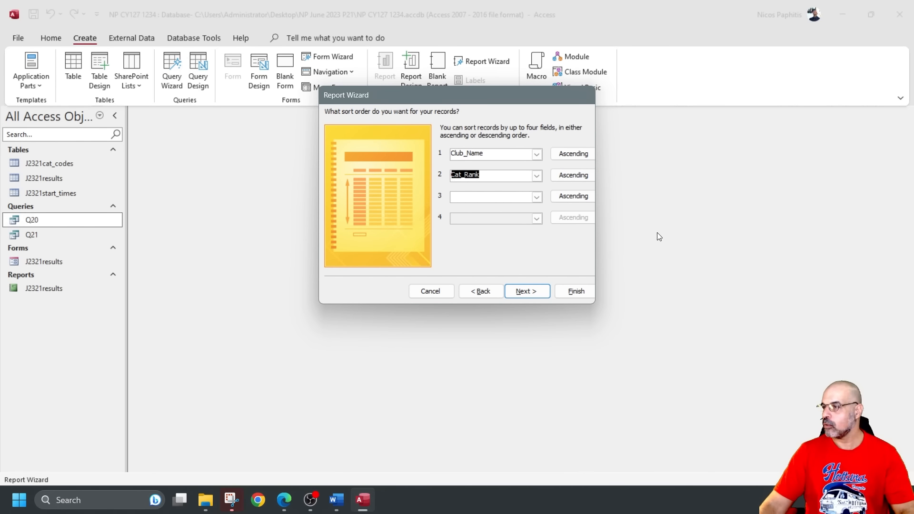
Choose a tabular landscape layout and advance to the title page.
click(525, 292)
click(557, 157)
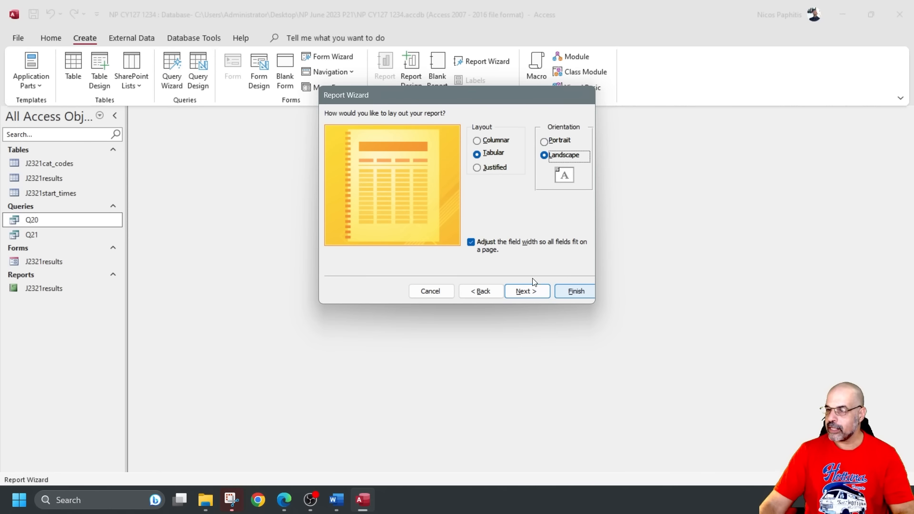
click(527, 290)
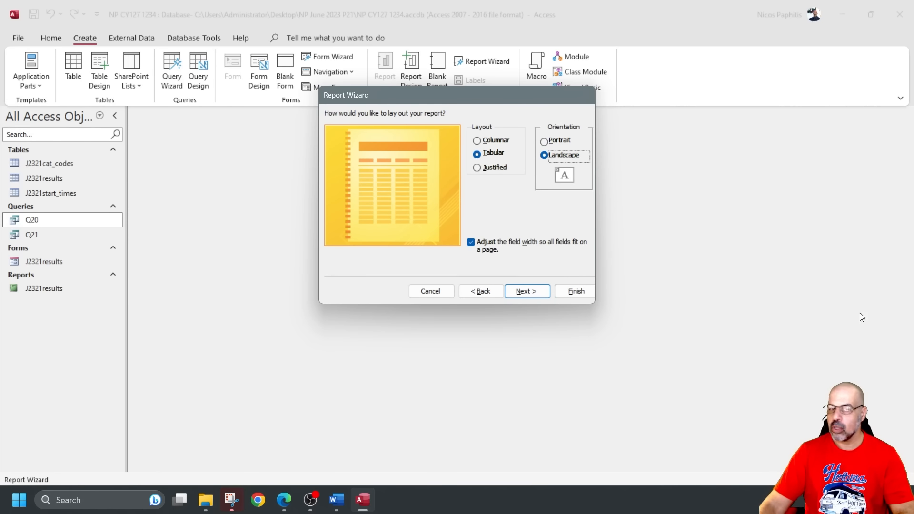
click(529, 292)
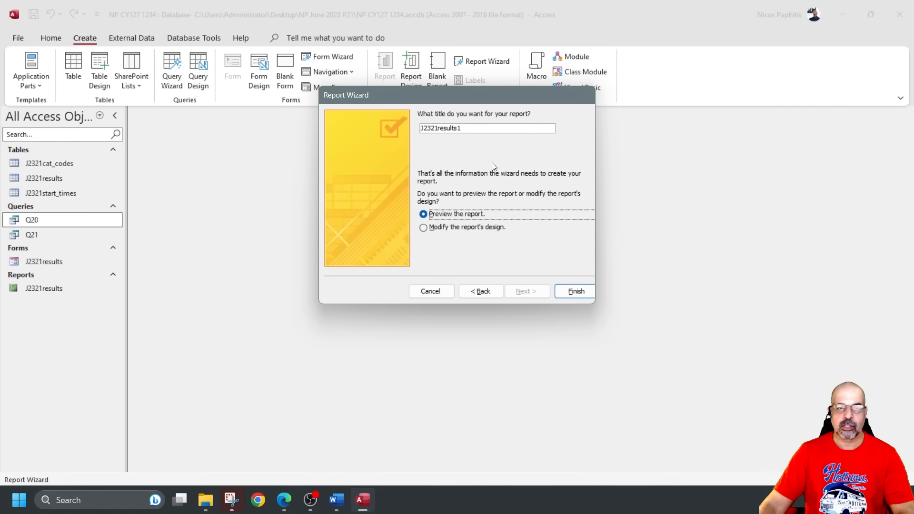
Title the report 'Power Club Results' and finish it into print preview.
drag(427, 132, 406, 131)
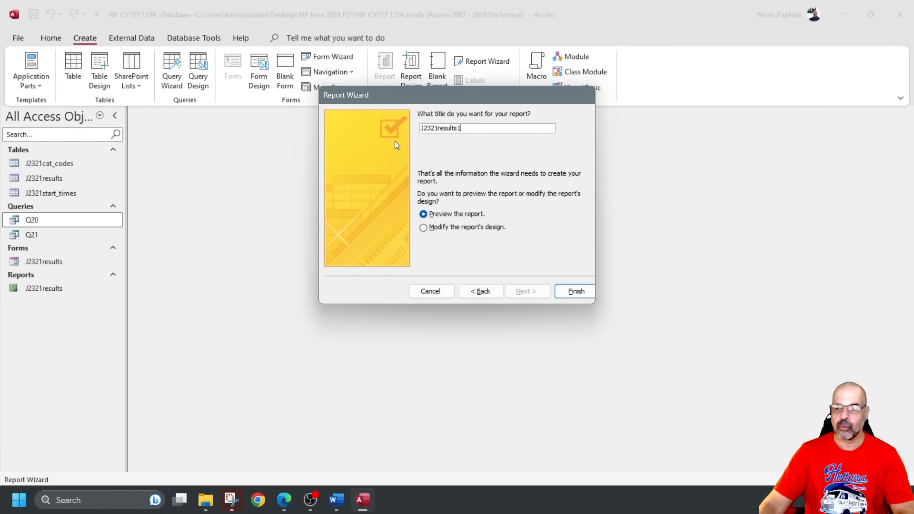
key(BackSpace)
key(BackSpace)
key(BackSpace)
key(BackSpace)
key(BackSpace)
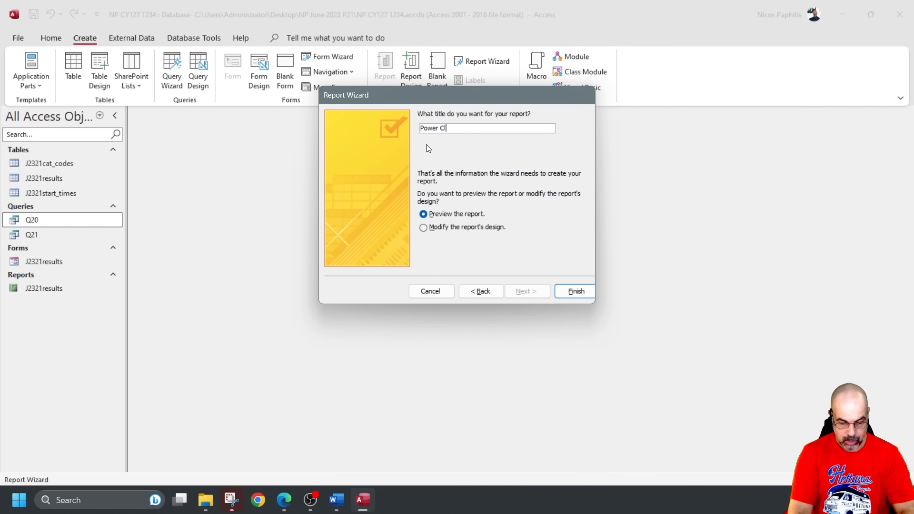
text(Results)
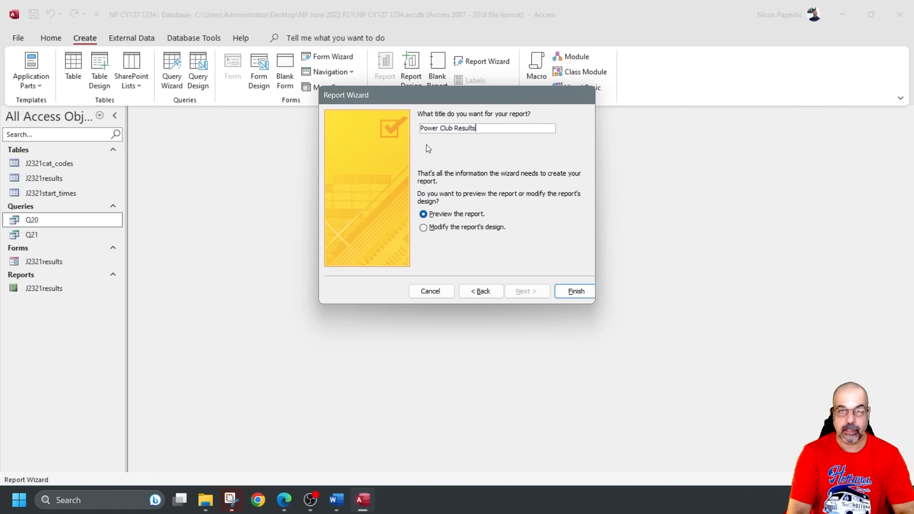
click(576, 292)
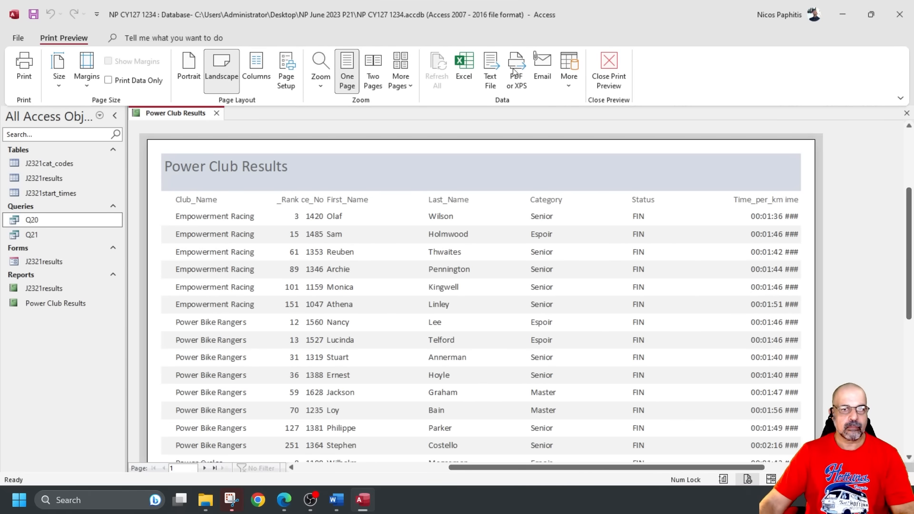
In Design View, reorder columns to Race_No, First_Name, Last_Name, Cat_Rank, Club_Name.
click(620, 67)
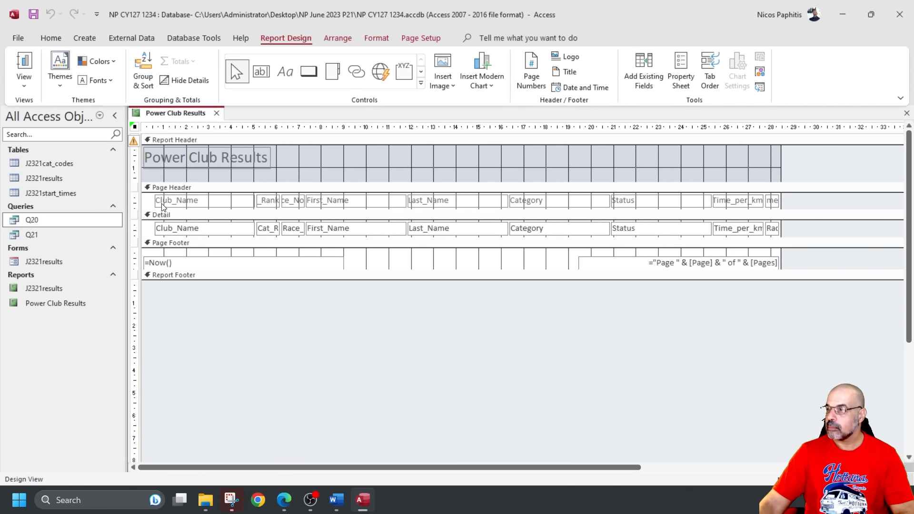
drag(148, 200, 214, 231)
drag(154, 229, 429, 209)
drag(296, 209, 171, 200)
drag(290, 199, 252, 204)
drag(291, 226, 270, 198)
drag(264, 209, 351, 209)
click(481, 202)
shift+click(483, 231)
drag(483, 233, 337, 235)
drag(363, 201, 325, 200)
drag(461, 235, 386, 207)
Preview the report, then move Cat_Rank beside Last_Name and recheck the layout.
click(24, 62)
scroll(359, 336, down, 3)
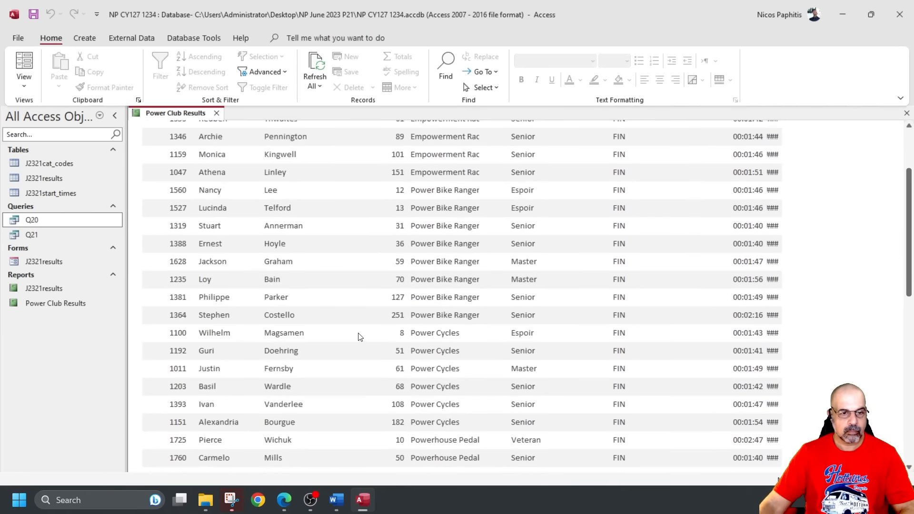
scroll(359, 336, up, 3)
click(25, 84)
click(44, 182)
drag(363, 200, 388, 229)
drag(388, 229, 337, 230)
drag(362, 232, 386, 235)
click(24, 62)
click(23, 85)
click(62, 184)
Widen the Club_Name column in stages until full club names show.
drag(444, 201, 471, 201)
click(24, 61)
scroll(478, 265, down, 7)
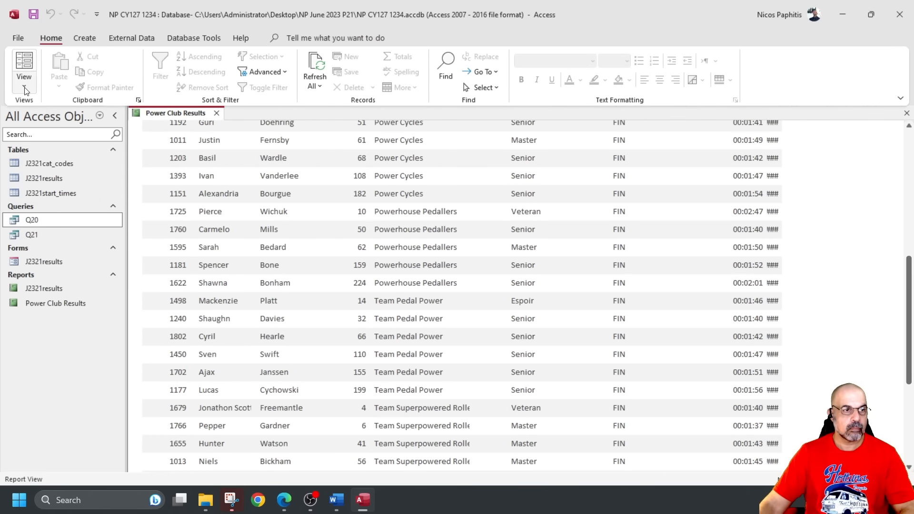
click(24, 84)
click(62, 184)
drag(471, 200, 490, 201)
click(24, 62)
scroll(408, 269, down, 2)
scroll(408, 269, down, 5)
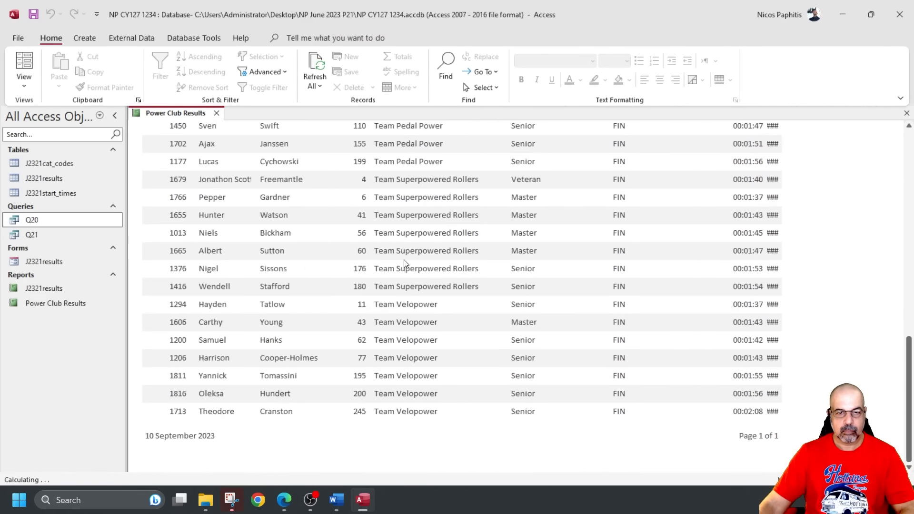
click(24, 84)
click(62, 184)
drag(497, 201, 563, 234)
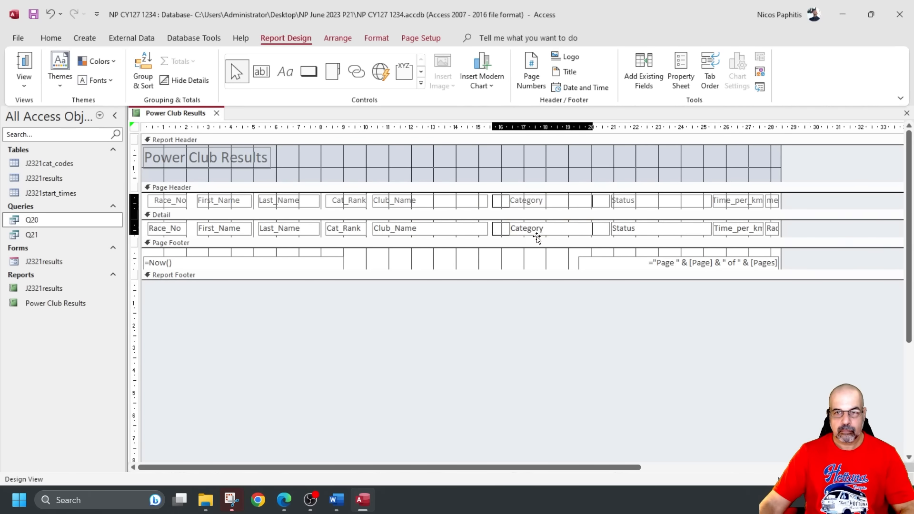
click(24, 62)
click(23, 85)
click(62, 184)
Move Status and Time_per_km left and widen Race_Time so all values show.
drag(614, 229, 562, 228)
click(29, 67)
click(24, 84)
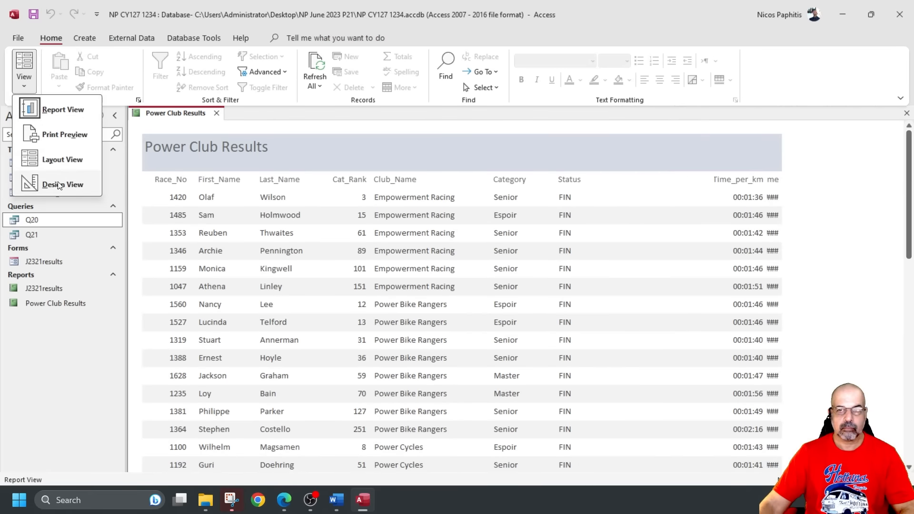
click(63, 184)
drag(738, 201, 686, 205)
click(771, 228)
drag(766, 228, 693, 228)
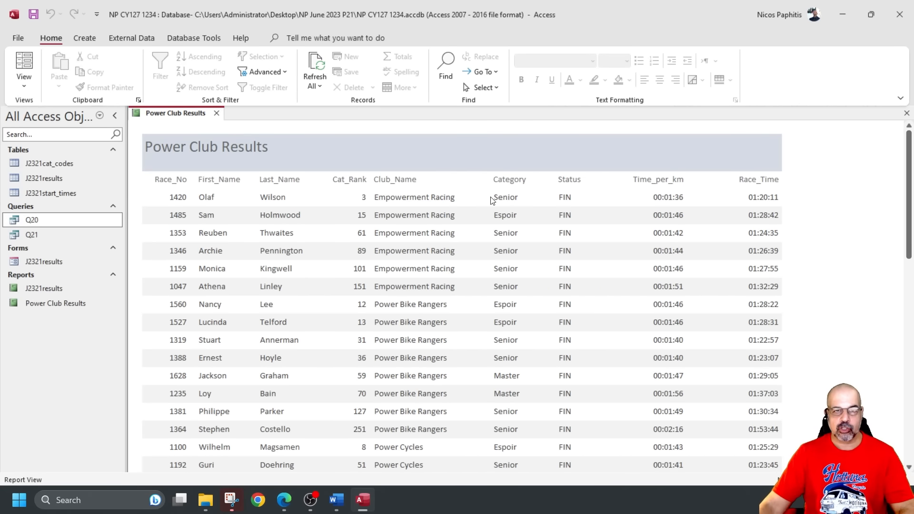
scroll(499, 267, down, 8)
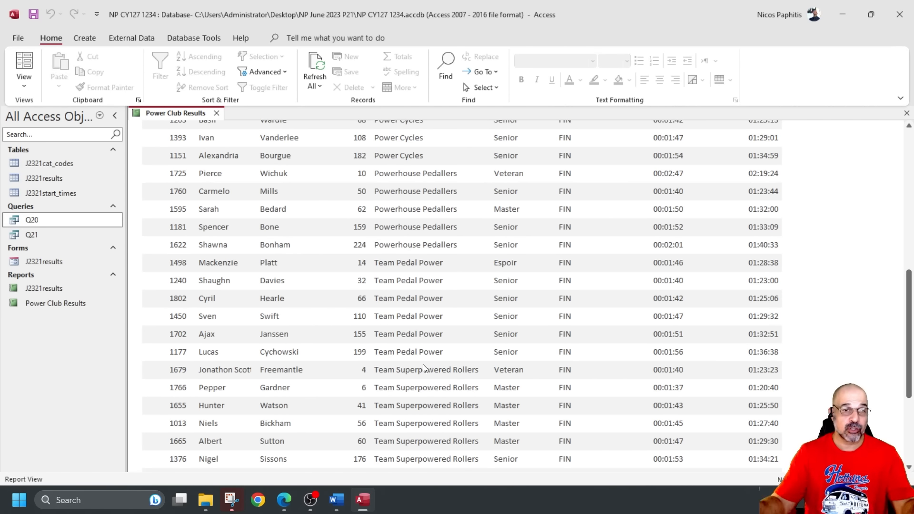
scroll(545, 286, down, 4)
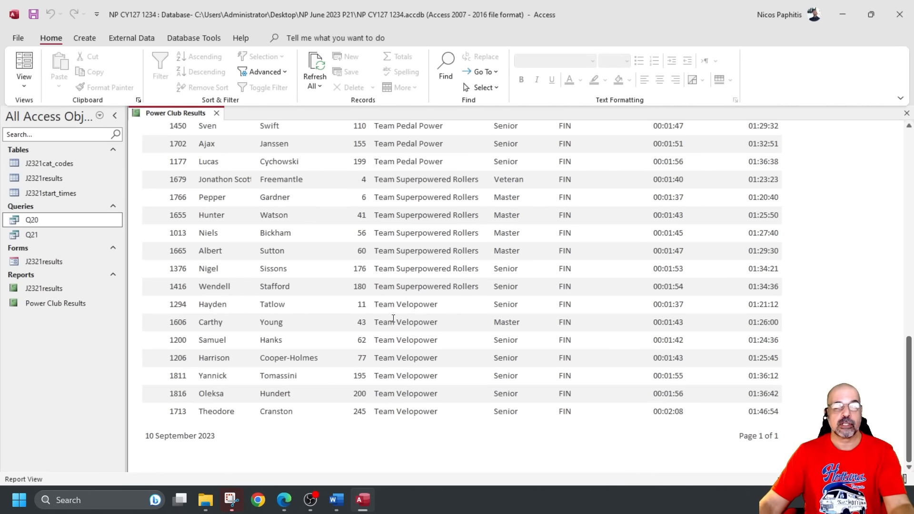
scroll(393, 318, up, 12)
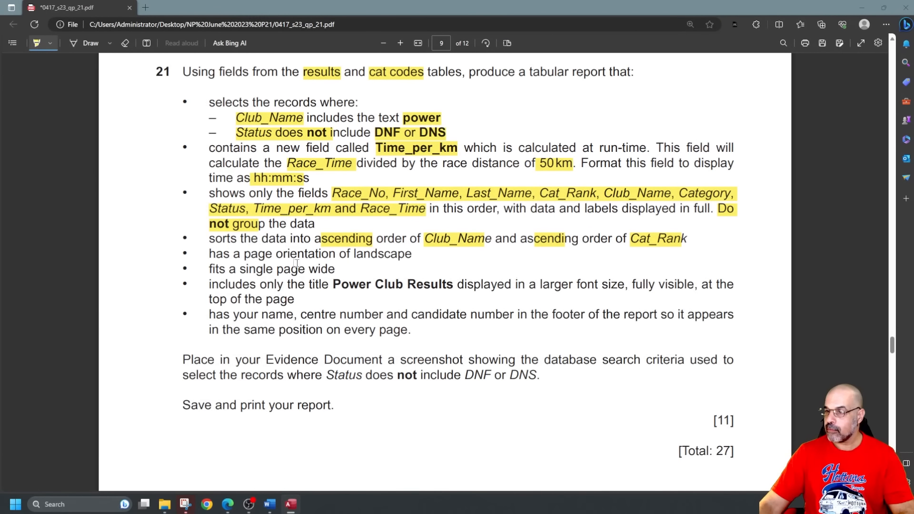
Highlight the report title bullet and the footer name and number bullet.
drag(363, 285, 496, 284)
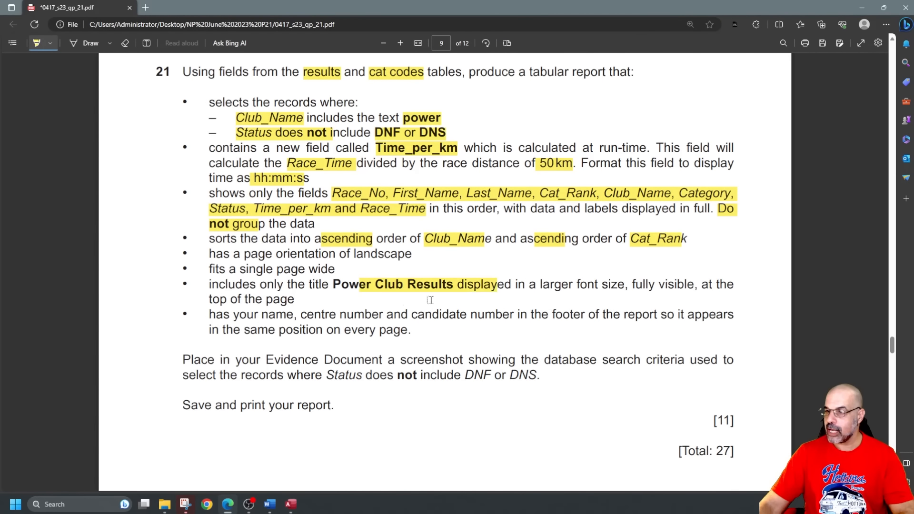
drag(246, 315, 670, 319)
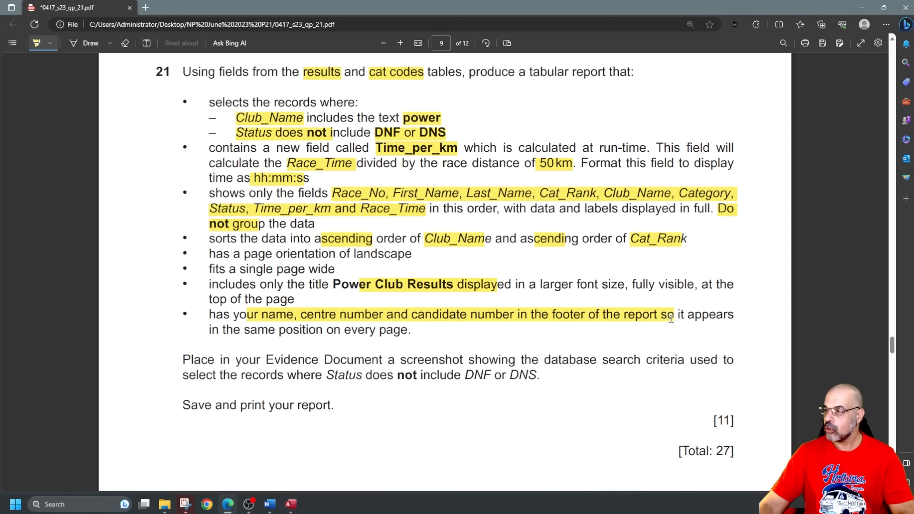
drag(670, 319, 671, 319)
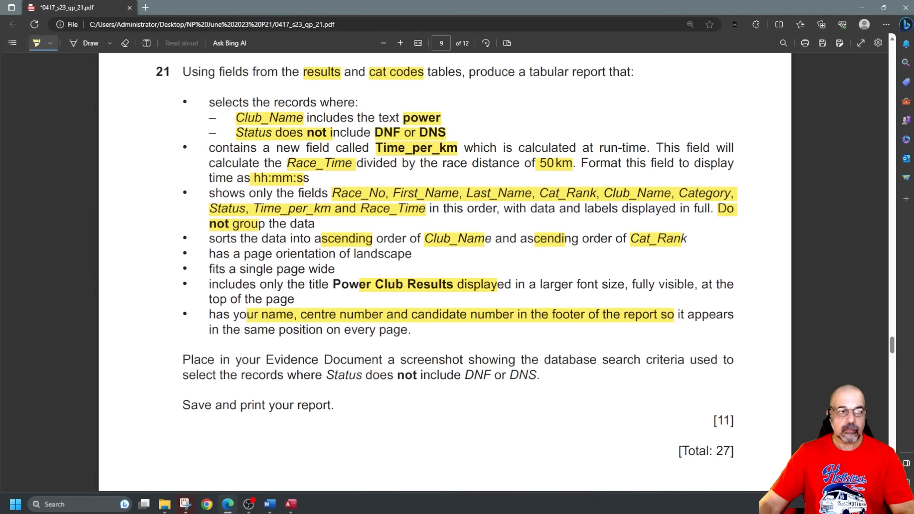
key(alt+Tab)
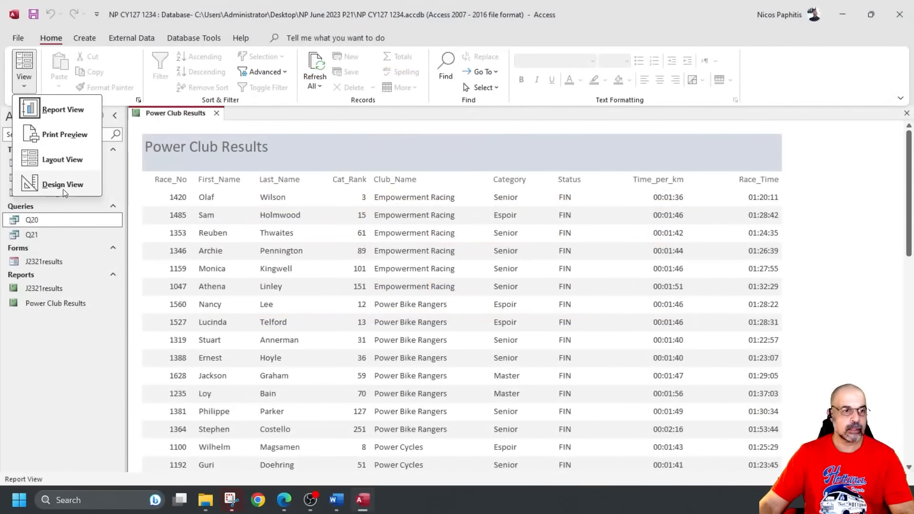
Delete the date and page number boxes from the report's page footer.
click(63, 186)
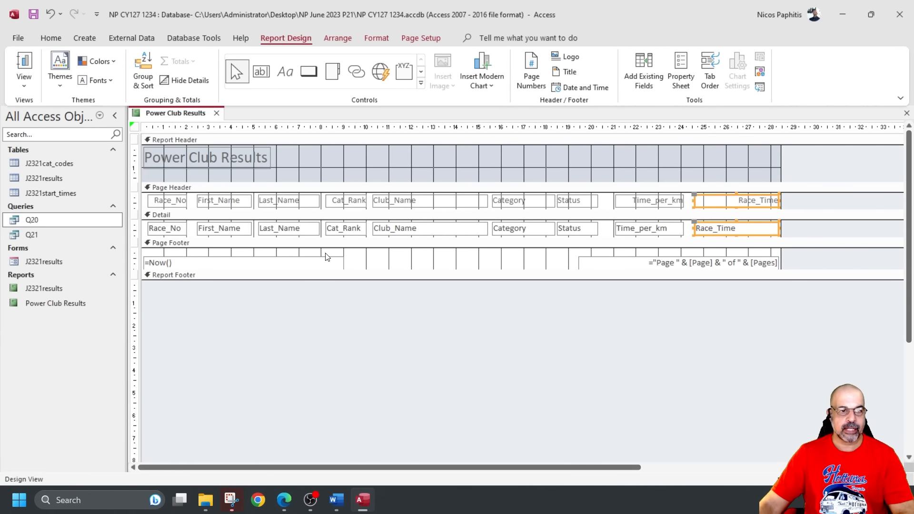
drag(325, 257, 675, 271)
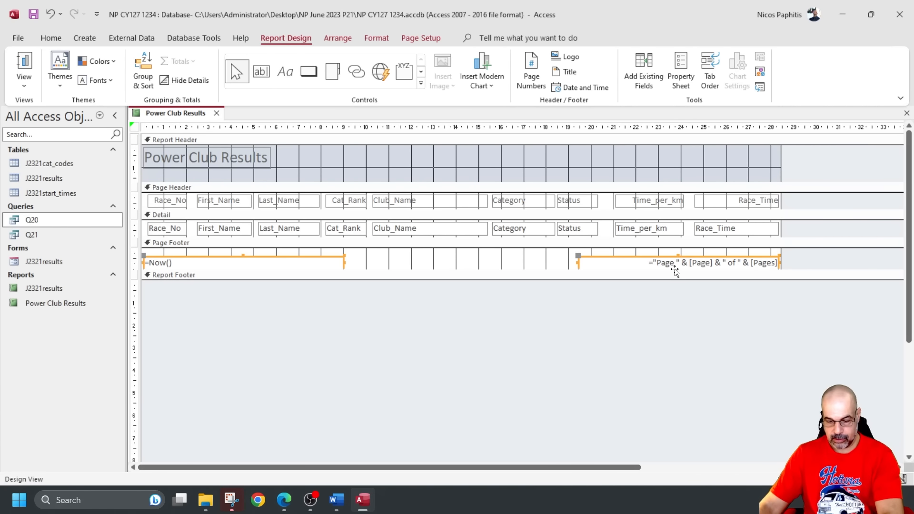
key(Delete)
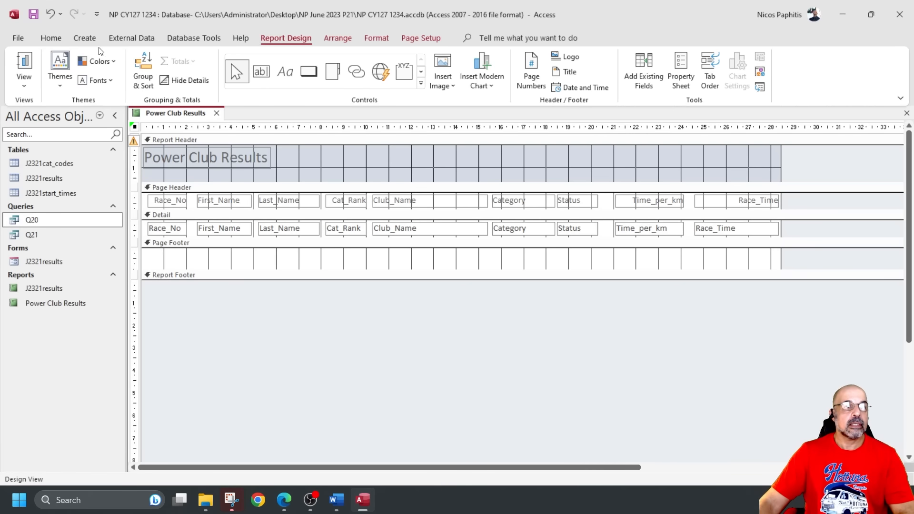
Add a page footer label with the candidate's full name, centre and candidate numbers.
click(291, 73)
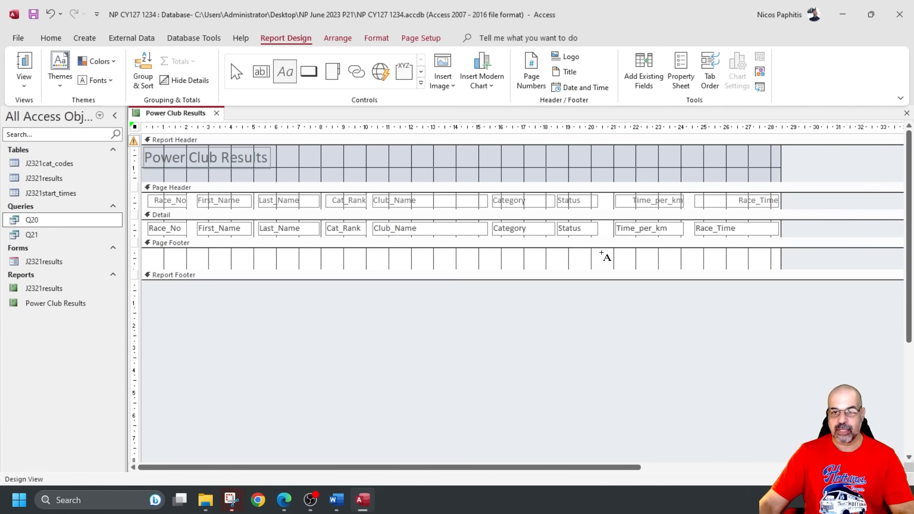
drag(148, 250, 394, 265)
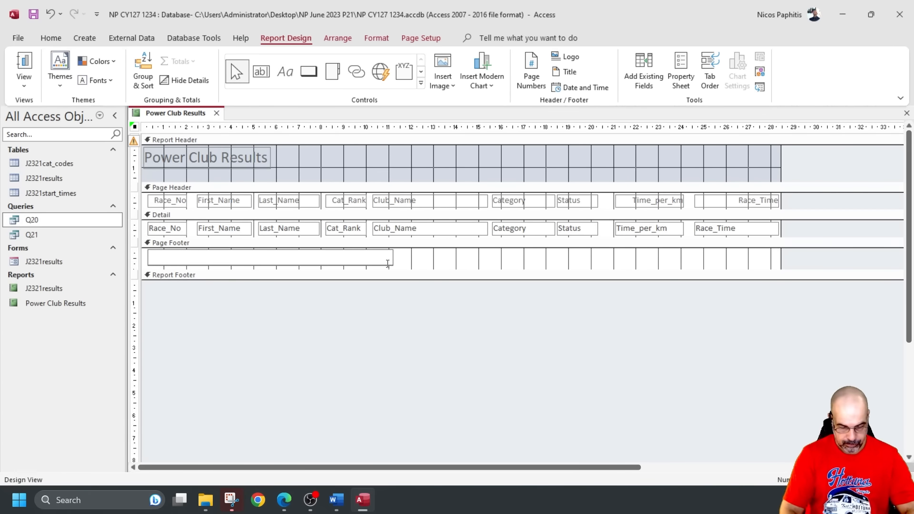
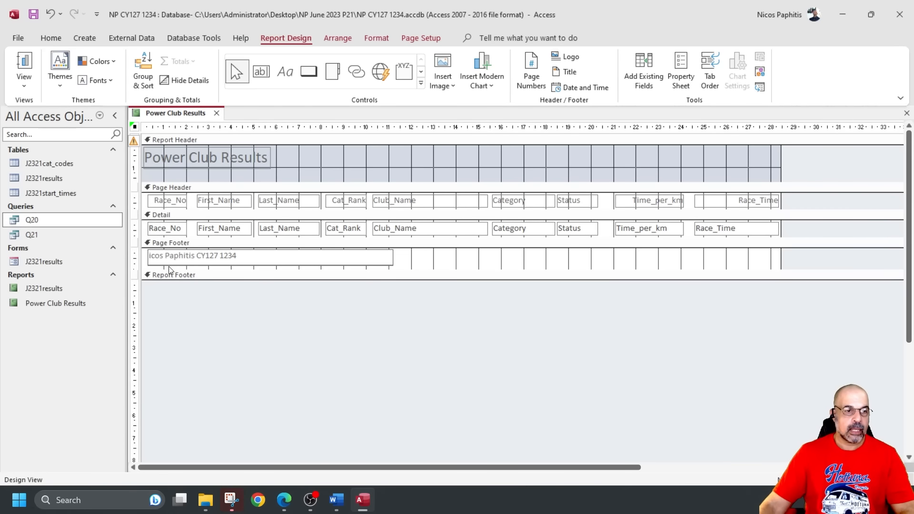
click(148, 257)
click(159, 258)
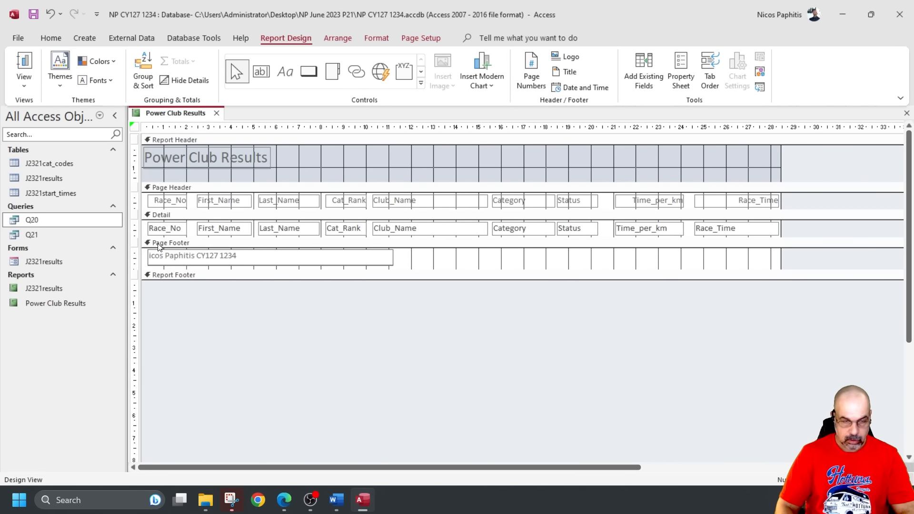
text(N)
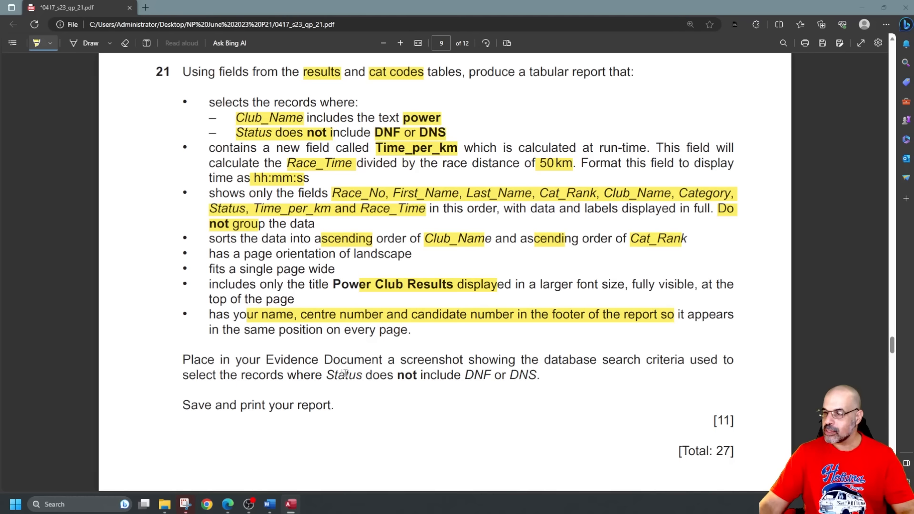
Highlight in yellow the evidence sentence requiring that Status not include DNF or DNS.
drag(327, 376, 585, 378)
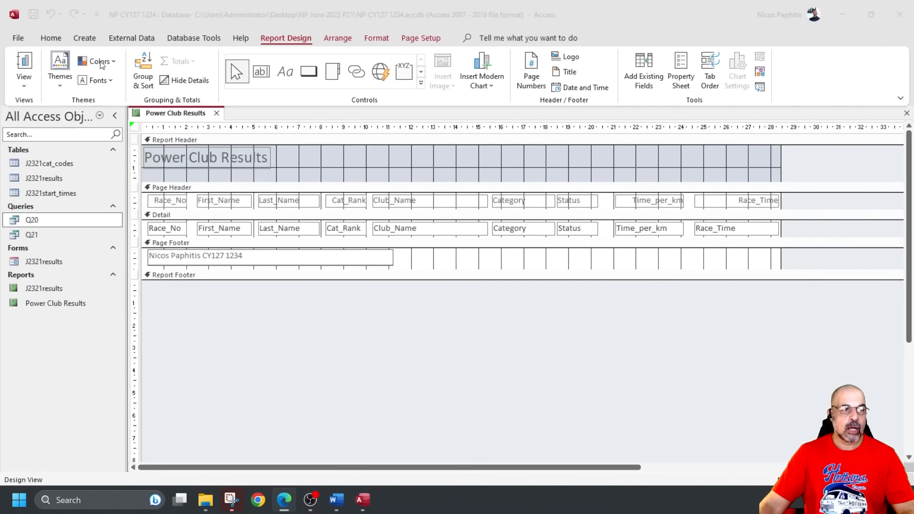
Confirm the corrected footer label, preview the Power Club Results report, then close it.
click(155, 255)
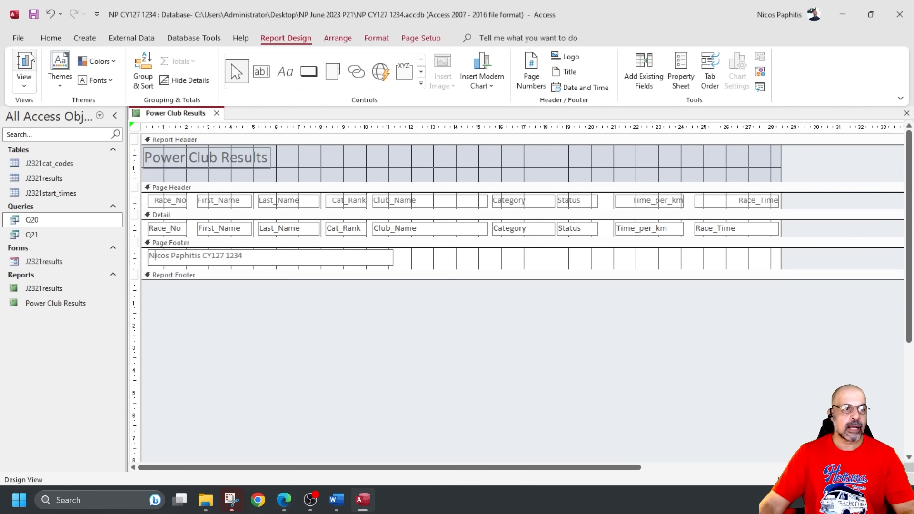
key(Return)
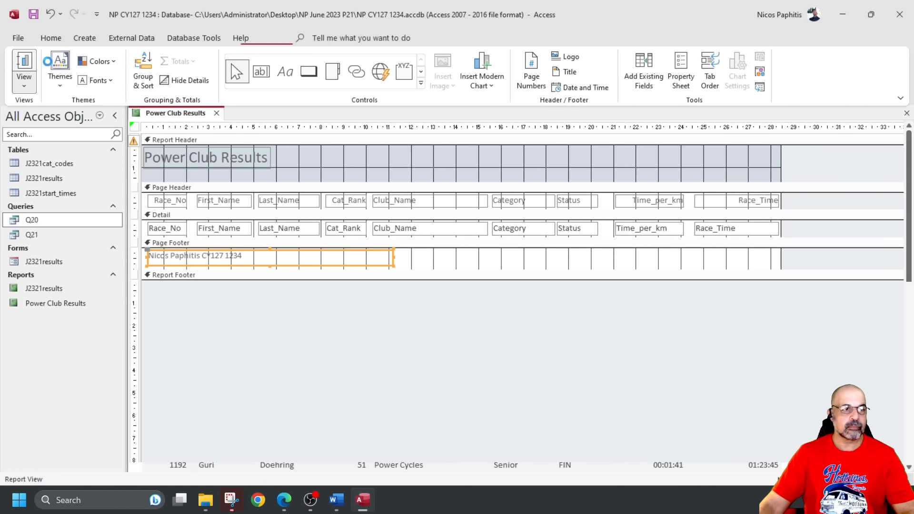
click(23, 62)
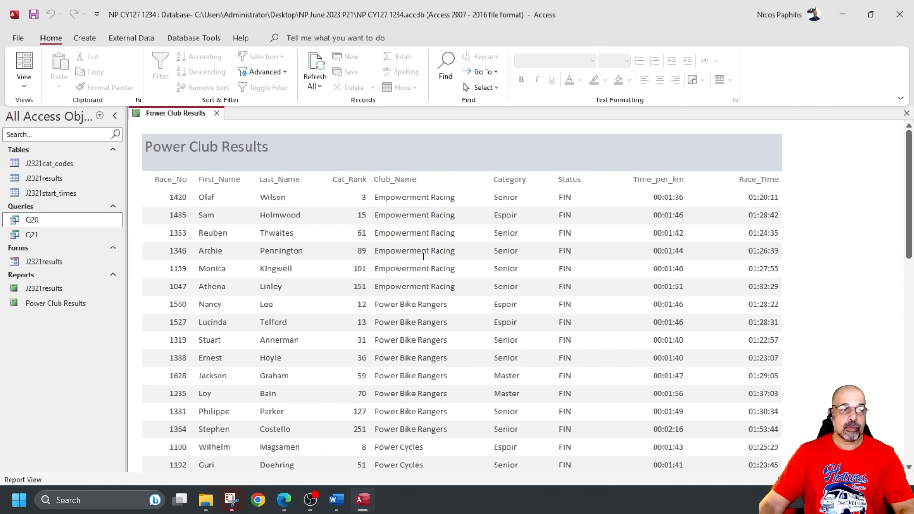
click(217, 113)
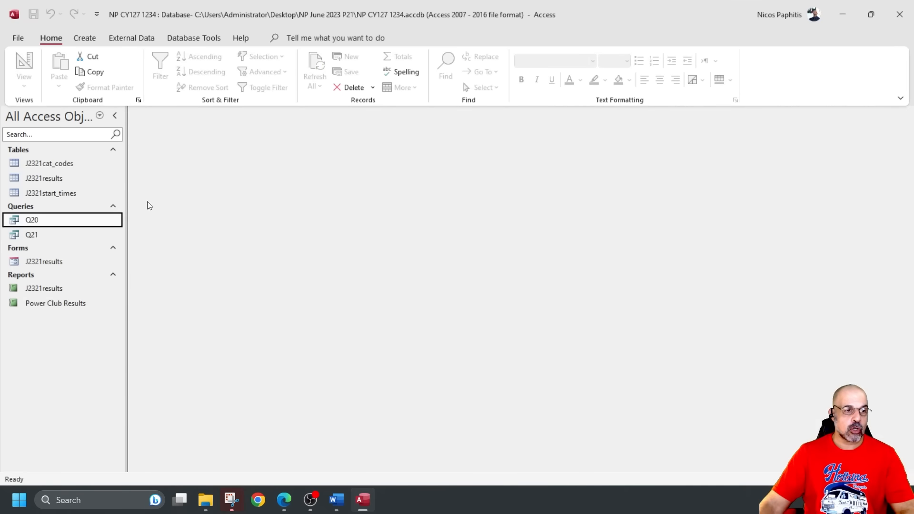
Open query Q21 in Design View and widen the Status column to show the full criteria.
double_click(53, 234)
click(23, 64)
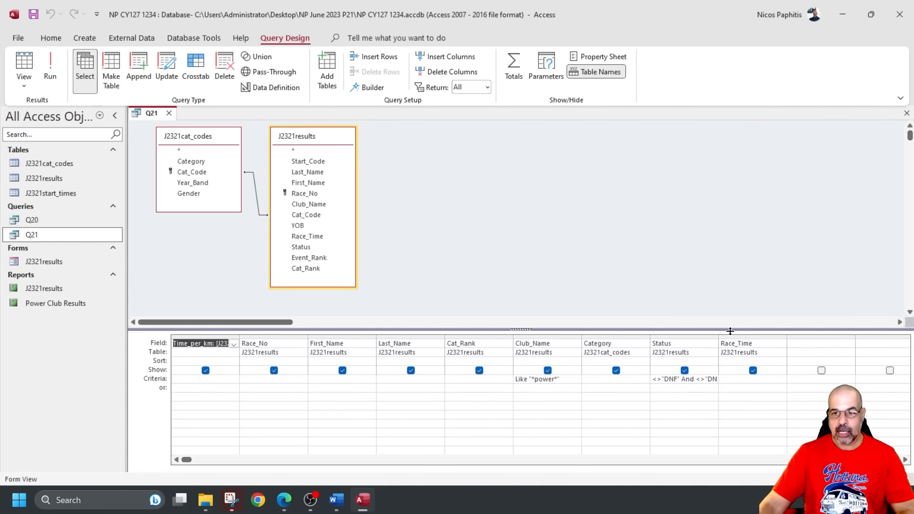
drag(718, 338, 757, 339)
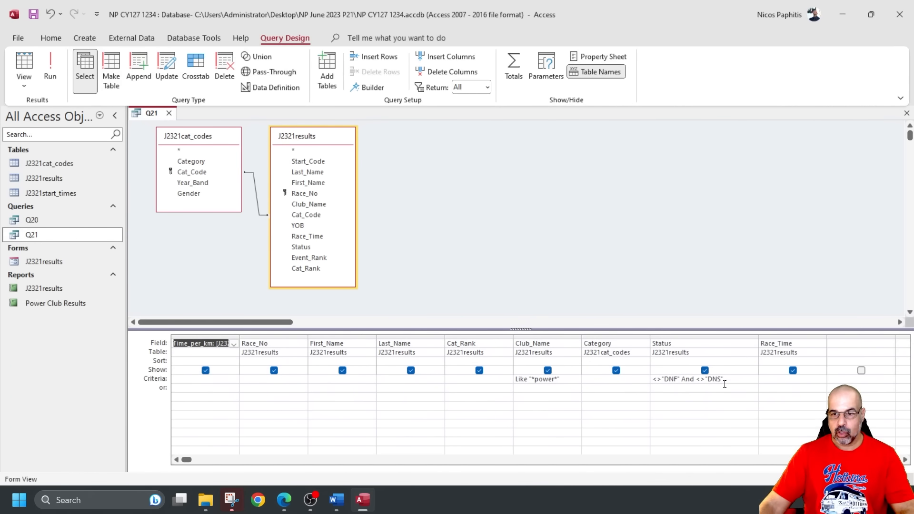
Snip the Status column with its <> "DNF" And <> "DNS" criteria.
click(231, 500)
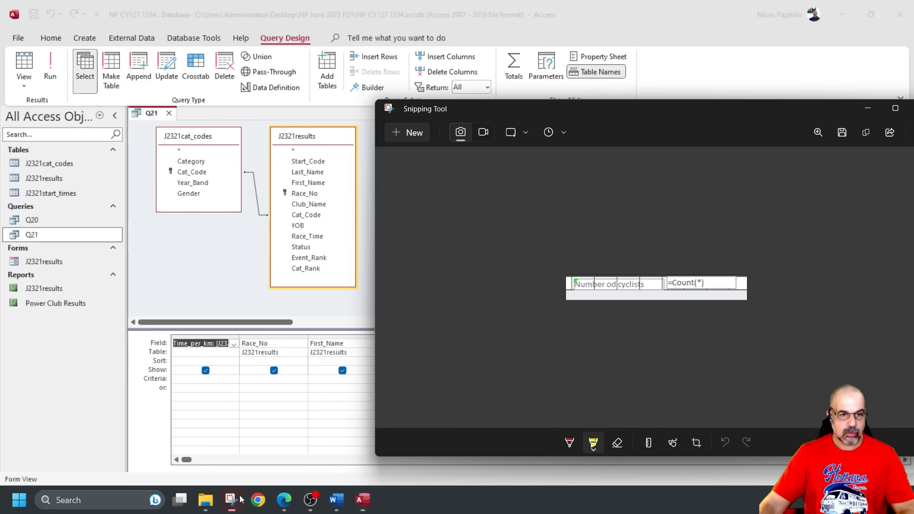
click(413, 134)
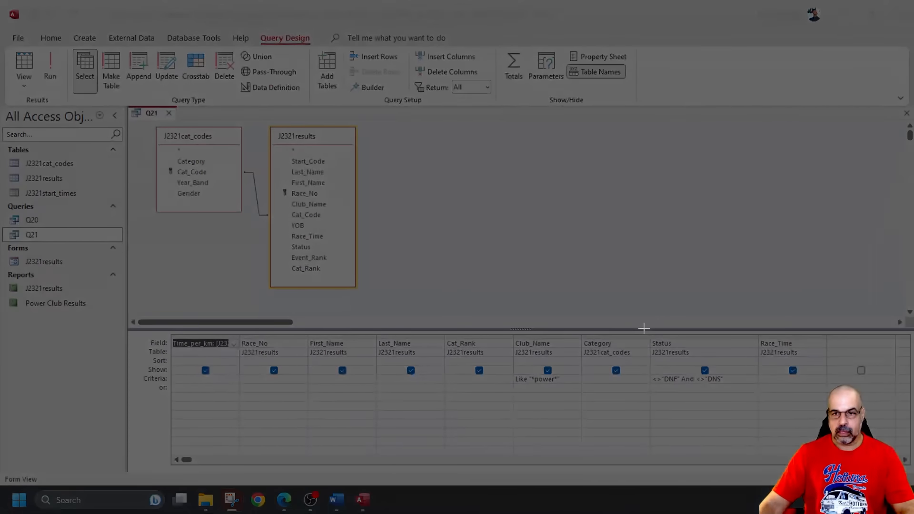
drag(644, 328, 761, 390)
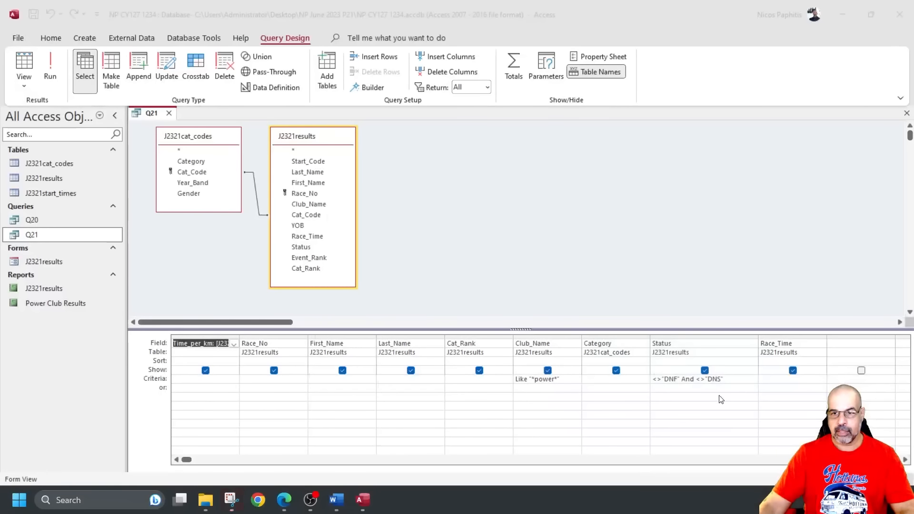
click(336, 500)
Paste the Status criteria screenshot on a new line below the Step 21 image.
scroll(379, 350, down, 4)
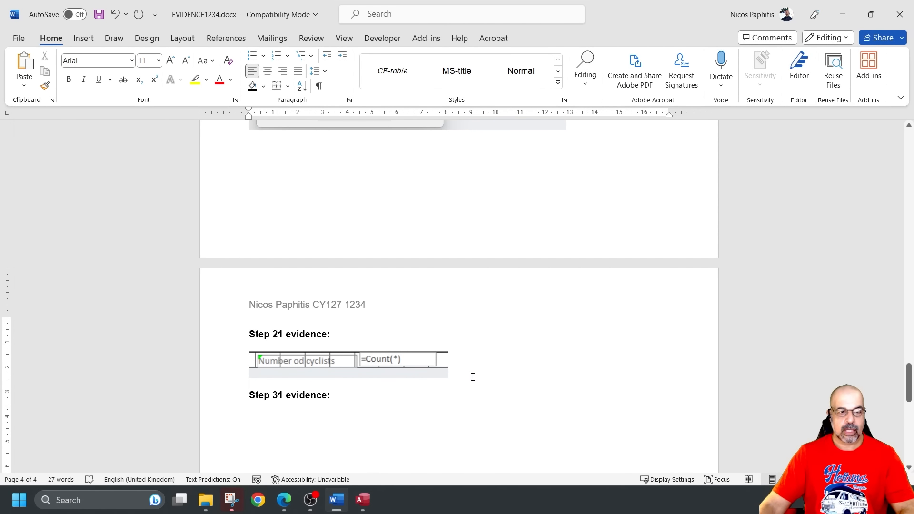
scroll(469, 228, up, 8)
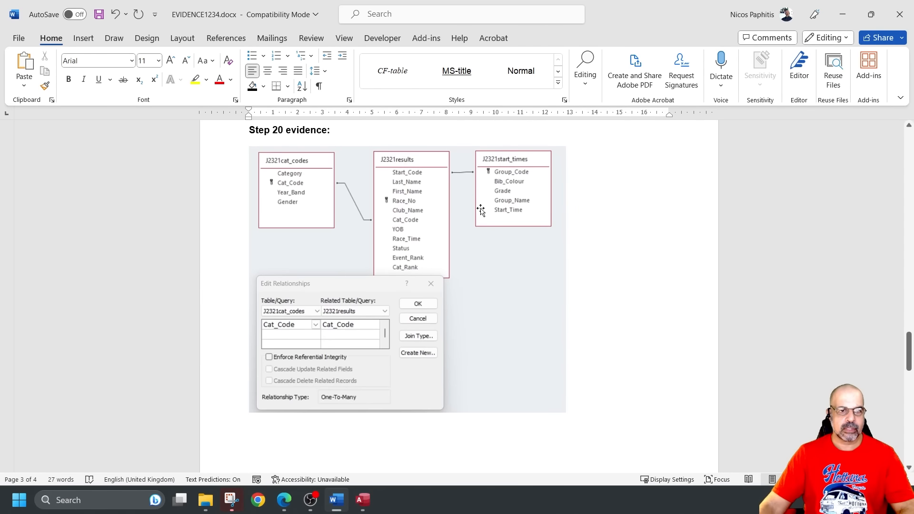
scroll(482, 210, up, 3)
scroll(476, 211, down, 3)
scroll(466, 207, up, 3)
scroll(455, 205, down, 7)
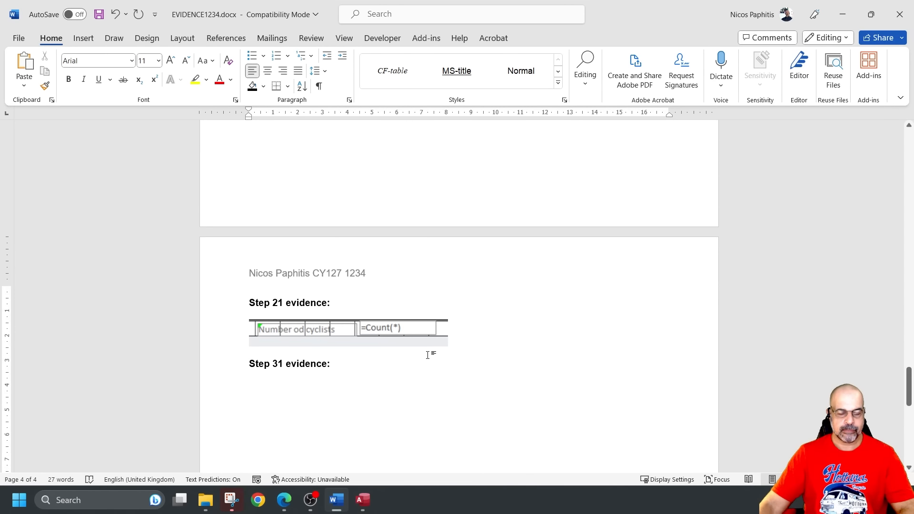
key(Return)
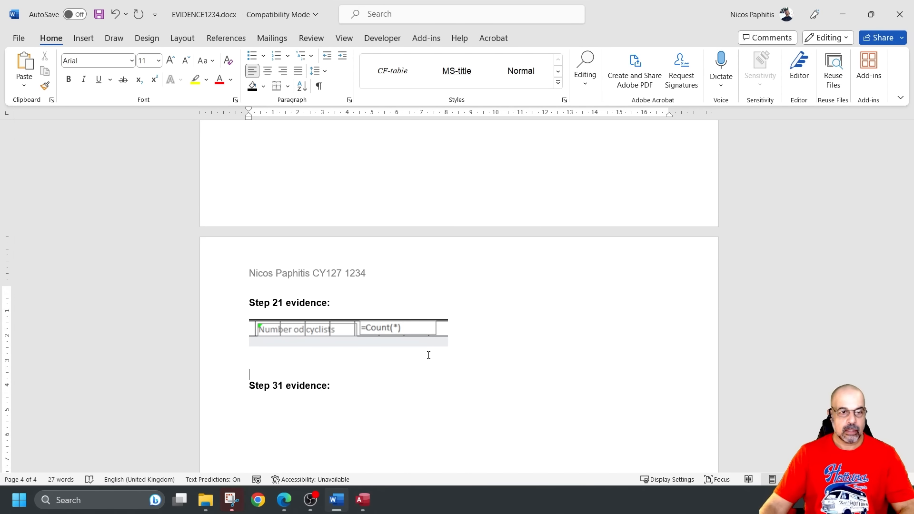
key(ctrl+v)
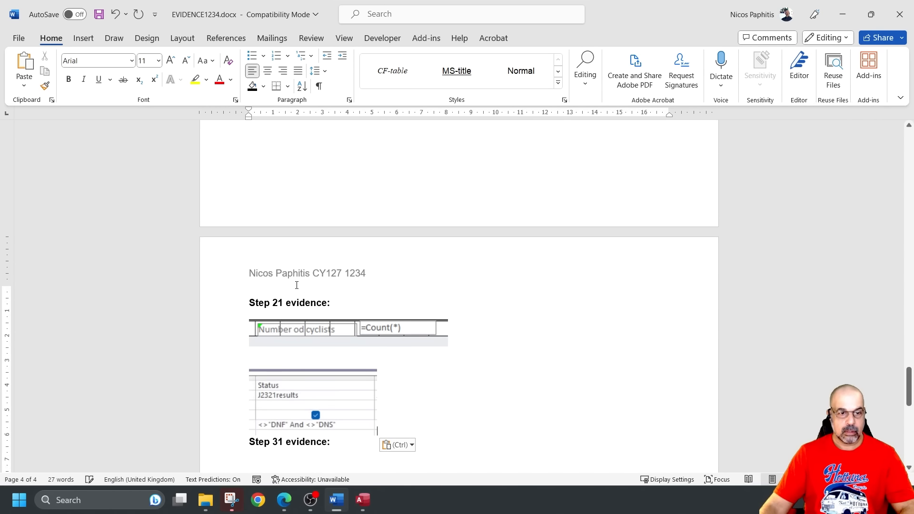
Re-paste the Cat_Code relationships screenshot and add a blank line between the two screenshots.
scroll(296, 284, up, 4)
click(291, 266)
key(Delete)
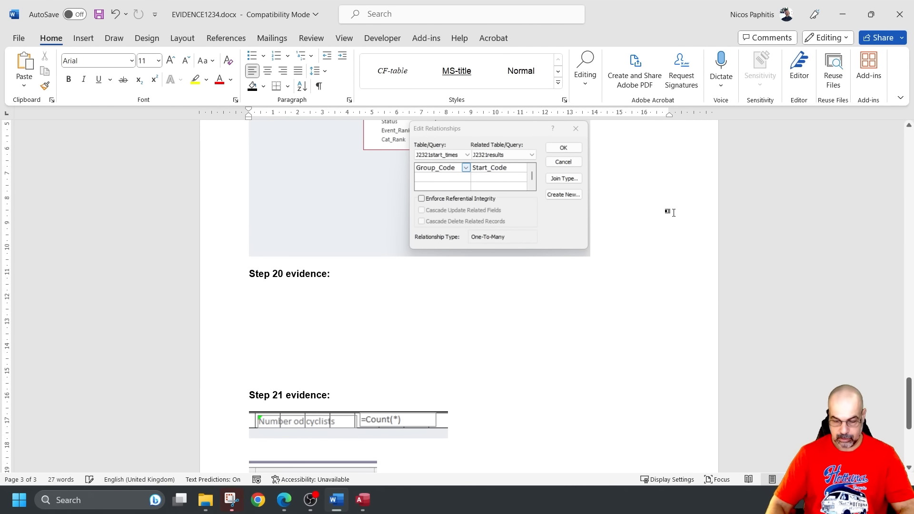
key(Return)
key(ctrl+v)
scroll(634, 211, up, 1)
click(634, 210)
key(Return)
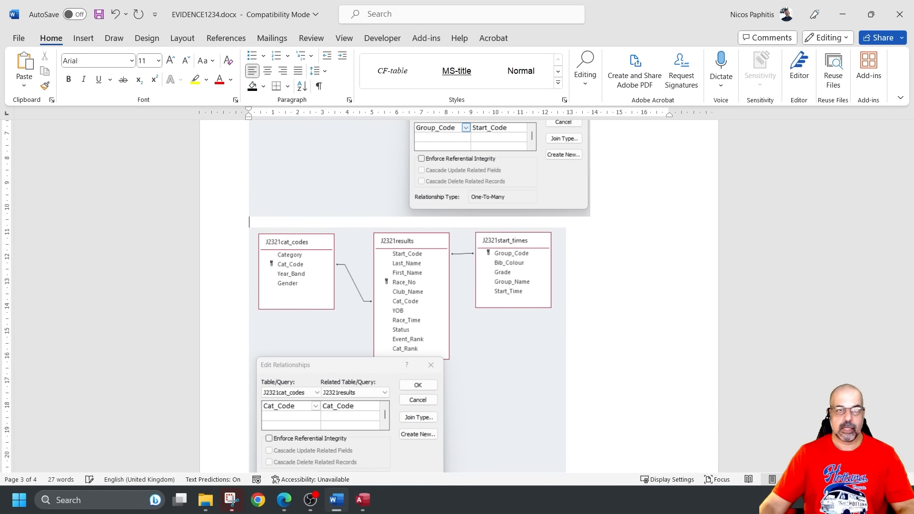
Move the cyclist-count image from under Step 21 to under the Step 20 evidence.
scroll(499, 252, up, 10)
ctrl+scroll(499, 252, down, 1)
scroll(247, 264, down, 5)
scroll(248, 264, down, 5)
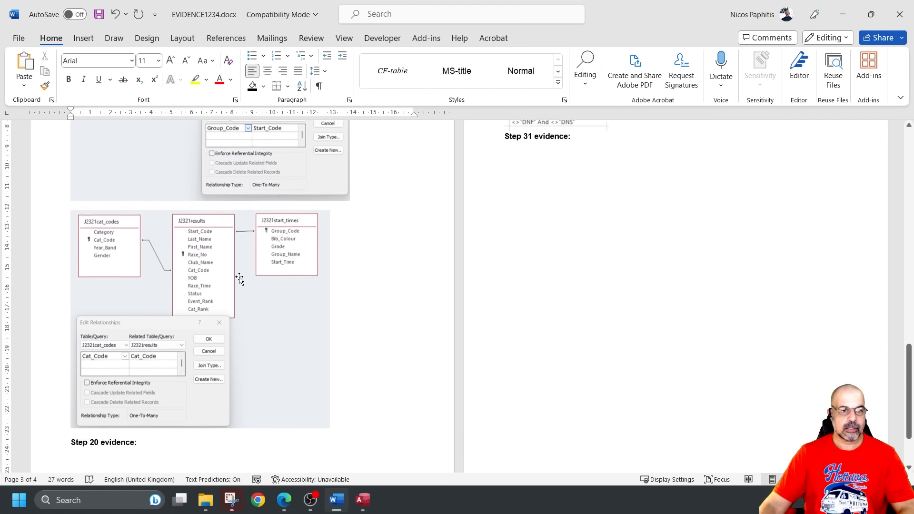
click(68, 363)
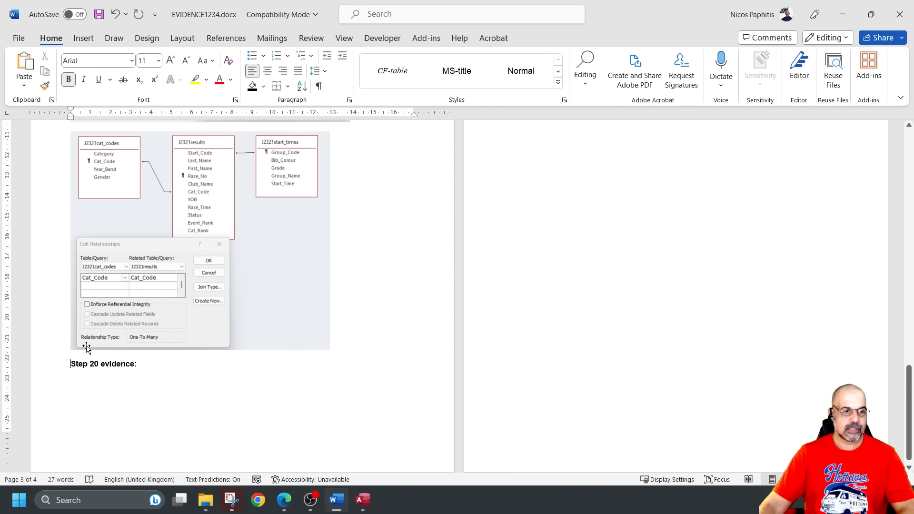
key(Return)
key(Return)
key(Return)
key(Return)
key(Return)
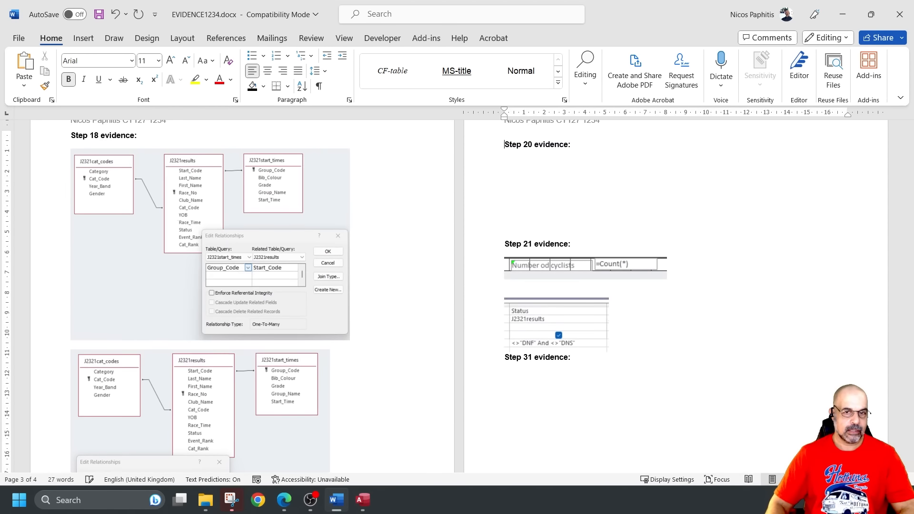
click(584, 280)
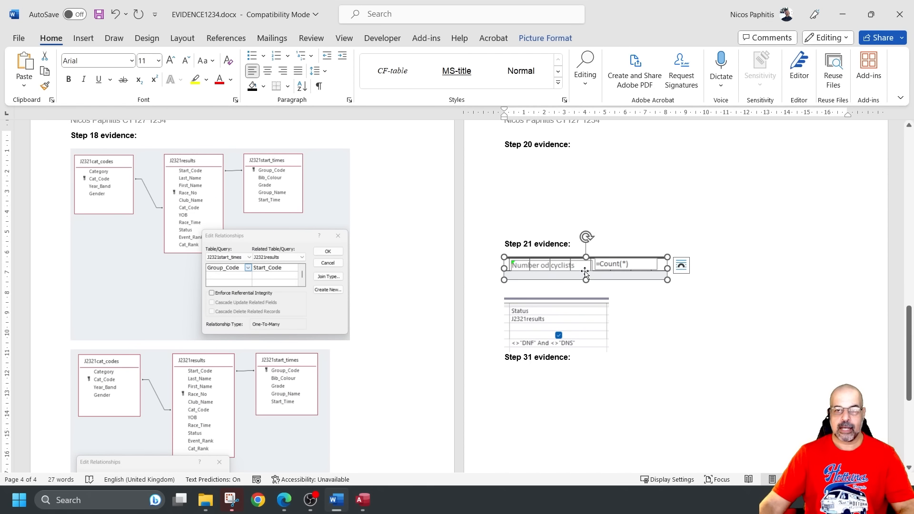
key(Delete)
key(ctrl+b)
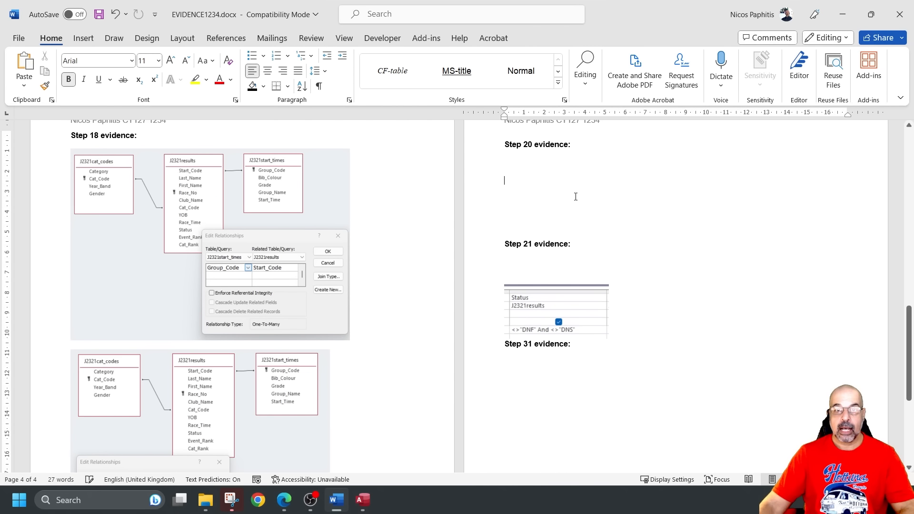
key(ctrl+v)
Add space between the Status image and Step 31, then save the evidence document.
click(553, 311)
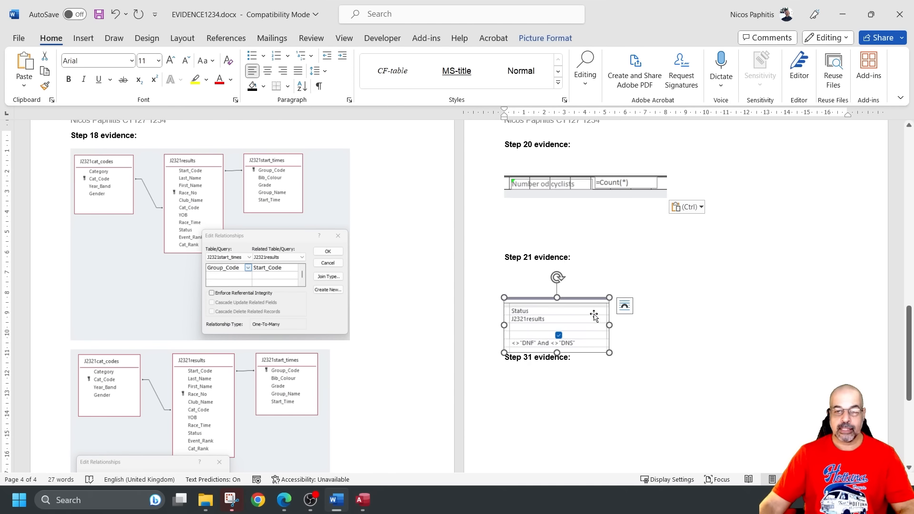
click(634, 348)
key(Return)
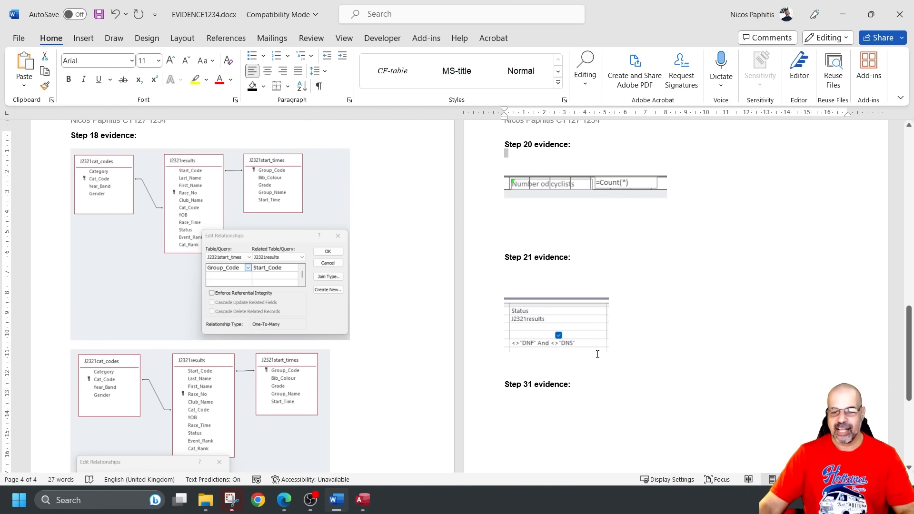
scroll(597, 354, down, 5)
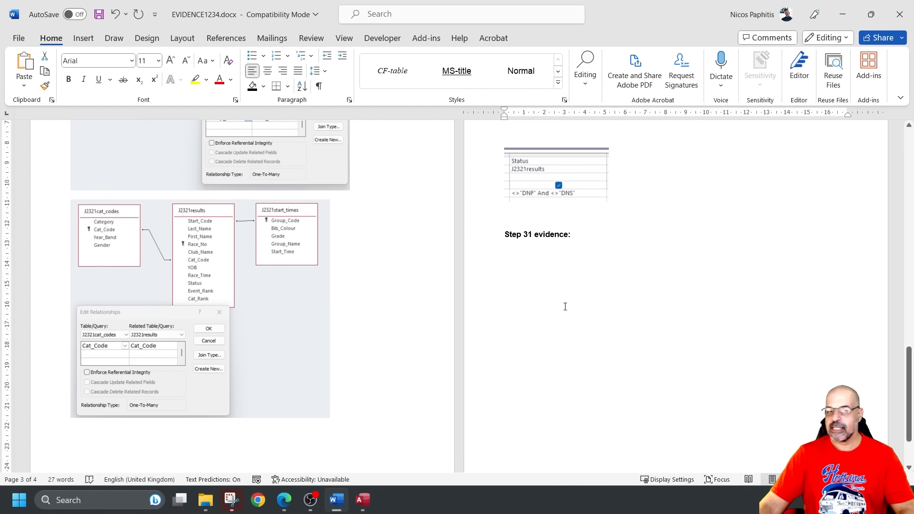
click(99, 15)
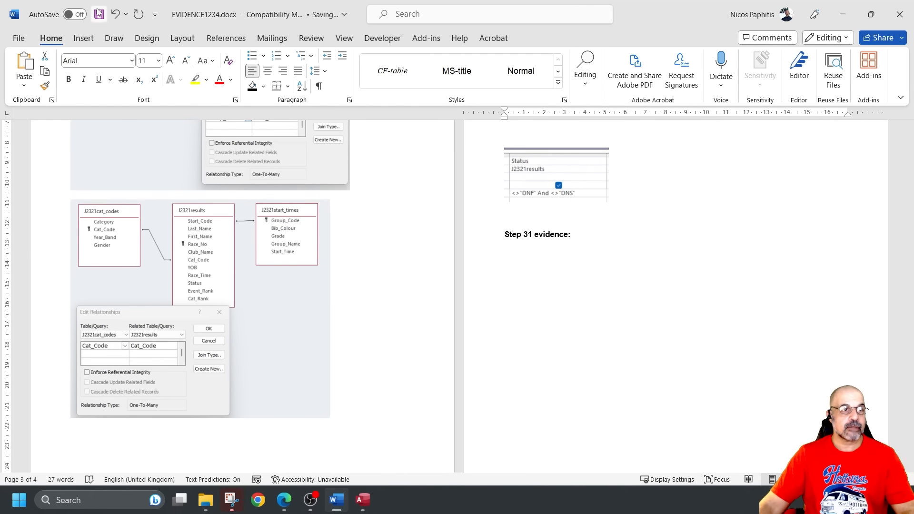
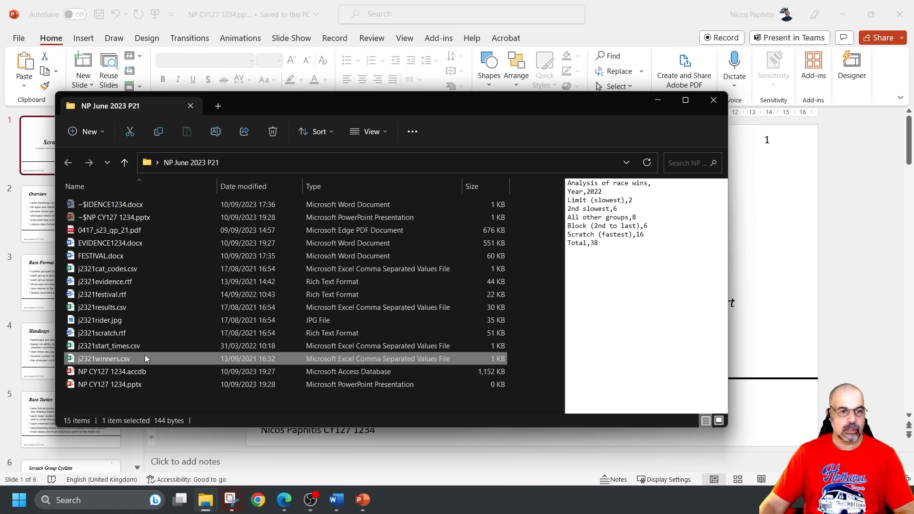
Open j2321winners.csv and autofit columns A–C to their contents.
double_click(151, 356)
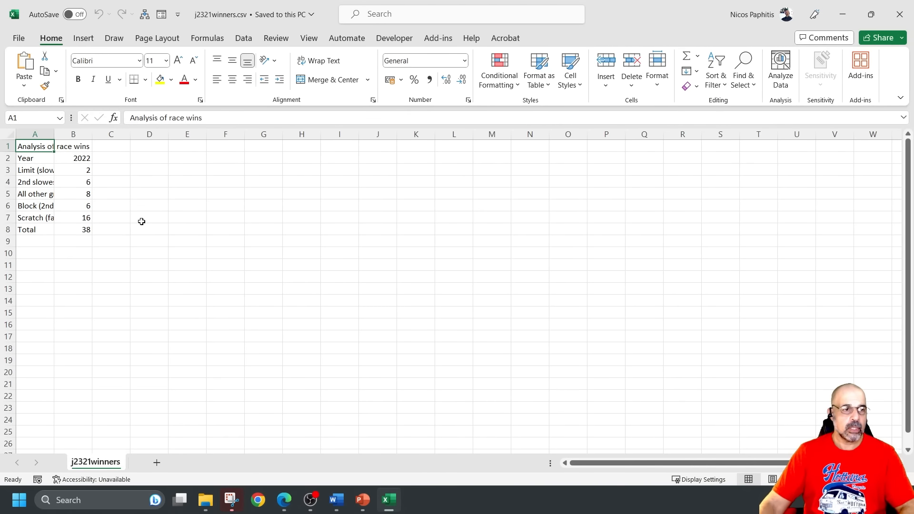
drag(22, 128, 95, 139)
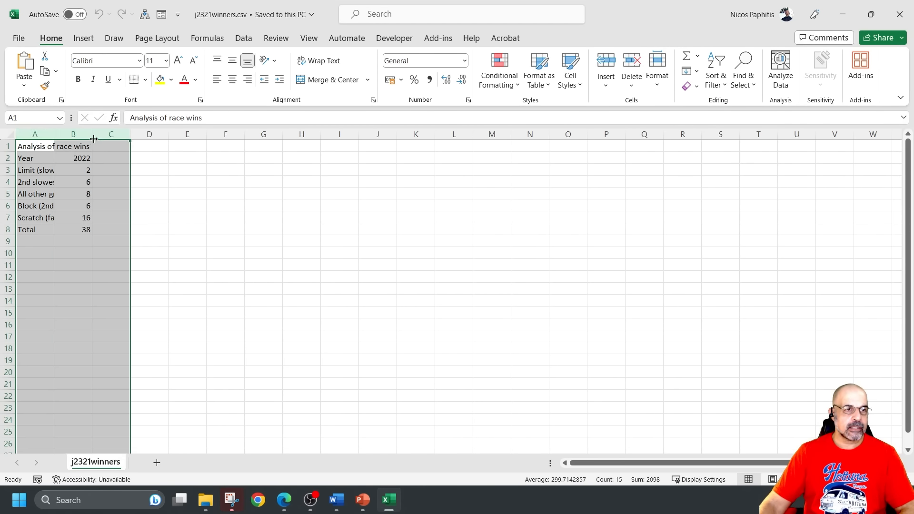
double_click(92, 133)
click(200, 249)
scroll(185, 257, up, 5)
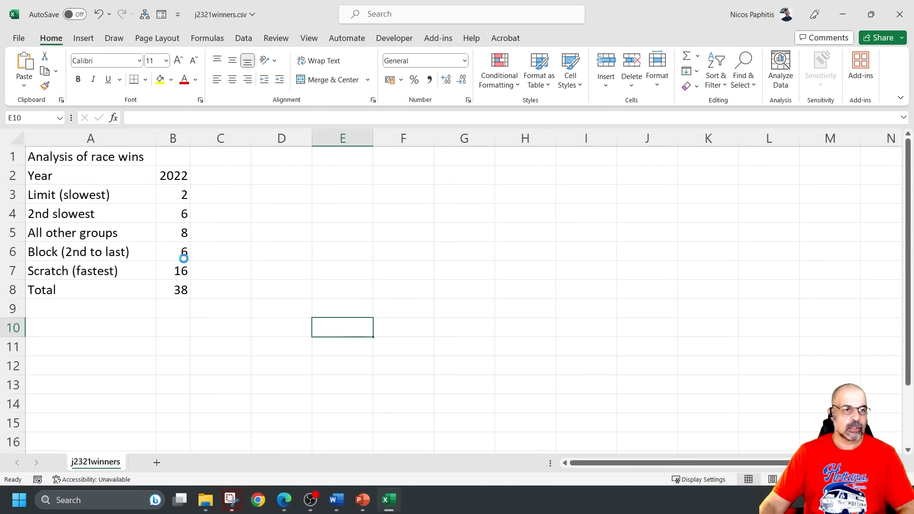
click(333, 235)
Check the Year, 2022 and Total 38 cells, chart A2:B8 as a 2-D pie, then delete that incorrect chart.
drag(53, 181, 105, 179)
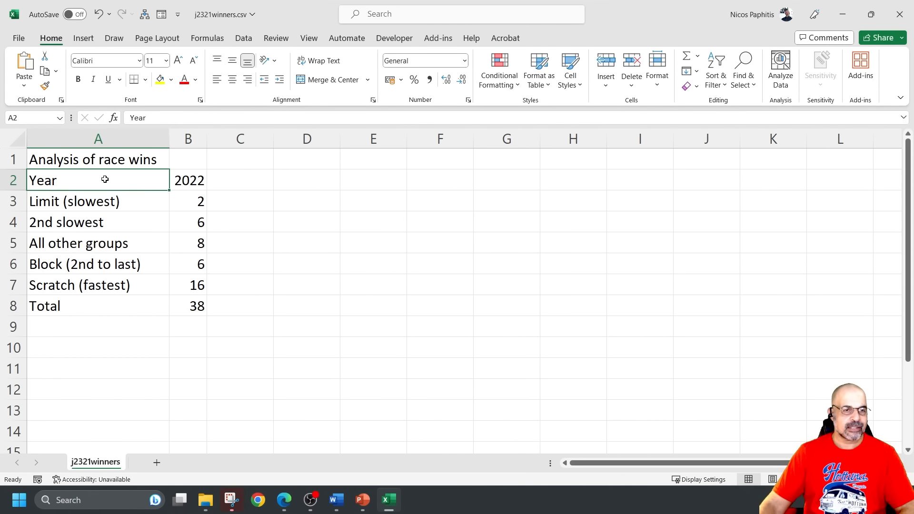
click(195, 177)
click(142, 305)
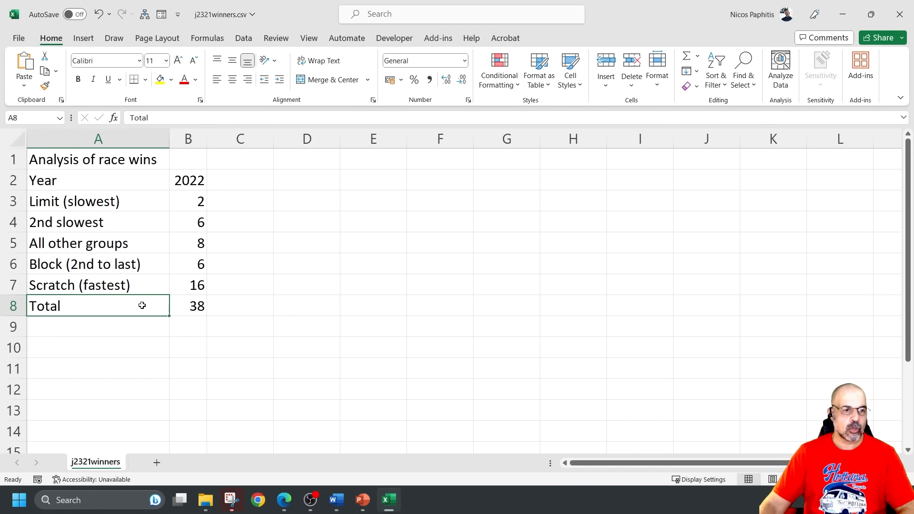
click(189, 303)
drag(71, 180, 184, 307)
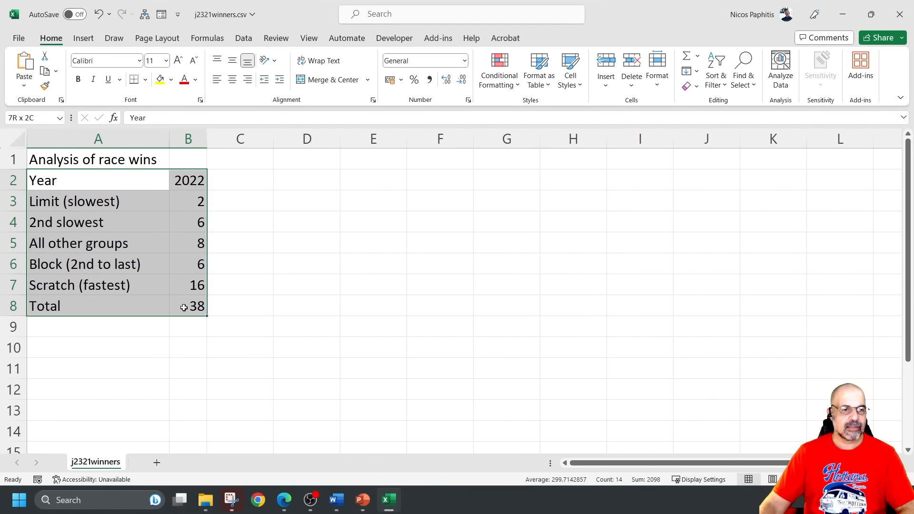
click(92, 38)
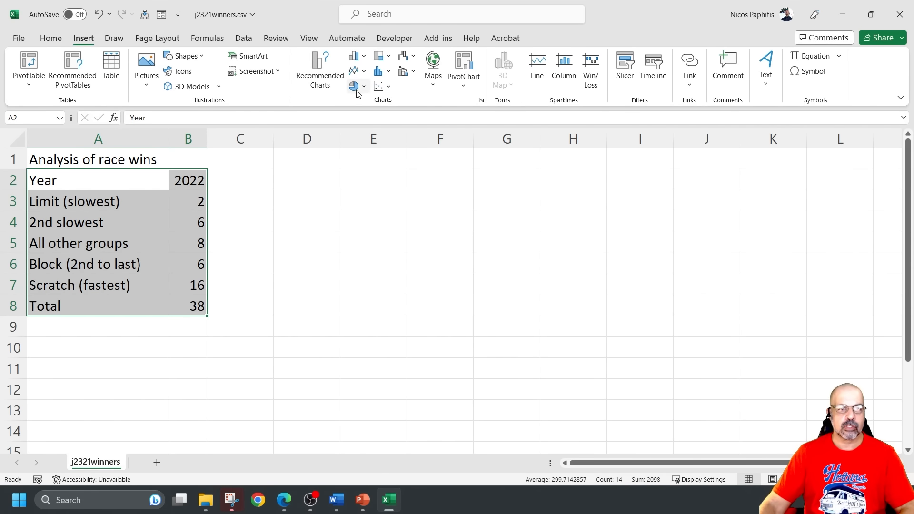
click(357, 91)
click(365, 127)
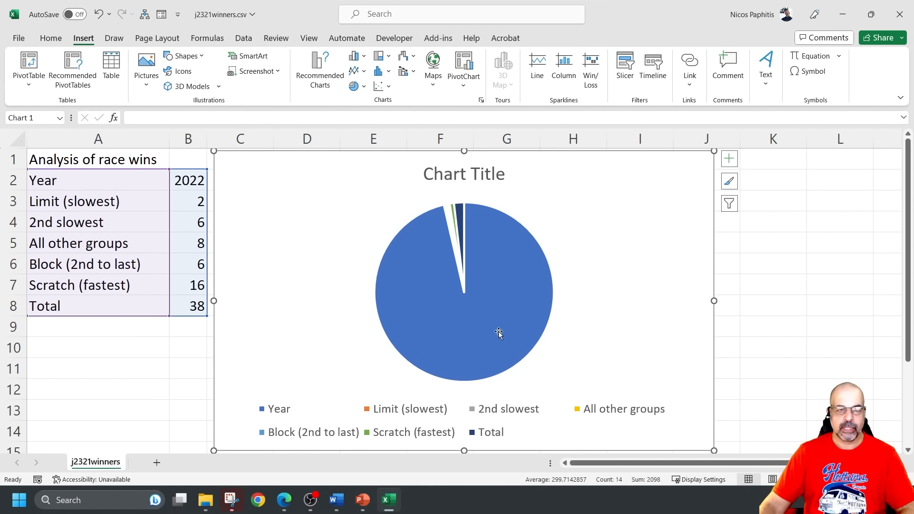
click(618, 179)
key(Delete)
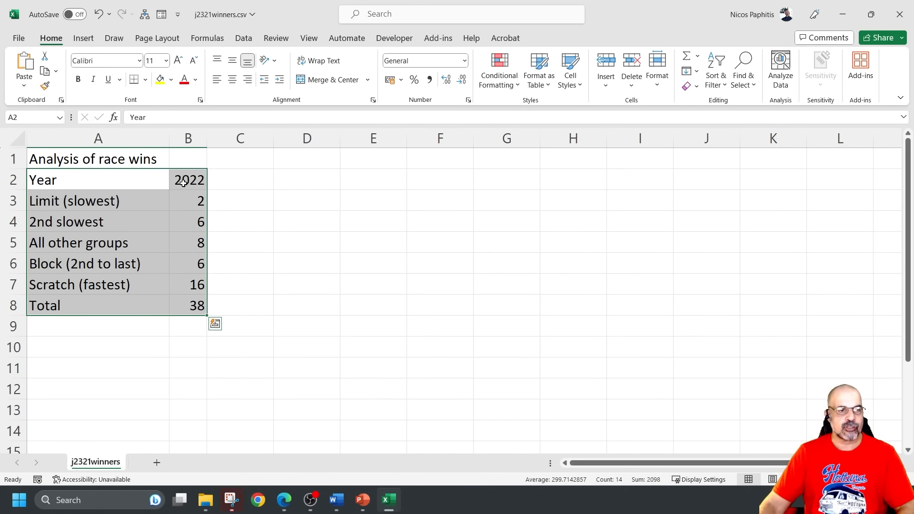
Insert a 2-D pie chart of only the five groups' wins in A3:B7.
click(190, 179)
click(192, 306)
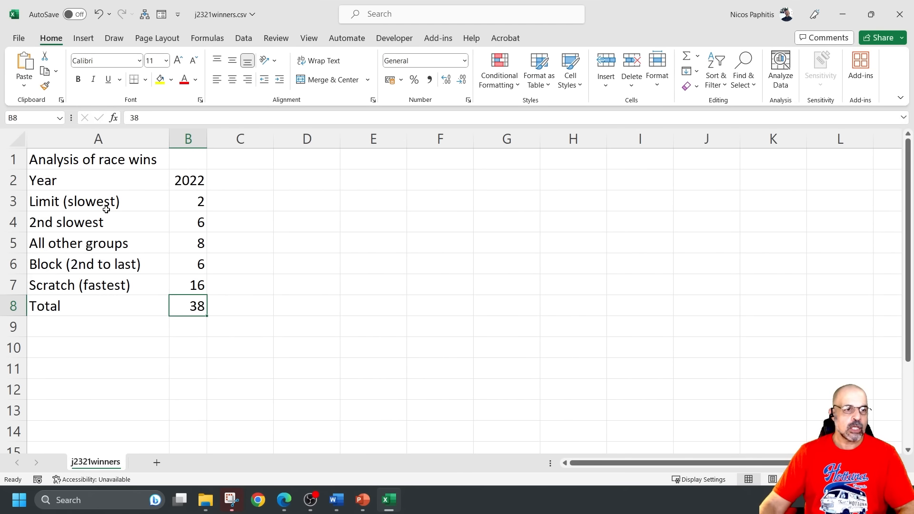
drag(35, 200, 193, 284)
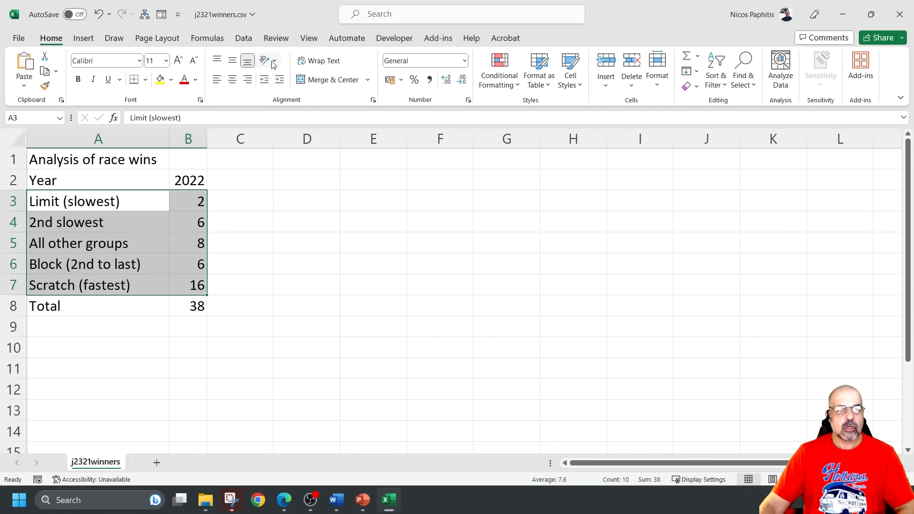
click(84, 38)
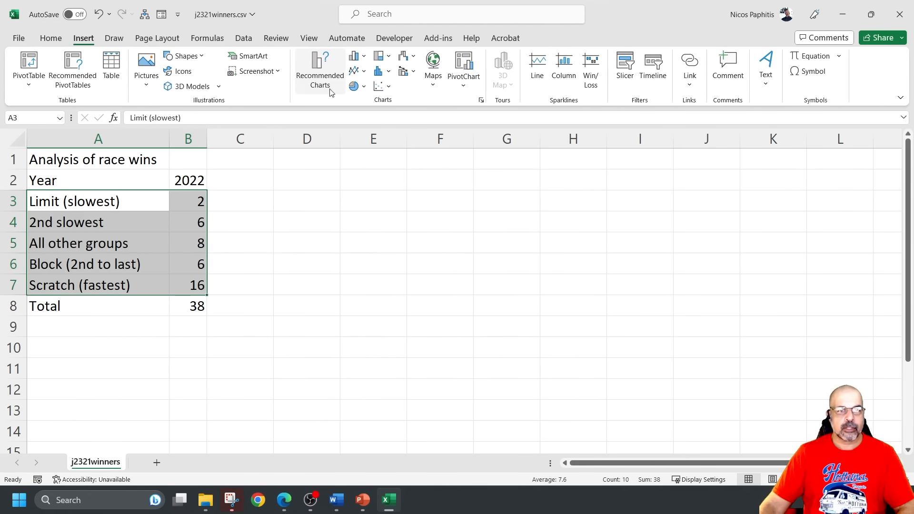
click(356, 86)
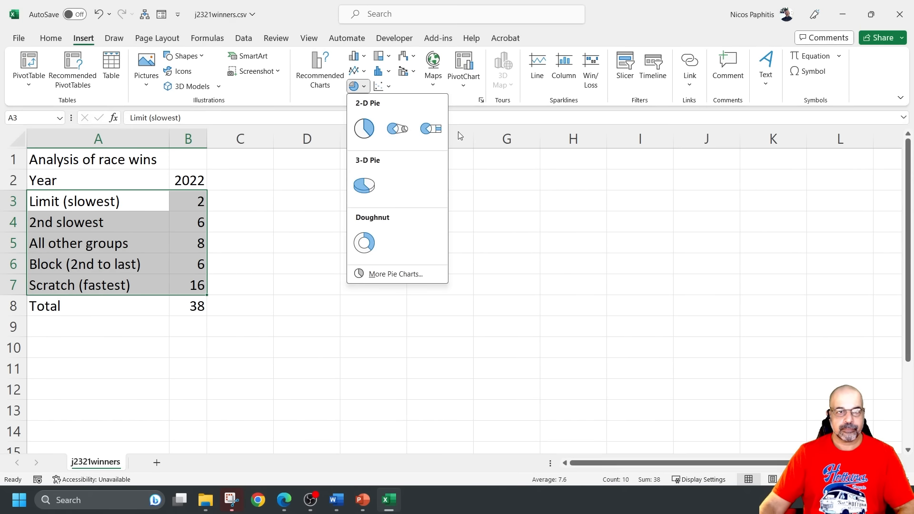
click(363, 128)
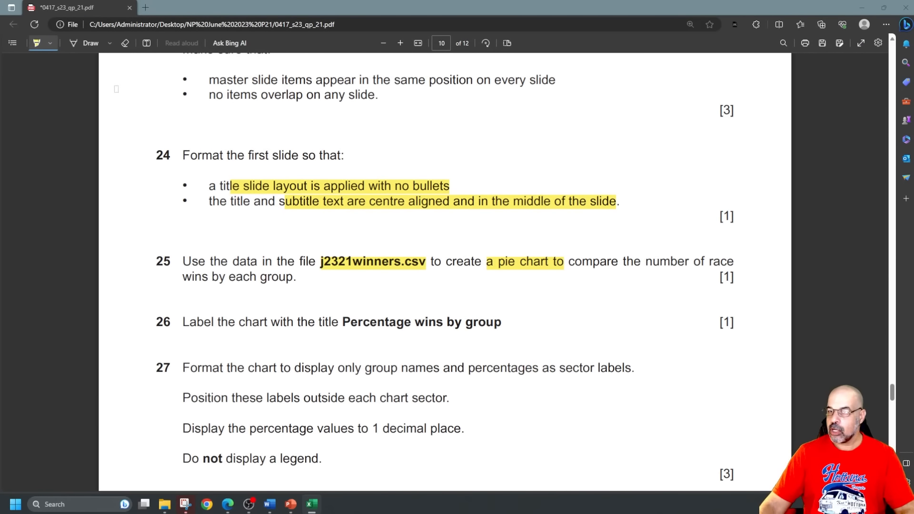
Turn off highlighting and select 'Percentage wins by group' in question 26.
click(37, 40)
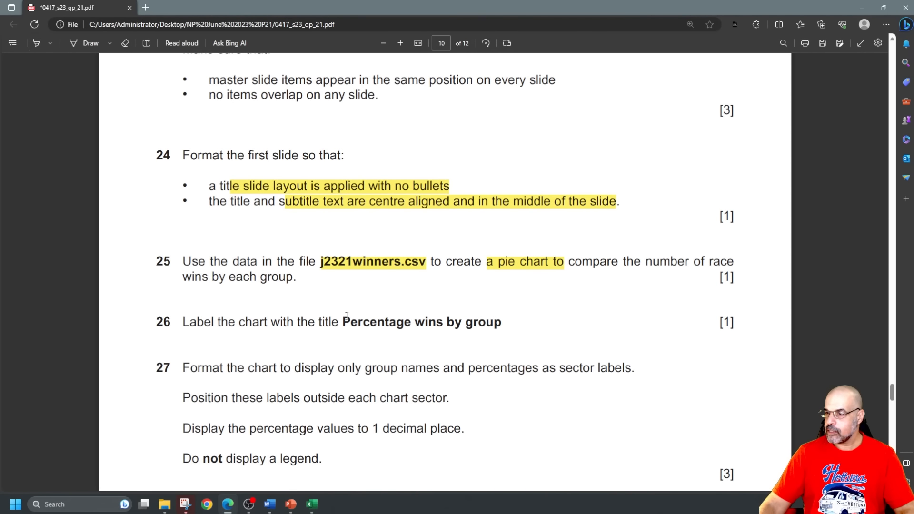
drag(349, 322, 505, 323)
key(ctrl+c)
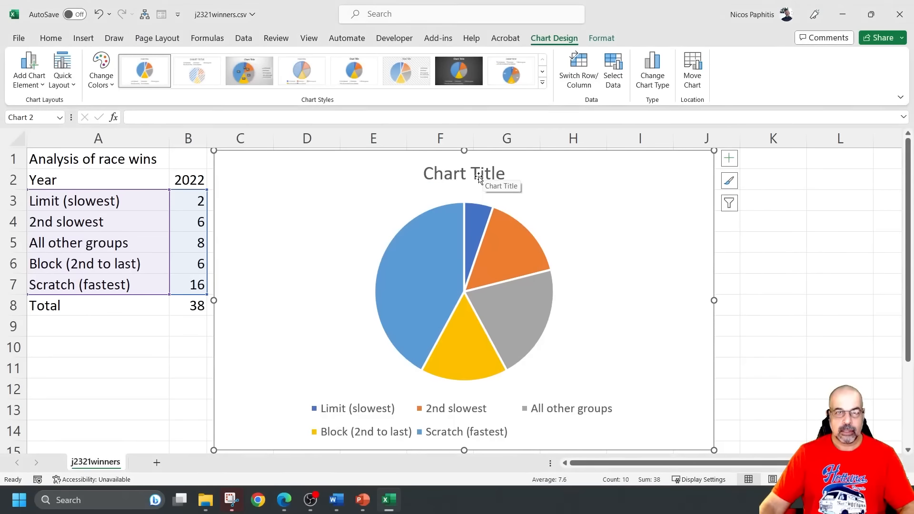
Replace 'Chart Title' with the pasted text 'Percentage wins by group'.
double_click(478, 177)
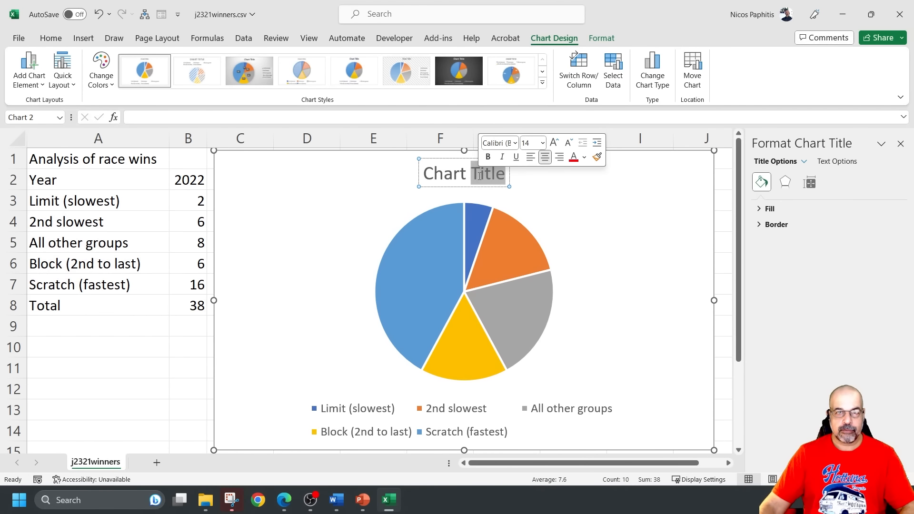
click(478, 174)
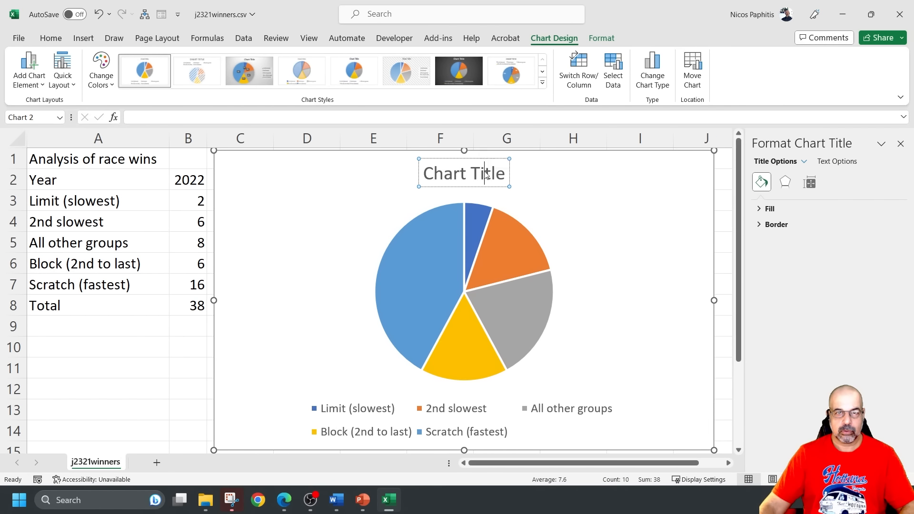
double_click(475, 162)
key(BackSpace)
key(BackSpace)
key(BackSpace)
key(BackSpace)
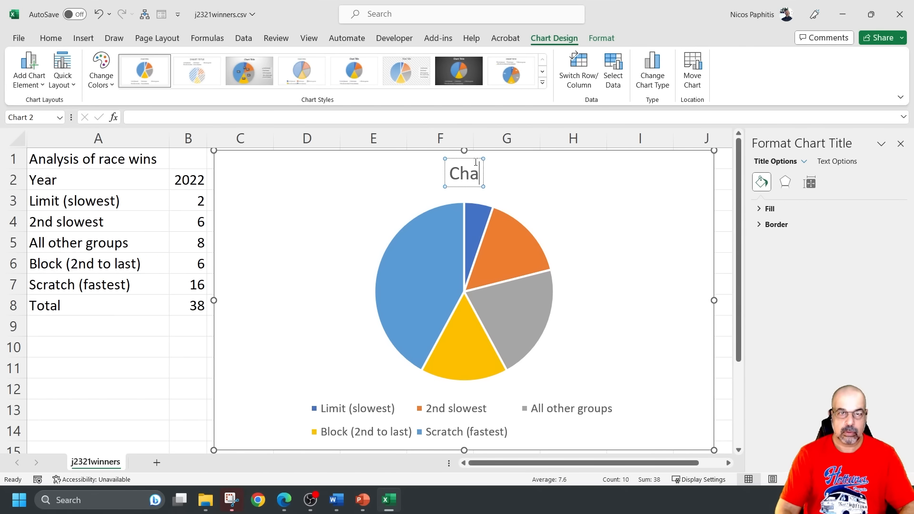
key(BackSpace)
key(BackSpace)
key(BackSpace)
key(ctrl+v)
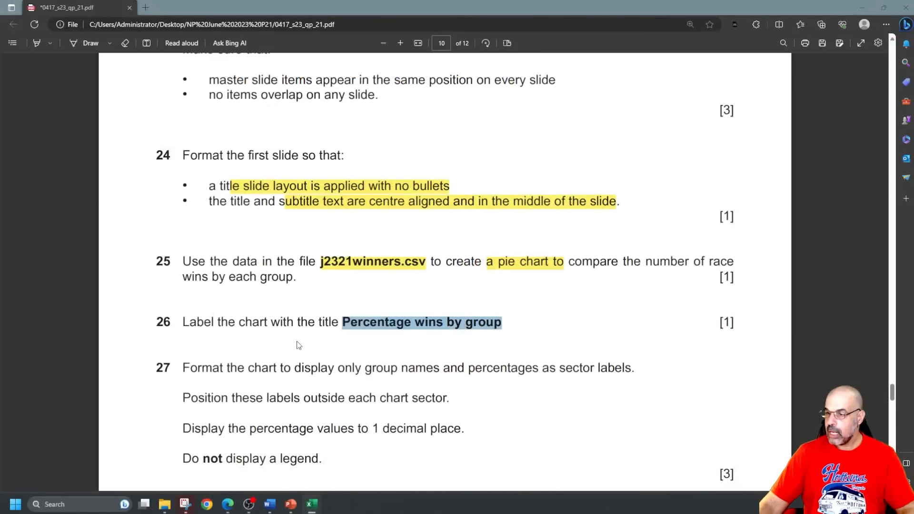
scroll(298, 345, down, 2)
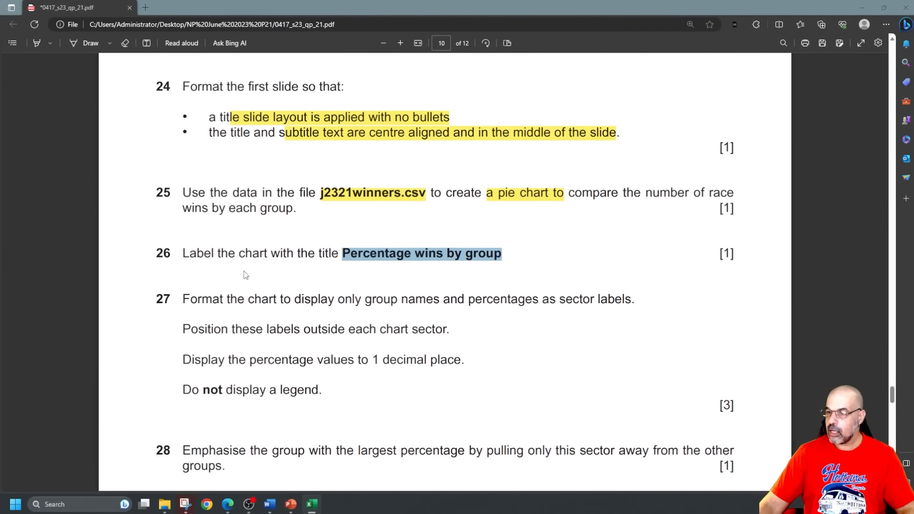
Highlight question 27's sector-label, outside-each-sector, 1 decimal place and no-legend requirements.
click(34, 42)
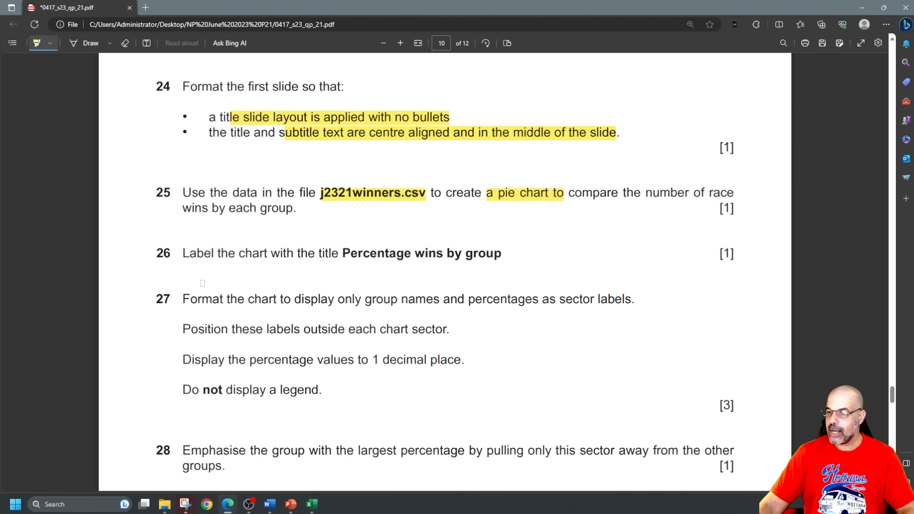
drag(341, 298, 632, 299)
click(465, 305)
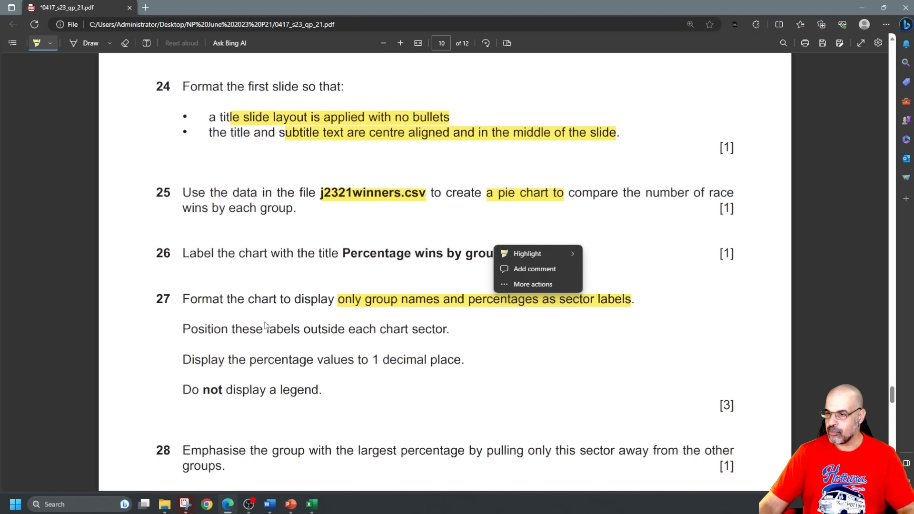
click(314, 330)
drag(299, 326, 447, 329)
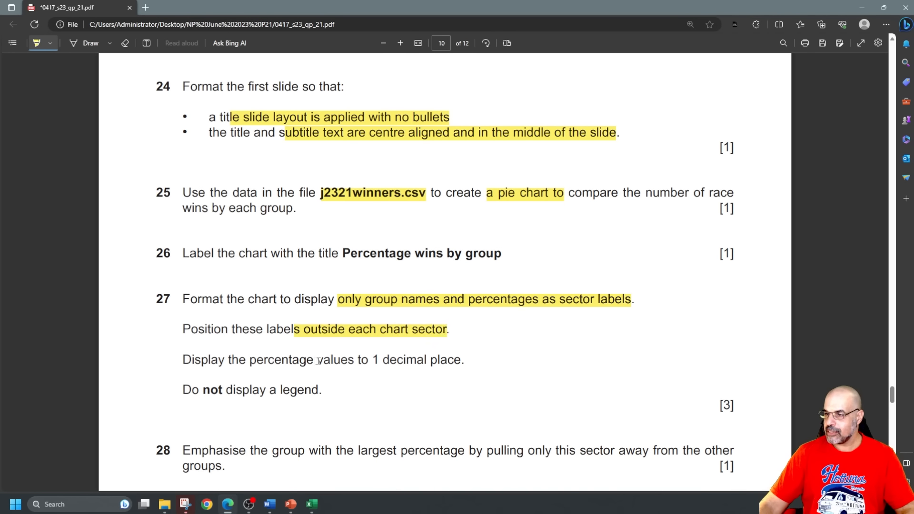
drag(318, 359, 462, 360)
drag(210, 388, 324, 391)
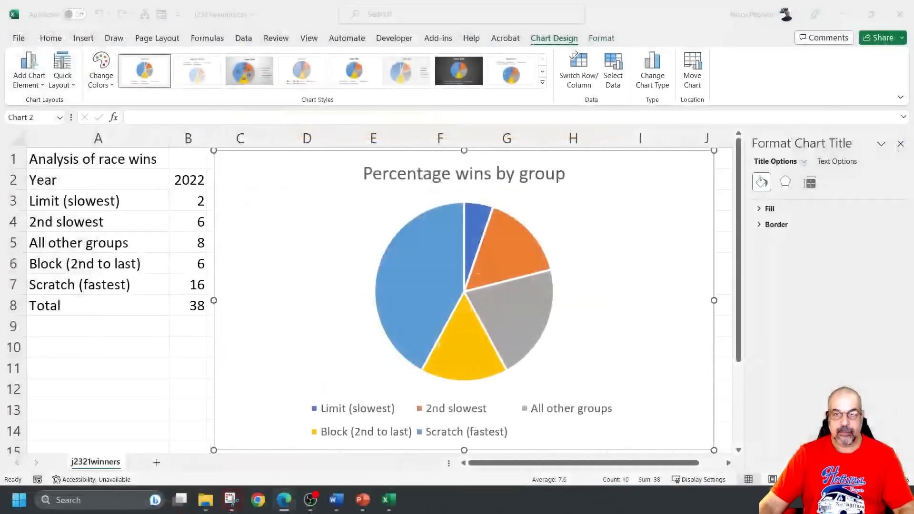
Move the chart left, remove its legend, add data labels, and open the data label More Options.
click(669, 170)
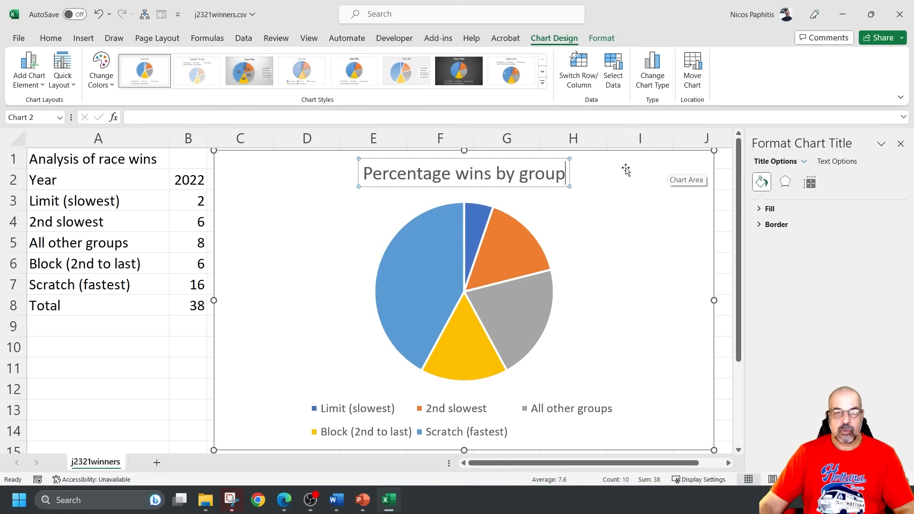
drag(707, 176, 594, 175)
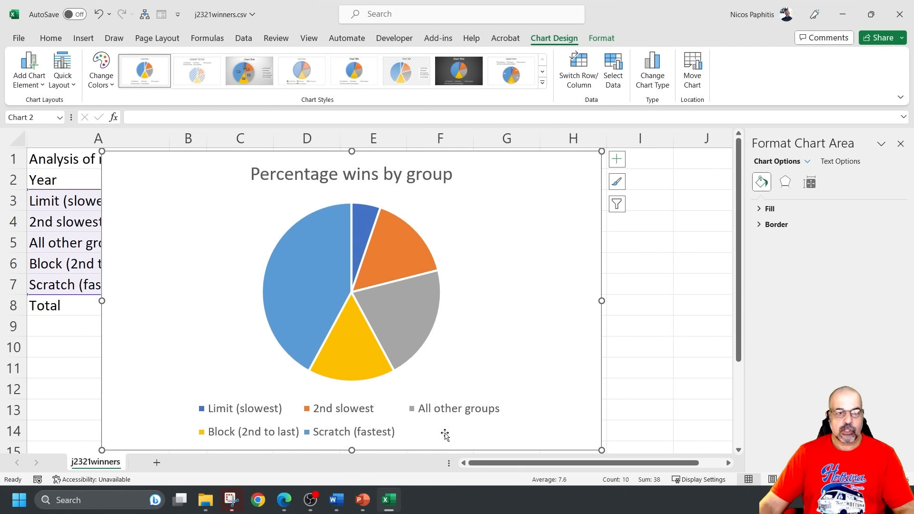
click(617, 161)
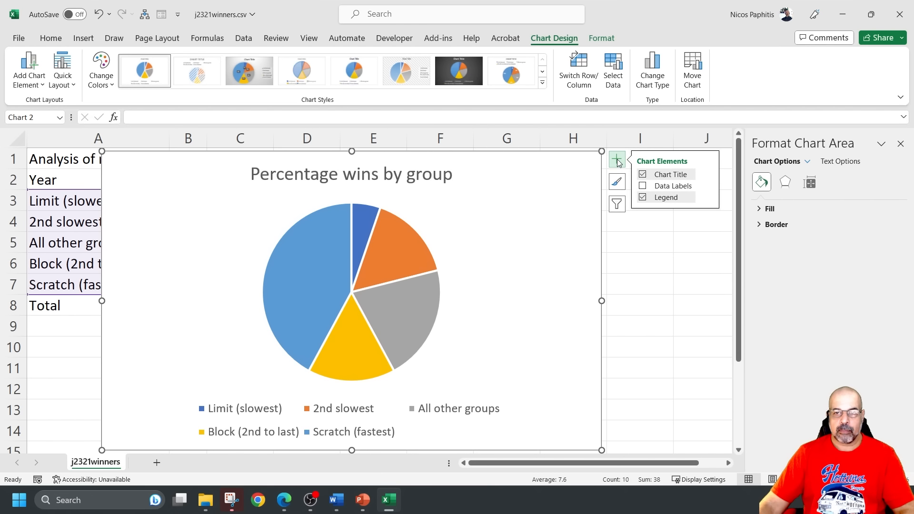
click(643, 198)
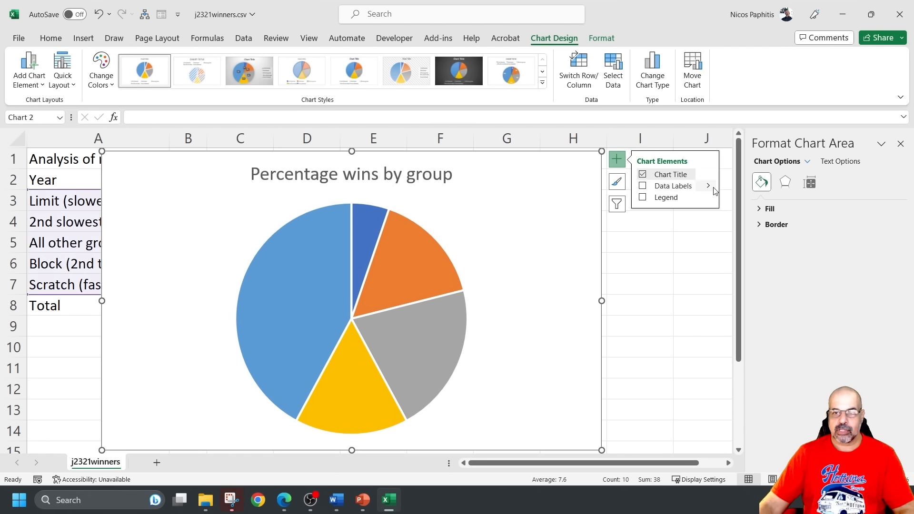
click(643, 186)
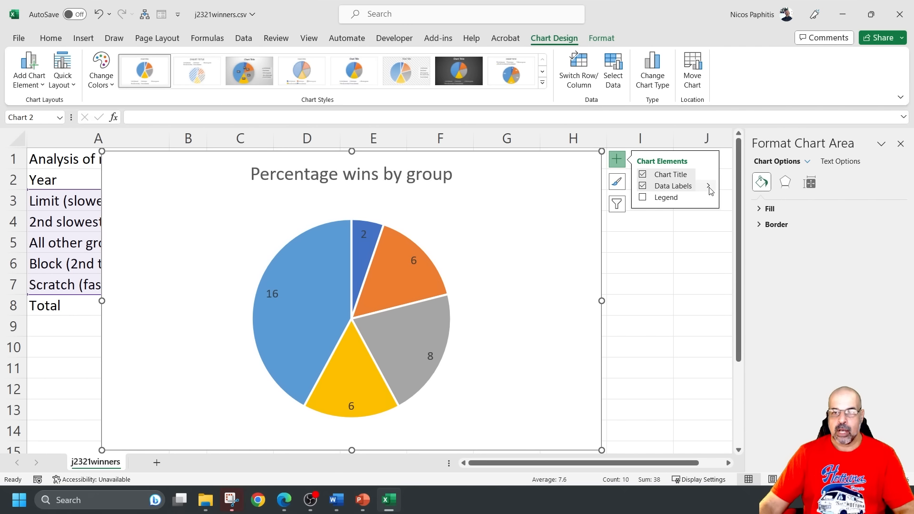
mouse_move(708, 188)
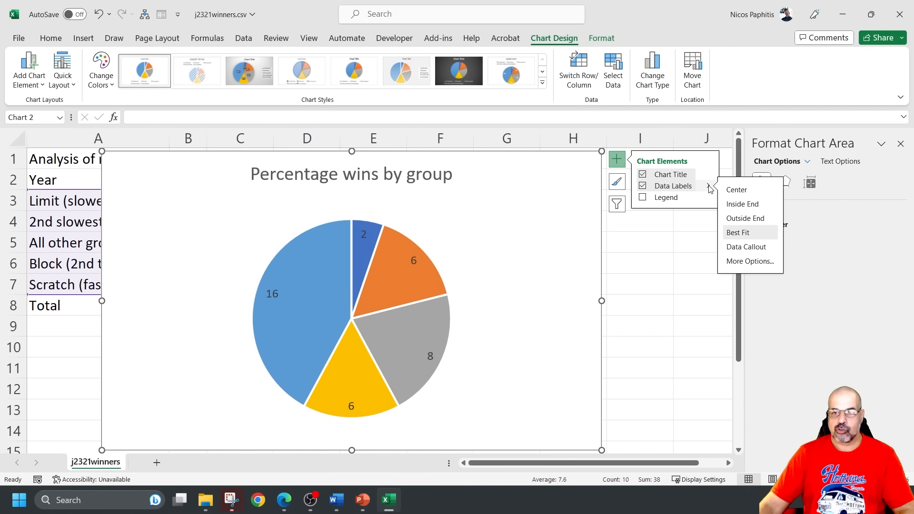
click(756, 260)
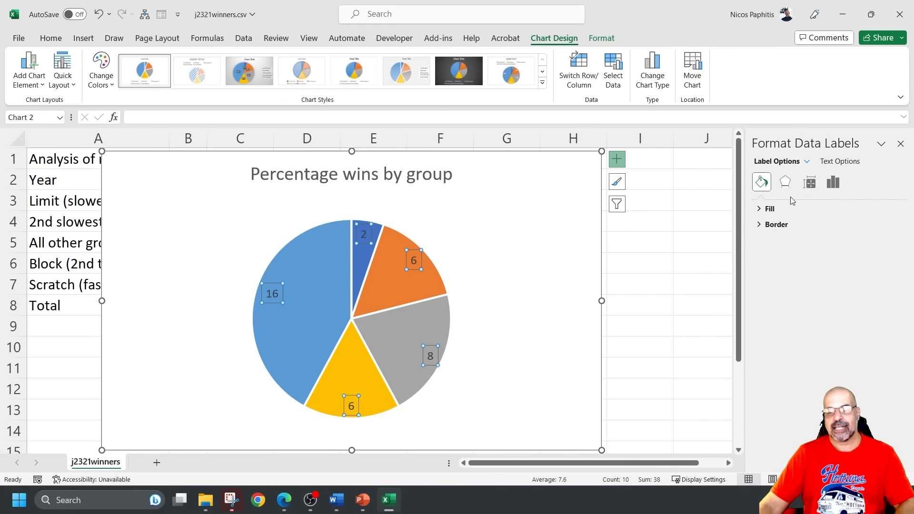
Set labels to show Category Name and Percentage without Value, positioned at Outside End.
click(833, 184)
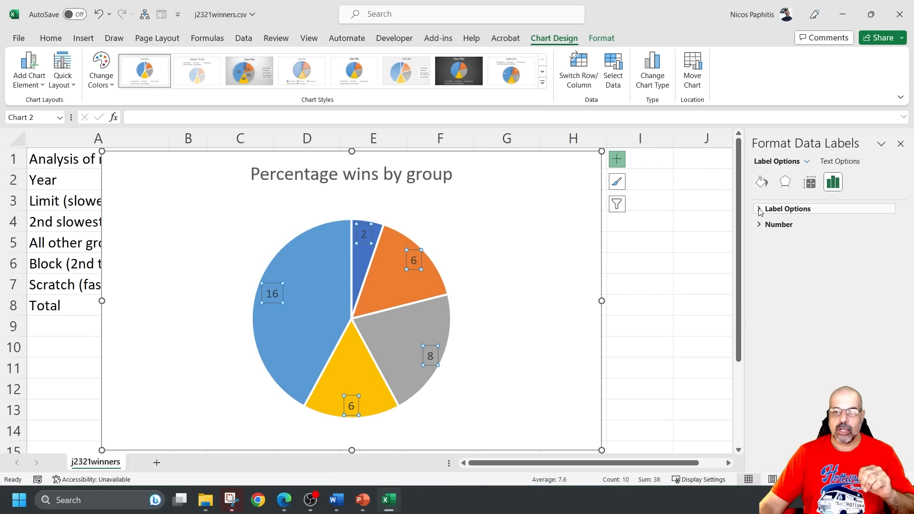
click(785, 182)
click(809, 183)
click(761, 182)
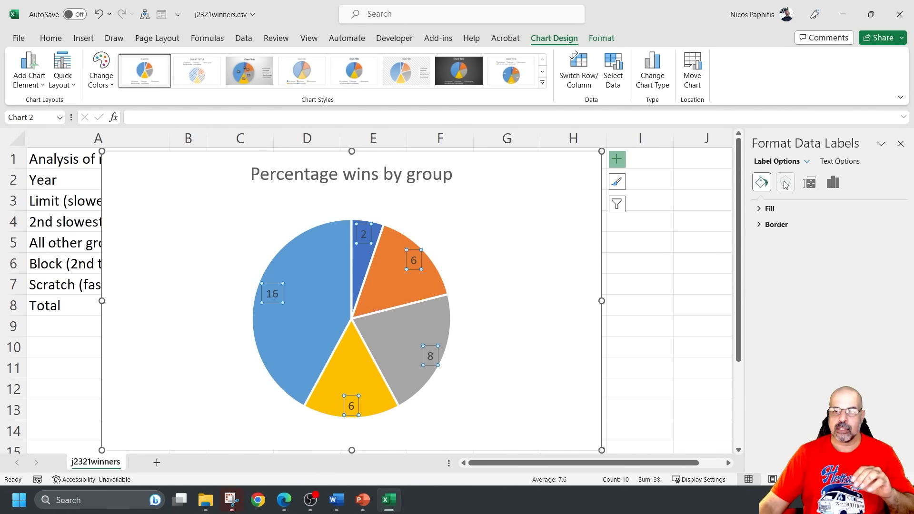
click(786, 183)
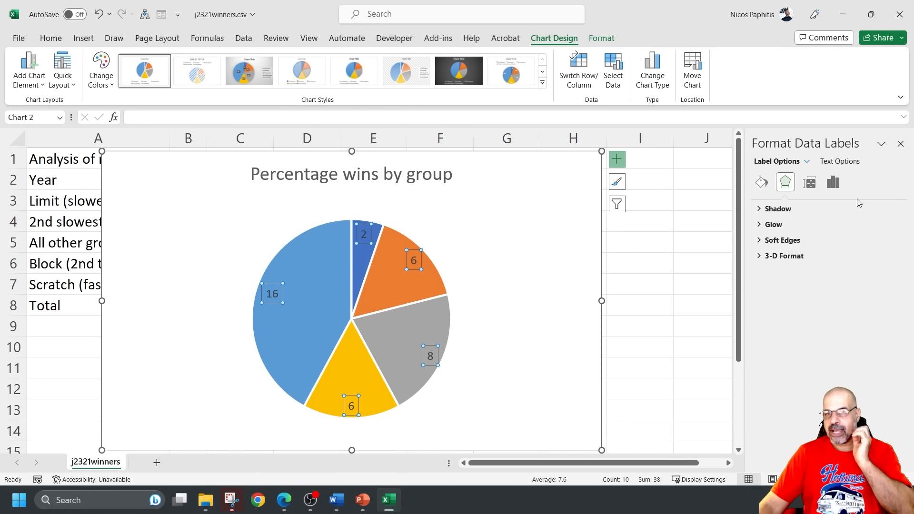
click(831, 184)
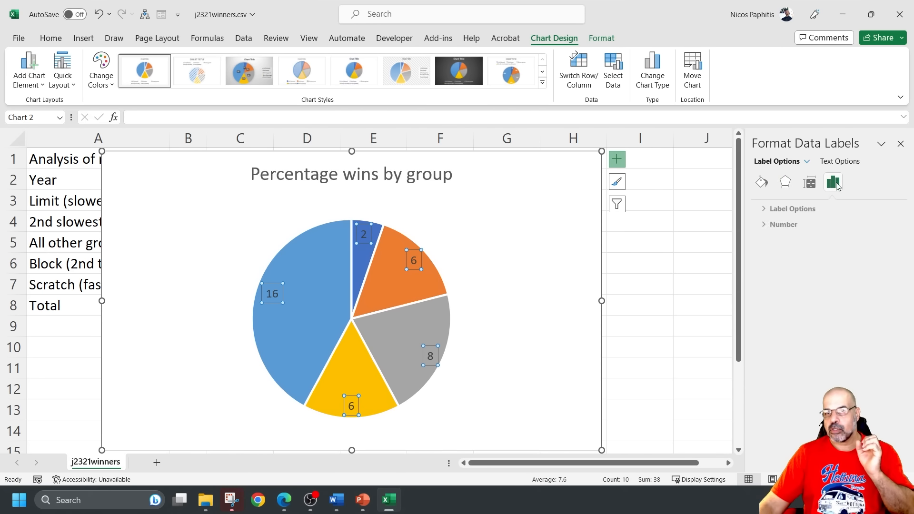
click(760, 211)
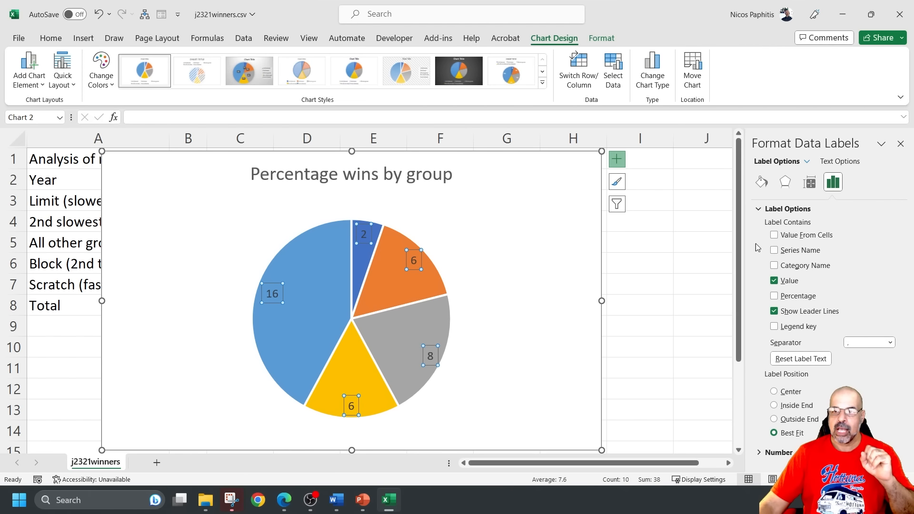
click(774, 296)
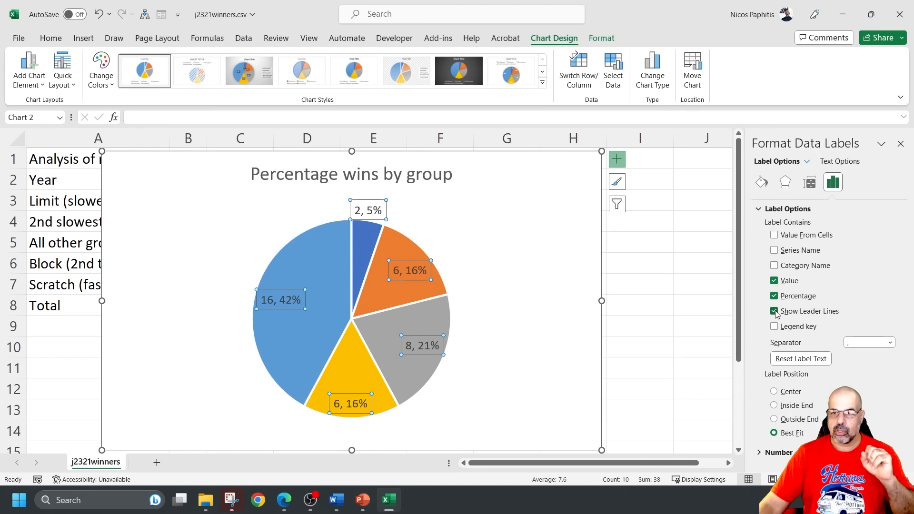
click(775, 282)
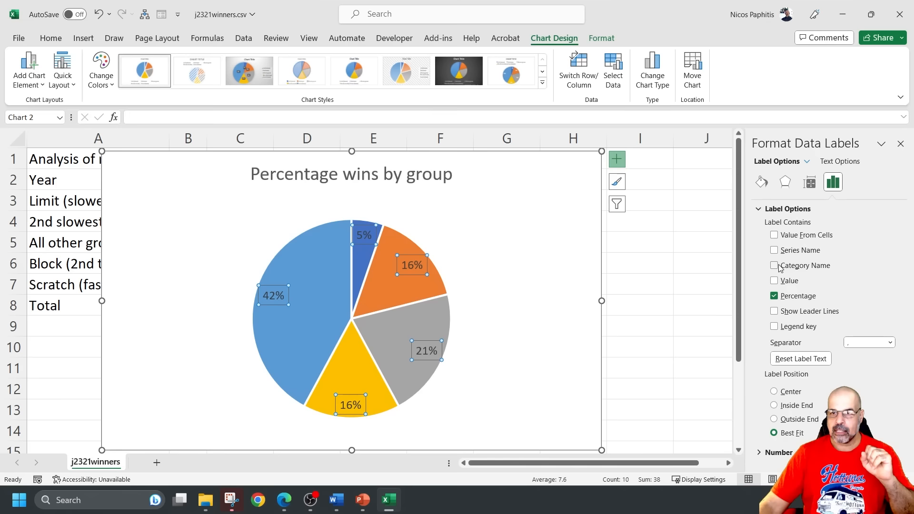
click(774, 266)
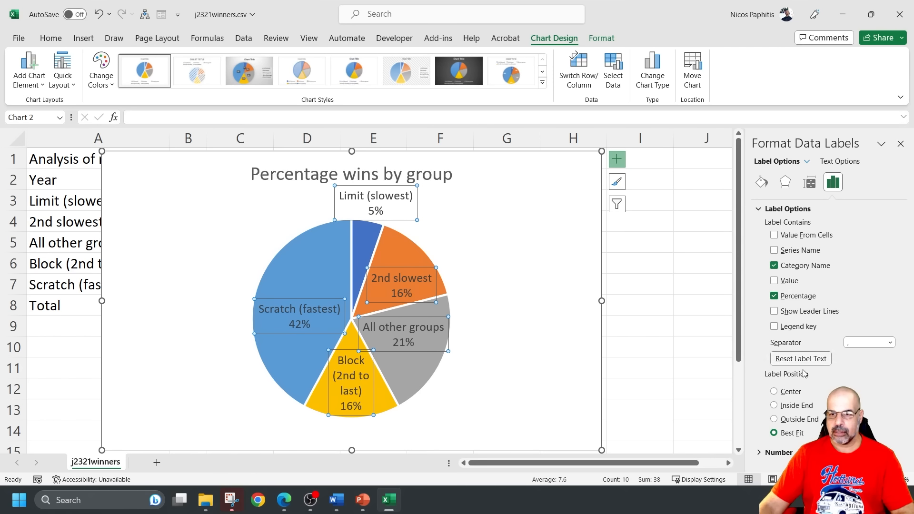
click(774, 419)
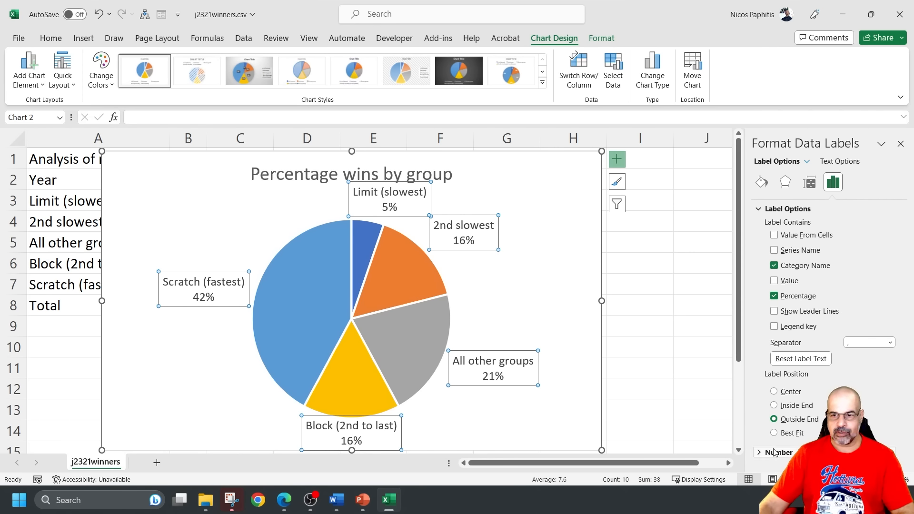
click(759, 454)
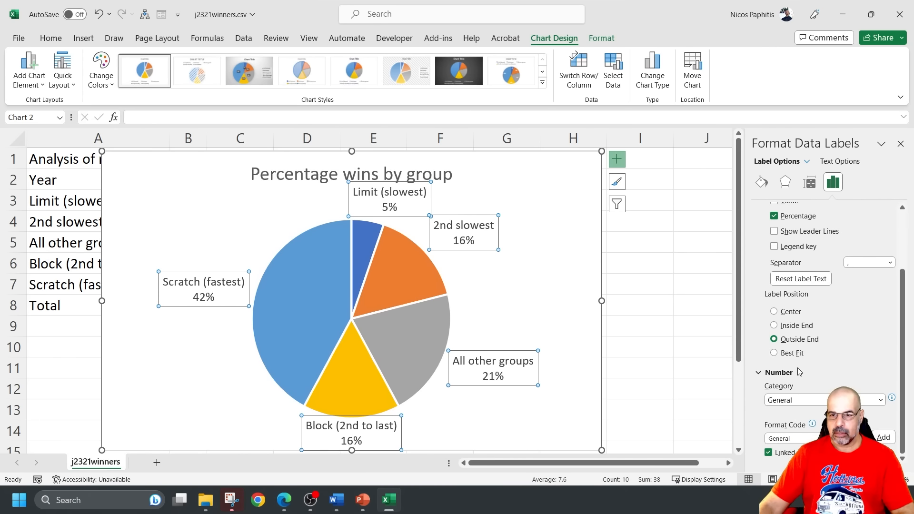
Format the label numbers as Percentage with 1 decimal place.
click(825, 400)
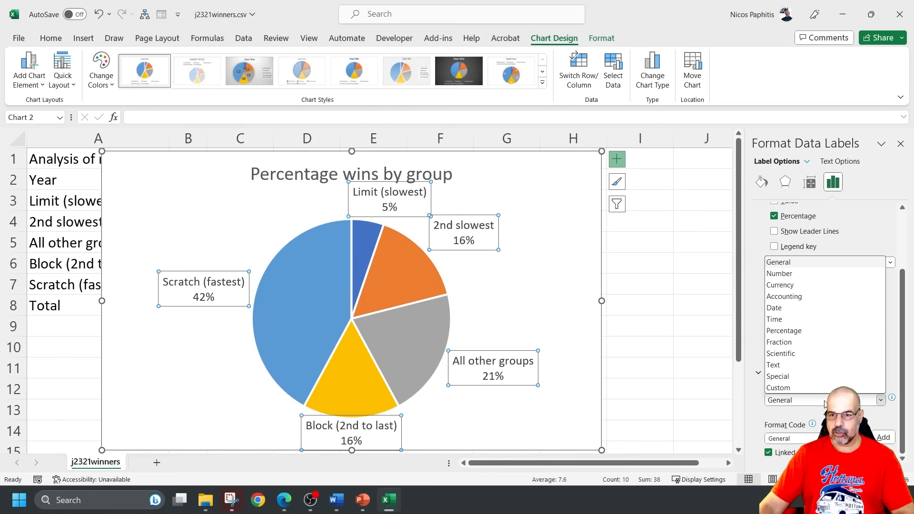
click(785, 331)
scroll(793, 385, down, 1)
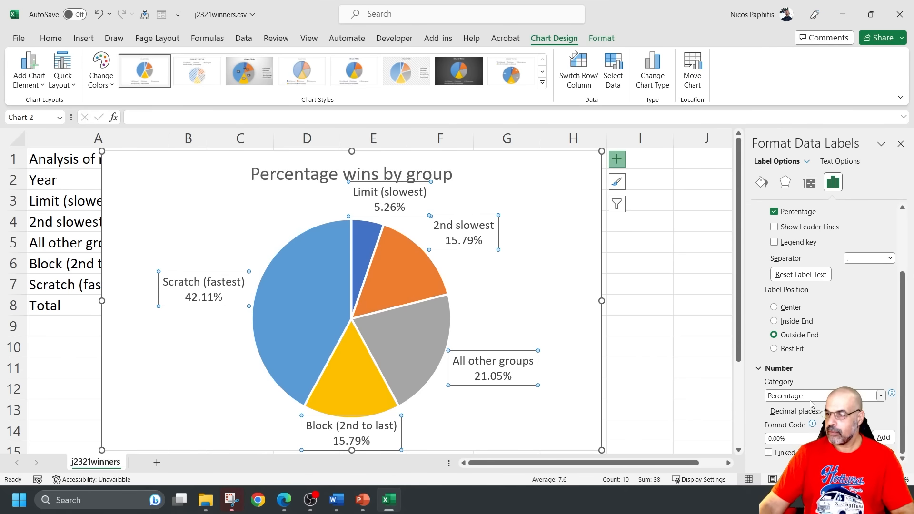
click(825, 372)
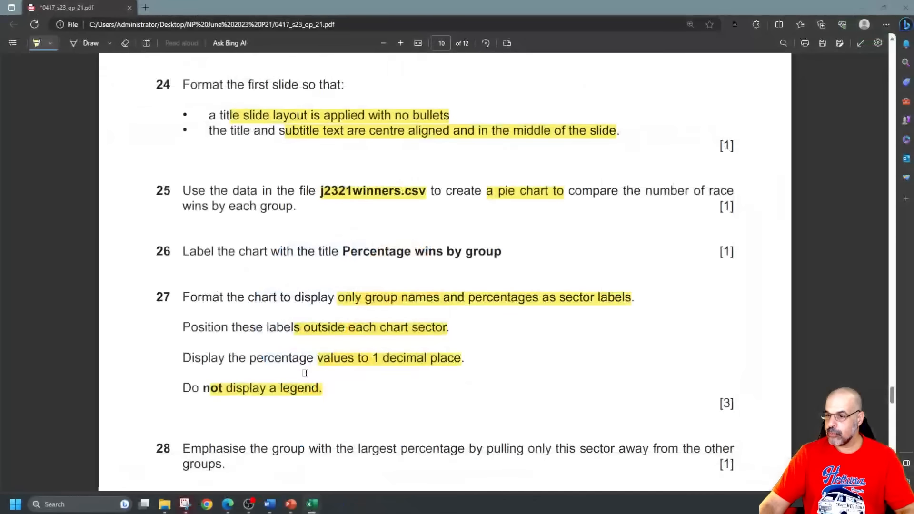
Highlight the pull-out-largest-sector instruction, try dragging the Scratch slice out, then undo the changes.
scroll(305, 373, down, 5)
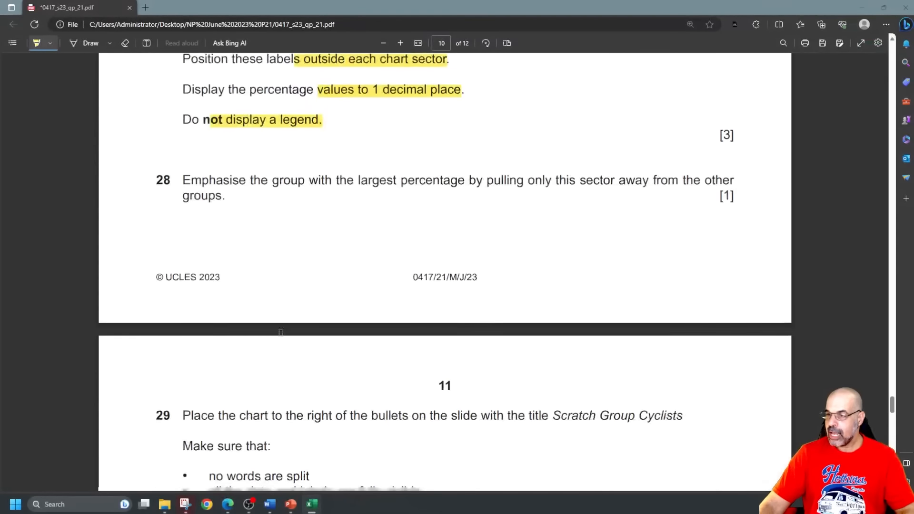
drag(374, 175, 647, 177)
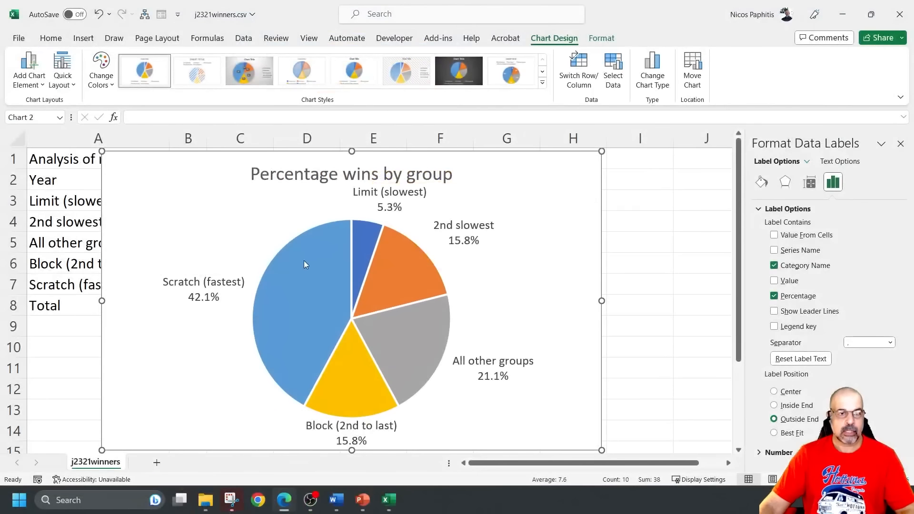
click(321, 281)
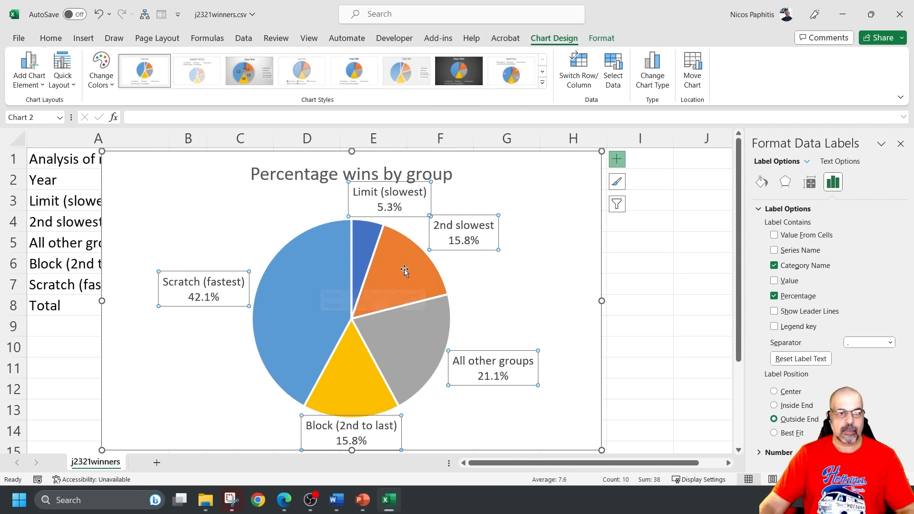
click(328, 286)
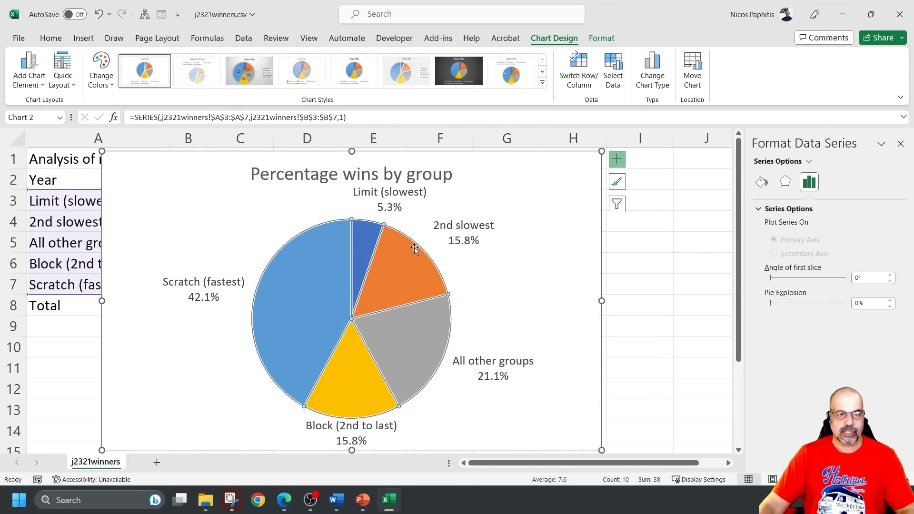
drag(300, 319, 280, 314)
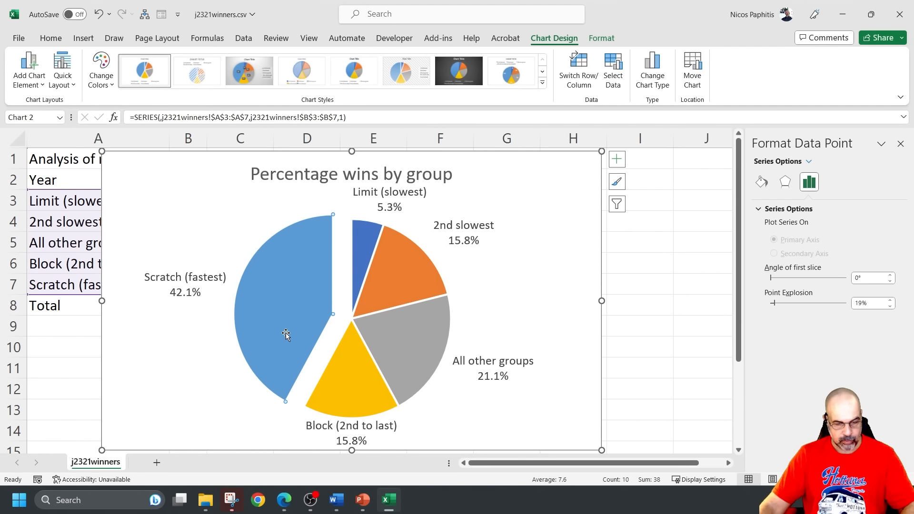
key(ctrl+z)
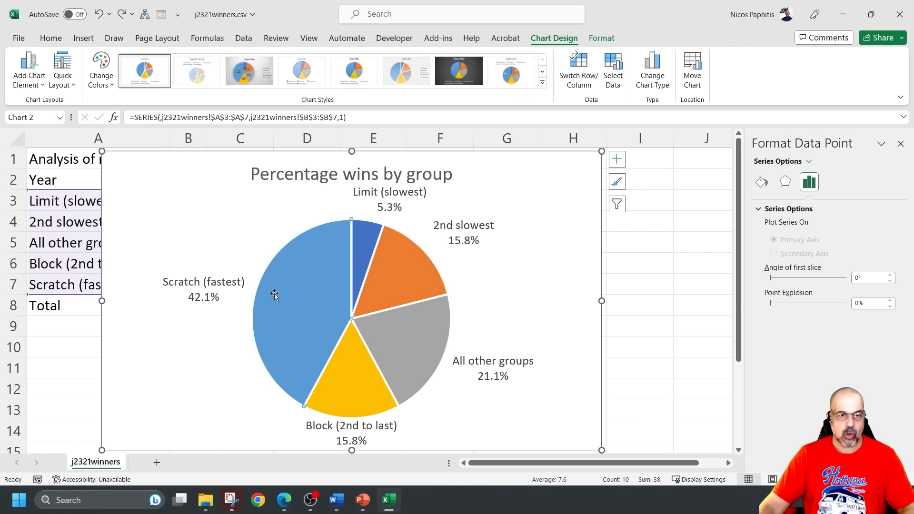
click(655, 313)
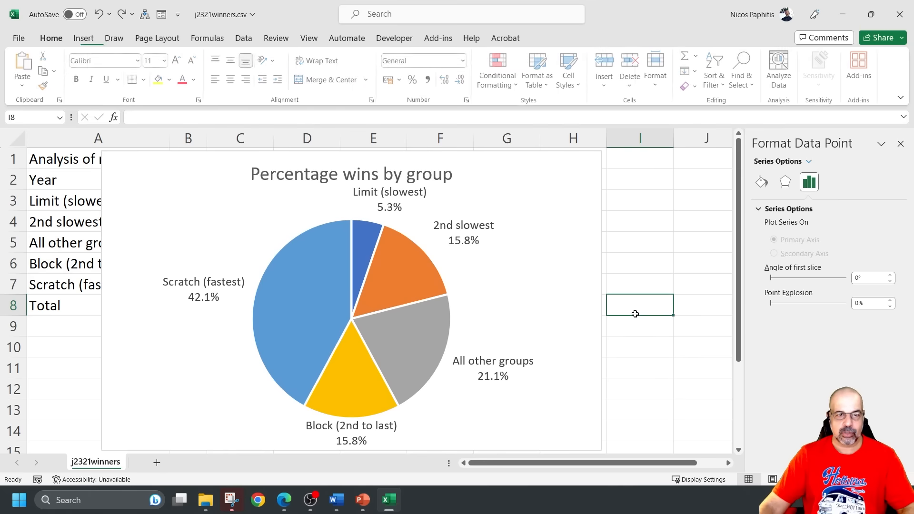
key(ctrl+z)
key(ctrl+z)
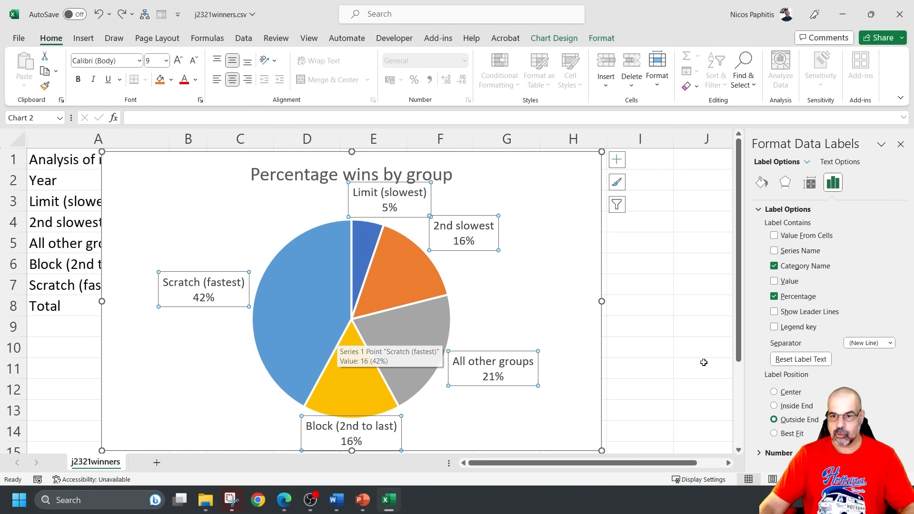
Select only the Scratch (fastest) slice and explode it out by 13%.
click(121, 14)
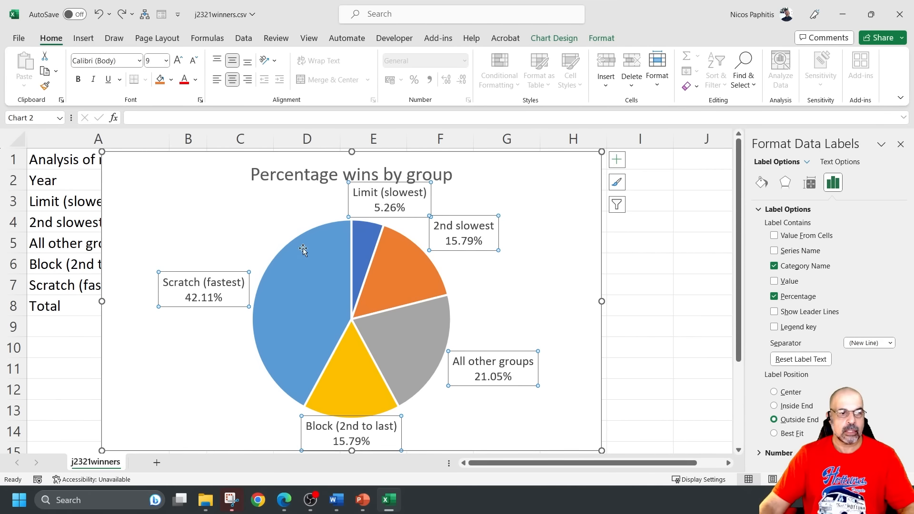
click(640, 334)
click(327, 304)
click(328, 305)
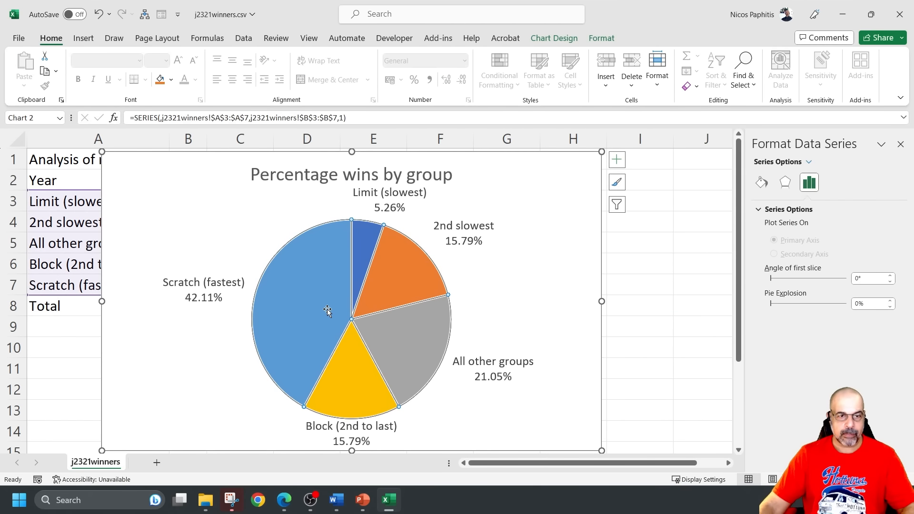
click(316, 287)
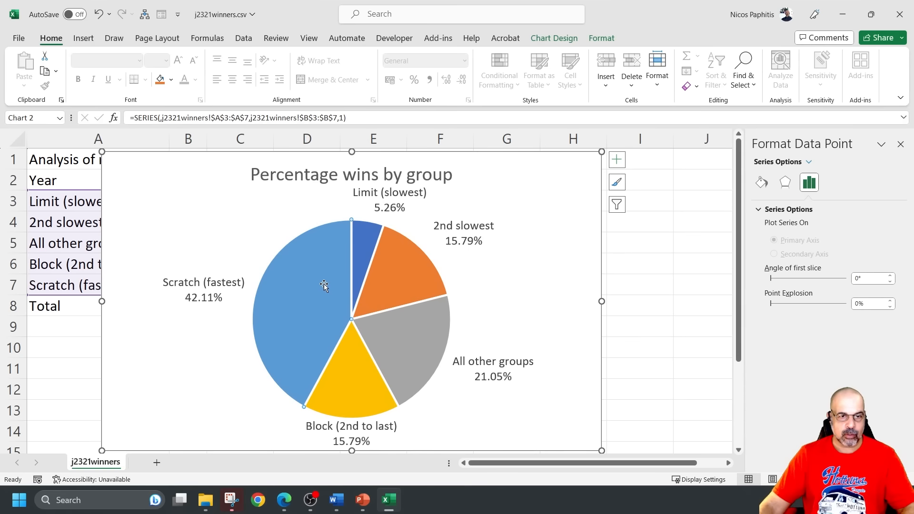
drag(327, 324, 302, 312)
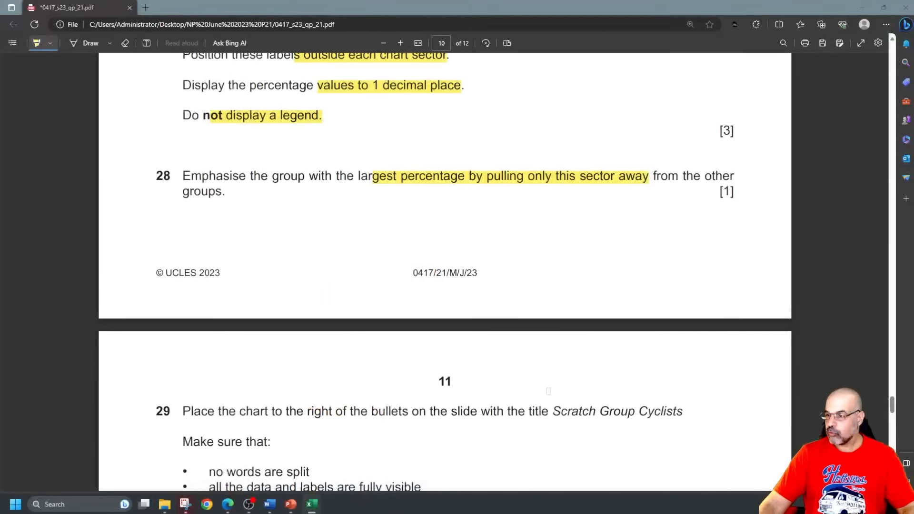
scroll(492, 386, down, 1)
scroll(492, 386, down, 4)
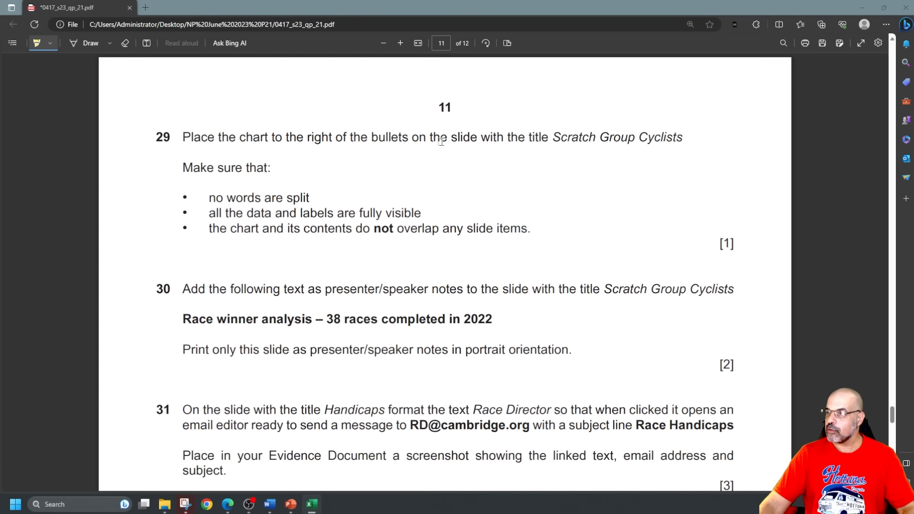
Highlight question 29's slide title, no-split-words and no-overlap conditions.
drag(552, 137, 682, 134)
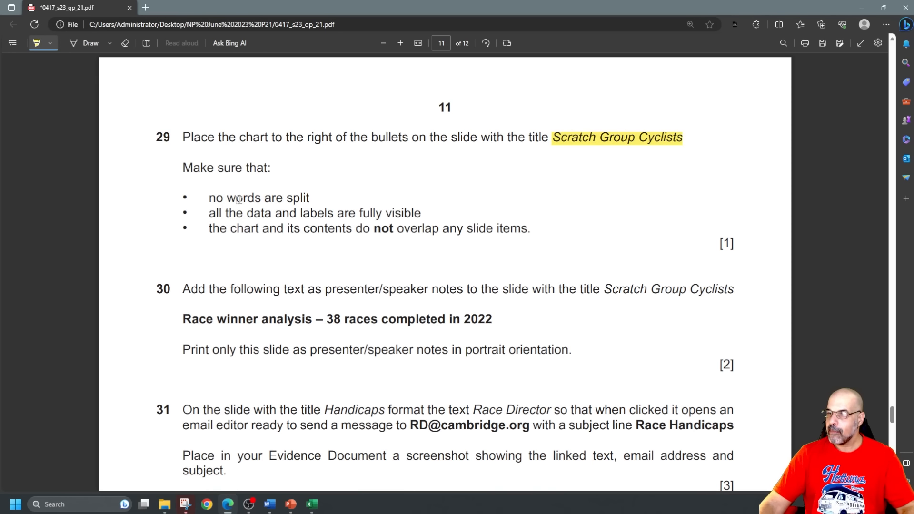
drag(265, 194, 353, 193)
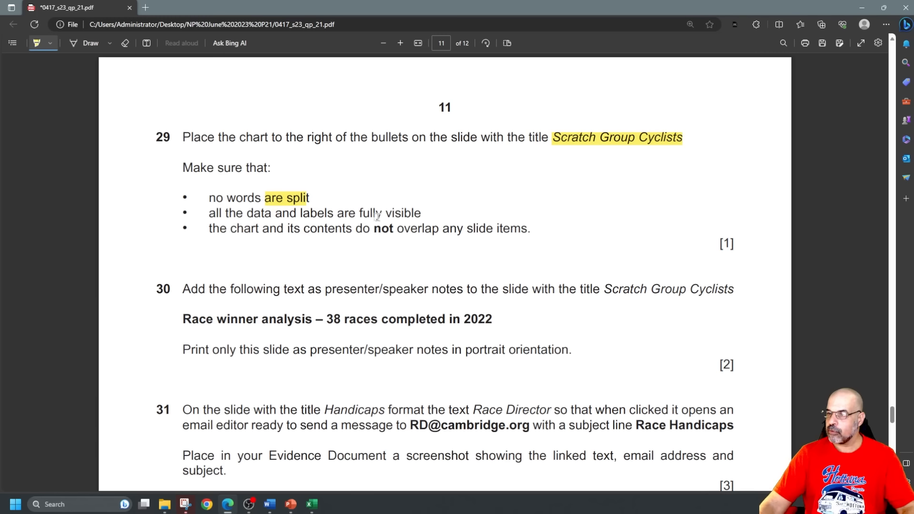
drag(370, 229, 522, 229)
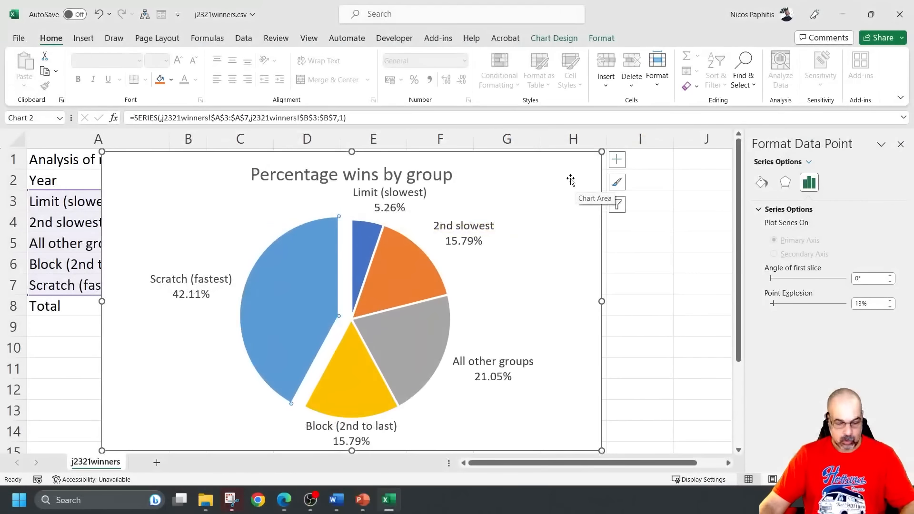
Copy the whole Excel pie chart for pasting into PowerPoint.
click(570, 180)
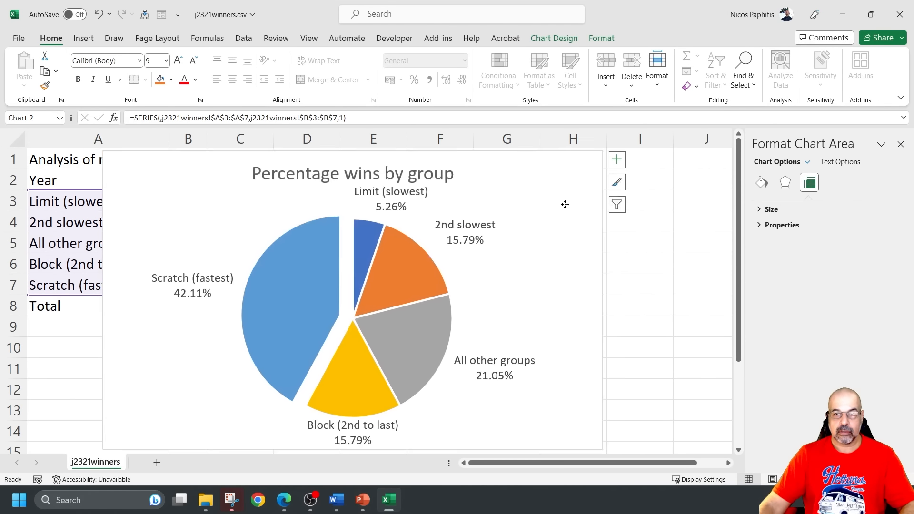
drag(565, 204, 568, 202)
key(ctrl+c)
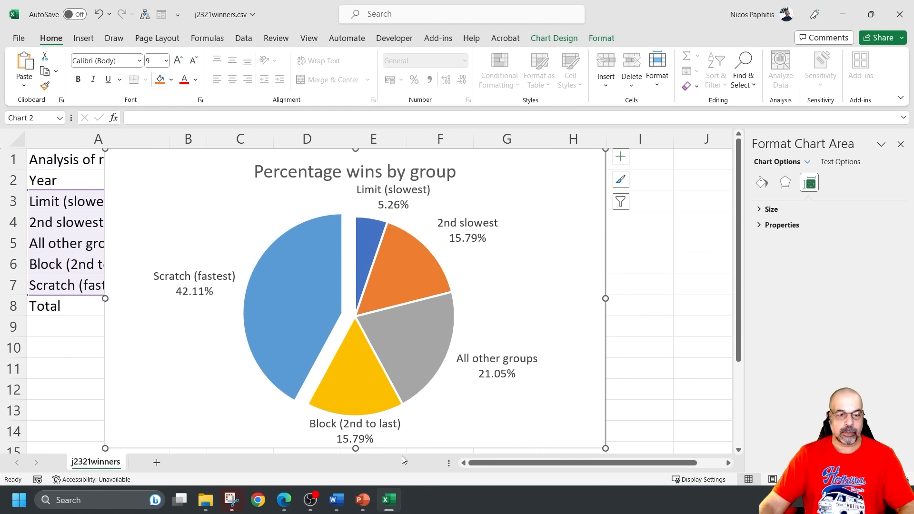
click(363, 499)
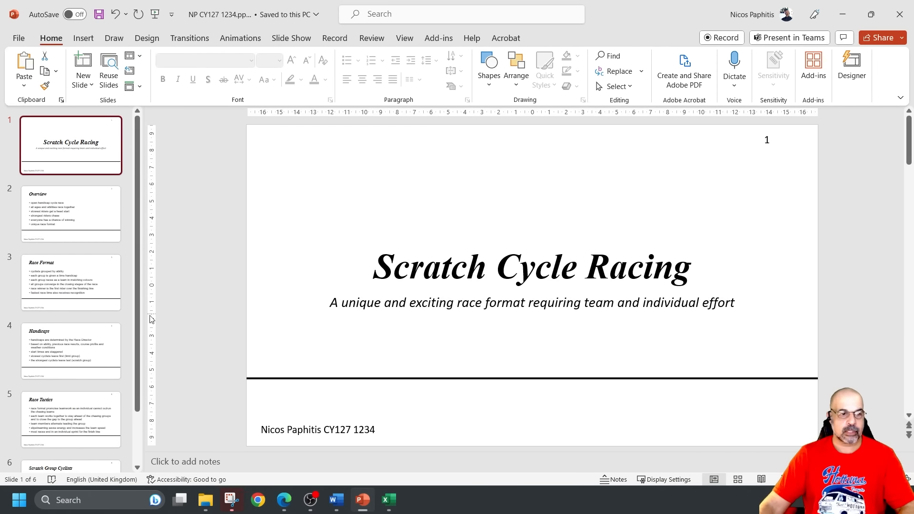
On slide 6, narrow the bullet text box from the left and shift it up and right.
scroll(81, 423, down, 2)
click(83, 423)
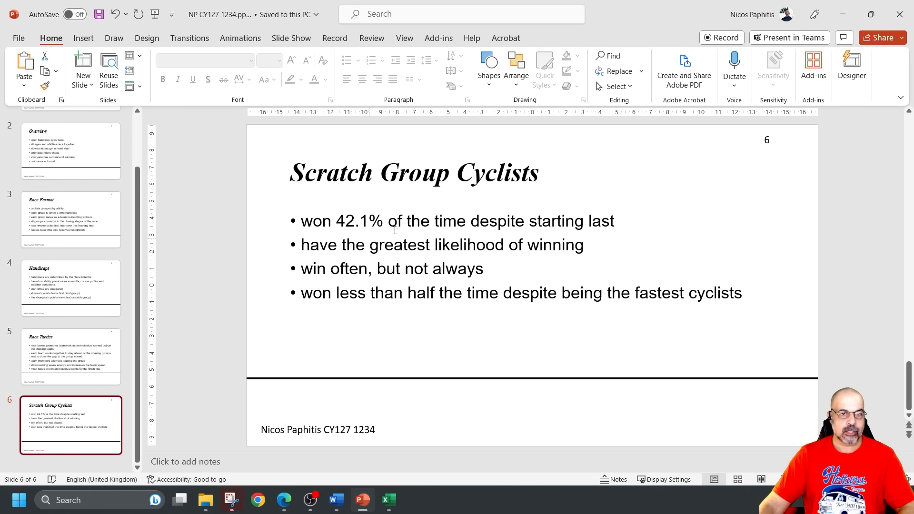
click(442, 269)
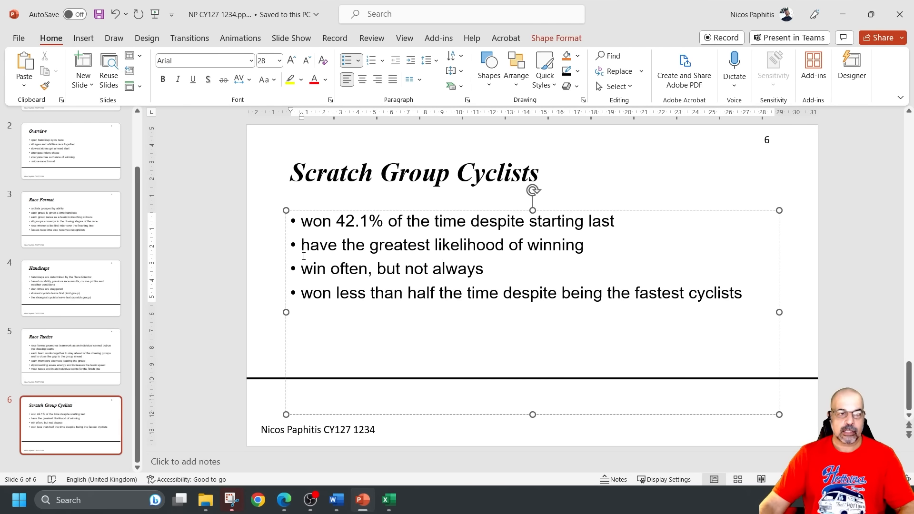
drag(284, 313, 551, 312)
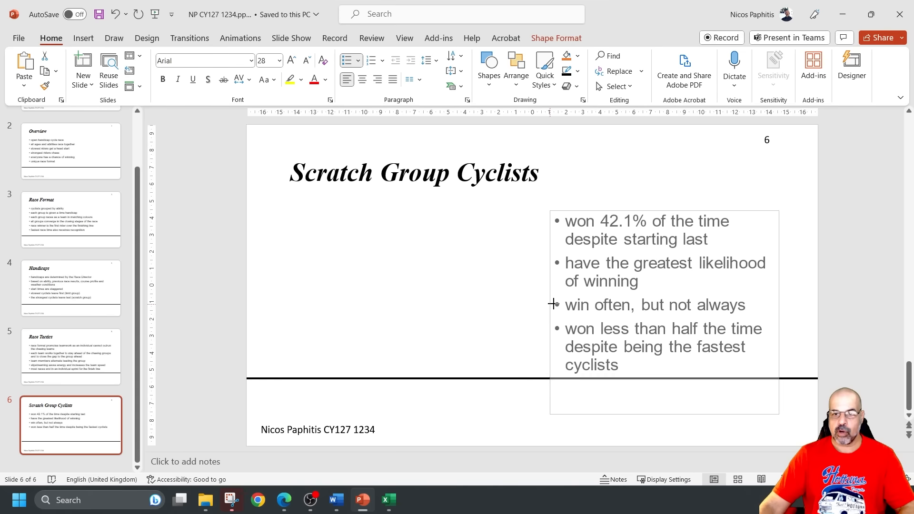
drag(633, 209, 662, 187)
click(416, 244)
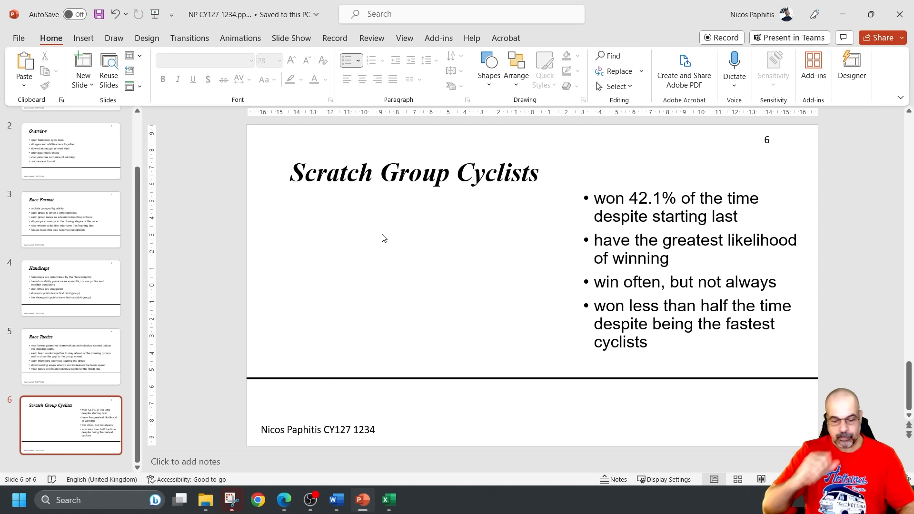
Paste the pie chart left of the bullets and size it to sit above the line.
key(ctrl+v)
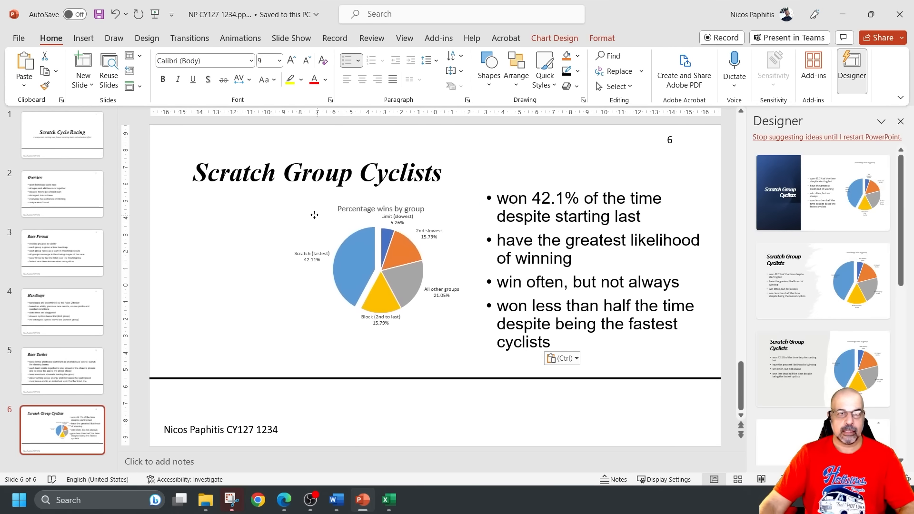
drag(317, 210, 212, 202)
drag(375, 316, 446, 366)
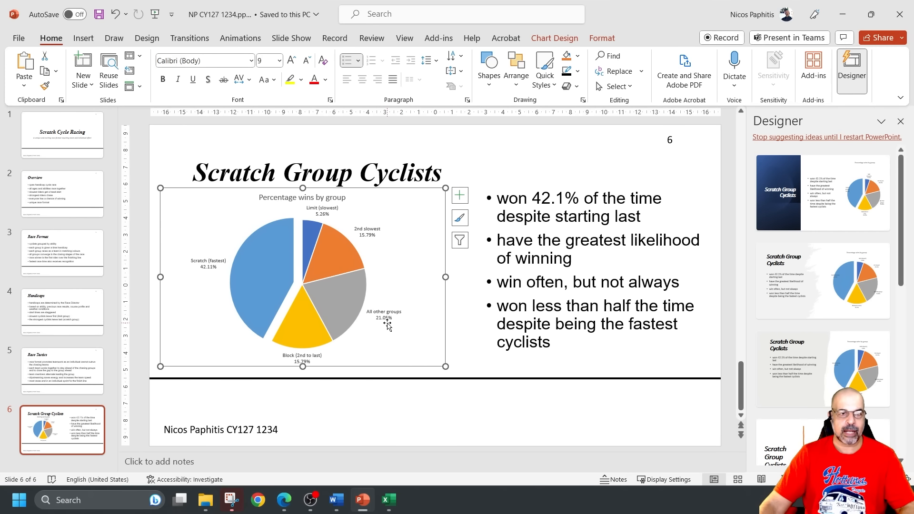
drag(445, 367, 459, 391)
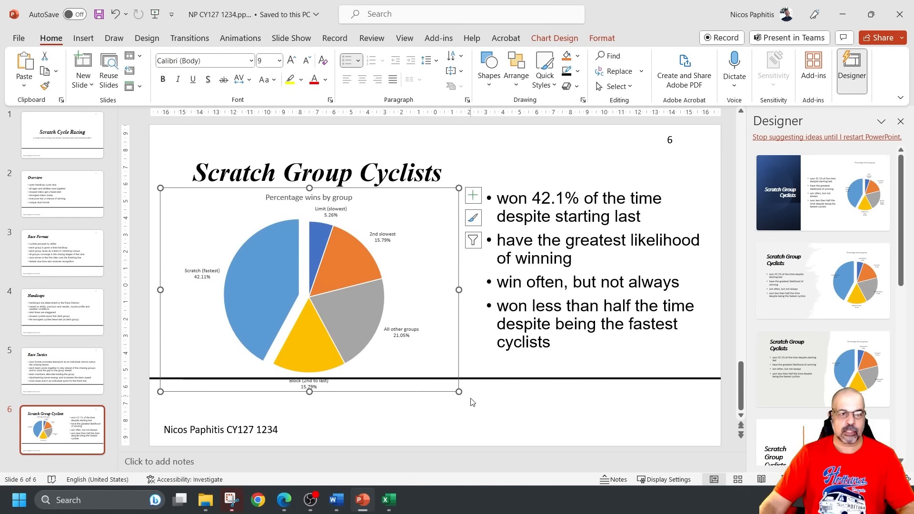
drag(459, 391, 435, 362)
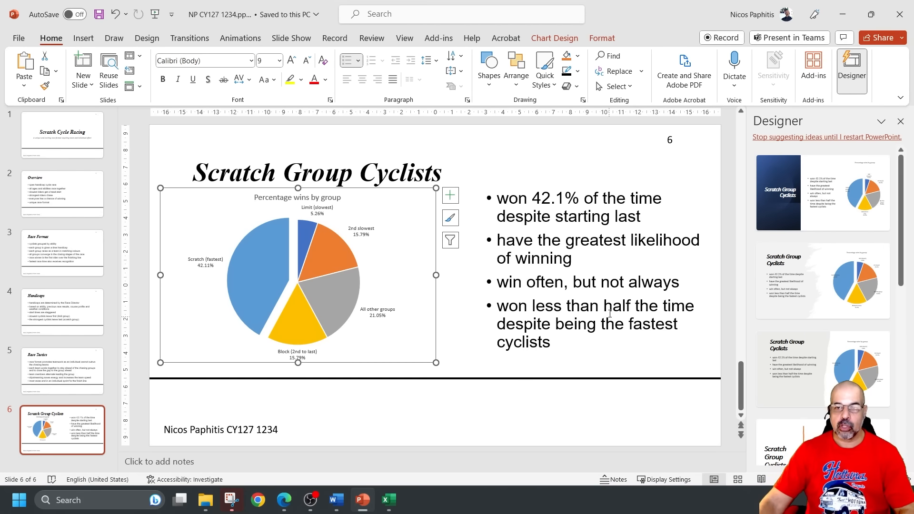
click(670, 240)
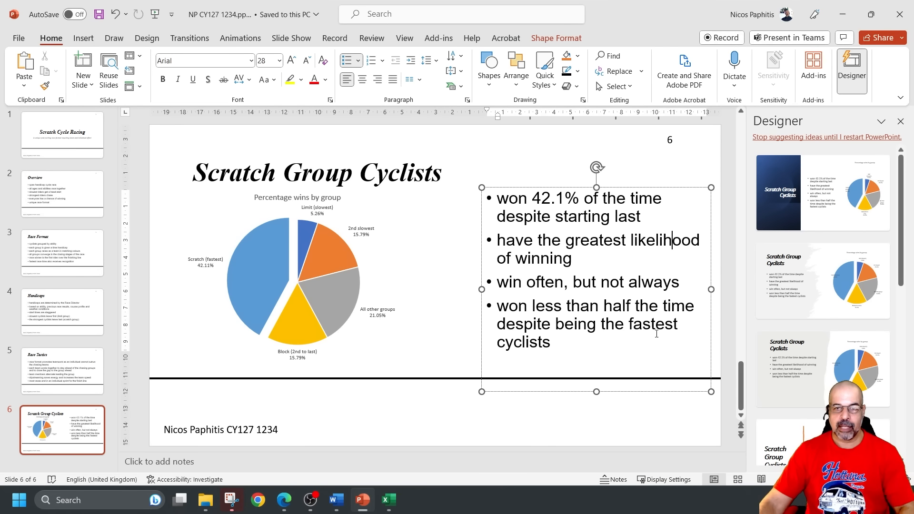
click(552, 146)
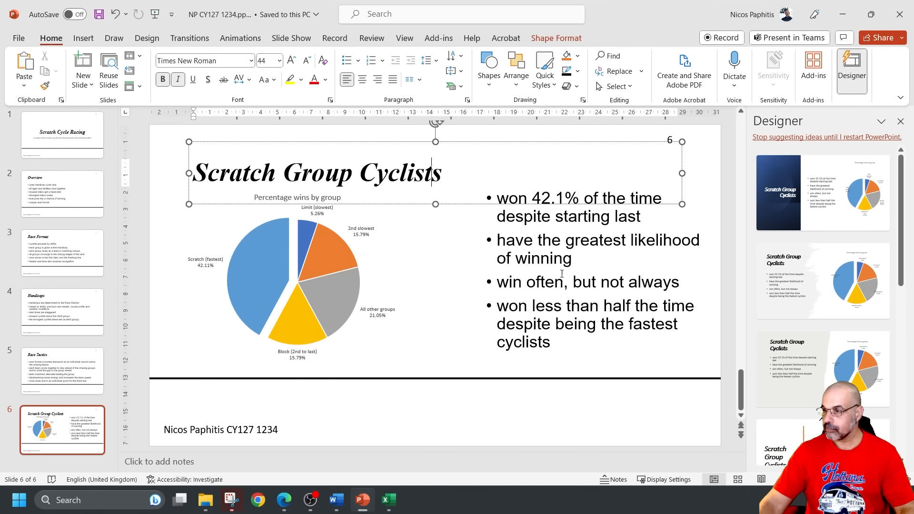
key(alt+Tab)
scroll(215, 278, down, 2)
Highlight question 30's speaker-notes requirement and copy 'Race winner analysis – 38 races completed in 2022'.
scroll(267, 190, up, 1)
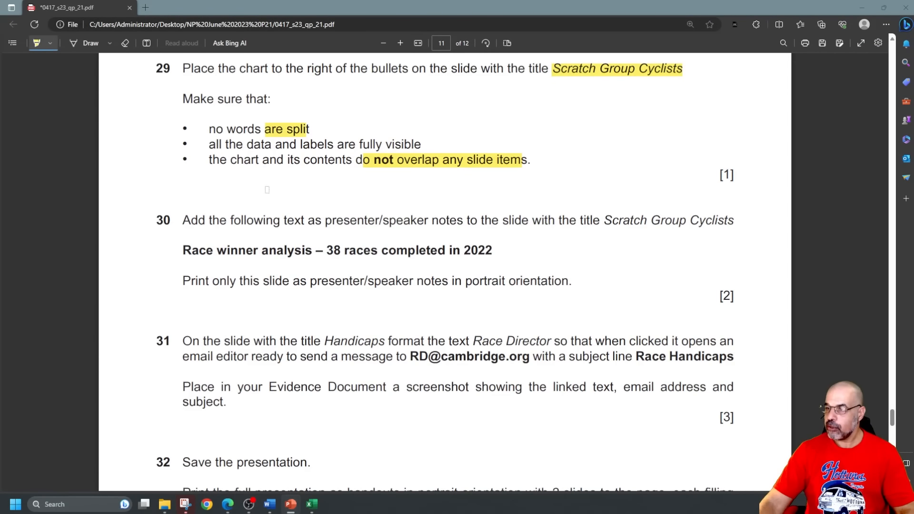
drag(328, 220, 733, 220)
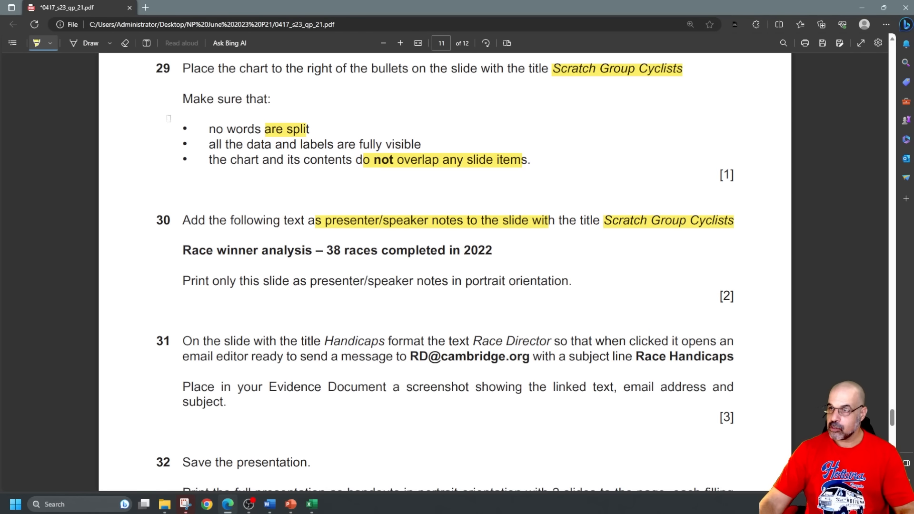
click(29, 40)
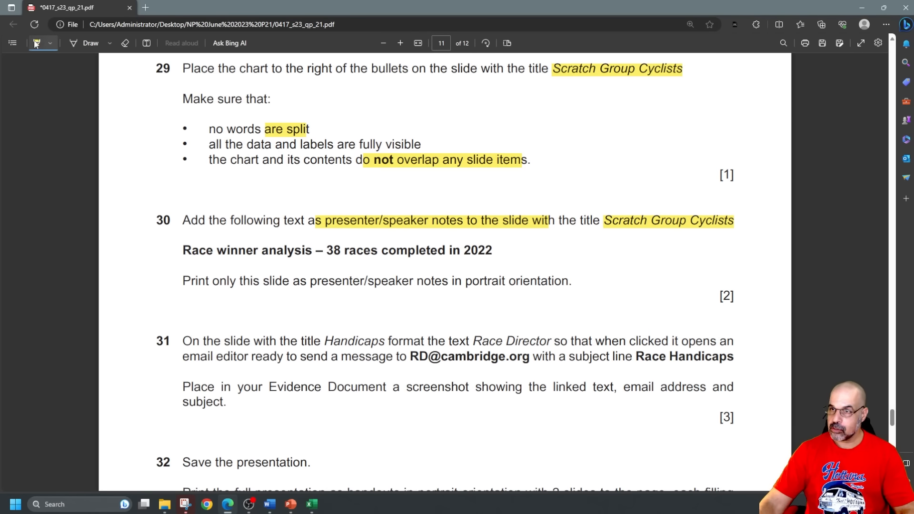
drag(499, 249, 138, 244)
key(ctrl+c)
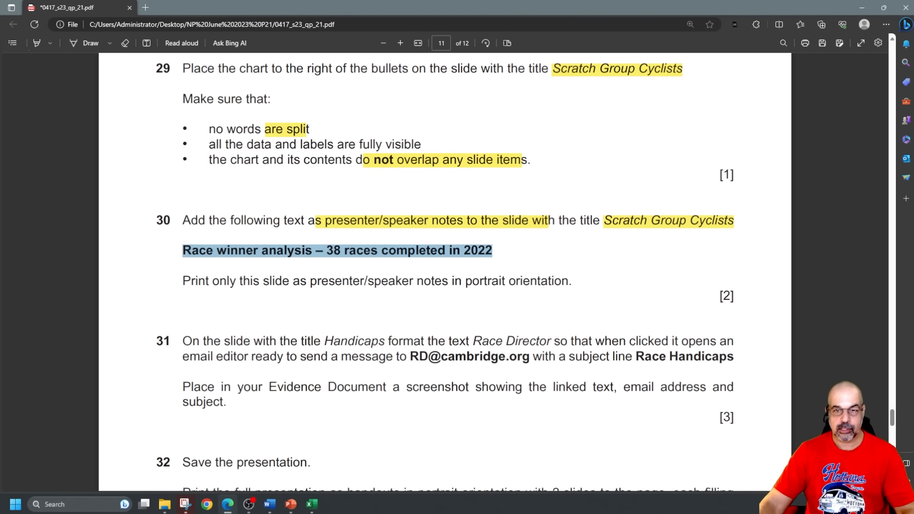
key(alt+Tab)
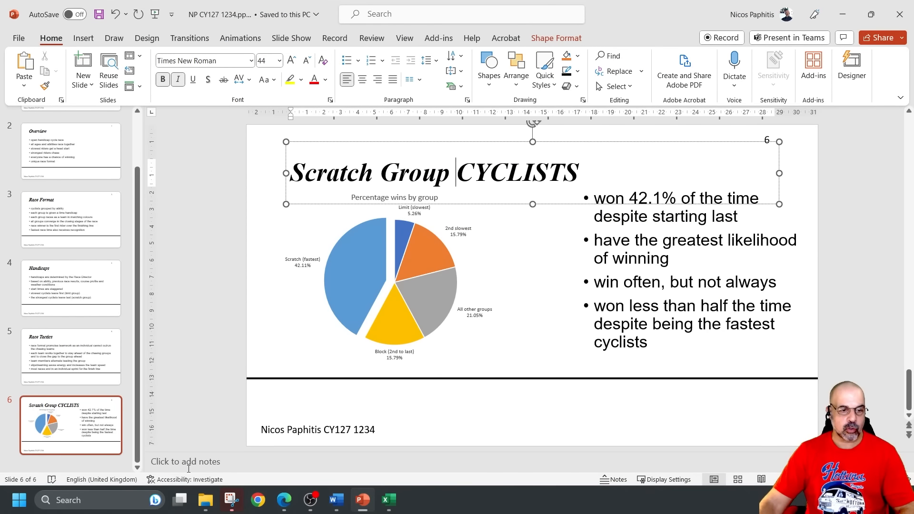
Paste the race-winner line into slide 6's notes, delete it again, and show the View ribbon.
click(163, 463)
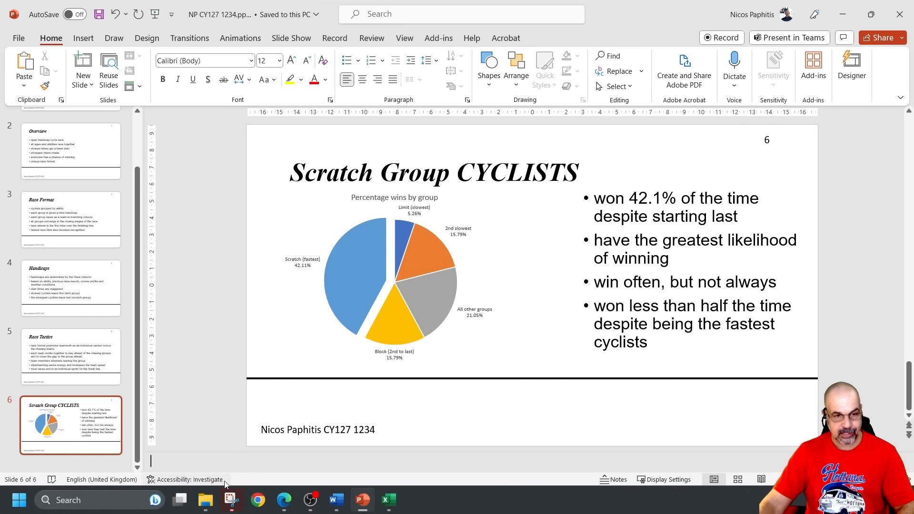
key(ctrl+v)
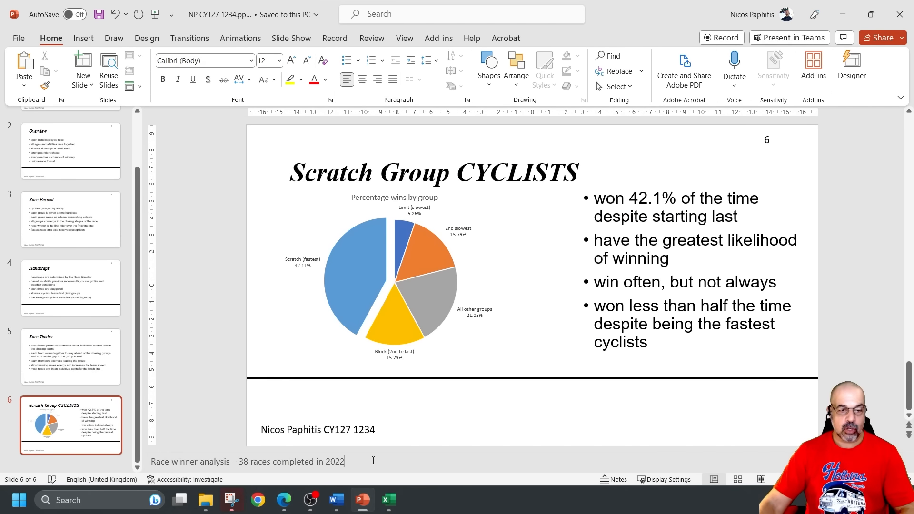
drag(374, 461, 152, 462)
key(Delete)
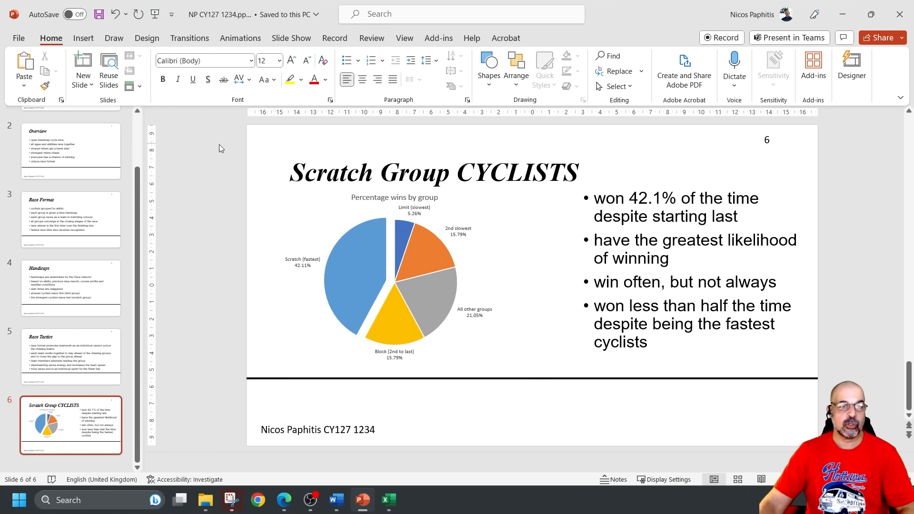
click(403, 38)
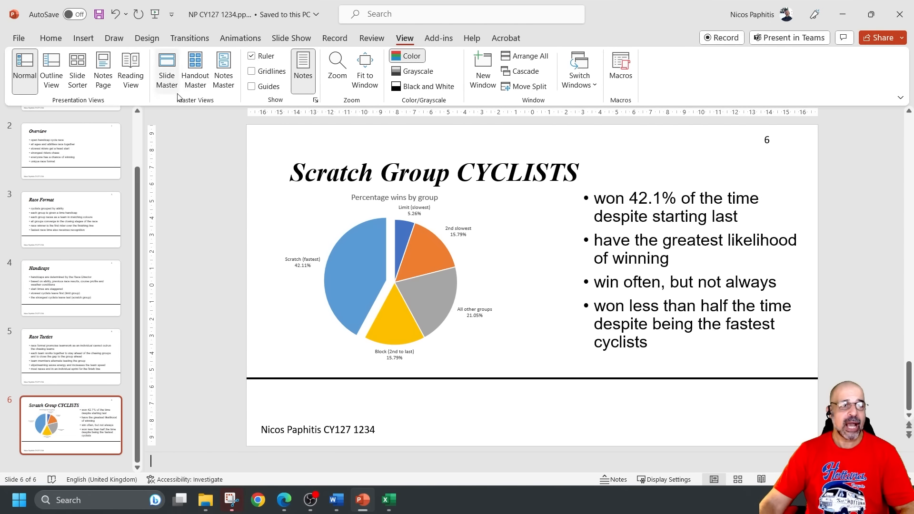
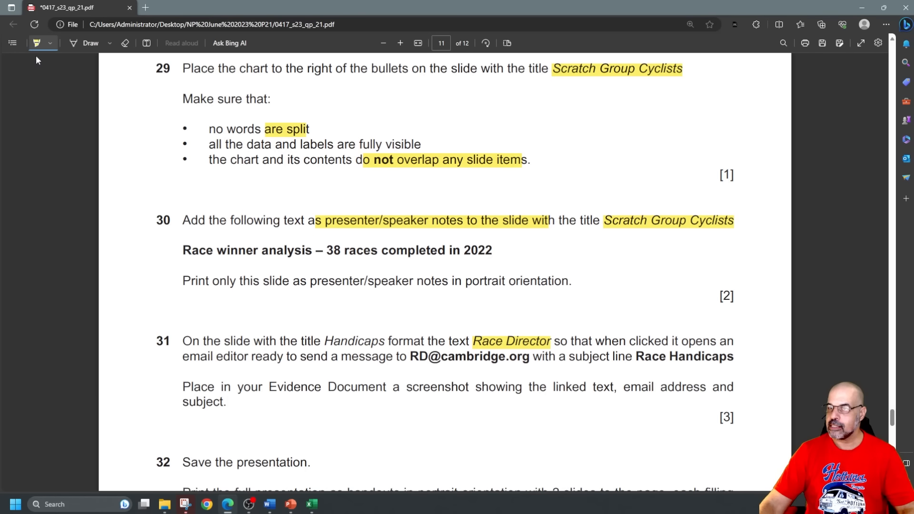
Turn off highlighting and copy the Race Director's e-mail address from task 31.
click(37, 46)
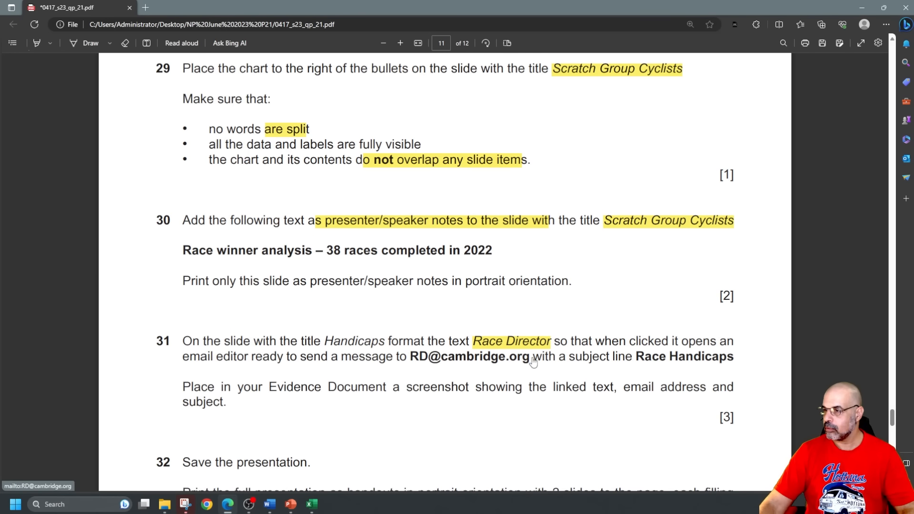
drag(542, 358, 409, 358)
key(ctrl+c)
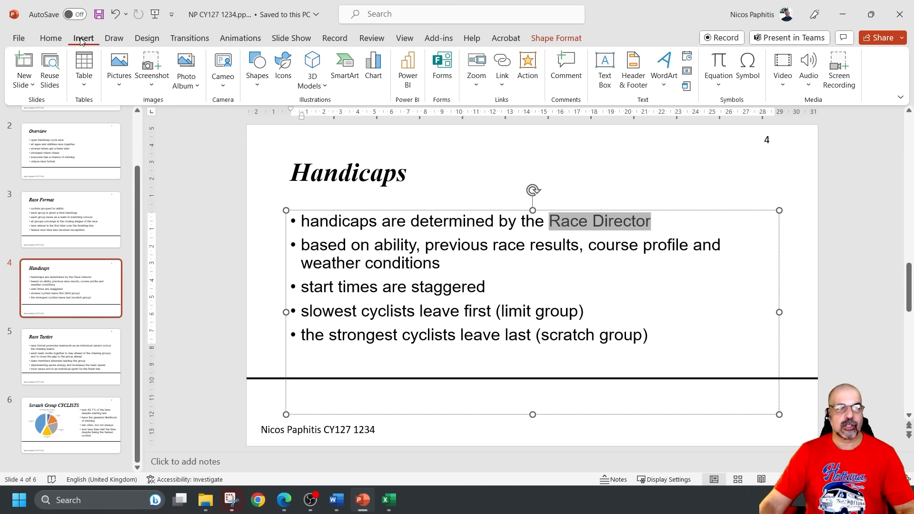
Start an e-mail link on the Race Director text and enter the director's e-mail address.
right_click(595, 224)
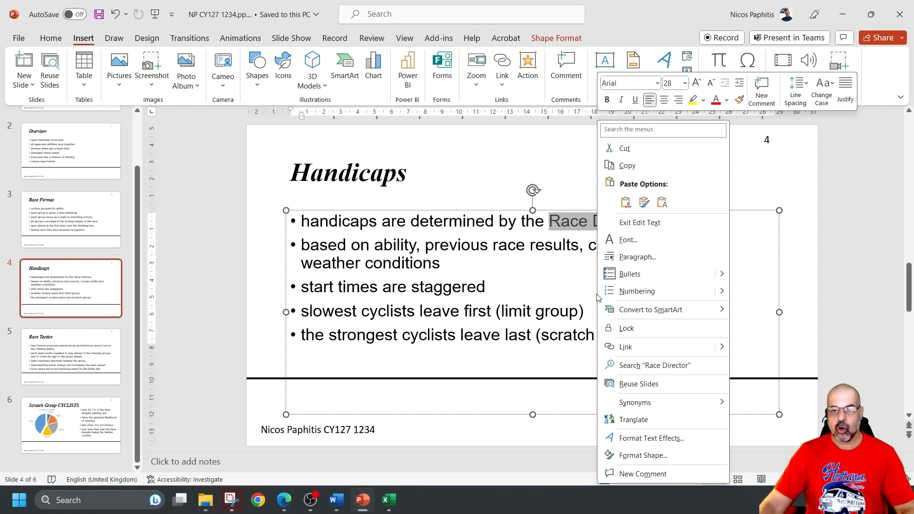
click(622, 351)
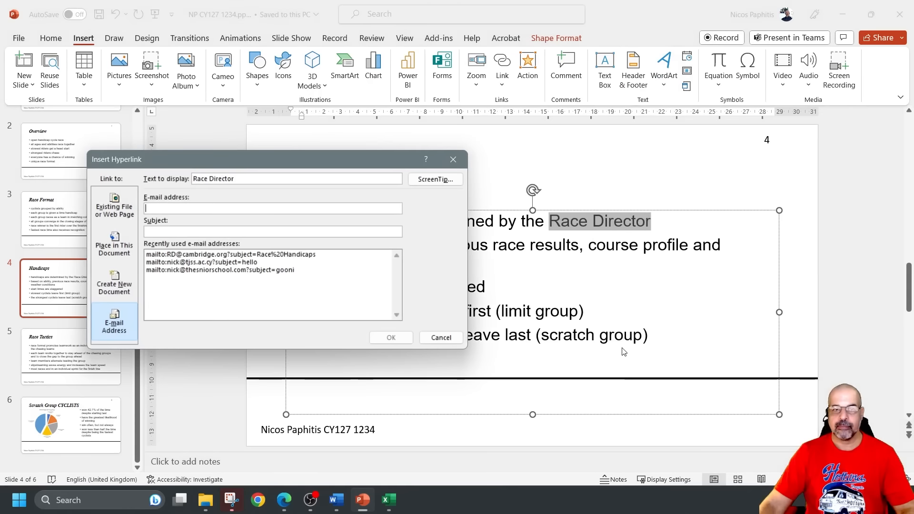
click(199, 210)
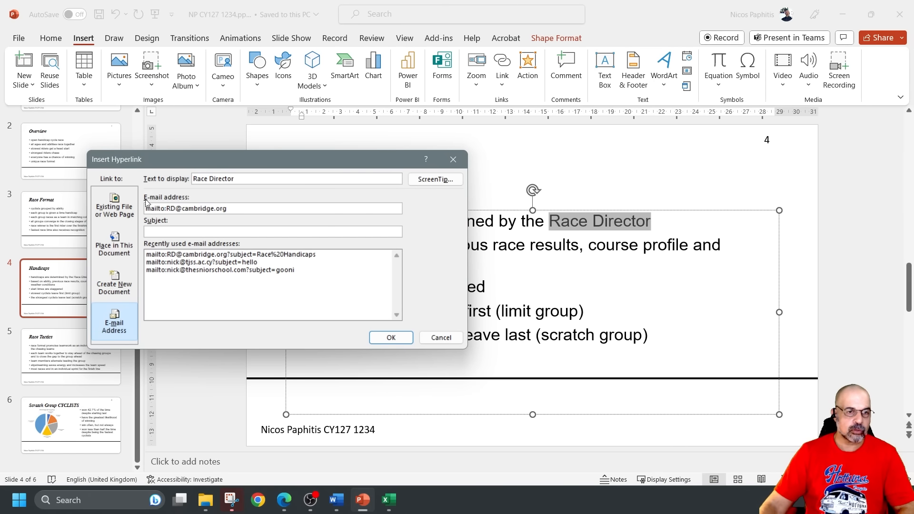
key(End)
key(BackSpace)
key(BackSpace)
key(BackSpace)
key(BackSpace)
key(BackSpace)
key(BackSpace)
key(BackSpace)
key(BackSpace)
key(BackSpace)
key(BackSpace)
key(BackSpace)
key(BackSpace)
key(BackSpace)
key(BackSpace)
key(BackSpace)
key(BackSpace)
key(BackSpace)
key(BackSpace)
key(BackSpace)
key(BackSpace)
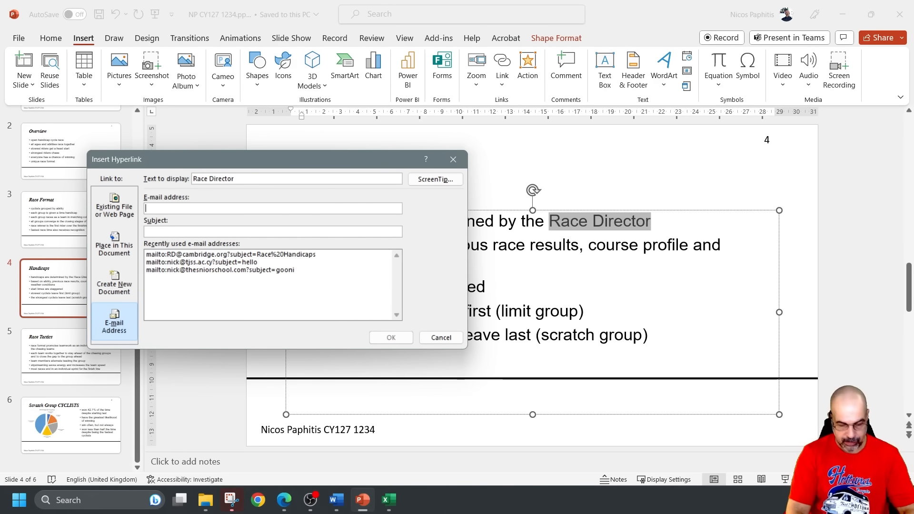
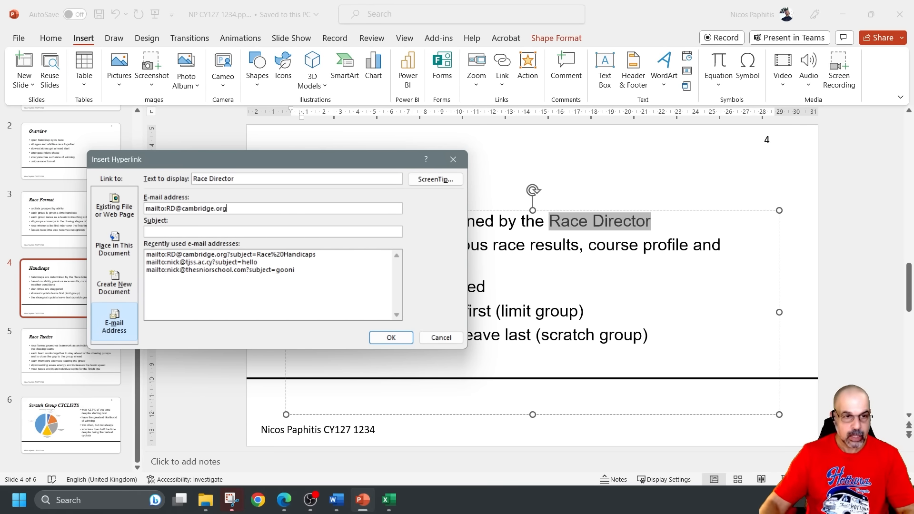
Give the link the subject 'Race Handicaps' and confirm it.
click(120, 320)
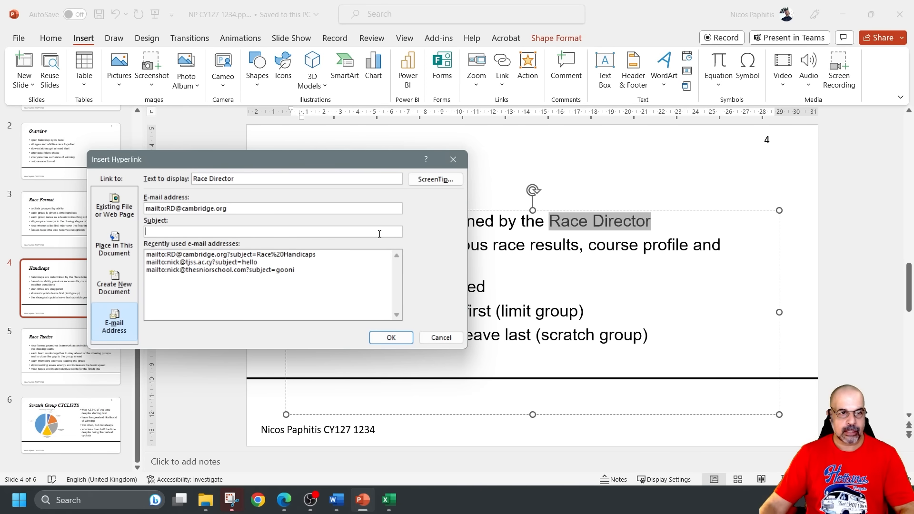
text(Race)
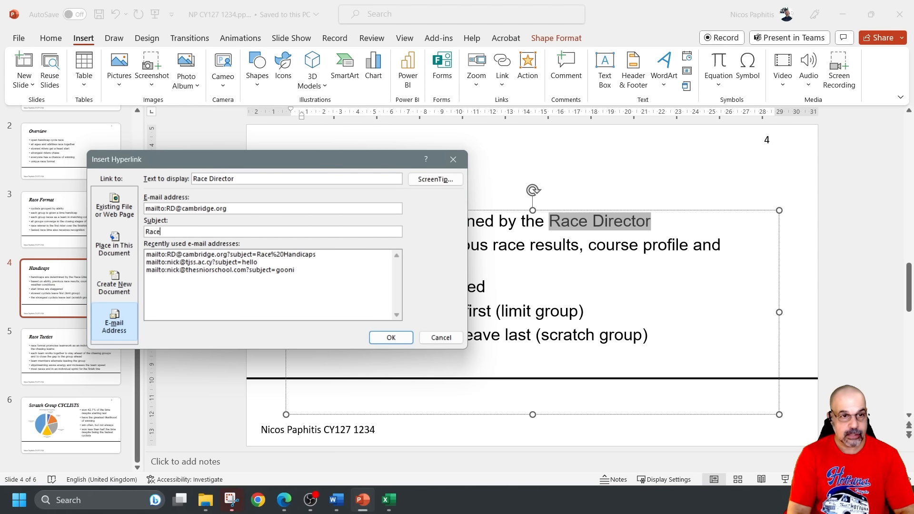
text( Handicaps)
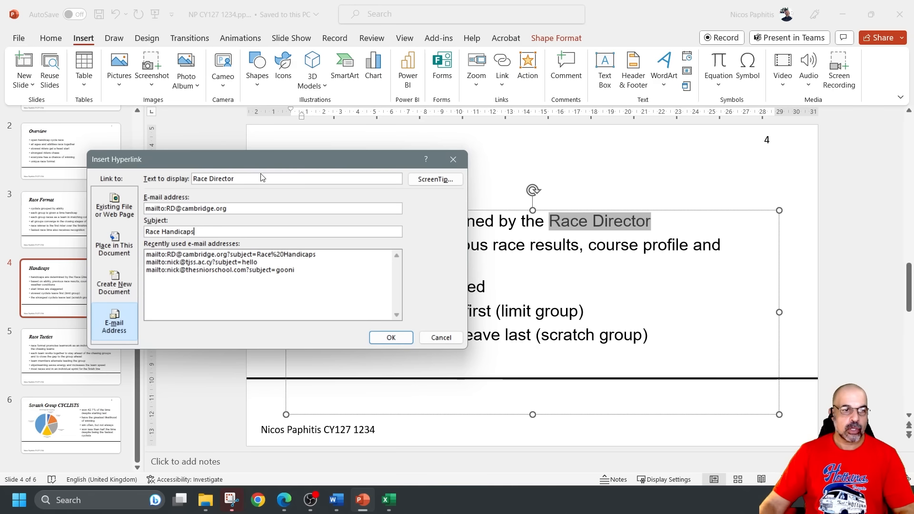
mouse_move(266, 165)
mouse_down()
mouse_move(293, 153)
mouse_move(274, 153)
mouse_up()
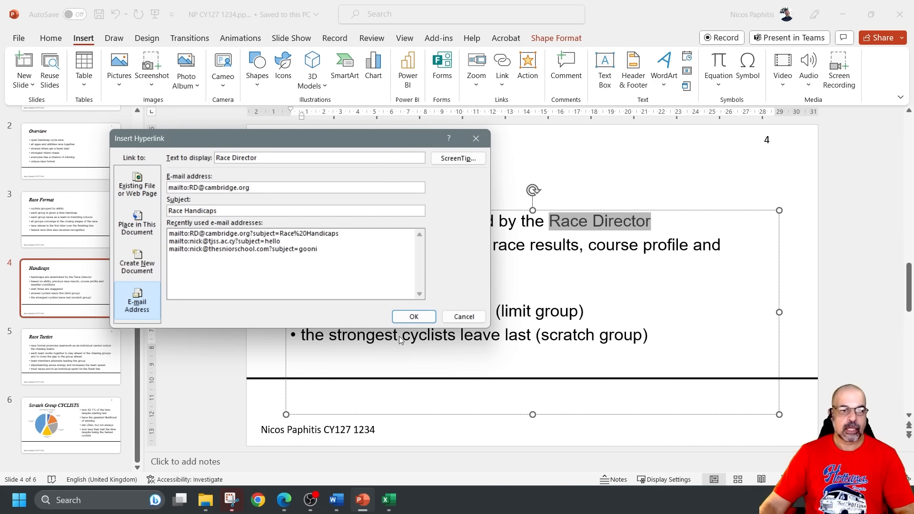
click(414, 316)
click(651, 233)
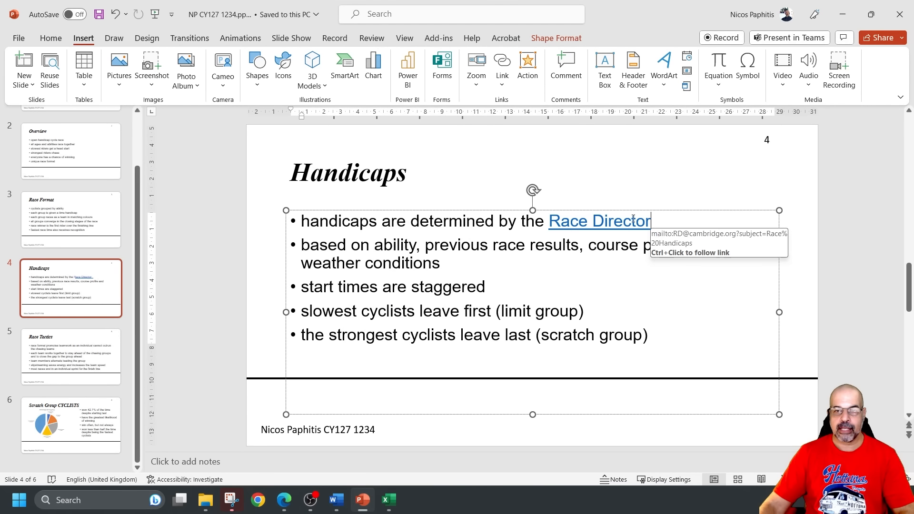
Reopen the Race Director link's settings and snip the slide with them visible.
right_click(605, 224)
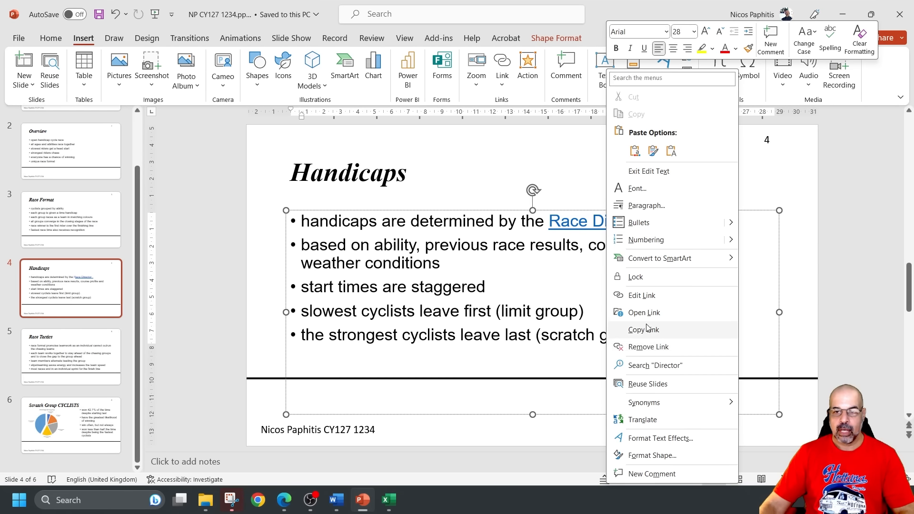
click(650, 295)
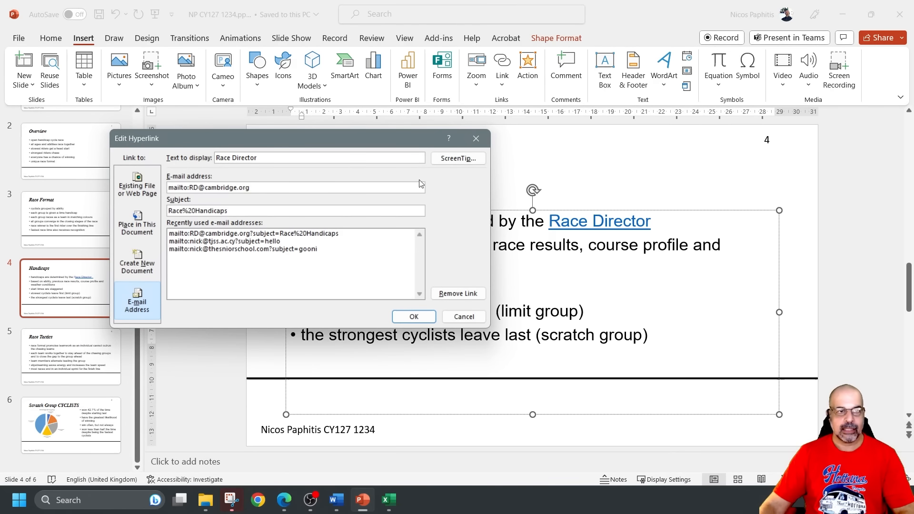
drag(357, 139, 402, 239)
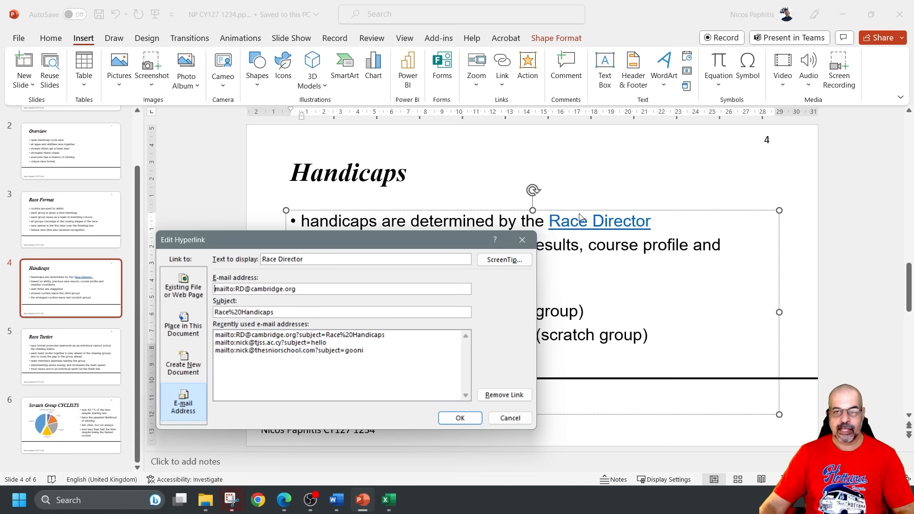
click(228, 498)
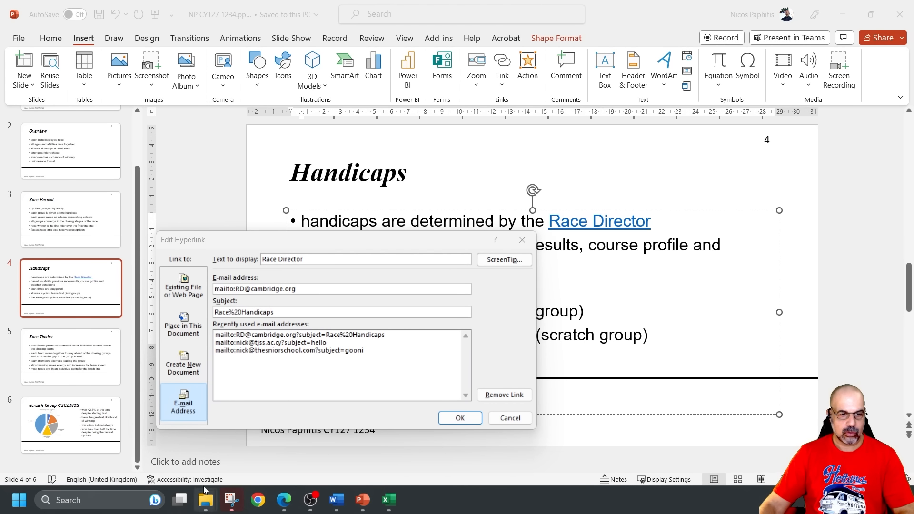
click(228, 504)
click(408, 132)
drag(143, 108, 714, 444)
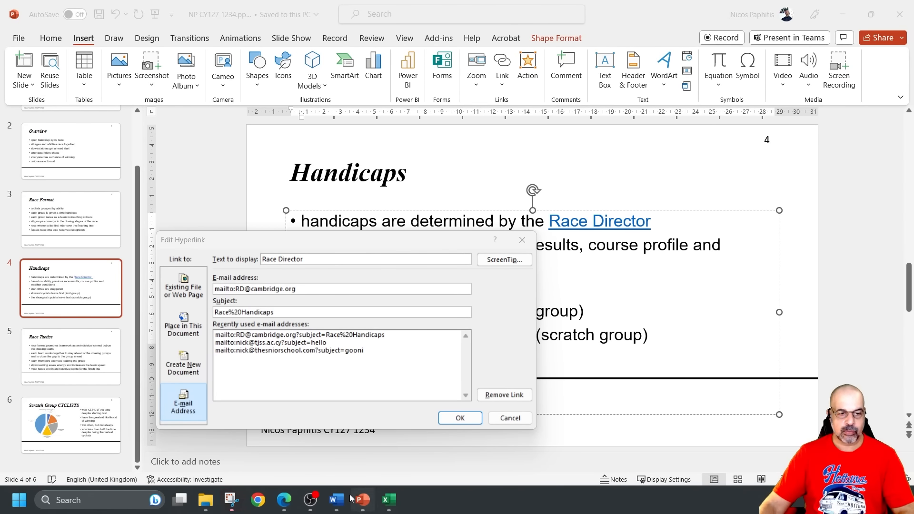
Bring the Word evidence document to the front at the Step 31 evidence heading.
click(336, 499)
scroll(371, 336, down, 10)
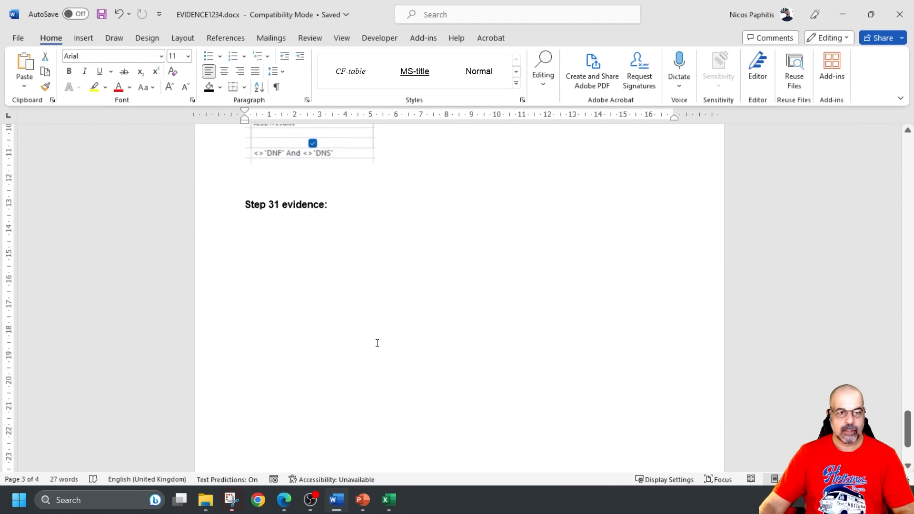
scroll(377, 343, up, 2)
Paste the hyperlink-settings screenshot under 'Step 31 evidence:'.
click(362, 324)
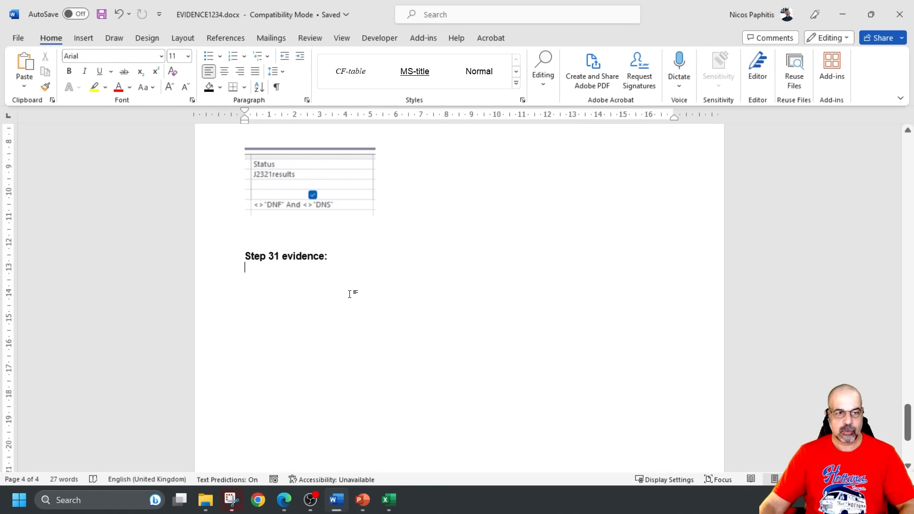
key(ctrl+v)
click(486, 304)
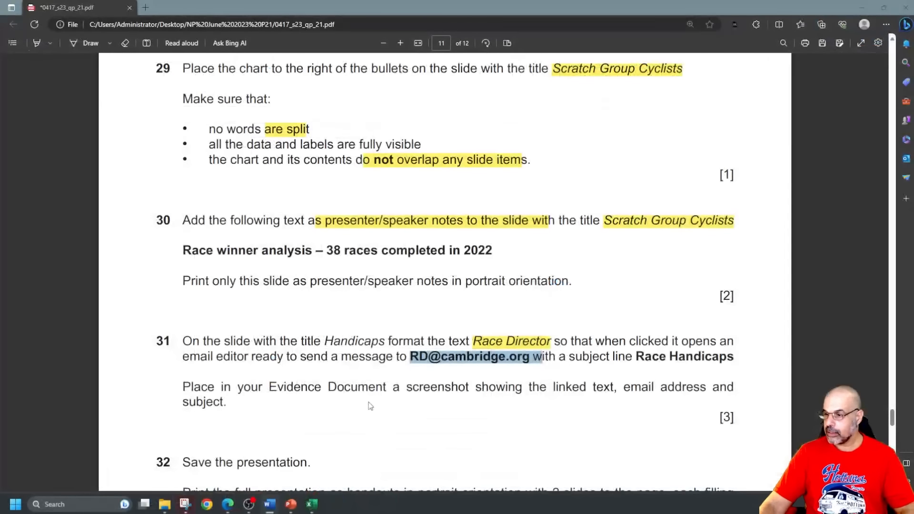
Mark question 32's save instruction and handout printing requirements in the exam paper.
scroll(366, 407, down, 3)
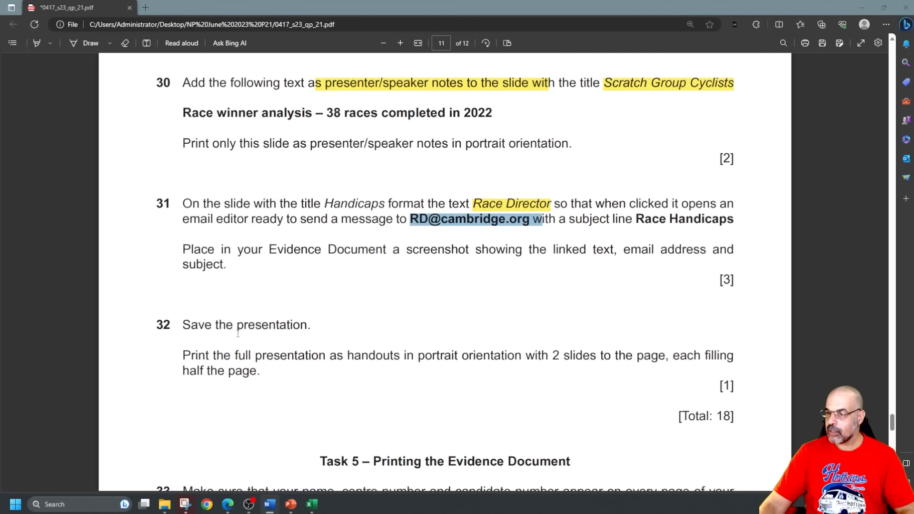
drag(198, 325, 307, 325)
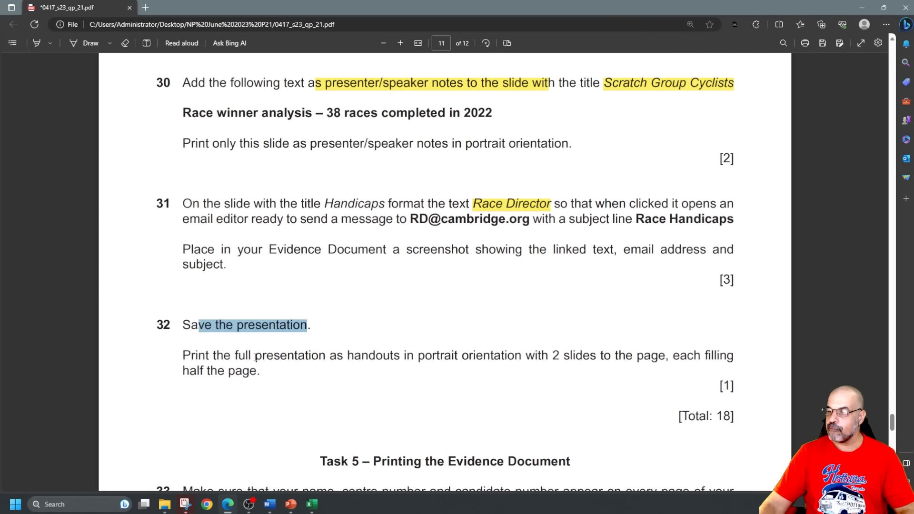
drag(319, 355, 570, 354)
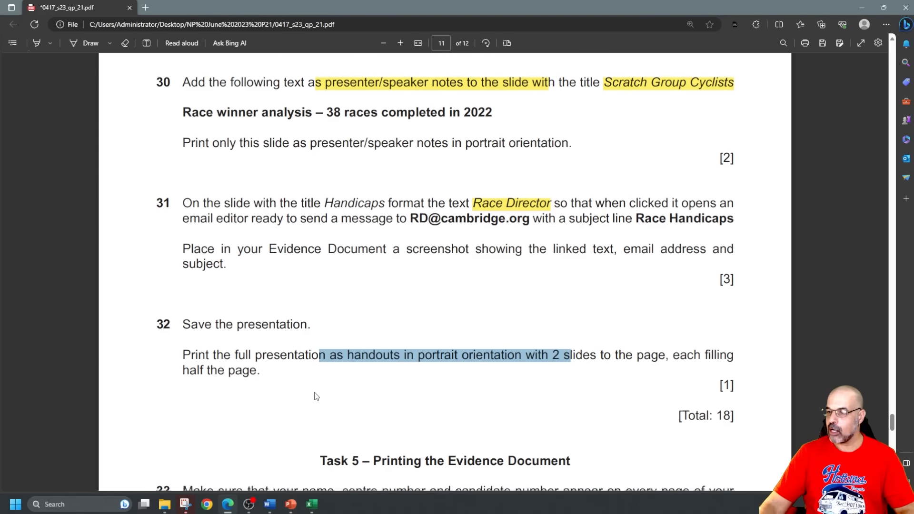
scroll(333, 409, down, 4)
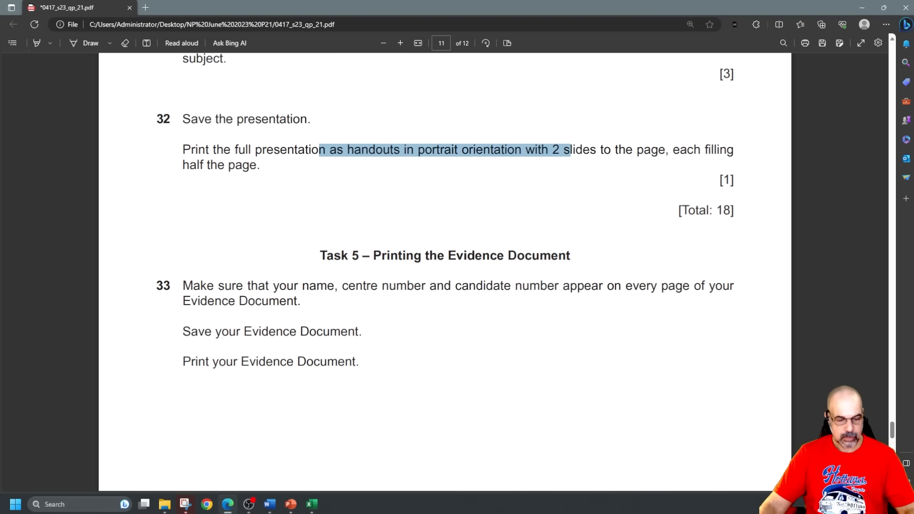
Return to PowerPoint and close the Edit Hyperlink settings with OK.
key(alt+Tab)
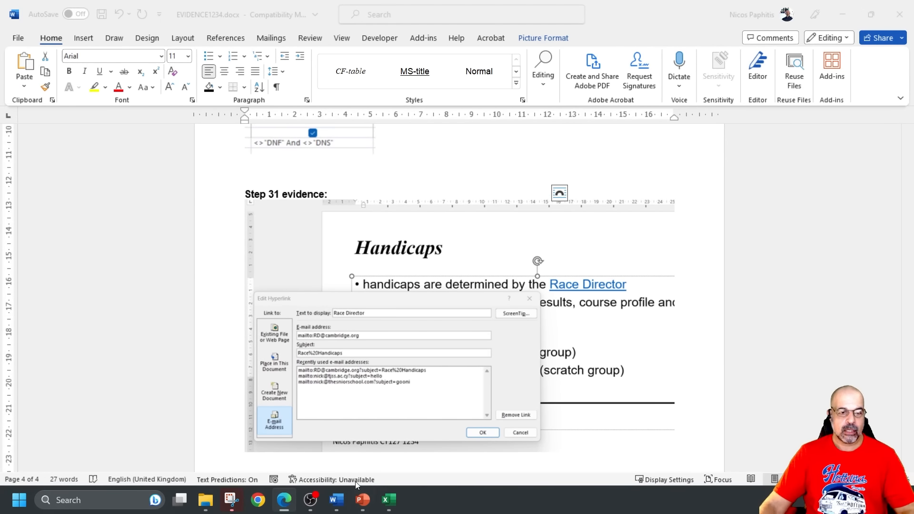
click(367, 502)
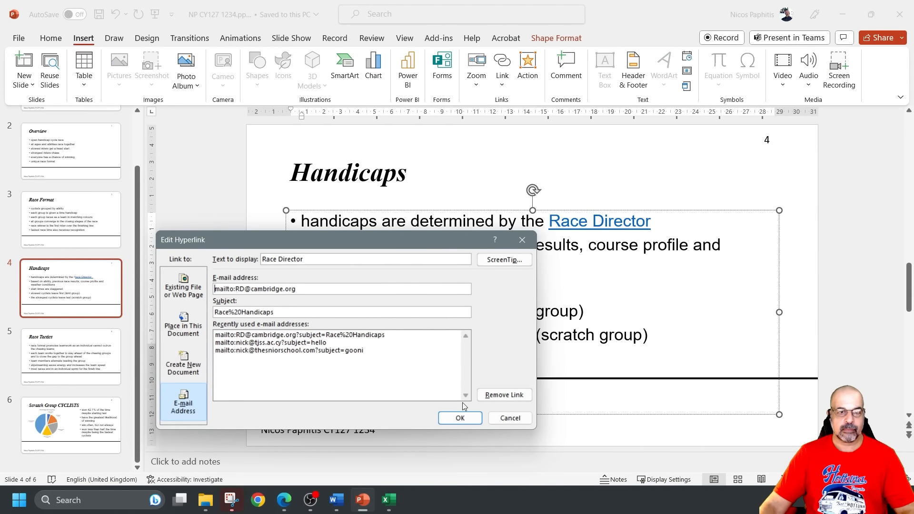
click(468, 422)
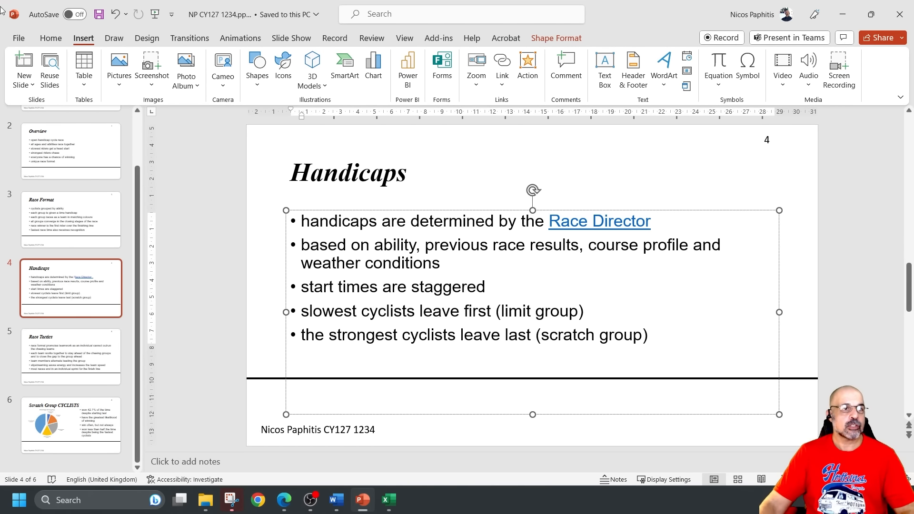
Set printing to Print All Slides as 2 Slides per page handouts, then return to the slides.
click(19, 38)
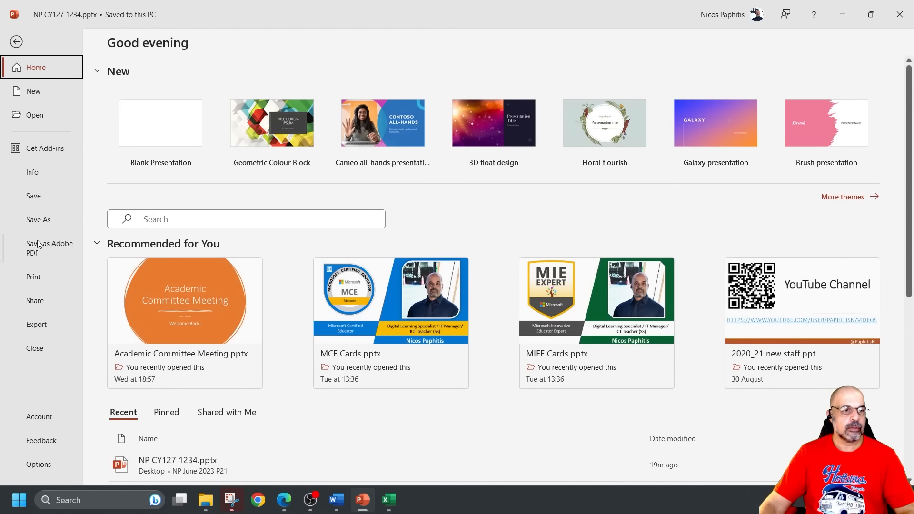
click(34, 278)
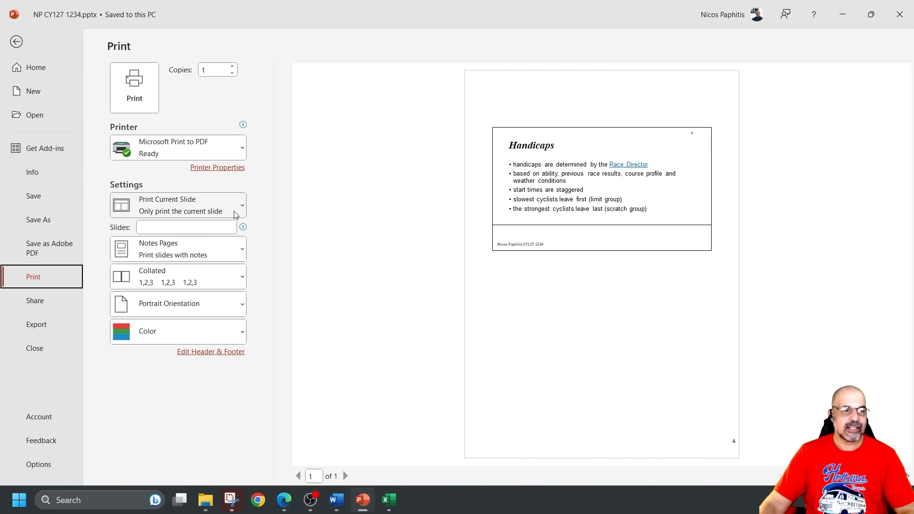
click(219, 213)
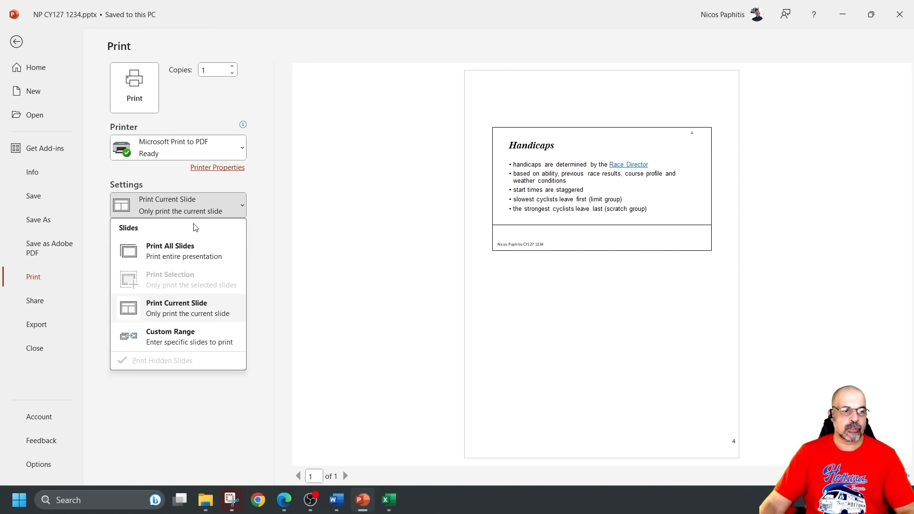
click(173, 246)
click(179, 254)
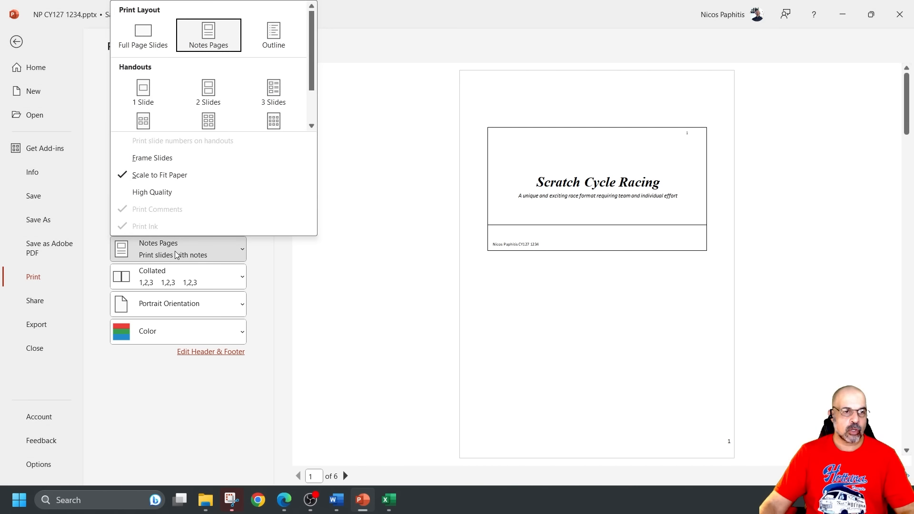
click(211, 92)
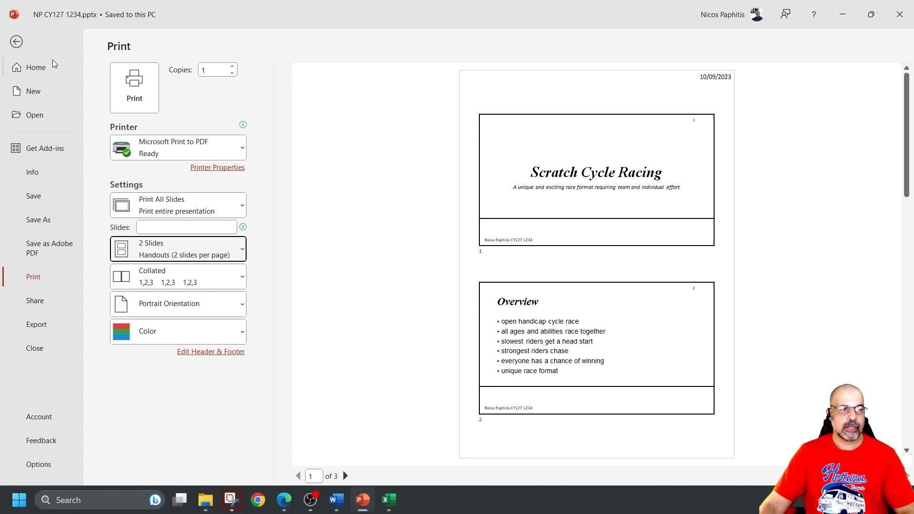
click(17, 42)
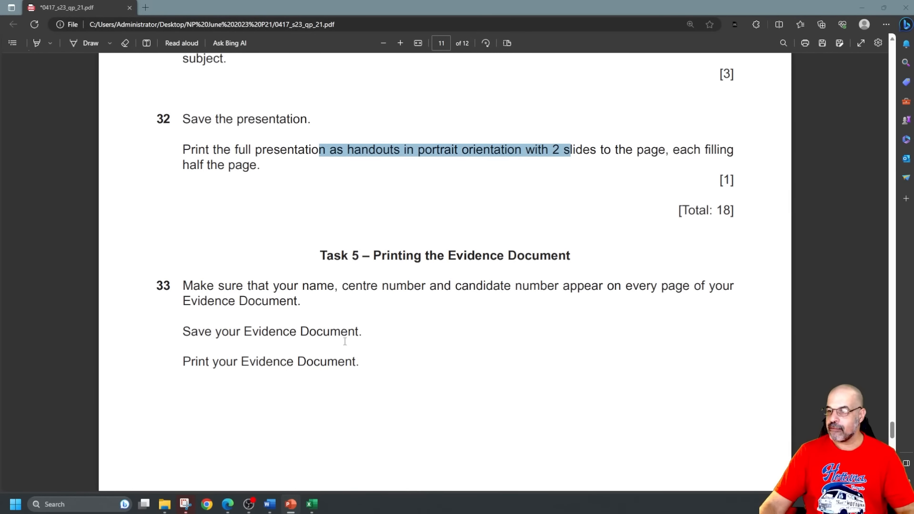
Select text in question 33, then scroll up to task 21's tabular report requirements.
drag(356, 369, 250, 362)
scroll(328, 281, down, 10)
scroll(329, 281, up, 9)
scroll(328, 281, up, 1)
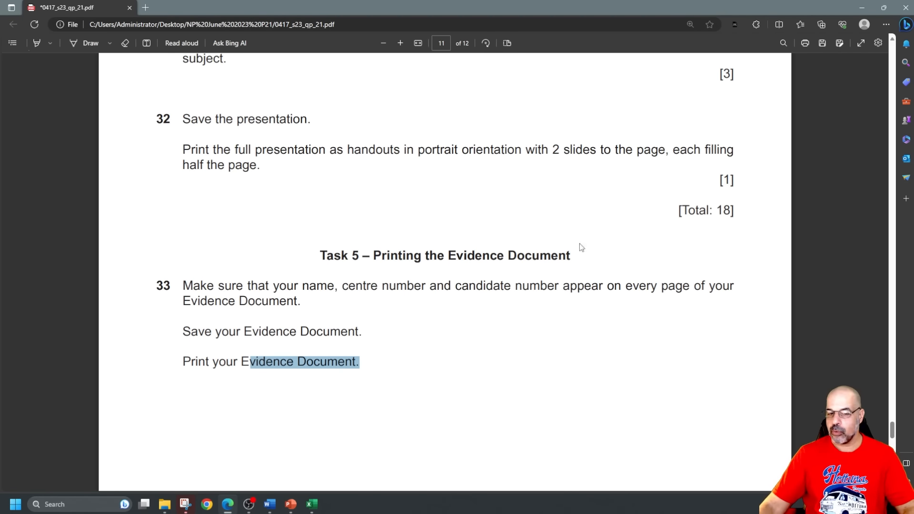
scroll(585, 248, up, 20)
scroll(580, 253, up, 20)
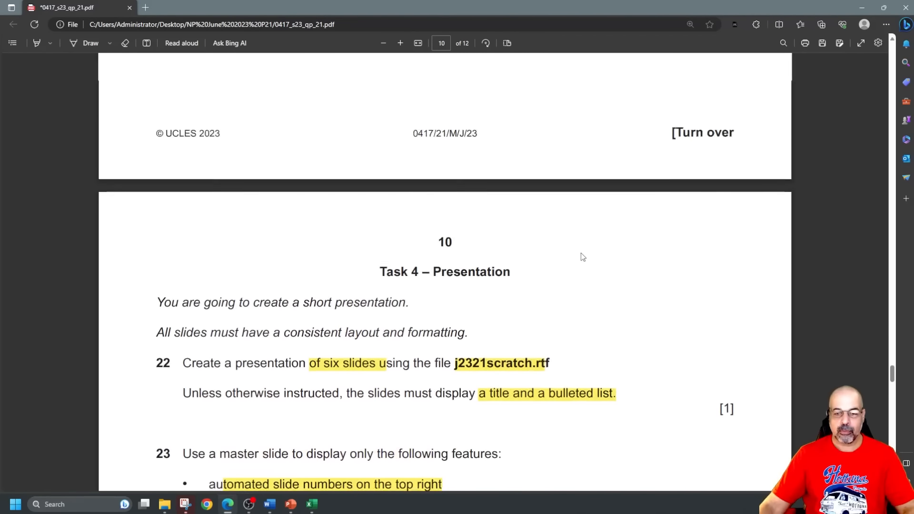
scroll(592, 237, up, 13)
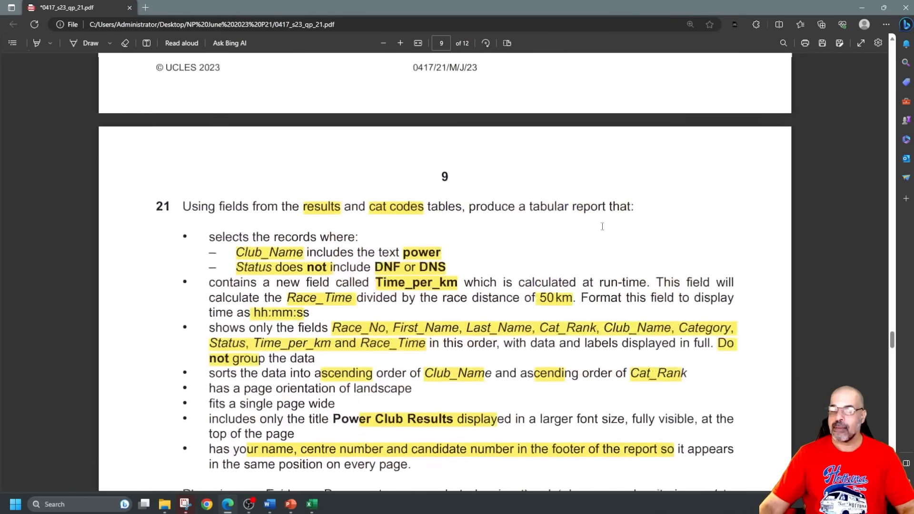